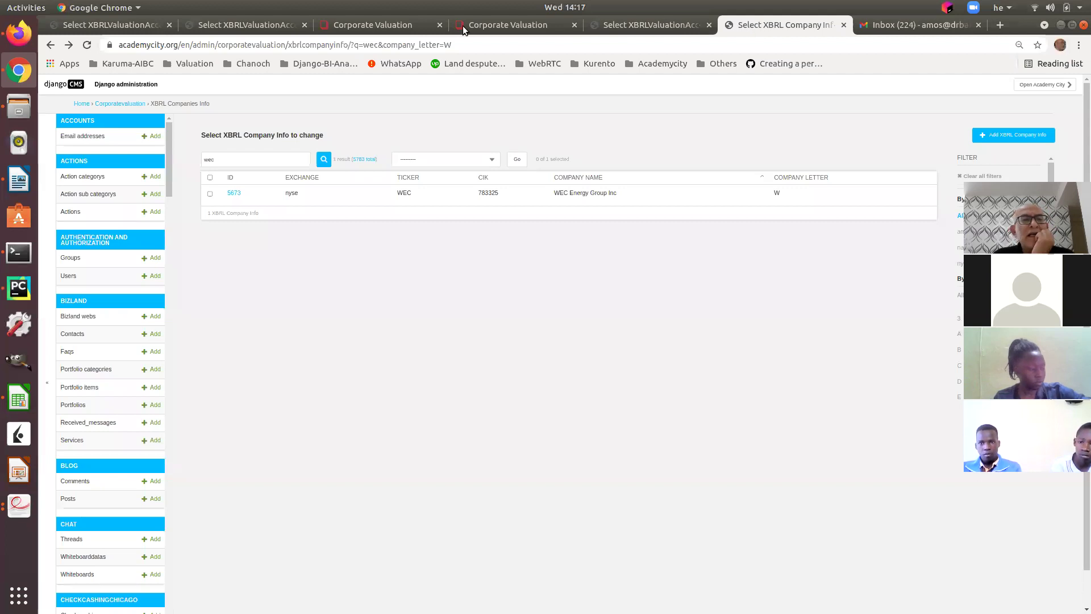
# Open the Academy City home page in place of the first Corporate Valuation page and enlarge the view
pyautogui.click(98, 26)
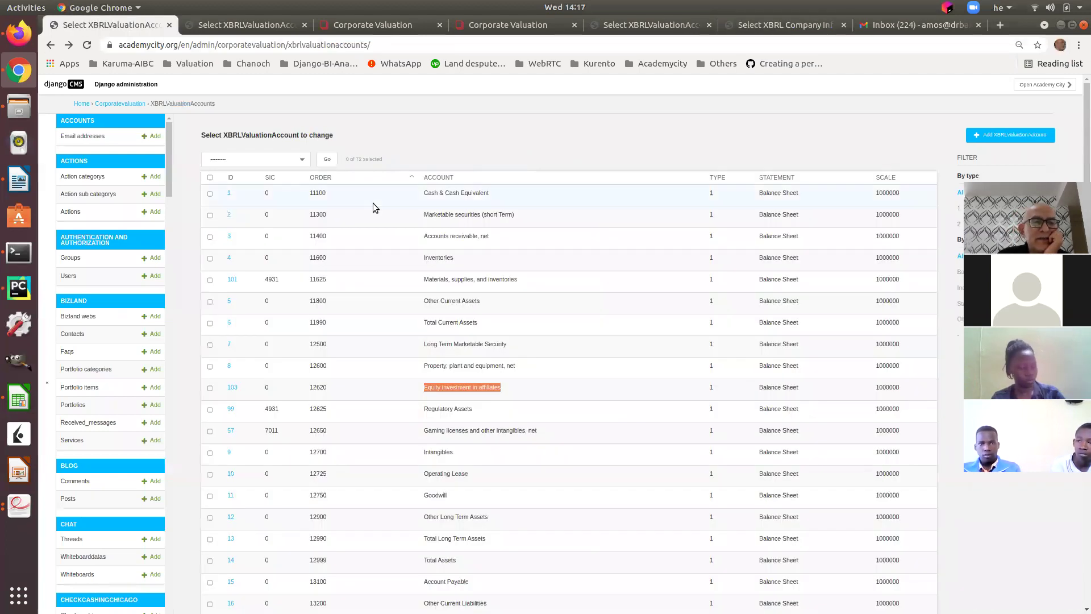
pyautogui.click(281, 28)
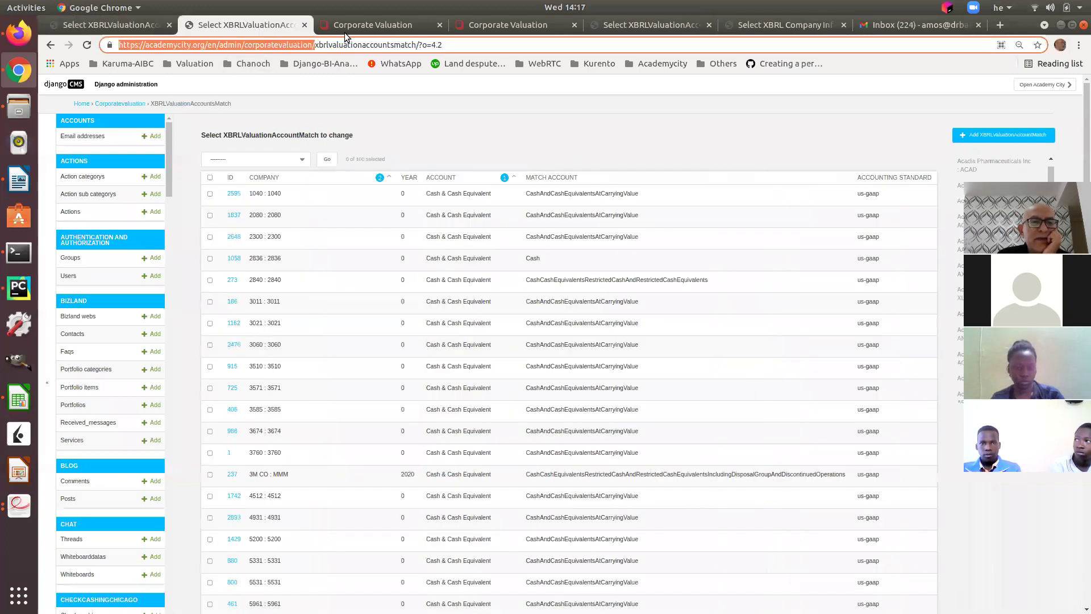
pyautogui.click(374, 24)
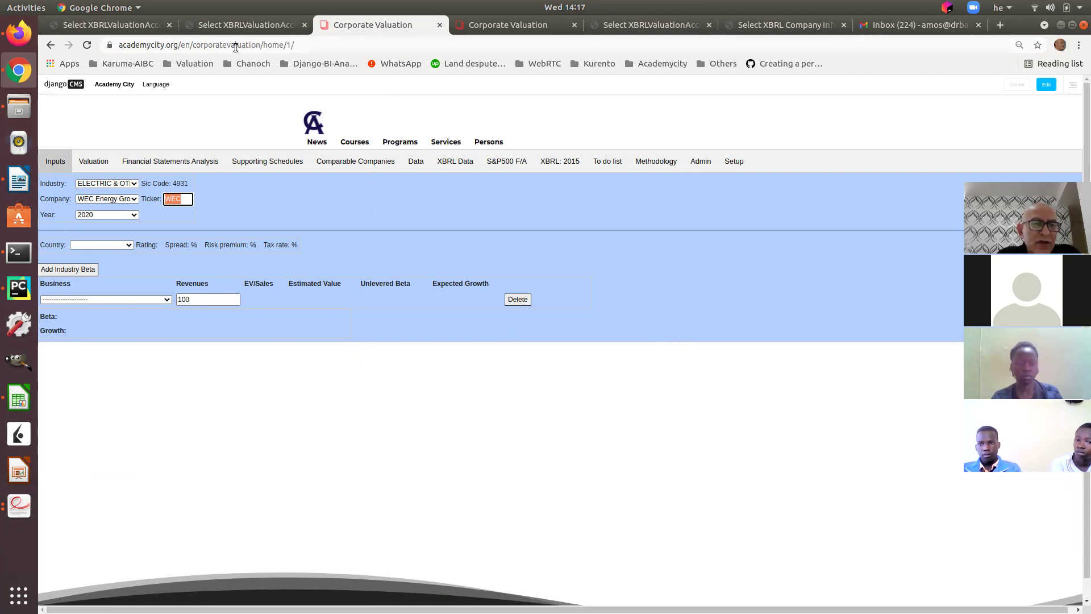
pyautogui.moveTo(197, 44); pyautogui.dragTo(416, 46)
pyautogui.press('BackSpace')
pyautogui.press('Return')
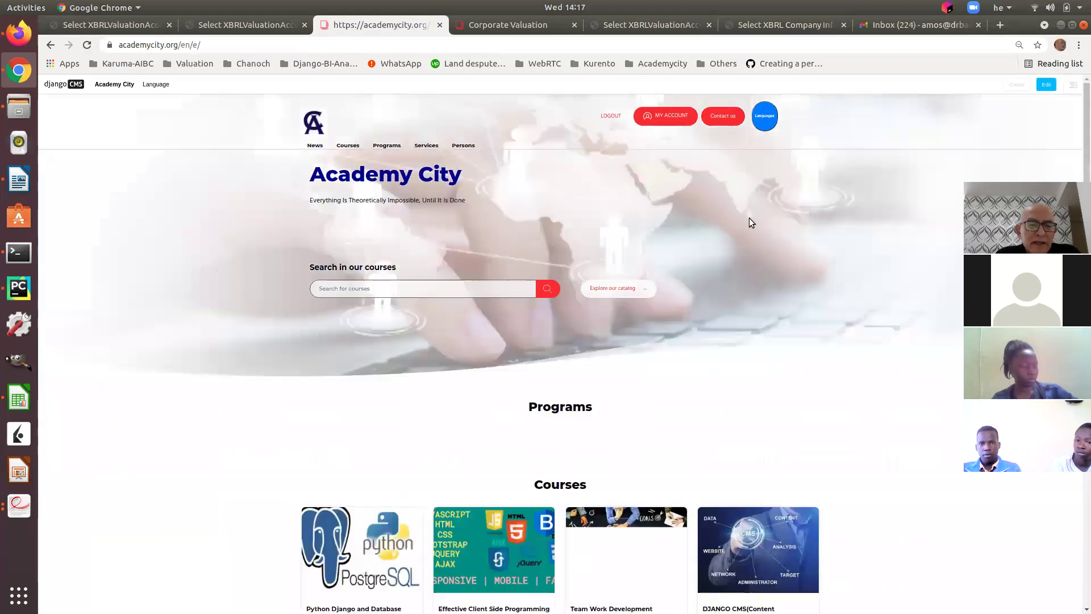
pyautogui.hotkey('ctrl', '-')
pyautogui.hotkey('ctrl', '+')
pyautogui.hotkey('ctrl', '+')
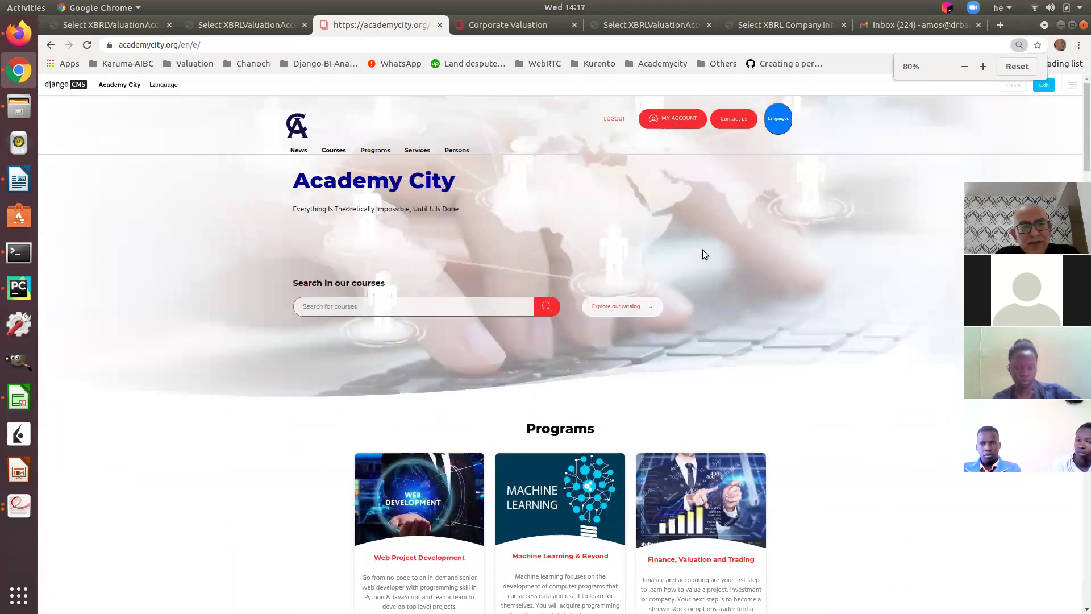
pyautogui.hotkey('ctrl', '+')
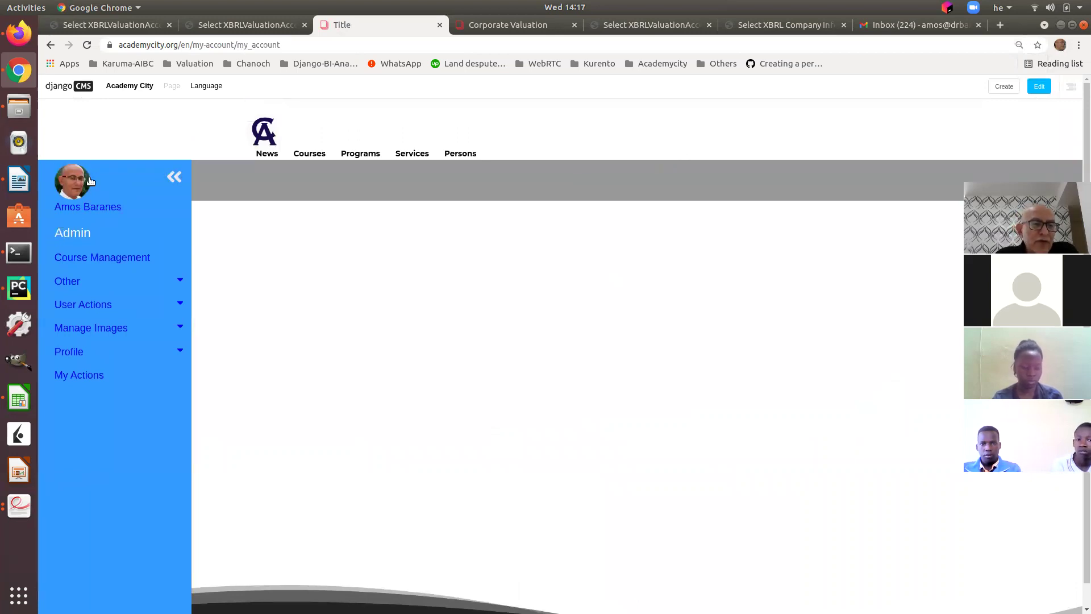
# View the account's Edit Profile form and return to the account page
pyautogui.click(80, 355)
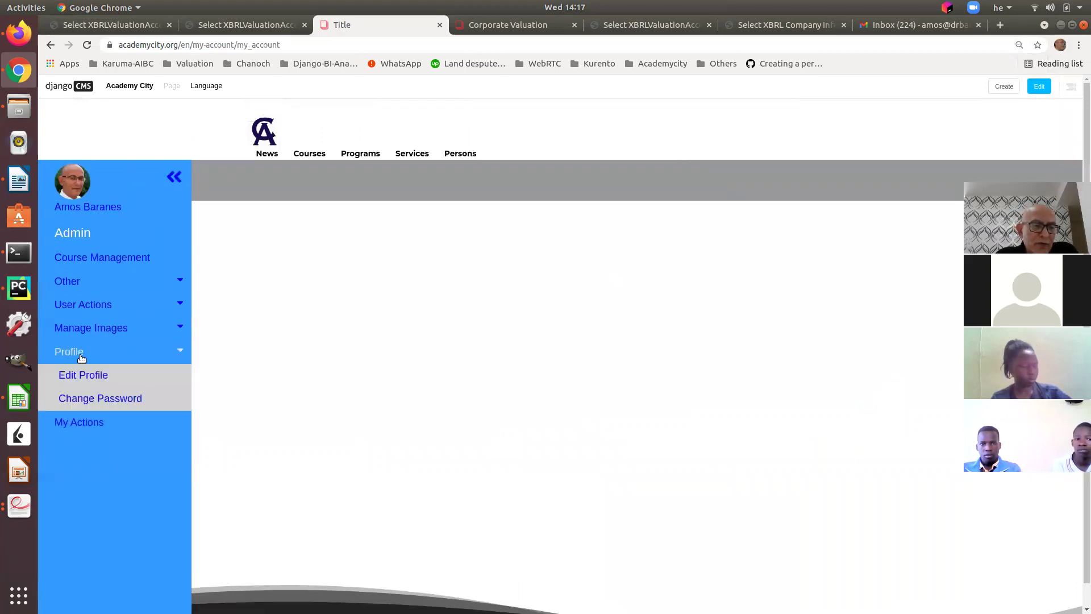
pyautogui.click(100, 377)
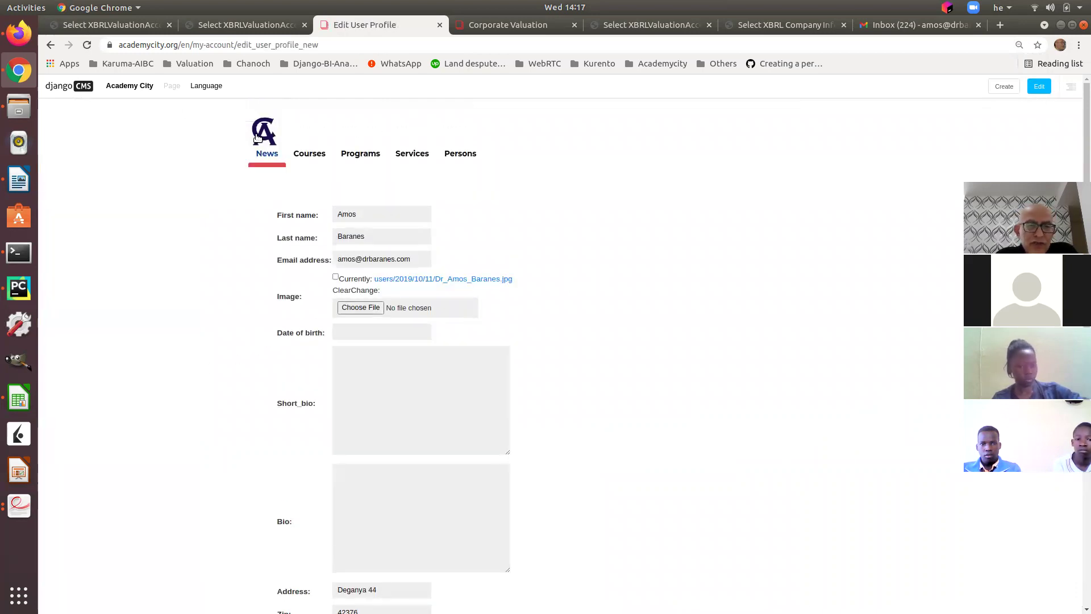
pyautogui.click(51, 45)
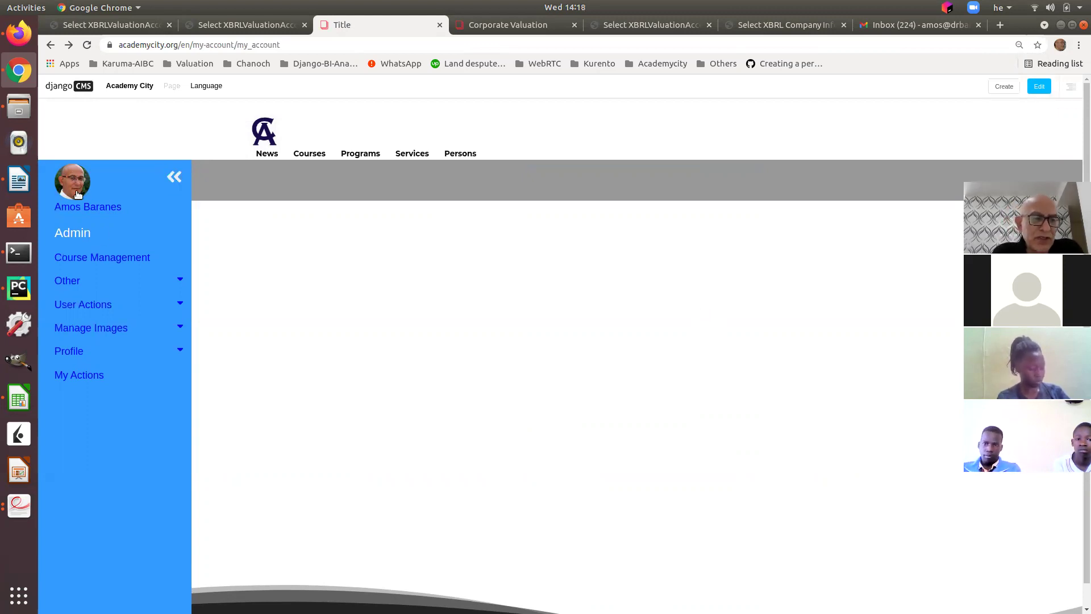
# Open Course Management from the account page and display the dashboard's Courses list
pyautogui.click(116, 262)
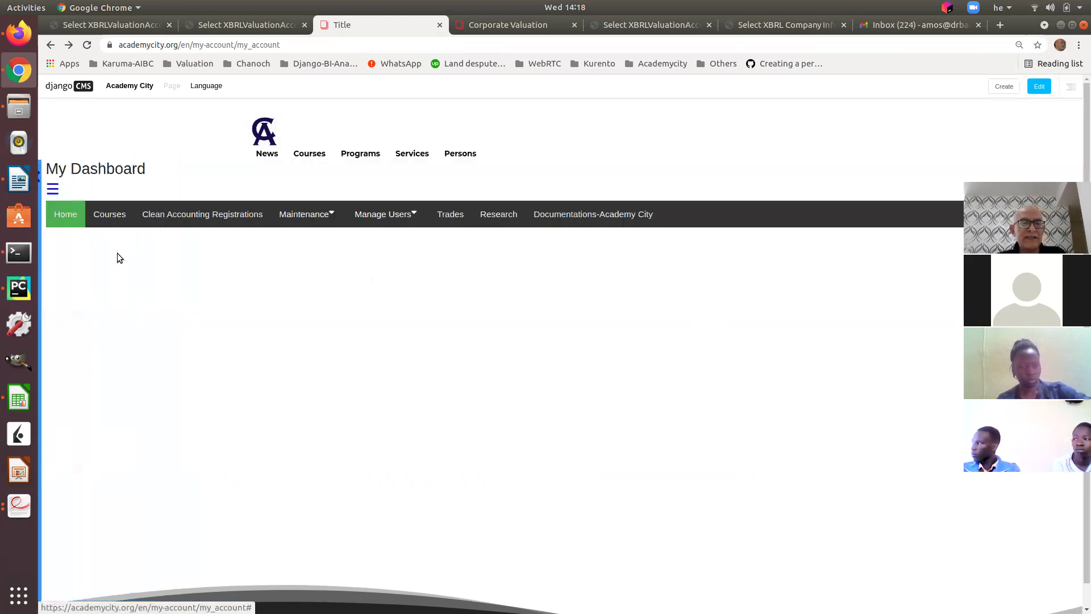
pyautogui.click(110, 216)
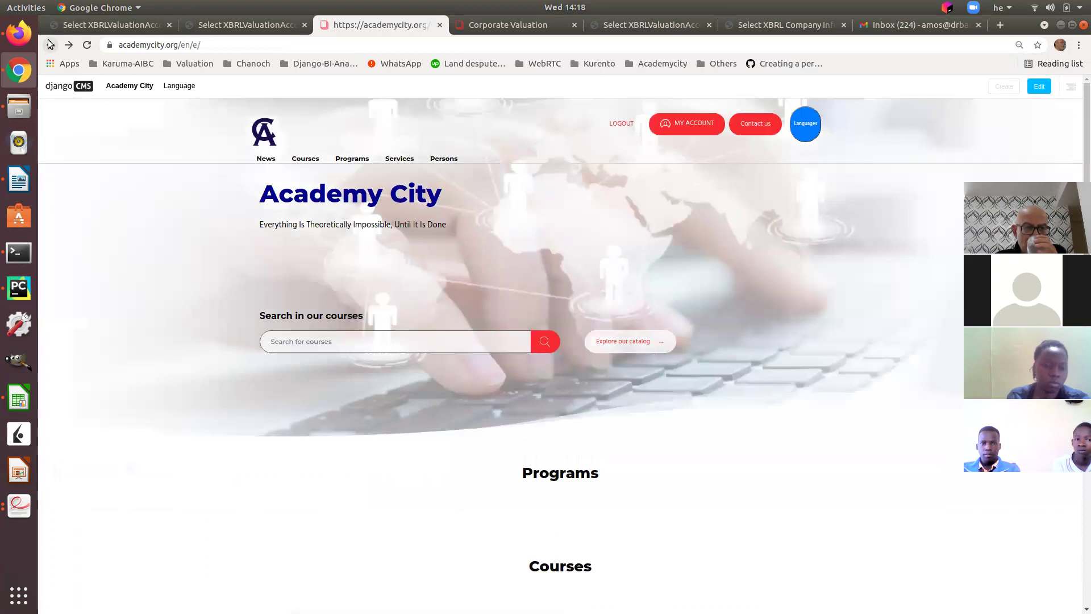
pyautogui.click(670, 130)
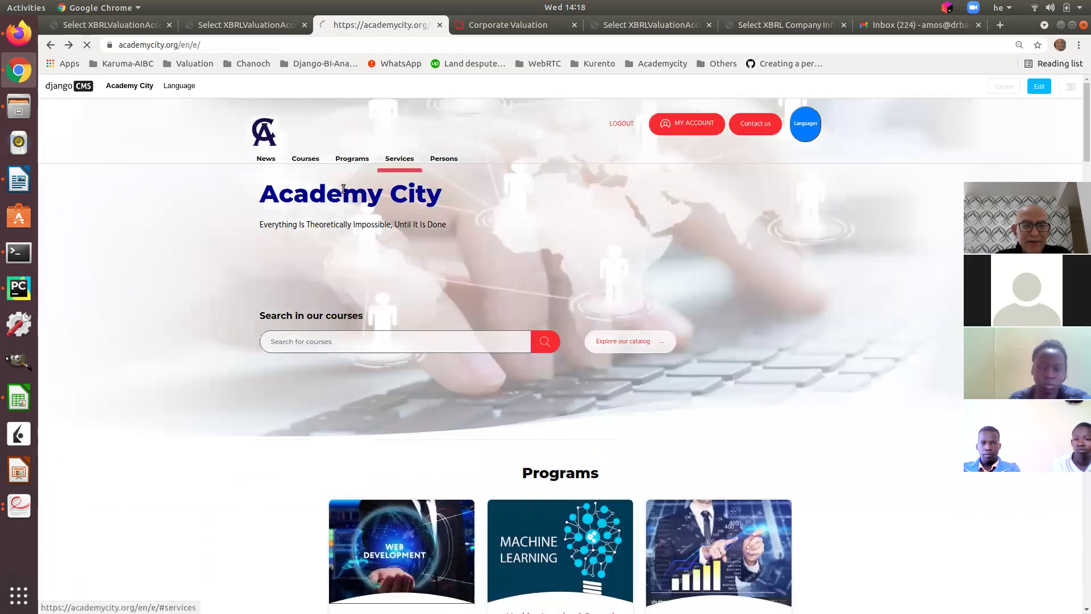
pyautogui.click(113, 260)
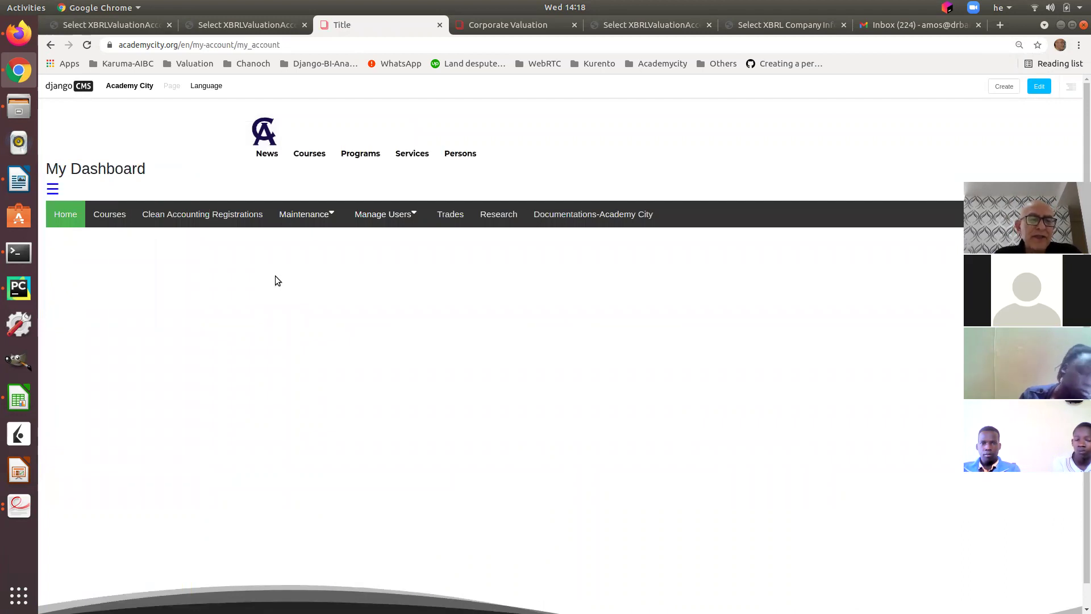
pyautogui.click(104, 223)
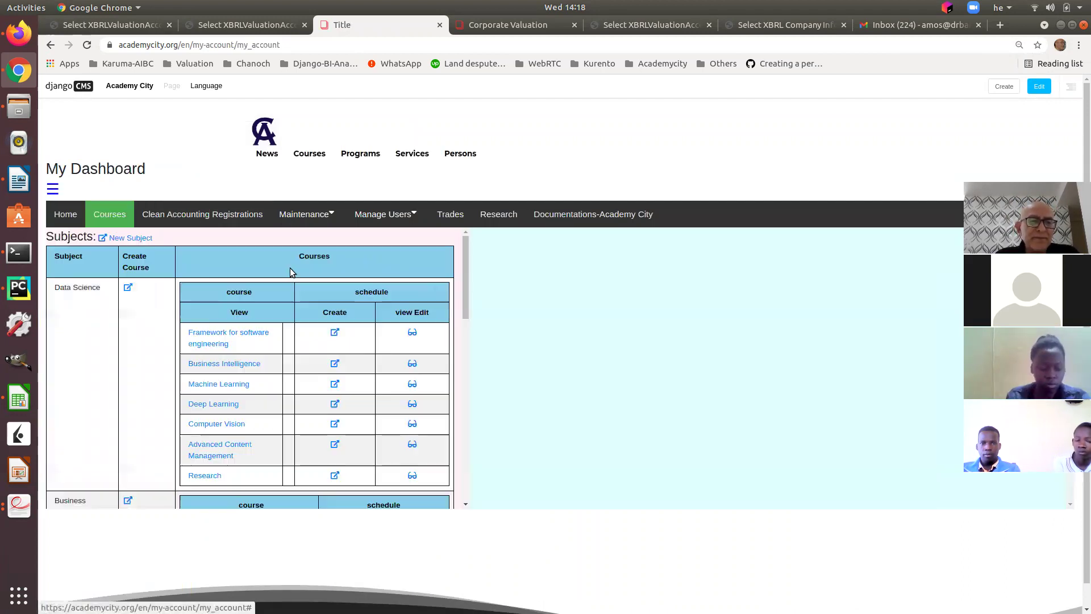
pyautogui.moveTo(467, 303); pyautogui.dragTo(467, 372)
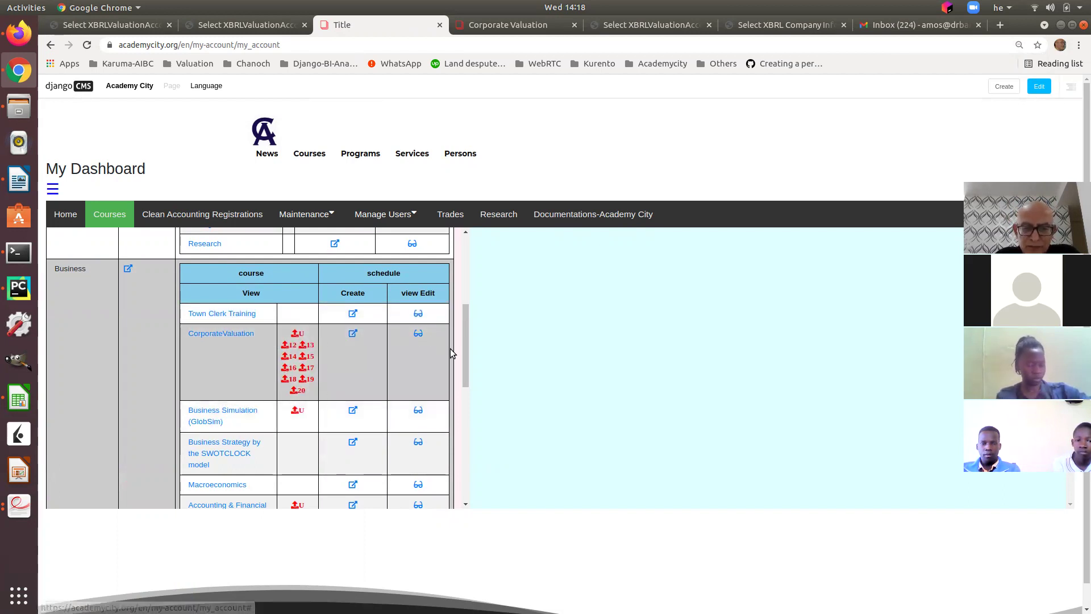
pyautogui.moveTo(465, 354); pyautogui.dragTo(465, 345)
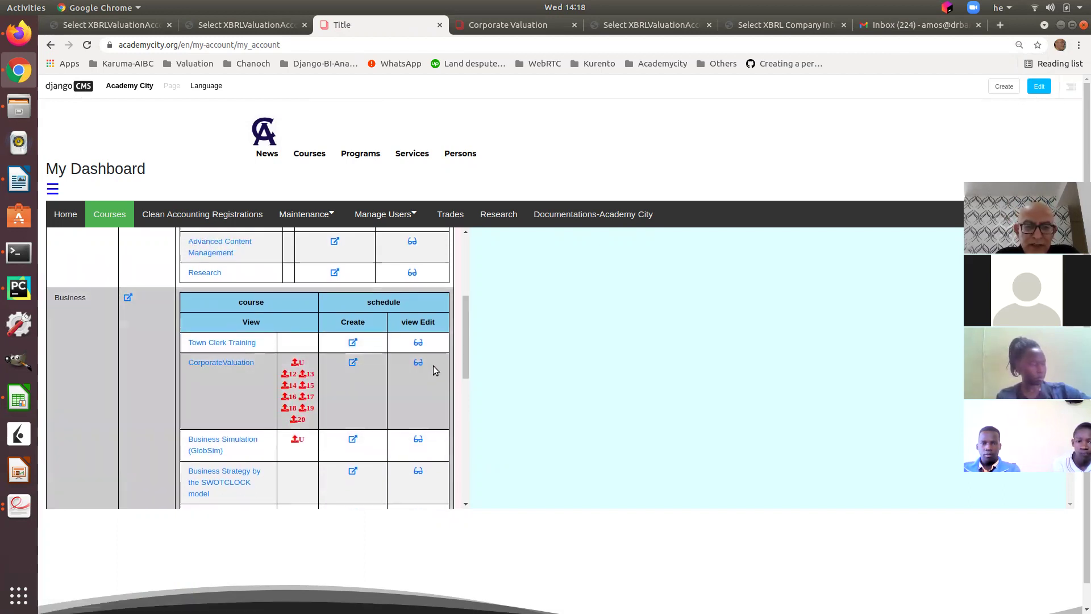
pyautogui.click(416, 364)
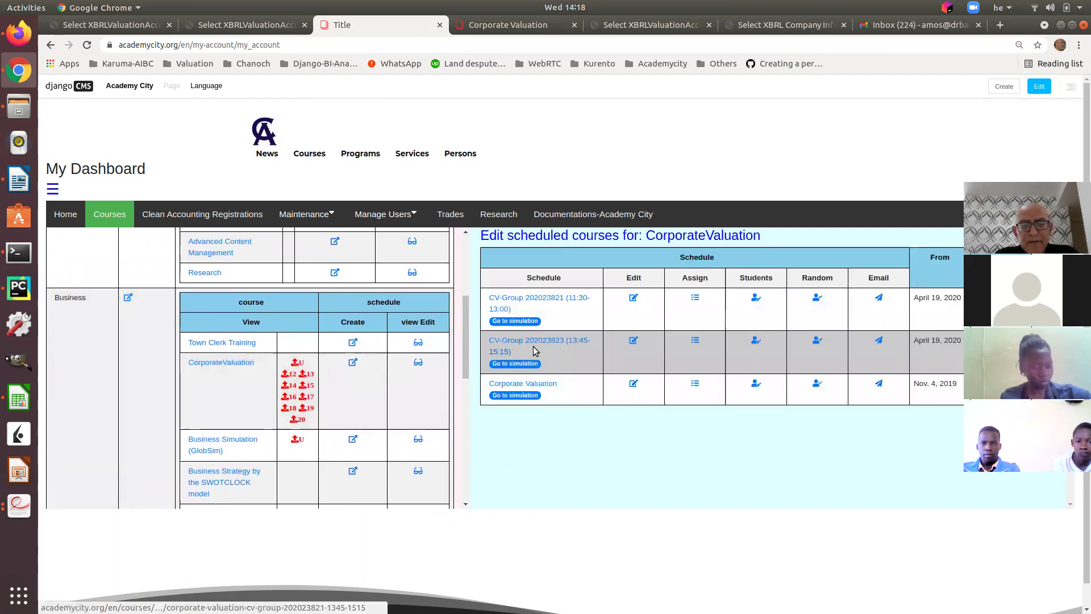
pyautogui.click(518, 322)
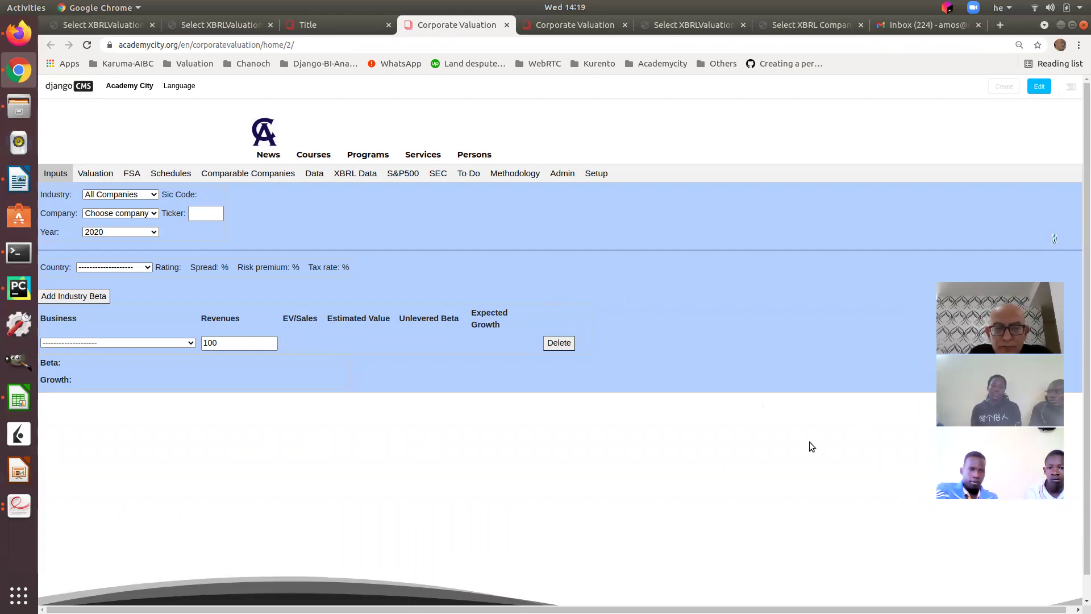
# Enlarge the Corporate Valuation page and open its S&P500 company table
pyautogui.hotkey('ctrl', '+')
pyautogui.hotkey('ctrl', '+')
pyautogui.hotkey('ctrl', '+')
pyautogui.hotkey('ctrl', '-')
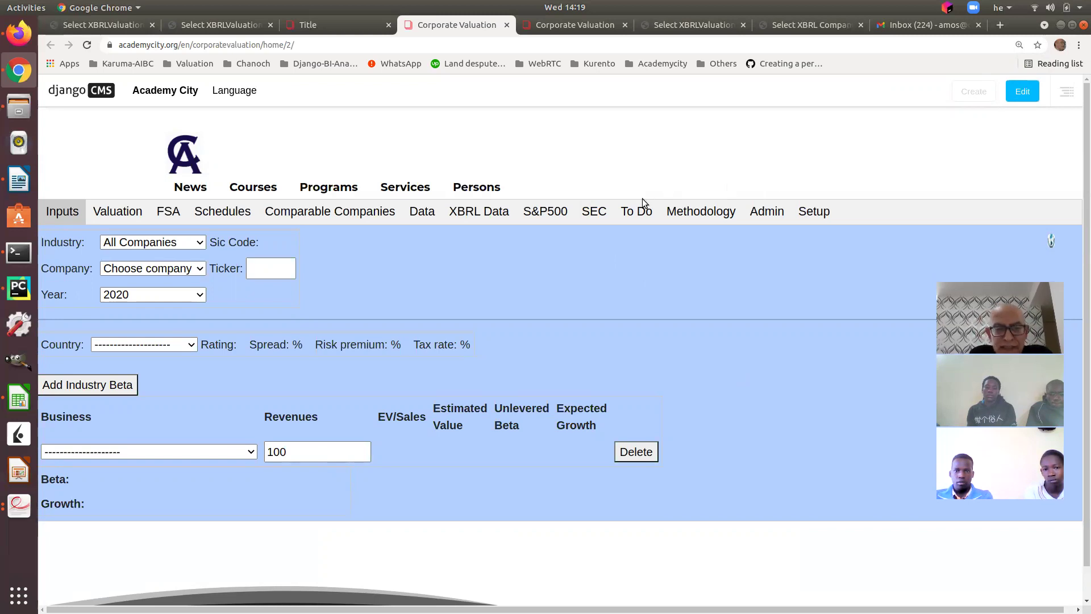
pyautogui.click(541, 213)
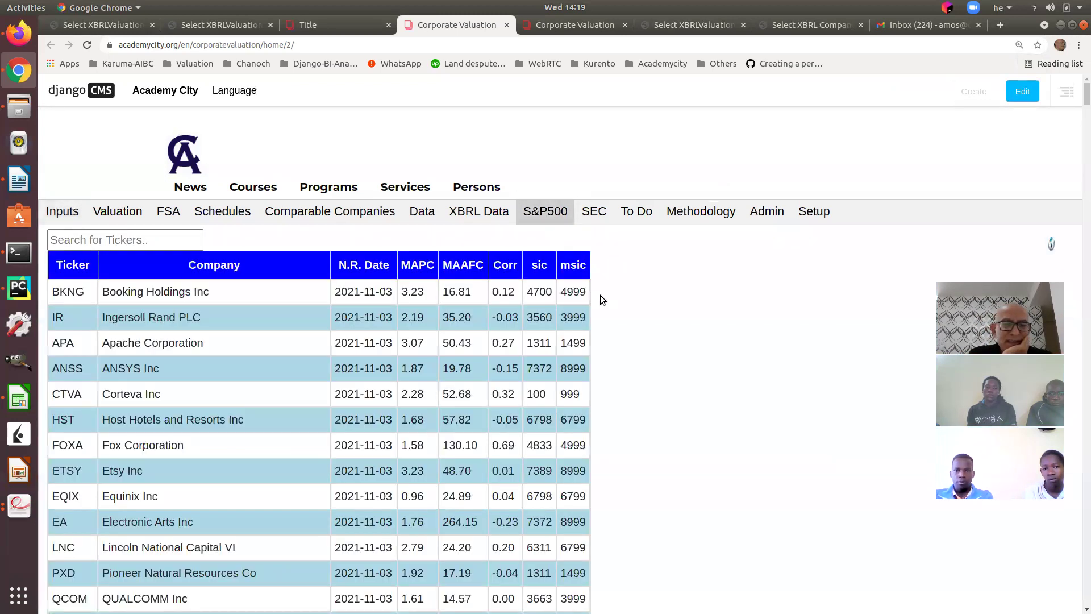
# Look through the whole S&P500 table down to the companies without an N.R. Date and return to the first rows
pyautogui.scroll(-10, 161, 396)
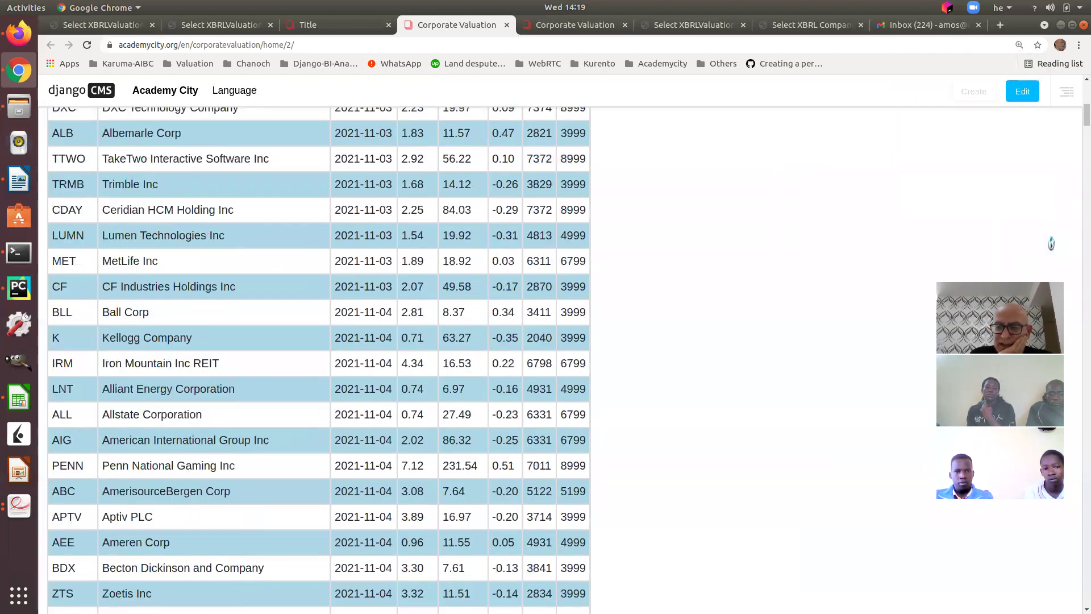
pyautogui.moveTo(1083, 120); pyautogui.dragTo(1082, 597)
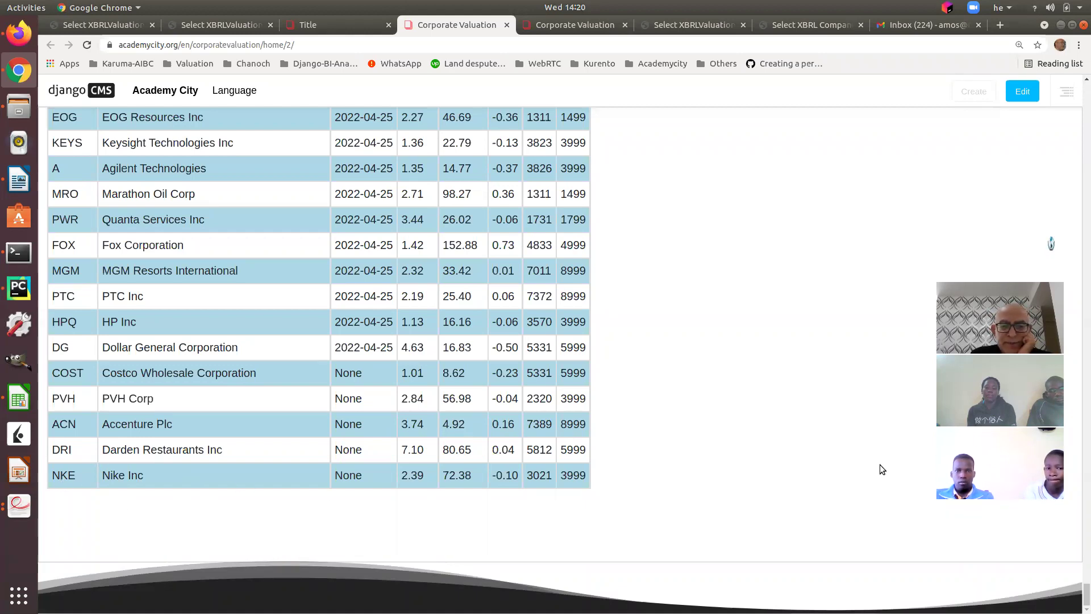
pyautogui.moveTo(1086, 597); pyautogui.dragTo(1036, 96)
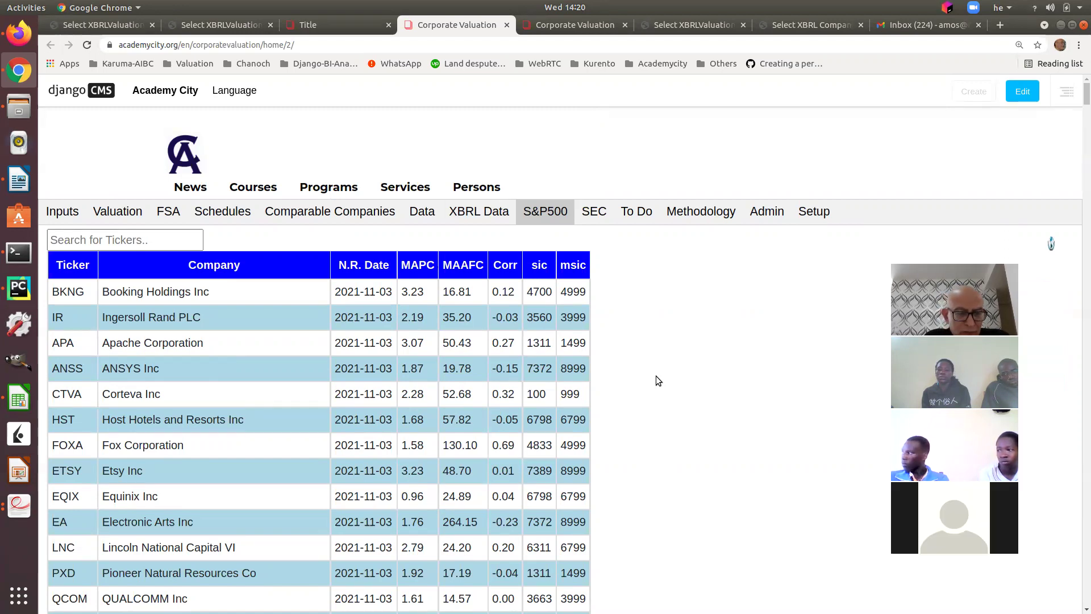
pyautogui.hotkey('ctrl', '-')
pyautogui.hotkey('ctrl', '-')
pyautogui.hotkey('ctrl', '+')
pyautogui.hotkey('ctrl', '+')
pyautogui.hotkey('ctrl', '+')
pyautogui.hotkey('ctrl', '+')
pyautogui.hotkey('ctrl', '-')
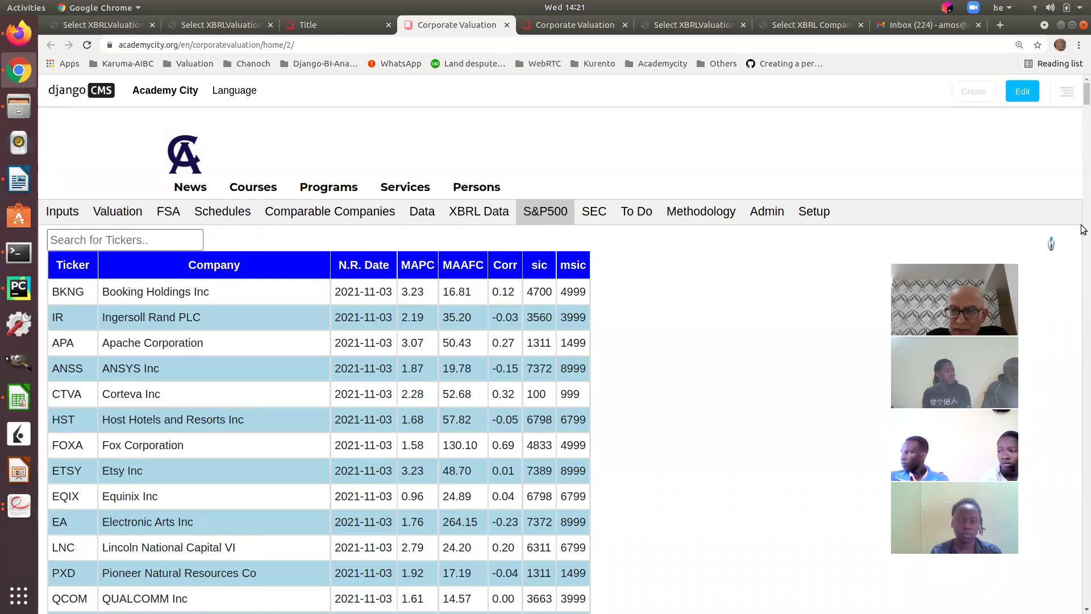
pyautogui.moveTo(1085, 94); pyautogui.dragTo(1086, 594)
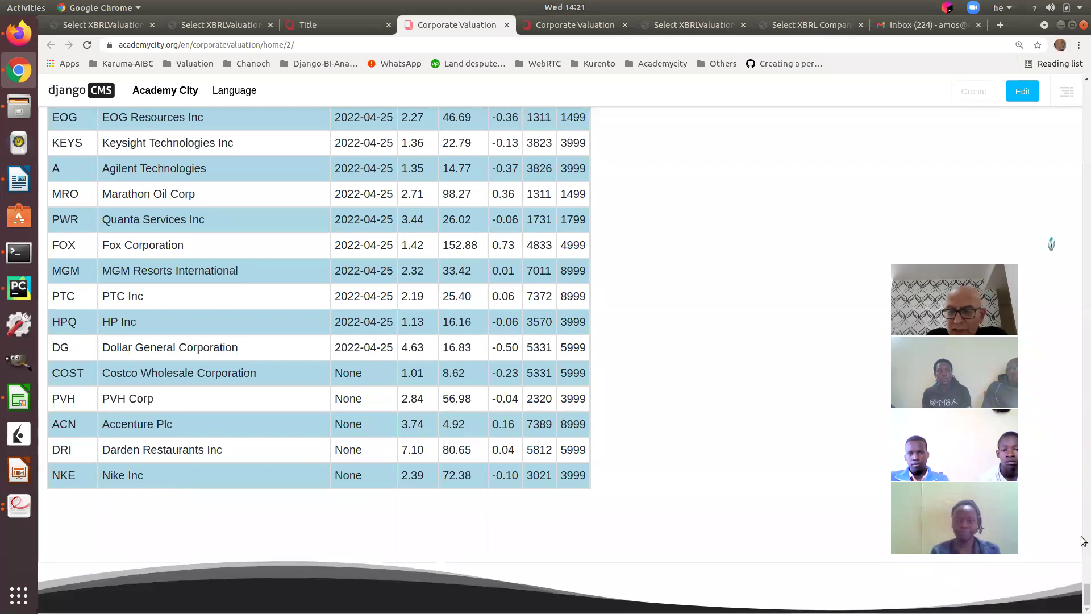
pyautogui.moveTo(1085, 594); pyautogui.dragTo(1076, 86)
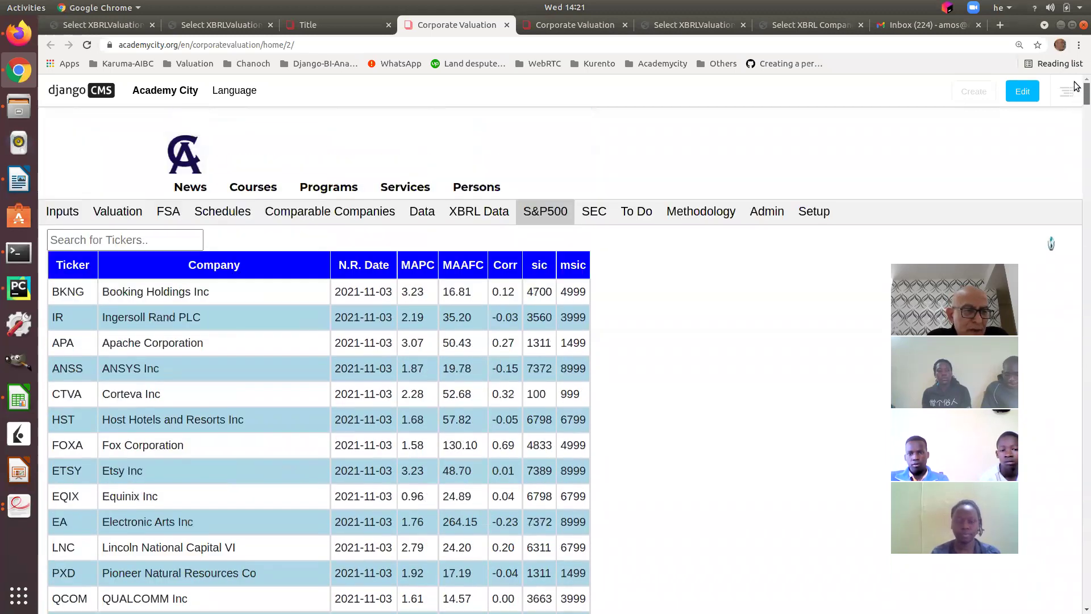
# Examine the S&P500 companies with the earliest N.R. Dates, 2021-11-03 and 2021-11-04
pyautogui.scroll(-1, 168, 427)
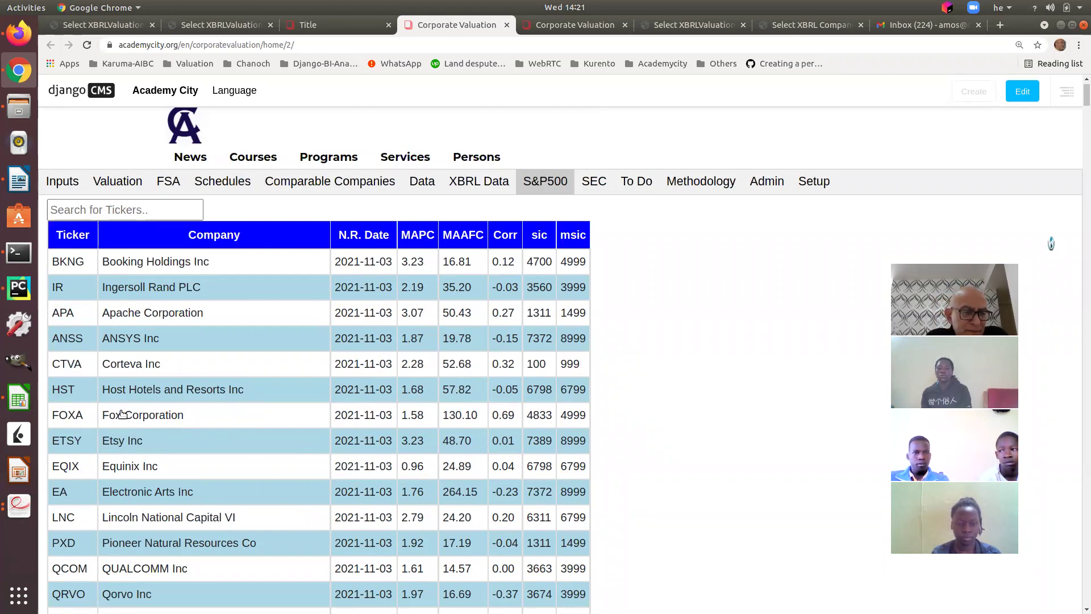
pyautogui.scroll(-3, 124, 414)
pyautogui.scroll(-6, 124, 415)
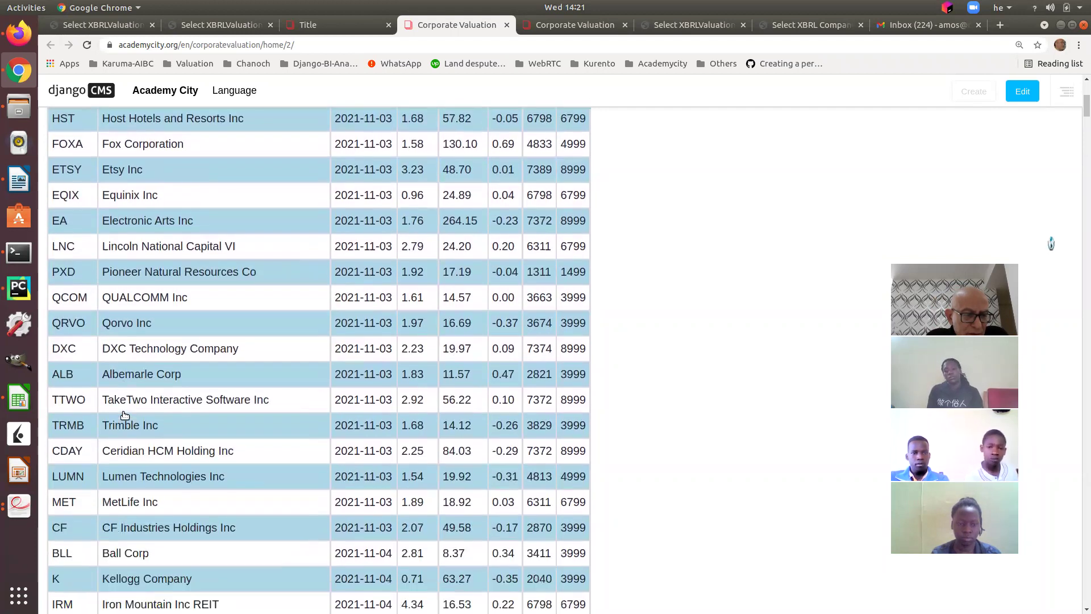
pyautogui.scroll(-4, 124, 414)
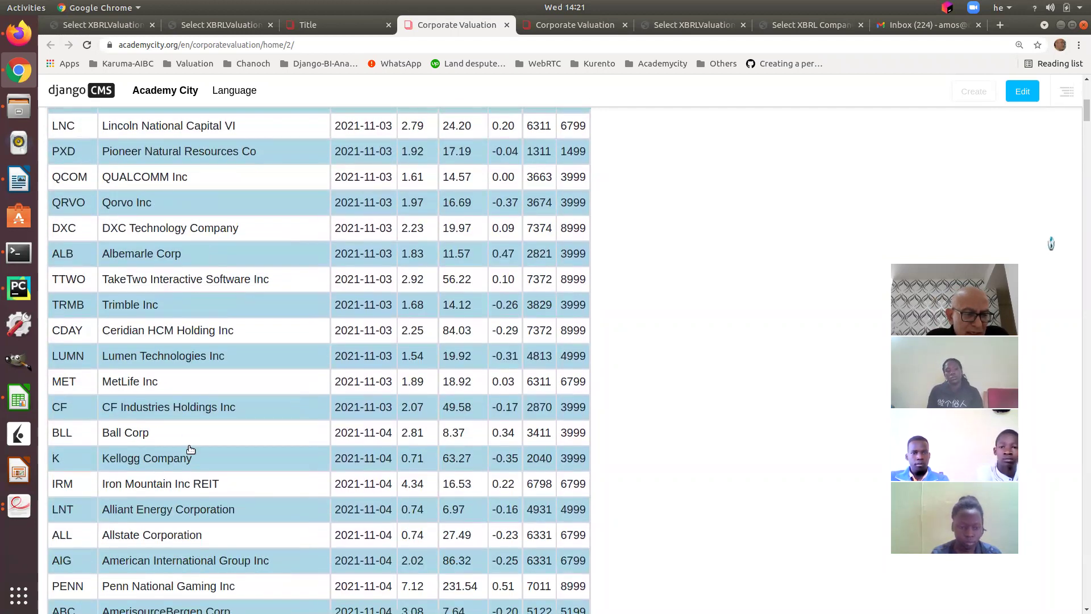
pyautogui.scroll(-4, 181, 453)
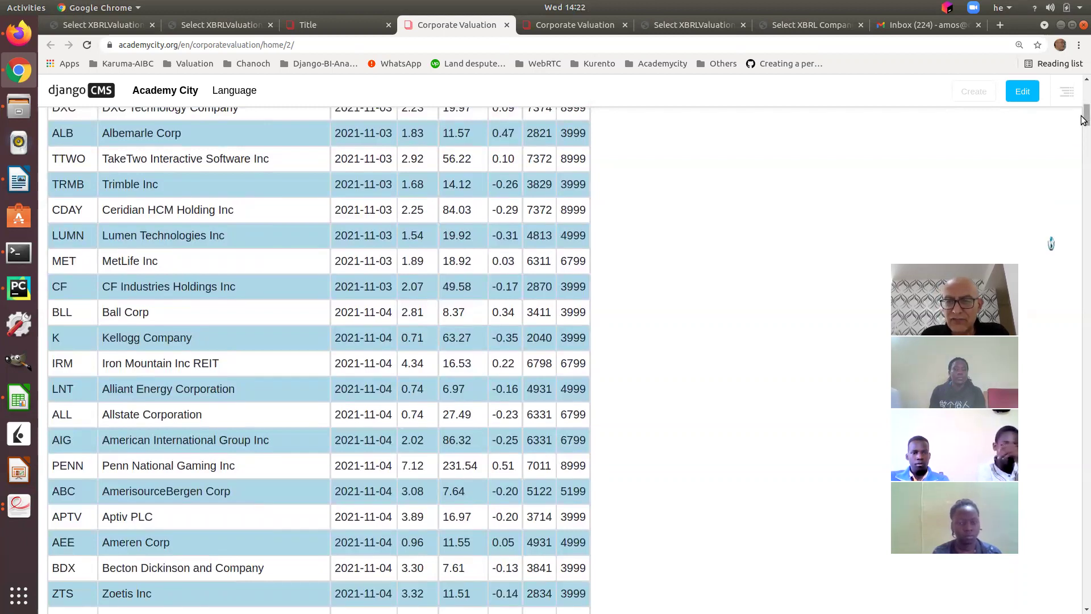
pyautogui.moveTo(1083, 123); pyautogui.dragTo(1083, 98)
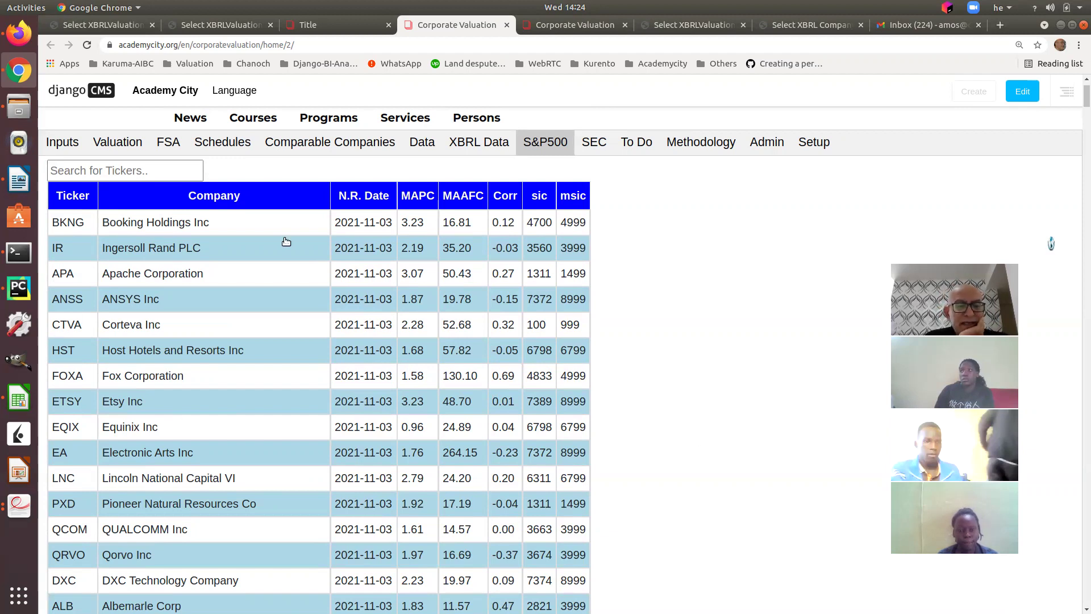
pyautogui.scroll(-10, 349, 408)
pyautogui.scroll(12, 349, 407)
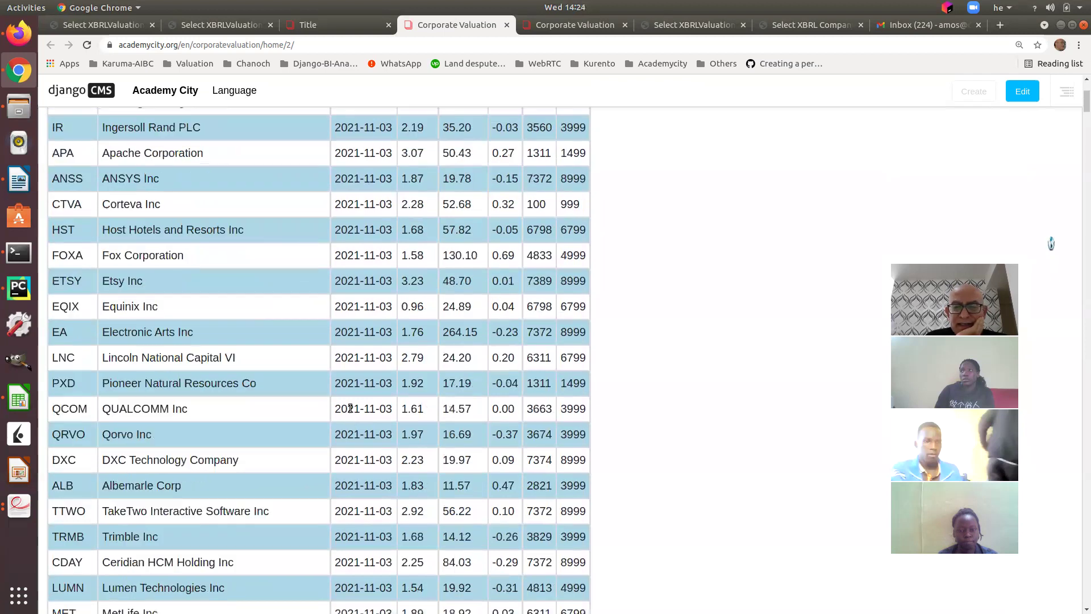
pyautogui.scroll(1, 350, 408)
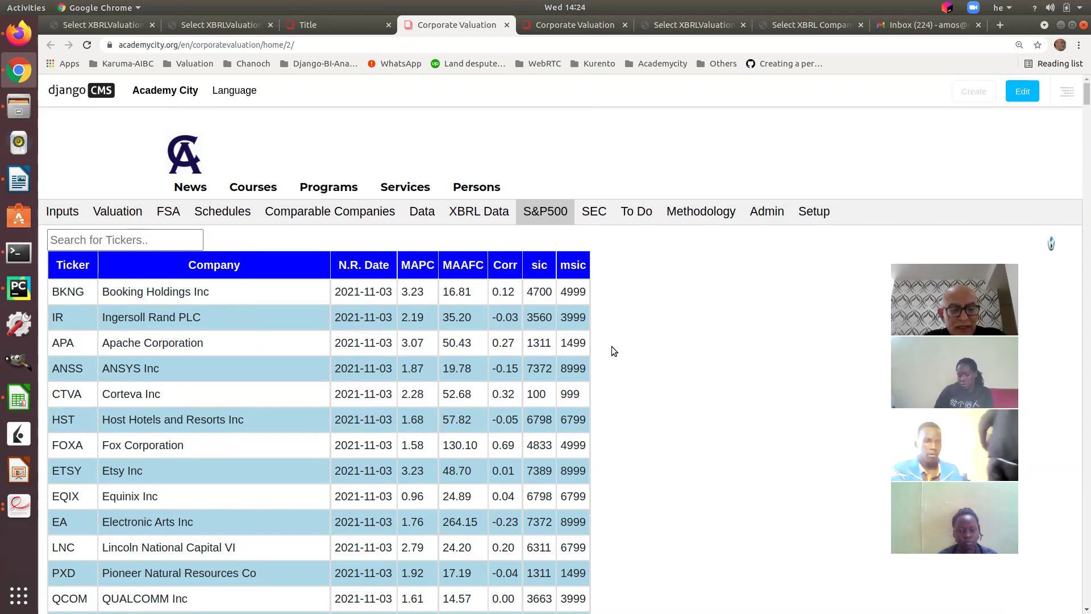
# Enlarge the page further so the S&P500 table's first rows and column headings are easier to read
pyautogui.hotkey('ctrl', '+')
pyautogui.hotkey('ctrl', '+')
pyautogui.hotkey('ctrl', '+')
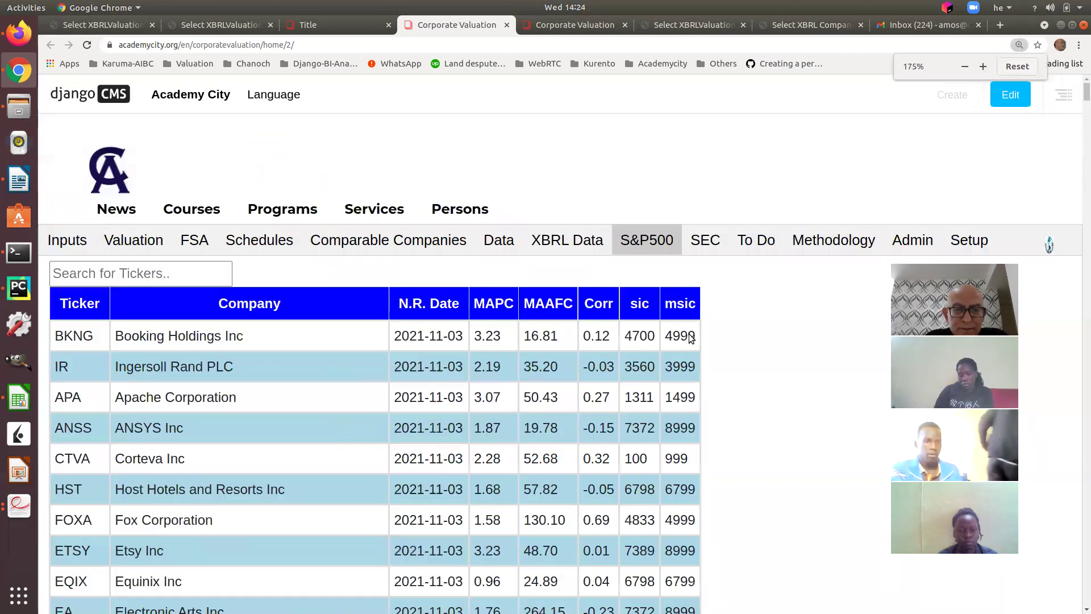
pyautogui.hotkey('ctrl', '-')
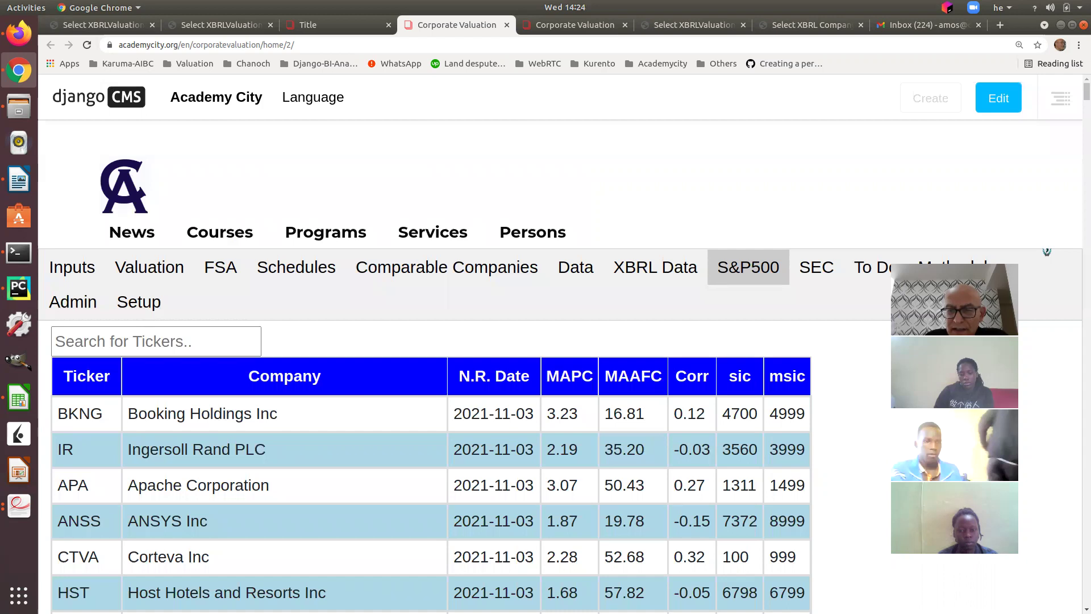
# Examine the S&P500 table's column headings and first rows, highlighting the N.R. Date of Booking Holdings Inc
pyautogui.scroll(-1, 895, 450)
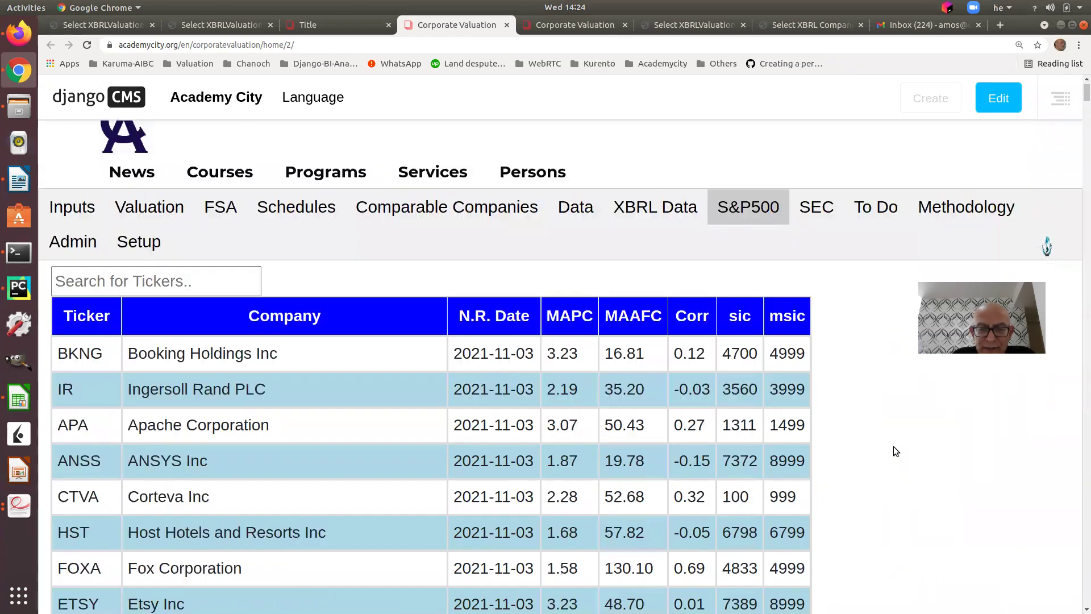
pyautogui.scroll(-1, 893, 446)
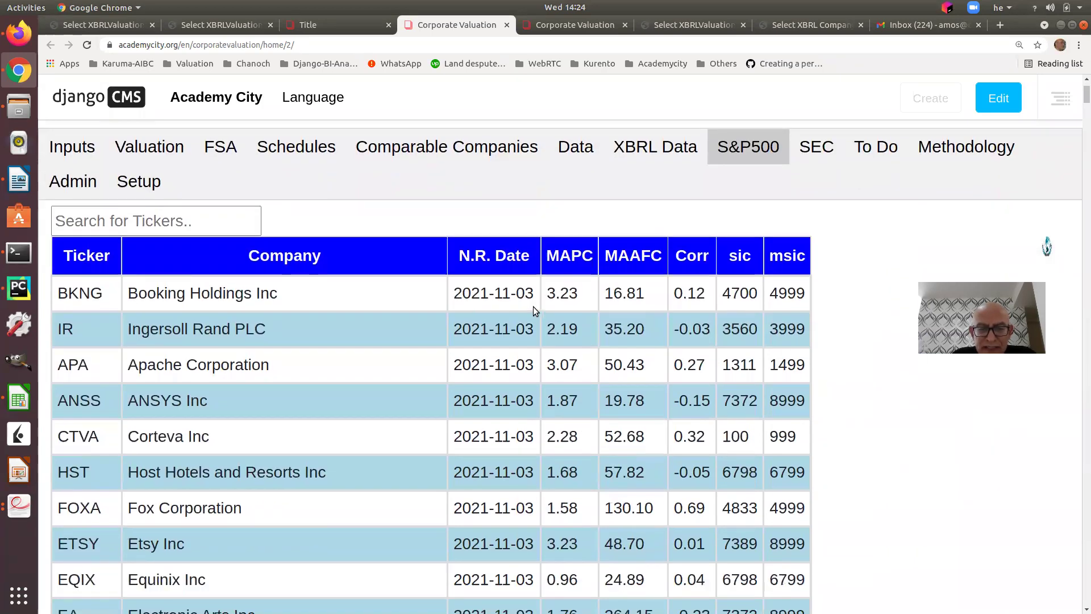
pyautogui.moveTo(533, 294); pyautogui.dragTo(457, 294)
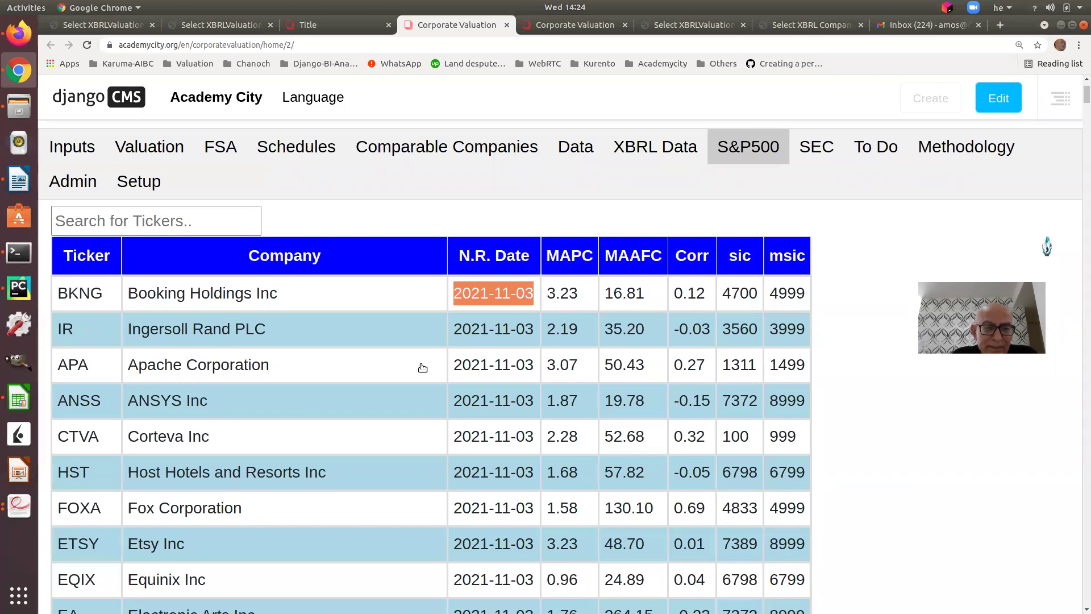
pyautogui.scroll(-3, 425, 368)
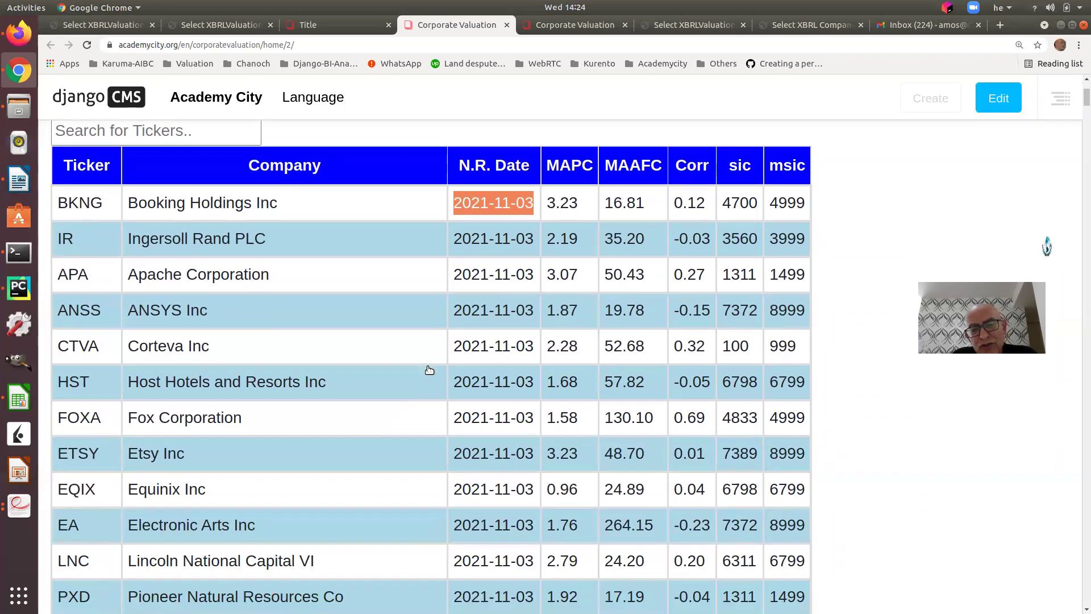
pyautogui.scroll(1, 429, 369)
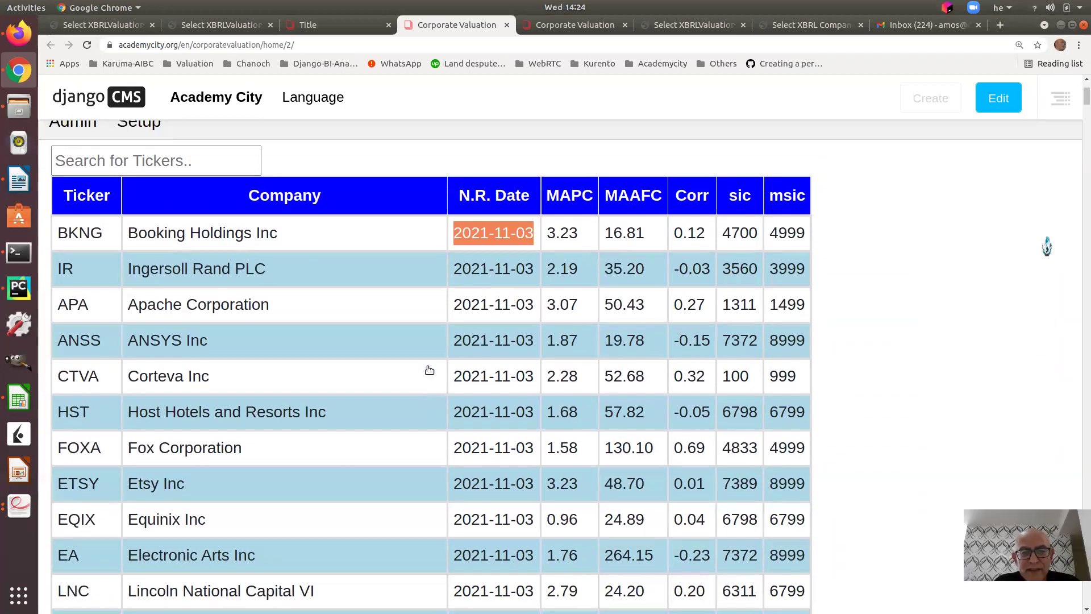
pyautogui.click(860, 295)
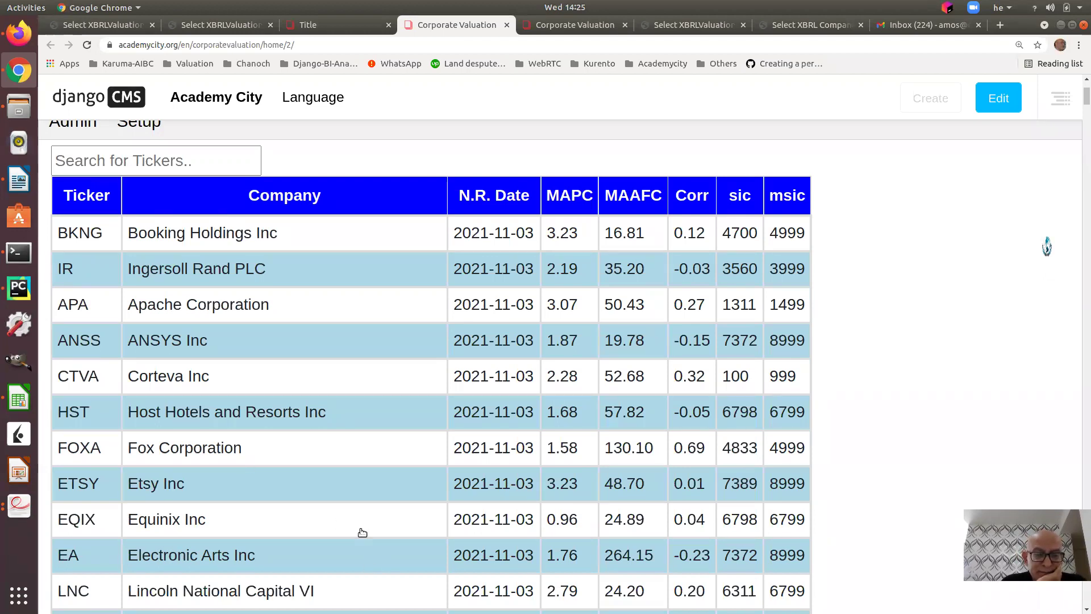
# Look through the companies with N.R. Date 2021-11-03 down to the first 2021-11-04 rows and return to the table's start
pyautogui.scroll(-4, 362, 529)
pyautogui.scroll(-1, 363, 529)
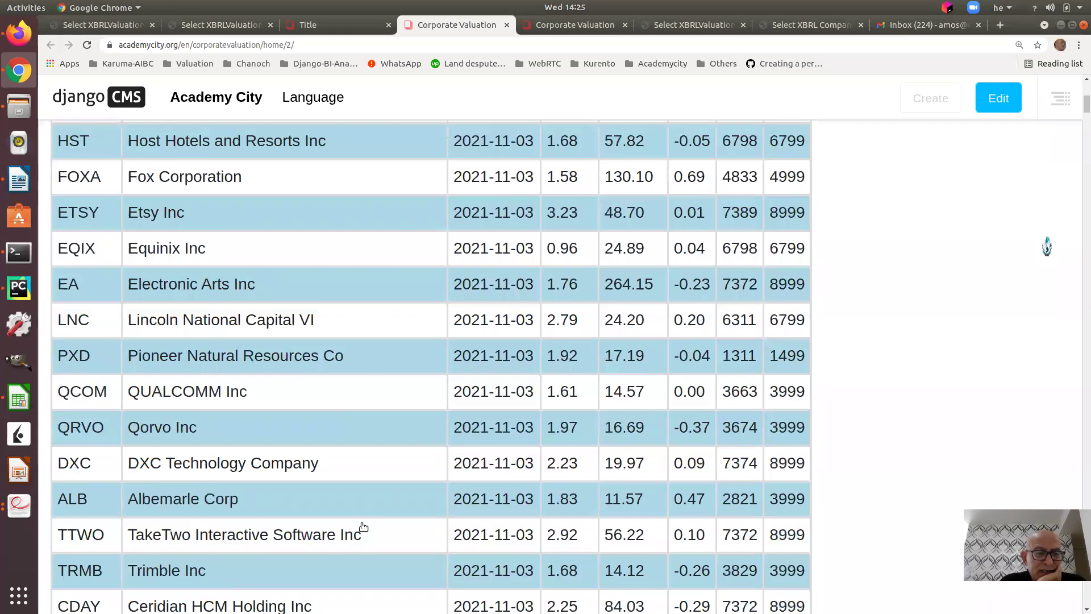
pyautogui.scroll(-2, 363, 527)
pyautogui.scroll(-4, 363, 526)
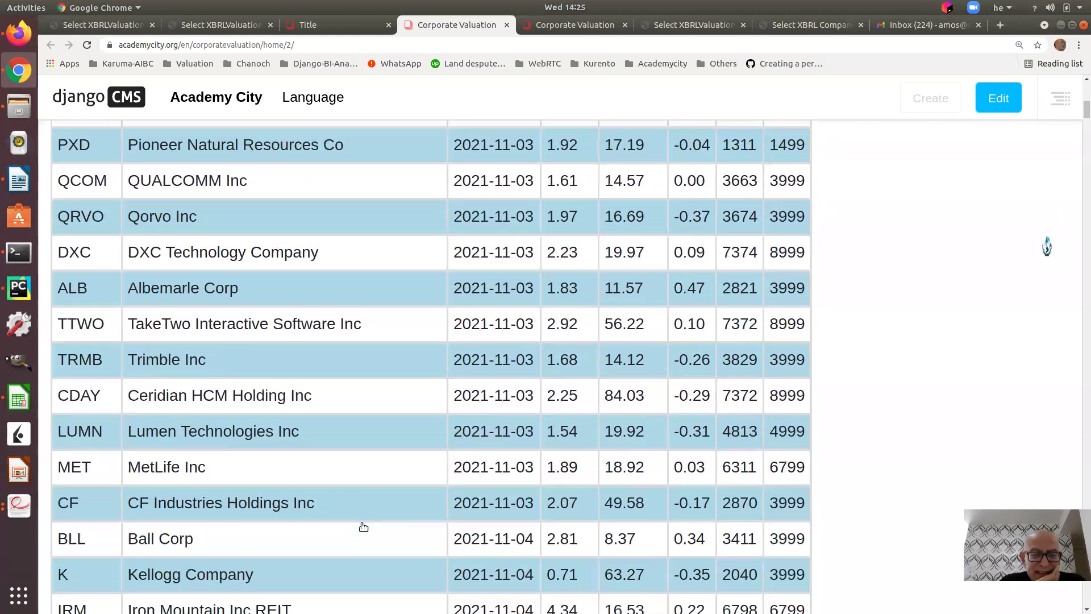
pyautogui.scroll(2, 363, 527)
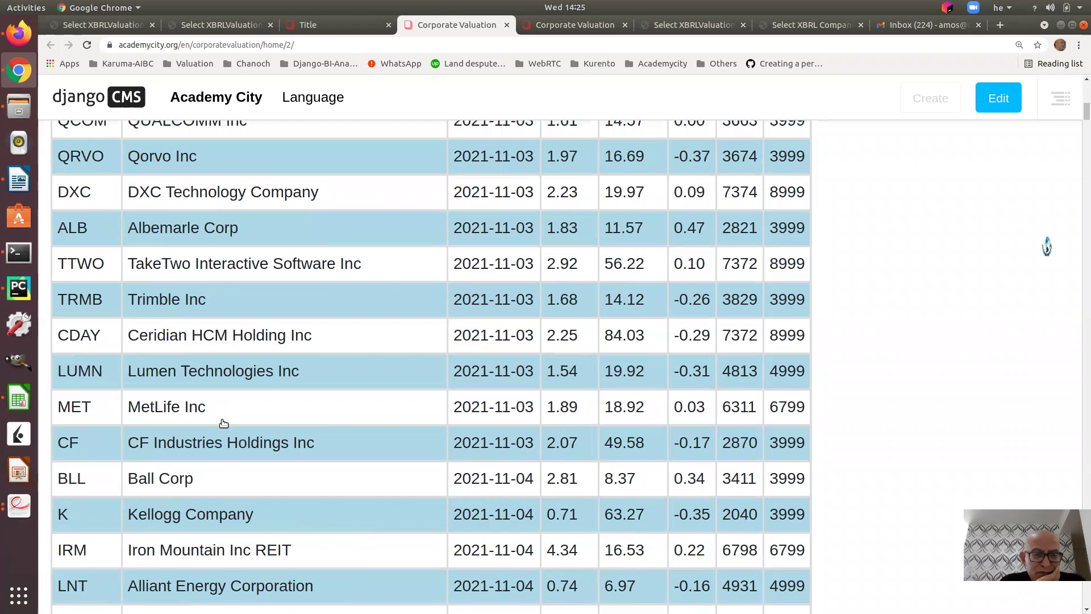
pyautogui.scroll(5, 226, 431)
pyautogui.scroll(6, 227, 431)
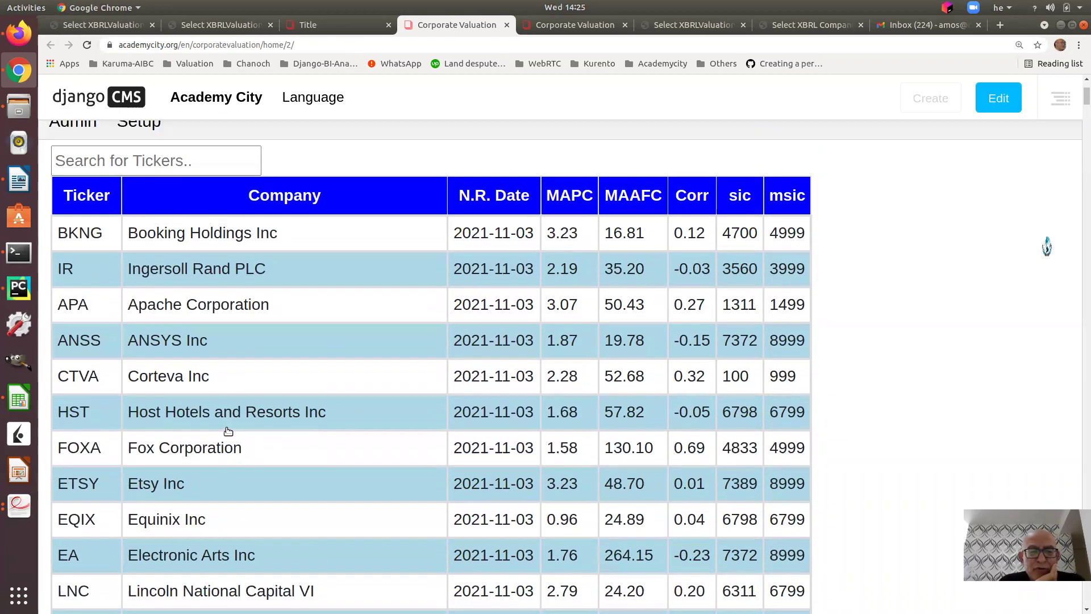
pyautogui.scroll(3, 228, 430)
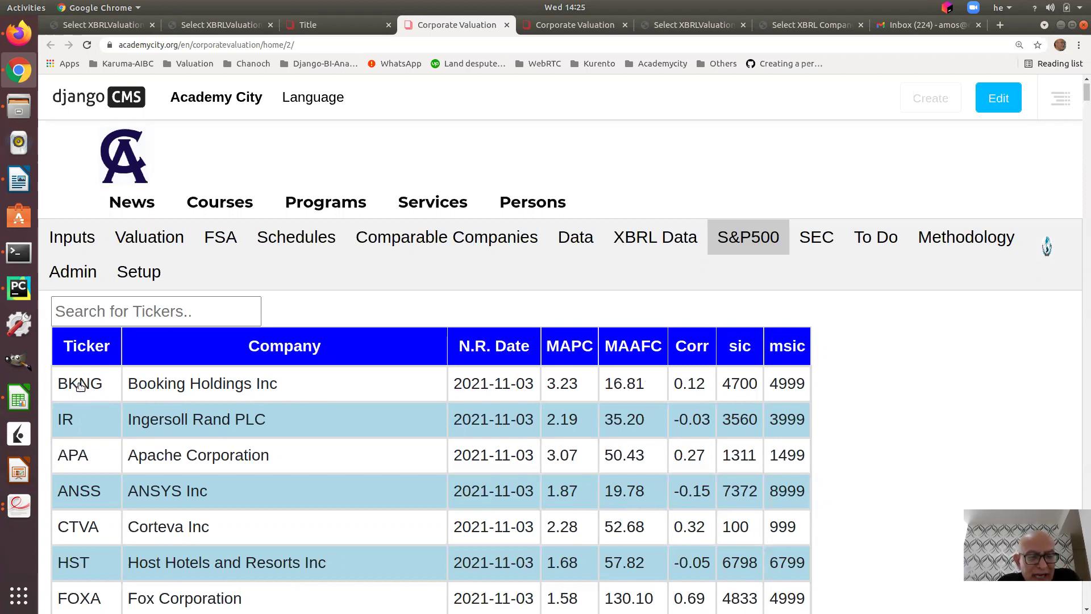
# Open the quarterly data for ticker BKNG and reduce the page zoom until the whole data window fits on screen
pyautogui.click(220, 403)
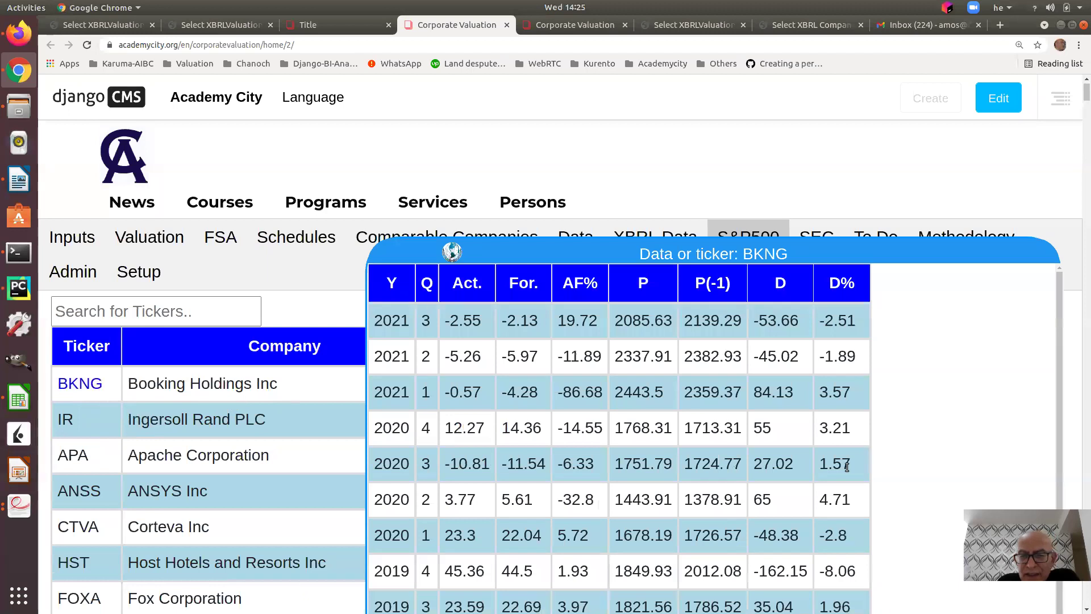
pyautogui.moveTo(726, 253); pyautogui.dragTo(669, 268)
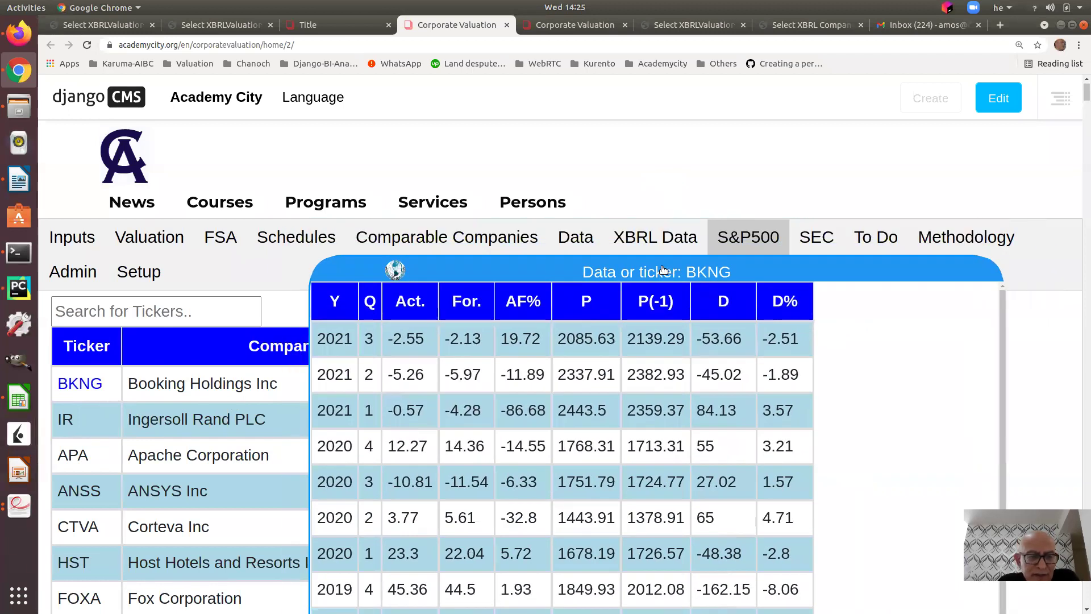
pyautogui.hotkey('ctrl', '-')
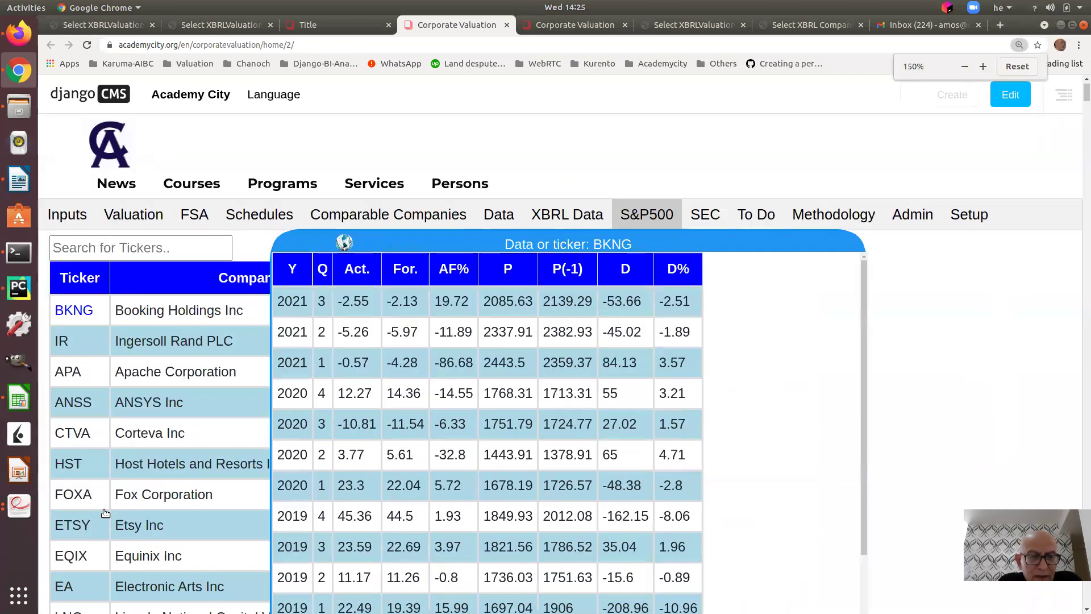
pyautogui.hotkey('ctrl', '-')
pyautogui.hotkey('ctrl', '-')
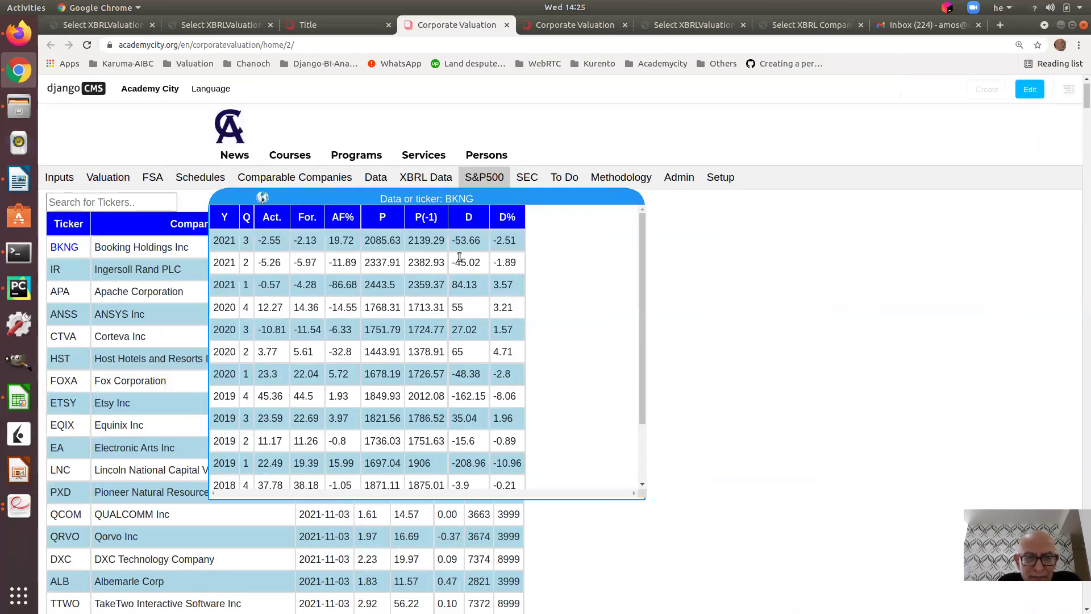
# Move the BKNG data window into the empty area beside the company table so it covers no columns
pyautogui.moveTo(493, 197); pyautogui.dragTo(749, 230)
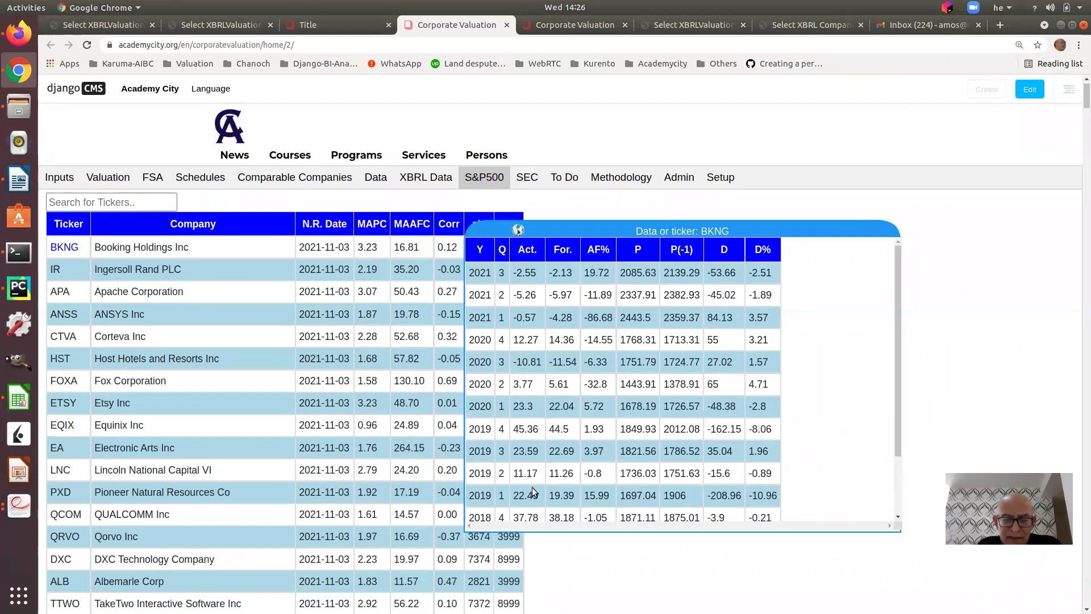
pyautogui.moveTo(585, 230); pyautogui.dragTo(720, 223)
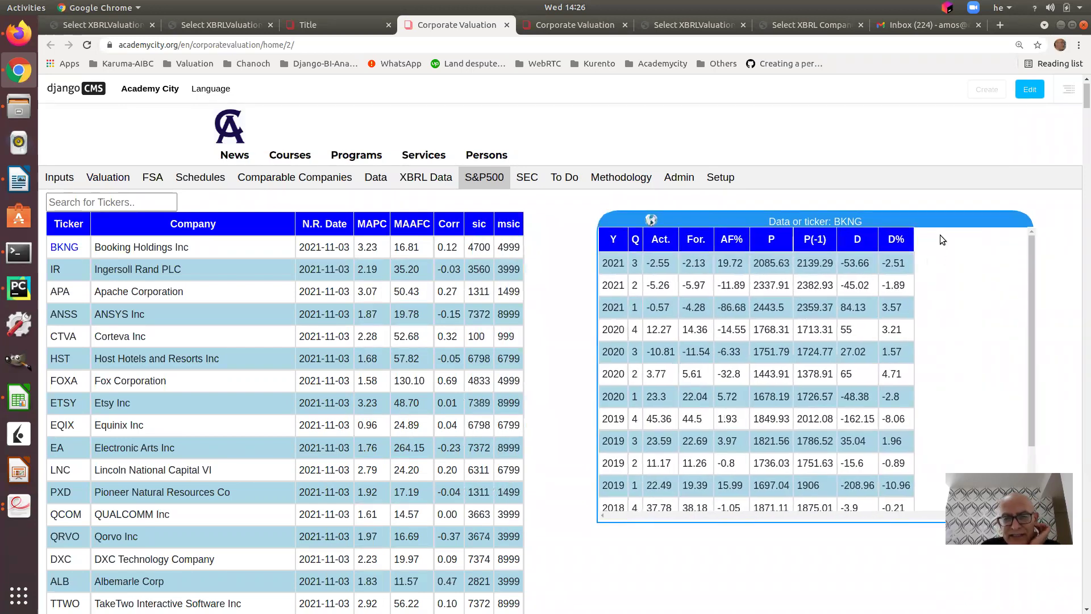
pyautogui.moveTo(936, 228); pyautogui.dragTo(900, 229)
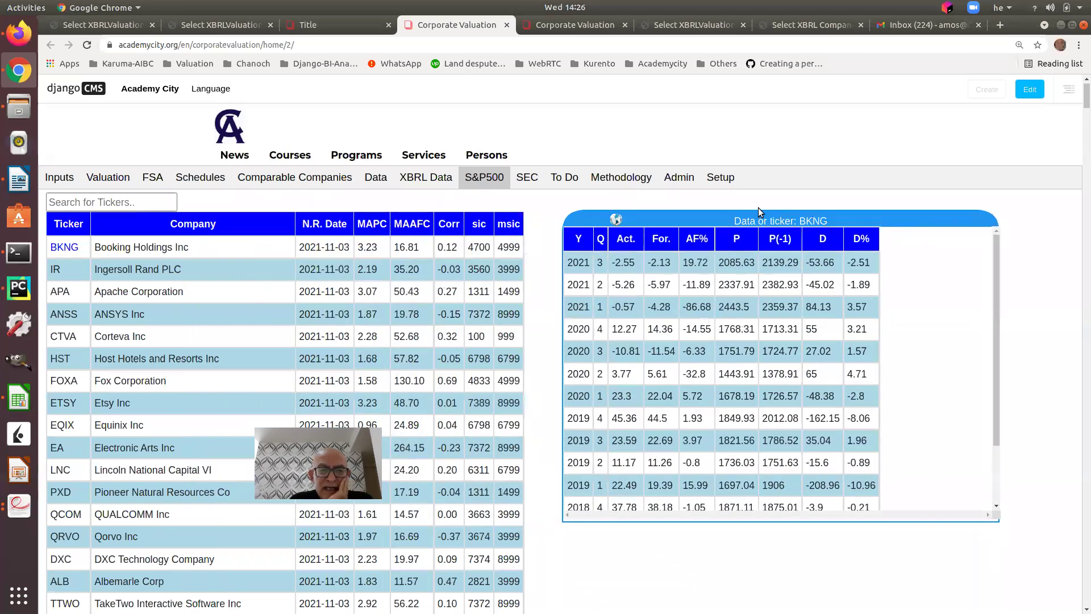
# Close and reopen the BKNG data window, and switch it to ticker IR beside the company table
pyautogui.click(617, 220)
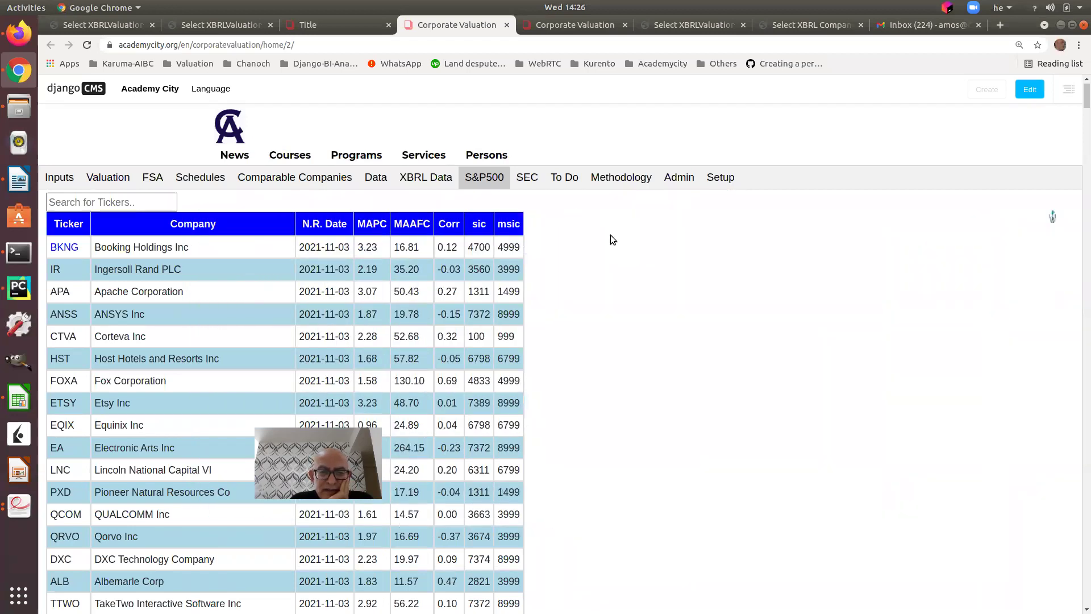
pyautogui.click(64, 249)
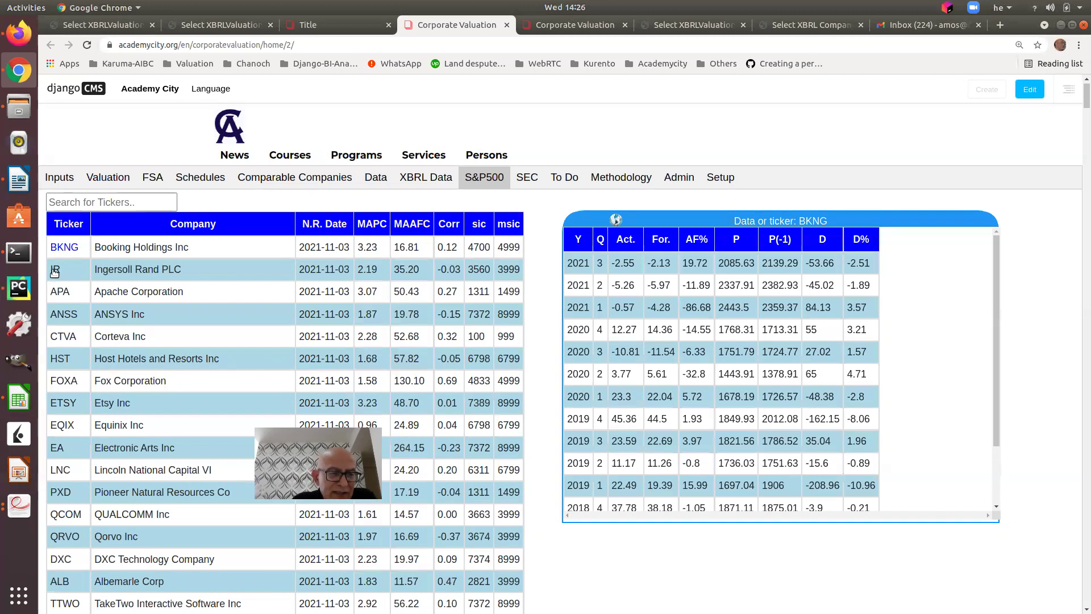
pyautogui.click(55, 271)
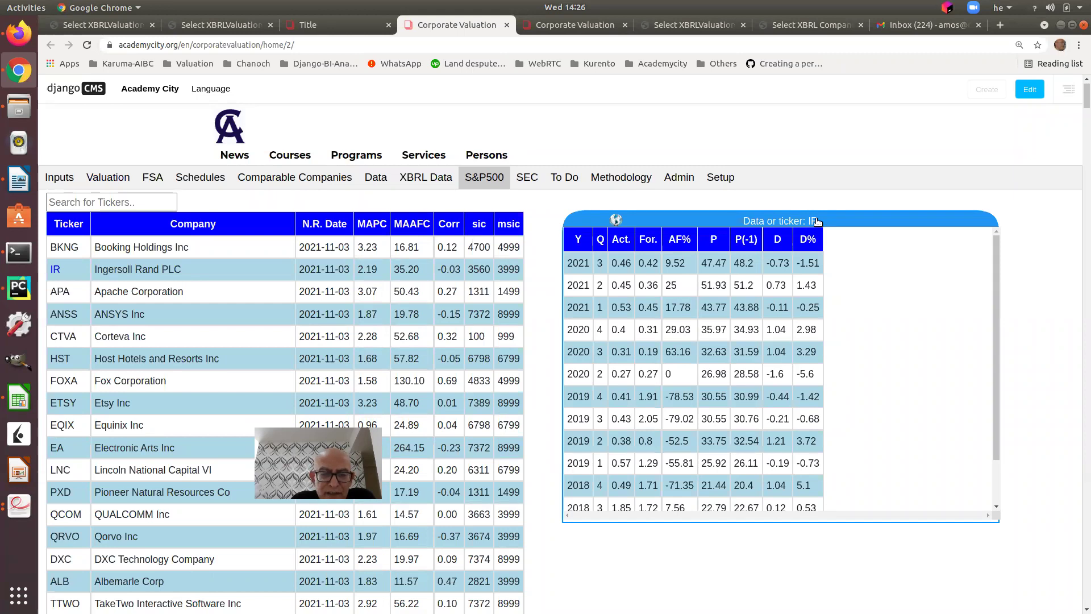
pyautogui.moveTo(851, 210); pyautogui.dragTo(915, 275)
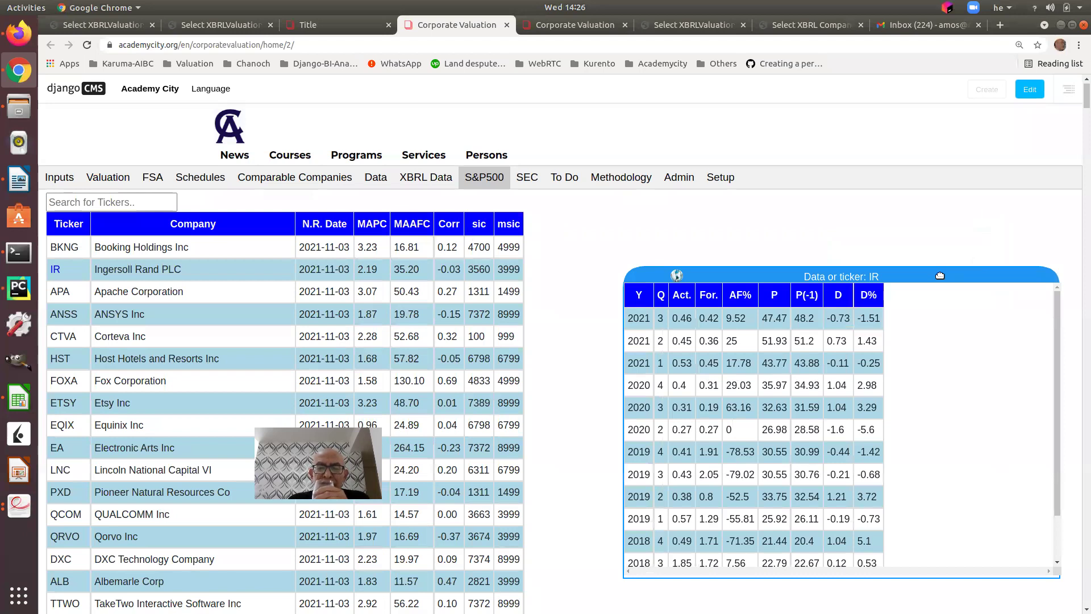
pyautogui.moveTo(940, 275); pyautogui.dragTo(931, 235)
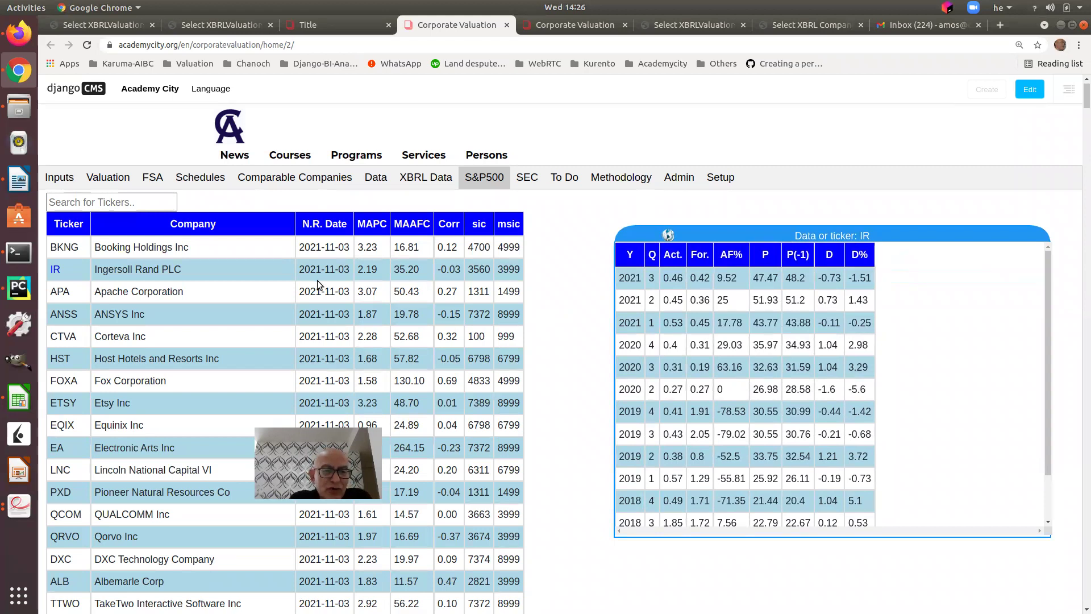
# Reload the Corporate Valuation page and reopen its S&P500 table, closing the IR data window
pyautogui.click(86, 45)
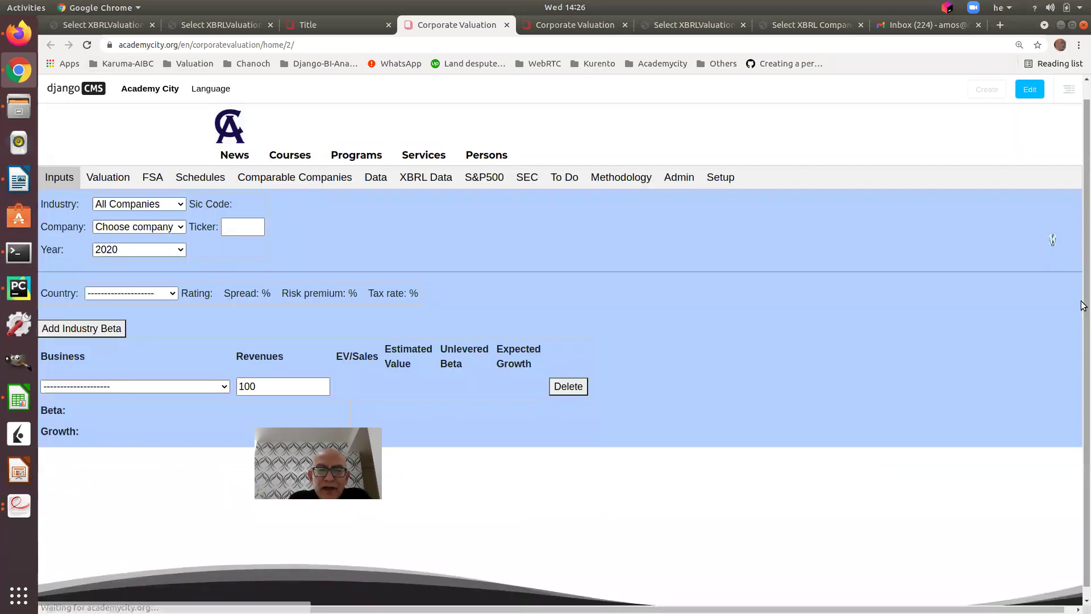
pyautogui.click(496, 179)
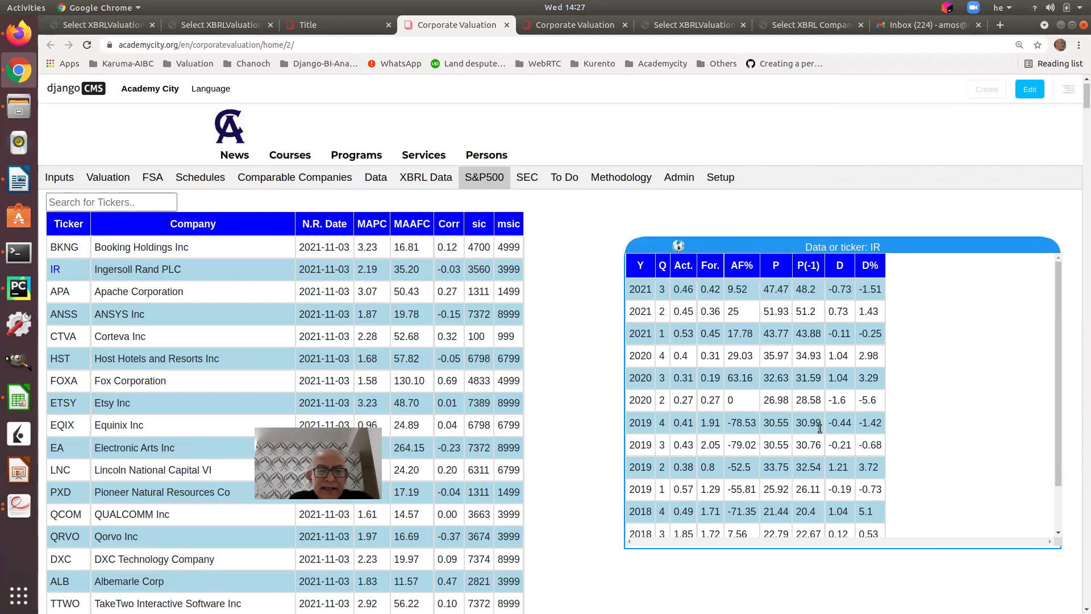
pyautogui.click(679, 246)
# Switch the keyboard input to English and filter the S&P500 table with the ticker search text "ts"
pyautogui.click(111, 202)
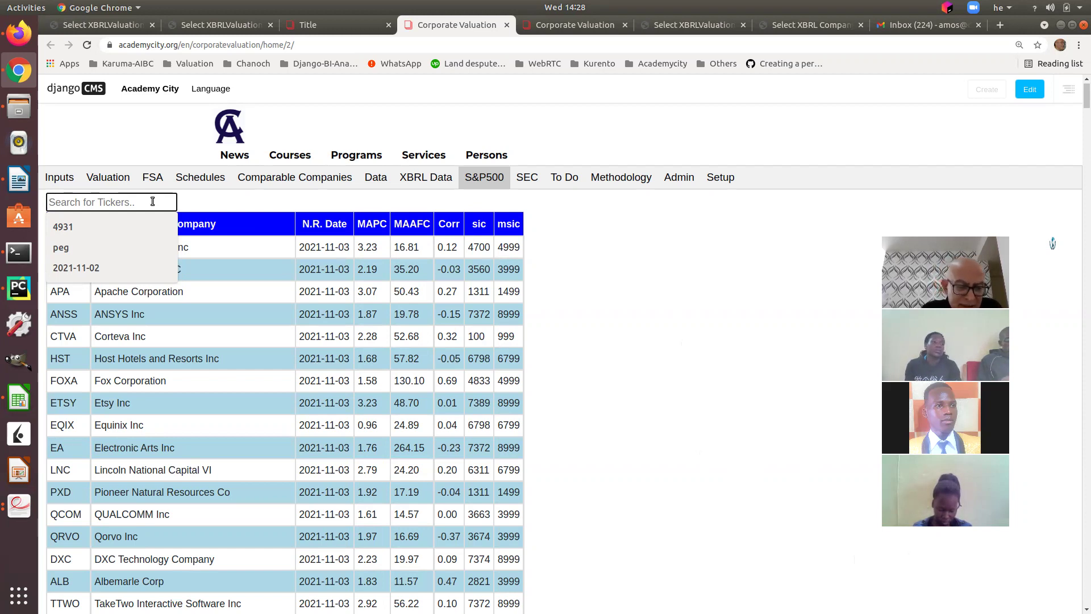
pyautogui.write('אד')
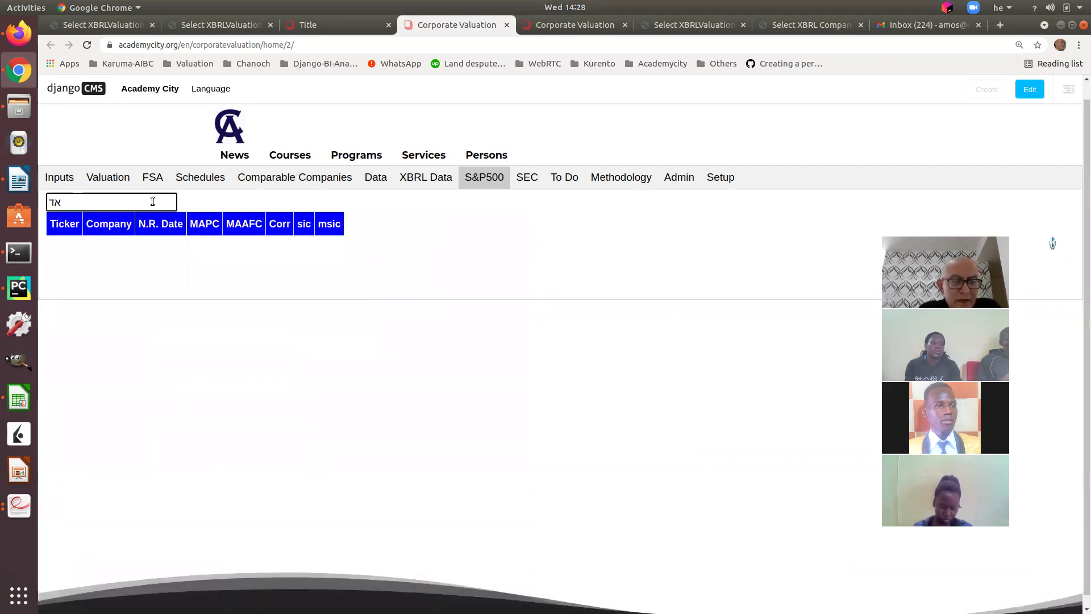
pyautogui.press('BackSpace')
pyautogui.press('BackSpace')
pyautogui.press('super+space')
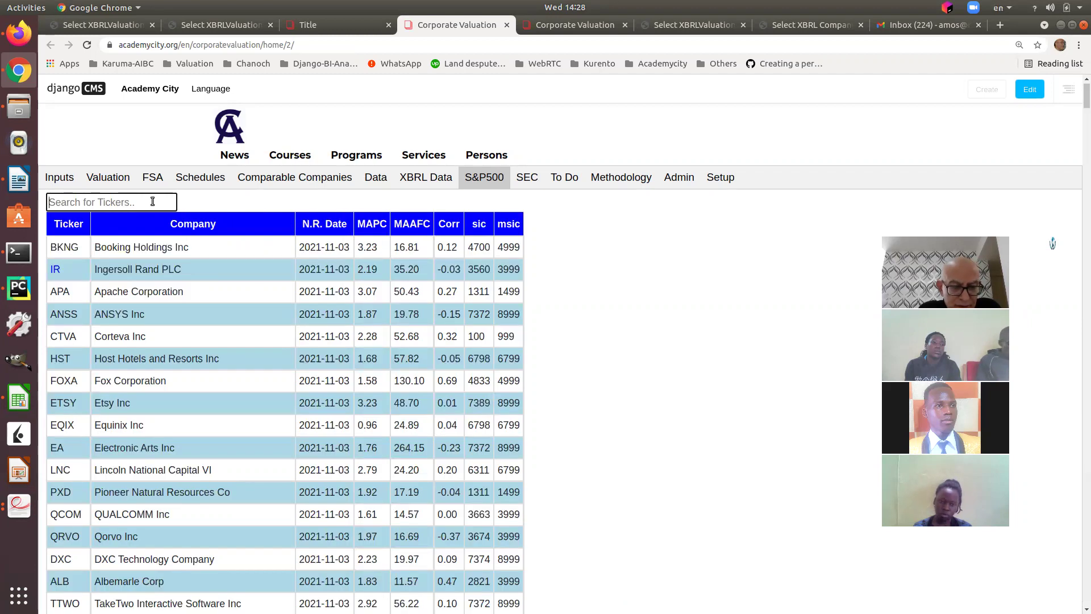
pyautogui.write('ts')
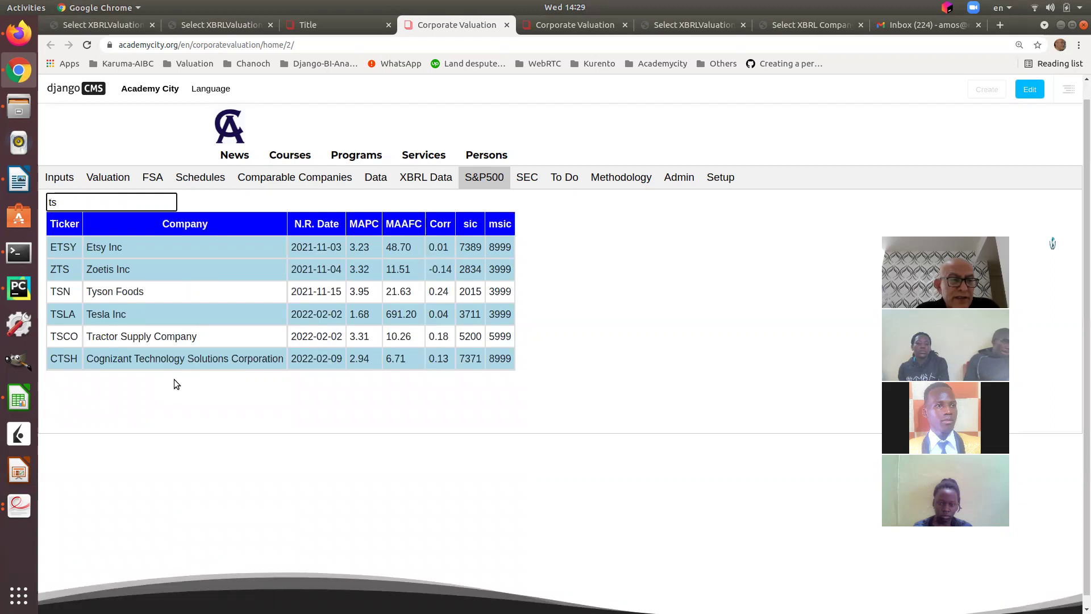
# Open the quarterly data for ticker TSLA, move its window into clear view and review the quarters back to 2018 Q1
pyautogui.click(66, 320)
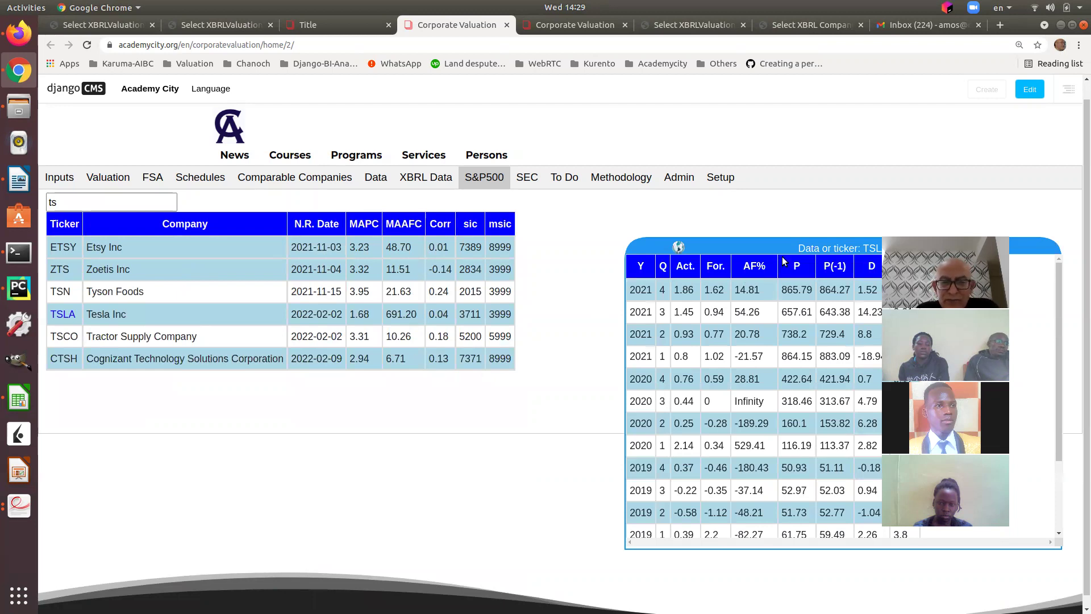
pyautogui.moveTo(779, 243); pyautogui.dragTo(549, 232)
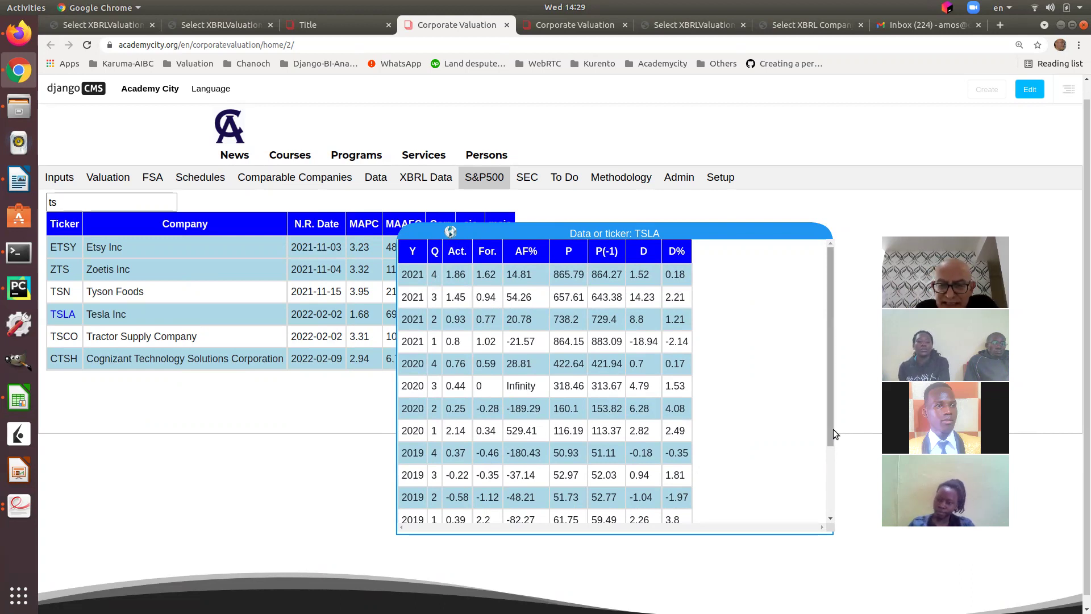
pyautogui.moveTo(830, 428); pyautogui.dragTo(832, 497)
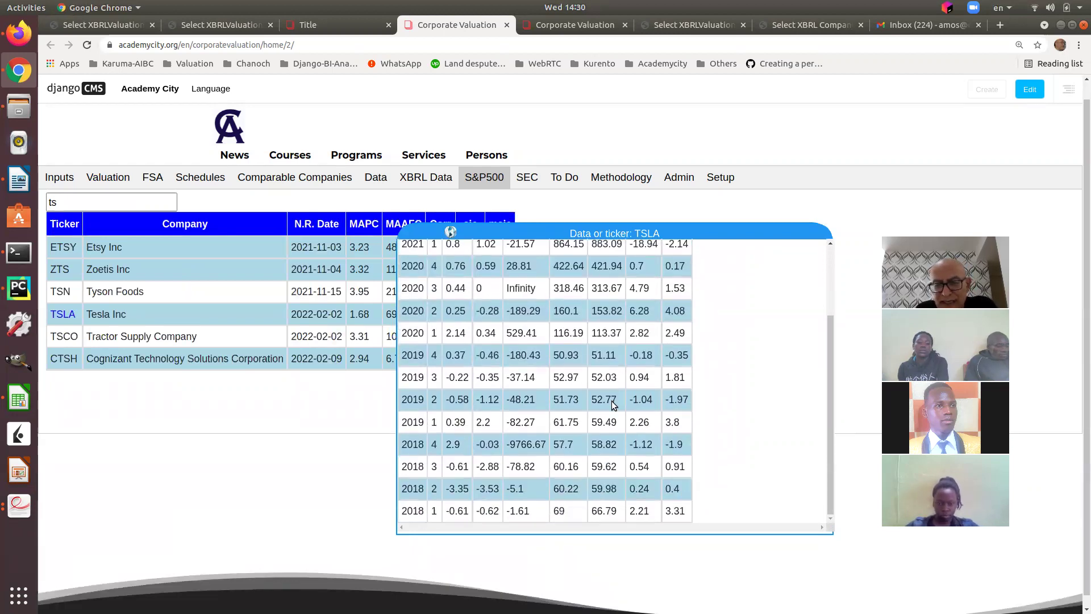
pyautogui.scroll(1, 612, 403)
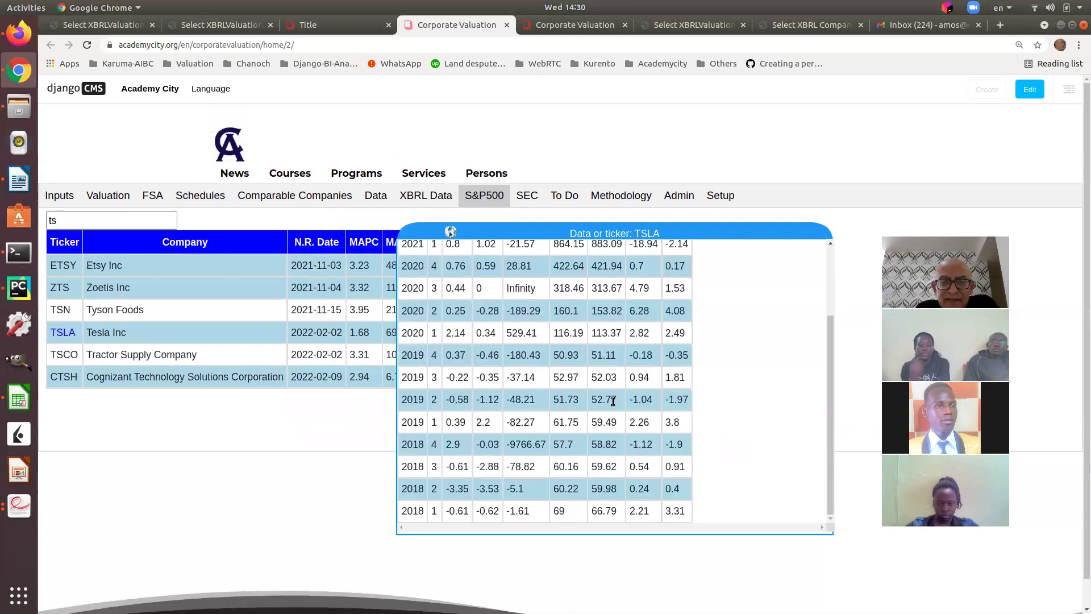
pyautogui.moveTo(831, 376); pyautogui.dragTo(833, 274)
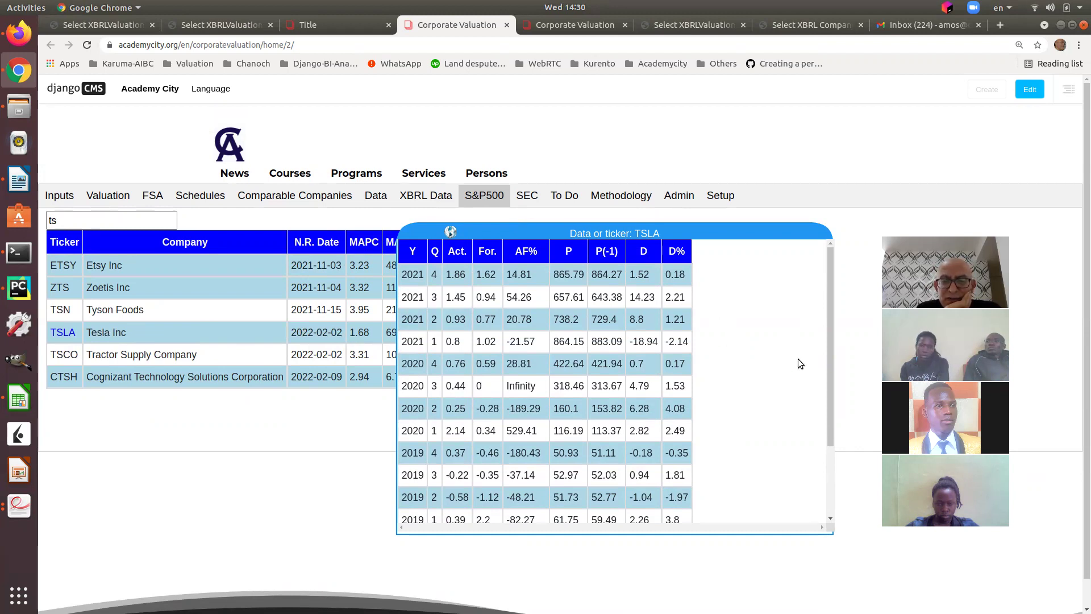
pyautogui.moveTo(831, 417); pyautogui.dragTo(784, 364)
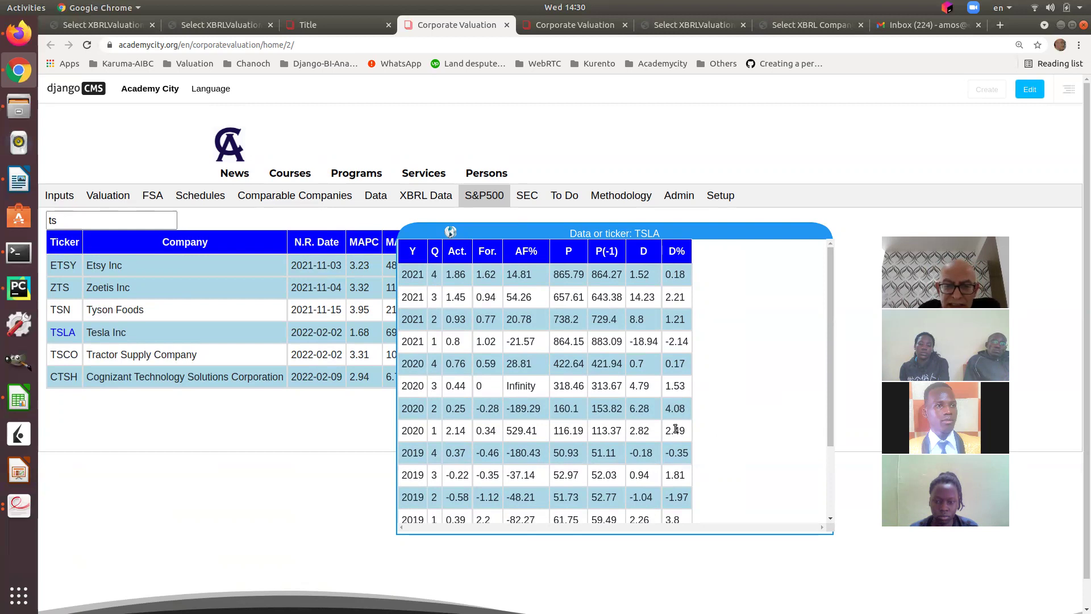
# Move the TSLA data window clear of the company table, close it, and clear the ticker search text
pyautogui.moveTo(555, 233); pyautogui.dragTo(684, 231)
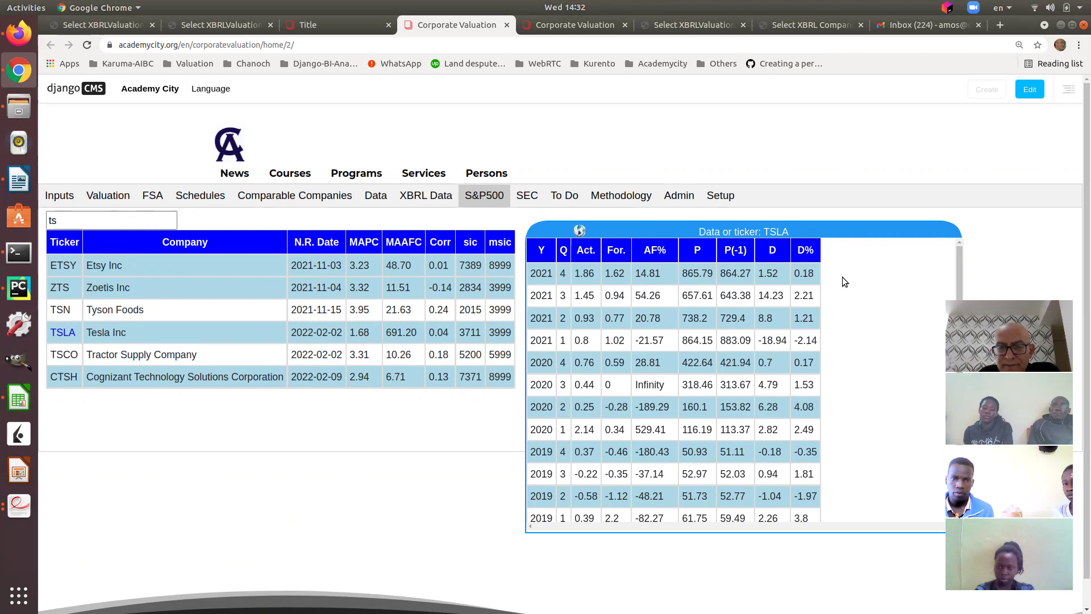
pyautogui.click(579, 231)
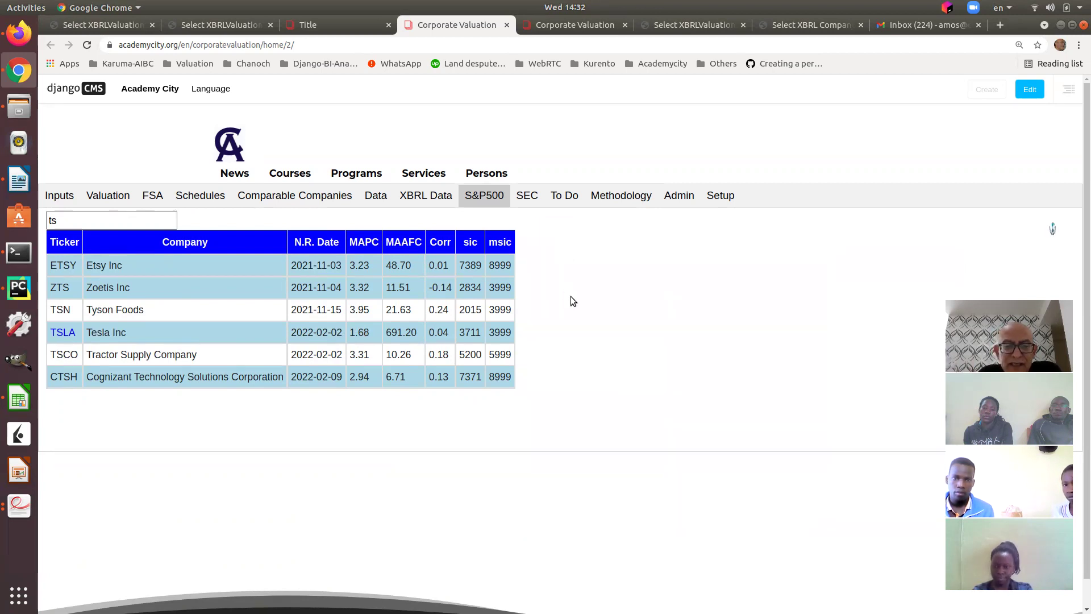
pyautogui.scroll(-1, 579, 302)
pyautogui.moveTo(62, 192); pyautogui.dragTo(37, 192)
pyautogui.press('BackSpace')
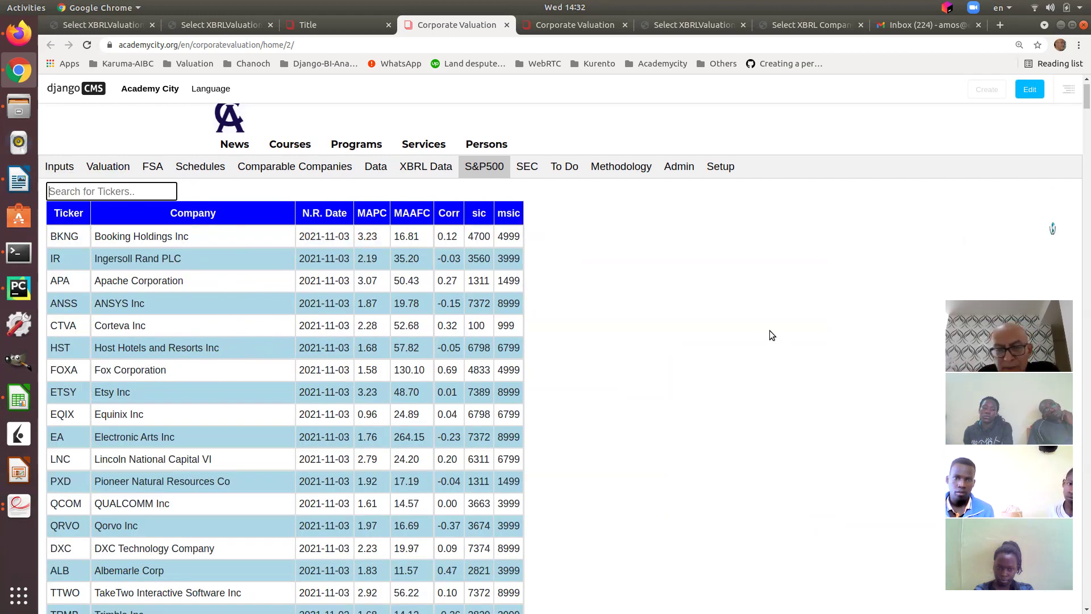
# Sort the S&P500 table by N.R. Date and review the companies reporting on 2021-11-03 and 2021-11-04
pyautogui.click(333, 215)
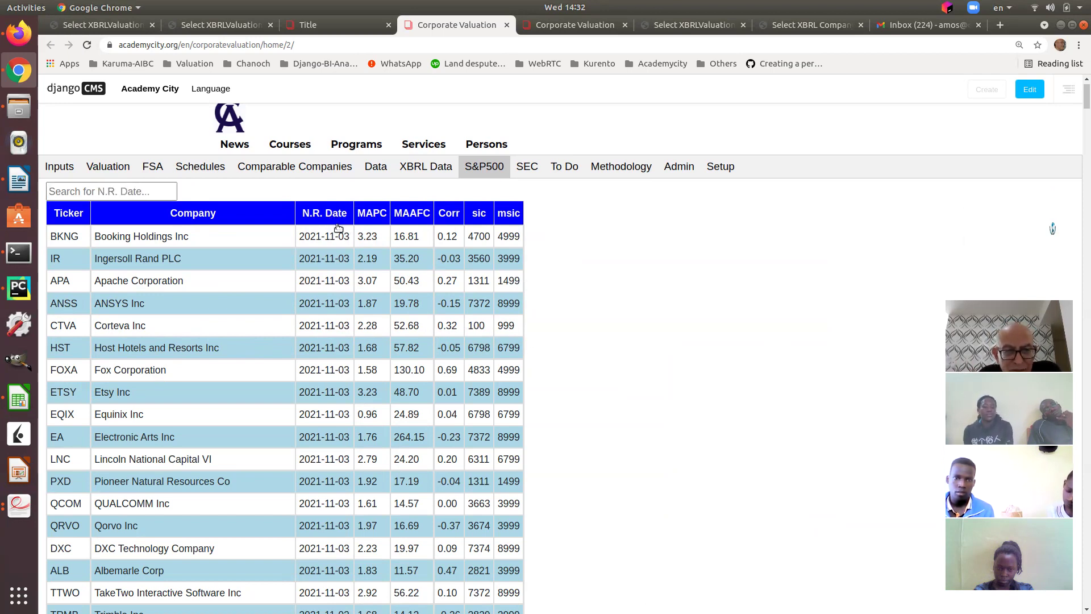
pyautogui.scroll(-2, 305, 531)
pyautogui.scroll(-7, 305, 531)
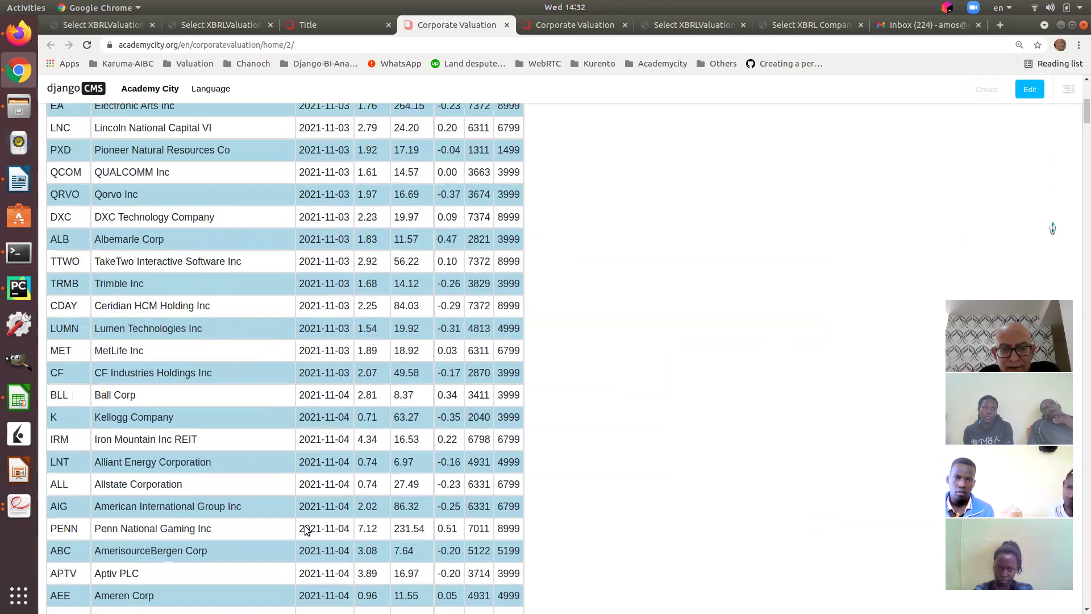
pyautogui.scroll(7, 305, 527)
pyautogui.scroll(3, 306, 527)
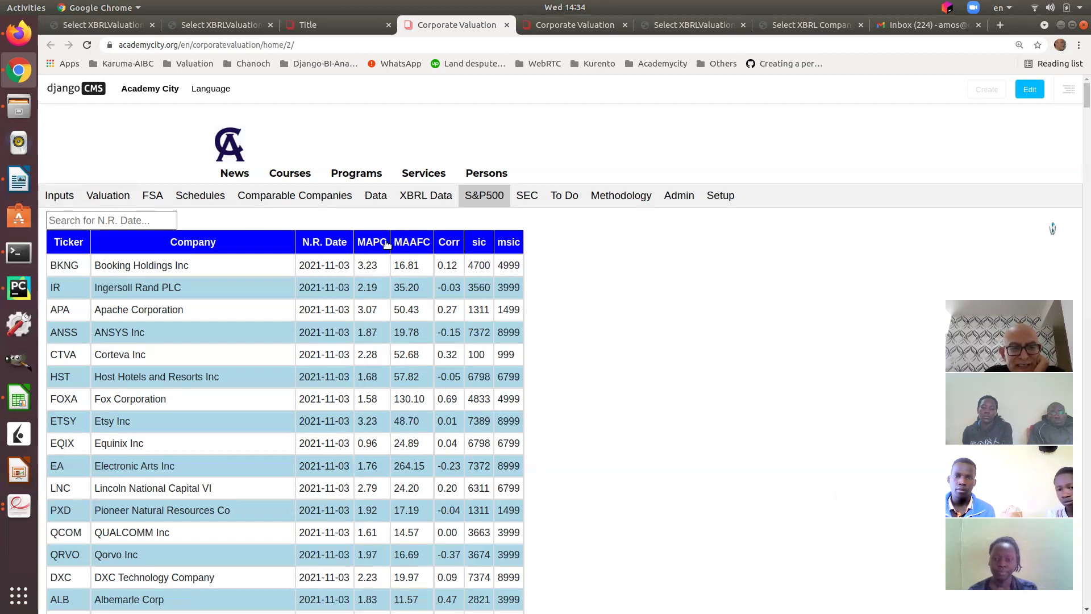
# Sort the S&P500 table by company name and then by ticker
pyautogui.click(186, 243)
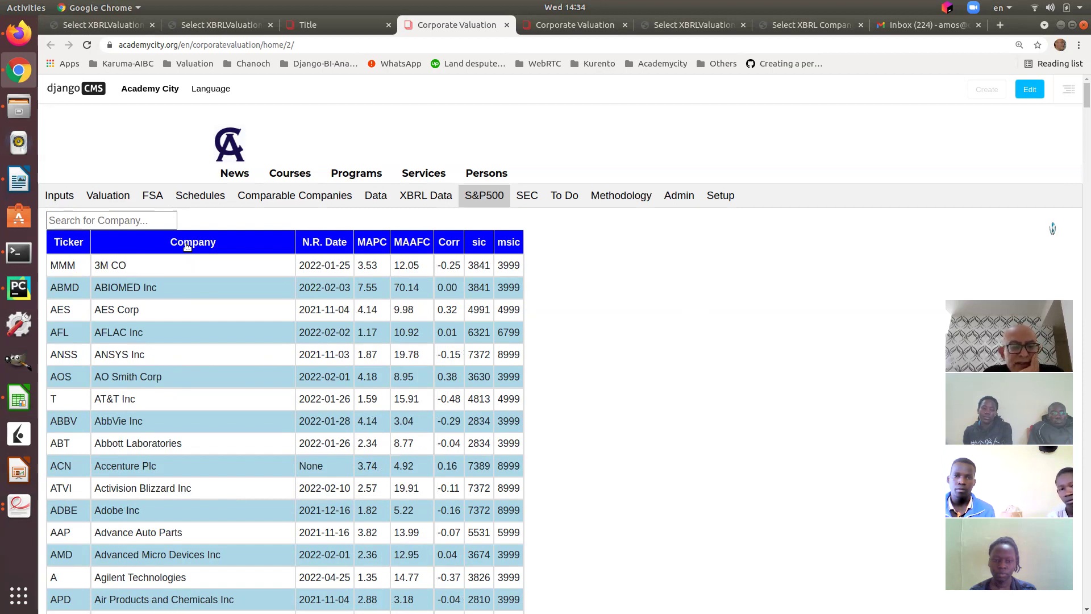
pyautogui.click(70, 243)
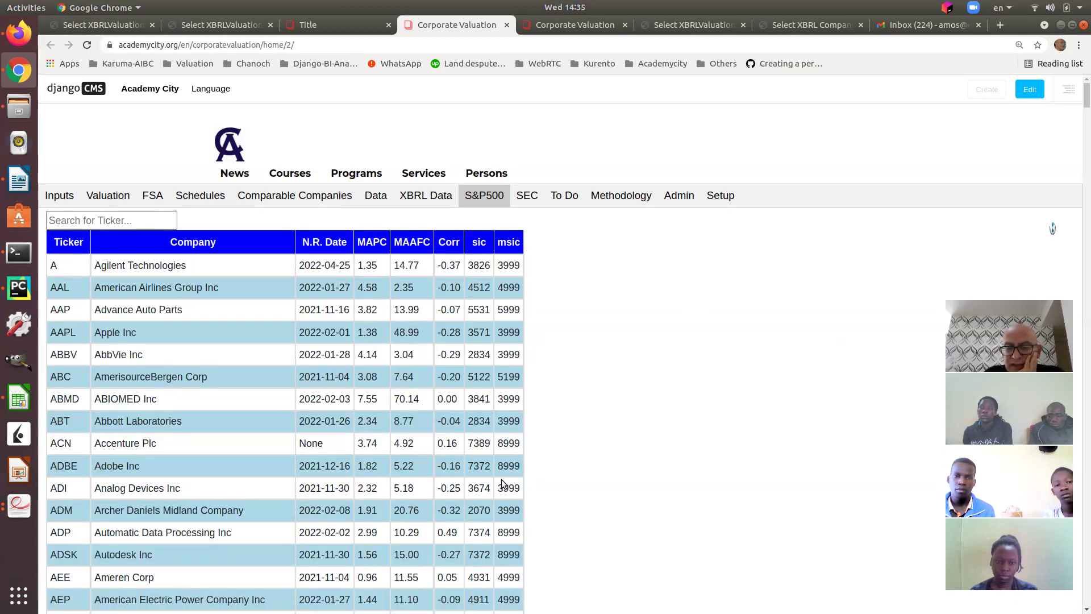
pyautogui.click(73, 226)
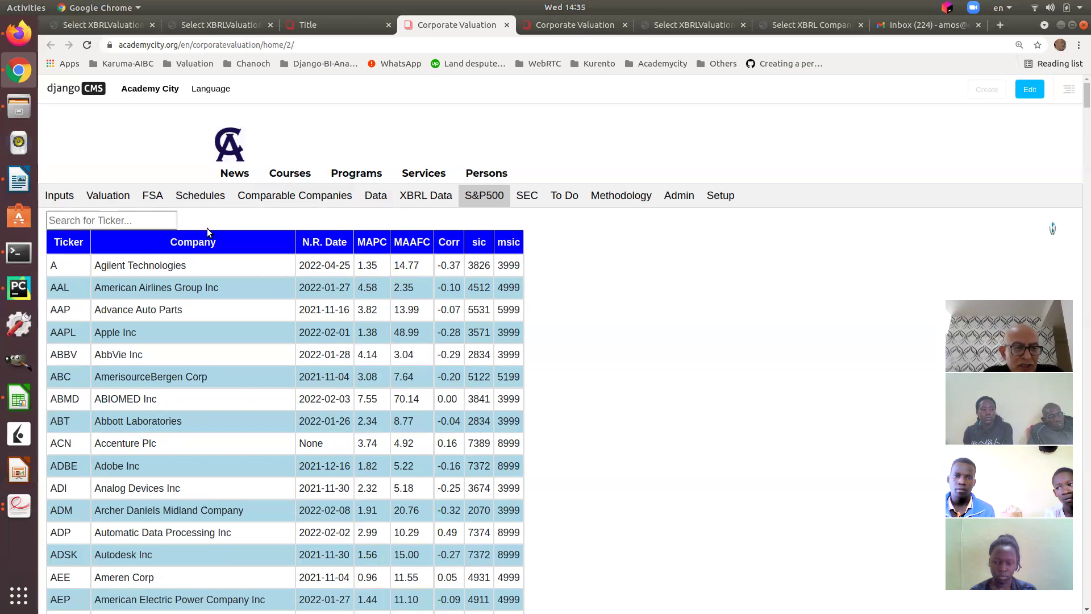
# Reload the S&P500 table and filter it to companies with N.R. Date 2021-11-04
pyautogui.click(87, 45)
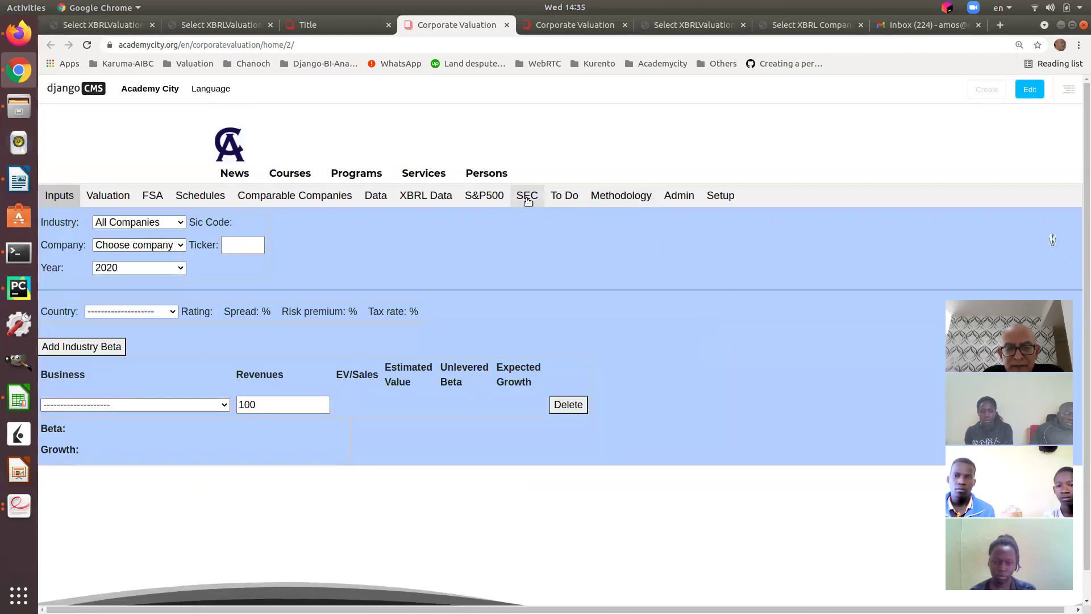
pyautogui.click(484, 196)
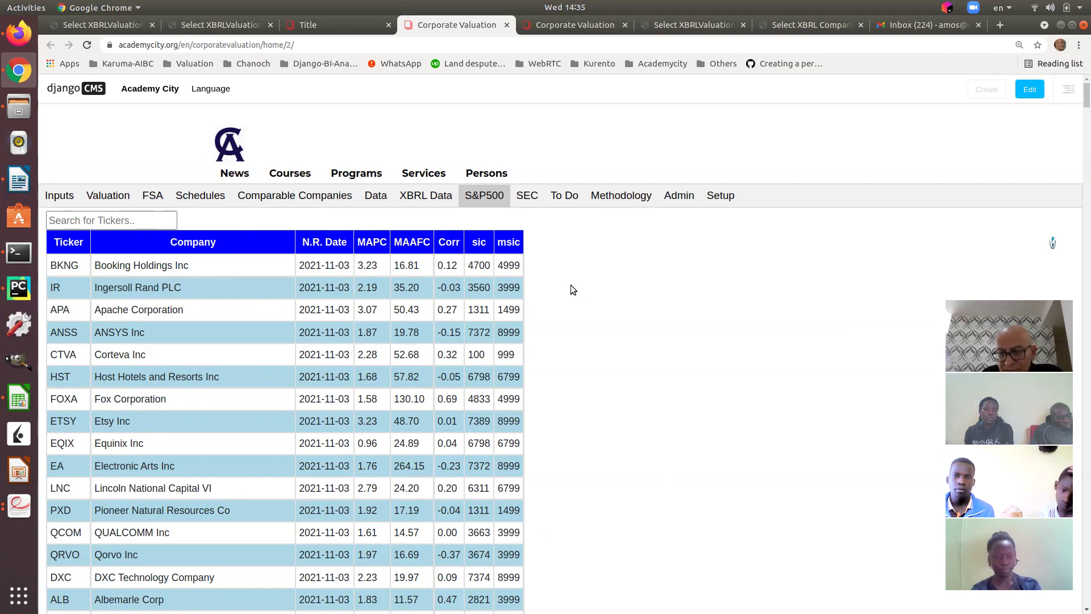
pyautogui.click(327, 244)
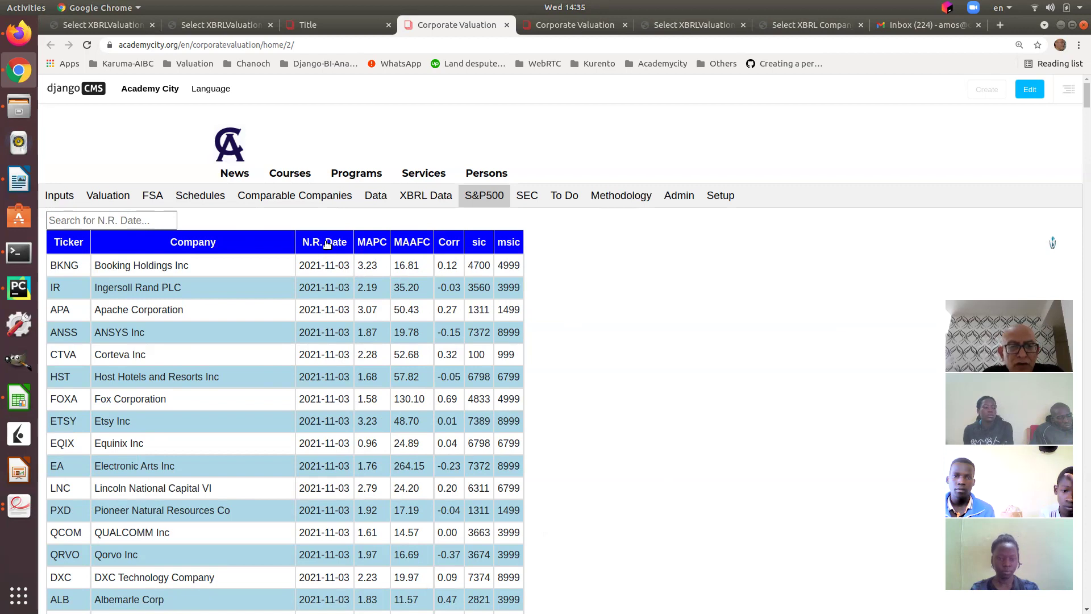
pyautogui.click(107, 220)
pyautogui.write('2021-11-04')
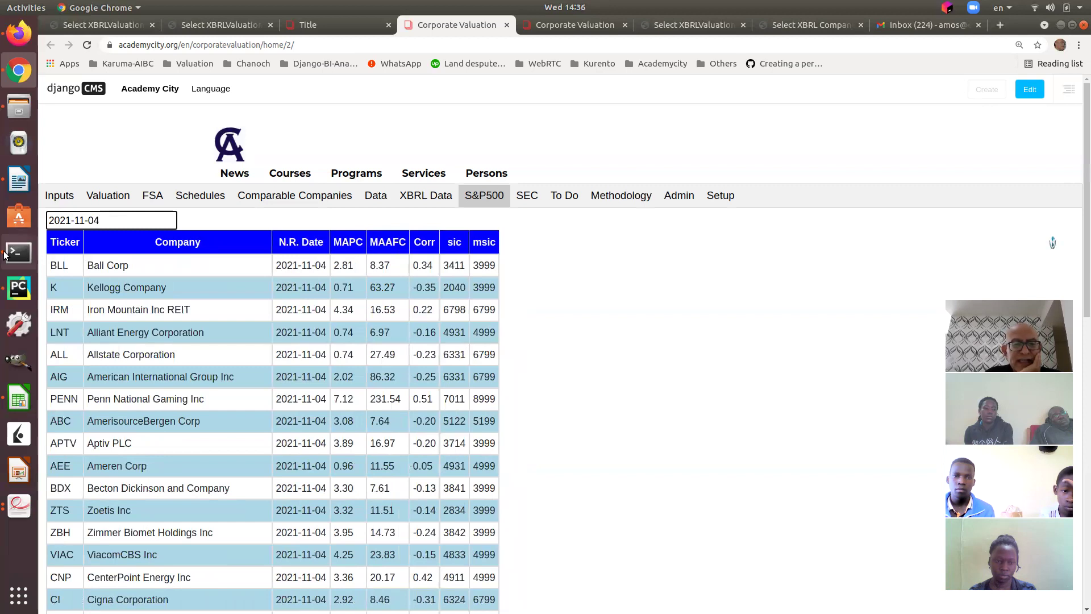
pyautogui.scroll(-10, 247, 318)
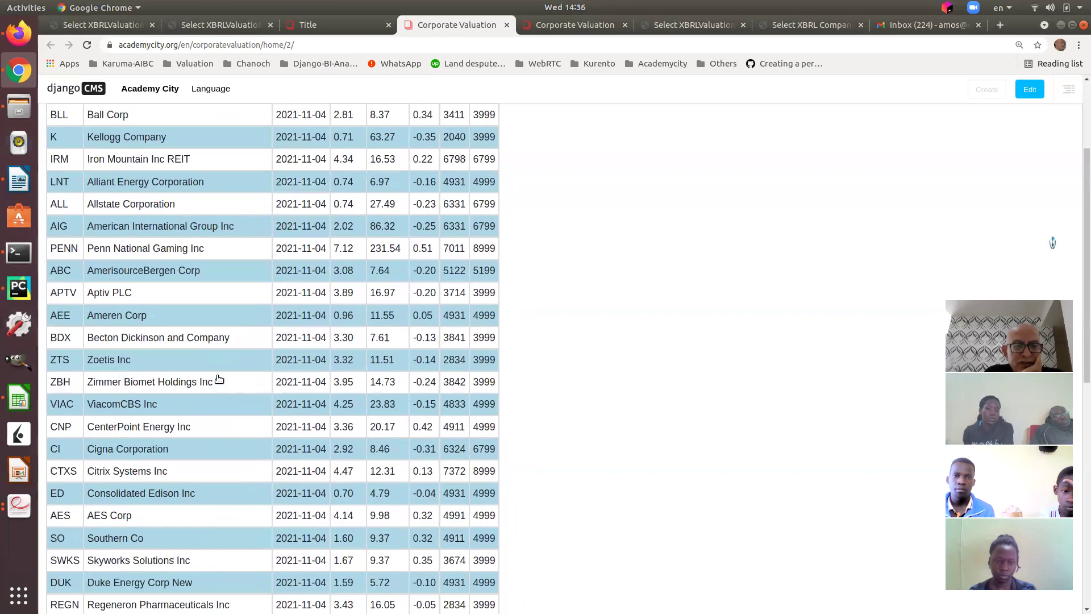
pyautogui.scroll(-3, 220, 378)
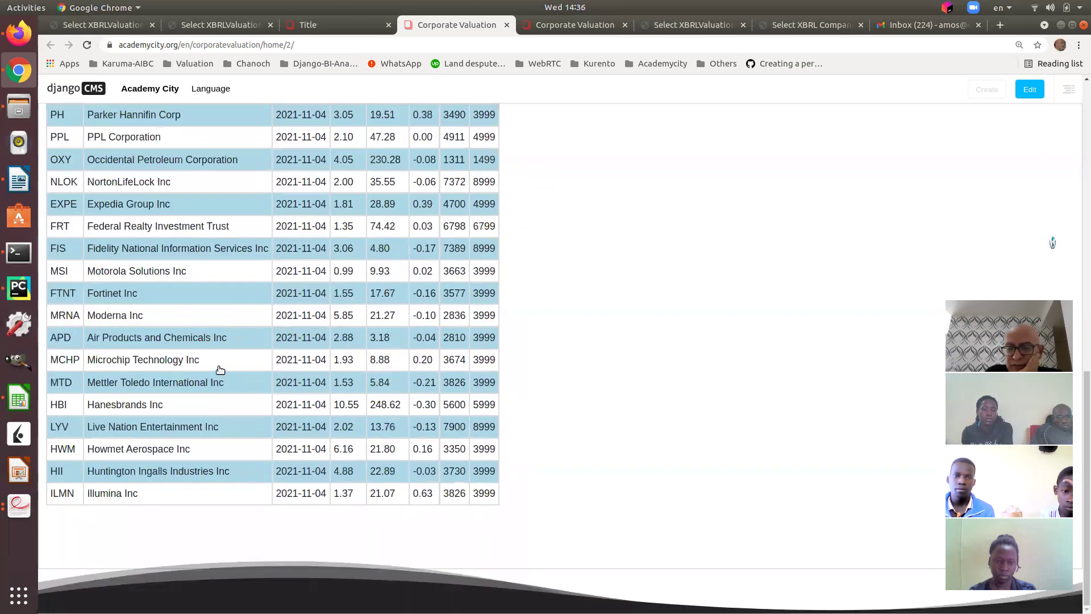
pyautogui.scroll(12, 230, 316)
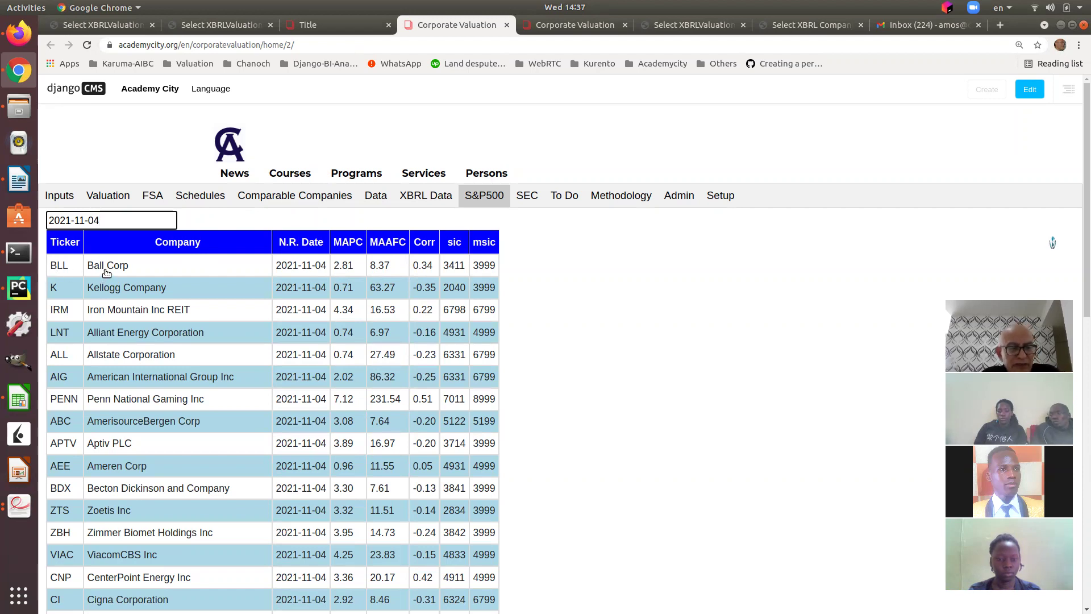
# View the quarterly data for ticker BLL and close its data window
pyautogui.click(57, 268)
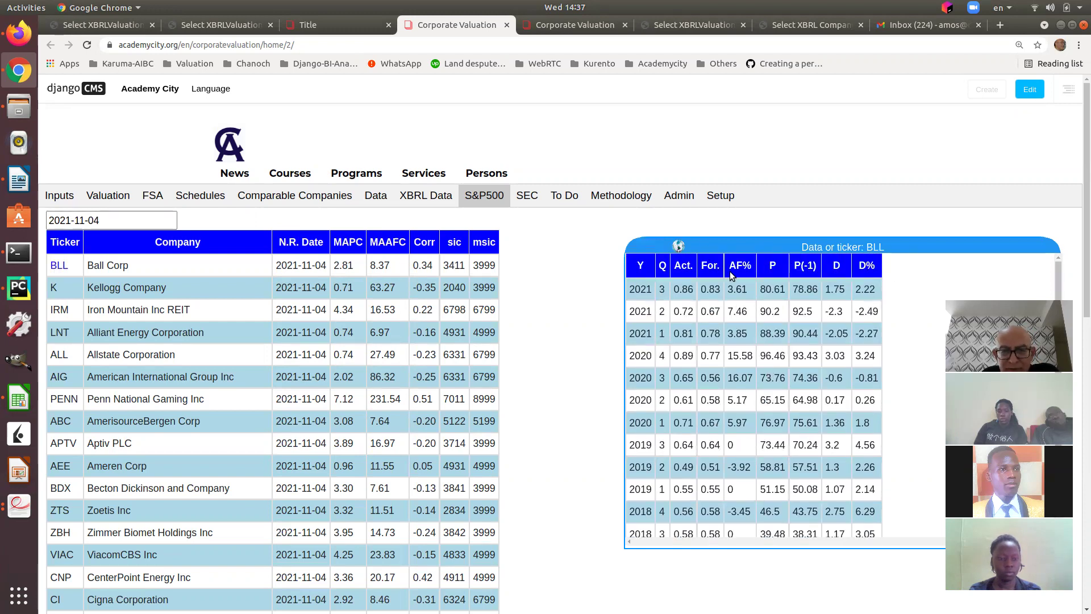
pyautogui.click(678, 246)
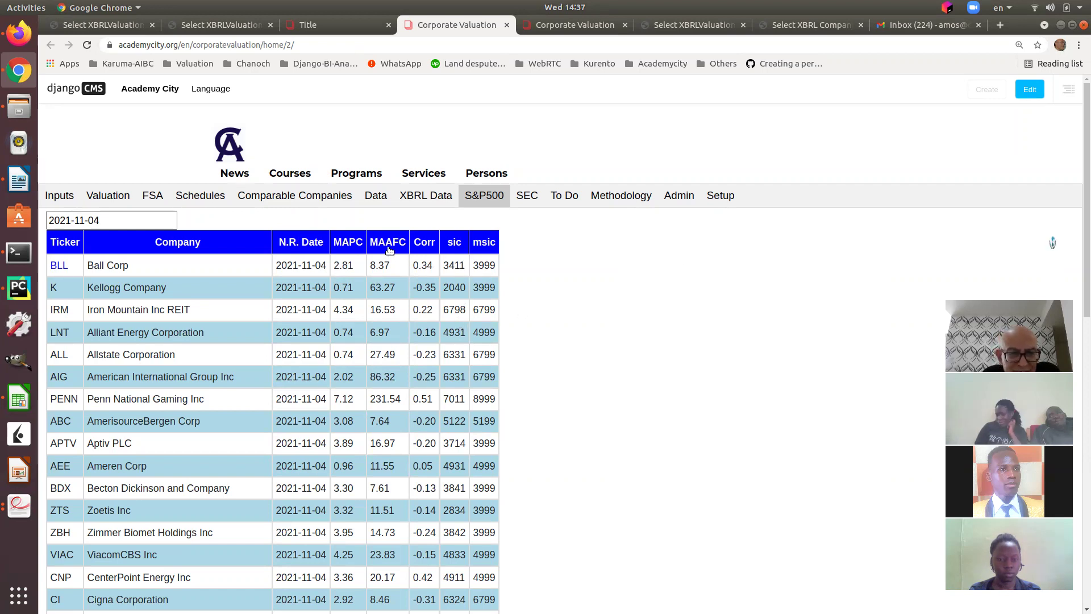
# Sort the S&P500 table by MAPC, highlight Hanesbrands Inc and review the companies with the highest values
pyautogui.click(349, 244)
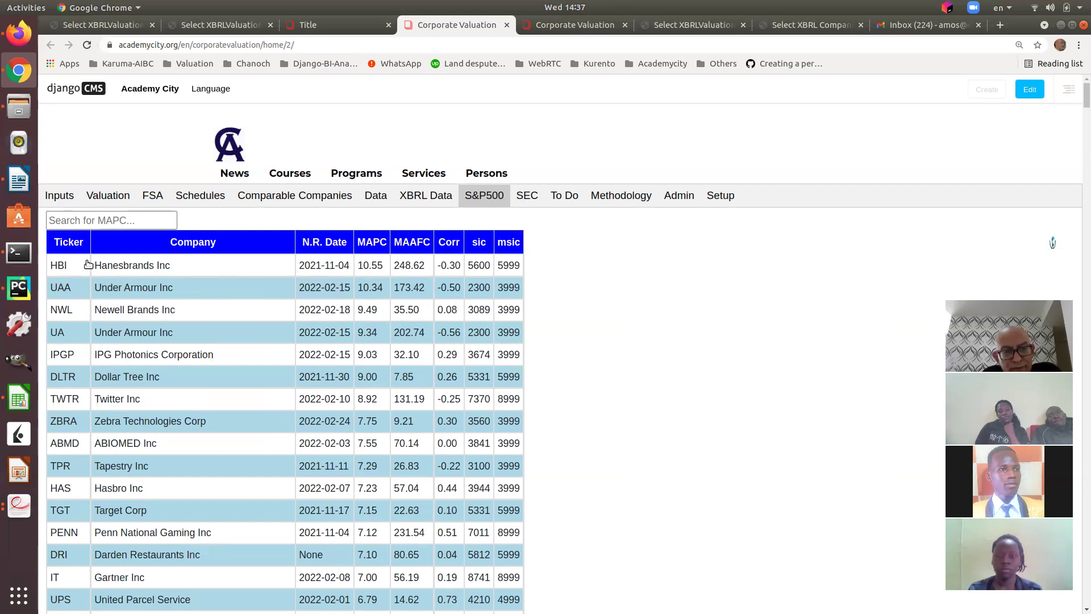
pyautogui.moveTo(171, 266); pyautogui.dragTo(91, 270)
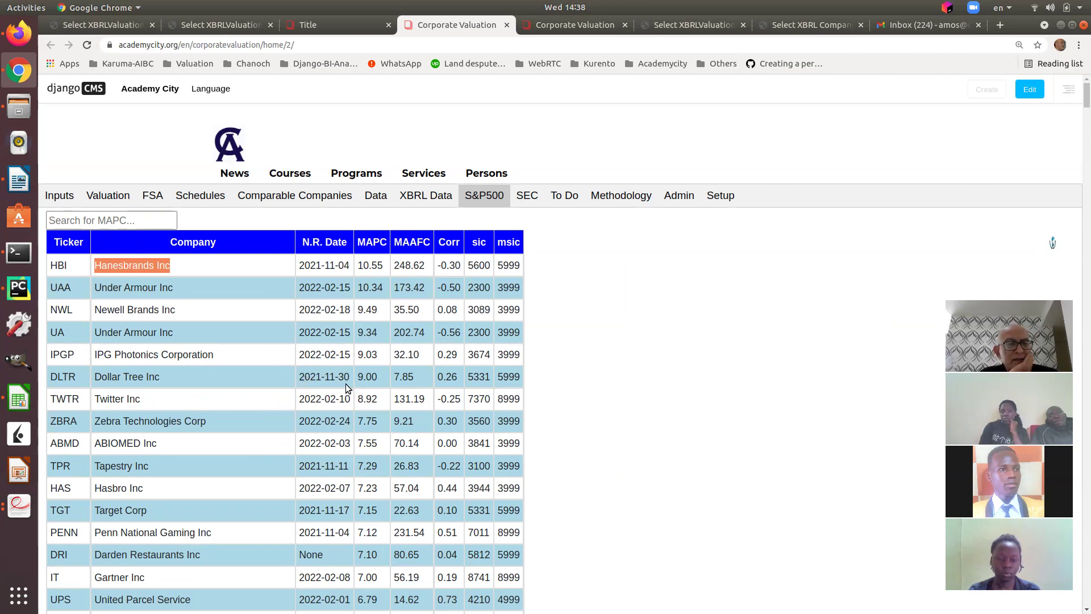
pyautogui.scroll(-1, 345, 383)
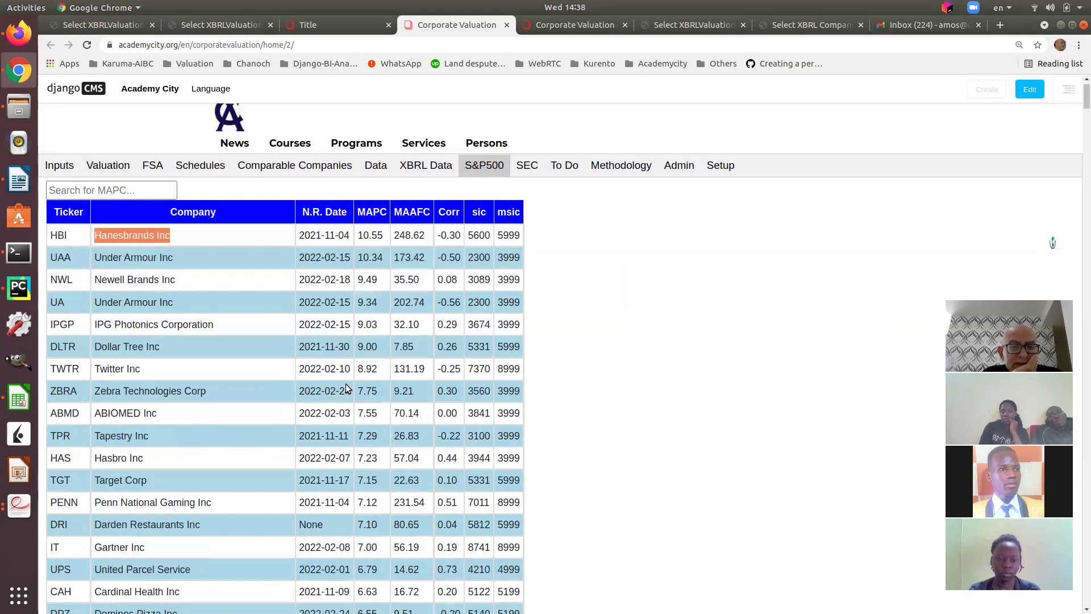
pyautogui.scroll(-1, 352, 370)
pyautogui.scroll(-2, 340, 345)
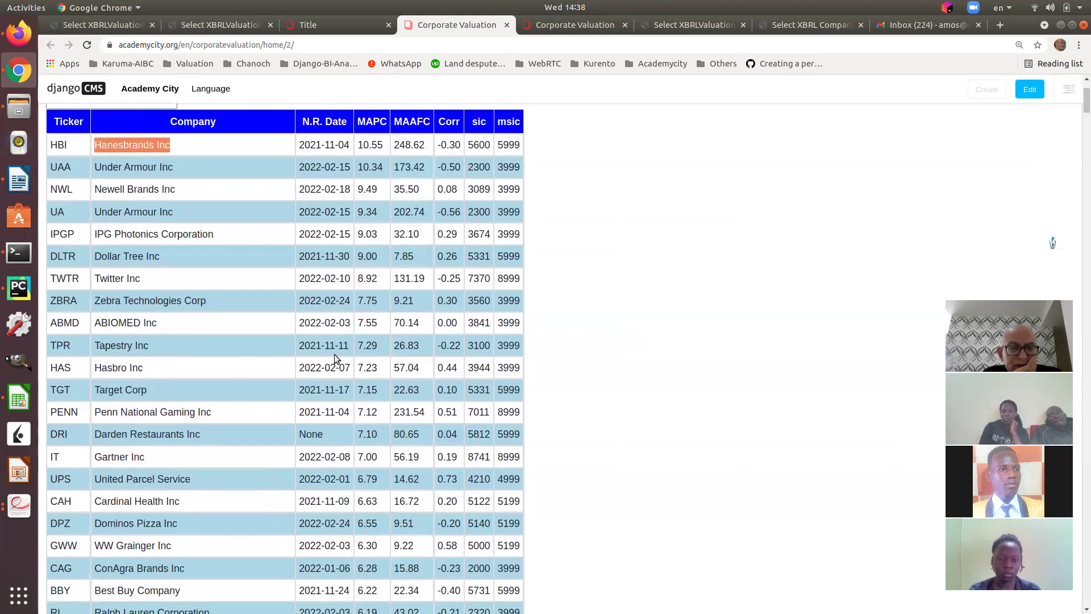
pyautogui.scroll(1, 342, 351)
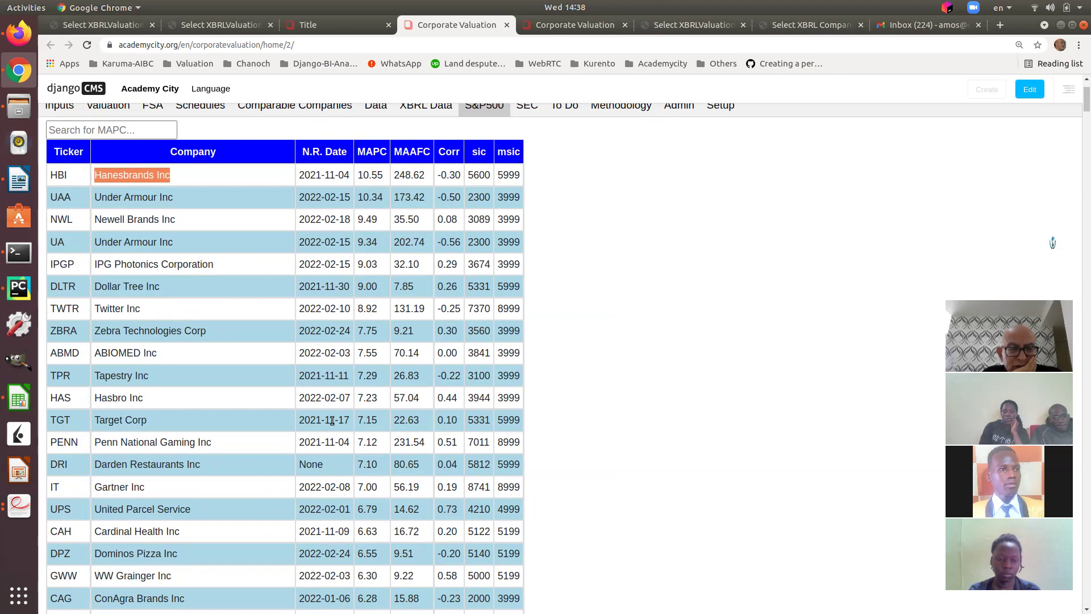
pyautogui.scroll(3, 341, 349)
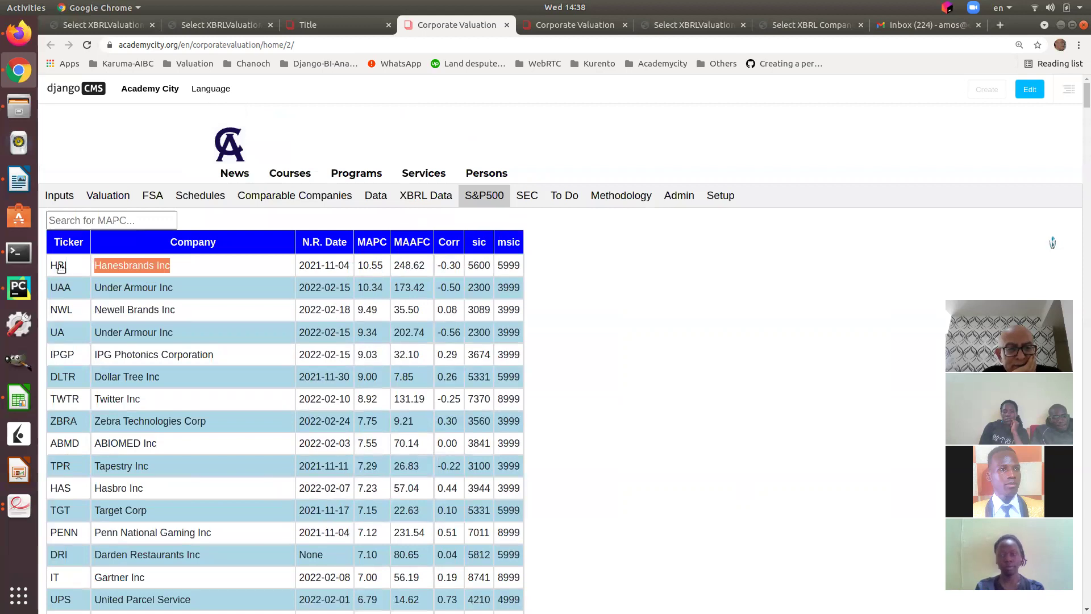
# View the quarterly data for ticker HBI, close its window, and briefly highlight the Hanesbrands Inc name
pyautogui.moveTo(51, 265); pyautogui.dragTo(55, 265)
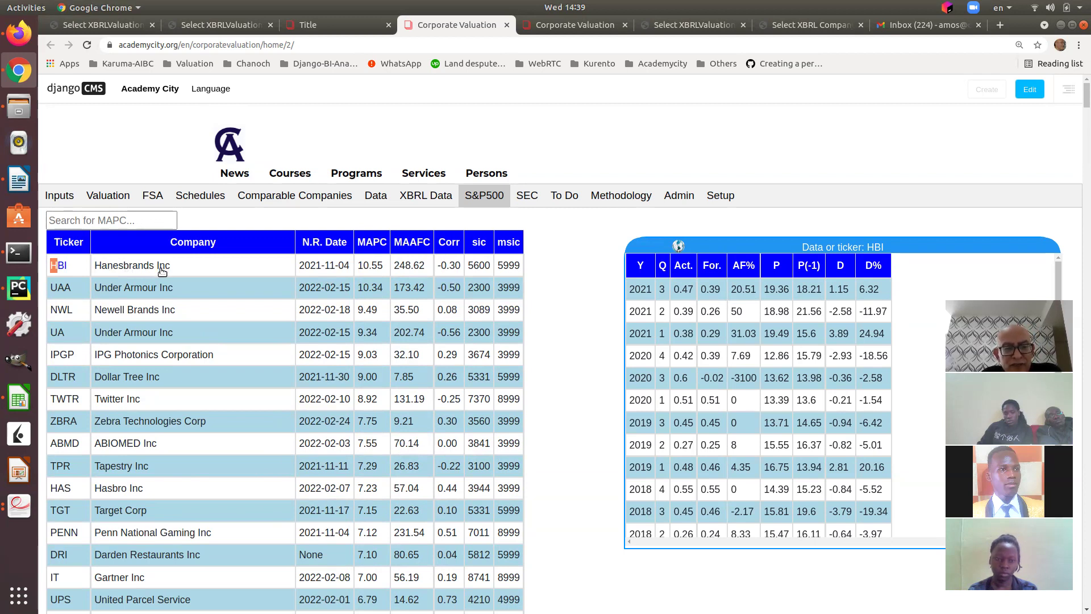
pyautogui.click(680, 247)
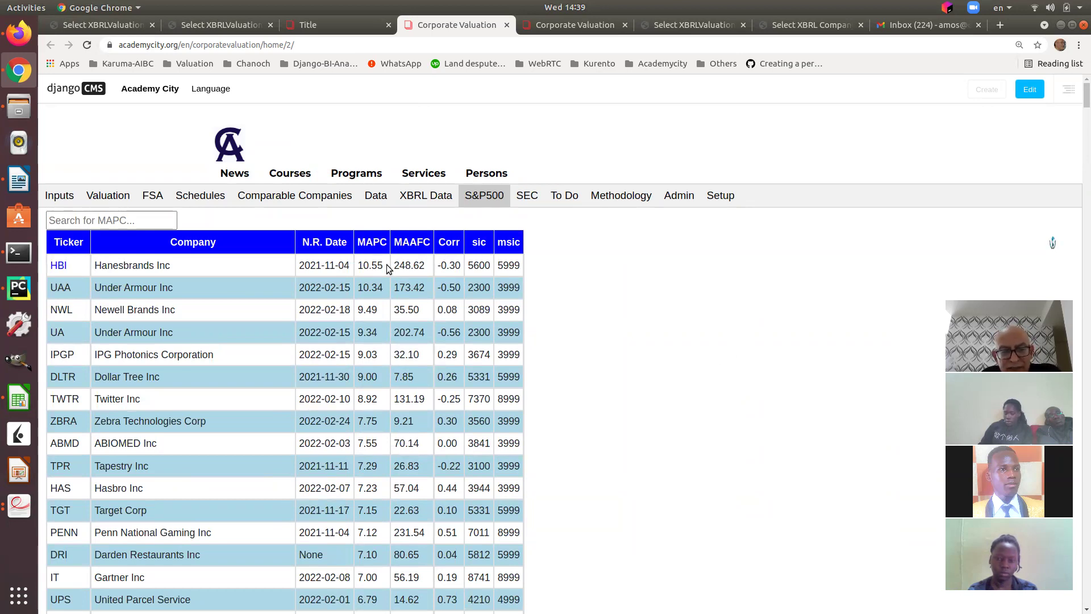
pyautogui.moveTo(171, 266); pyautogui.dragTo(82, 270)
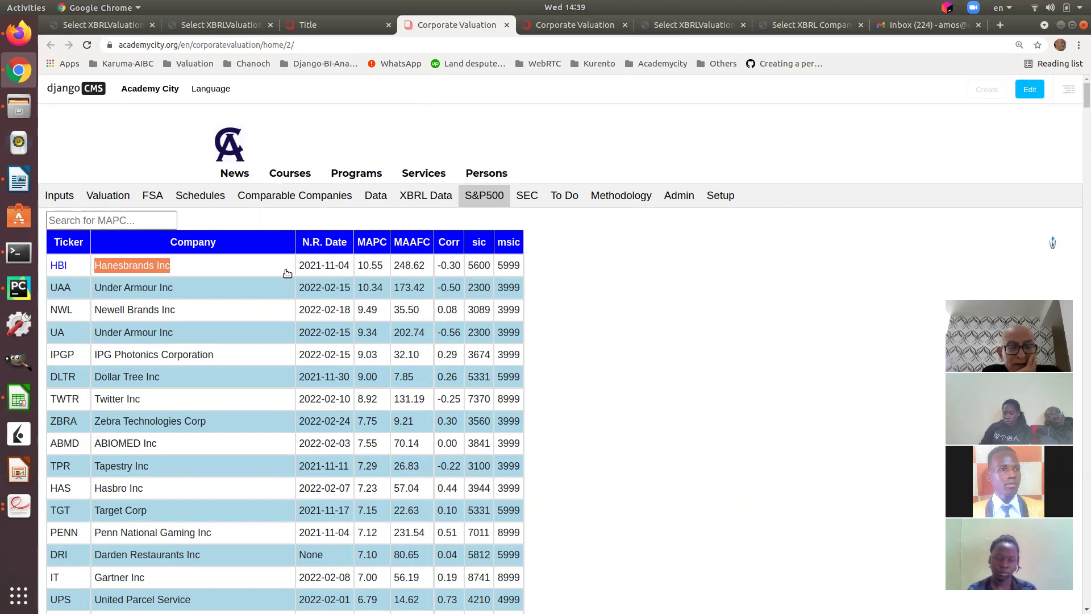
pyautogui.click(627, 278)
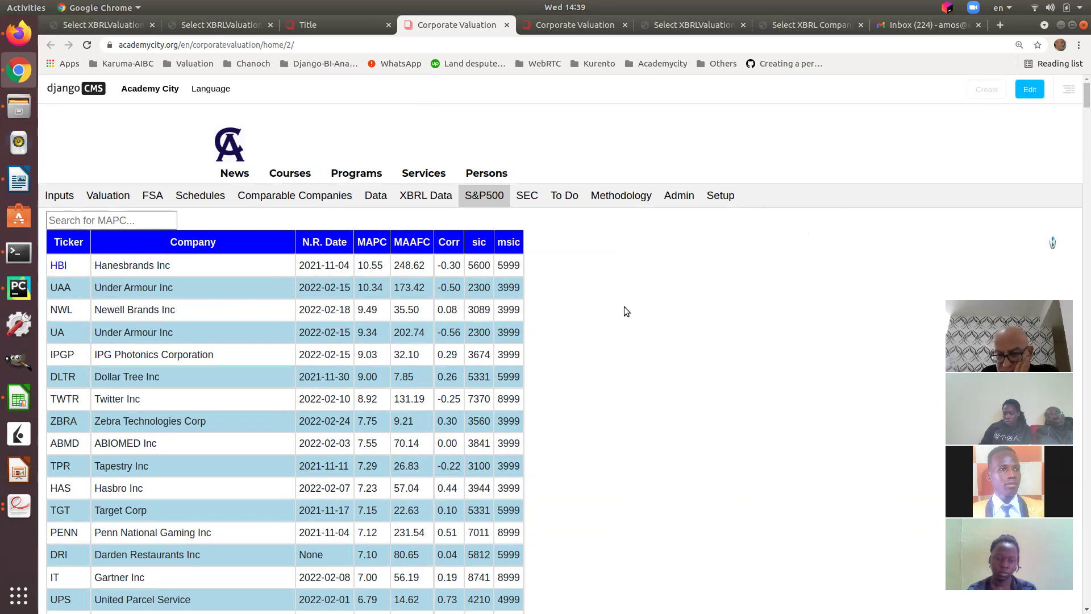
# Reload the S&P500 table and open the financial statement analysis for Booking Holdings Inc
pyautogui.click(87, 45)
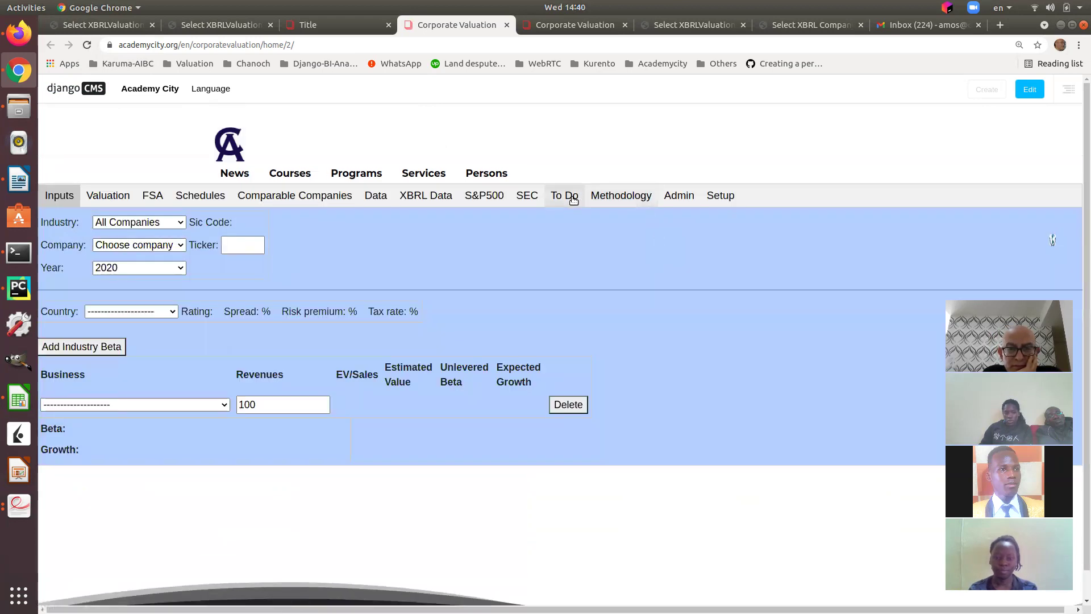
pyautogui.click(484, 195)
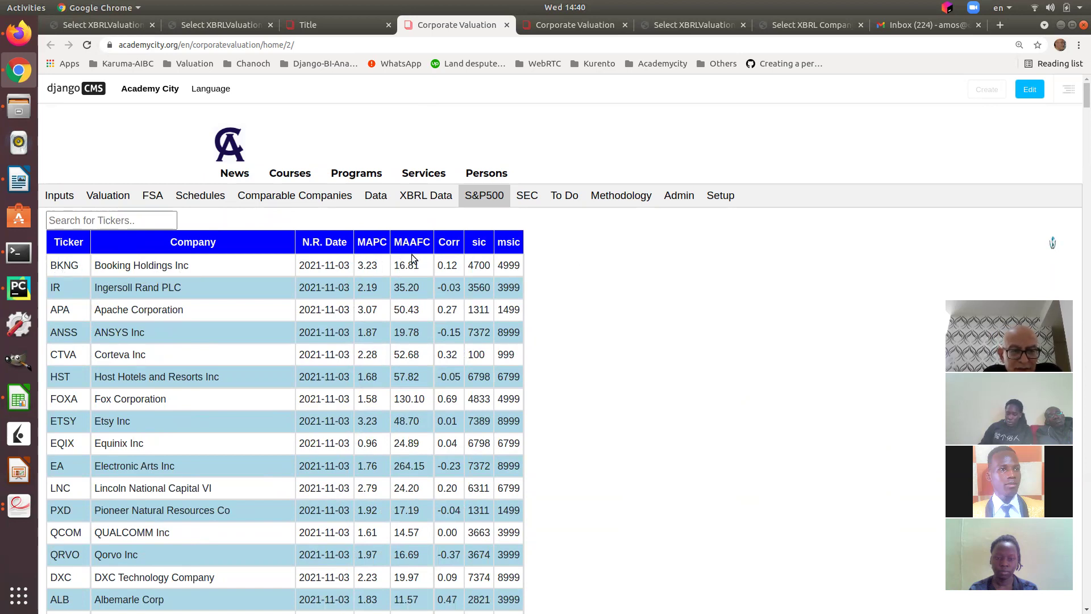
pyautogui.click(154, 266)
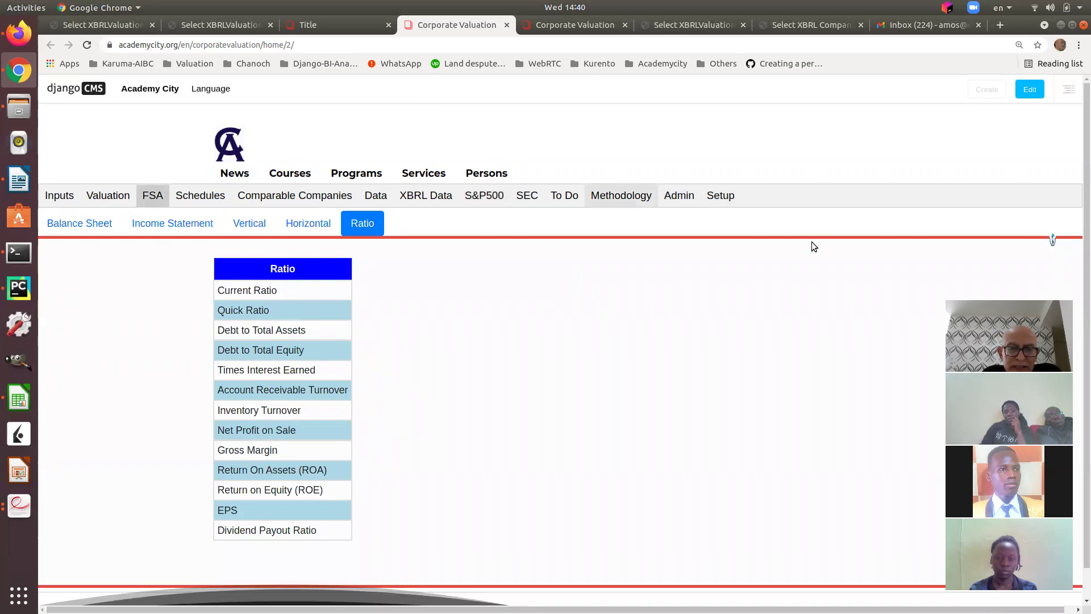
# Look at the Admin page and the S&P500 table, and reload the Corporate Valuation page
pyautogui.click(680, 196)
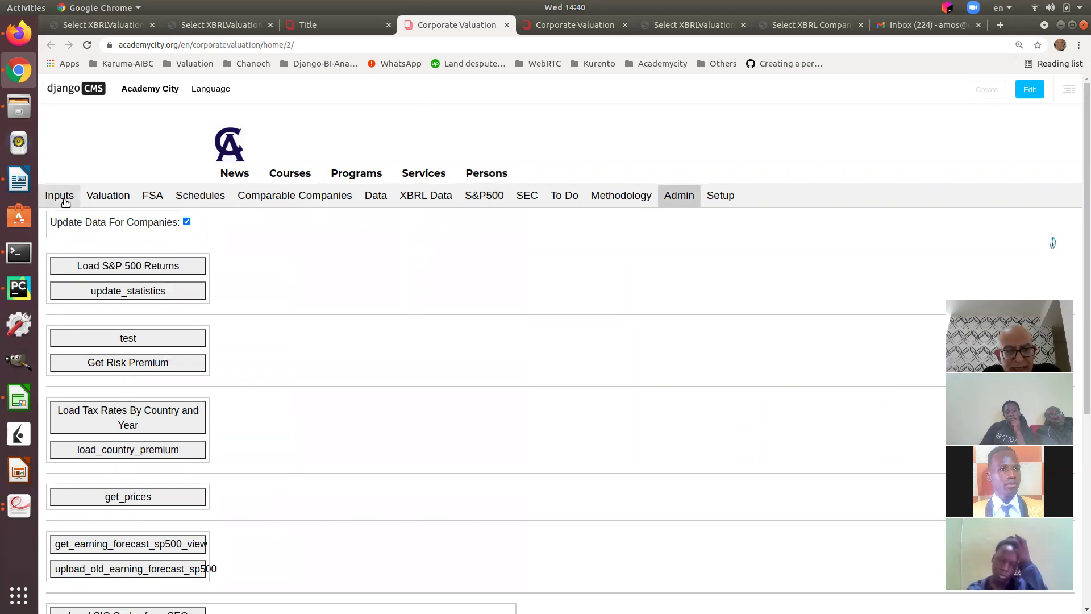
pyautogui.click(484, 196)
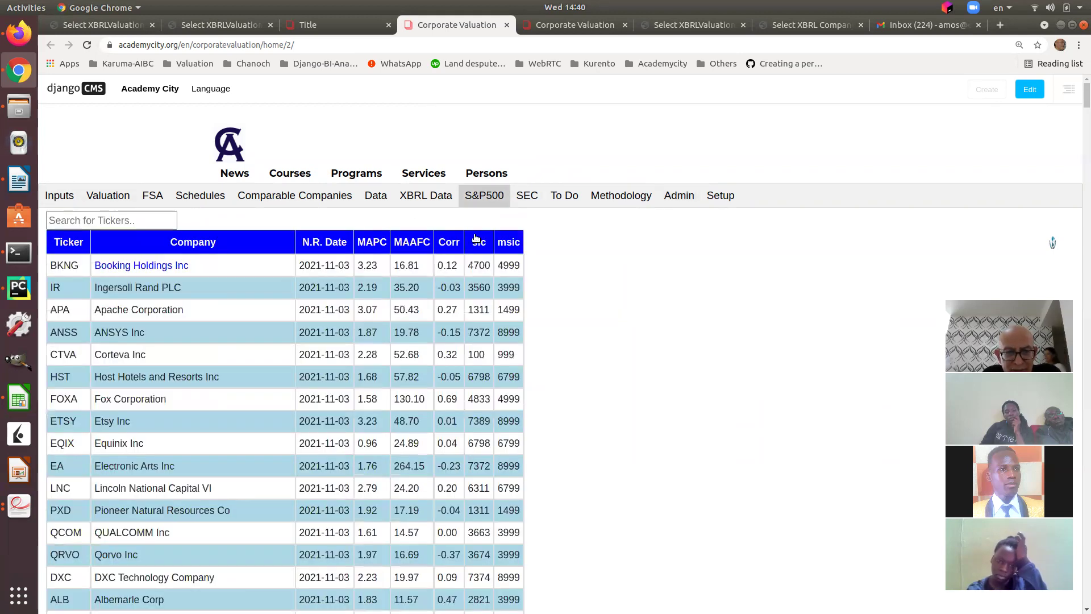
pyautogui.click(87, 45)
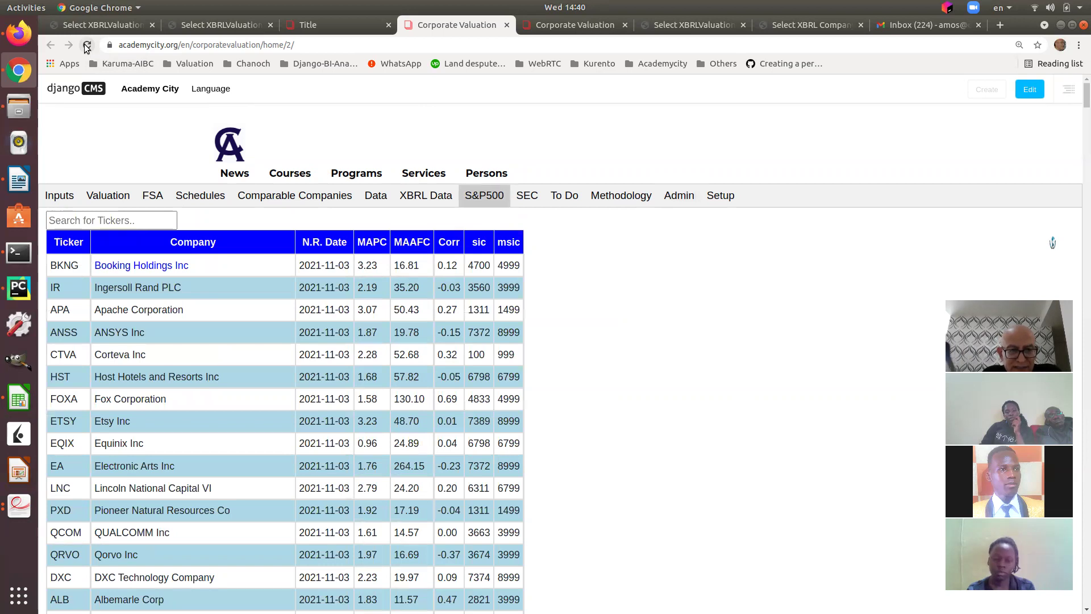
pyautogui.click(86, 46)
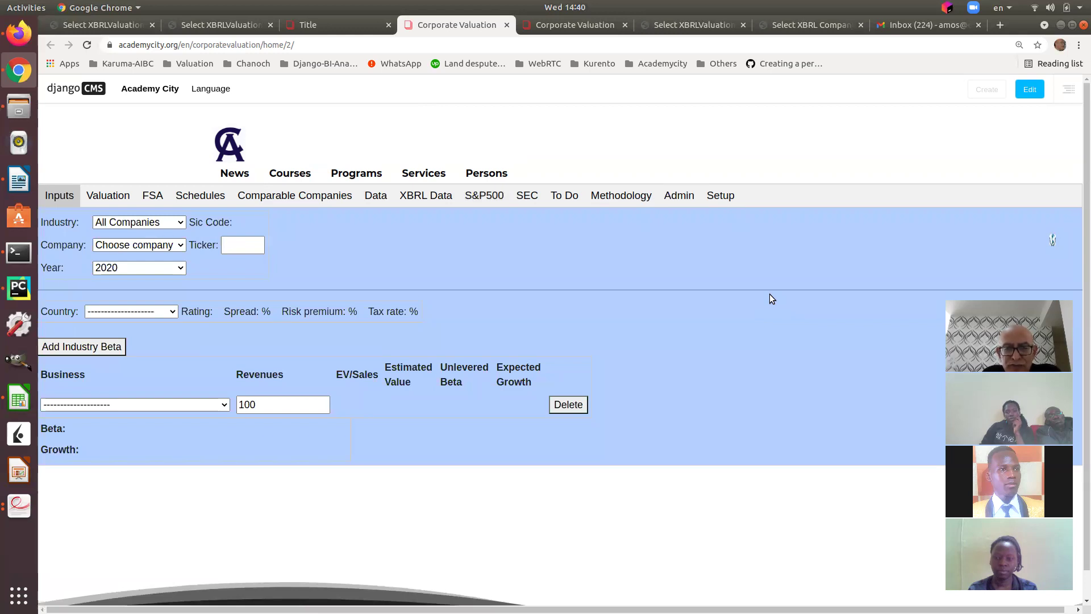
# Enable Update Data For Companies on the Admin page and go back to the S&P500 table
pyautogui.click(679, 200)
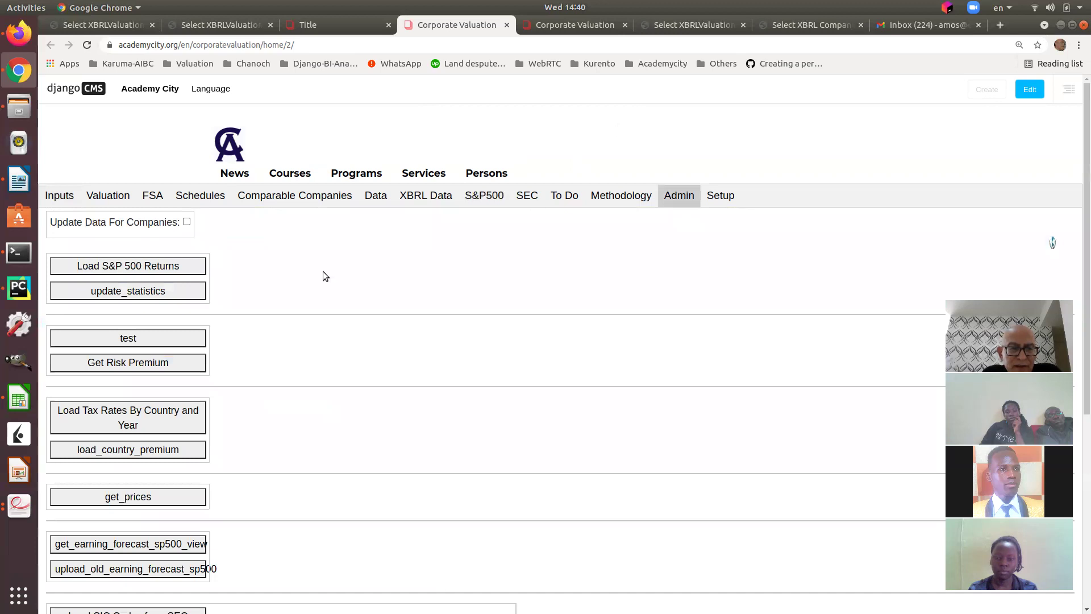
pyautogui.click(187, 222)
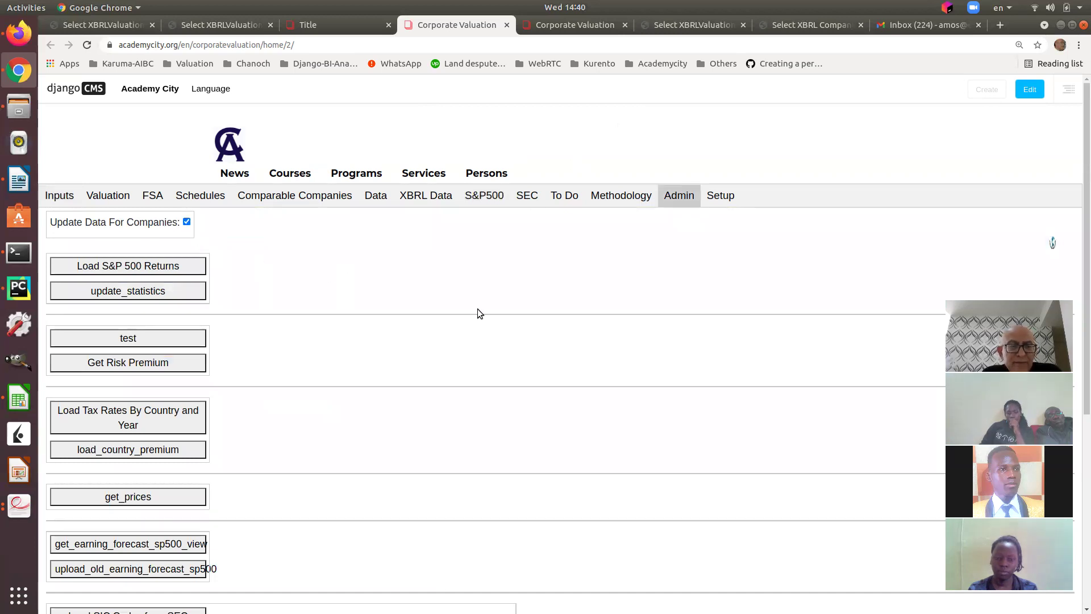
pyautogui.click(479, 196)
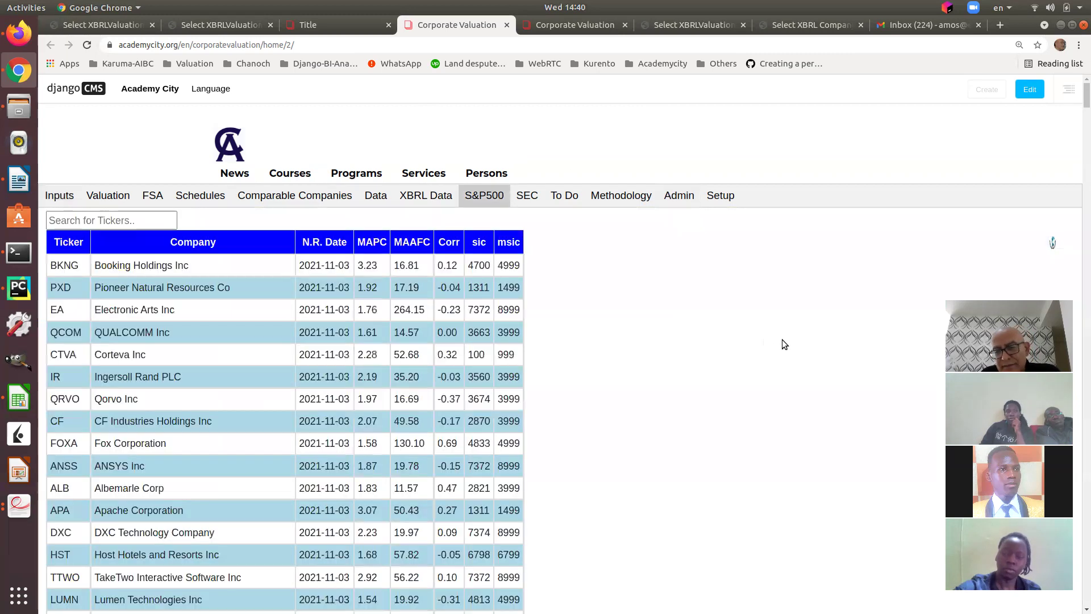
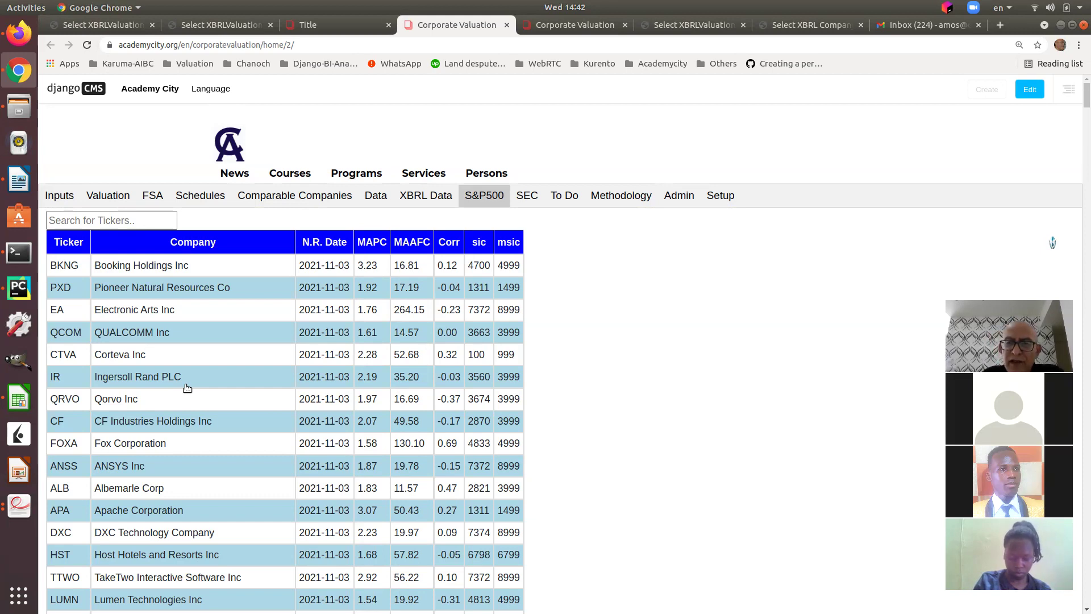
# Close the Gmail, XBRL administration, dashboard and second Corporate Valuation pages, keeping only the Corporate Valuation page with the S&P500 table
pyautogui.click(894, 25)
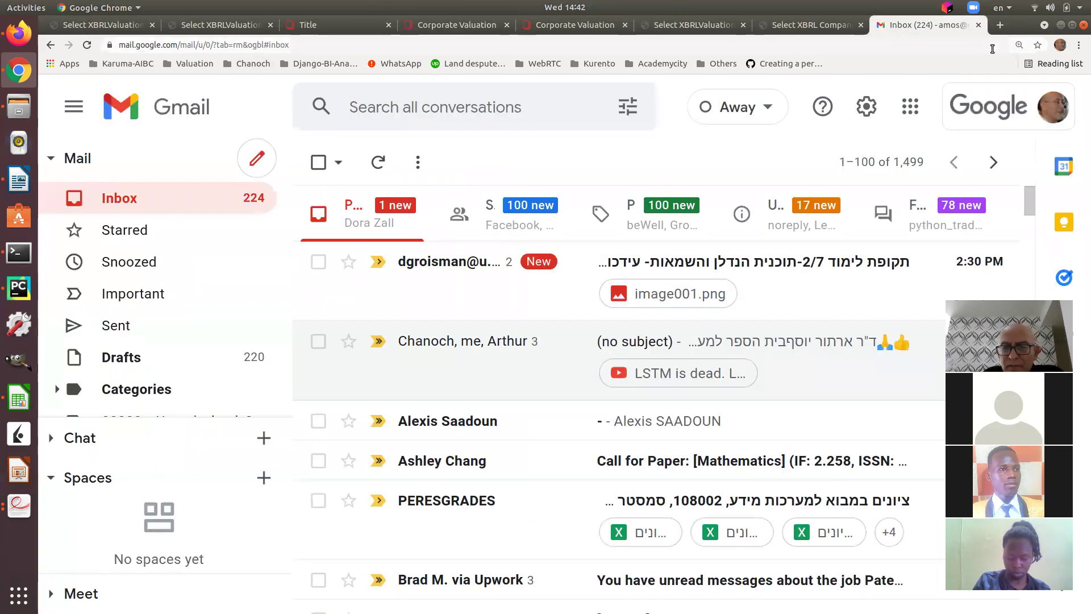
pyautogui.hotkey('ctrl', 'w')
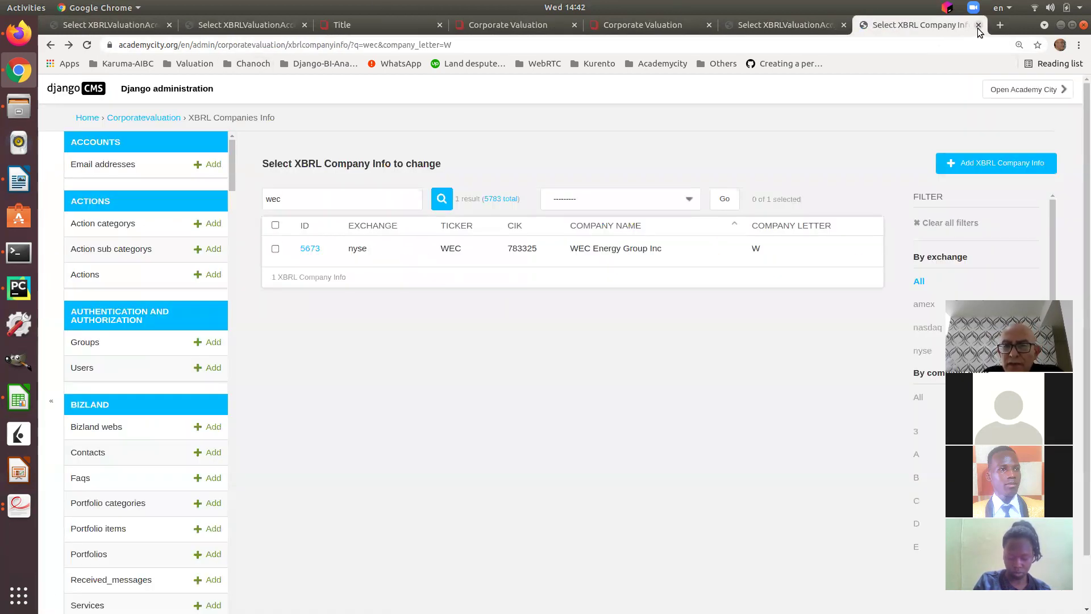
pyautogui.click(978, 25)
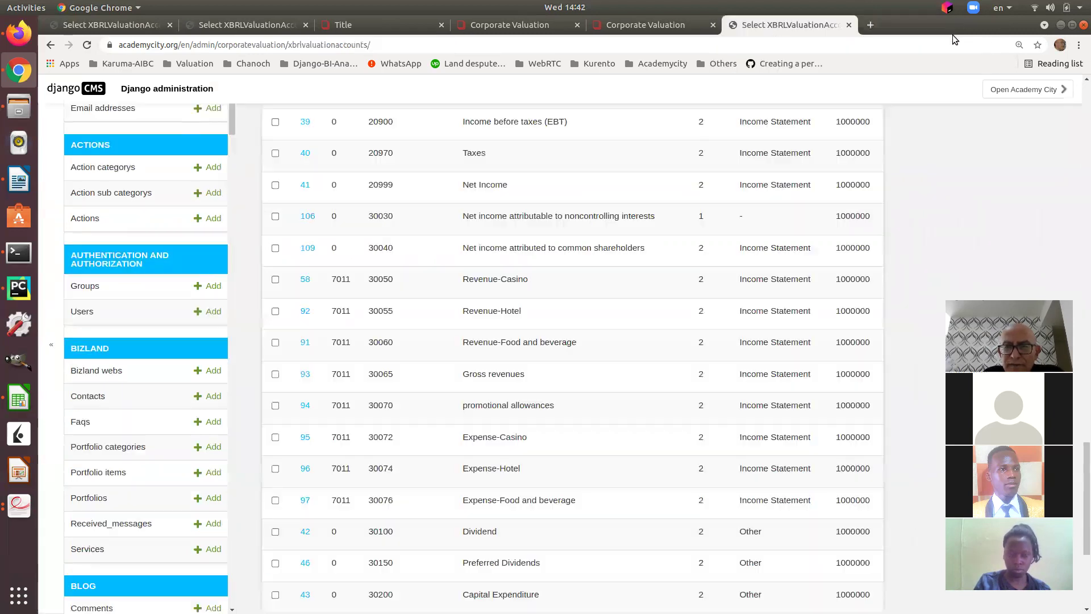
pyautogui.click(848, 25)
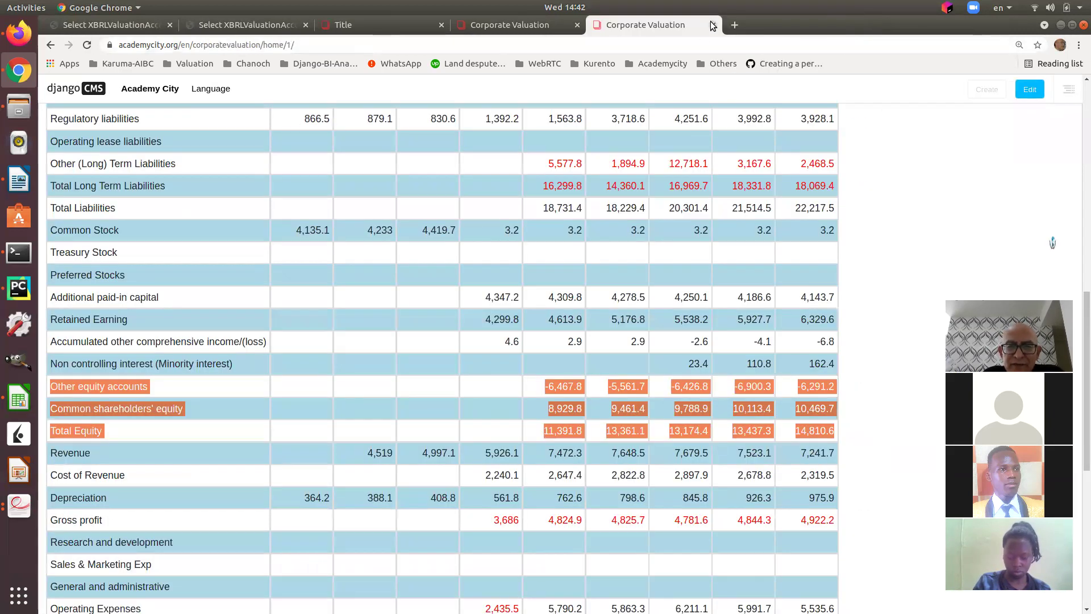
pyautogui.click(711, 25)
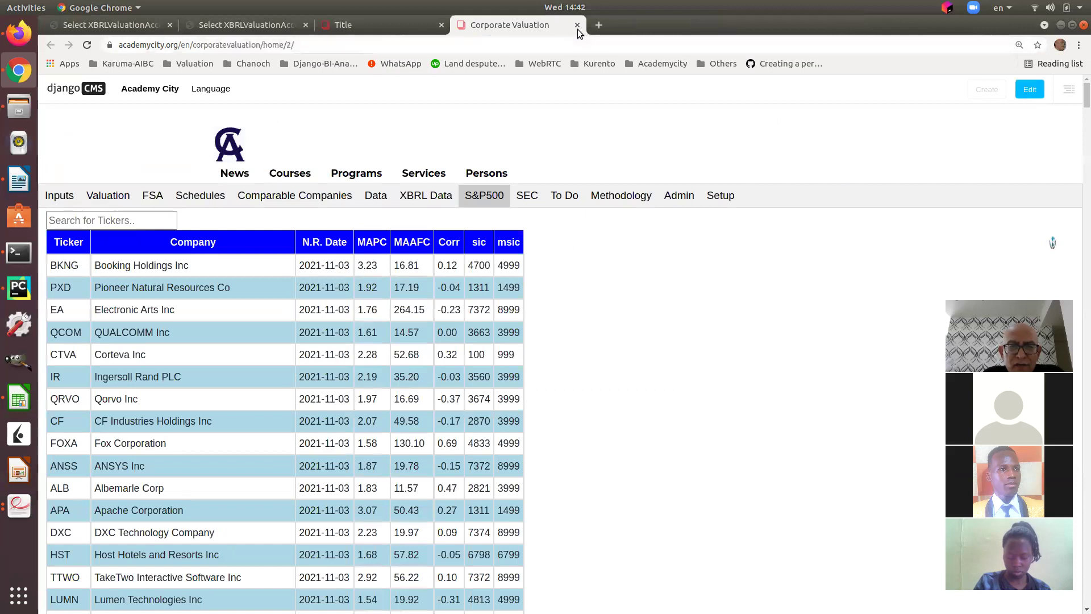
pyautogui.click(366, 25)
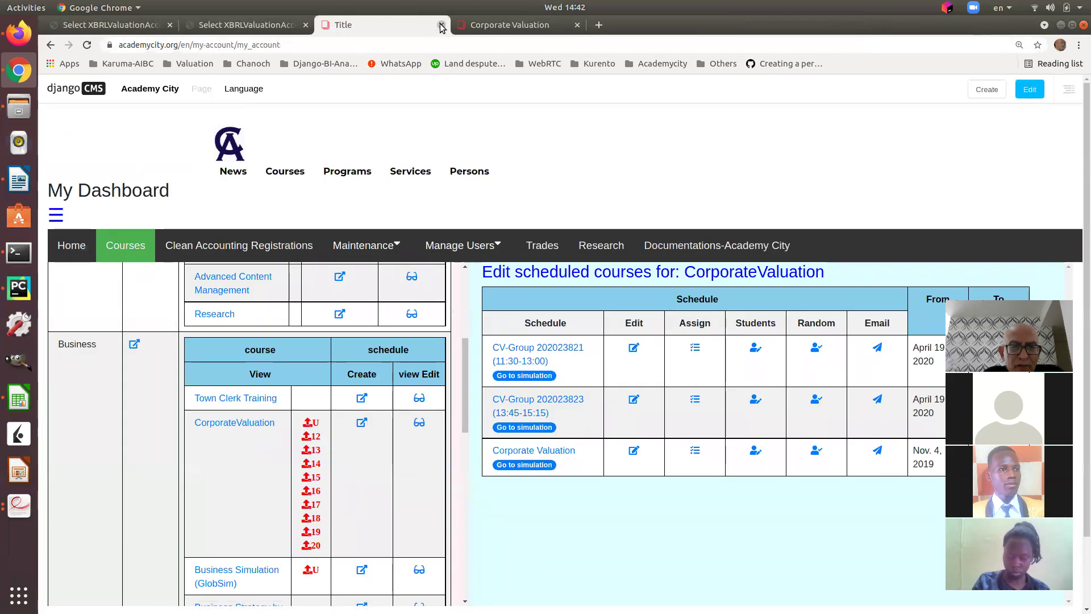
pyautogui.click(296, 25)
pyautogui.click(305, 25)
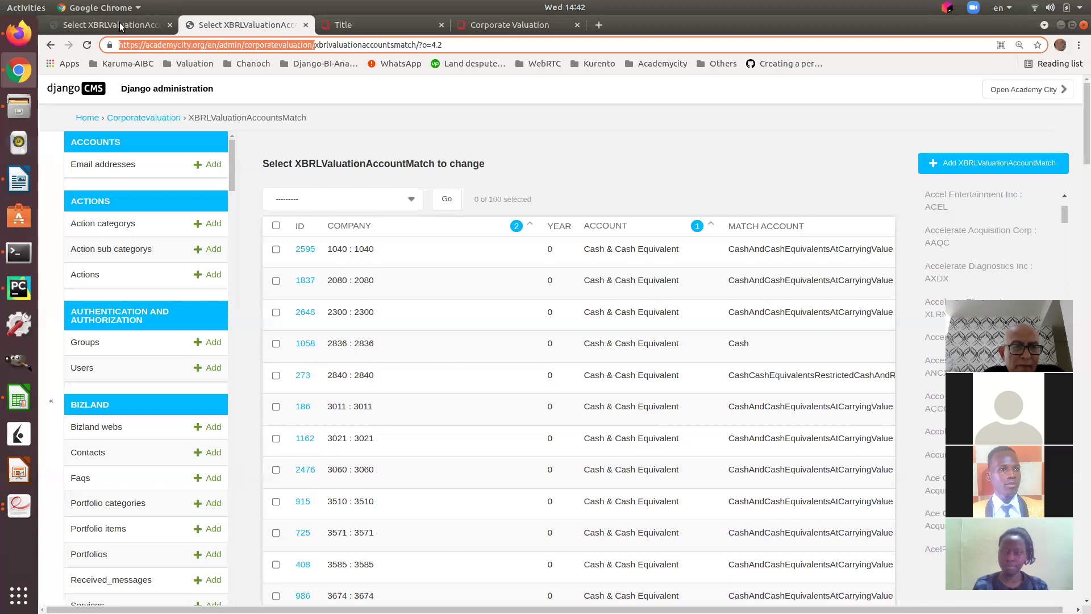
pyautogui.click(170, 25)
pyautogui.click(170, 25)
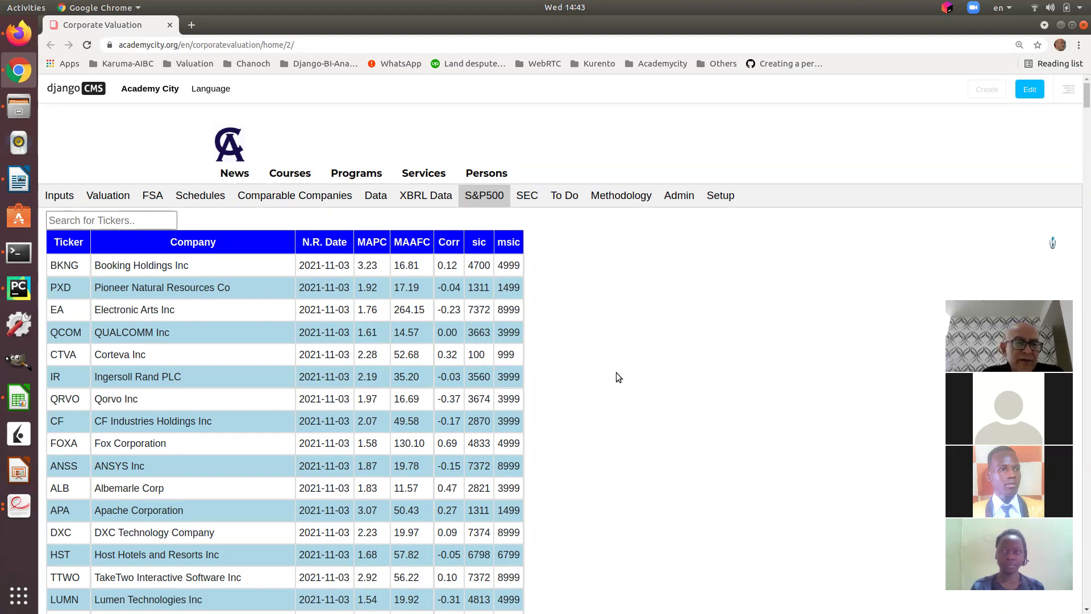
# Reload the Corporate Valuation page, enable Update Data For Companies in Admin and display the S&P500 table
pyautogui.click(87, 49)
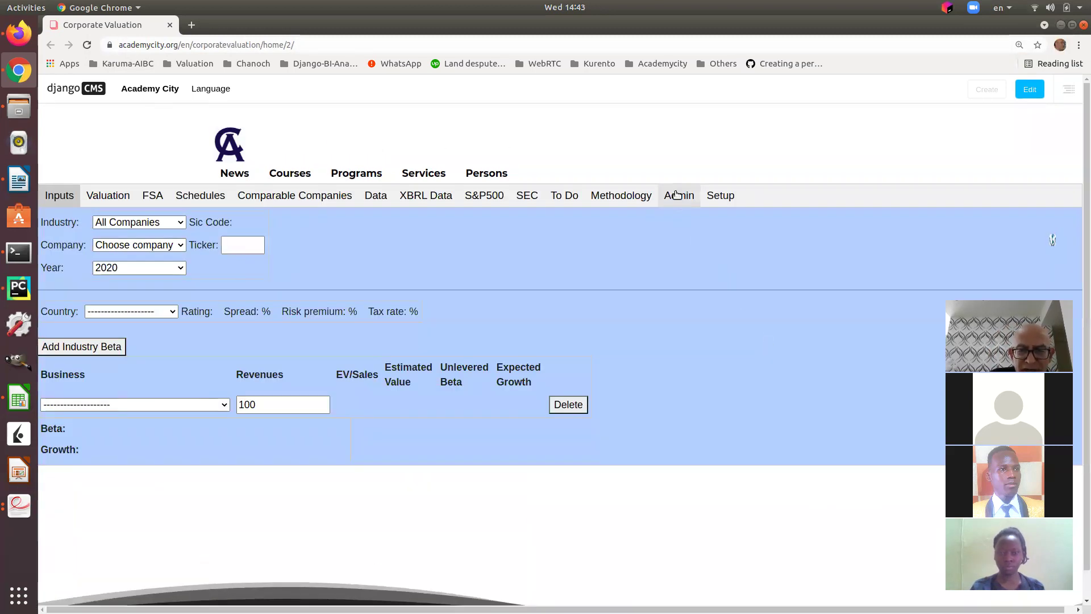
pyautogui.click(676, 195)
pyautogui.click(187, 223)
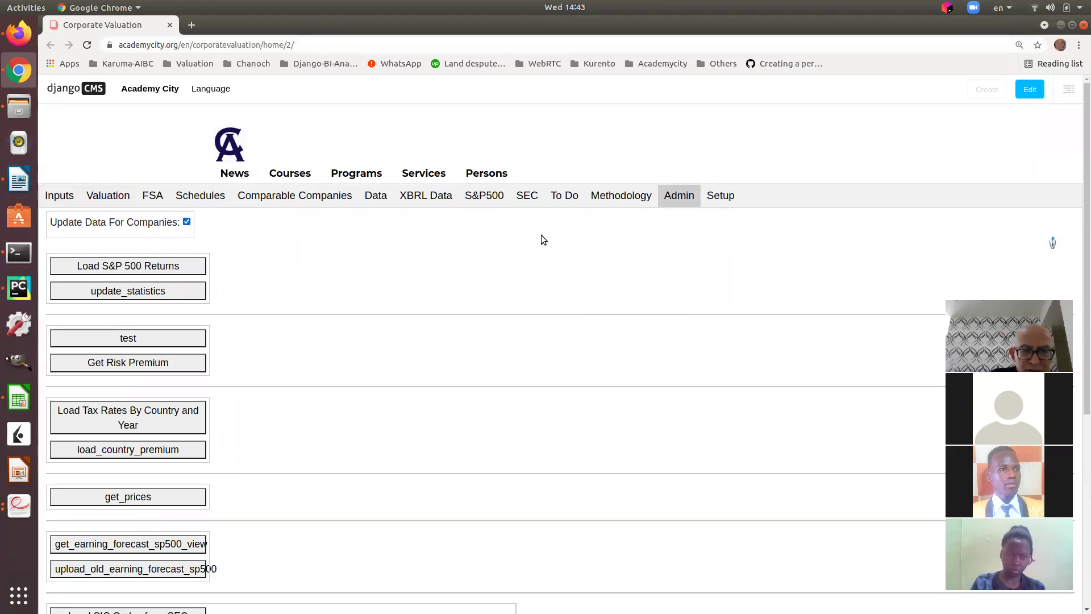
pyautogui.click(484, 197)
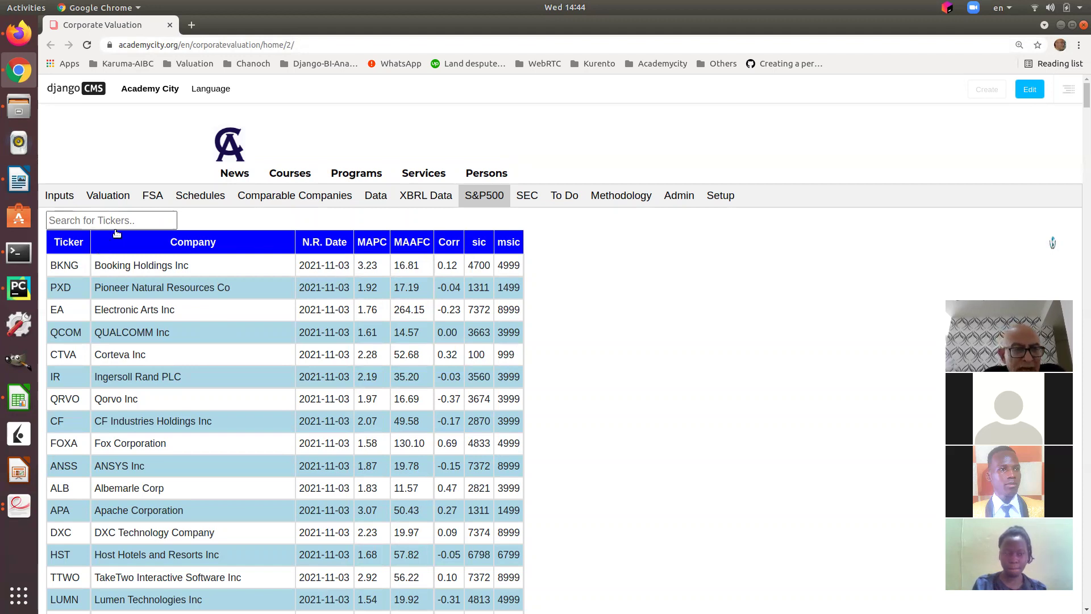
# Select Booking Holdings Inc in the S&P500 table, check the update setting in Admin and return to the table
pyautogui.click(129, 273)
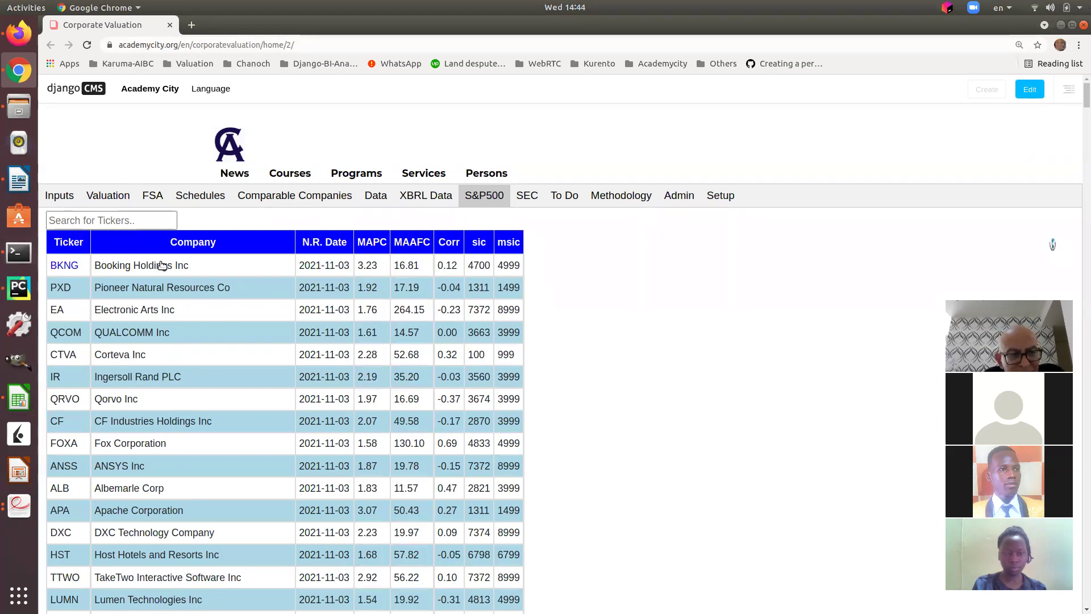
pyautogui.click(679, 195)
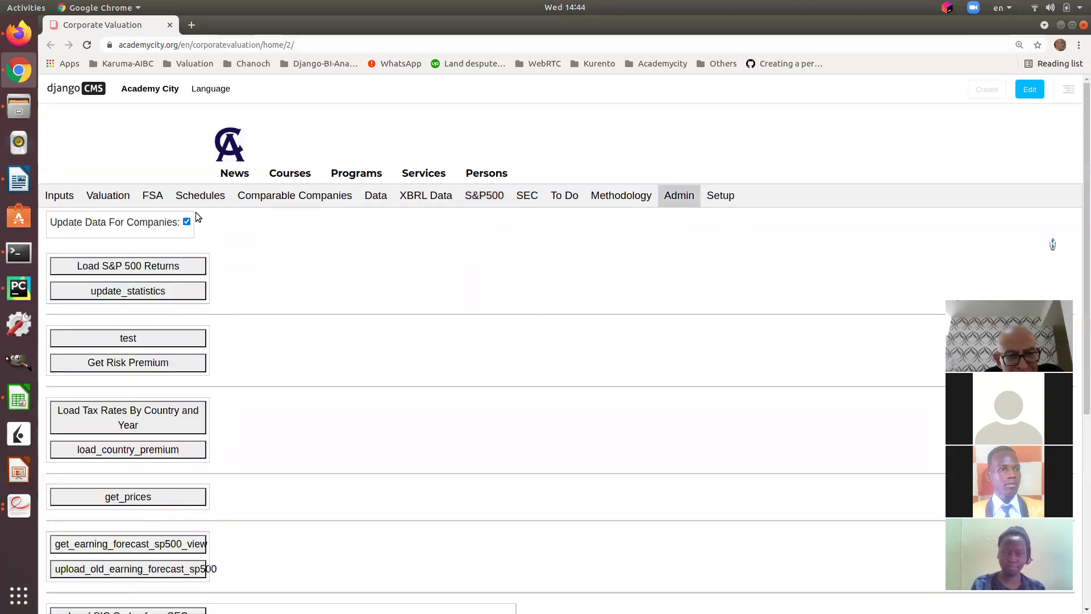
pyautogui.click(492, 199)
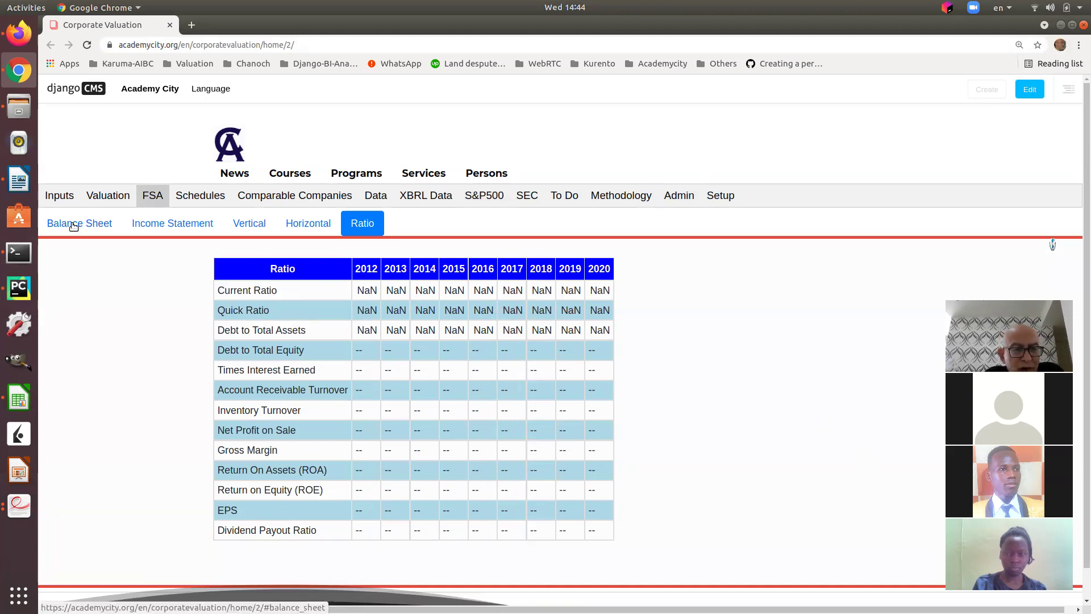
# Look through the company's financial statement analysis: income statement, vertical, horizontal, balance sheet and ratio views
pyautogui.click(188, 229)
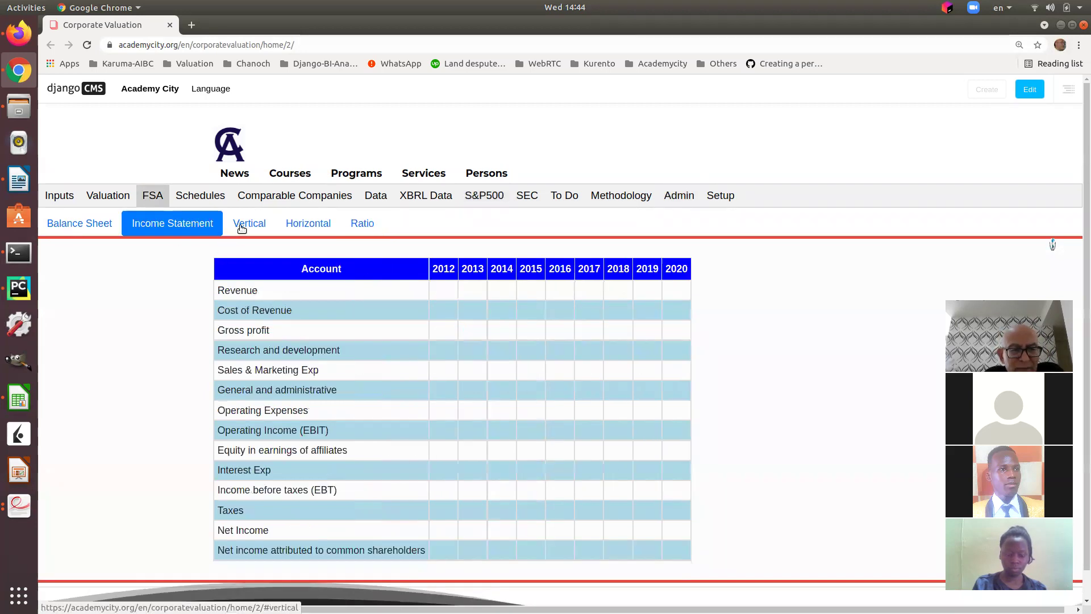
pyautogui.click(250, 224)
pyautogui.click(311, 228)
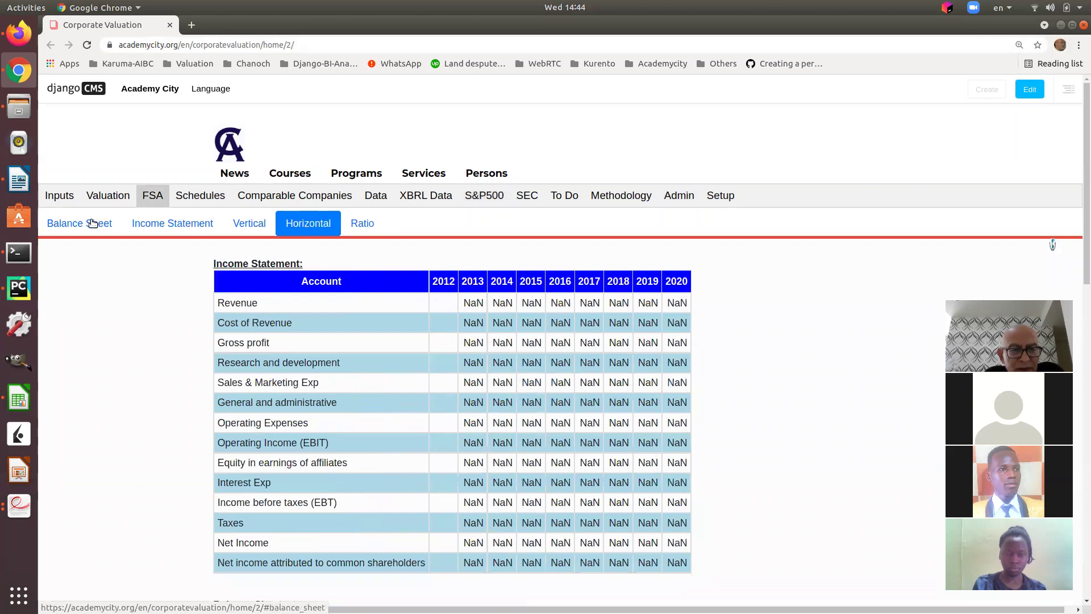
pyautogui.click(92, 223)
pyautogui.click(363, 225)
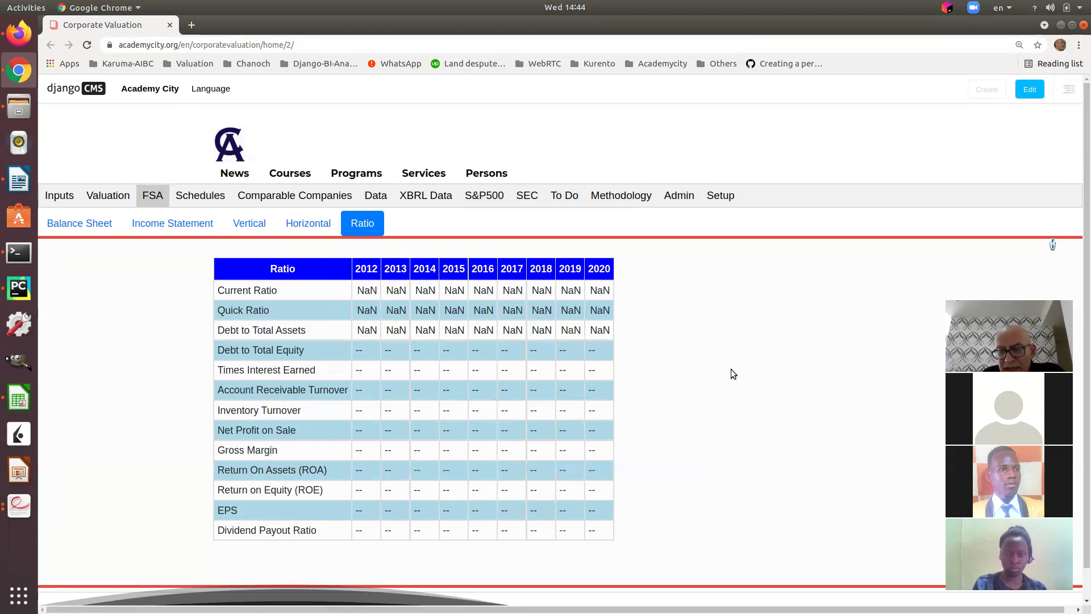
# Return to the S&P500 table, then open the 2020 SEC filing's Consolidated Balance Sheets for Booking Holdings Inc
pyautogui.click(482, 196)
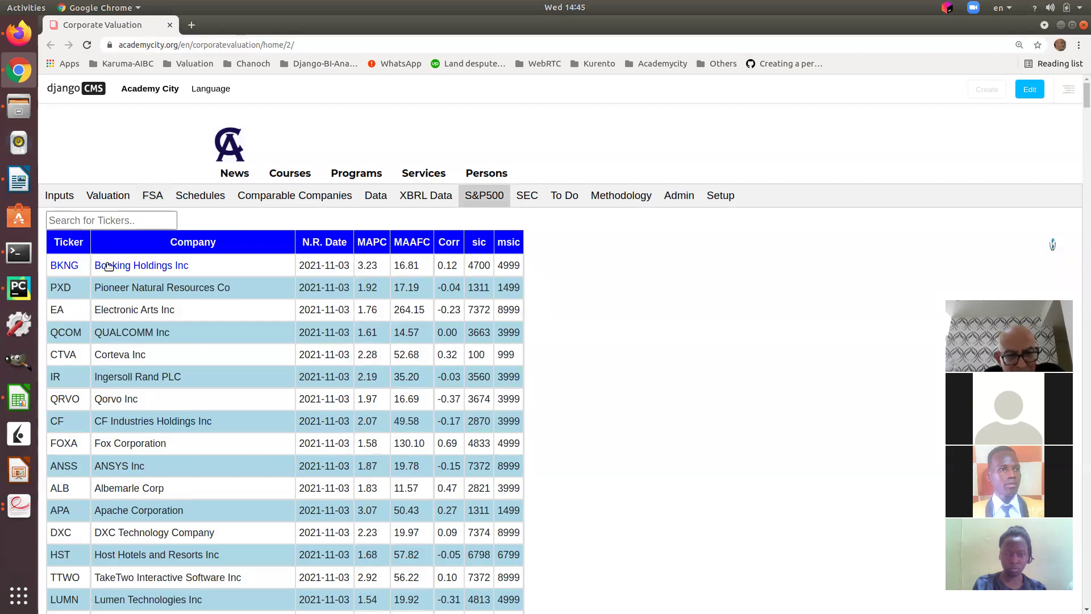
pyautogui.click(526, 197)
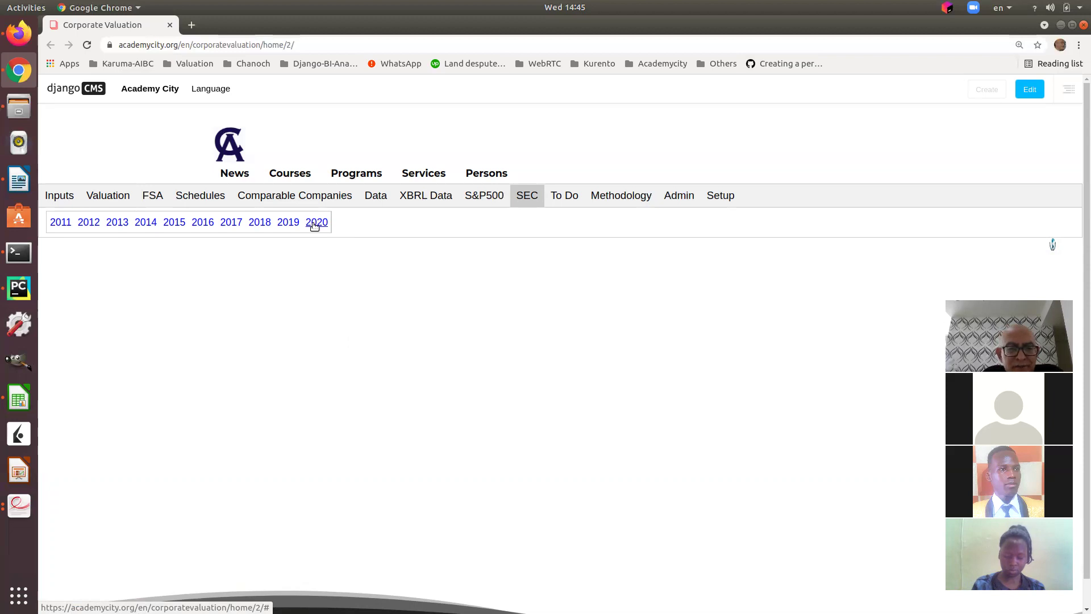
pyautogui.click(316, 222)
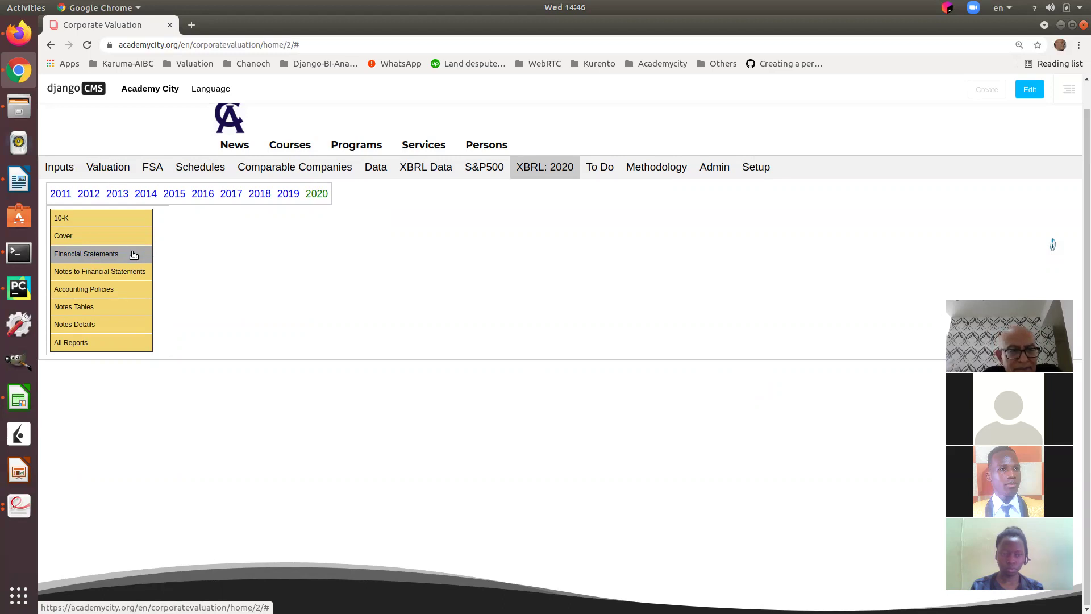
pyautogui.click(71, 258)
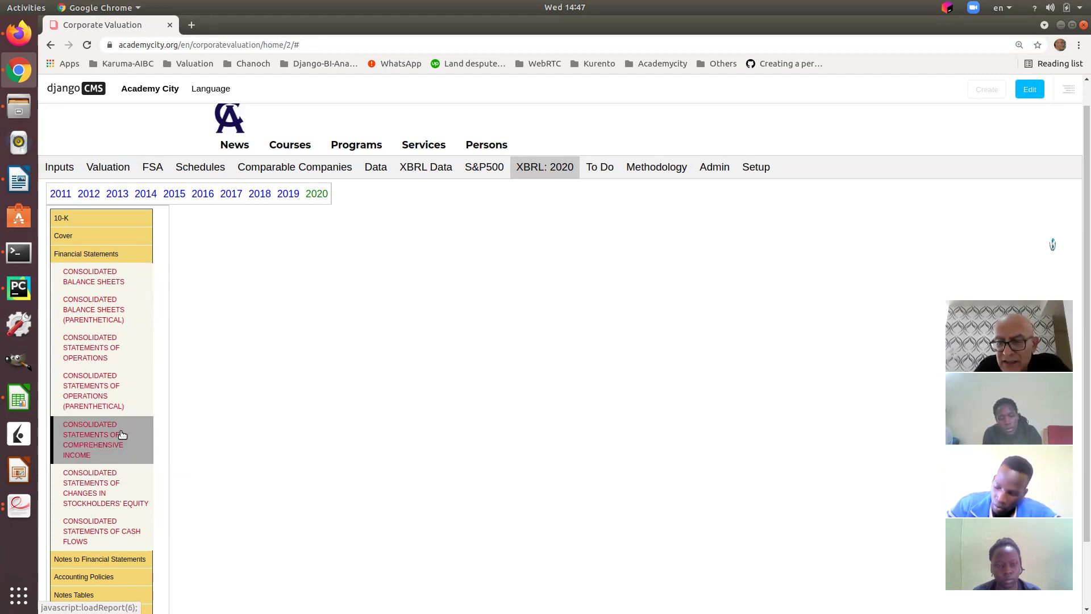
pyautogui.click(97, 281)
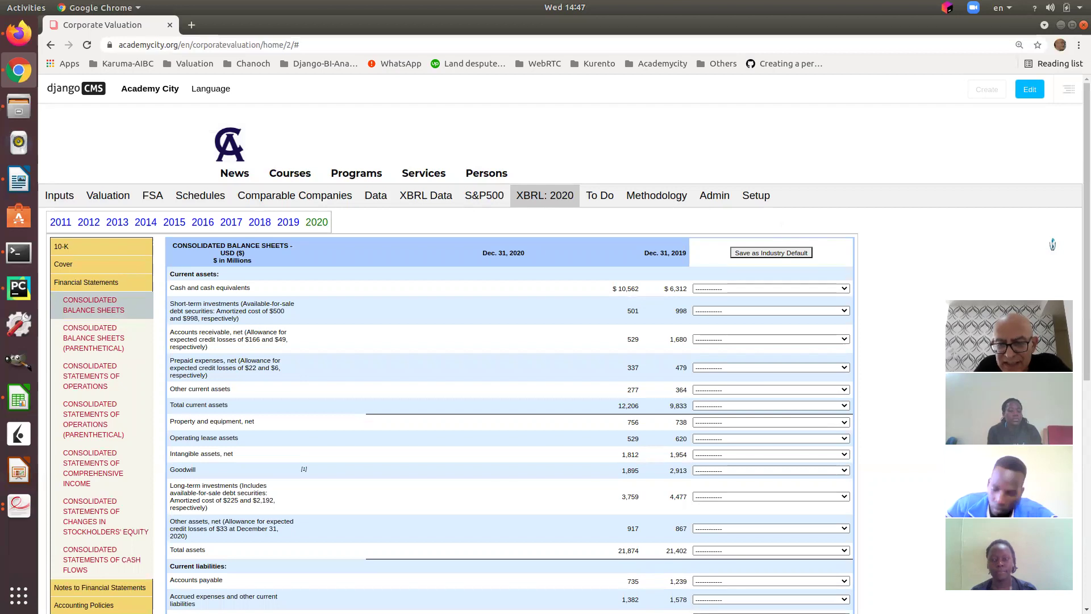
# Review the consolidated balance sheet rows and the account choices offered for Cash and cash equivalents
pyautogui.scroll(-3, 770, 461)
pyautogui.scroll(-11, 770, 462)
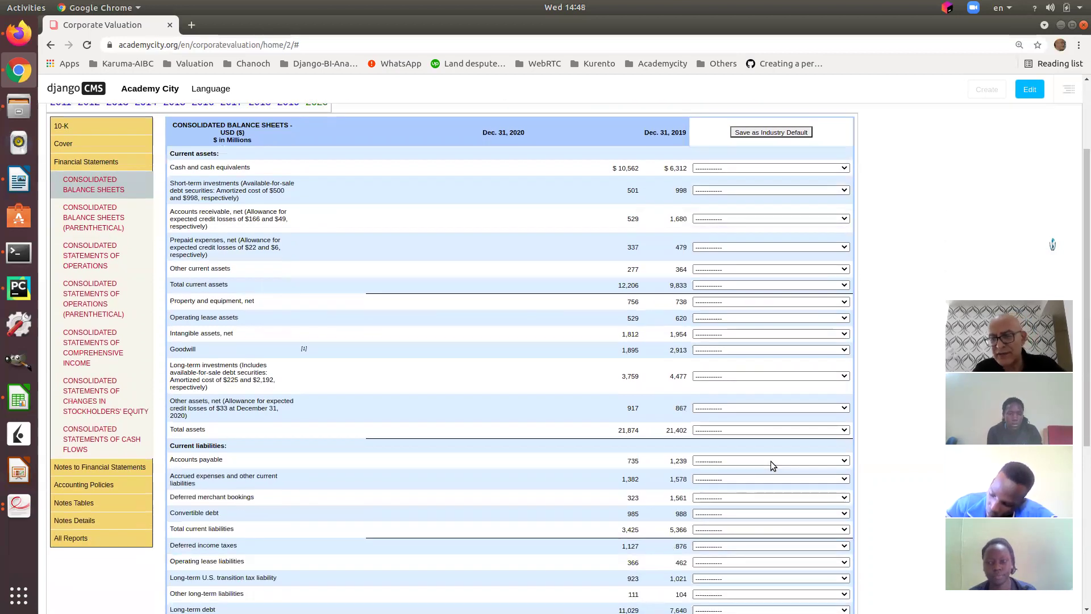
pyautogui.scroll(9, 771, 462)
pyautogui.scroll(6, 771, 461)
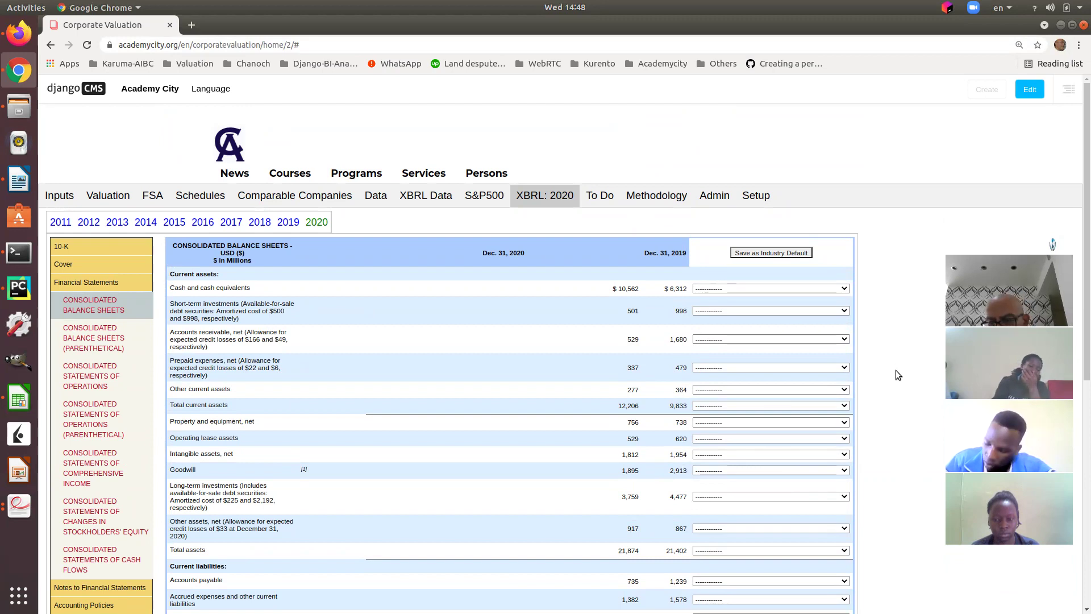
pyautogui.click(800, 288)
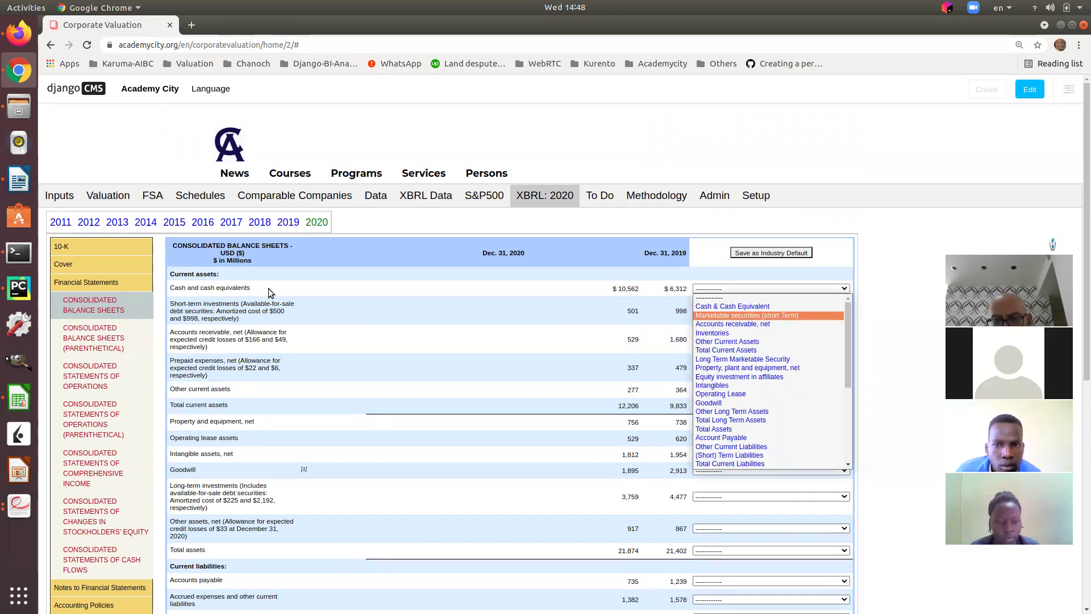
pyautogui.click(854, 300)
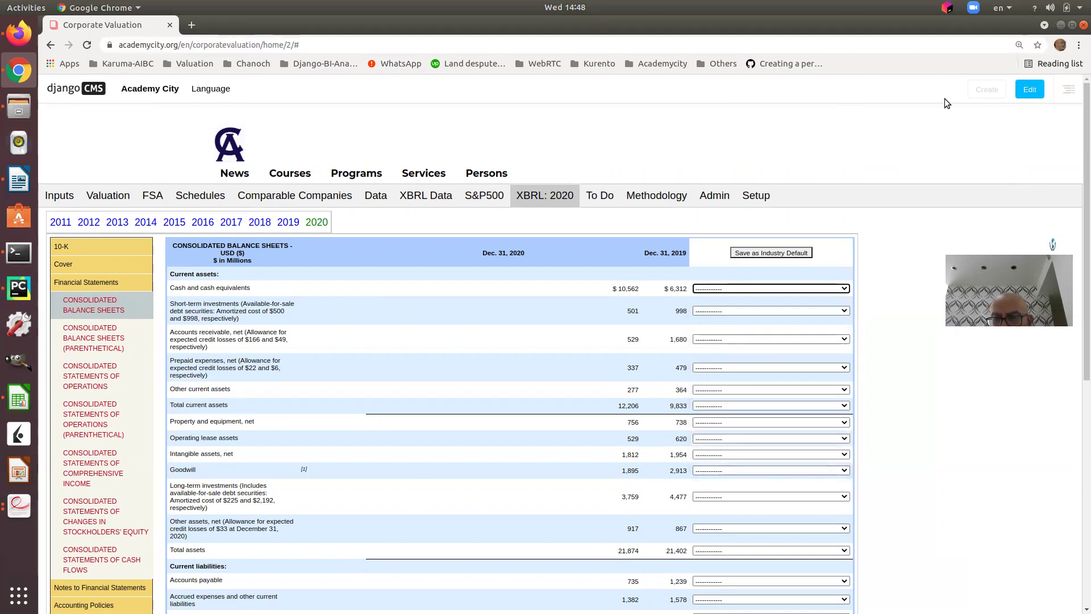
# Enlarge the page and match the Cash and cash equivalents row to the Cash & Cash Equivalent account
pyautogui.hotkey('ctrl', '+')
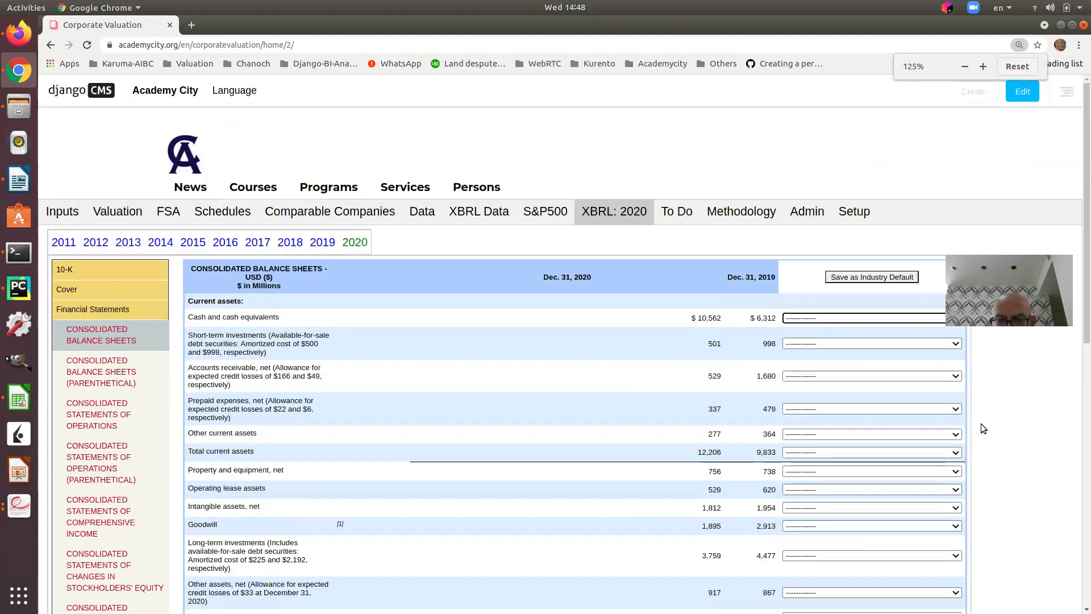
pyautogui.hotkey('ctrl', '+')
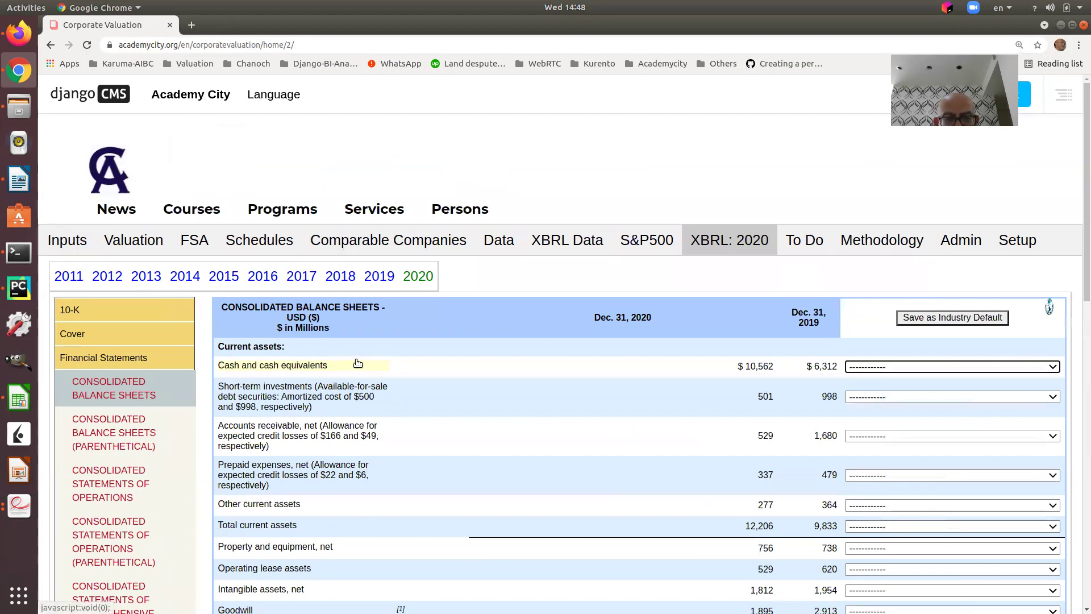
pyautogui.click(994, 365)
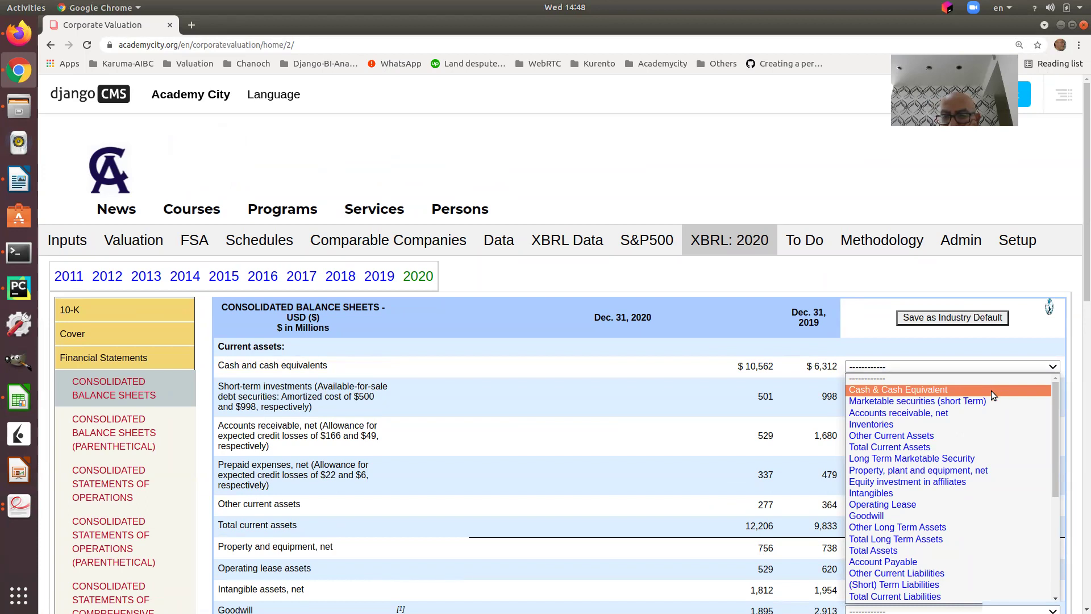
pyautogui.click(992, 392)
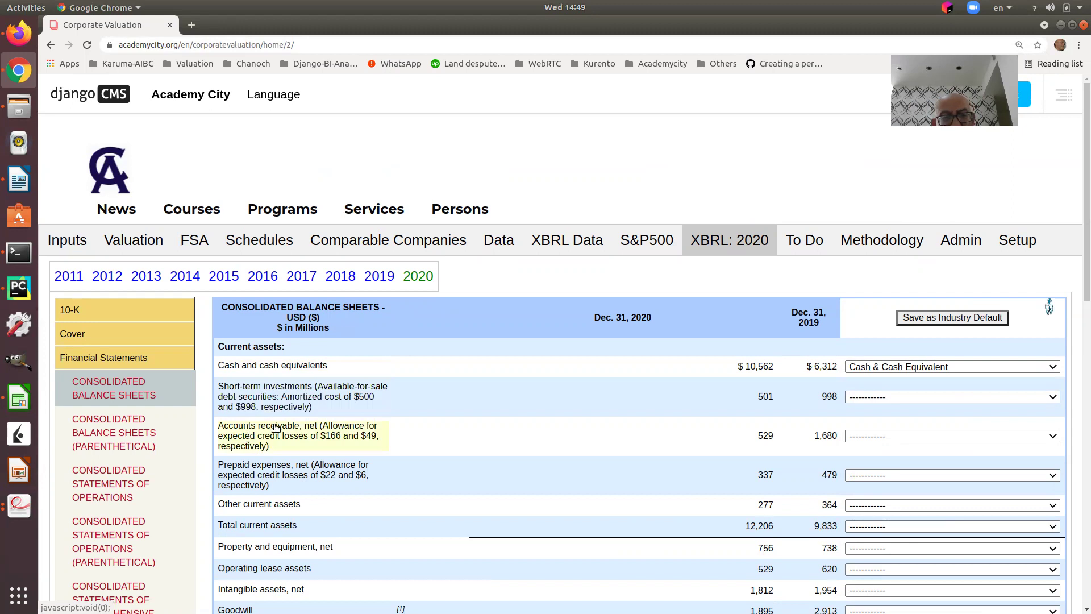
# Match the Accounts receivable, net row of the balance sheet to the Accounts receivable, net account
pyautogui.click(906, 436)
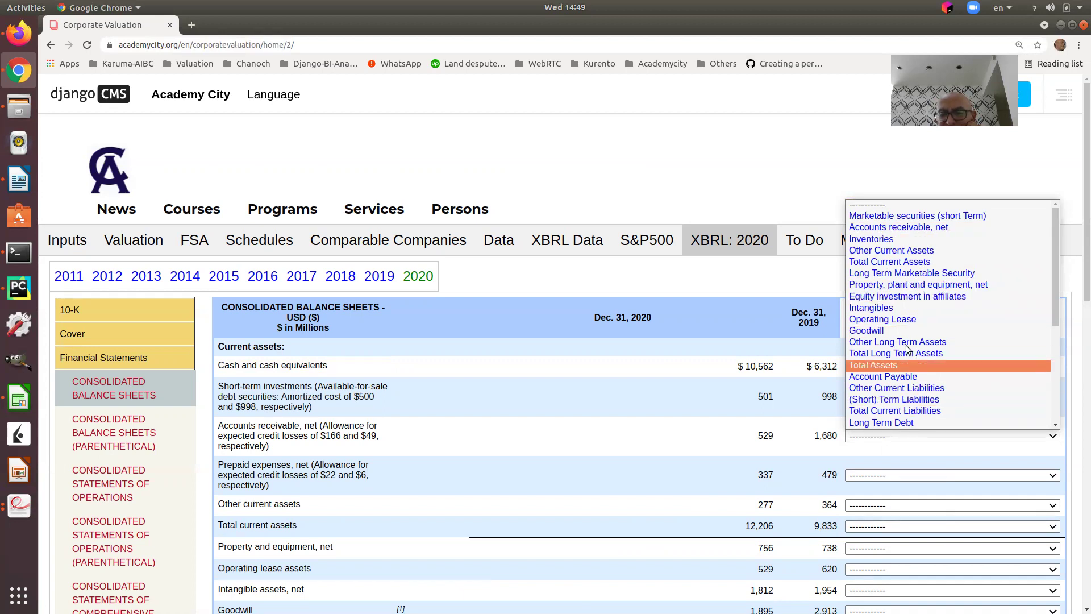
pyautogui.click(747, 175)
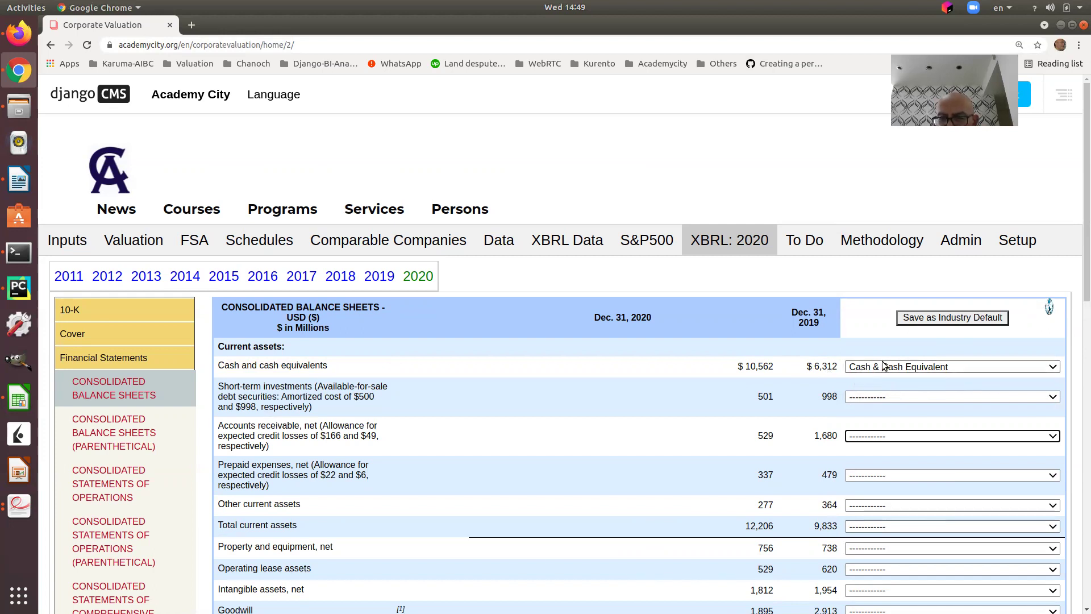
pyautogui.click(901, 433)
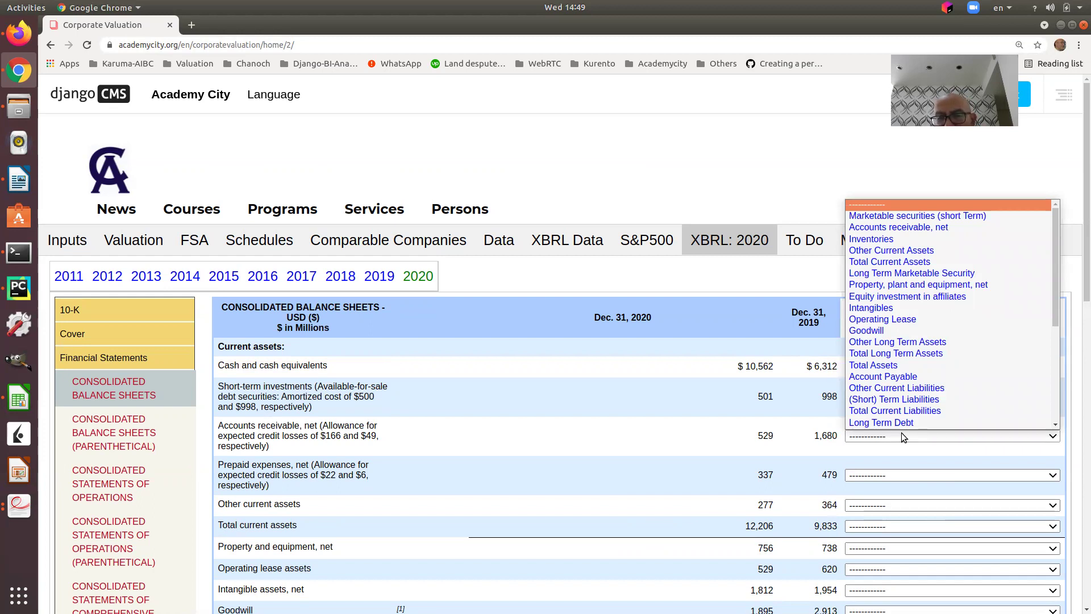
pyautogui.click(926, 226)
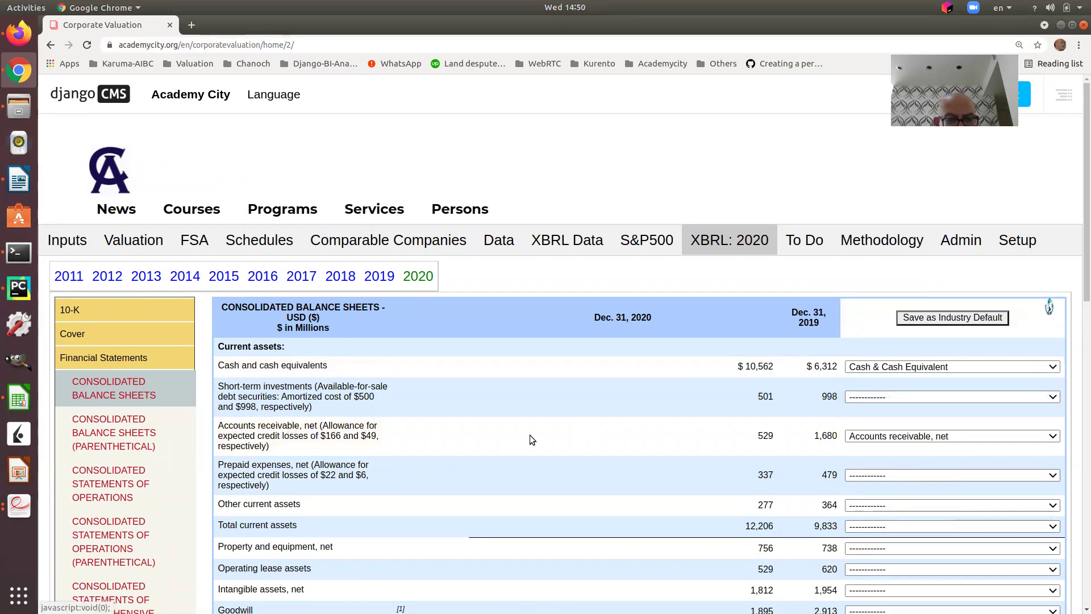
# Match the Other current assets row of the balance sheet to the Other Current Assets account
pyautogui.scroll(-1, 530, 434)
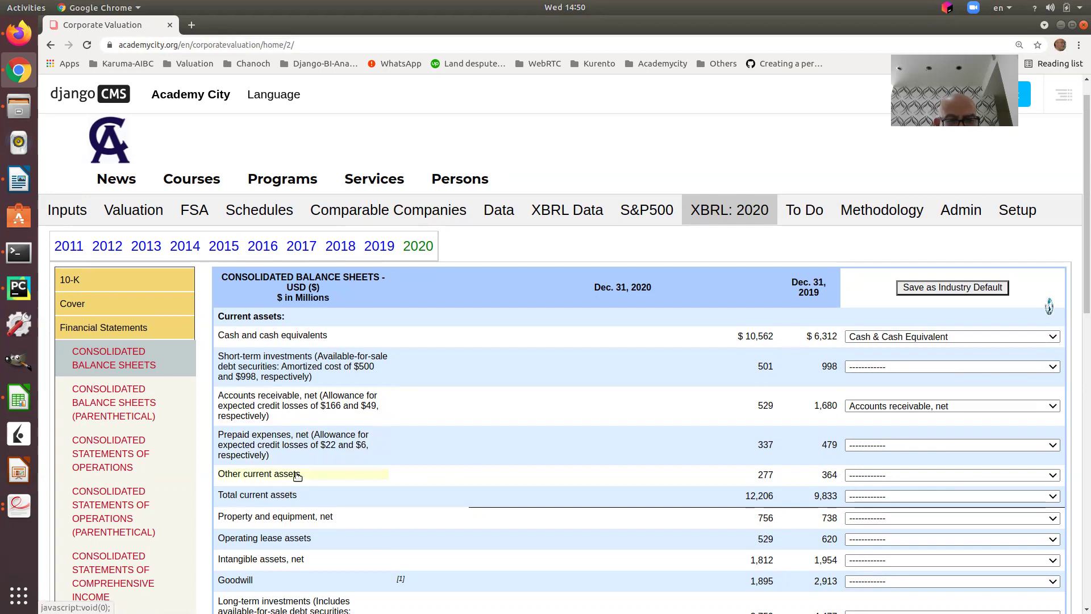
pyautogui.click(919, 475)
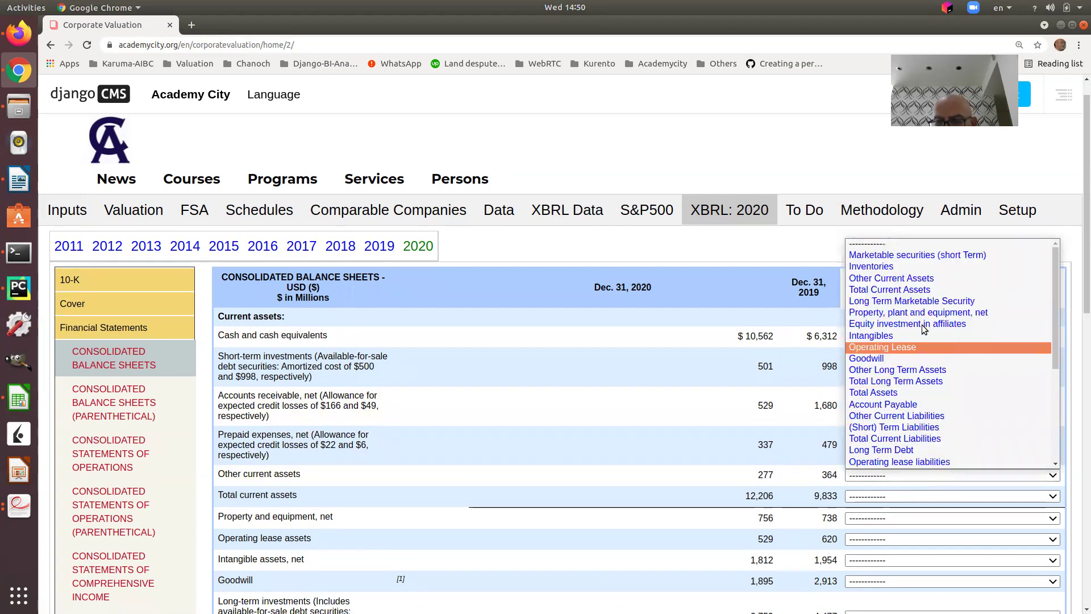
pyautogui.click(919, 278)
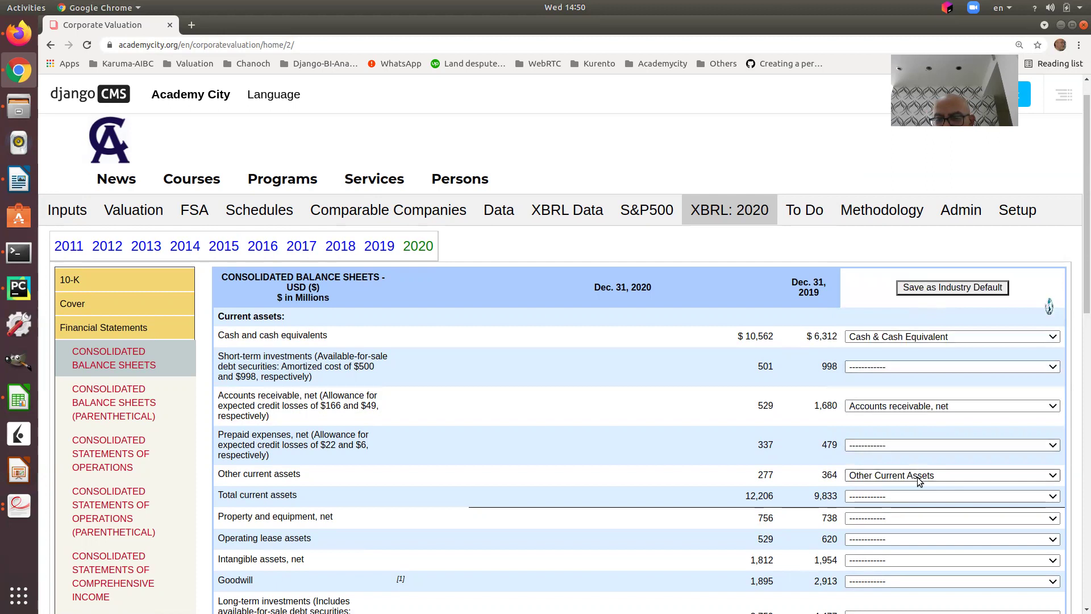
pyautogui.scroll(-2, 916, 477)
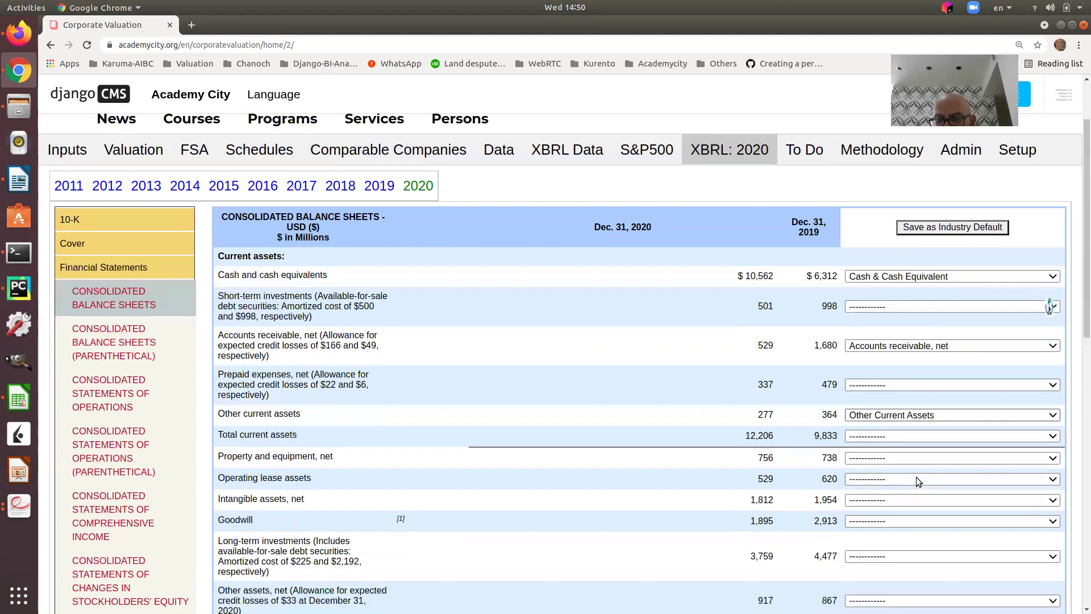
pyautogui.scroll(2, 916, 478)
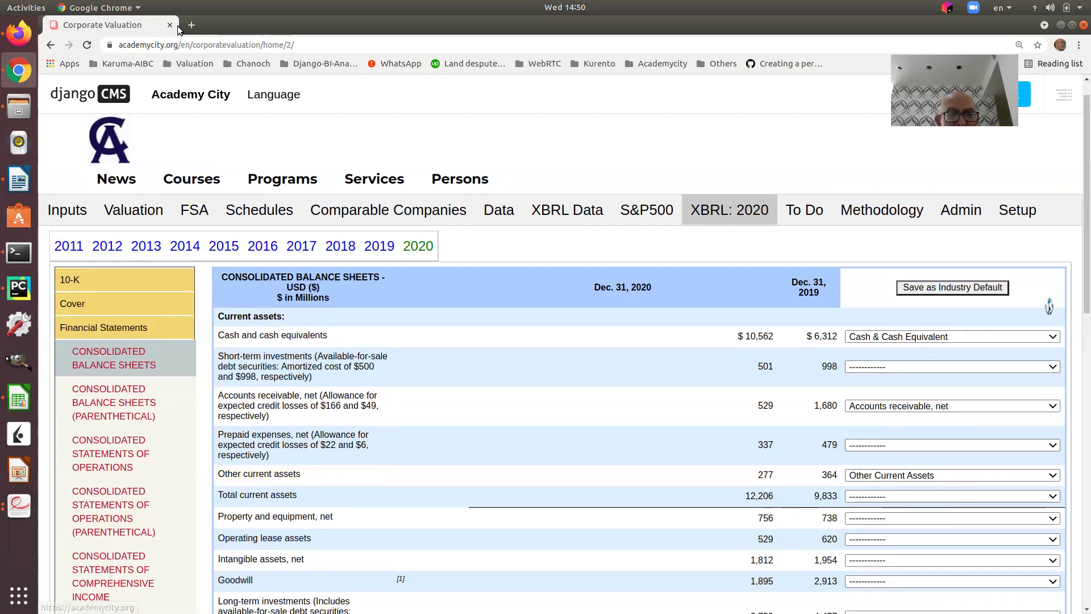
# Open academycity.org/en/courses/ in a new browser tab
pyautogui.click(192, 25)
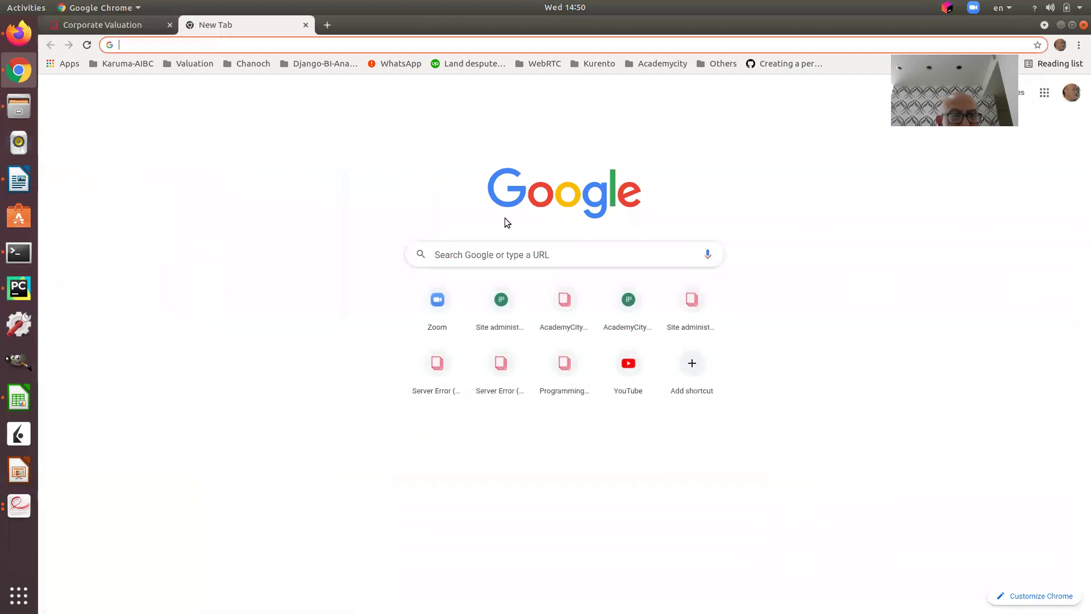
pyautogui.write('academycity.org/en/courses/')
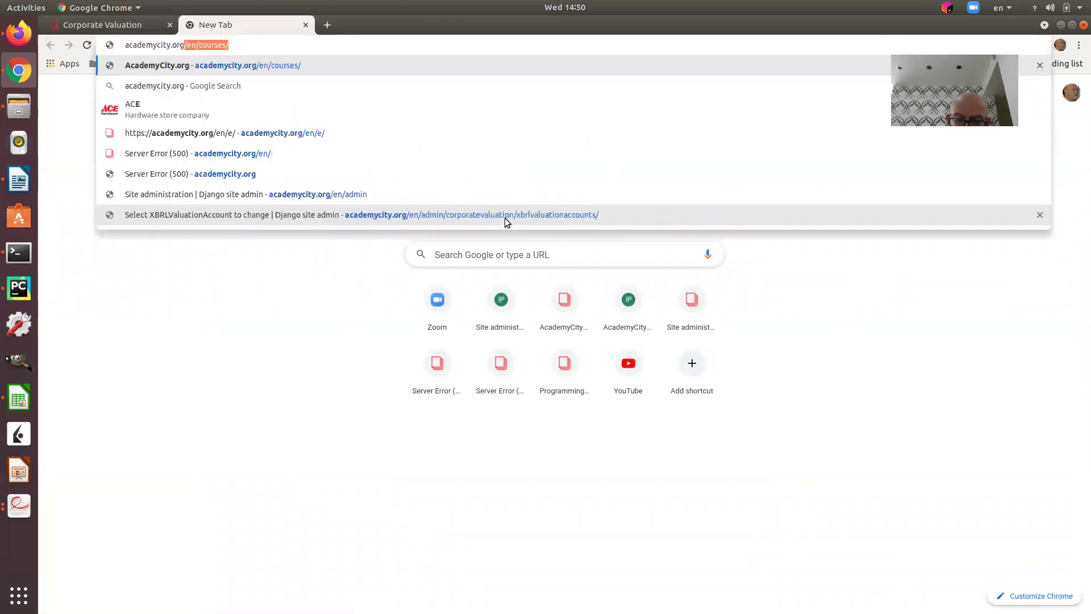
pyautogui.press('Return')
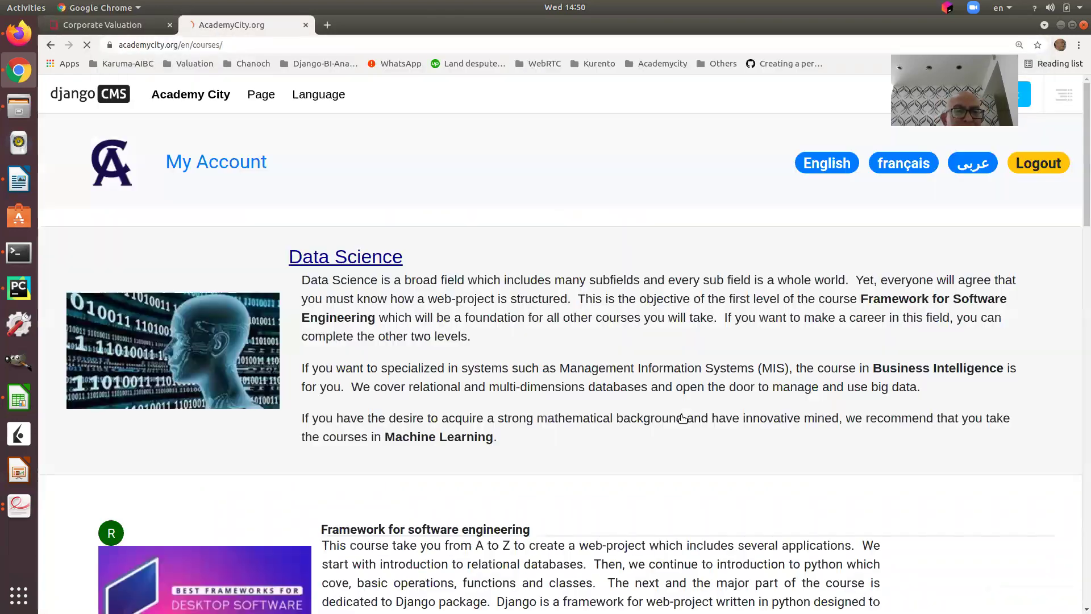
# Change the page address to academycity.org/en/admin to open the site administration
pyautogui.click(239, 44)
pyautogui.press('End')
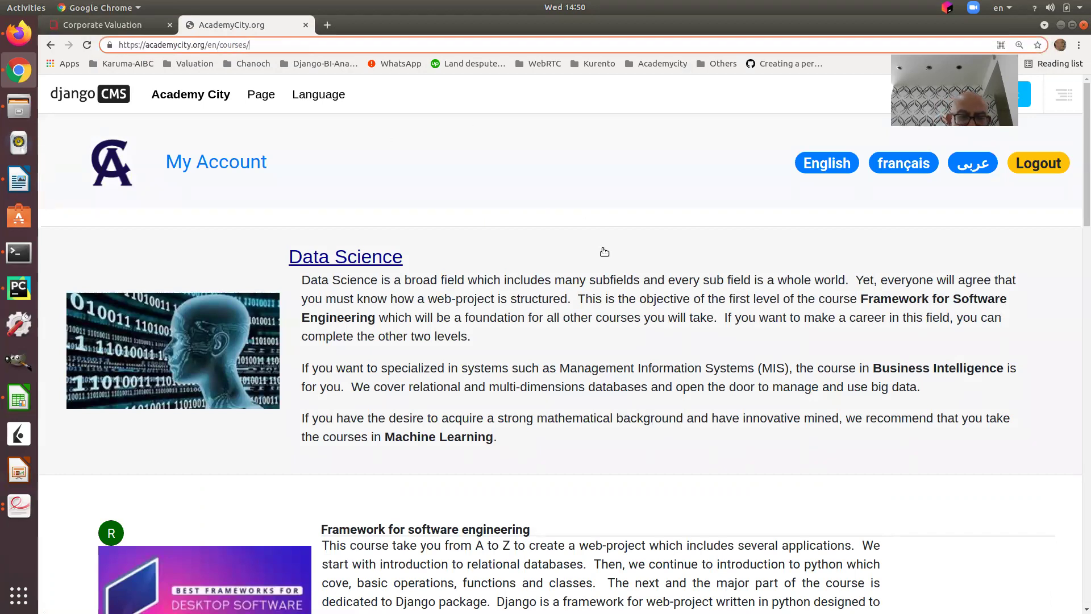
pyautogui.press('BackSpace')
pyautogui.press('BackSpace')
pyautogui.press('BackSpace')
pyautogui.press('BackSpace')
pyautogui.press('BackSpace')
pyautogui.press('BackSpace')
pyautogui.press('BackSpace')
pyautogui.press('BackSpace')
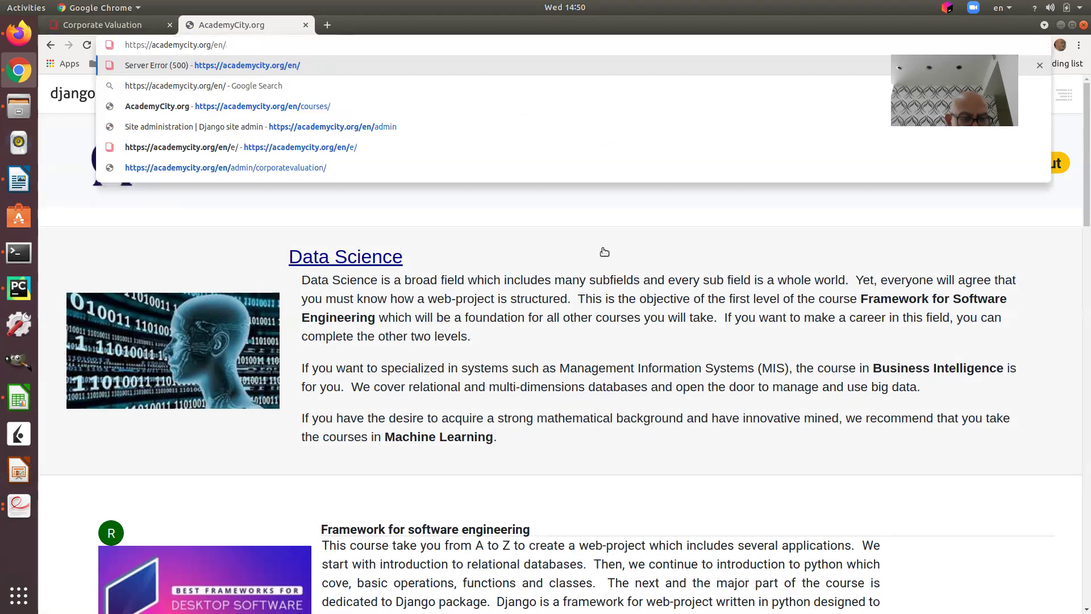
pyautogui.write('admin')
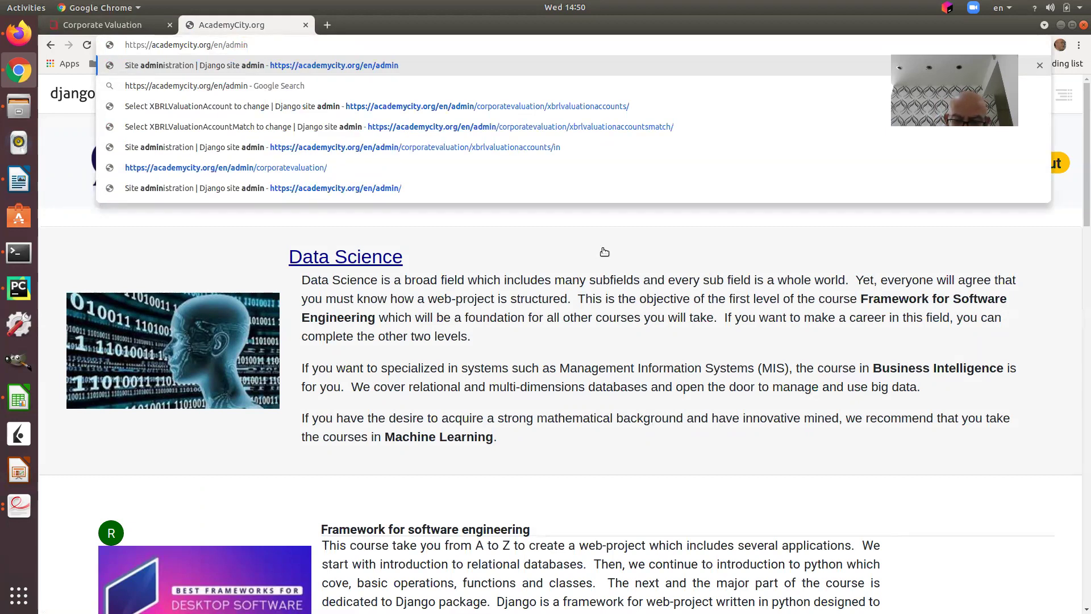
pyautogui.press('Return')
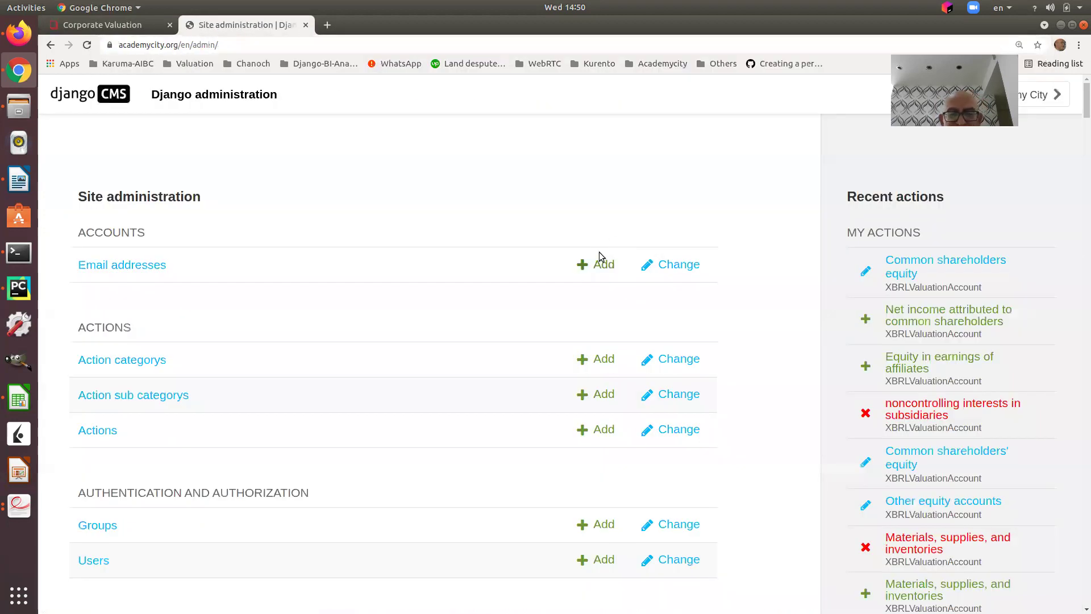
# Open the XBRLValuationAccountsMatch records in the site administration and reduce the page zoom so the Match Account column fits
pyautogui.scroll(-15, 358, 353)
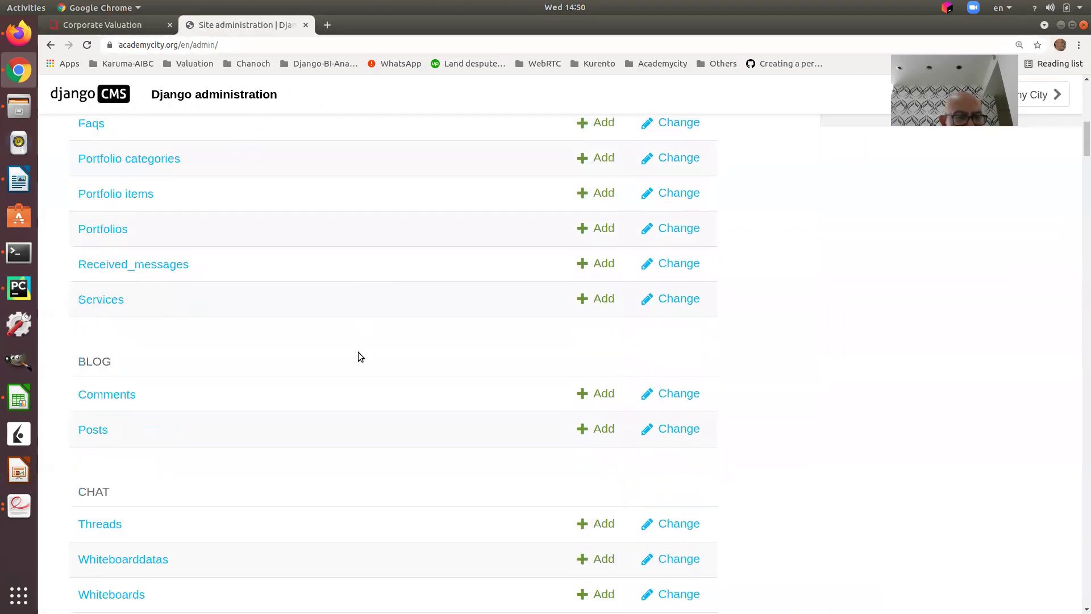
pyautogui.scroll(-20, 359, 354)
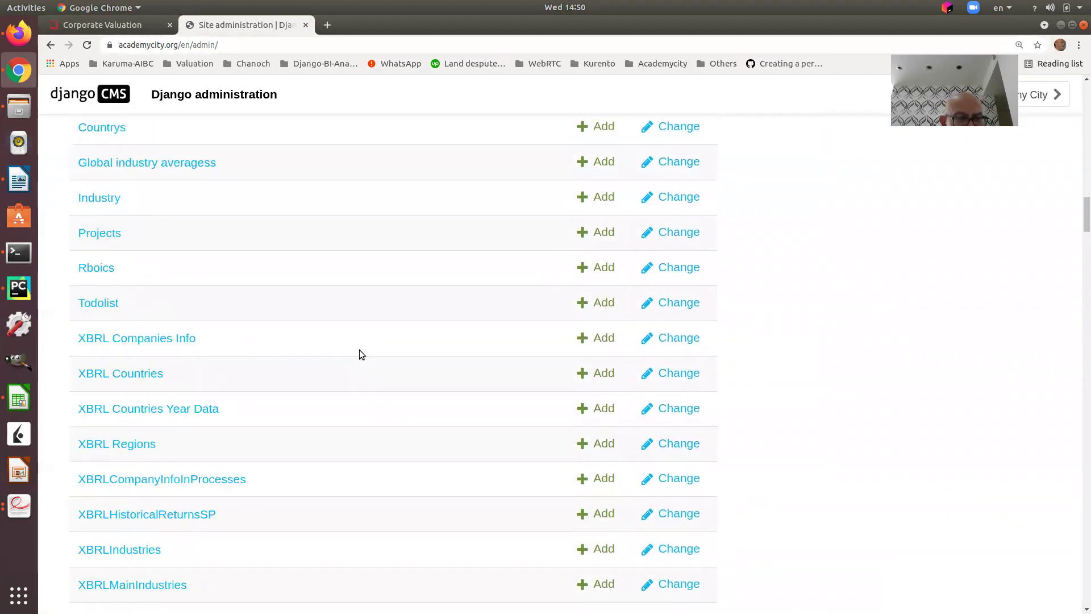
pyautogui.scroll(-4, 359, 354)
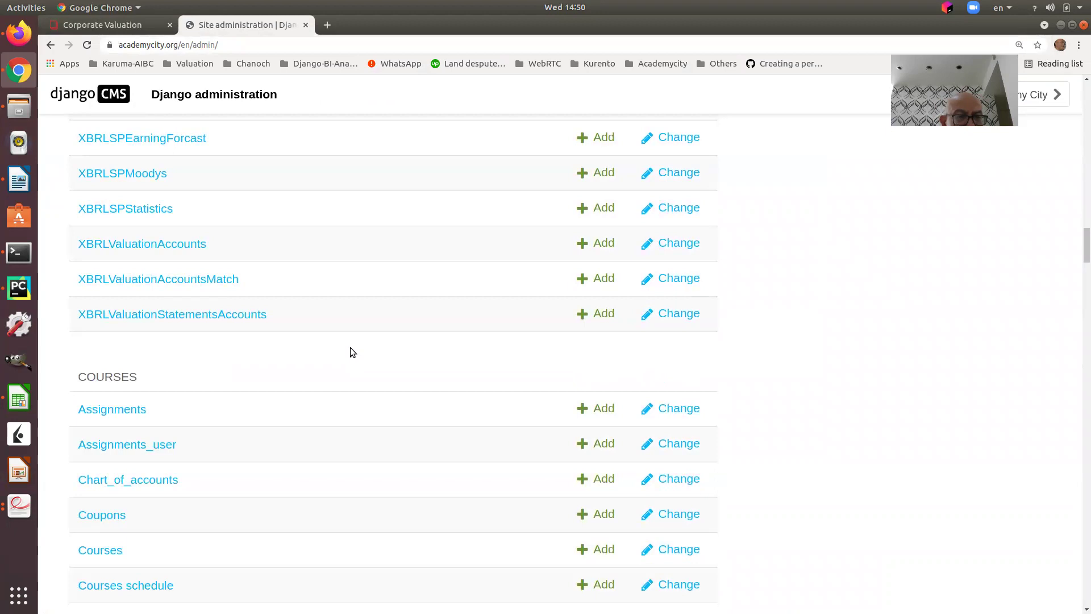
pyautogui.click(226, 279)
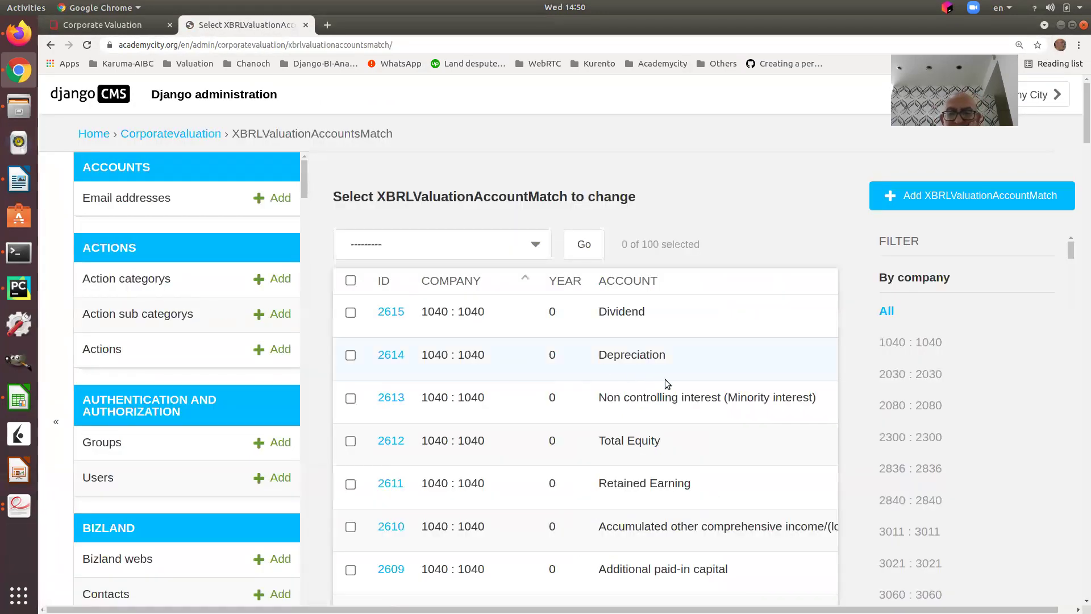
pyautogui.hotkey('ctrl', '-')
pyautogui.hotkey('ctrl', '-')
pyautogui.hotkey('ctrl', '-')
pyautogui.hotkey('ctrl', '-')
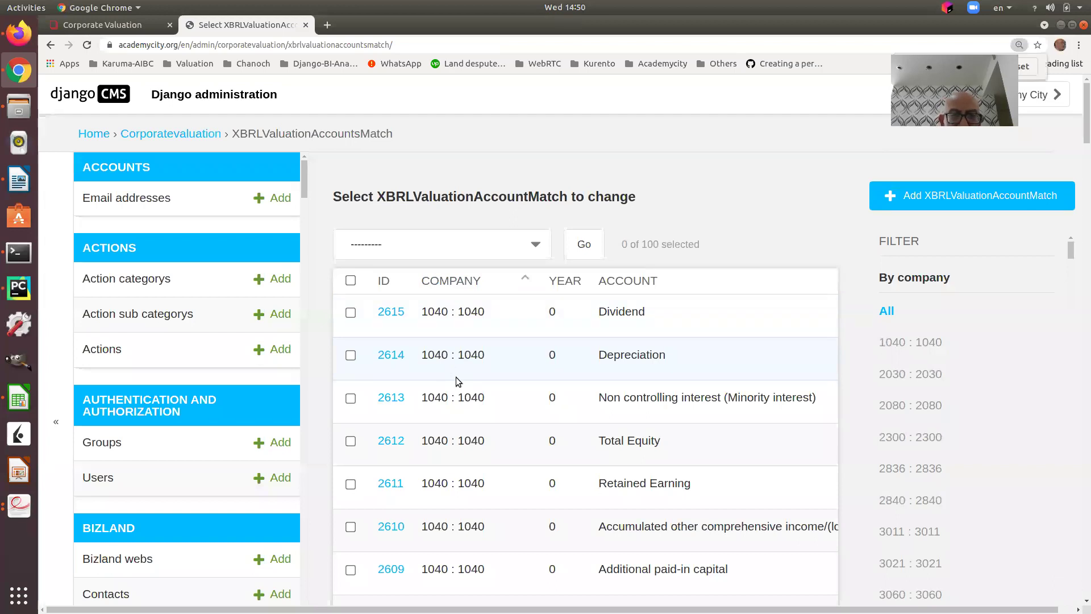
pyautogui.hotkey('ctrl', '+')
pyautogui.hotkey('ctrl', '+')
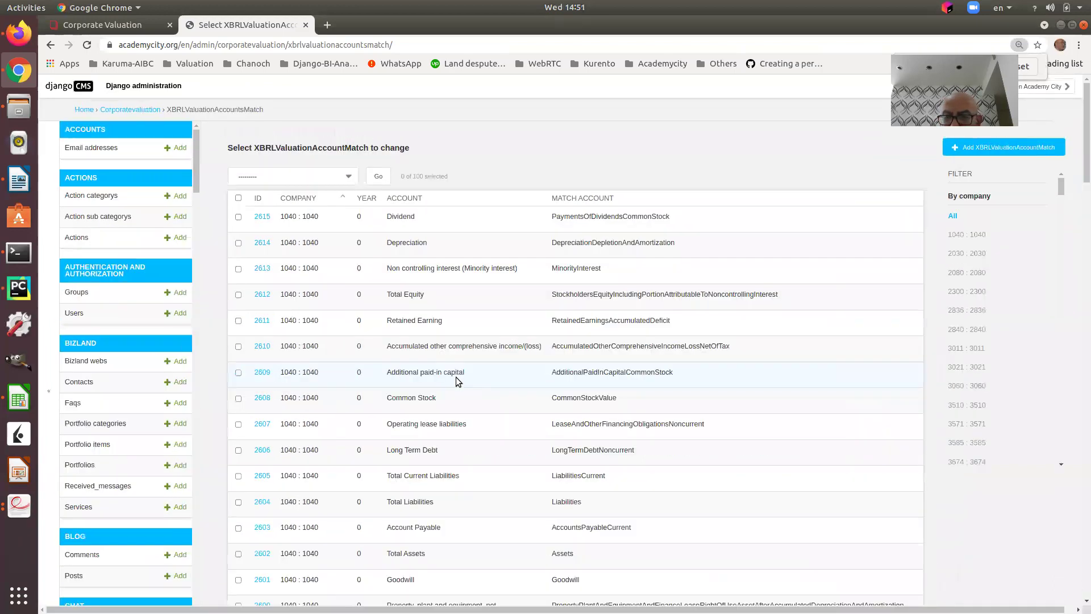
# Check the company's ticker in the Inputs section of the Corporate Valuation page
pyautogui.click(136, 25)
pyautogui.click(59, 173)
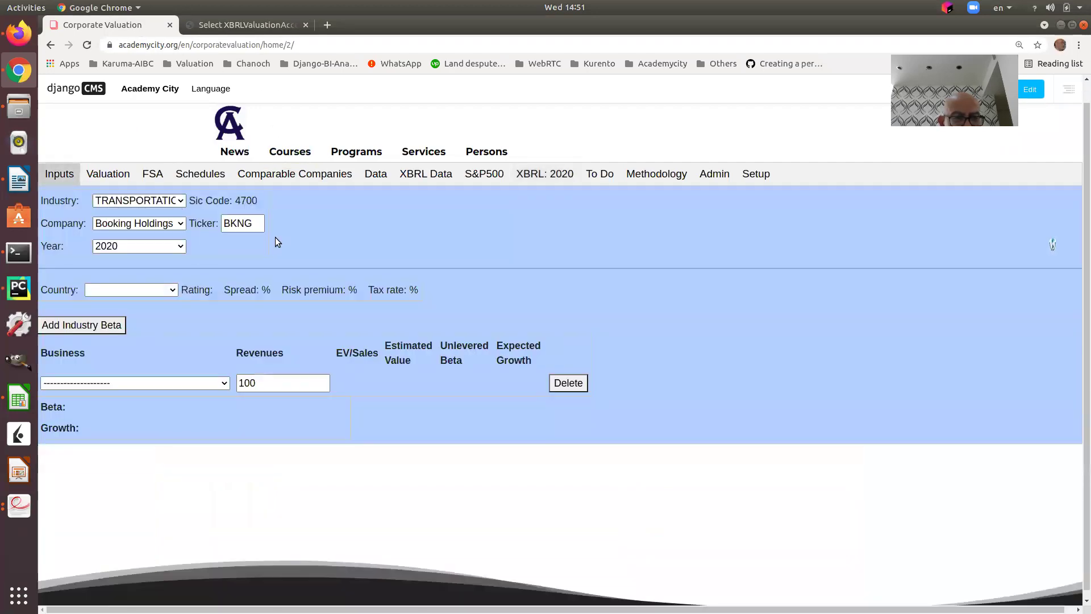
pyautogui.moveTo(260, 223); pyautogui.dragTo(212, 223)
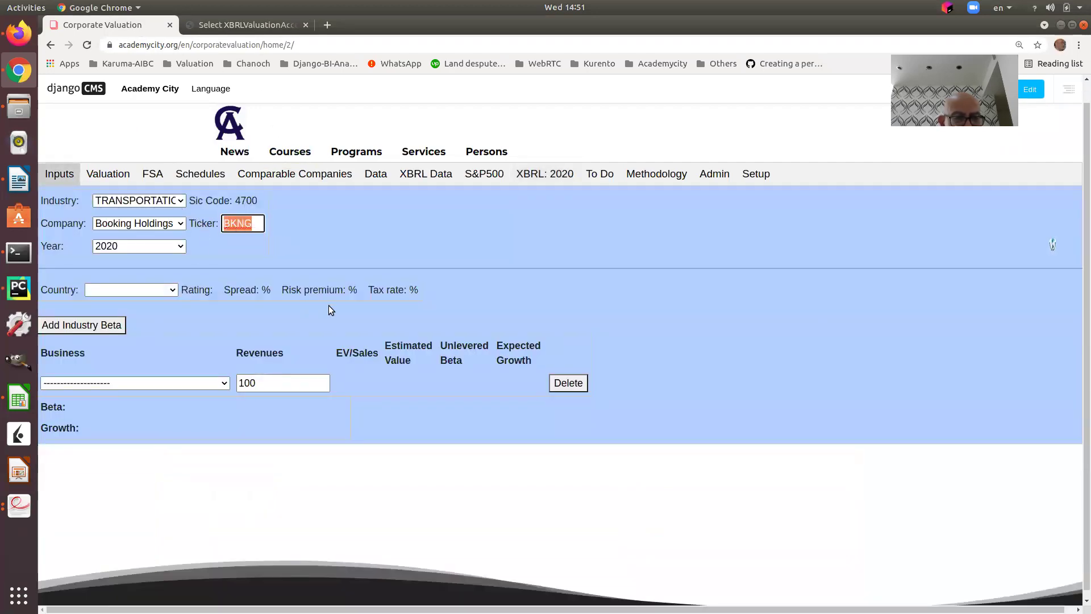
# Search the company filter of the match records for "book" and filter them by Booking Holdings Inc : BKNG
pyautogui.click(237, 25)
pyautogui.moveTo(1065, 208); pyautogui.dragTo(1066, 270)
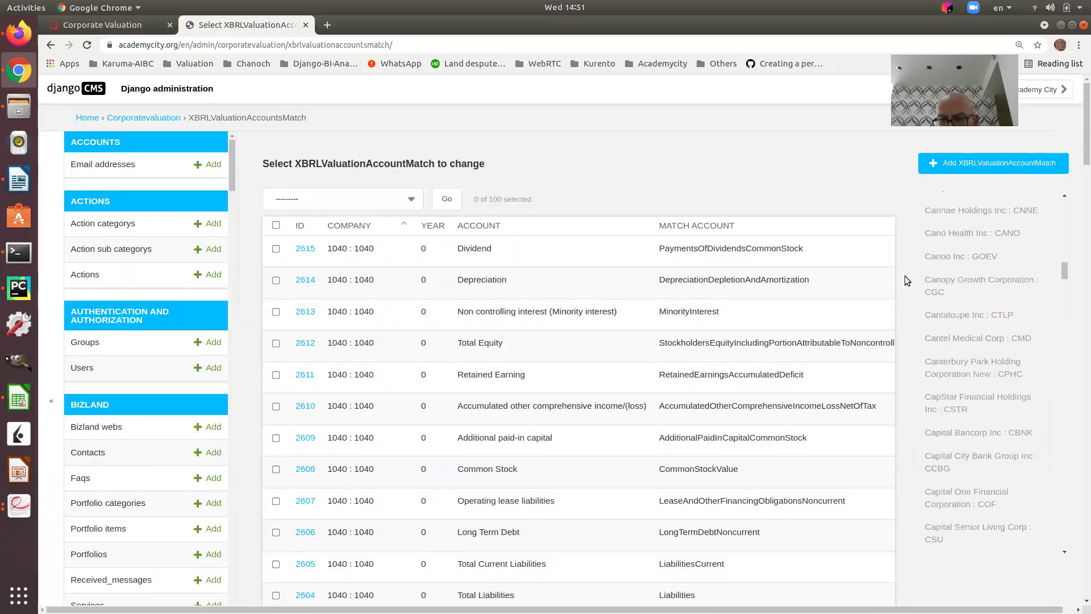
pyautogui.hotkey('ctrl', 'f')
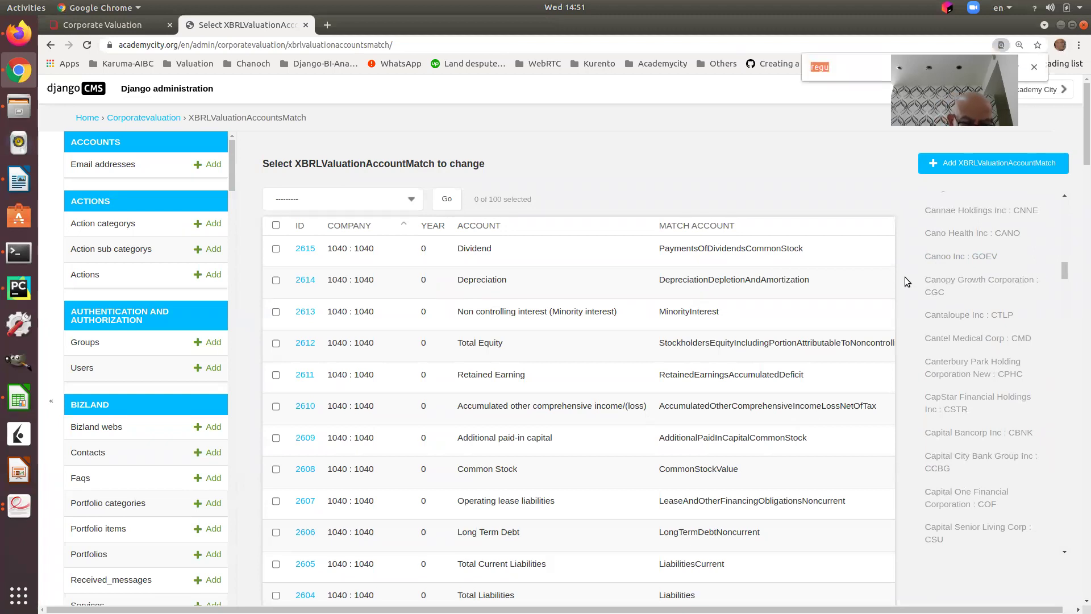
pyautogui.write('book')
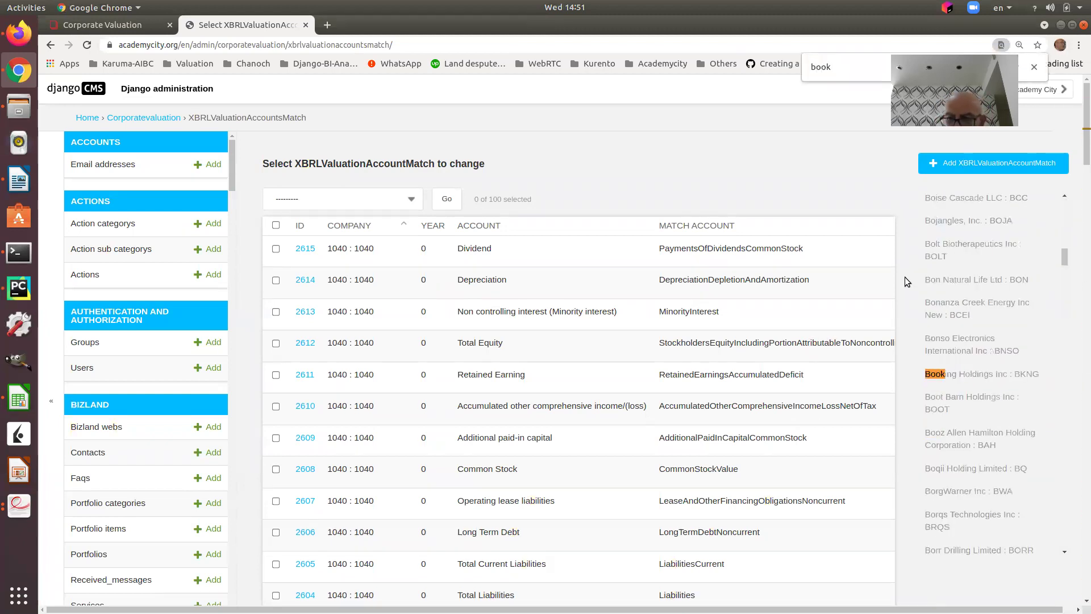
pyautogui.click(984, 378)
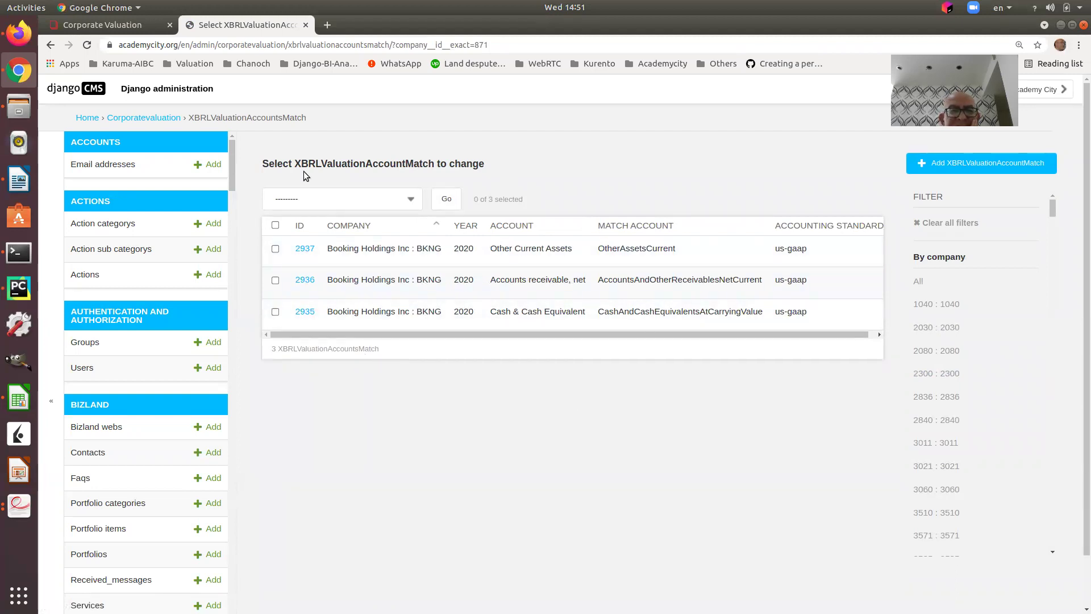
# Return to the company's 2020 XBRL balance sheet and match the Total current assets row to the Total Current Assets account
pyautogui.click(90, 25)
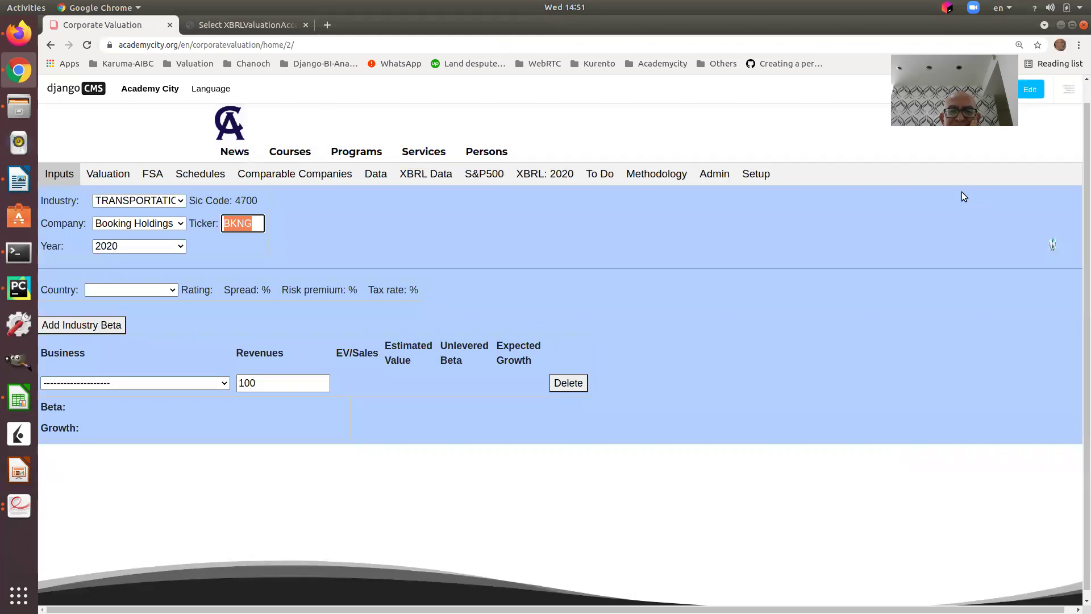
pyautogui.click(537, 174)
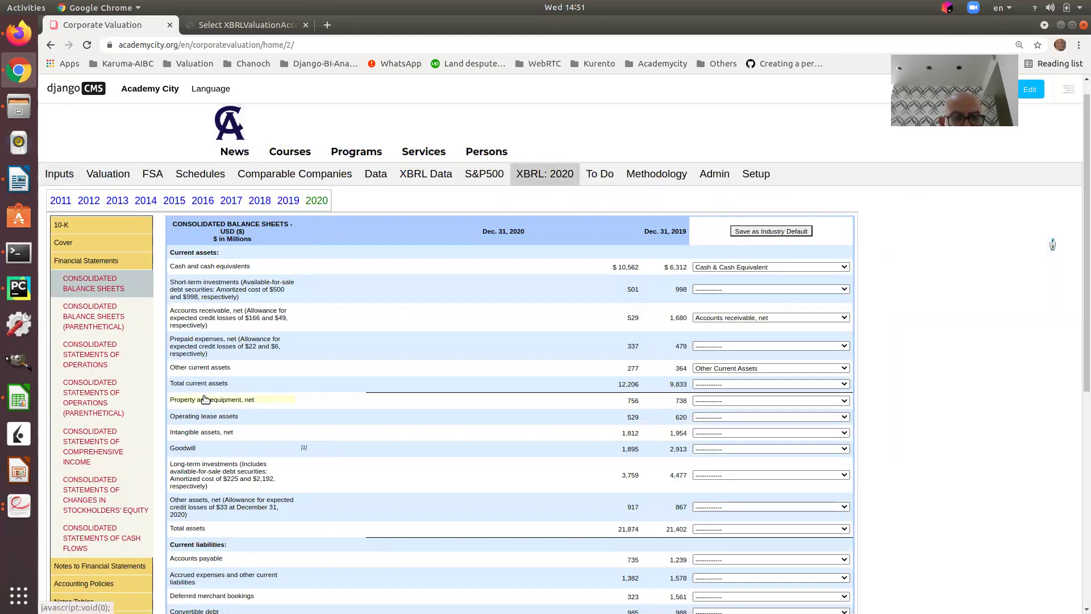
pyautogui.hotkey('ctrl', '-')
pyautogui.hotkey('ctrl', '-')
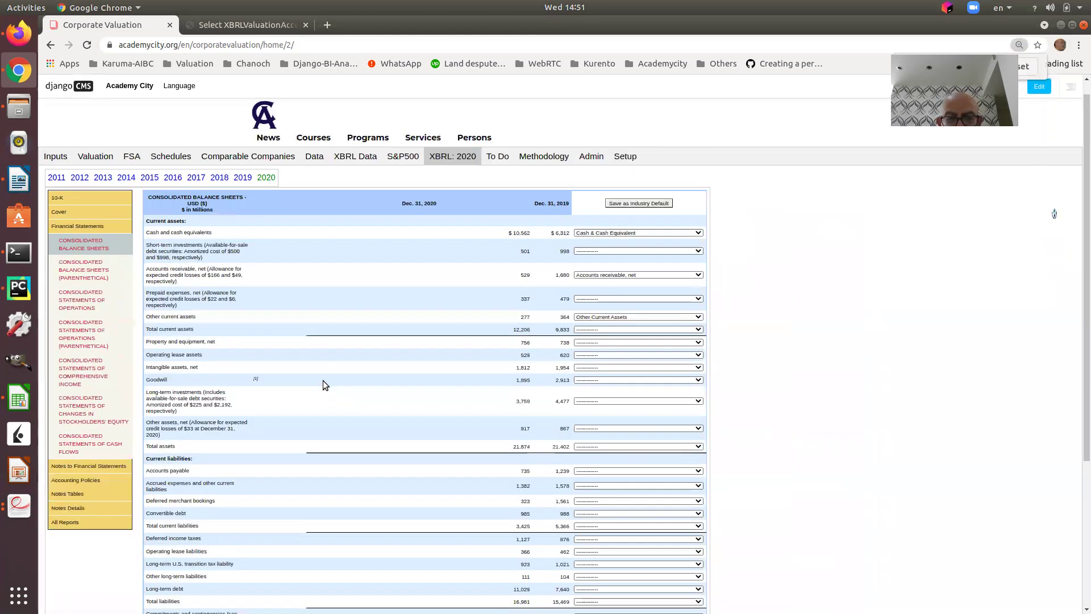
pyautogui.hotkey('ctrl', '+')
pyautogui.hotkey('ctrl', '+')
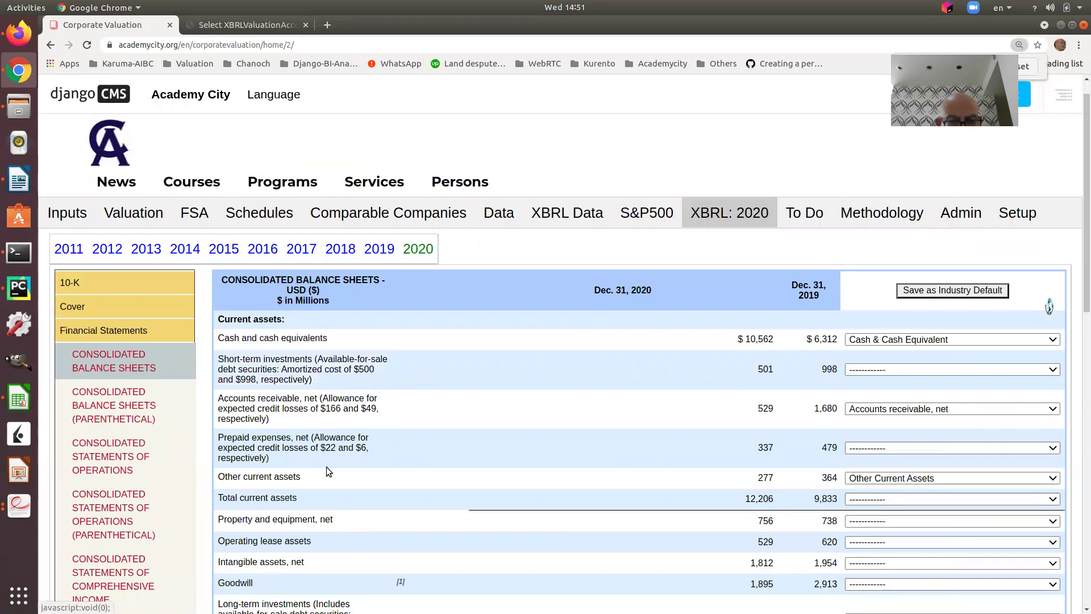
pyautogui.click(908, 500)
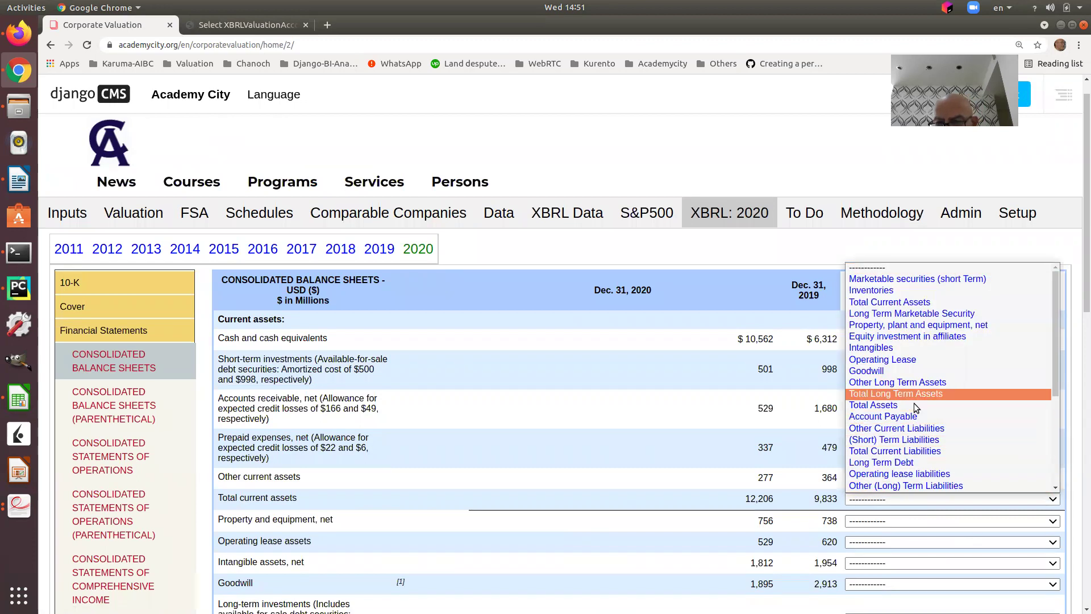
pyautogui.click(928, 303)
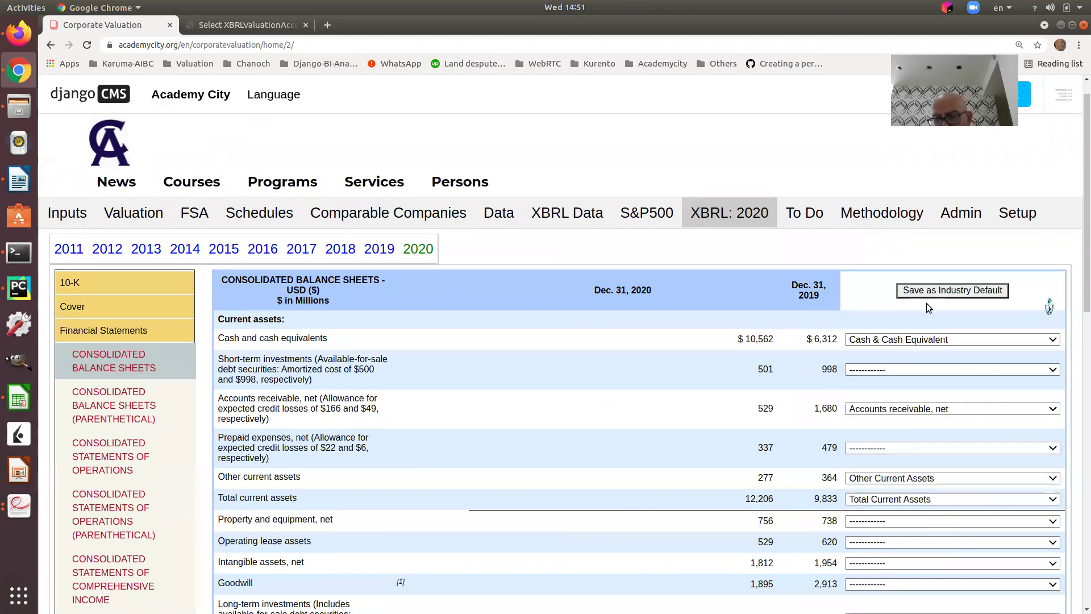
# Reload the admin's XBRLValuationAccountsMatch records and check the Total Current Assets record's match account and accounting standard
pyautogui.click(229, 26)
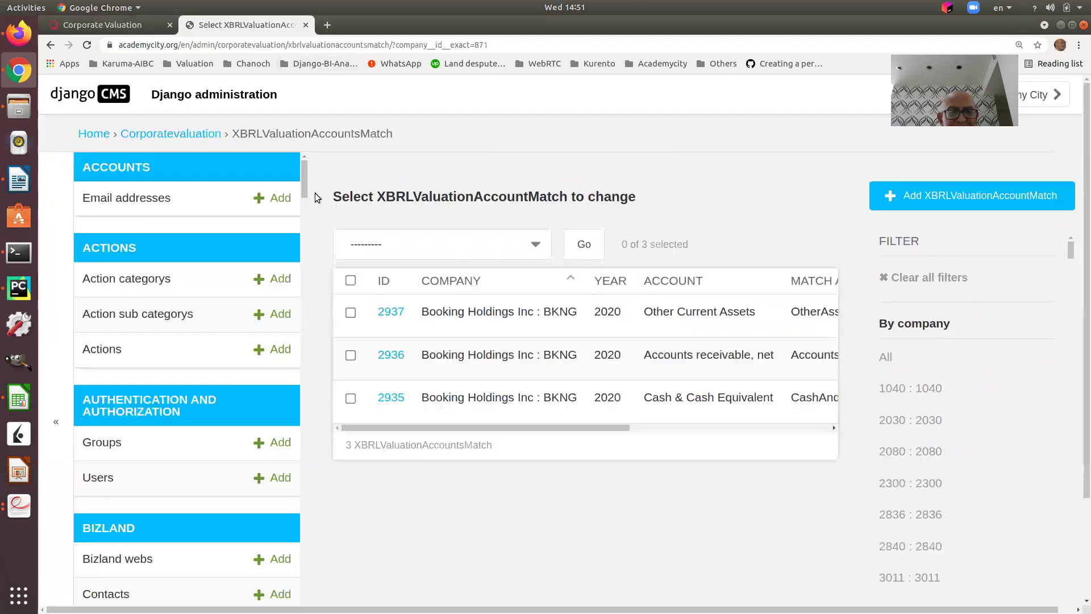
pyautogui.click(87, 46)
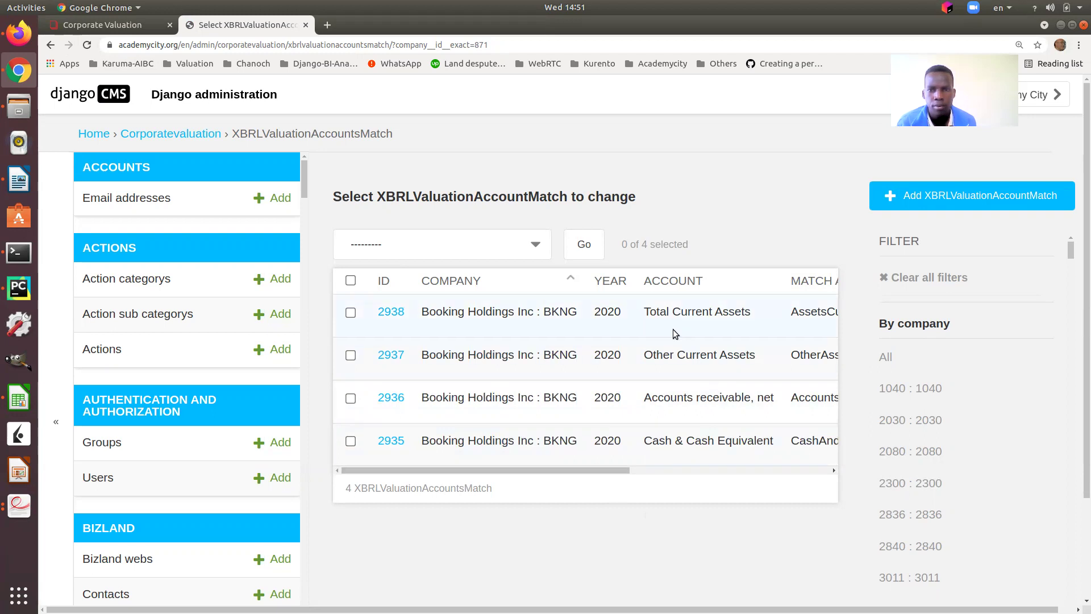
pyautogui.moveTo(612, 468)
pyautogui.mouseDown()
pyautogui.moveTo(631, 466)
pyautogui.moveTo(607, 468)
pyautogui.mouseUp()
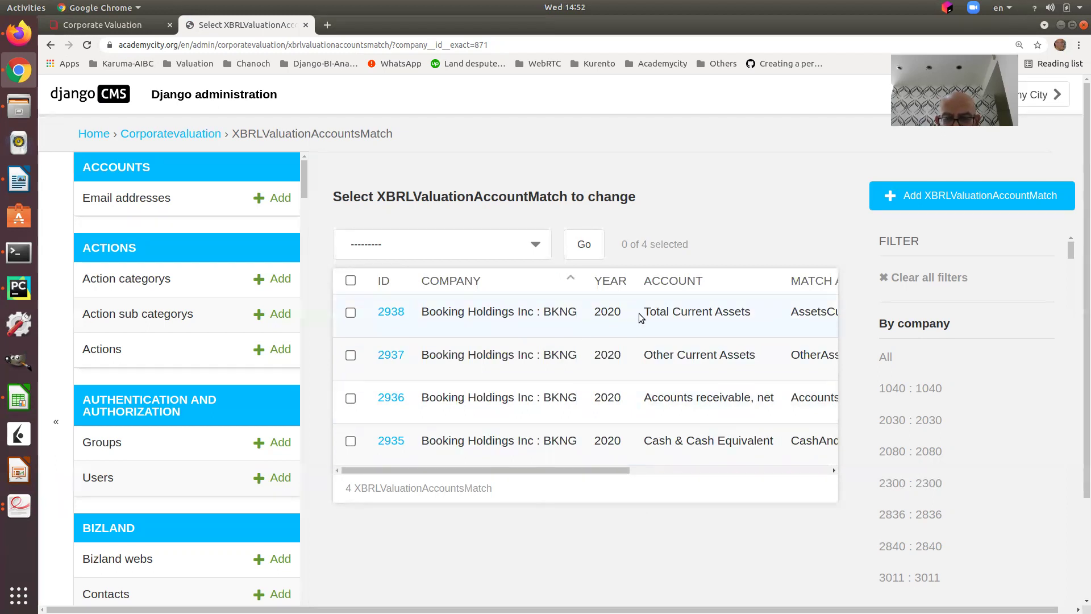
pyautogui.moveTo(621, 474); pyautogui.dragTo(815, 490)
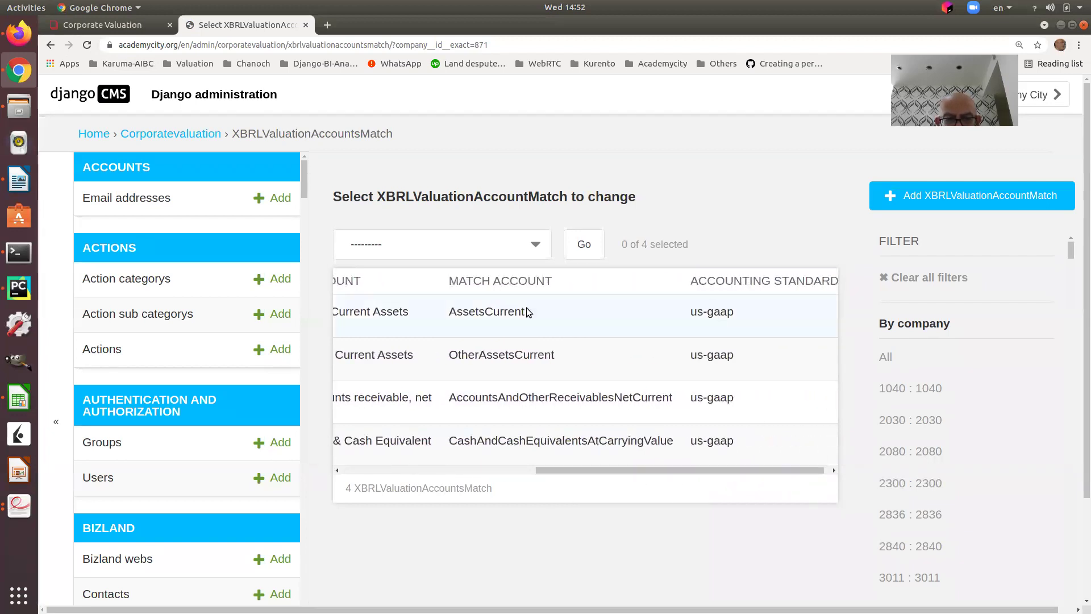
pyautogui.moveTo(452, 308); pyautogui.dragTo(724, 322)
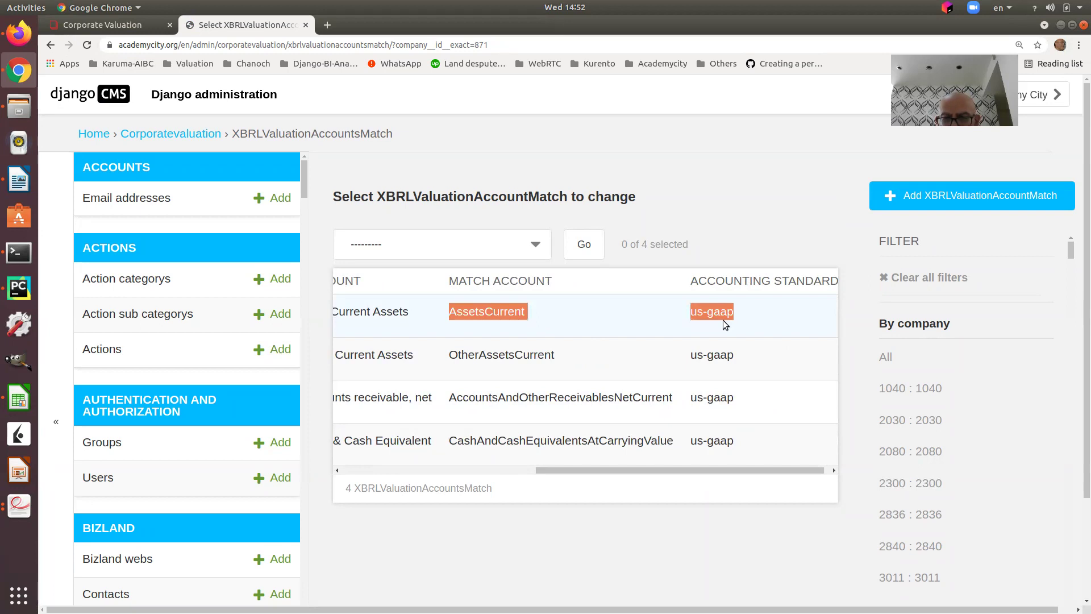
# Inspect the HTML element behind the Total current assets row of the 2020 balance sheet, enlarging the developer tools text to read it
pyautogui.click(113, 26)
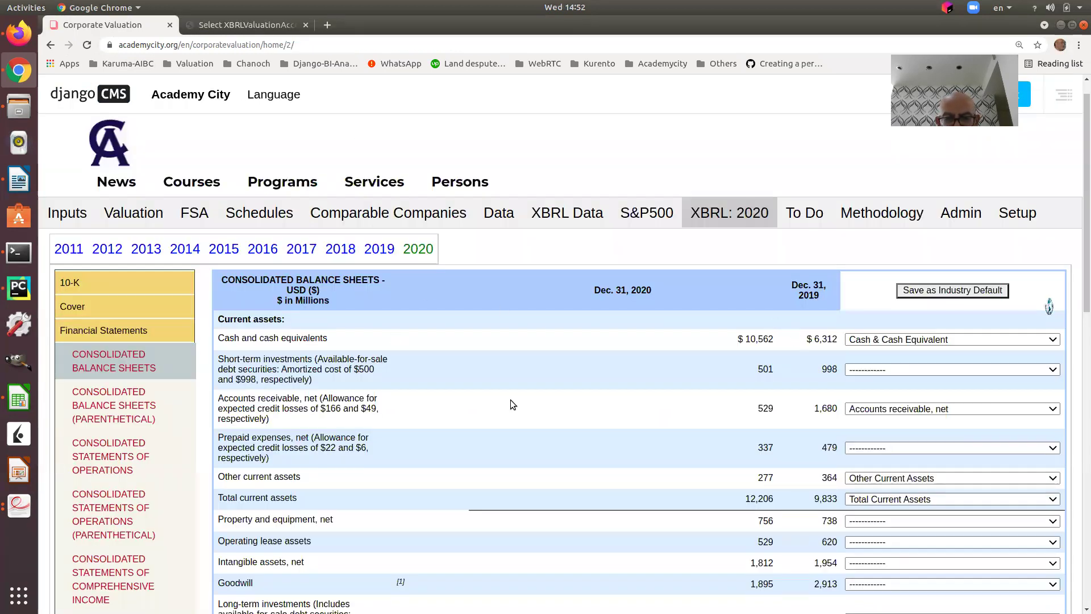
pyautogui.rightClick(271, 502)
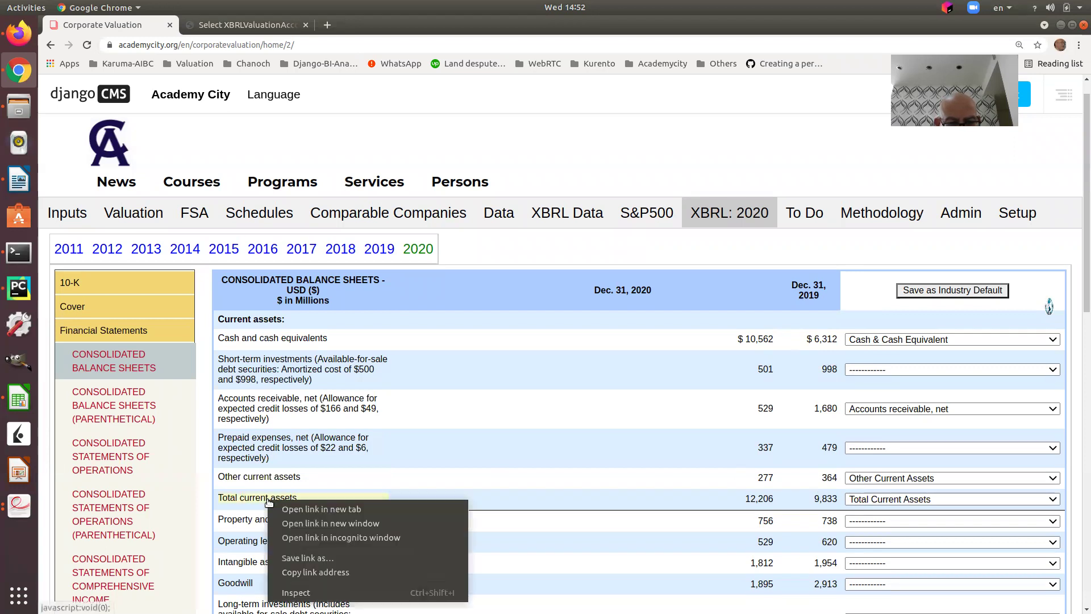
pyautogui.click(319, 591)
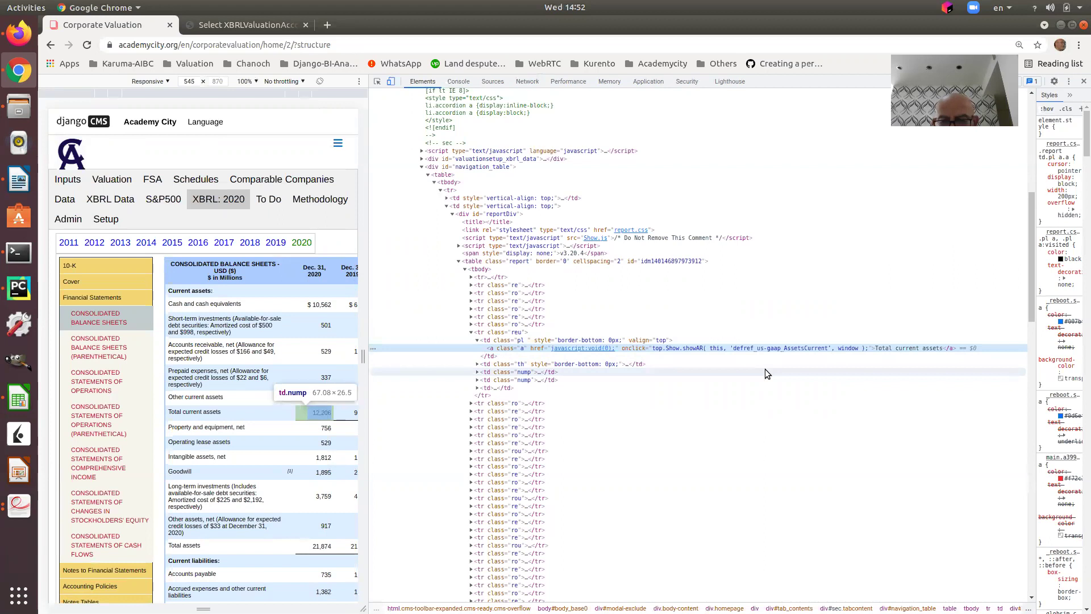
pyautogui.hotkey('ctrl', '+')
pyautogui.hotkey('ctrl', '+')
pyautogui.hotkey('ctrl', '+')
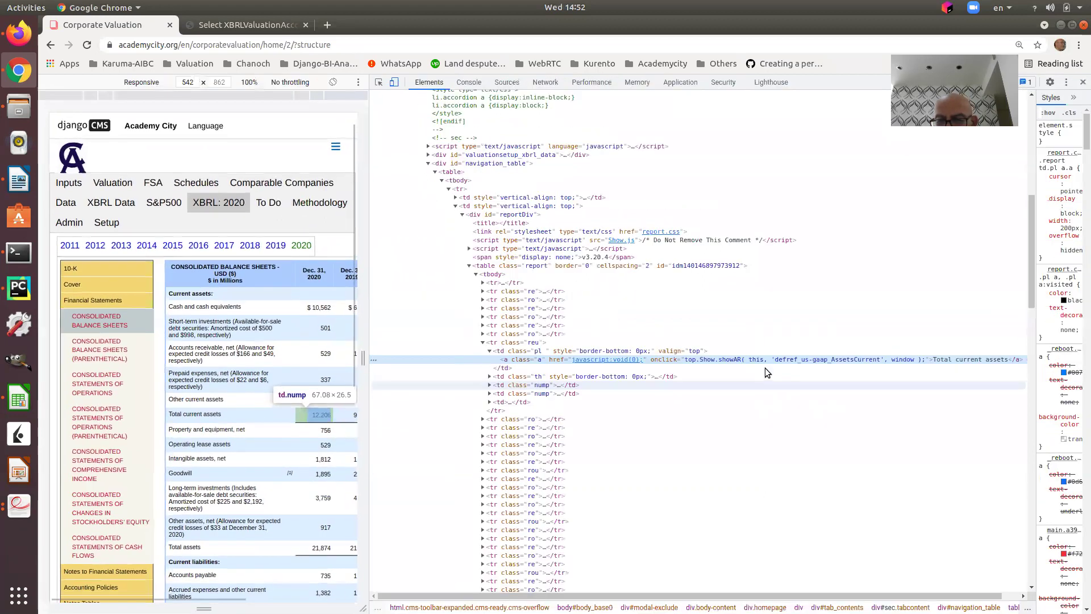
pyautogui.hotkey('ctrl', '+')
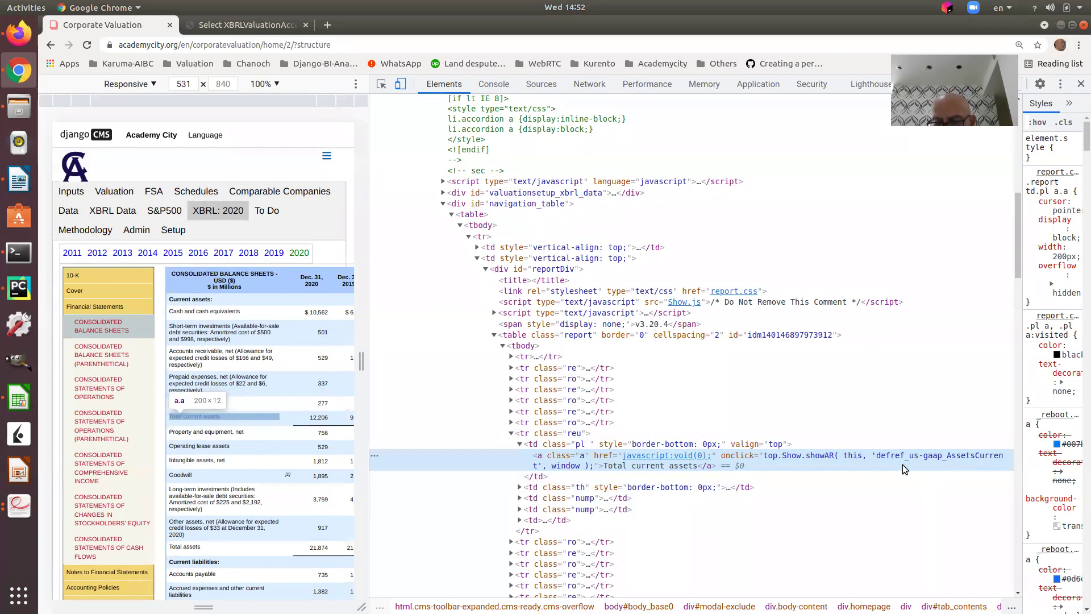
pyautogui.hotkey('ctrl', '-')
pyautogui.hotkey('ctrl', '-')
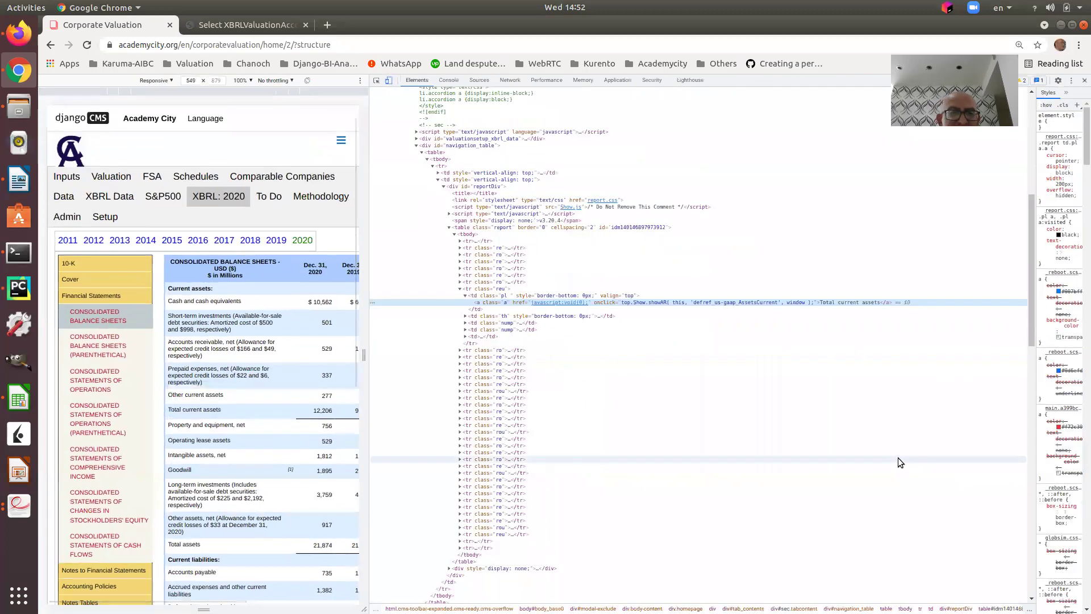
# Compare the inspected element with the saved Total Current Assets match record and close the developer tools
pyautogui.hotkey('ctrl', 'Tab')
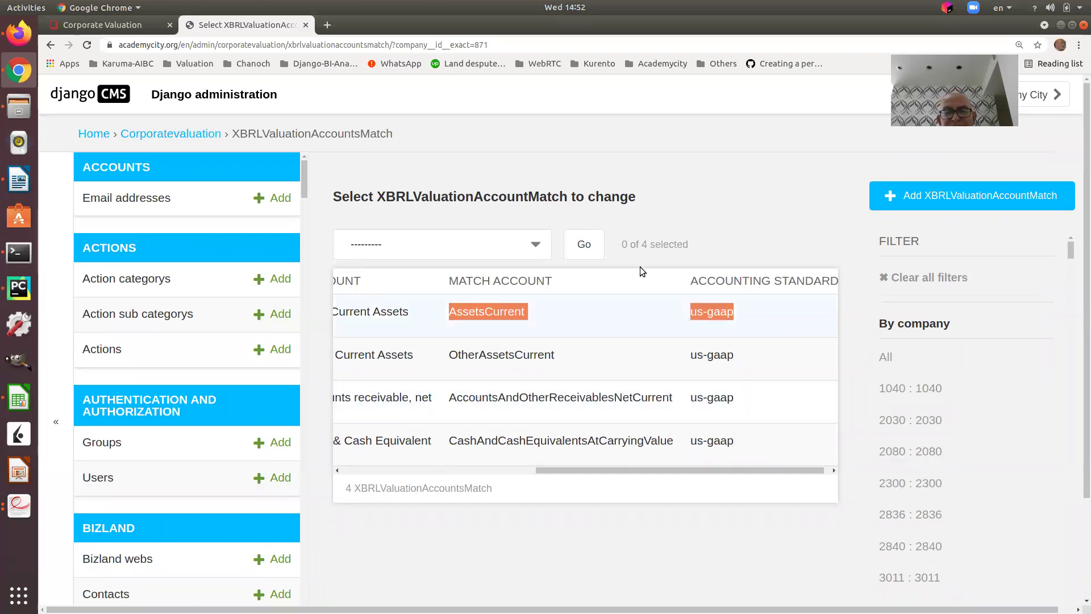
pyautogui.click(142, 26)
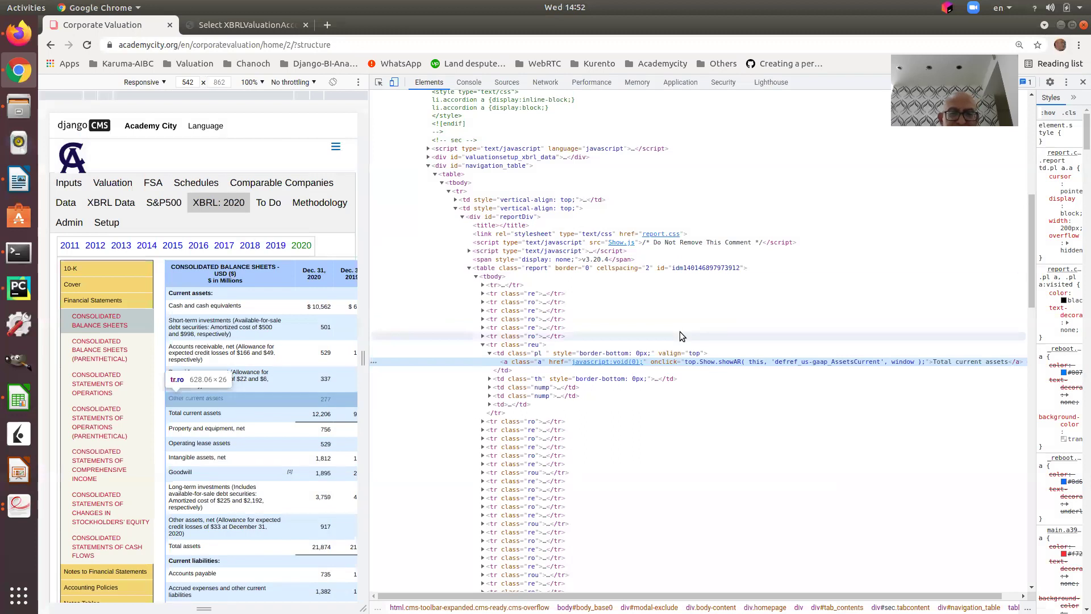
pyautogui.click(1082, 84)
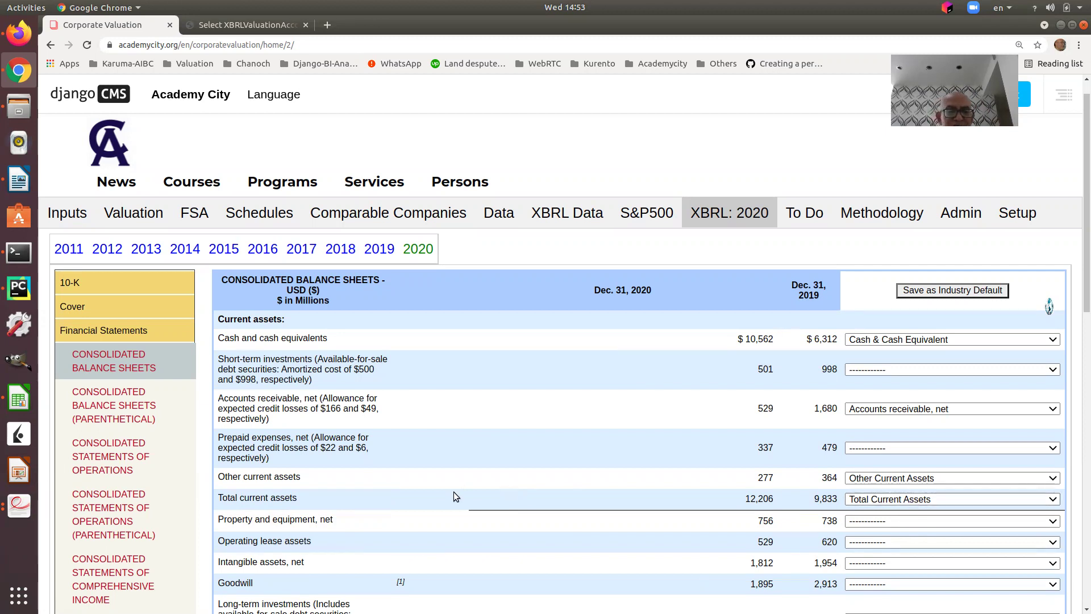
# Return to the match records and highlight the Match Account value of the Total Current Assets record
pyautogui.click(246, 22)
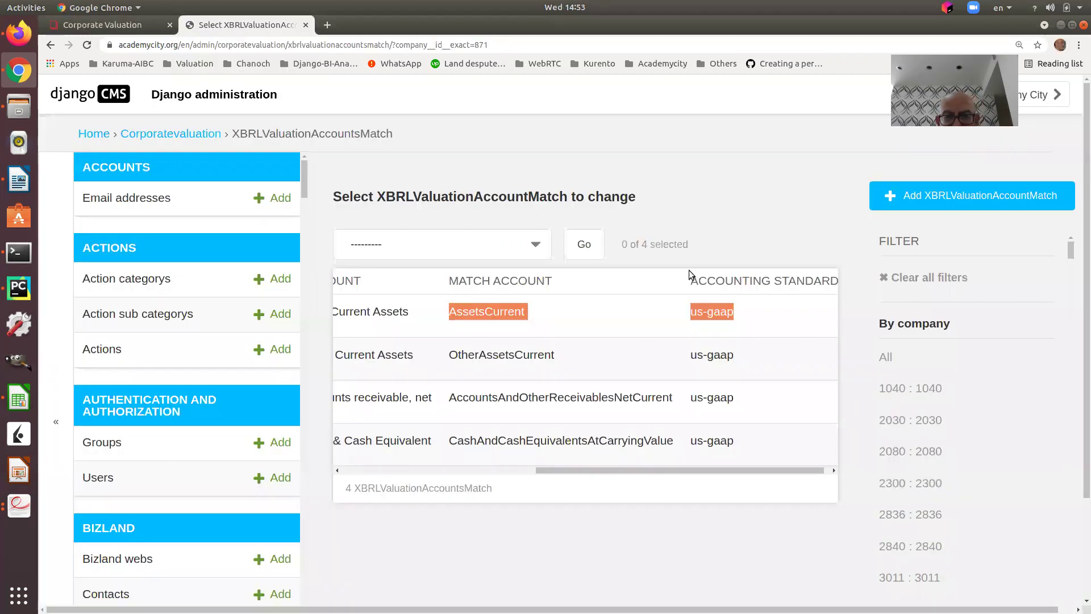
pyautogui.click(483, 311)
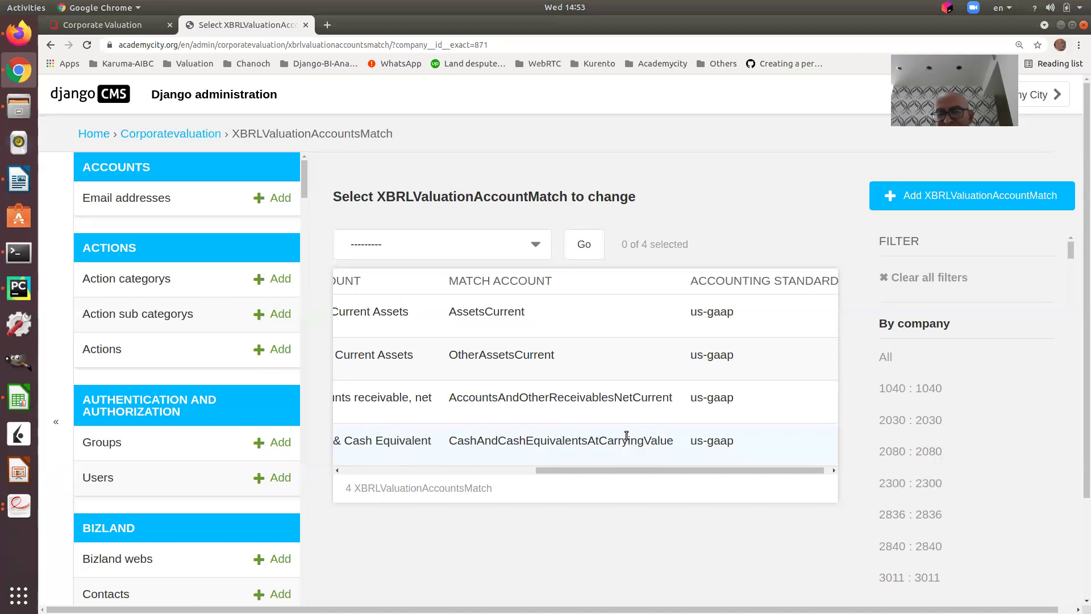
pyautogui.moveTo(526, 312); pyautogui.dragTo(447, 311)
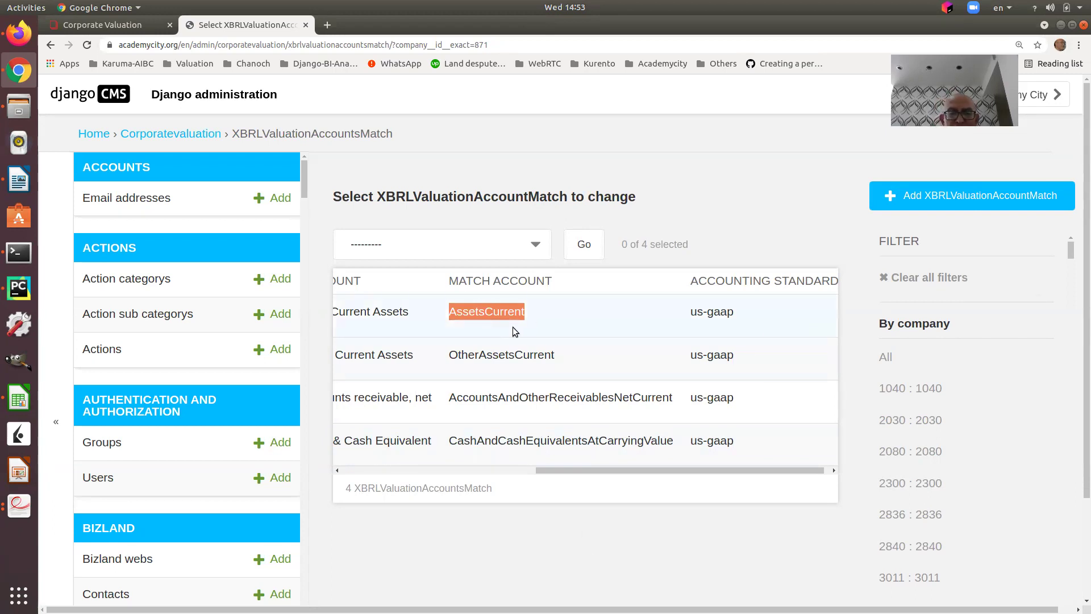
# Match the balance sheet's Property and equipment, net row to the Property, plant and equipment, net account
pyautogui.click(108, 25)
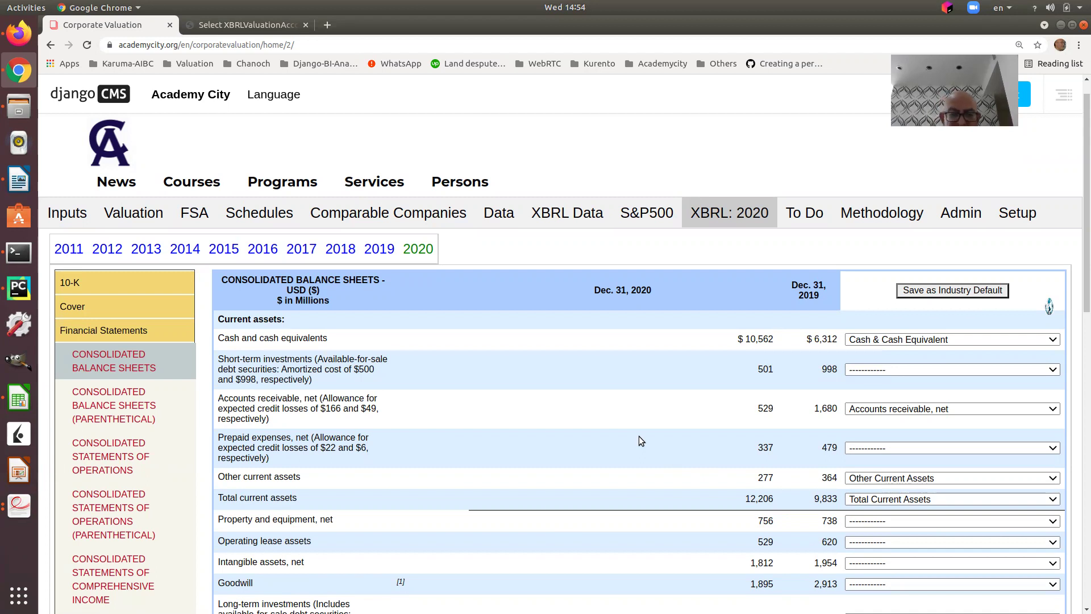
pyautogui.scroll(-3, 693, 363)
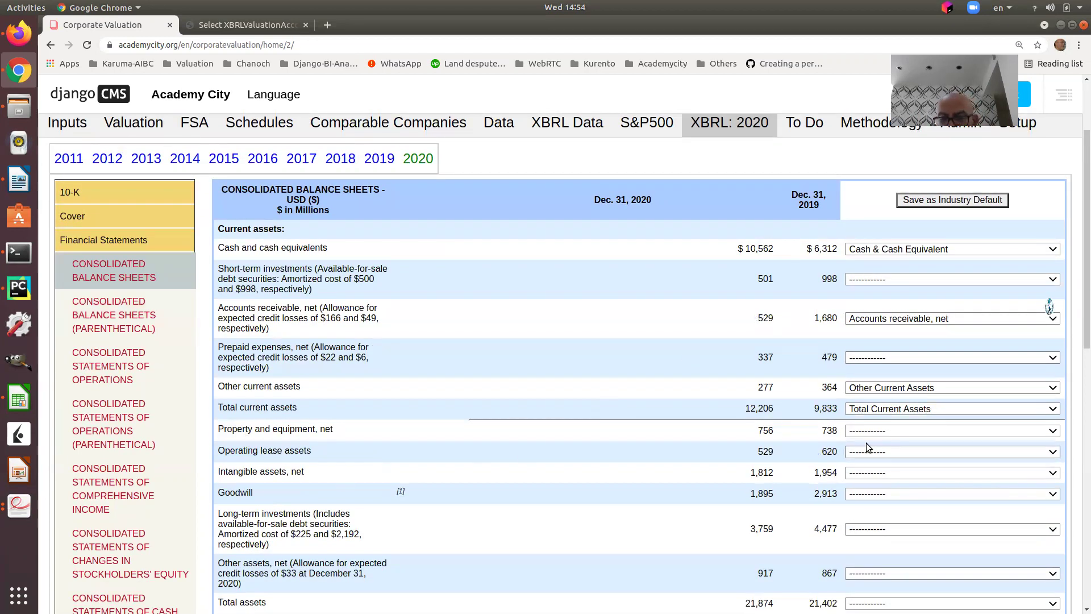
pyautogui.click(885, 431)
pyautogui.scroll(-1, 926, 257)
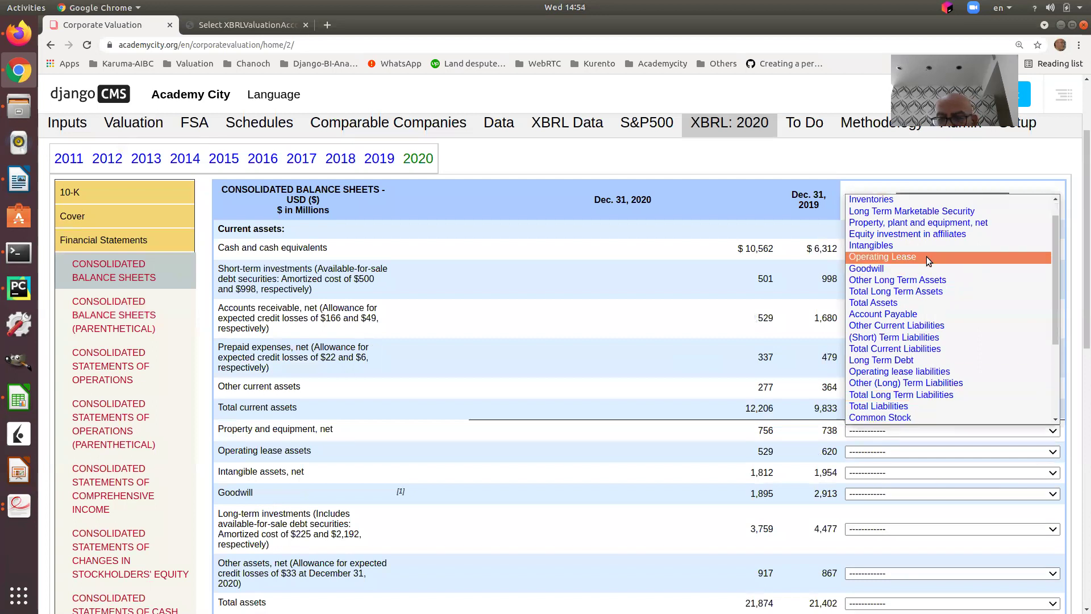
pyautogui.scroll(1, 935, 253)
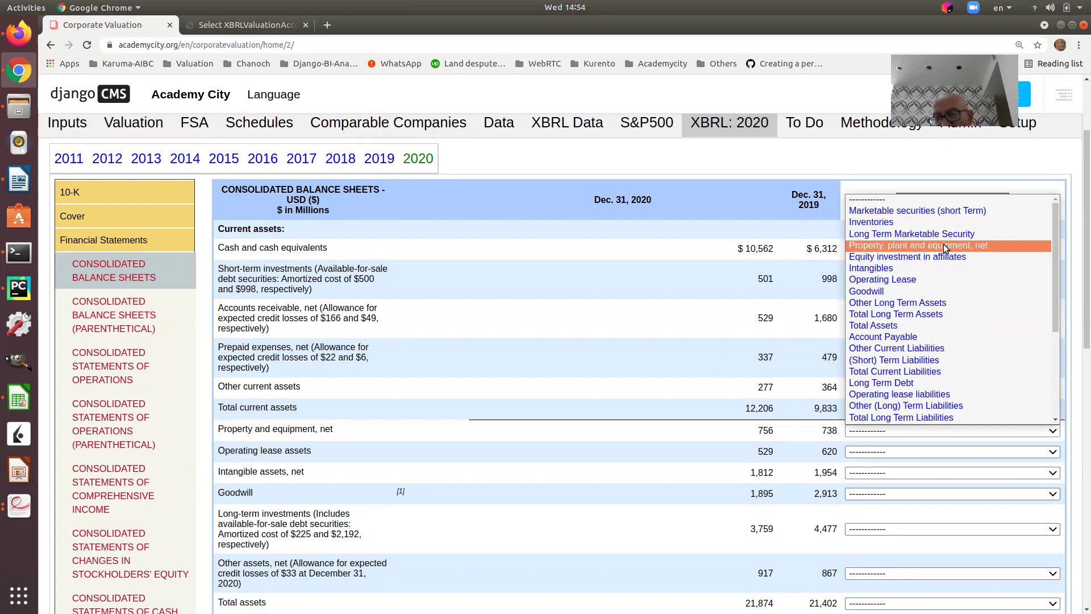
pyautogui.click(945, 248)
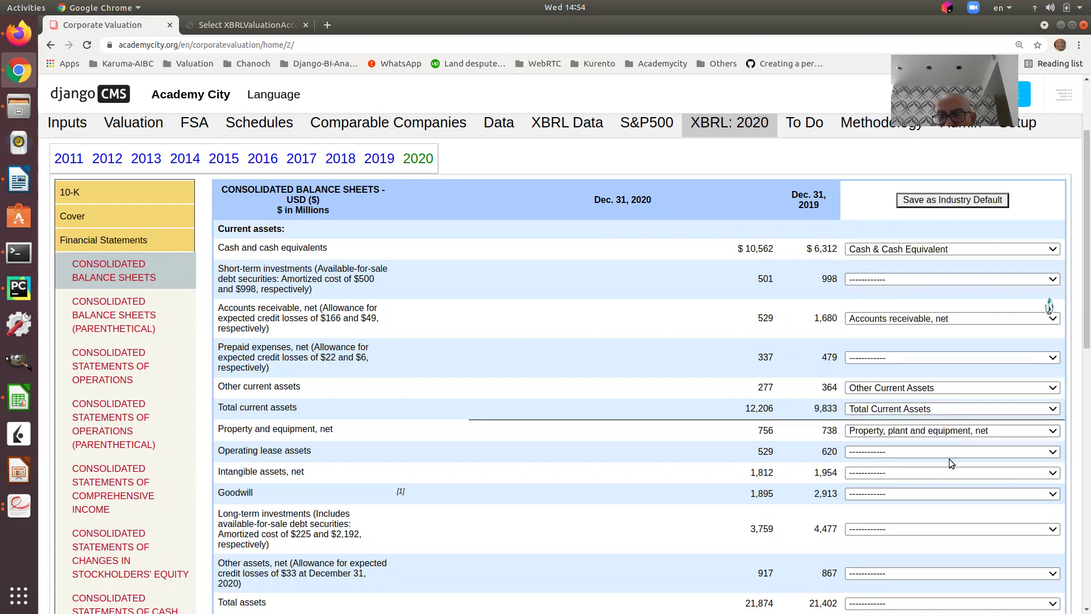
# Reload the match records to check the Property, plant and equipment, net entry, and return to the balance sheet
pyautogui.click(255, 25)
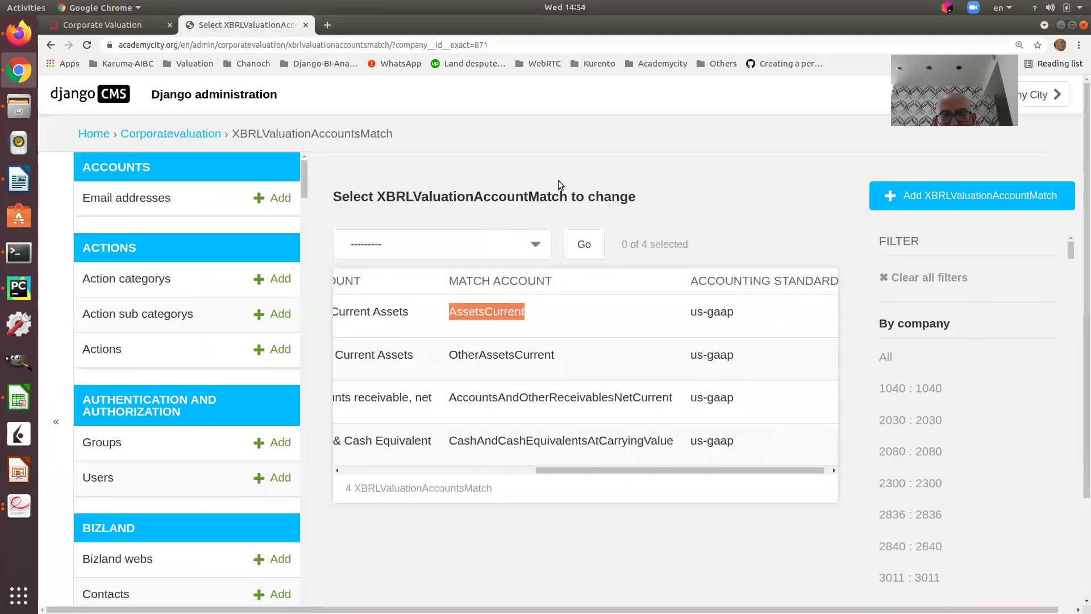
pyautogui.click(87, 44)
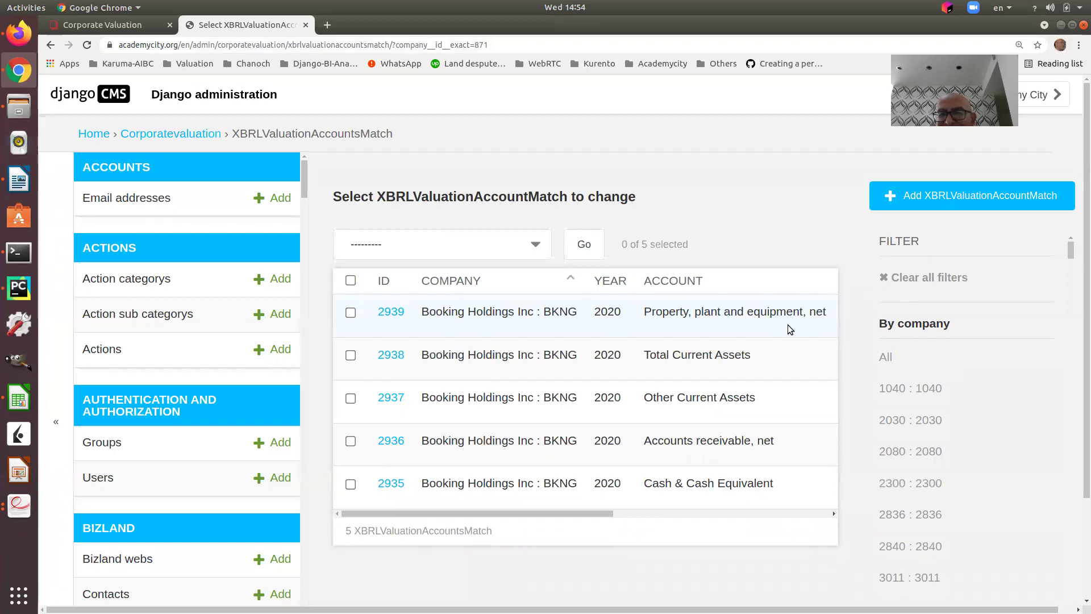
pyautogui.click(123, 30)
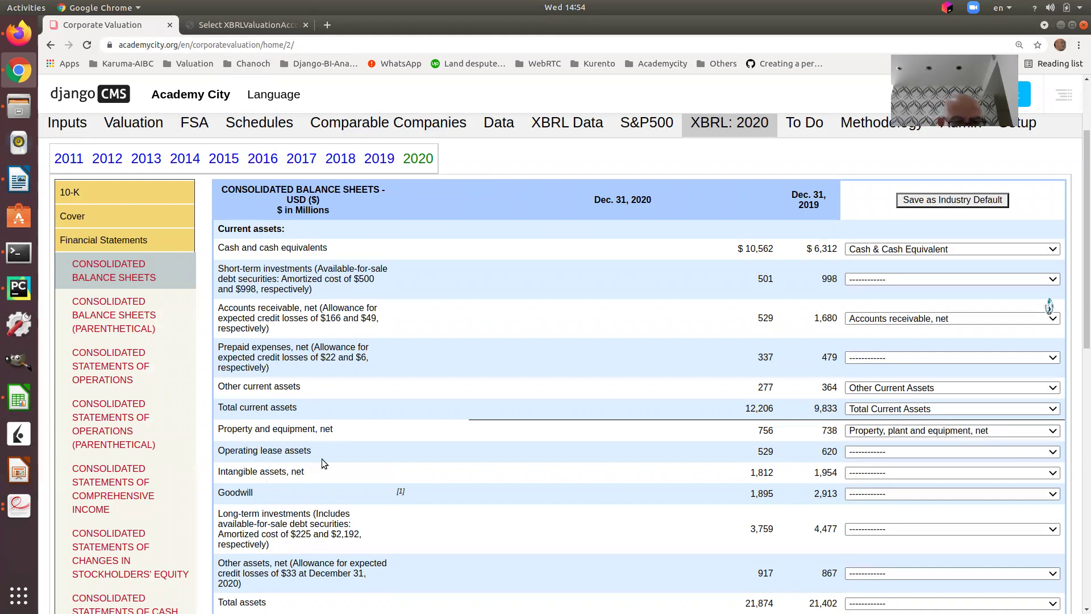
# Match the Operating lease assets row of the balance sheet to the Operating Lease account
pyautogui.scroll(-2, 322, 460)
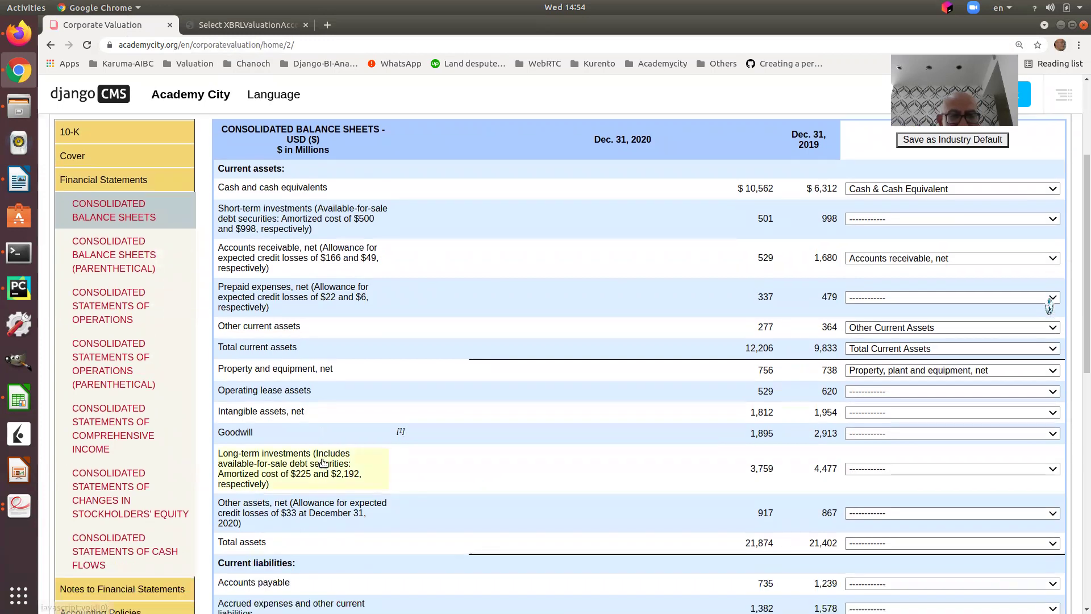
pyautogui.scroll(1, 274, 429)
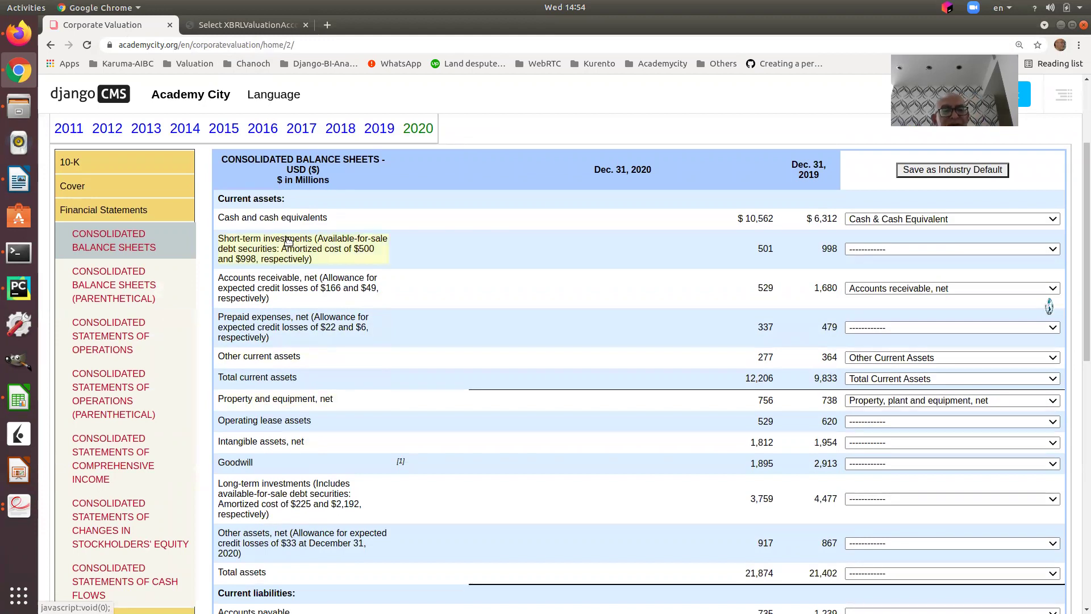
pyautogui.scroll(-2, 331, 350)
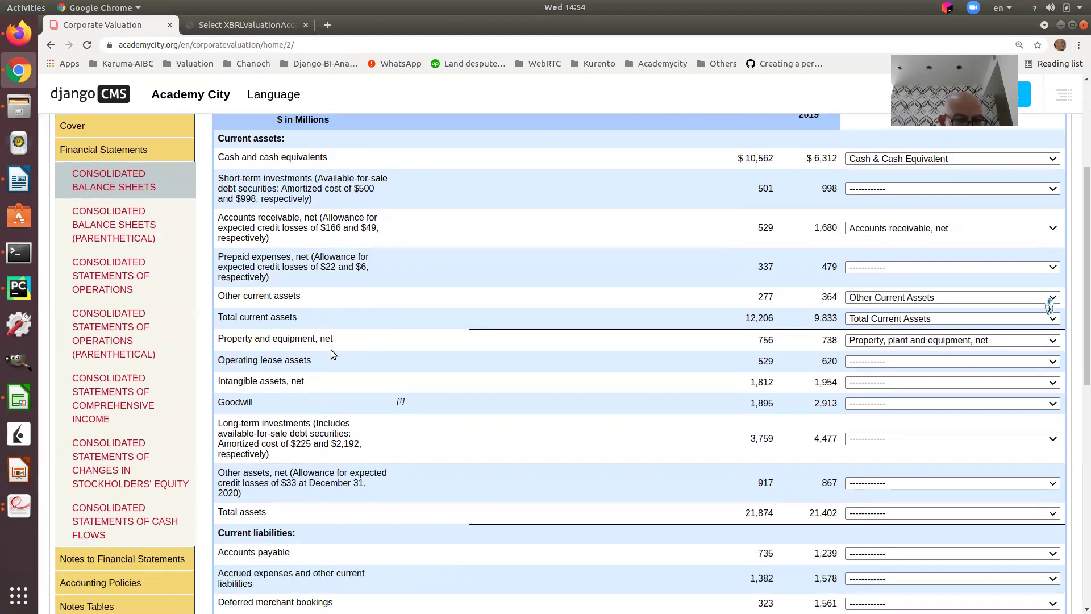
pyautogui.scroll(2, 330, 349)
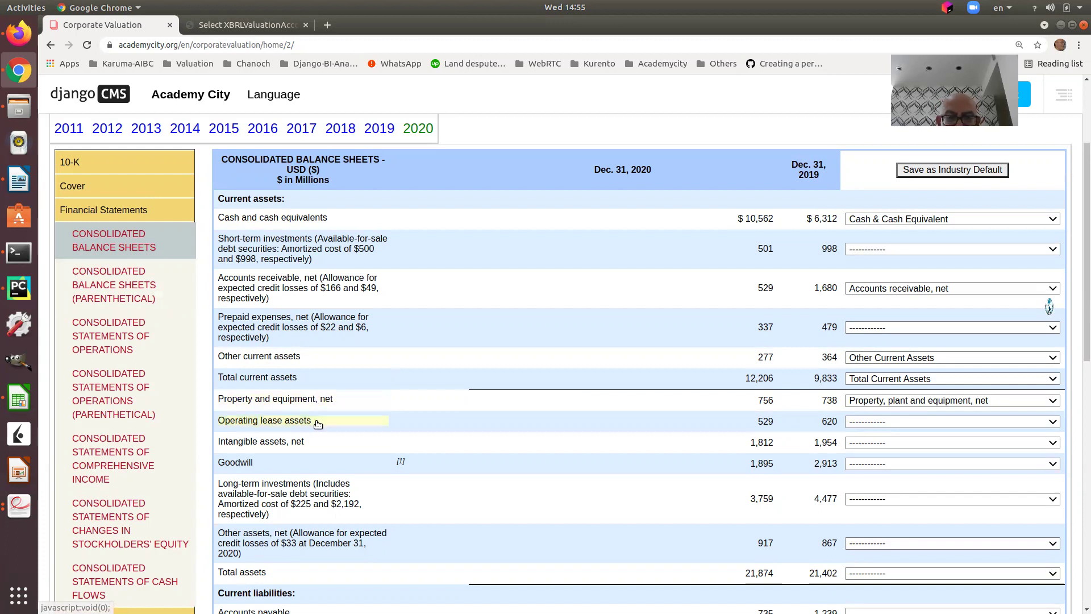
pyautogui.click(987, 421)
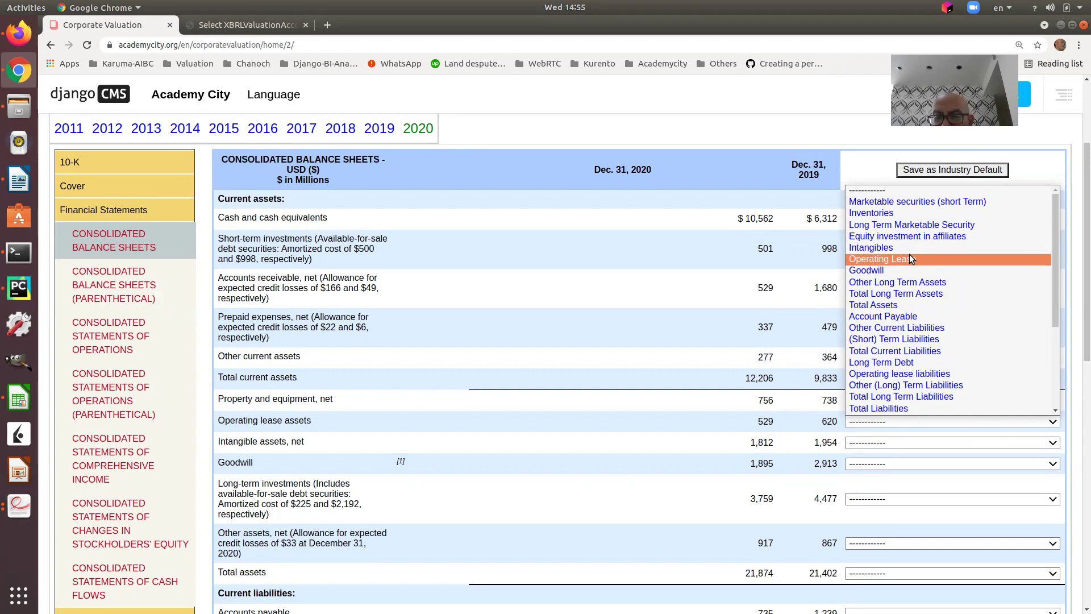
pyautogui.click(944, 260)
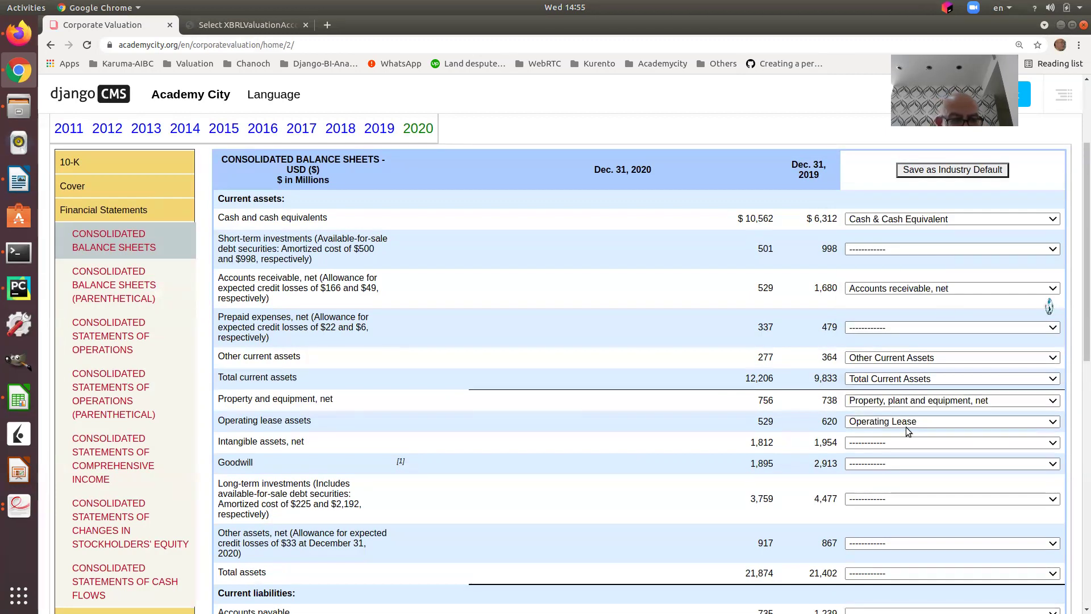
# Match the Intangible assets, net row to the Intangibles account and the Goodwill row to the Goodwill account
pyautogui.click(878, 443)
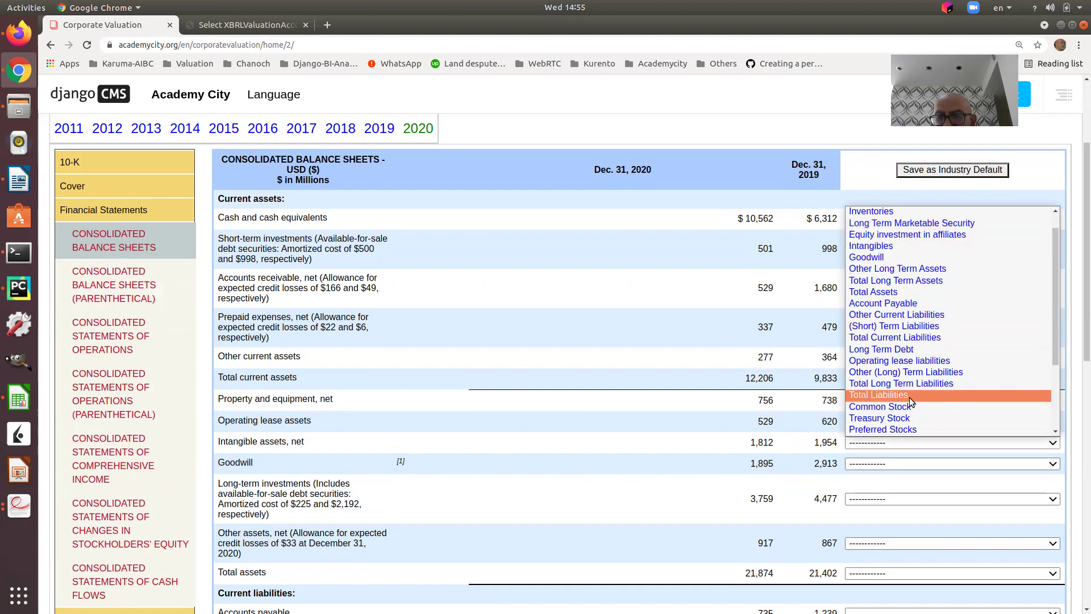
pyautogui.click(891, 246)
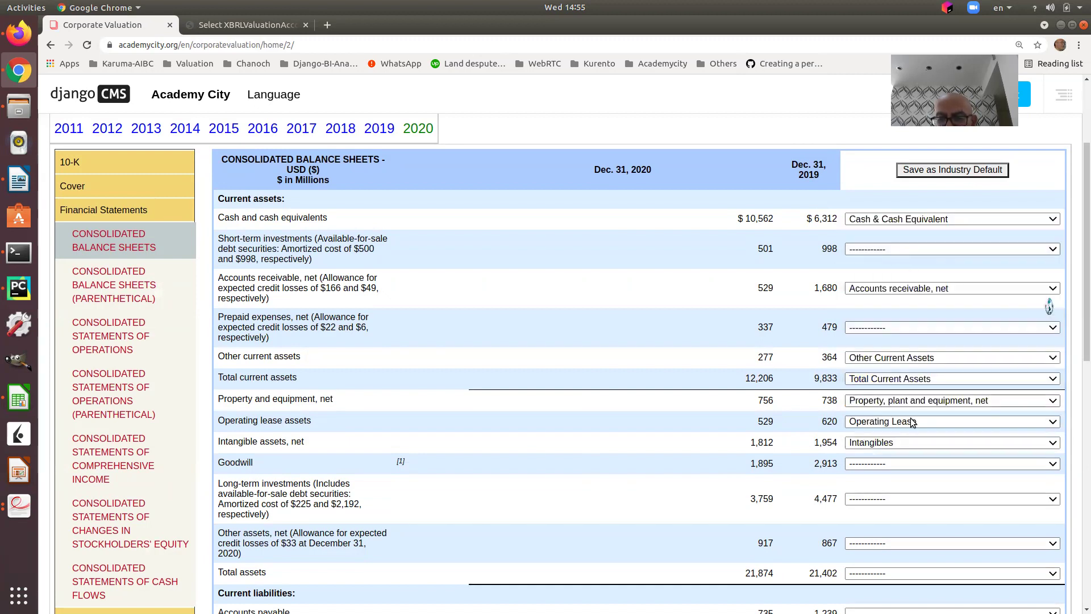
pyautogui.click(902, 462)
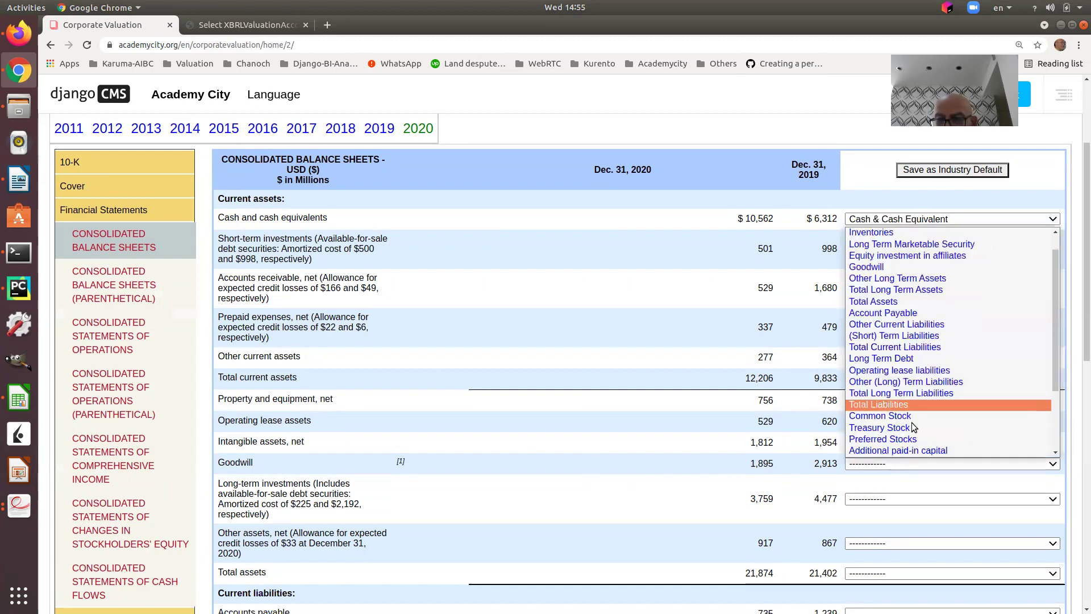
pyautogui.click(893, 266)
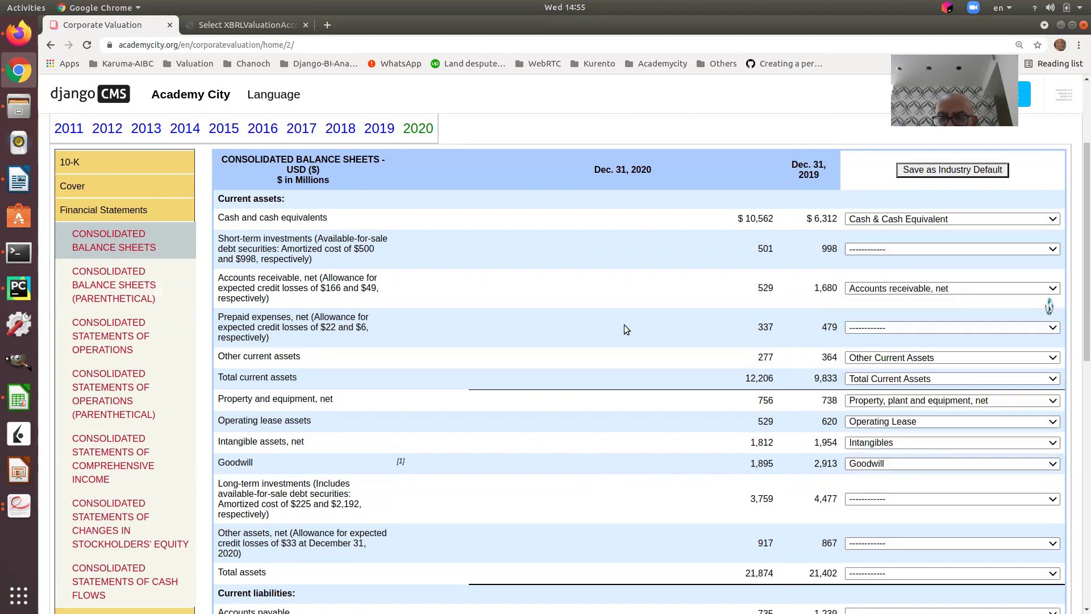
# Match the Other assets, net row to the Other Long Term Assets account and the Total assets row to the Total Assets account
pyautogui.scroll(-5, 624, 325)
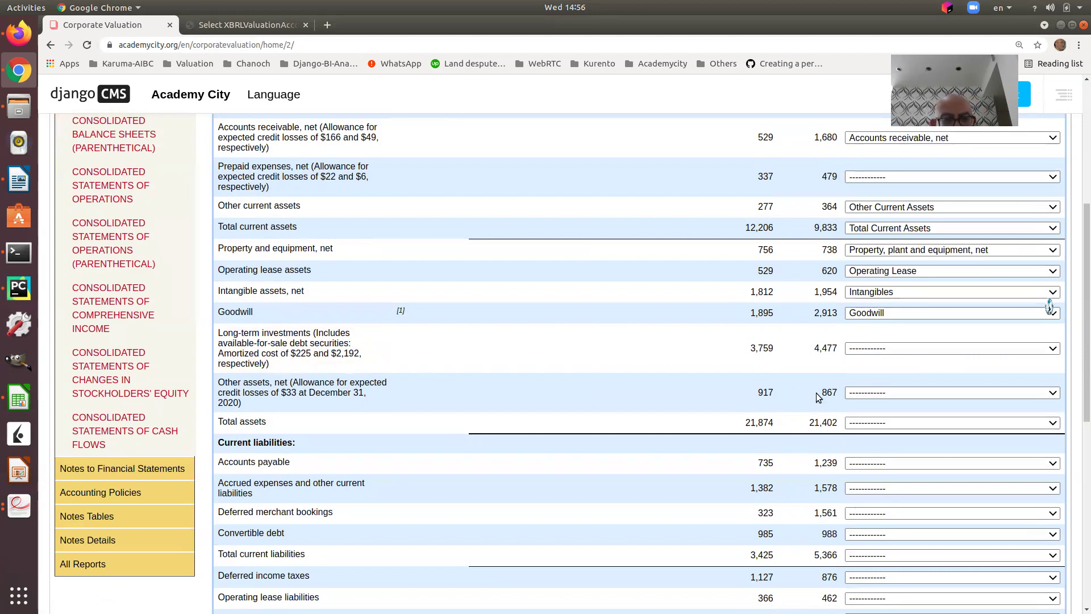
pyautogui.click(906, 350)
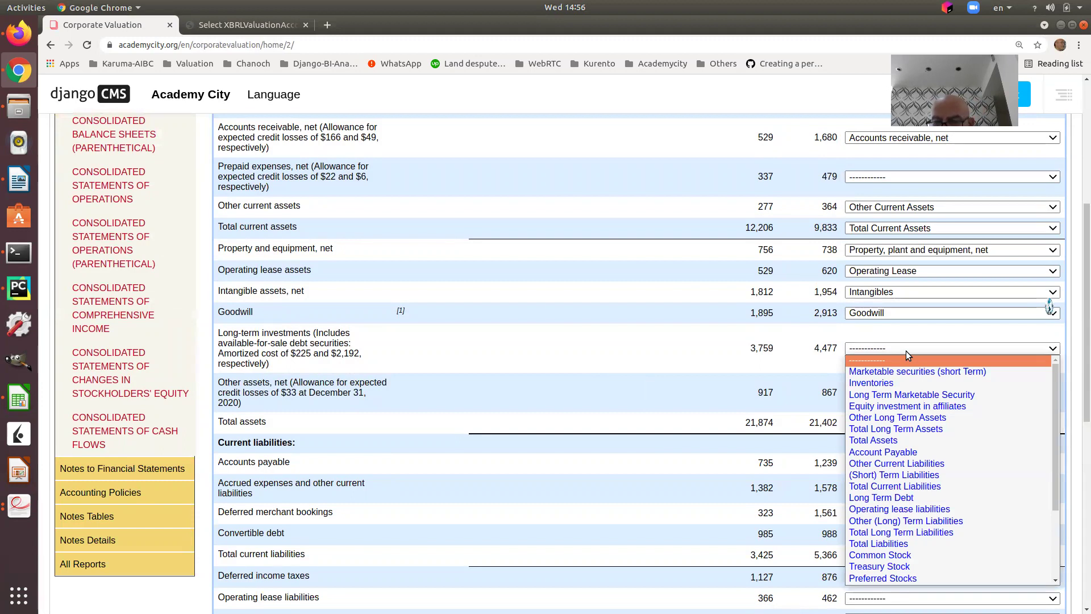
pyautogui.click(905, 350)
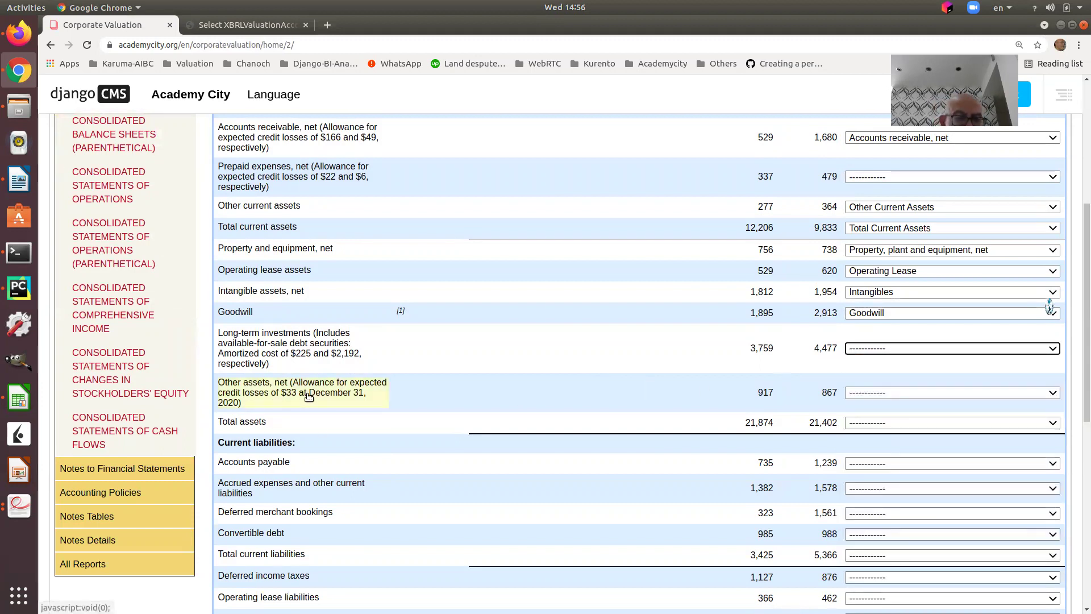
pyautogui.click(875, 398)
pyautogui.scroll(-1, 894, 370)
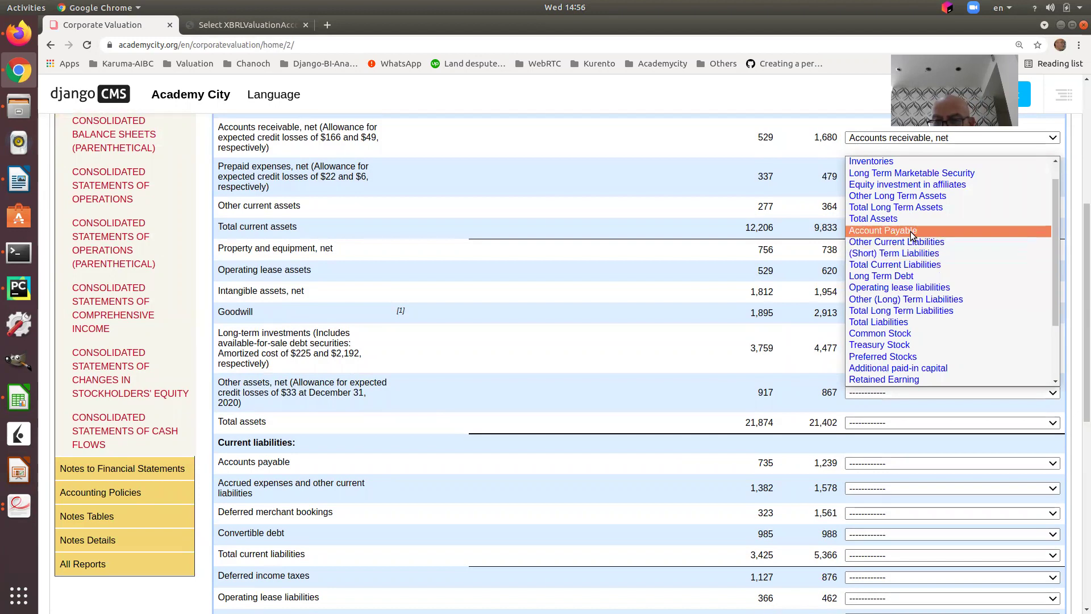
pyautogui.click(945, 199)
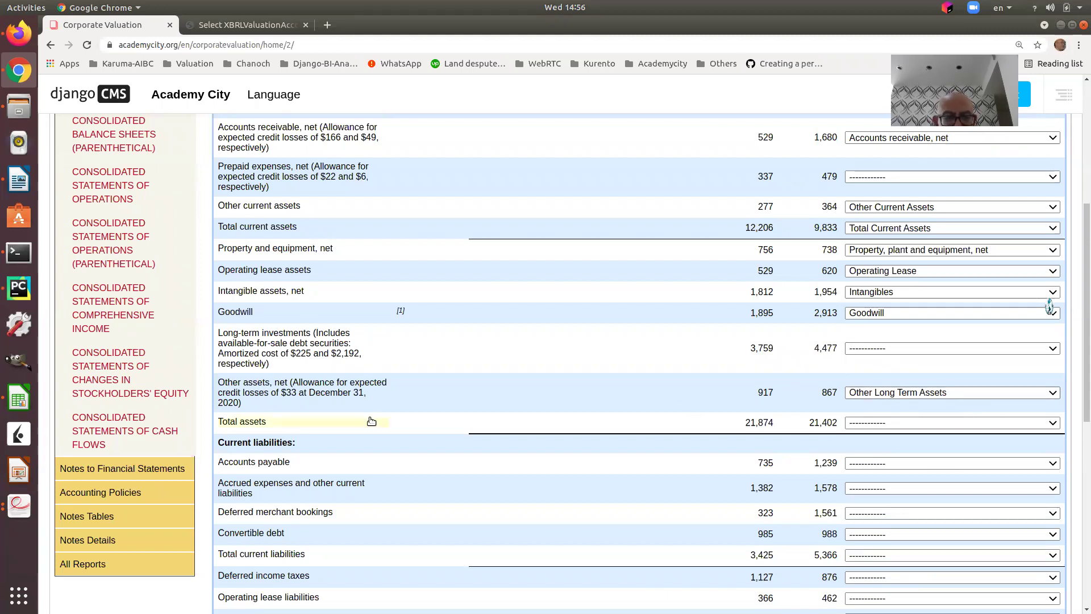
pyautogui.click(941, 425)
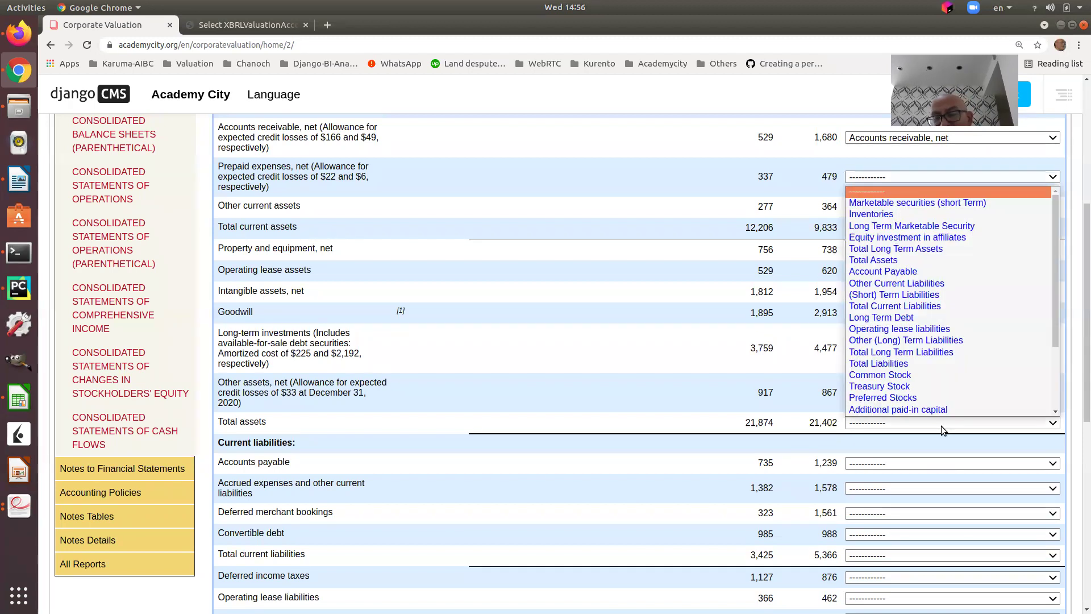
pyautogui.click(903, 260)
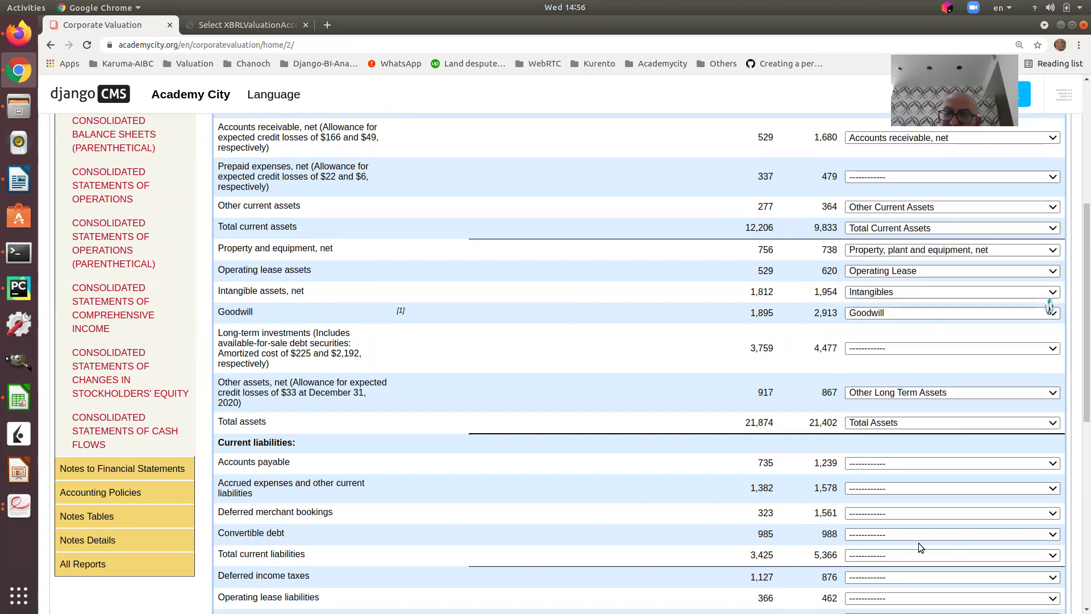
# Match the Accounts payable row to the Account Payable account and the Total current liabilities row to the Total Current Liabilities account
pyautogui.scroll(-2, 920, 540)
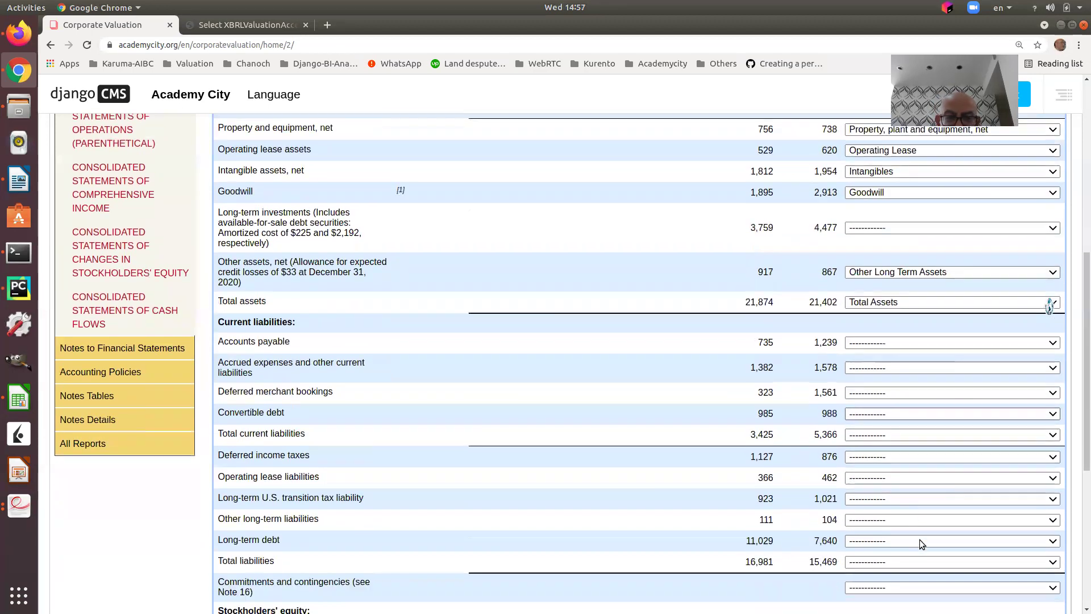
pyautogui.scroll(-1, 919, 539)
pyautogui.scroll(-3, 919, 540)
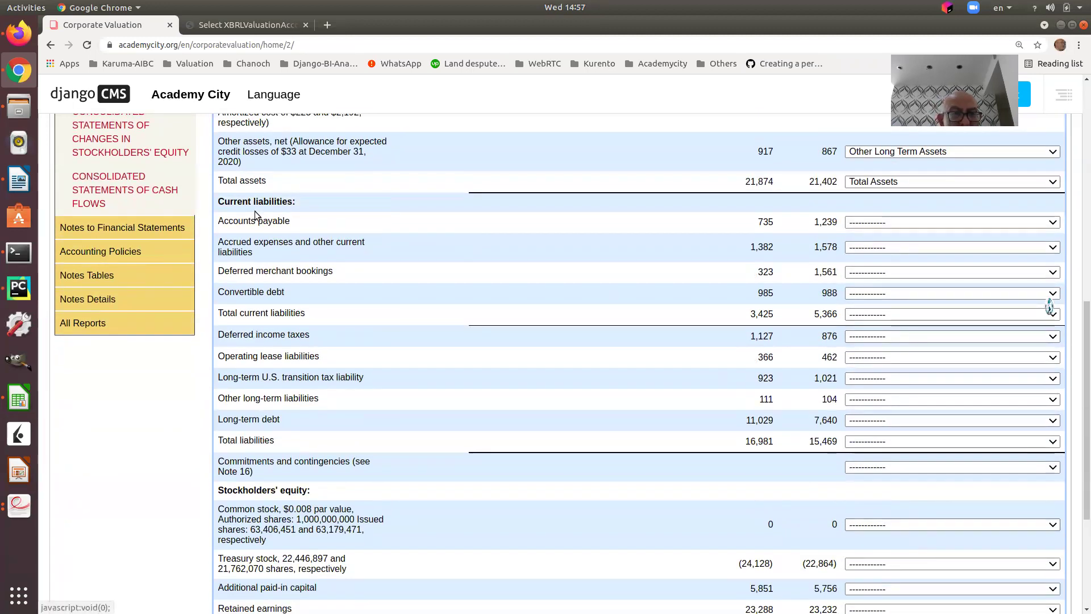
pyautogui.click(903, 223)
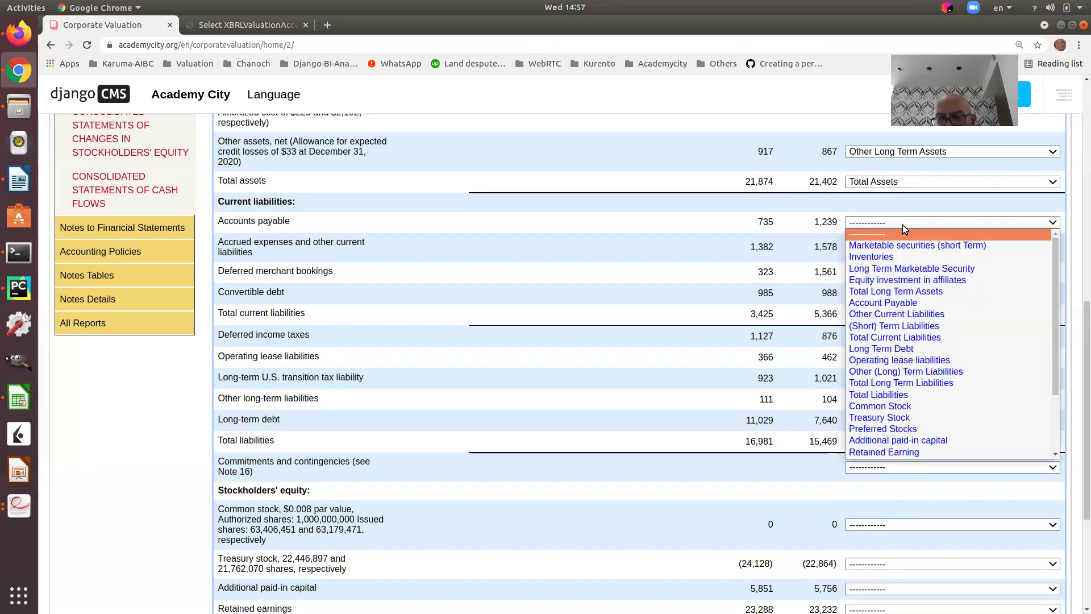
pyautogui.click(911, 308)
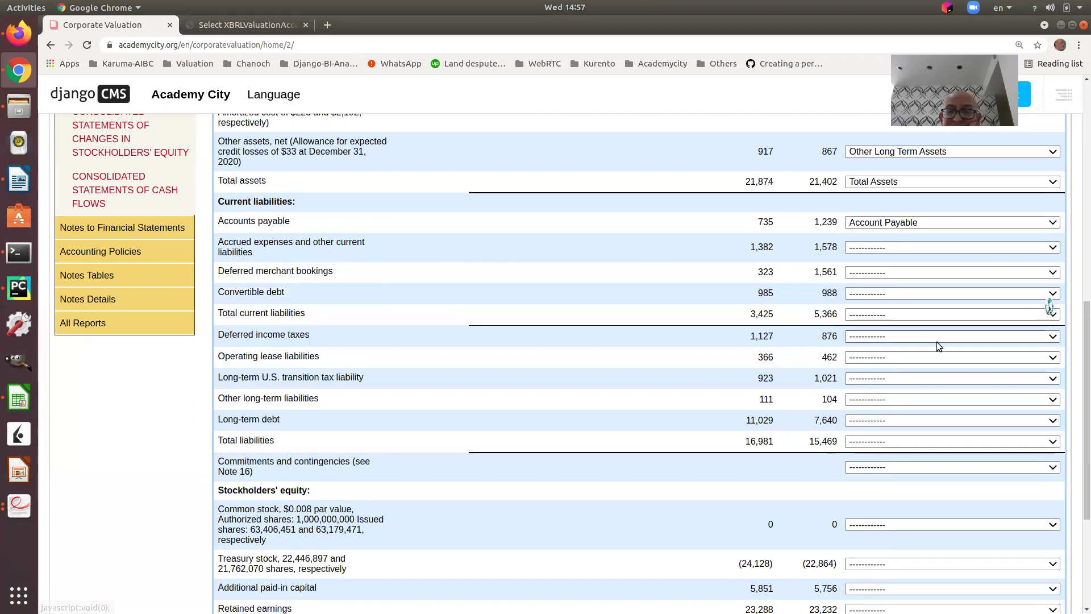
pyautogui.click(938, 314)
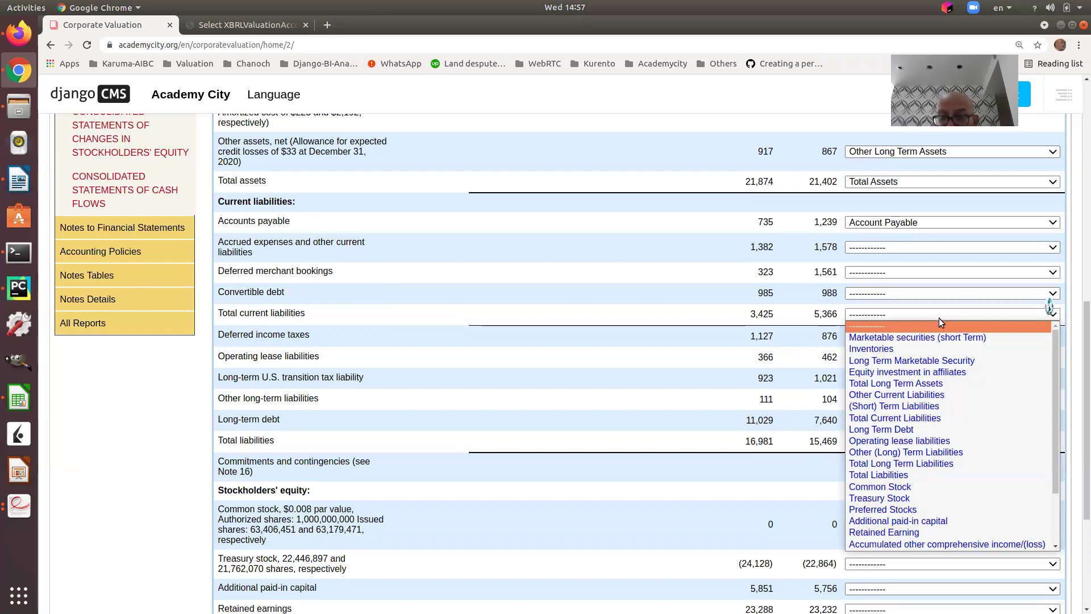
pyautogui.click(939, 420)
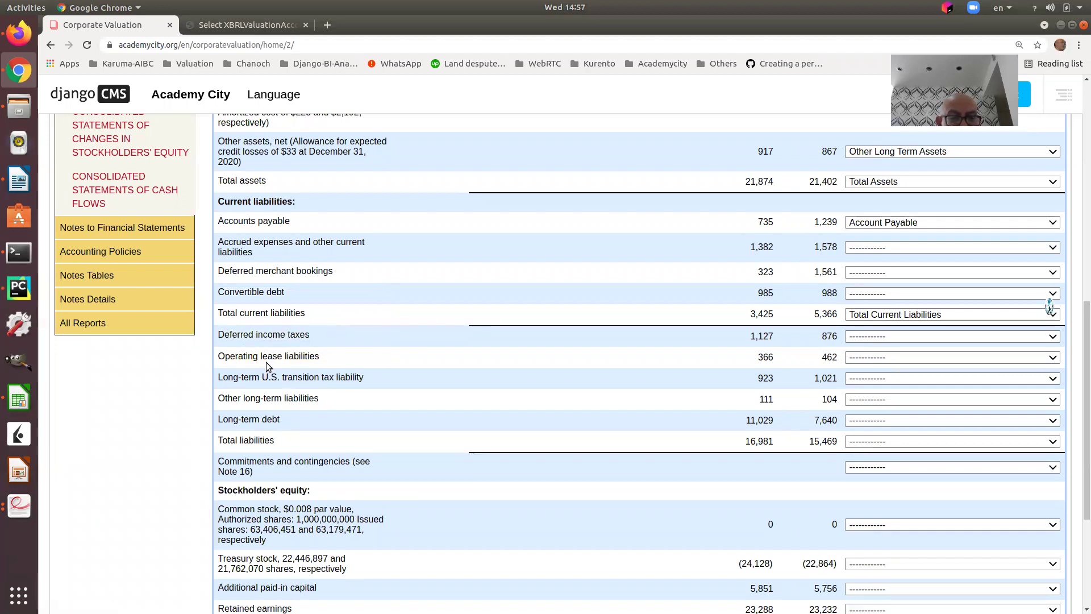
# Compare with the Operating lease assets row, and match the Operating lease liabilities row to the Operating lease liabilities account
pyautogui.scroll(5, 284, 360)
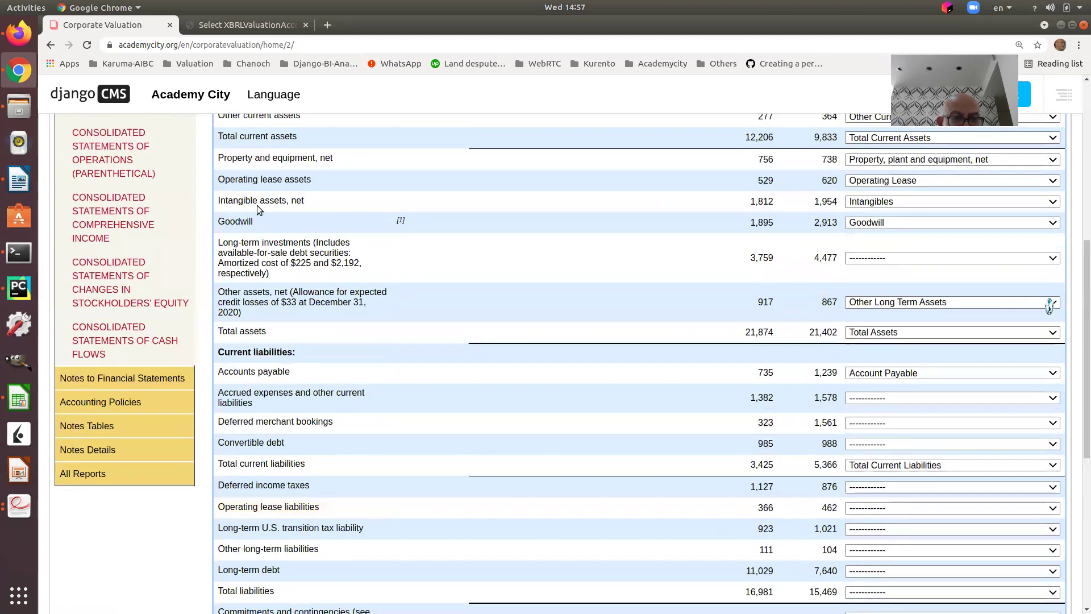
pyautogui.scroll(2, 257, 206)
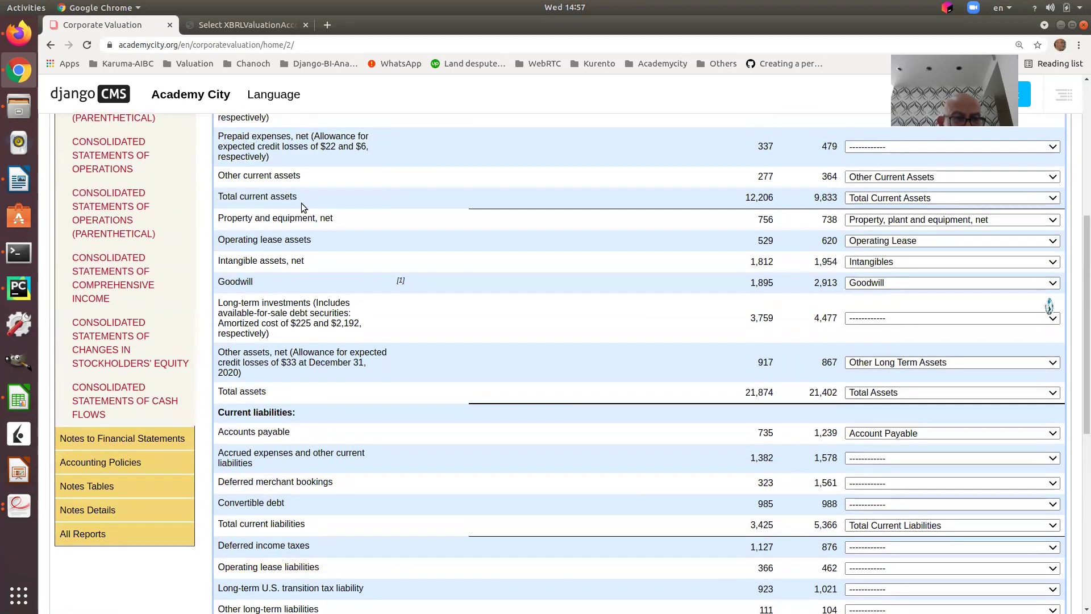
pyautogui.scroll(3, 301, 205)
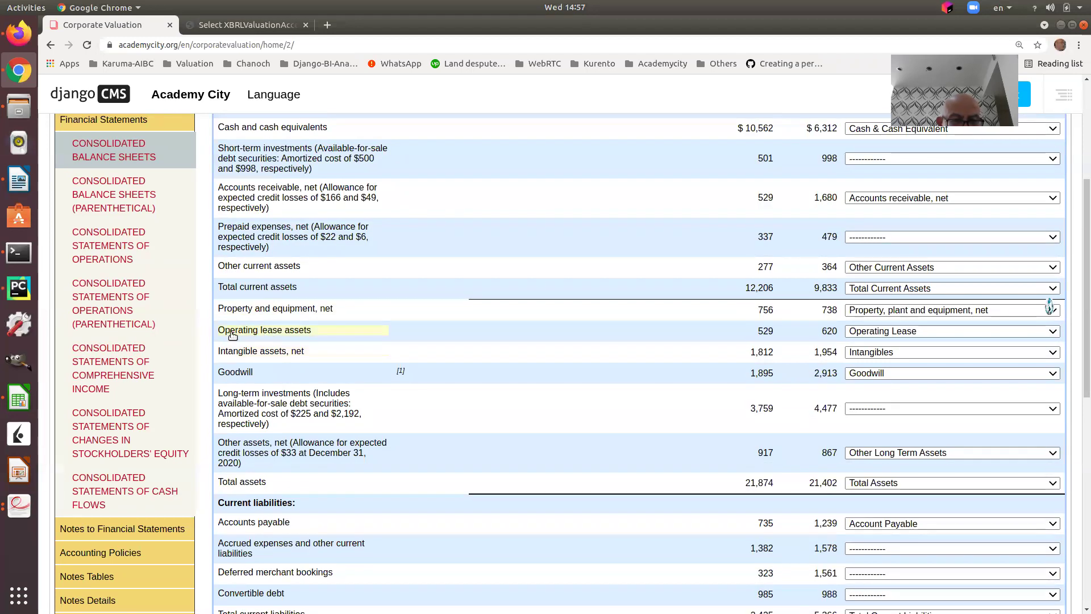
pyautogui.scroll(-9, 327, 353)
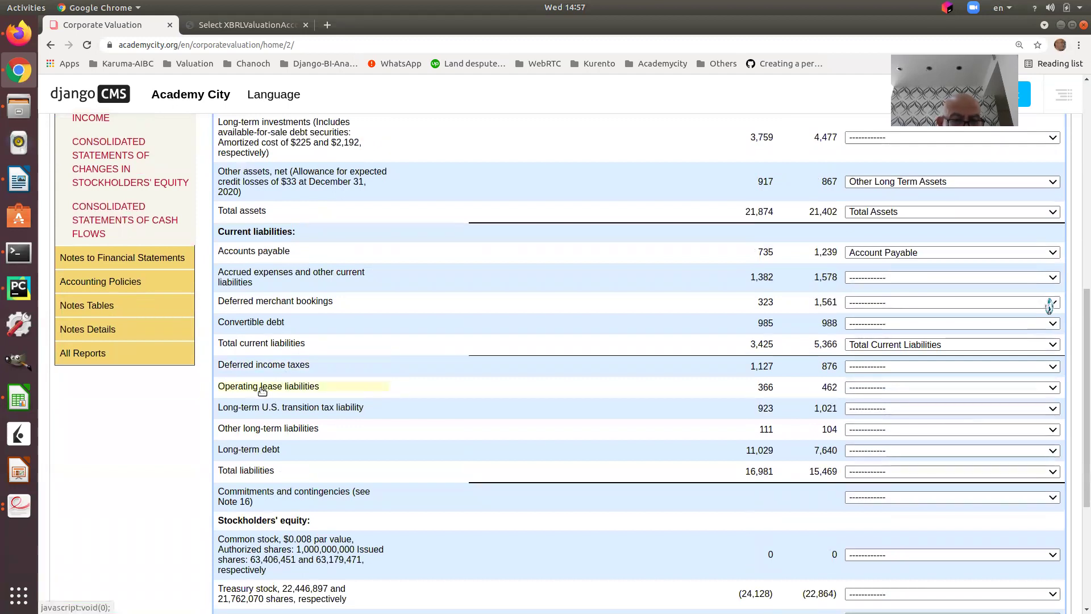
pyautogui.click(908, 387)
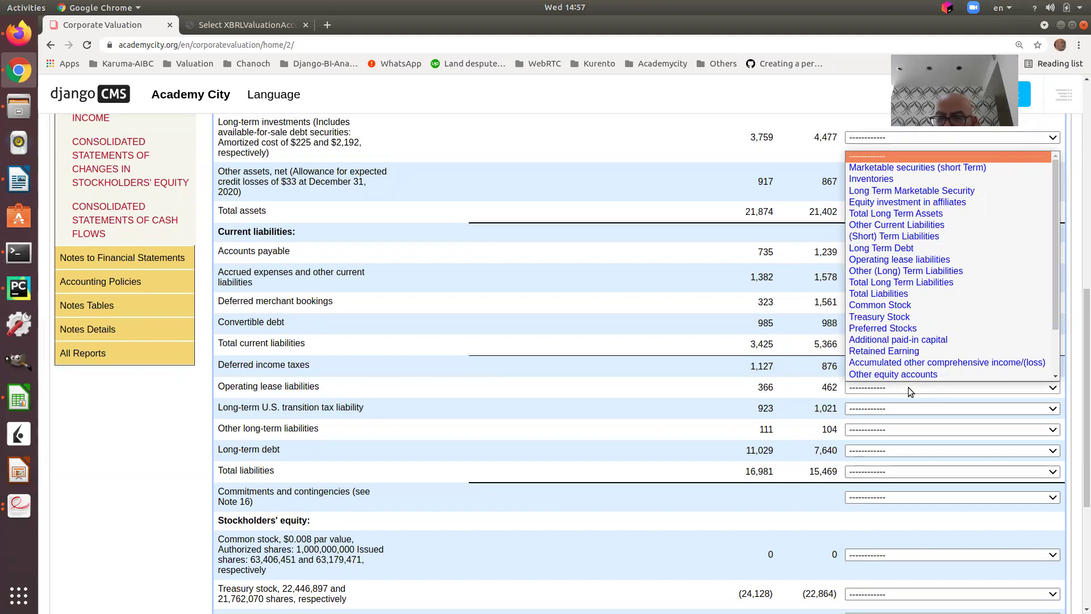
pyautogui.scroll(-1, 910, 363)
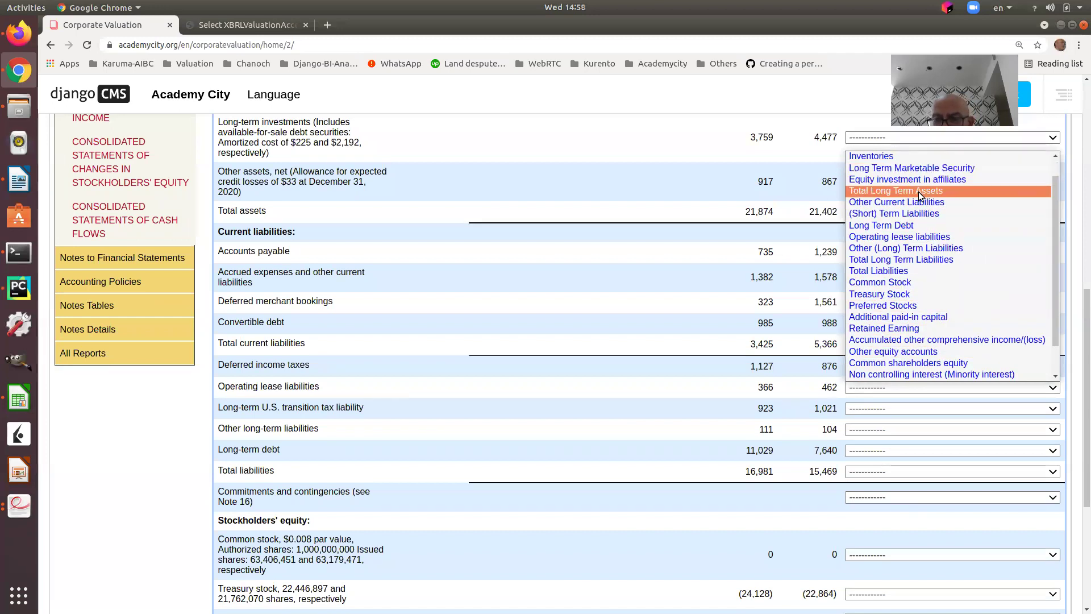
pyautogui.click(948, 236)
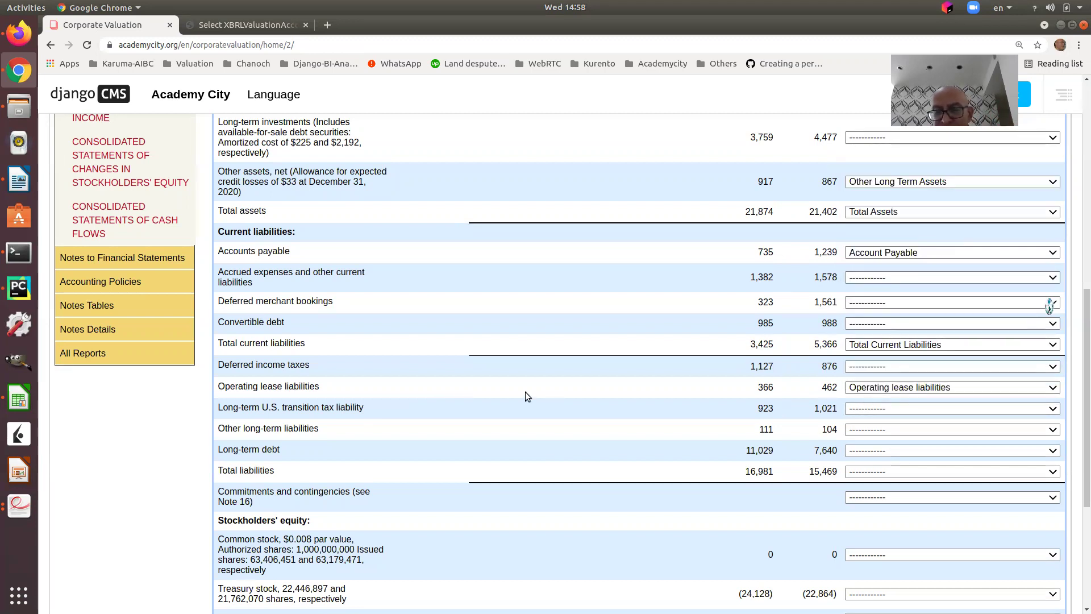
# Reload the match records to check the saved Booking Holdings 2020 accounts, and return to the balance sheet
pyautogui.click(231, 26)
pyautogui.click(87, 45)
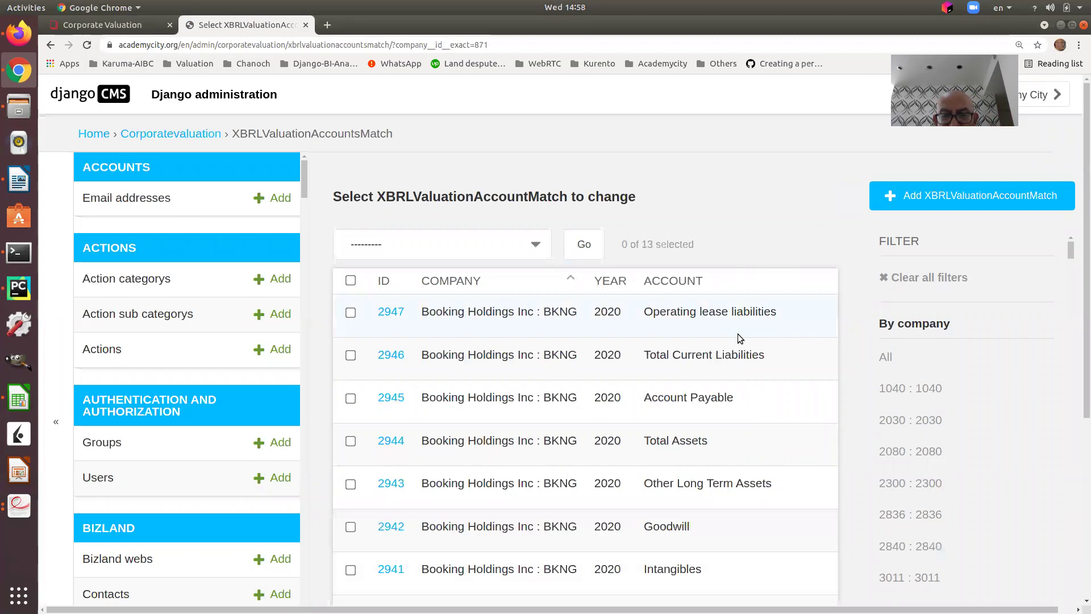
pyautogui.scroll(-5, 661, 432)
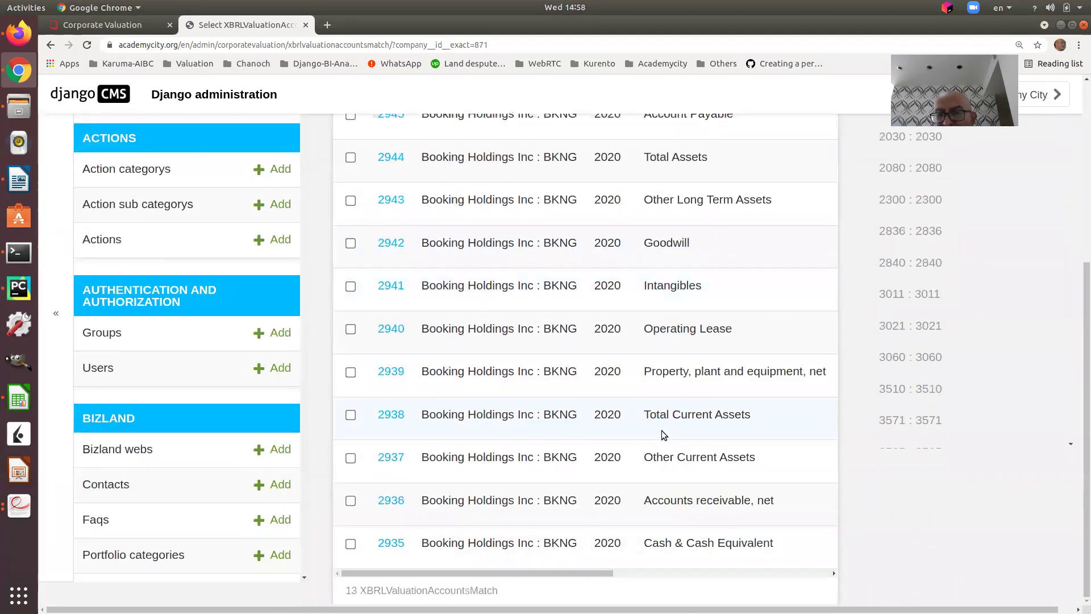
pyautogui.scroll(5, 661, 430)
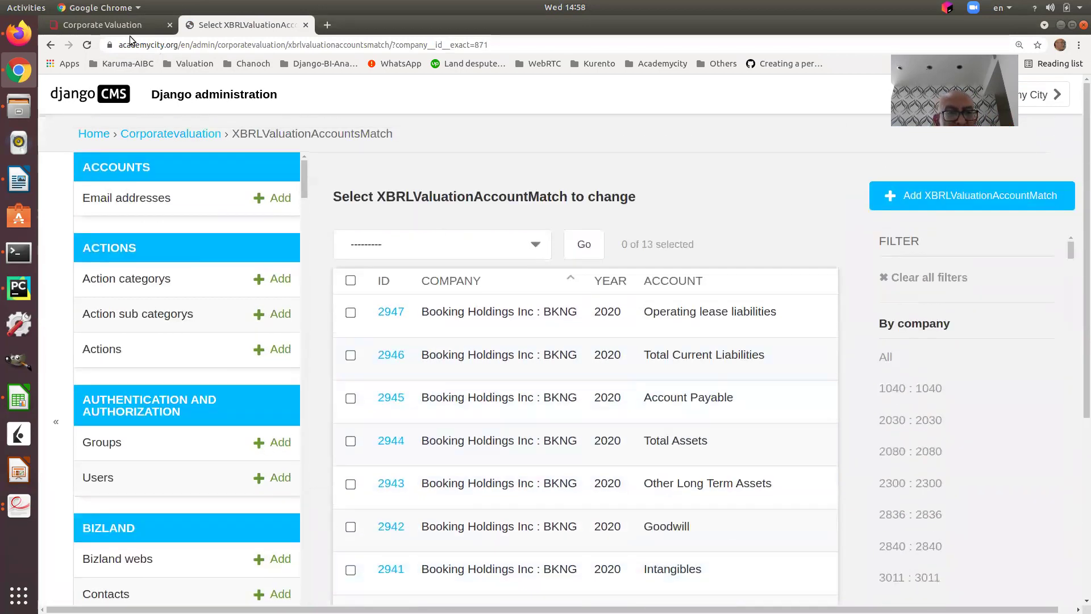
pyautogui.click(131, 34)
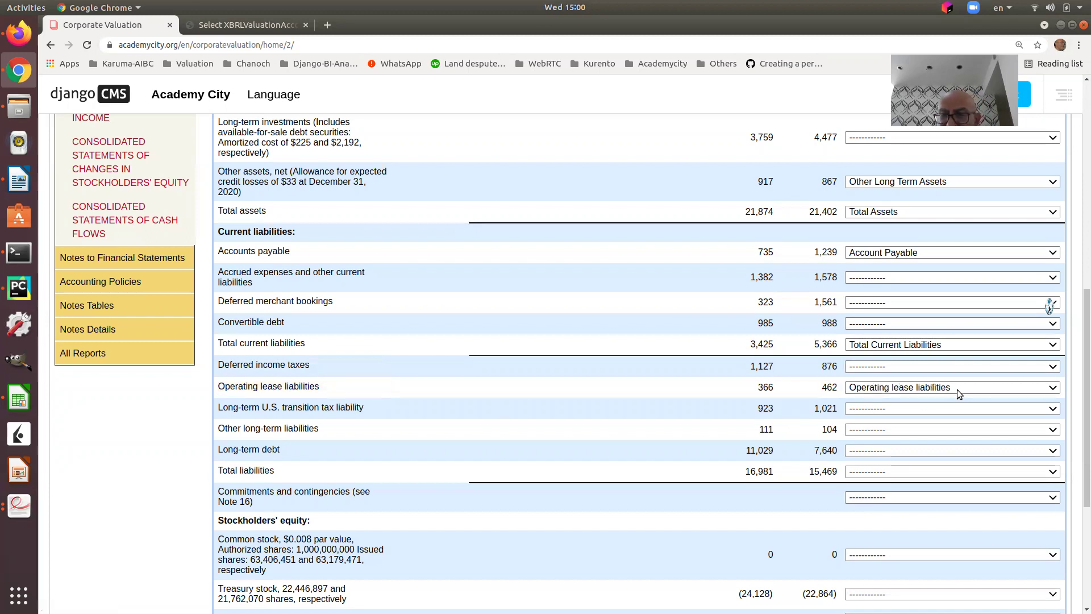
# Review the balance sheet's asset and liability rows, comparing which are matched to valuation accounts and which are left blank
pyautogui.scroll(6, 960, 388)
pyautogui.scroll(3, 961, 387)
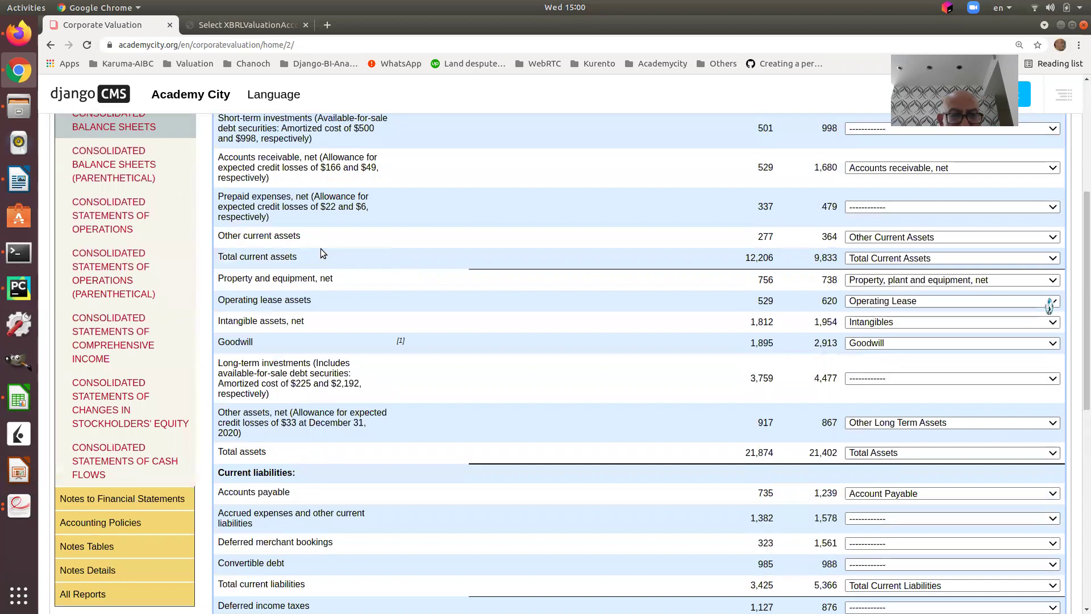
pyautogui.scroll(1, 320, 248)
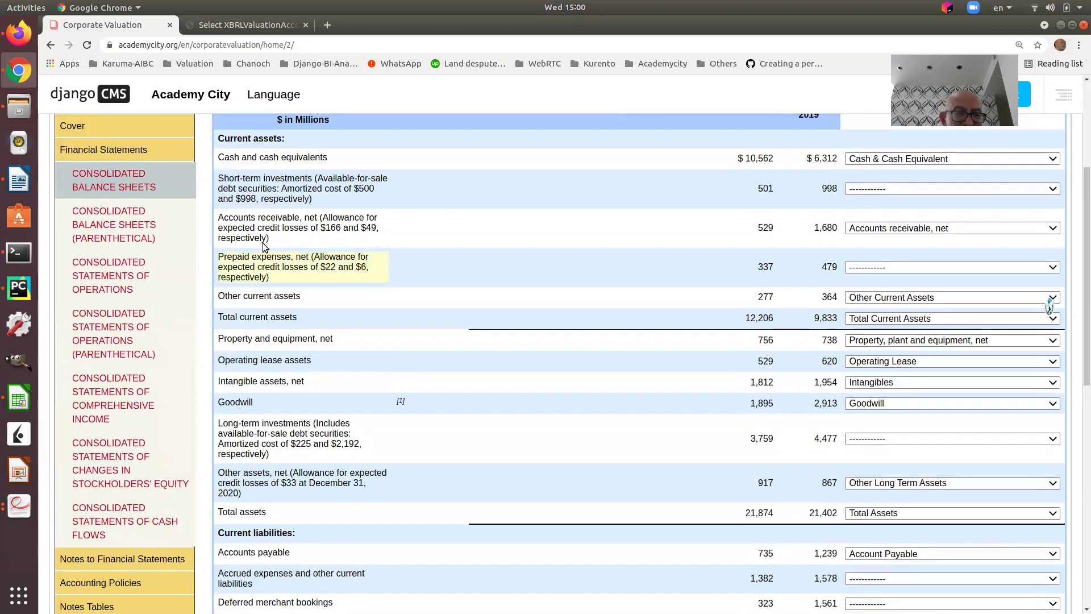
pyautogui.scroll(1, 256, 183)
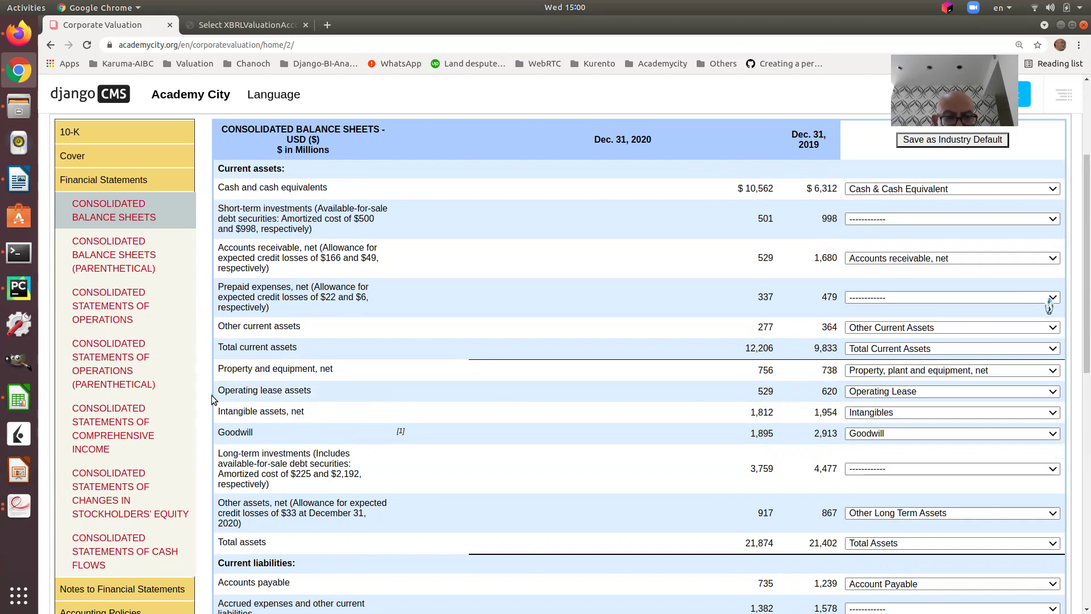
pyautogui.scroll(-4, 833, 413)
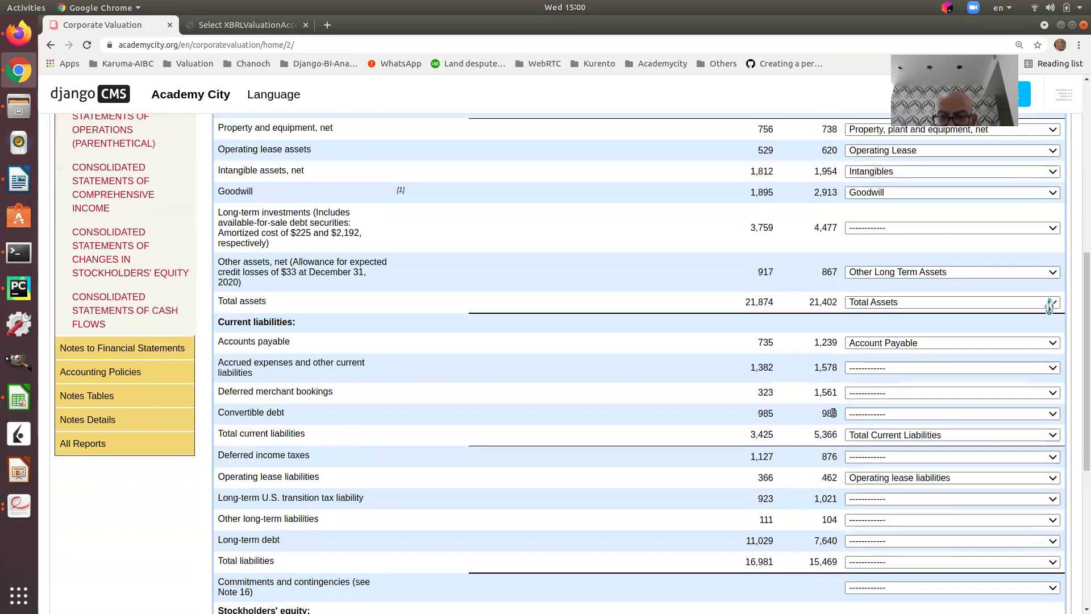
pyautogui.scroll(-3, 833, 413)
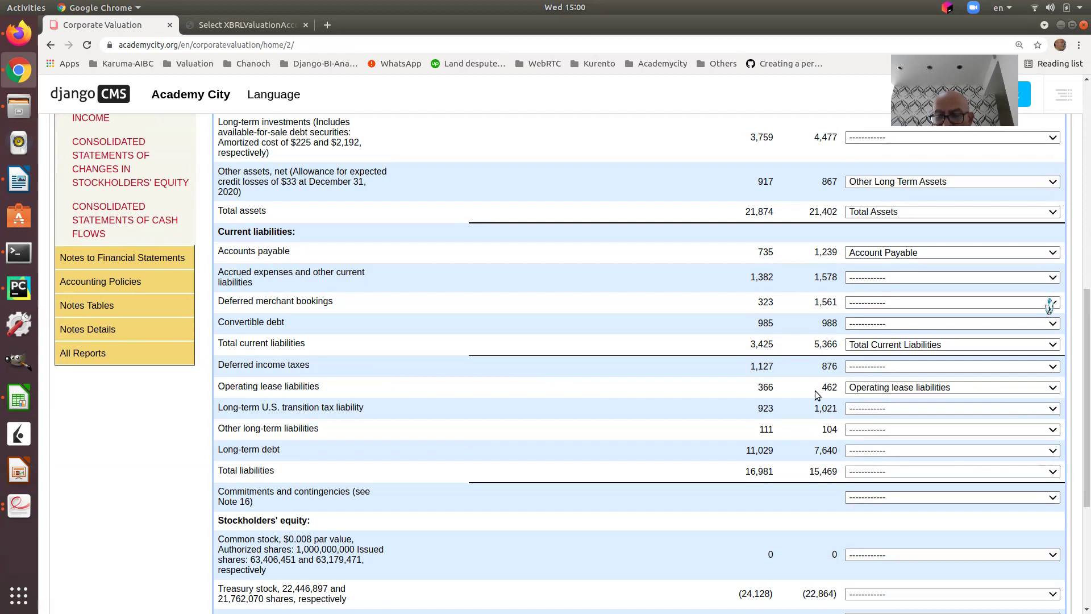
pyautogui.scroll(4, 987, 381)
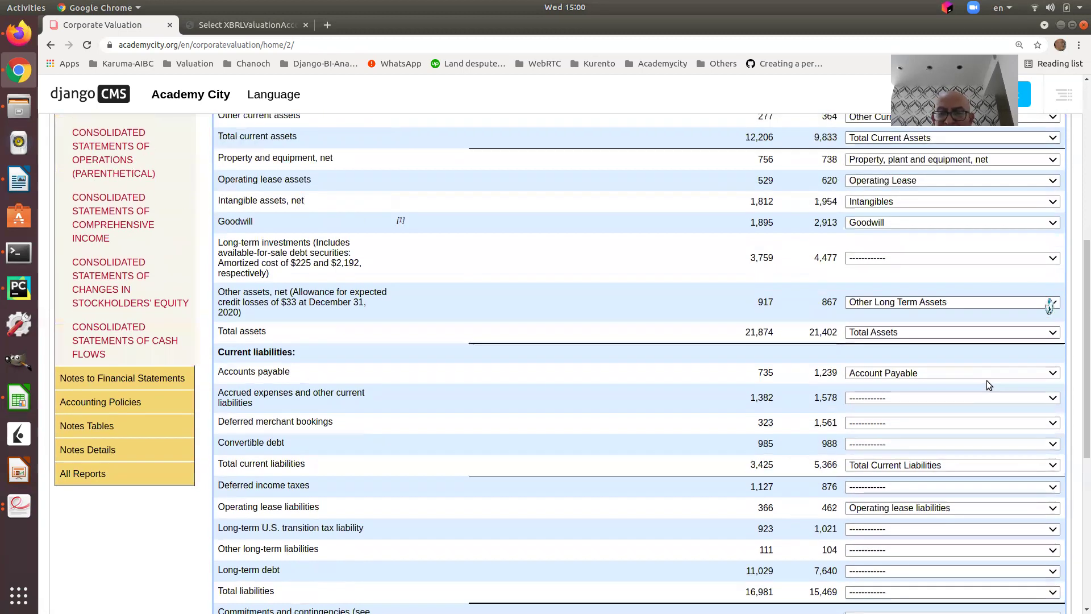
pyautogui.scroll(5, 986, 380)
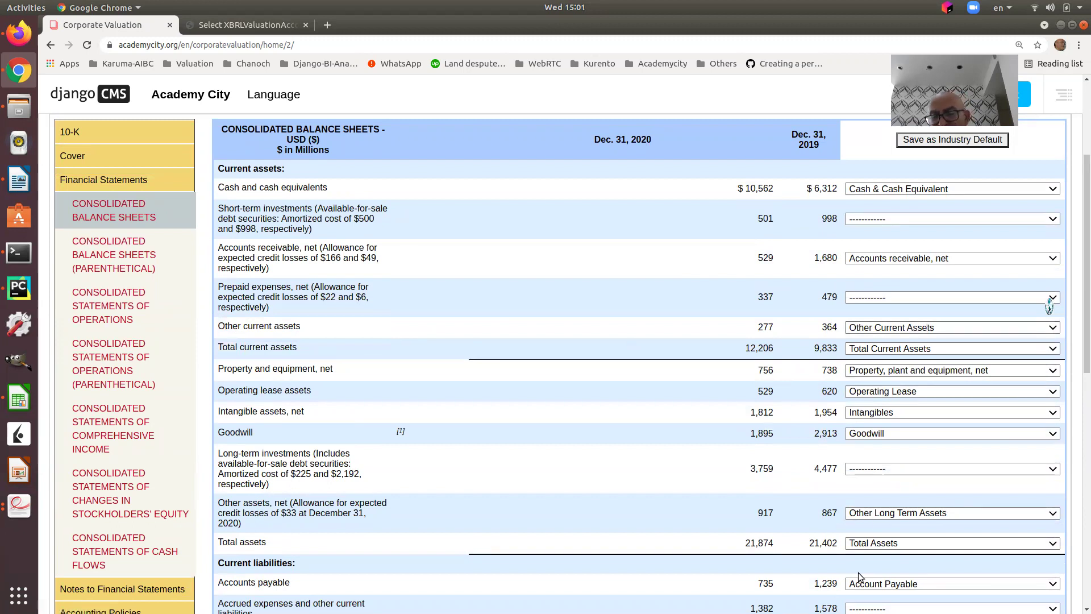
pyautogui.scroll(-6, 859, 543)
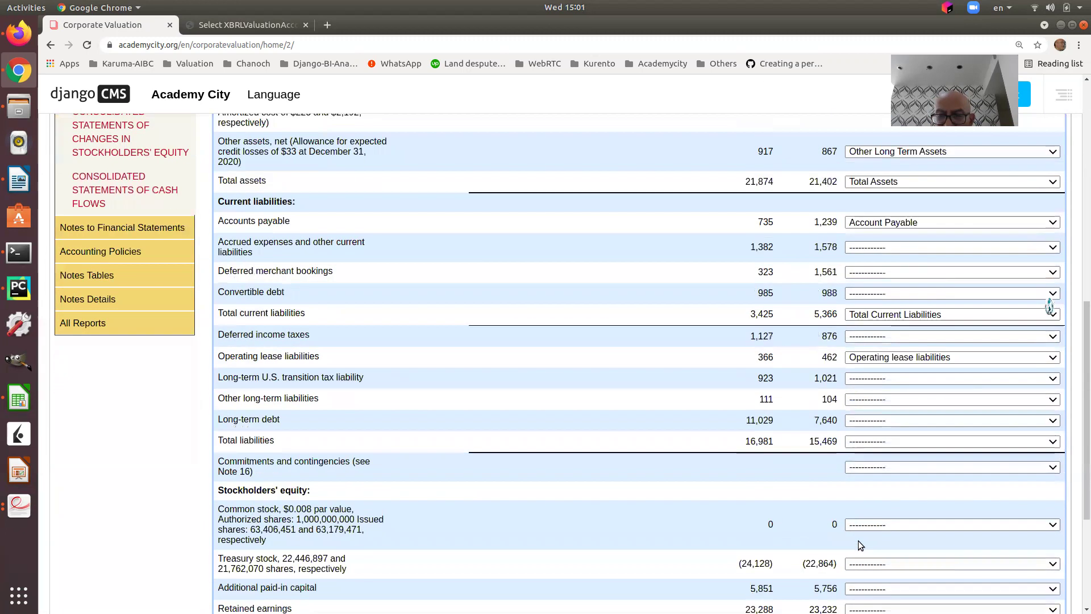
pyautogui.scroll(7, 858, 540)
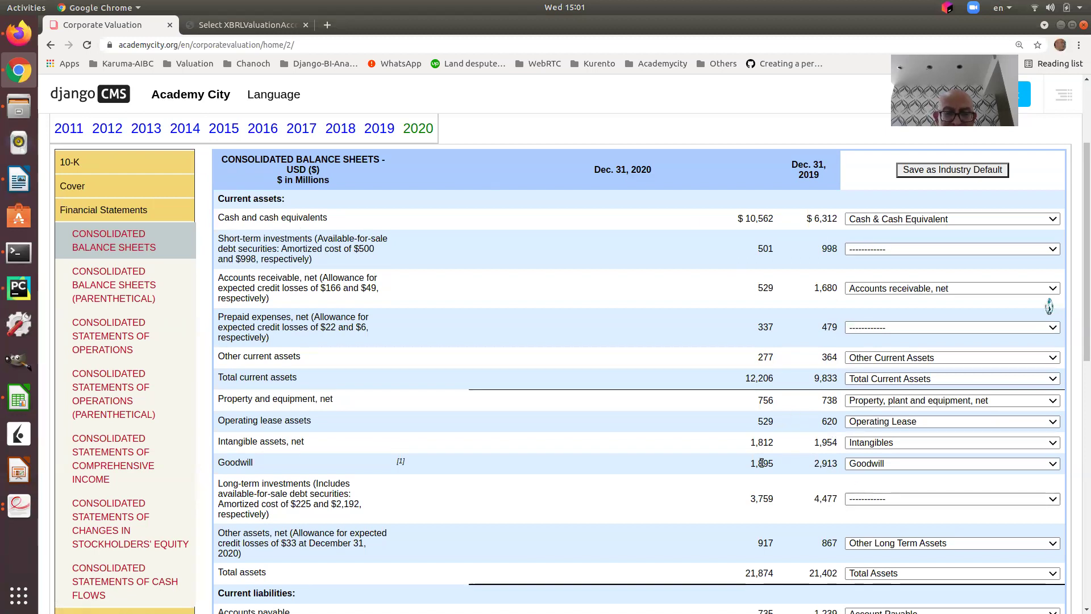
pyautogui.scroll(-2, 743, 456)
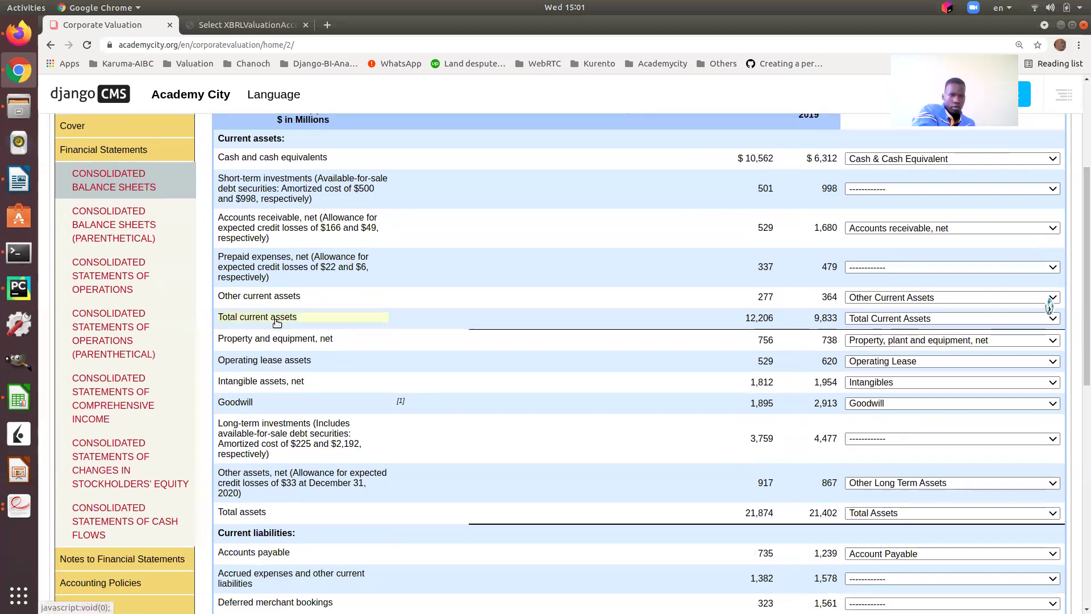
pyautogui.scroll(-3, 276, 323)
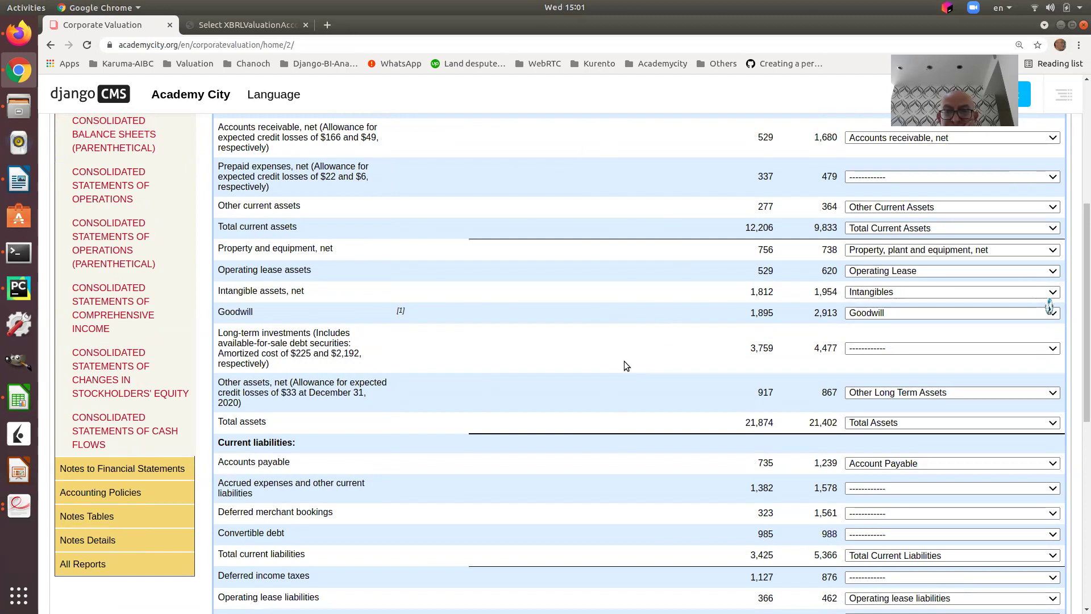
# Match the balance sheet's Total liabilities row to the Total Liabilities account
pyautogui.scroll(-5, 624, 361)
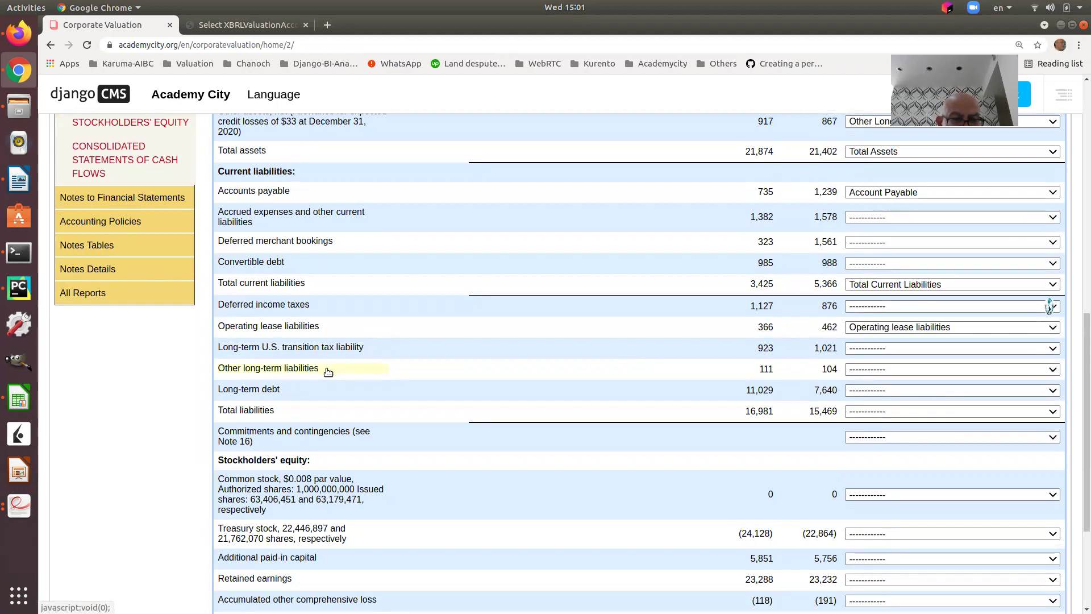
pyautogui.scroll(1, 328, 372)
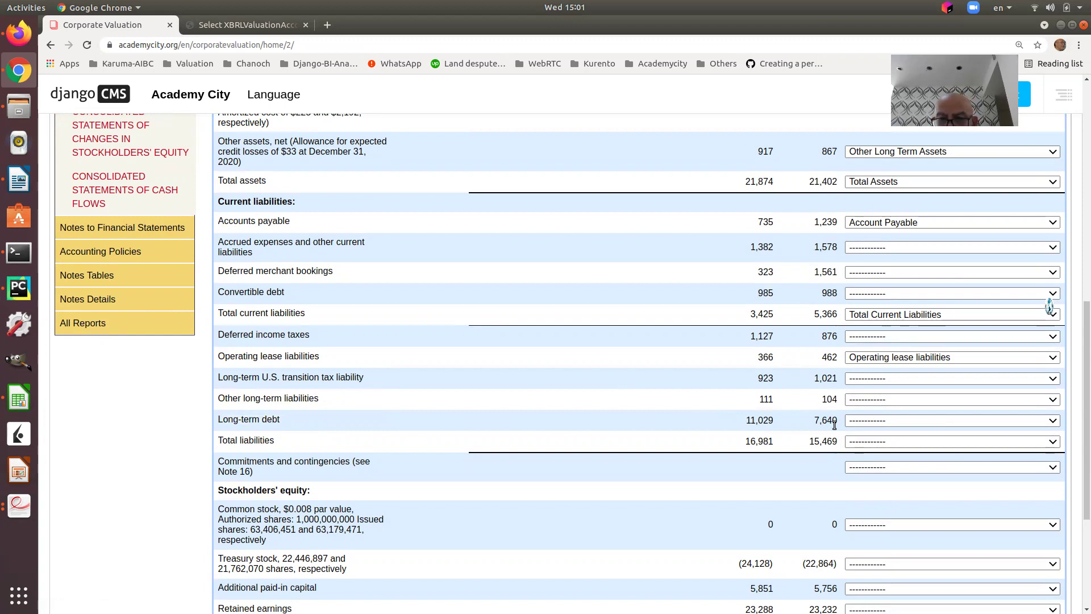
pyautogui.scroll(1, 834, 425)
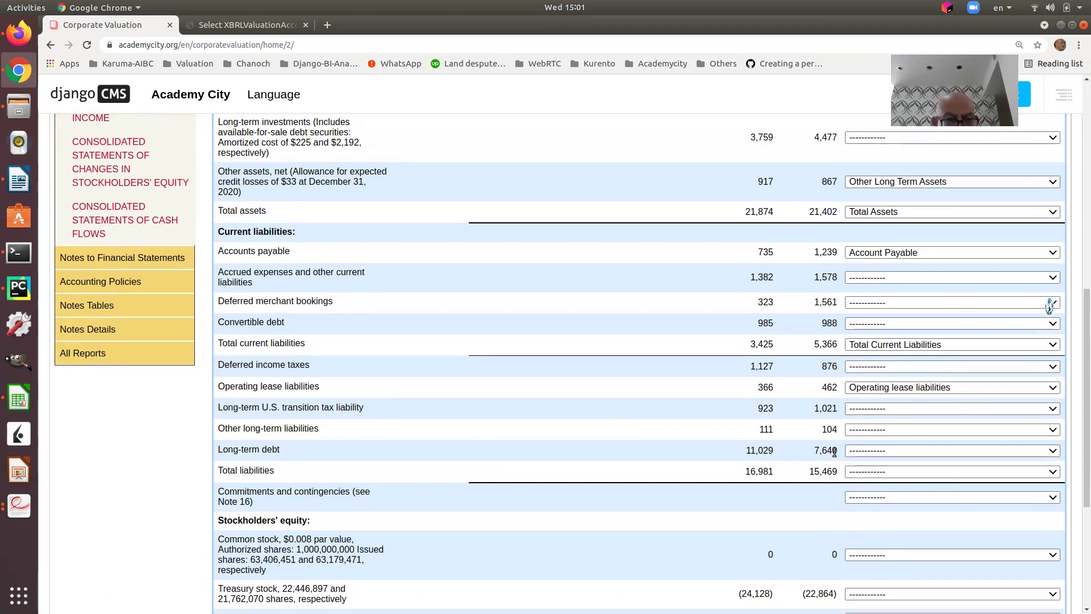
pyautogui.click(981, 471)
pyautogui.scroll(-1, 965, 443)
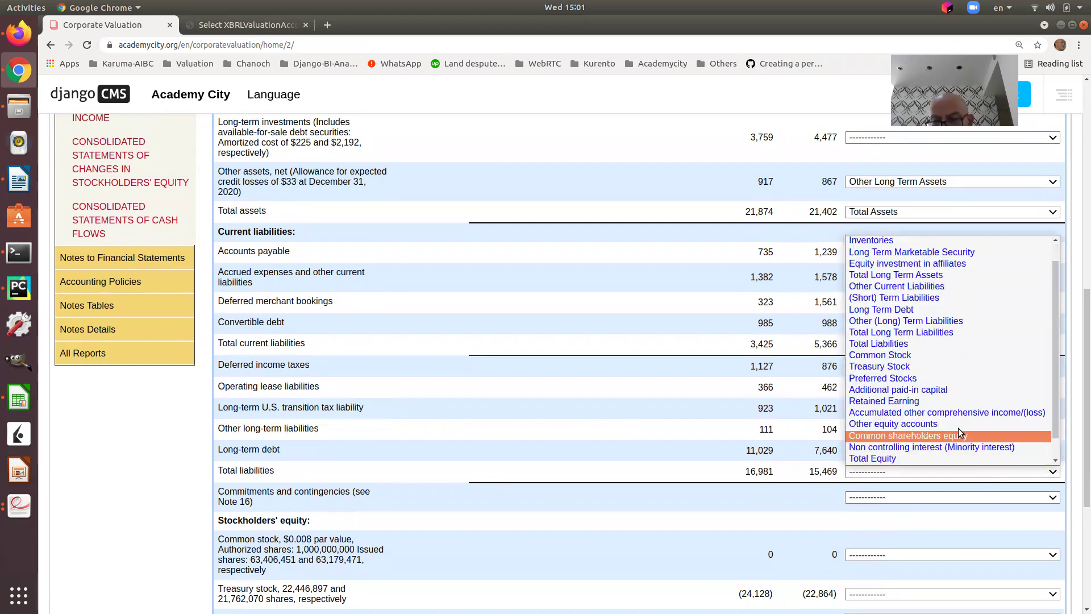
pyautogui.click(918, 345)
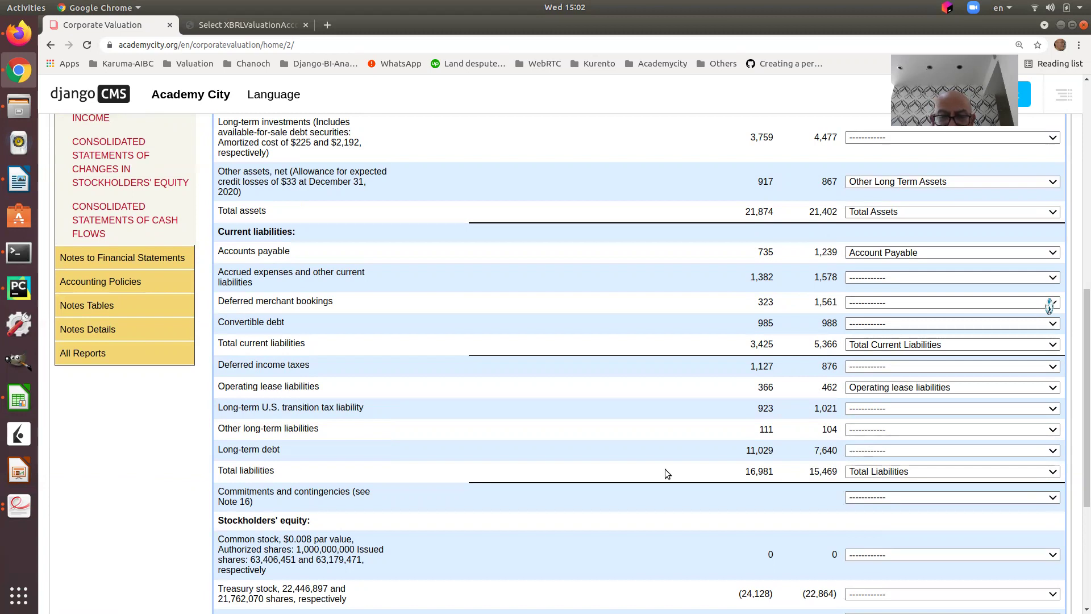
# Match the Common stock row to the Common Stock account and the Treasury stock row to the Treasury Stock account
pyautogui.scroll(-5, 665, 469)
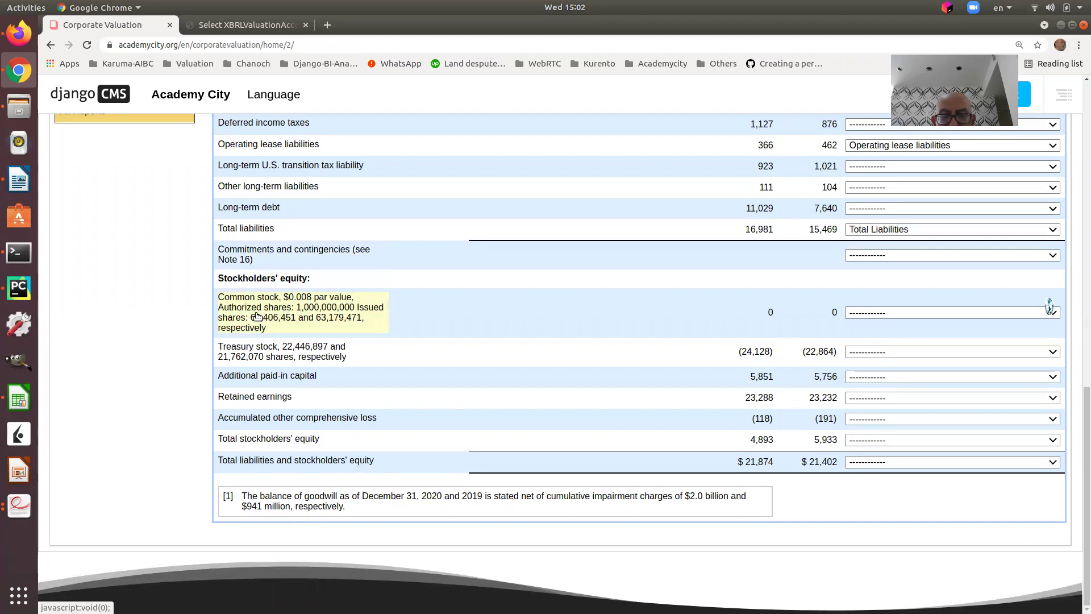
pyautogui.click(937, 315)
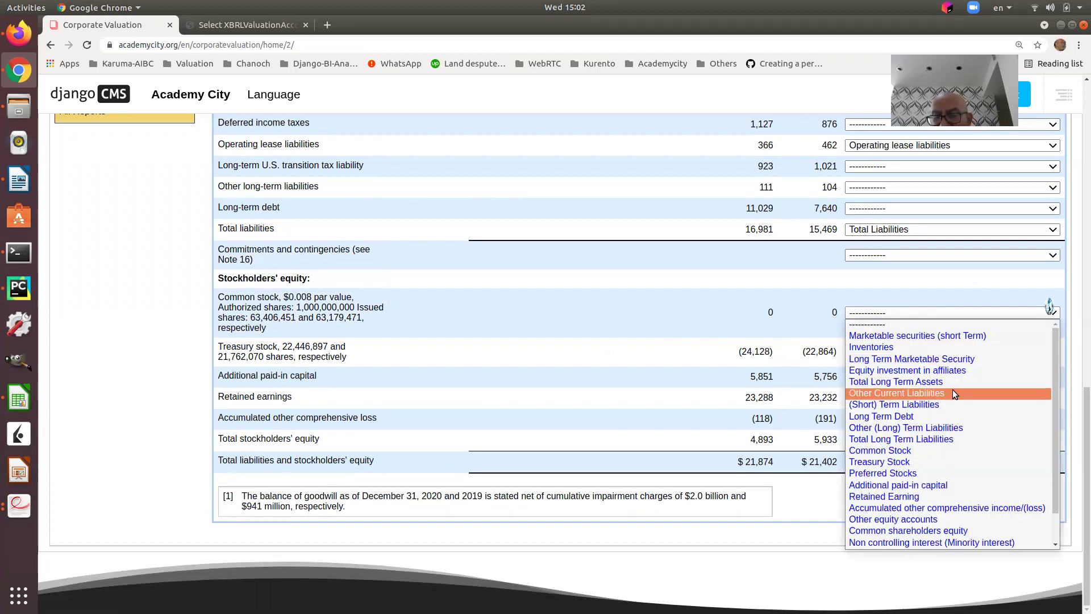
pyautogui.scroll(-1, 953, 389)
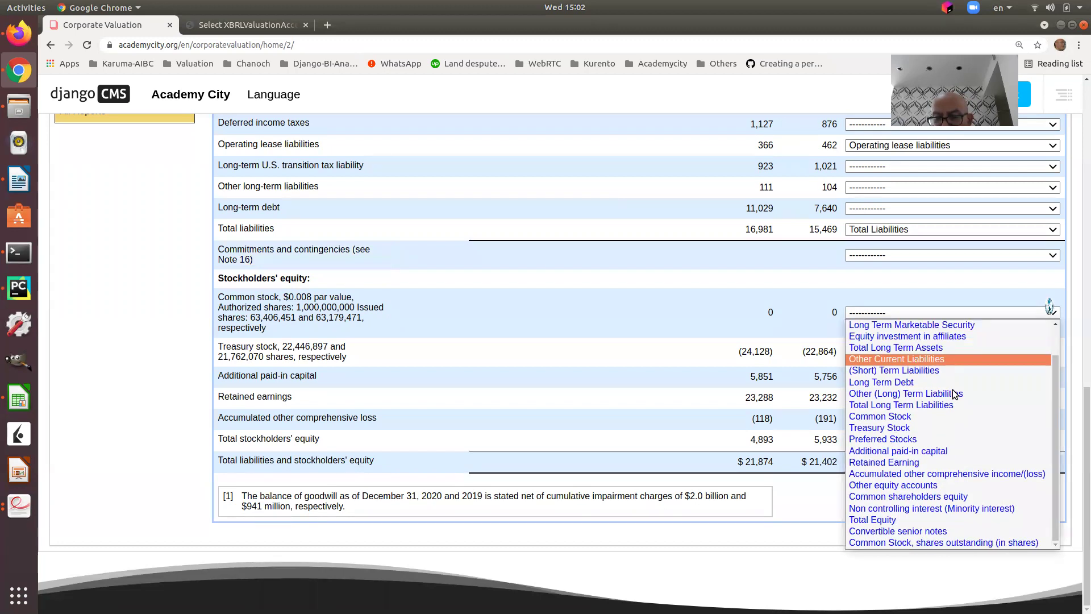
pyautogui.scroll(1, 953, 390)
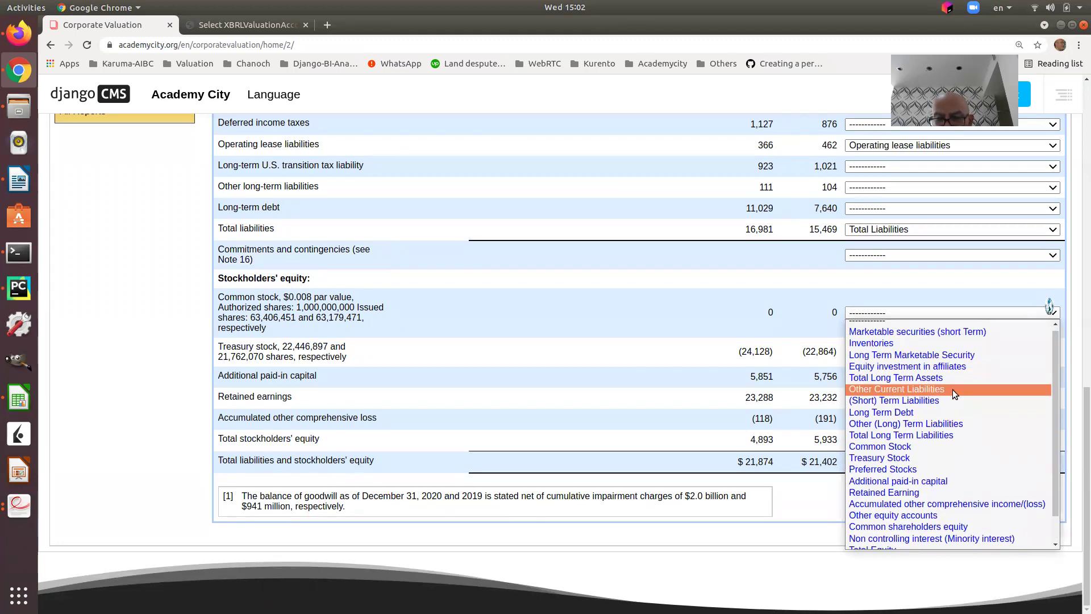
pyautogui.click(927, 445)
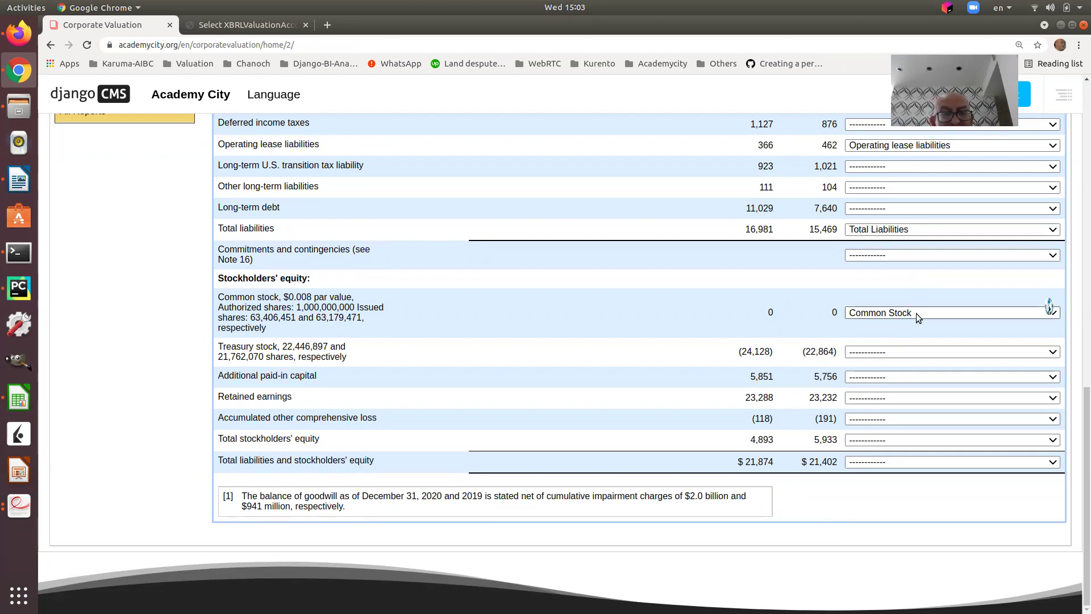
pyautogui.click(920, 353)
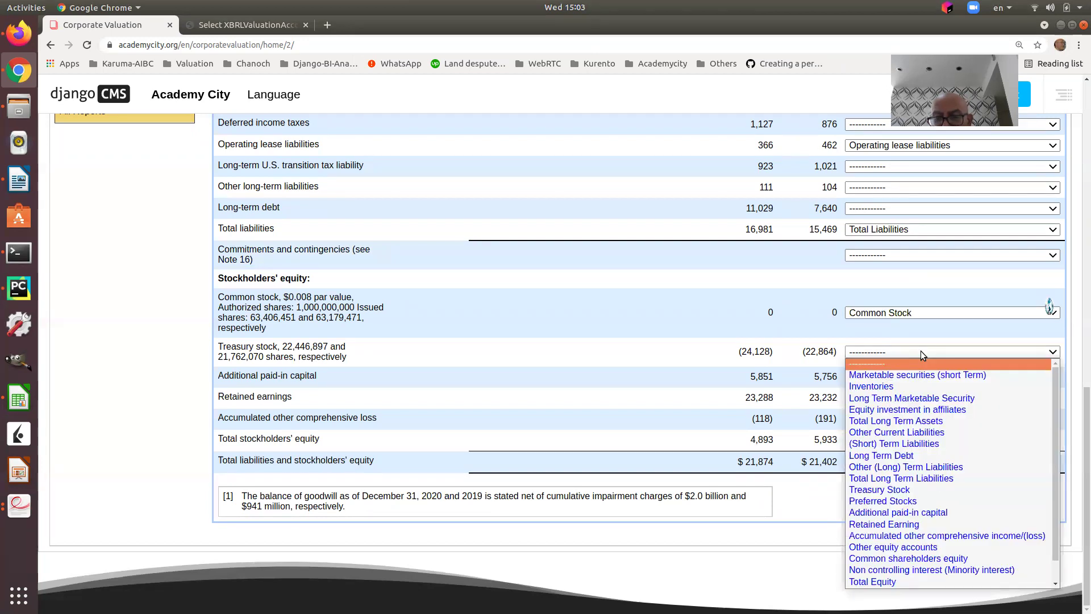
pyautogui.click(934, 489)
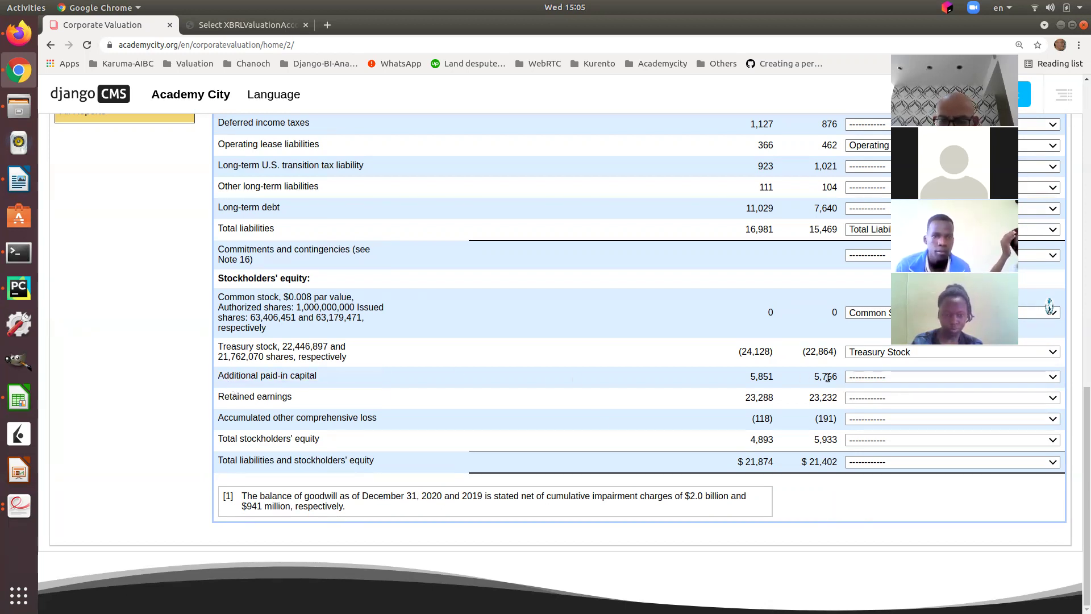
# Examine the stockholders' equity section, comparing the prior-year values of the common stock, treasury stock and additional paid-in capital rows
pyautogui.moveTo(814, 380); pyautogui.dragTo(839, 380)
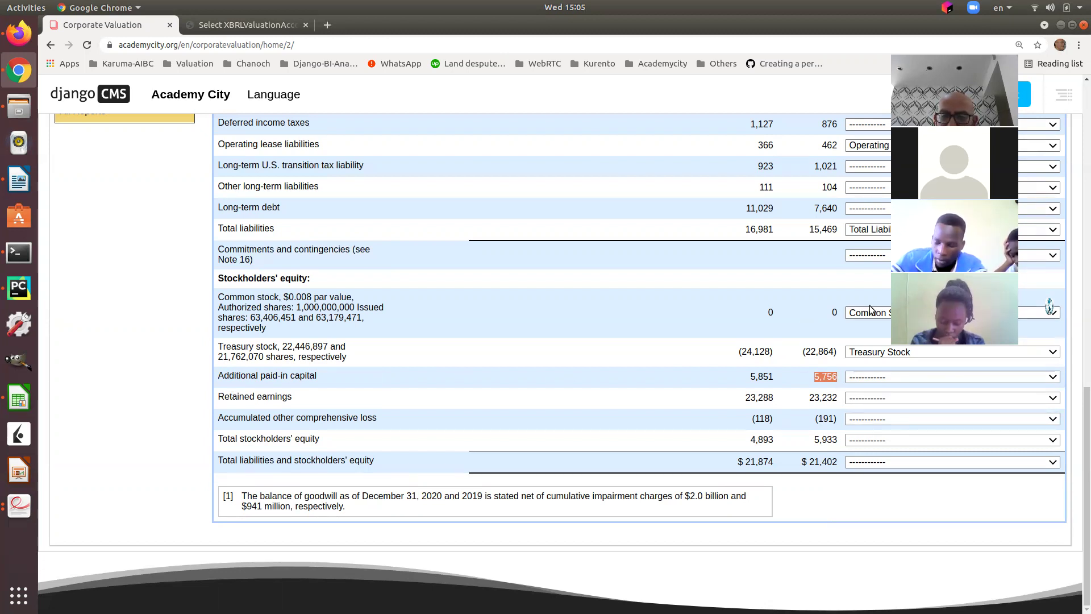
pyautogui.click(834, 311)
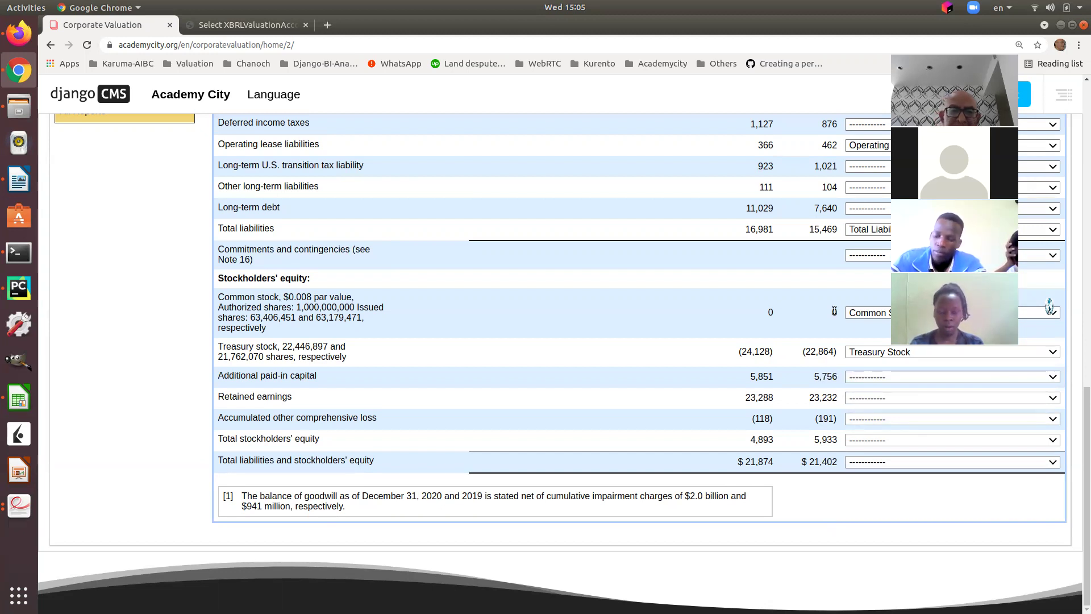
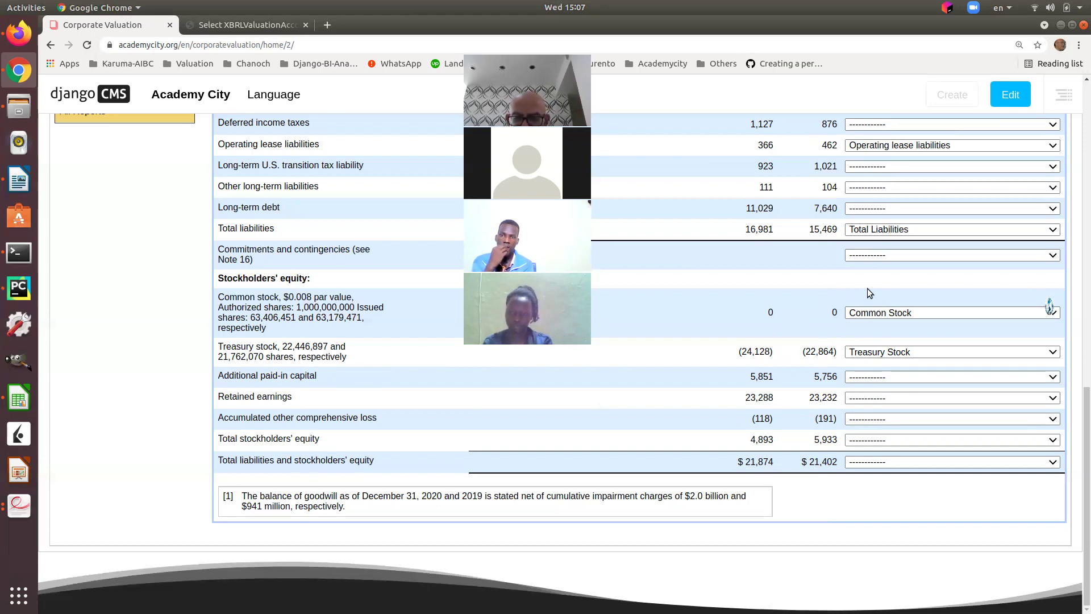
pyautogui.moveTo(792, 281); pyautogui.dragTo(835, 463)
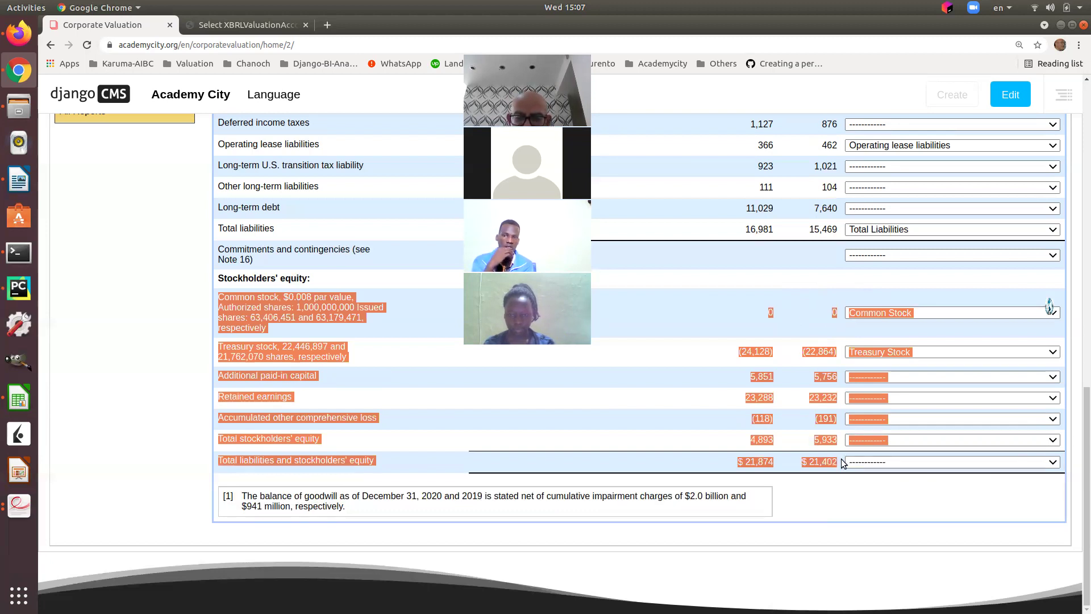
pyautogui.click(861, 491)
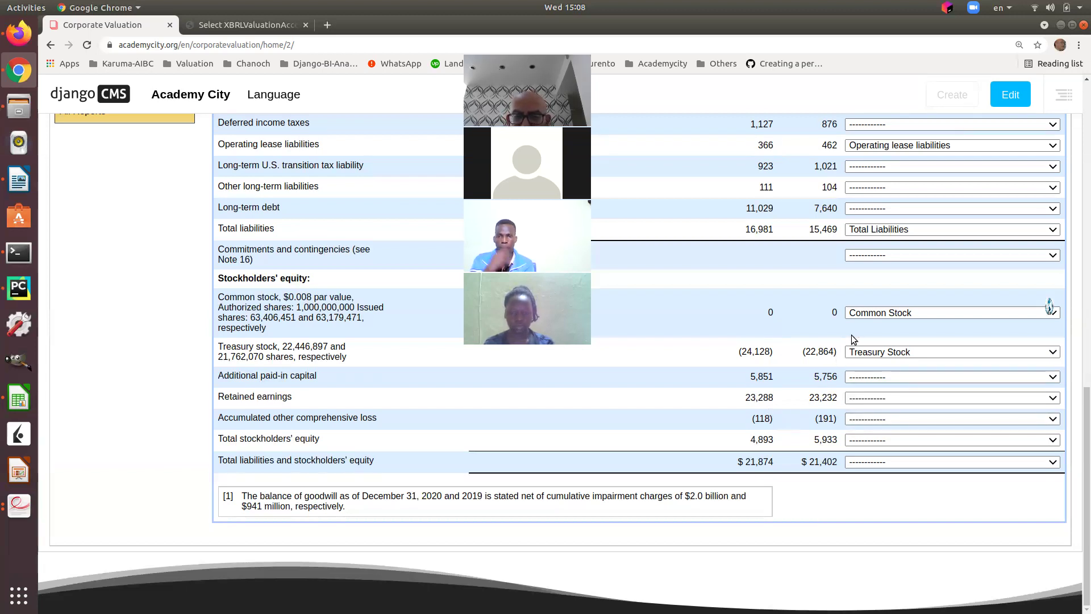
pyautogui.click(881, 313)
pyautogui.click(866, 313)
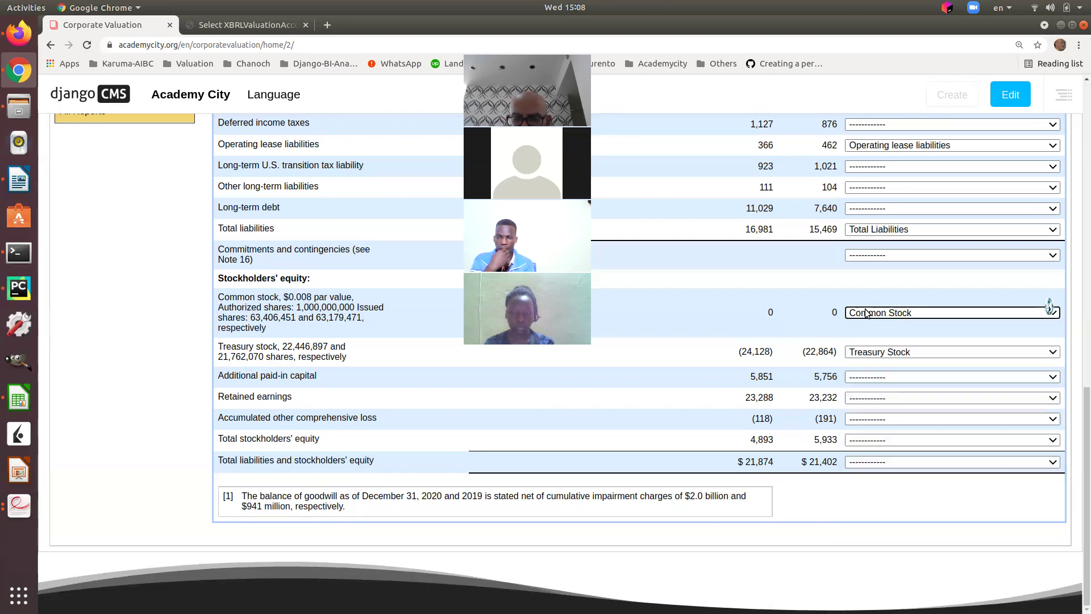
pyautogui.click(820, 311)
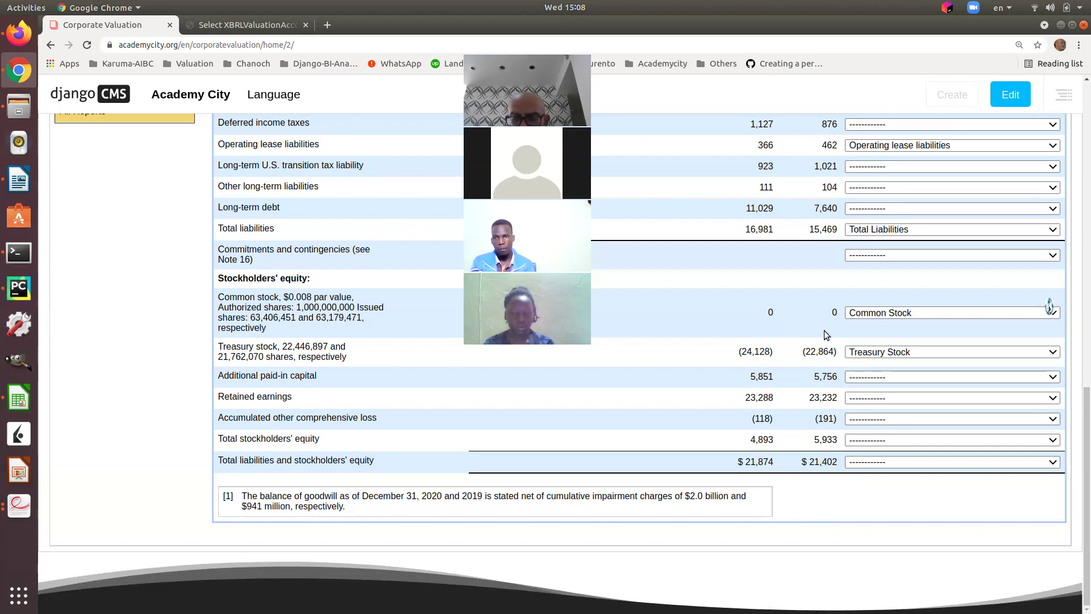
pyautogui.moveTo(814, 377); pyautogui.dragTo(835, 375)
pyautogui.doubleClick(834, 312)
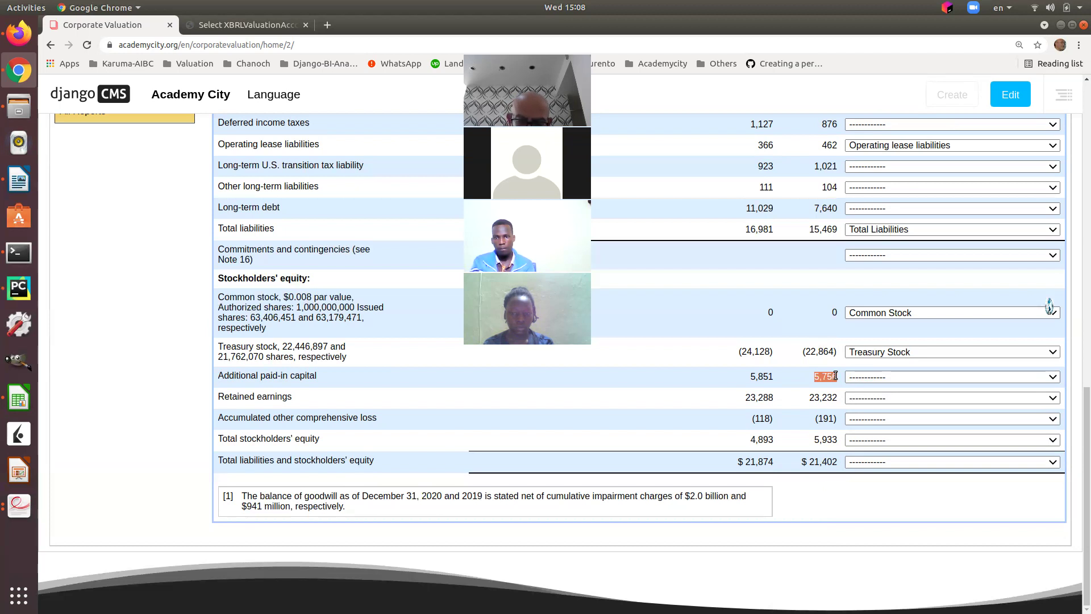
pyautogui.click(822, 349)
pyautogui.moveTo(803, 351); pyautogui.dragTo(838, 352)
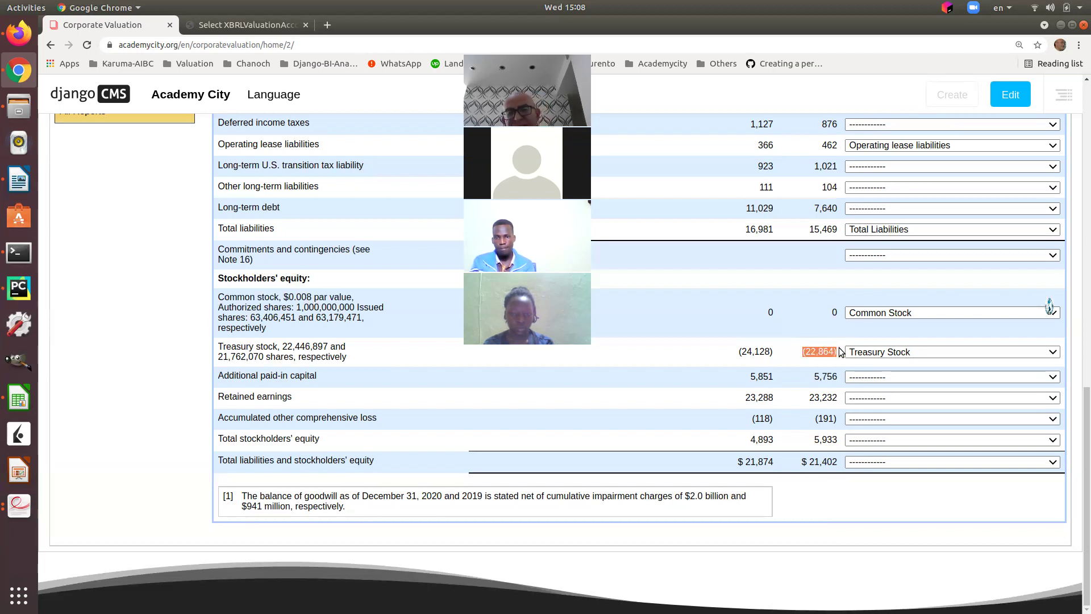
pyautogui.click(830, 348)
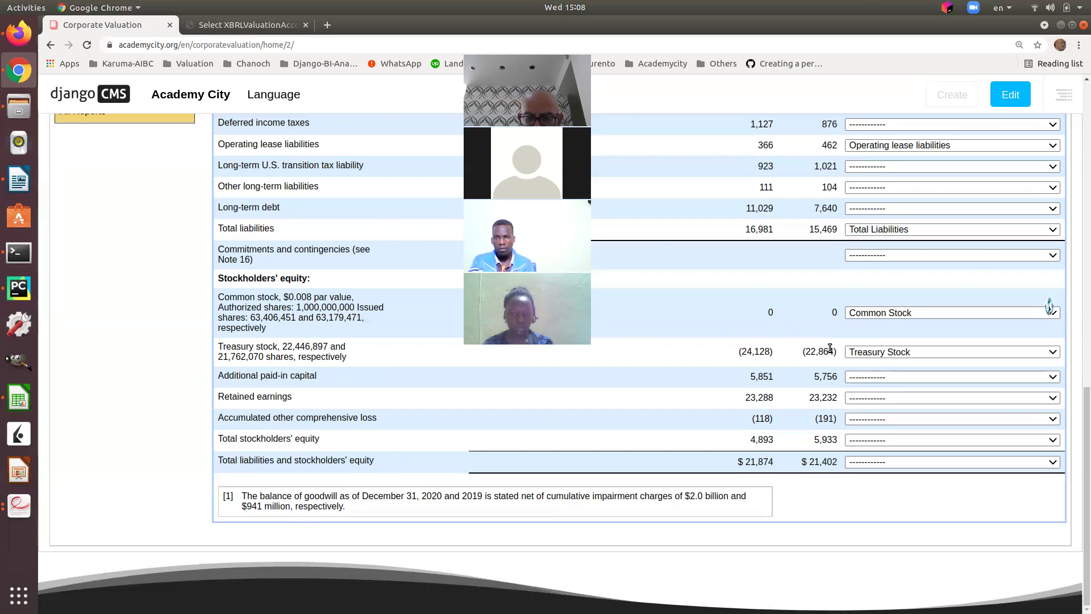
# Match the Additional paid-in capital row to the Additional paid-in capital account and the Retained earnings row to the Retained Earning account
pyautogui.click(877, 376)
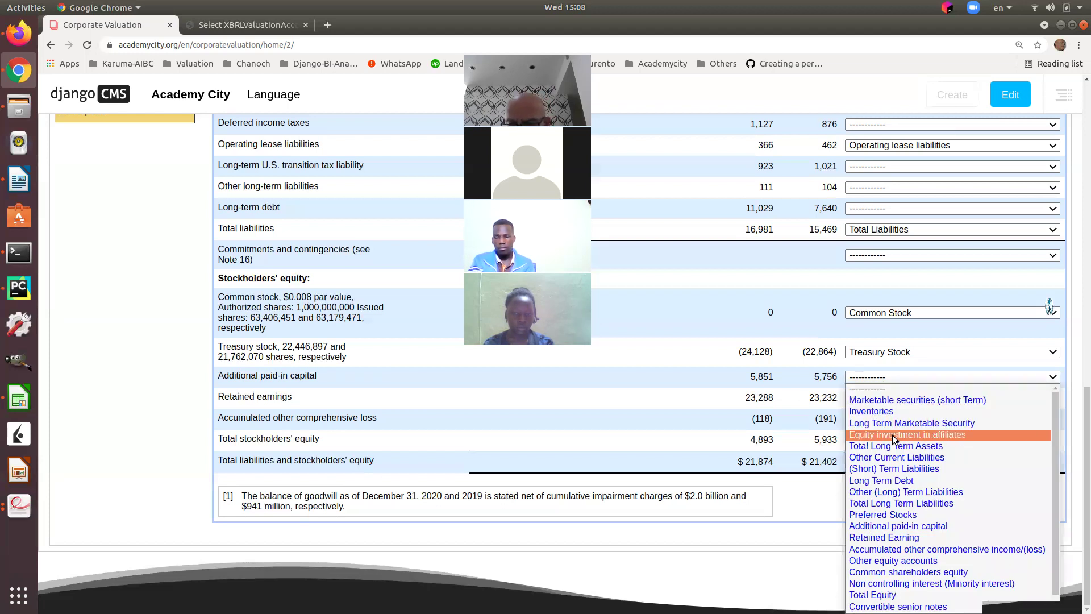
pyautogui.click(935, 525)
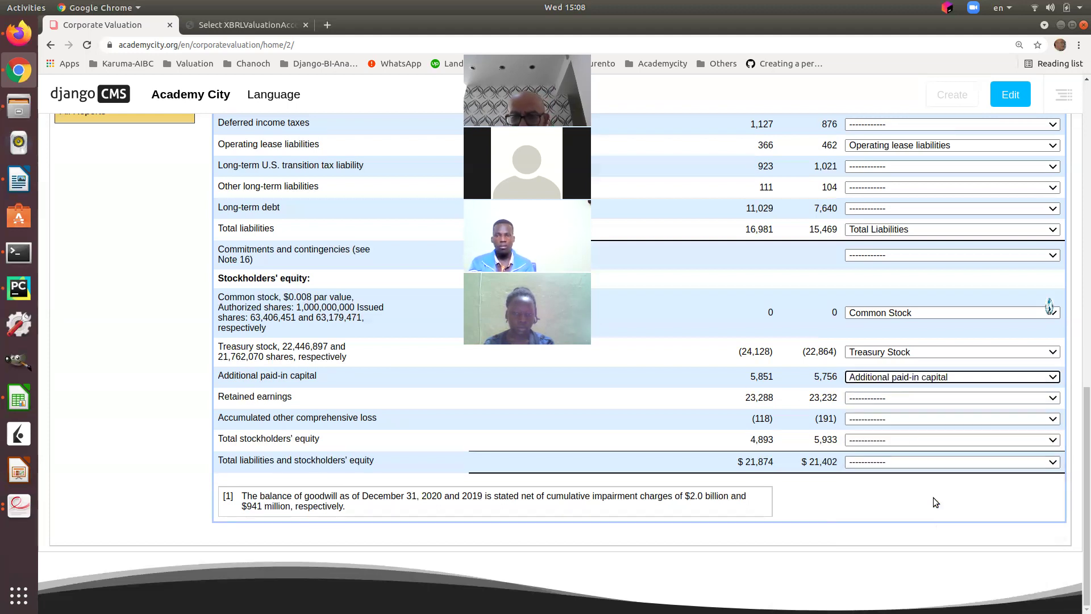
pyautogui.click(891, 396)
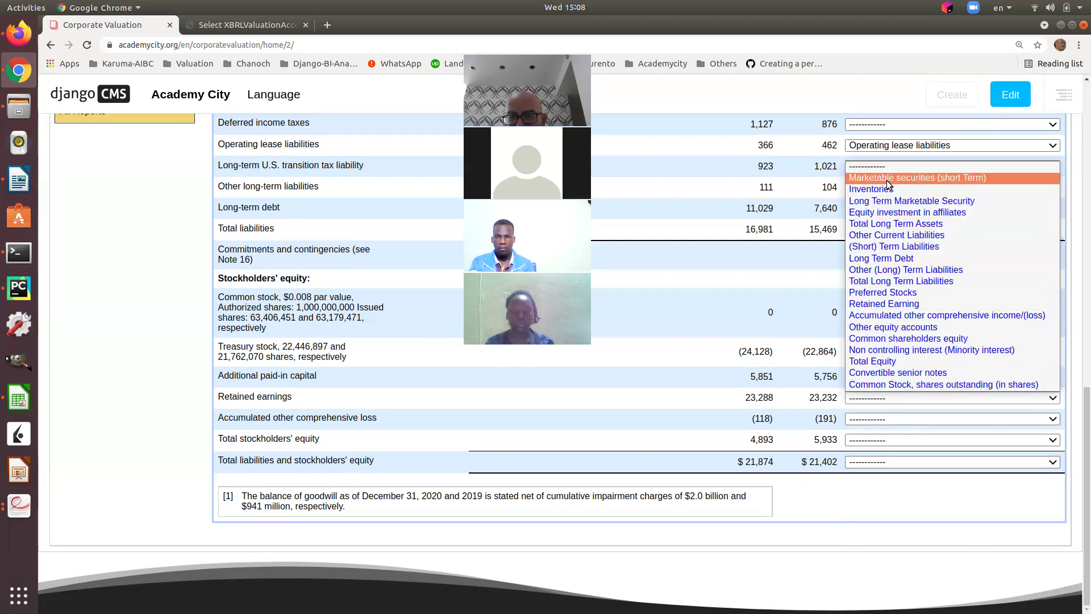
pyautogui.click(920, 303)
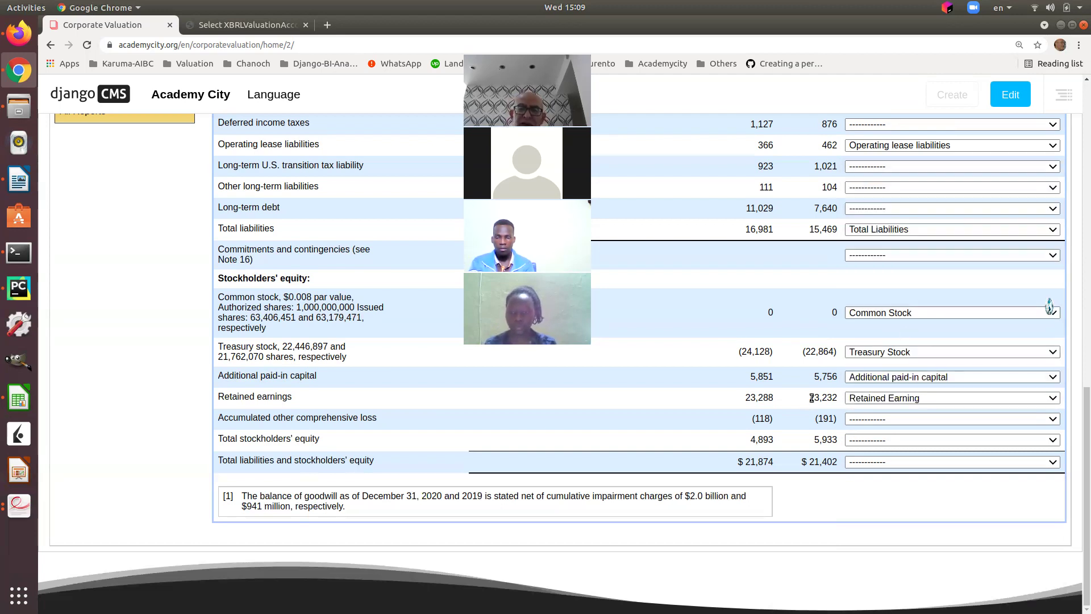
pyautogui.moveTo(811, 396); pyautogui.dragTo(841, 399)
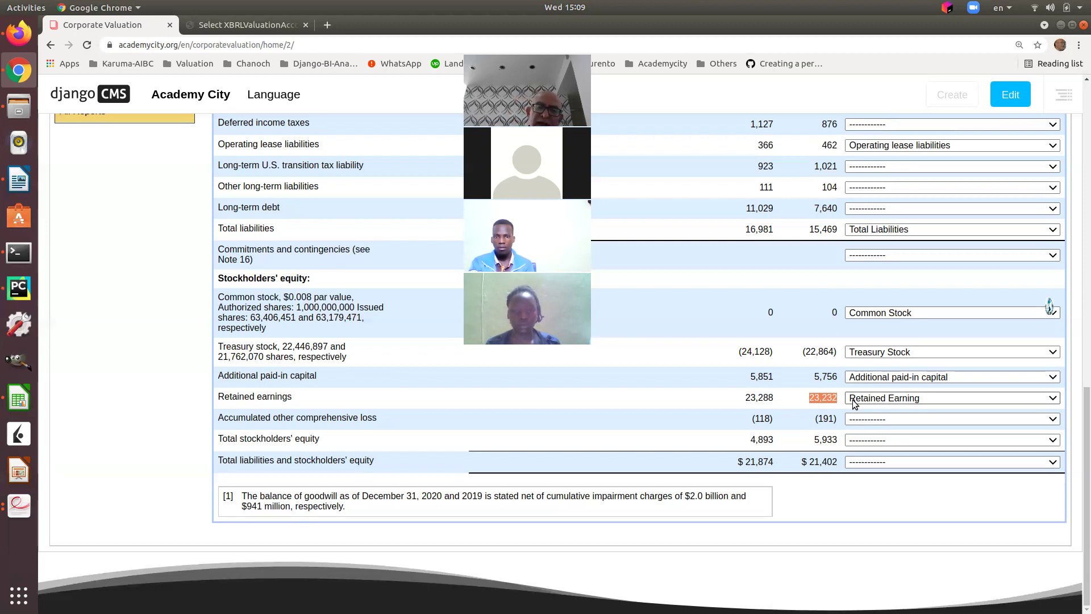
pyautogui.click(775, 278)
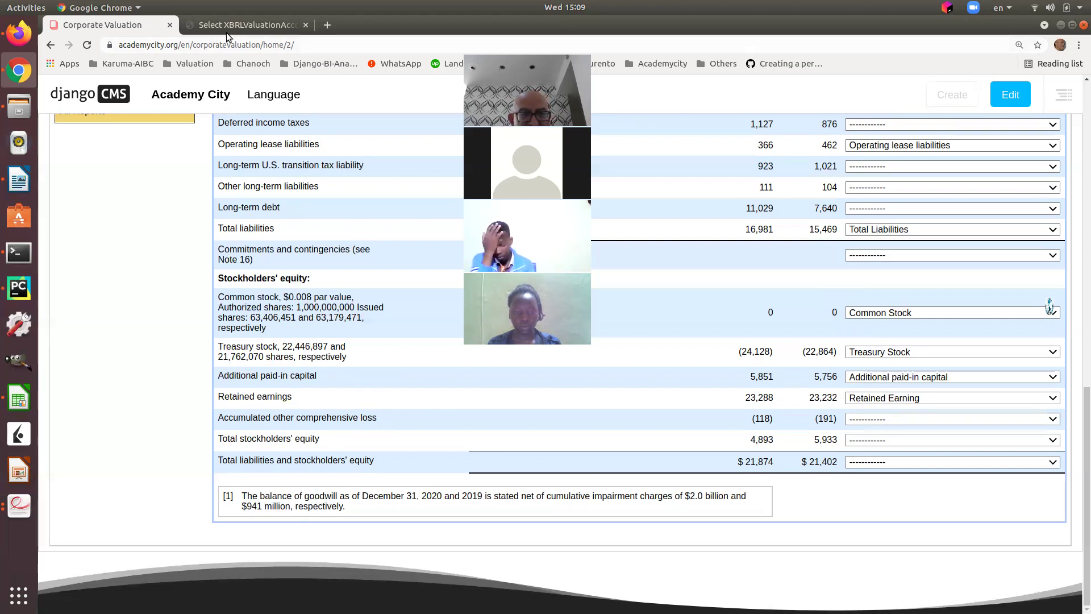
# Reload the match records in the admin and compare the Retained Earning account with its matched XBRL account name
pyautogui.click(264, 27)
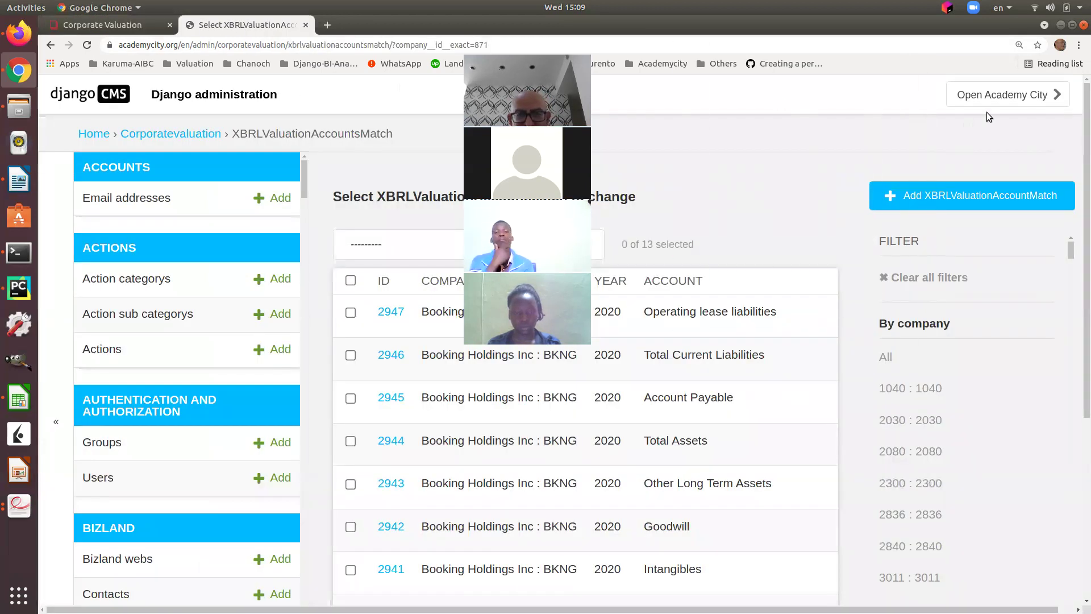
pyautogui.click(87, 45)
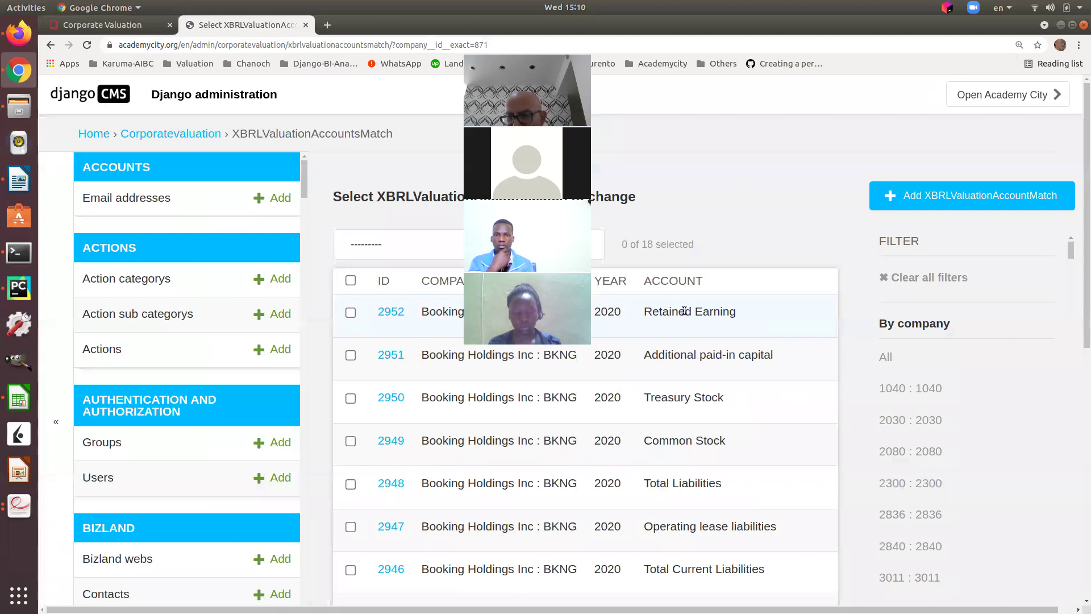
pyautogui.hscroll(5, 684, 313)
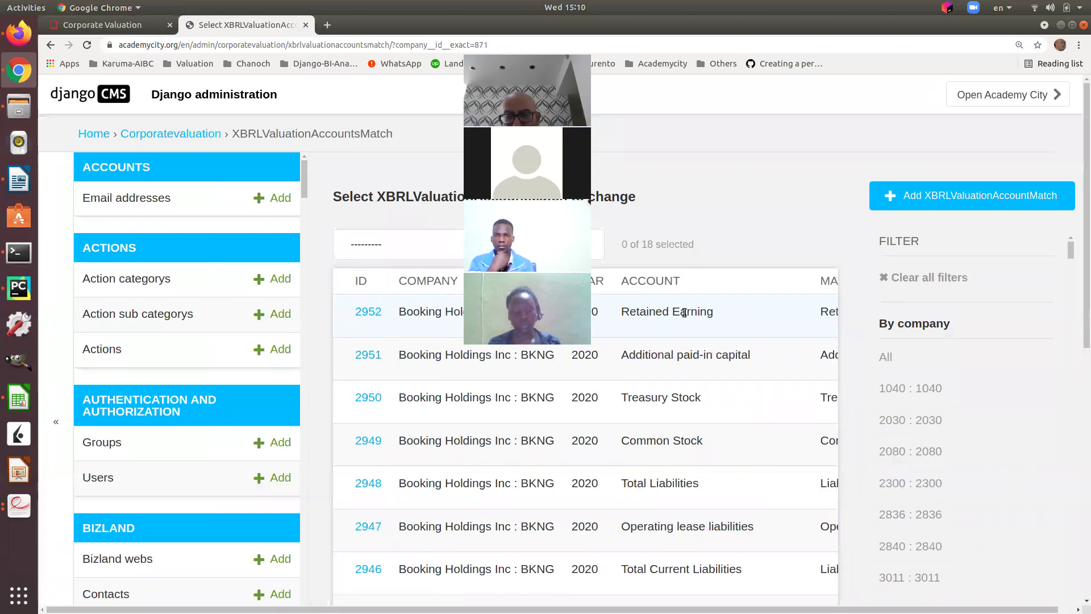
pyautogui.hscroll(4, 684, 312)
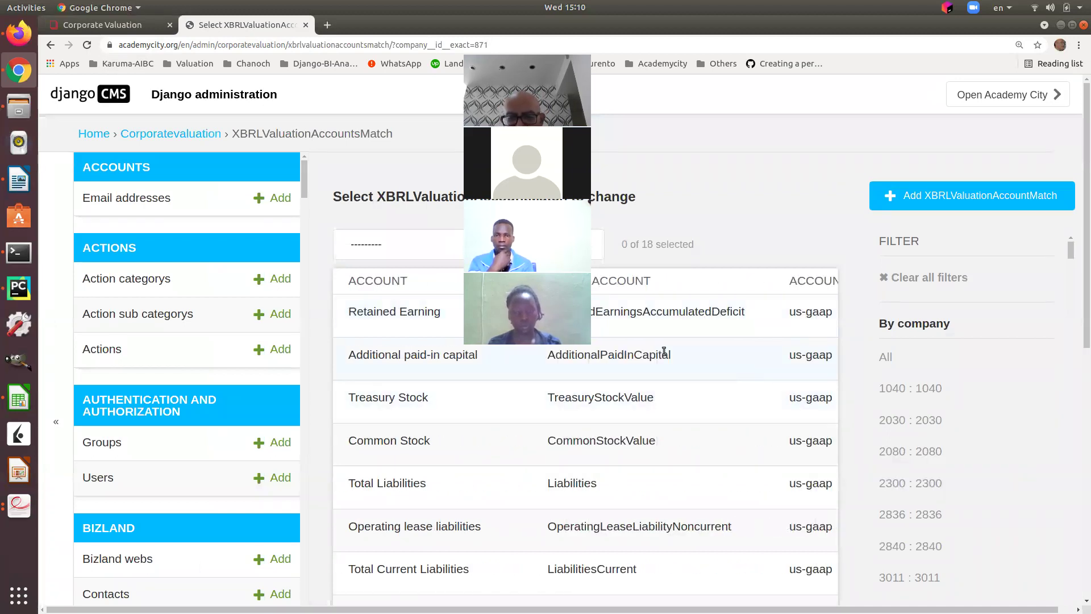
pyautogui.moveTo(548, 312); pyautogui.dragTo(770, 312)
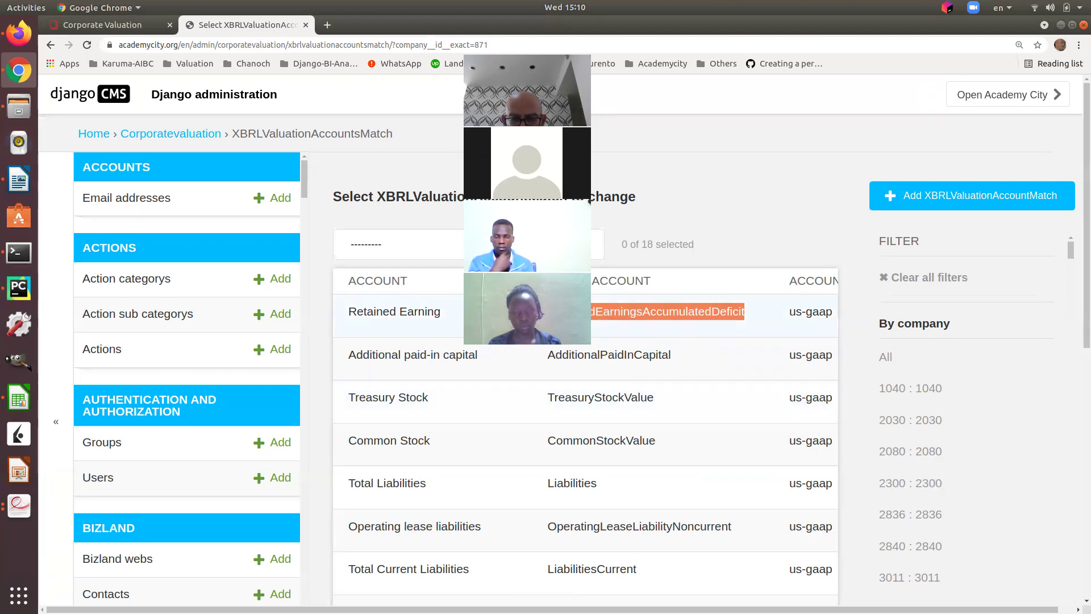
pyautogui.click(439, 312)
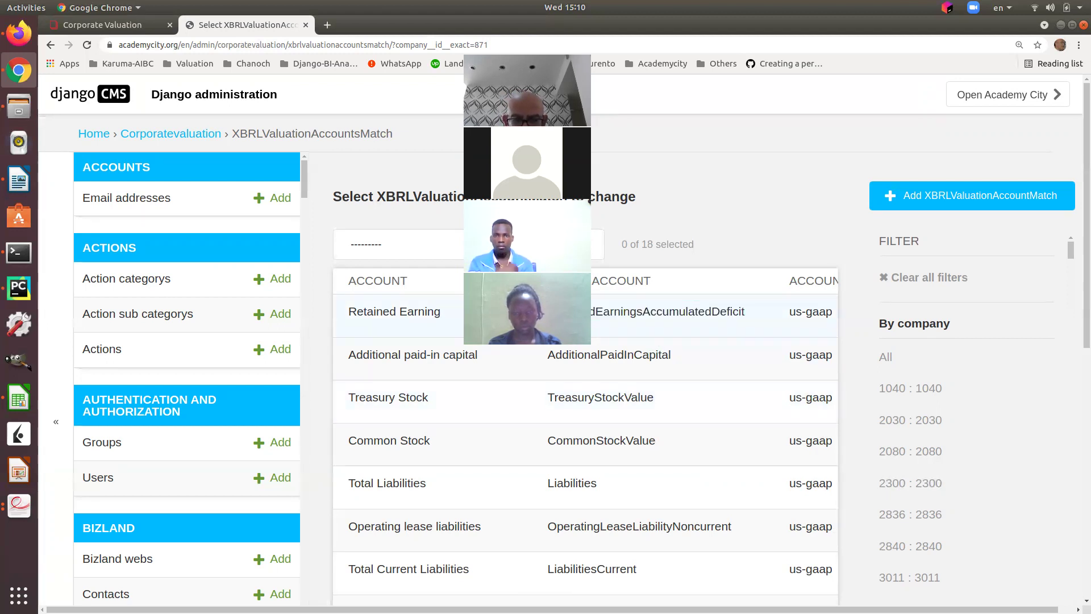
pyautogui.moveTo(542, 313); pyautogui.dragTo(747, 315)
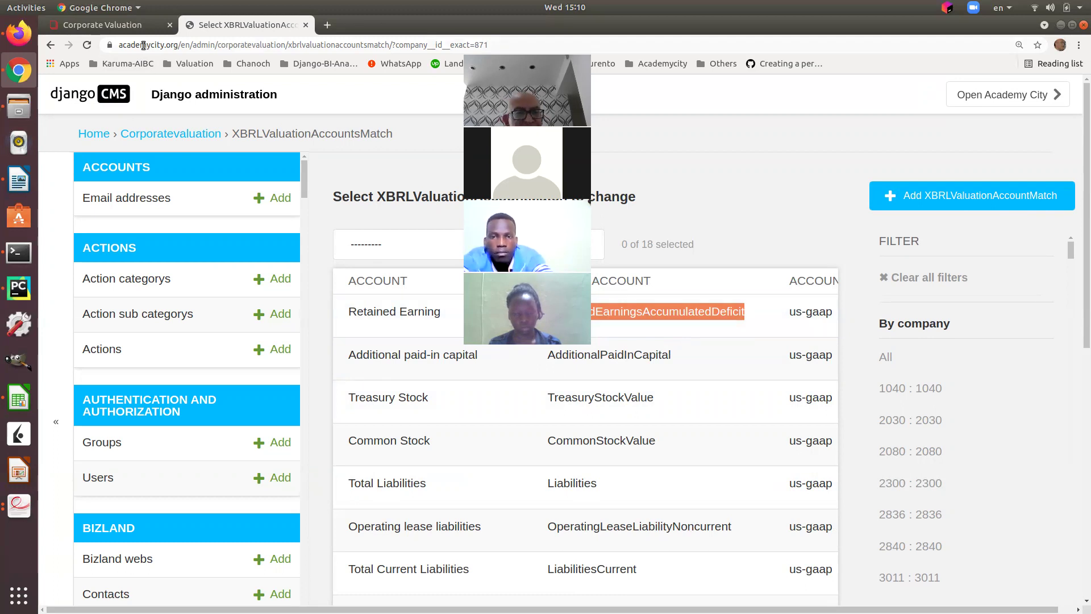
# Match Accumulated other comprehensive loss to Accumulated other comprehensive income/(loss), and Total stockholders' equity to Common shareholders equity
pyautogui.hotkey('ctrl', 'pageup')
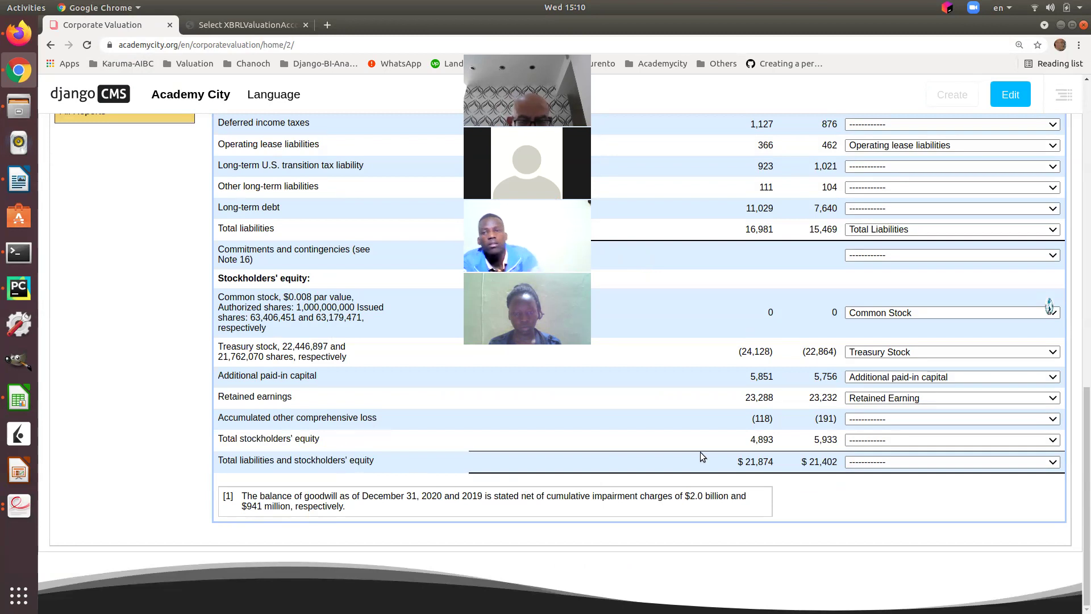
pyautogui.click(880, 419)
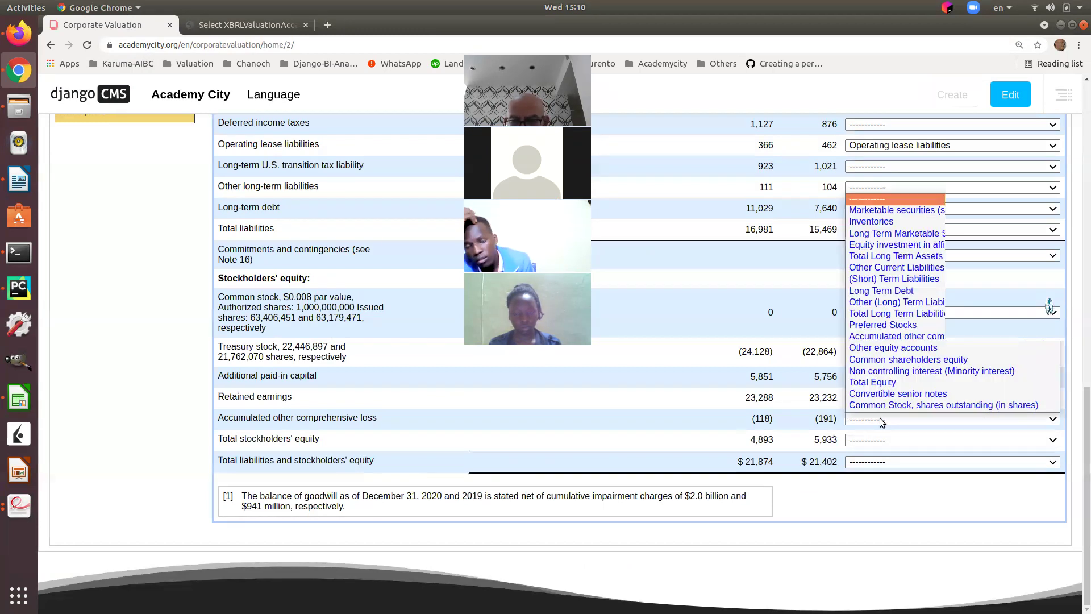
pyautogui.click(909, 338)
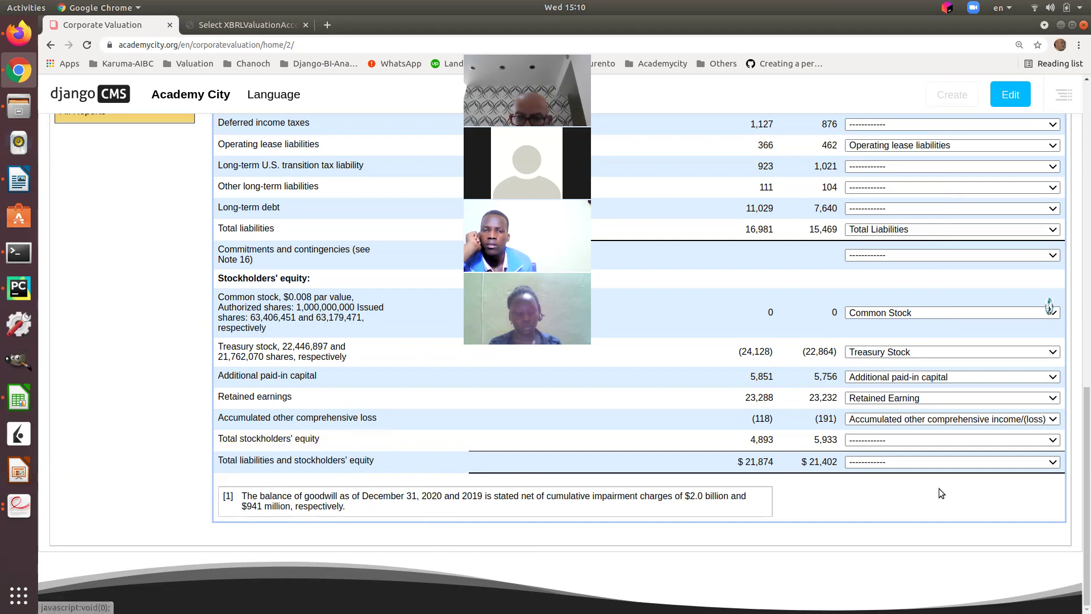
pyautogui.click(910, 442)
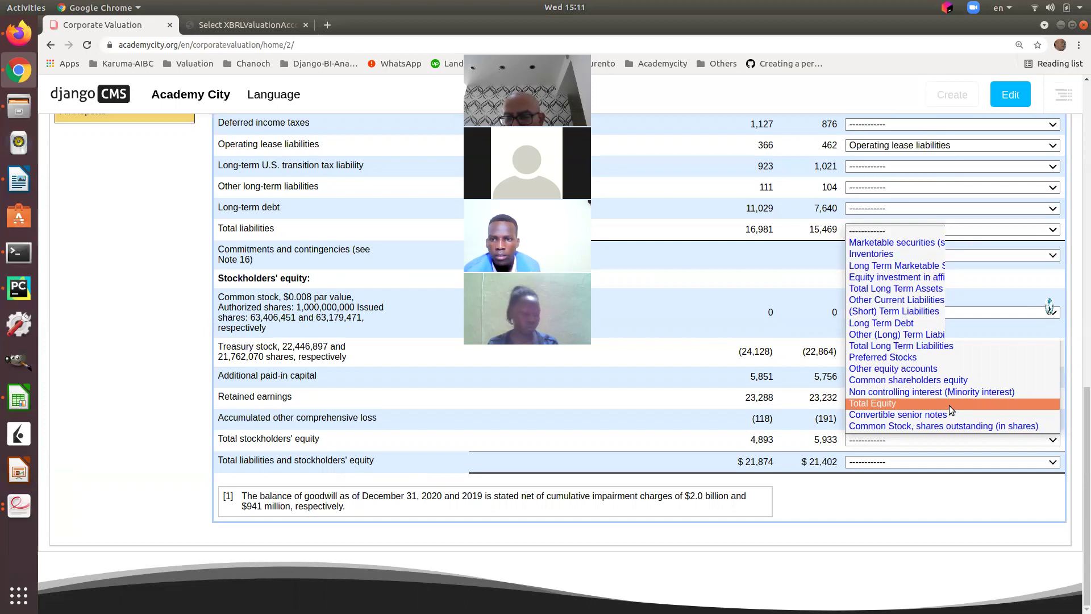
pyautogui.click(997, 111)
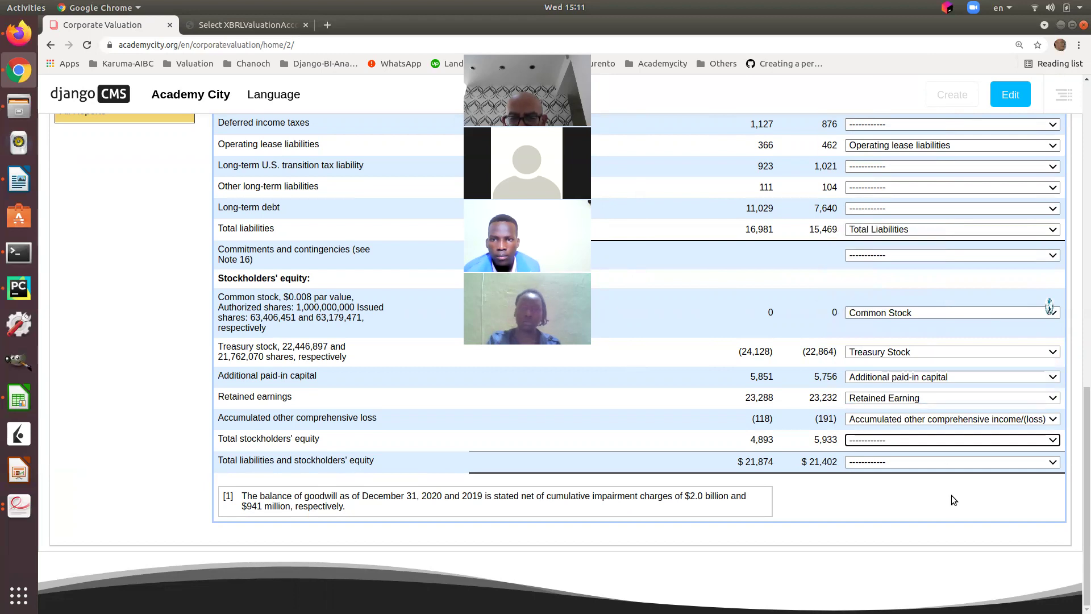
pyautogui.click(921, 440)
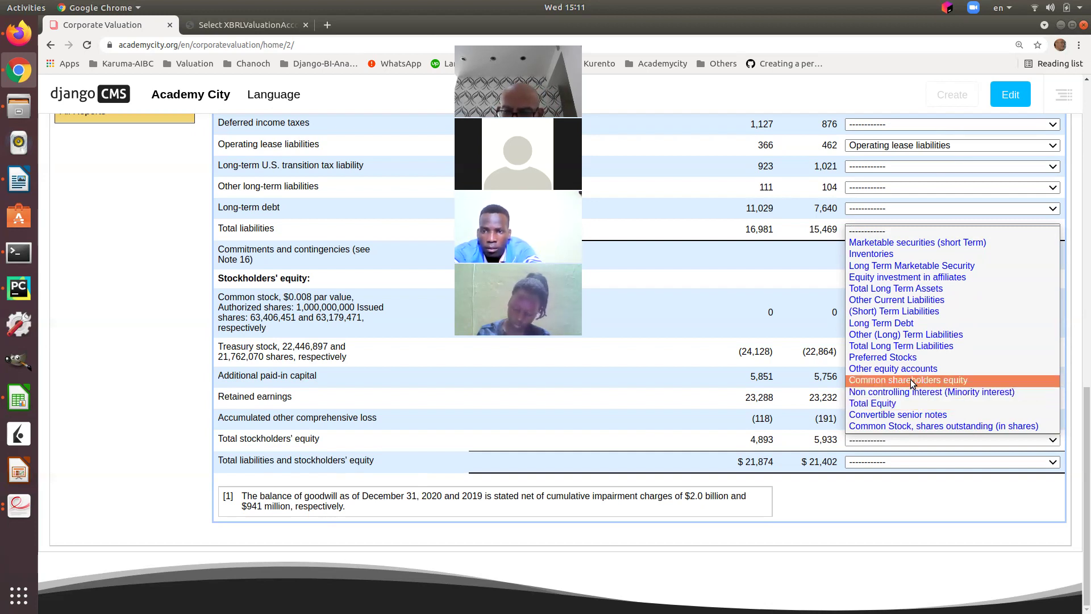
pyautogui.click(910, 379)
pyautogui.click(855, 520)
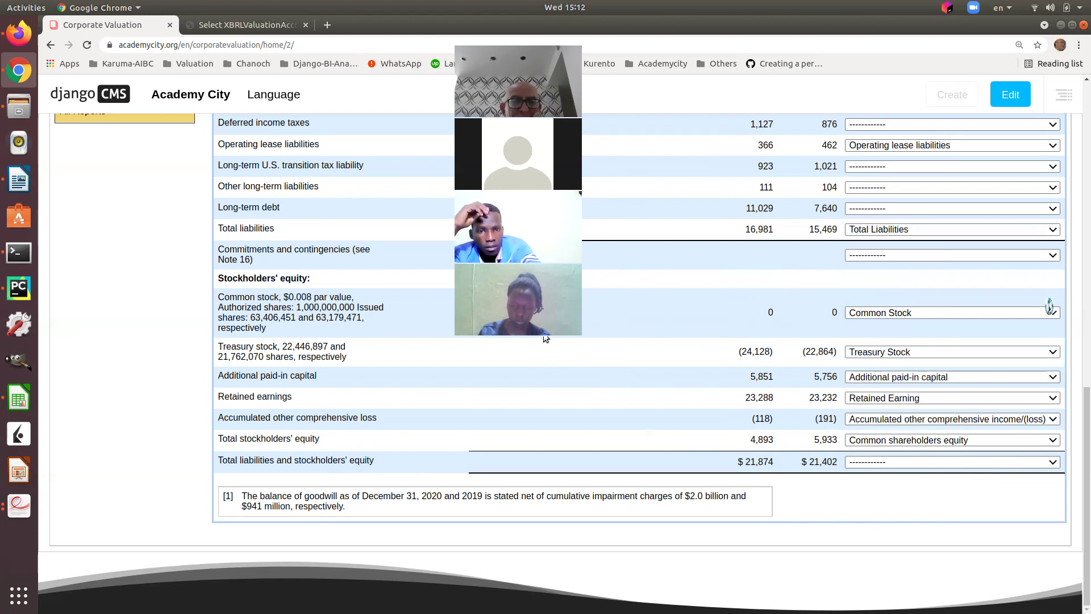
# Check the FSA balance sheet and the XBRL Data table for the company's yearly account values
pyautogui.scroll(15, 545, 338)
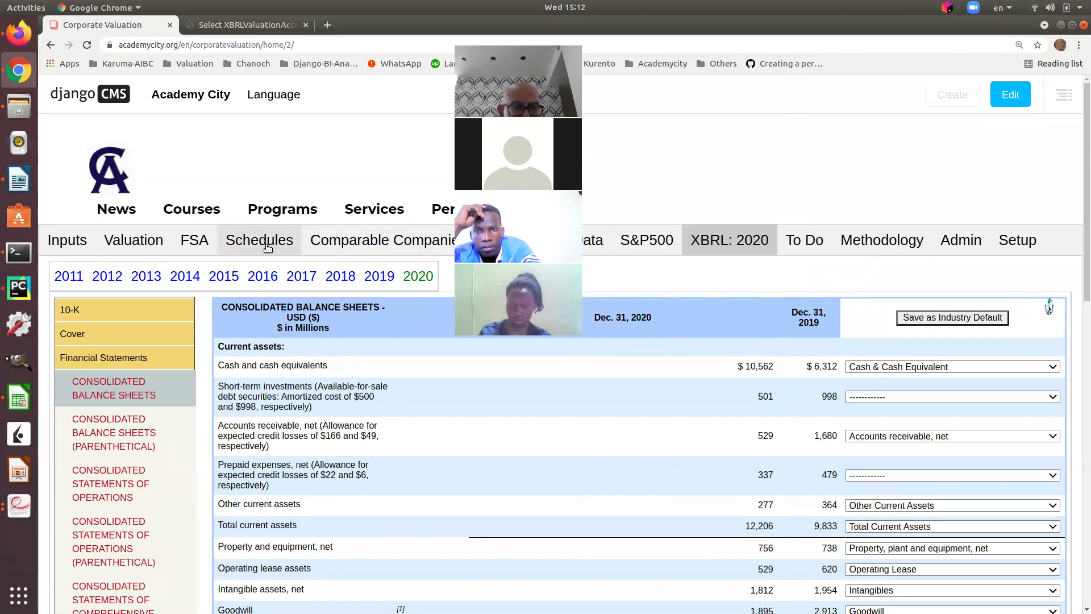
pyautogui.click(187, 250)
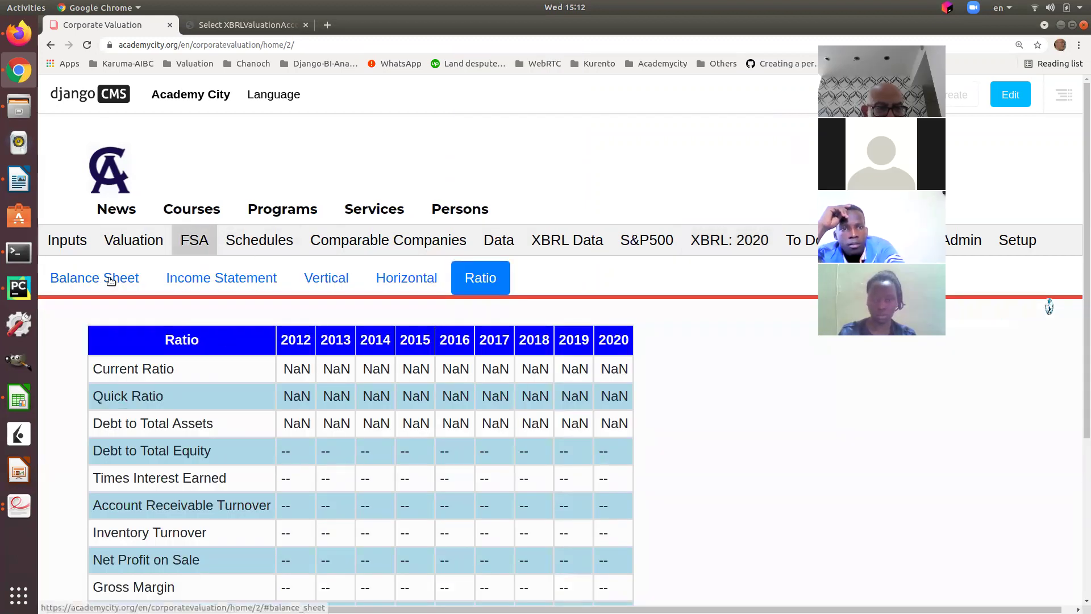
pyautogui.click(93, 281)
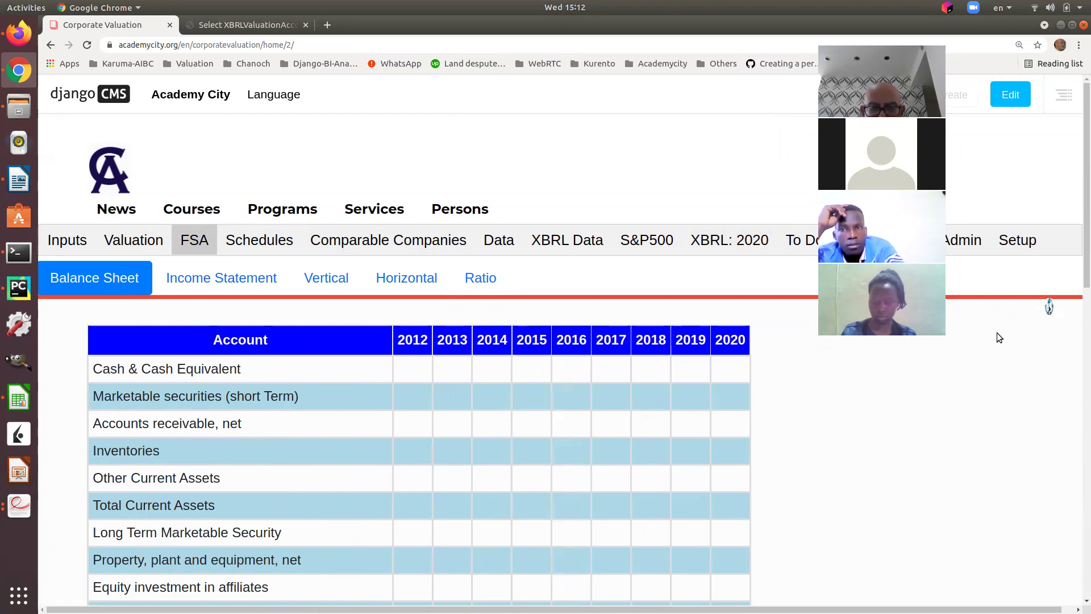
pyautogui.click(572, 246)
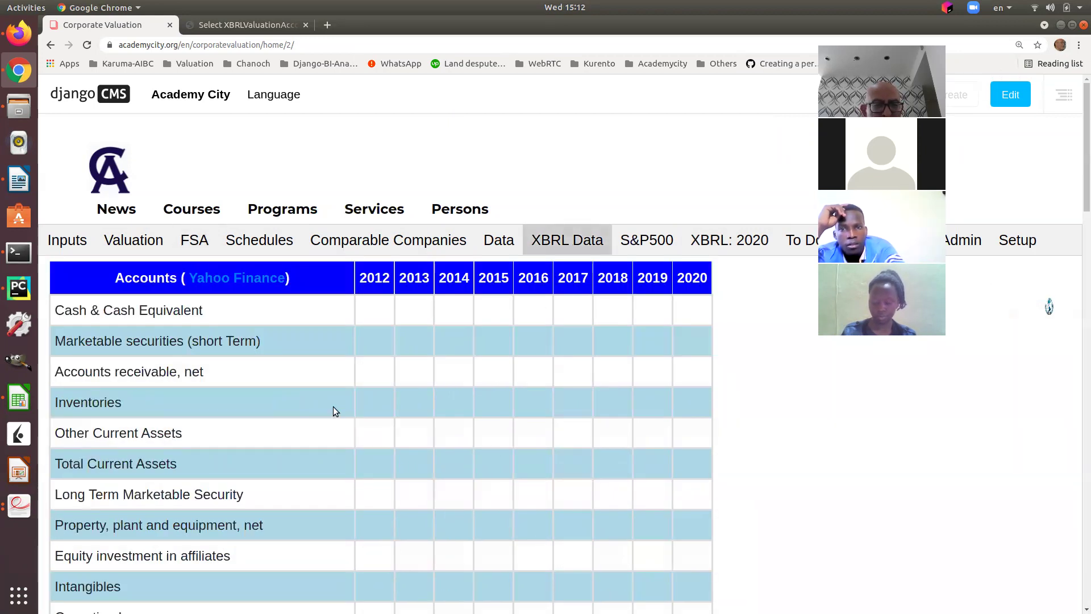
pyautogui.scroll(-6, 501, 412)
pyautogui.scroll(-11, 501, 412)
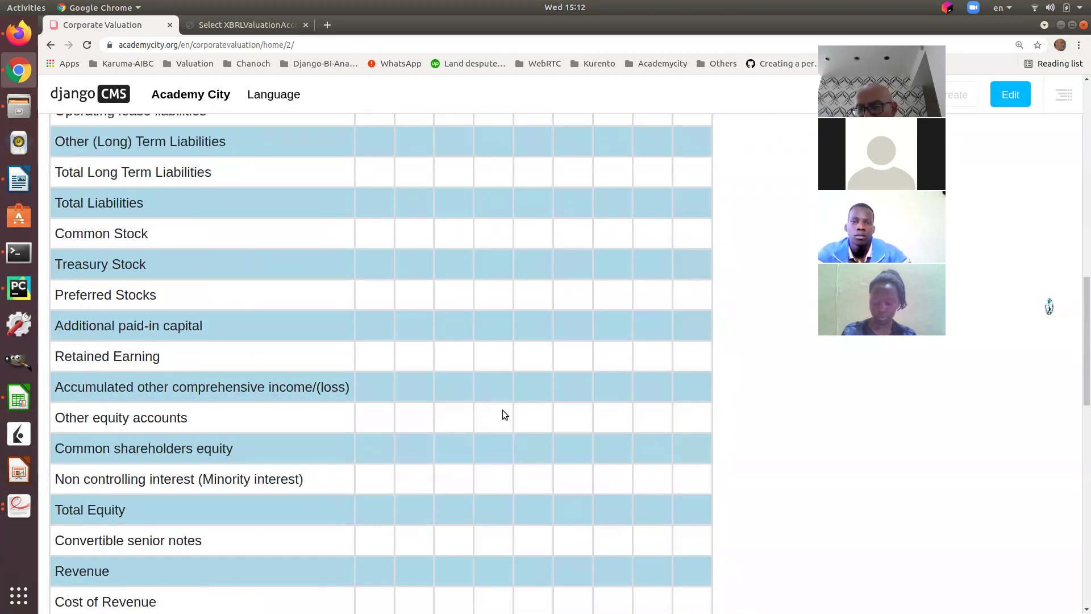
pyautogui.scroll(17, 503, 410)
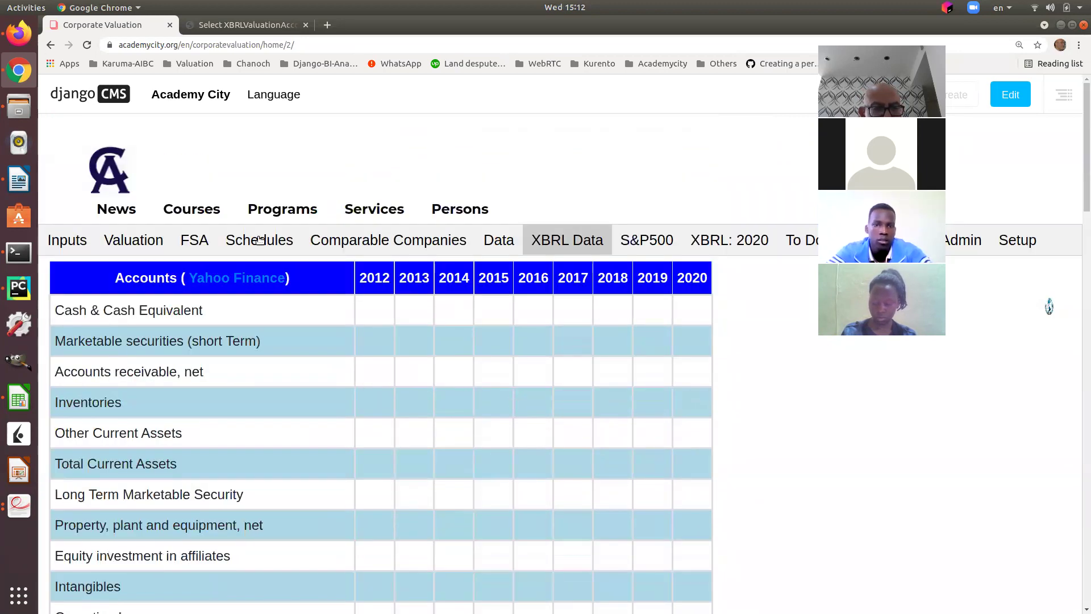
# View the FSA income statement and the vertical analysis for 2012 to 2020
pyautogui.click(190, 244)
pyautogui.click(196, 280)
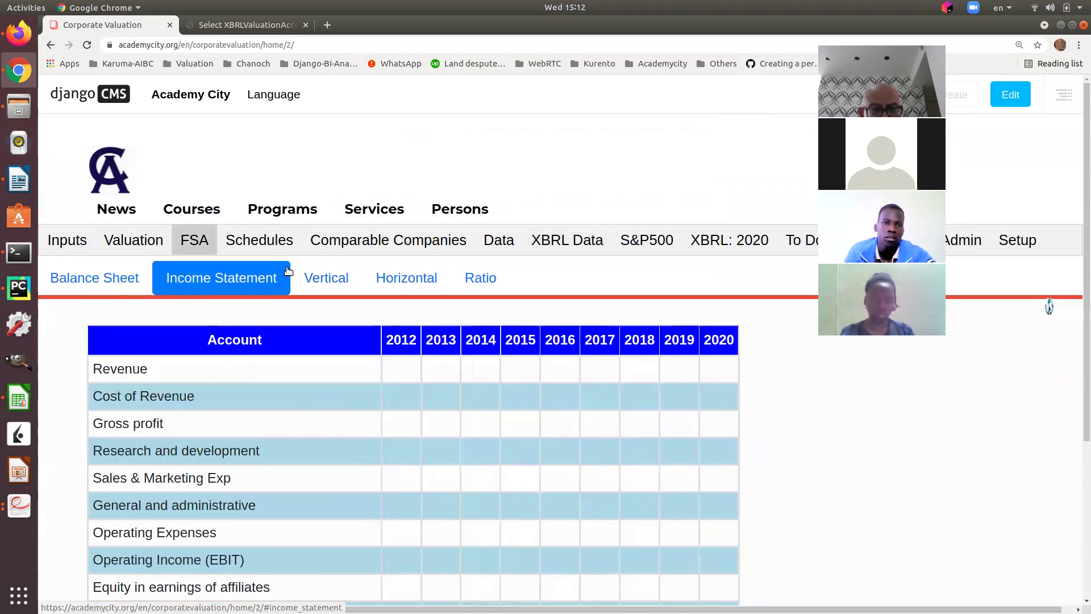
pyautogui.click(325, 277)
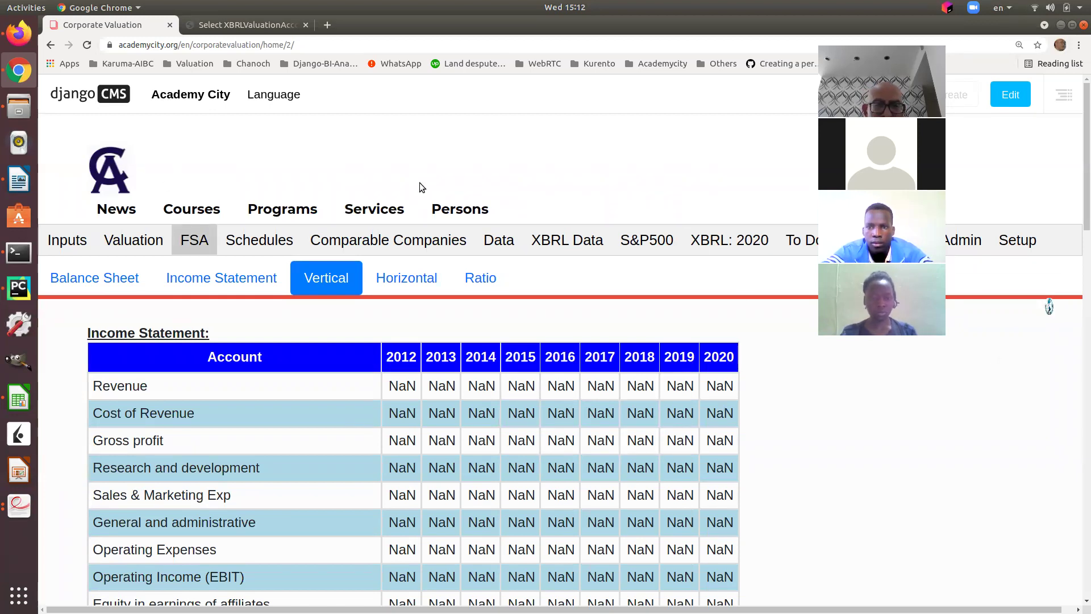
# Resubmit the BKNG ticker in the company inputs and enable Update Data For Companies in the valuation app's Admin section
pyautogui.click(67, 240)
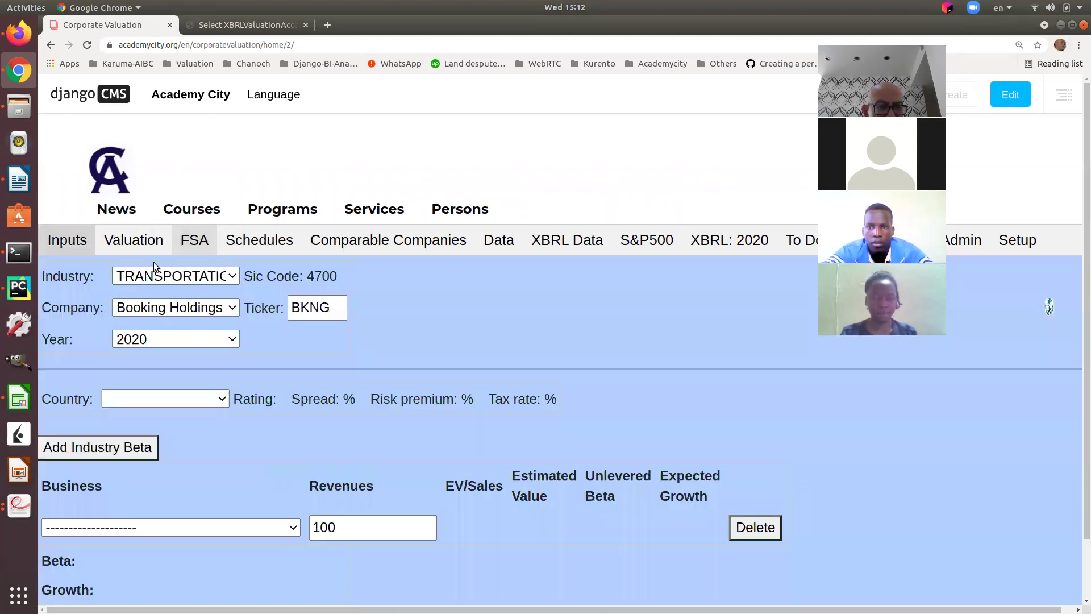
pyautogui.click(332, 310)
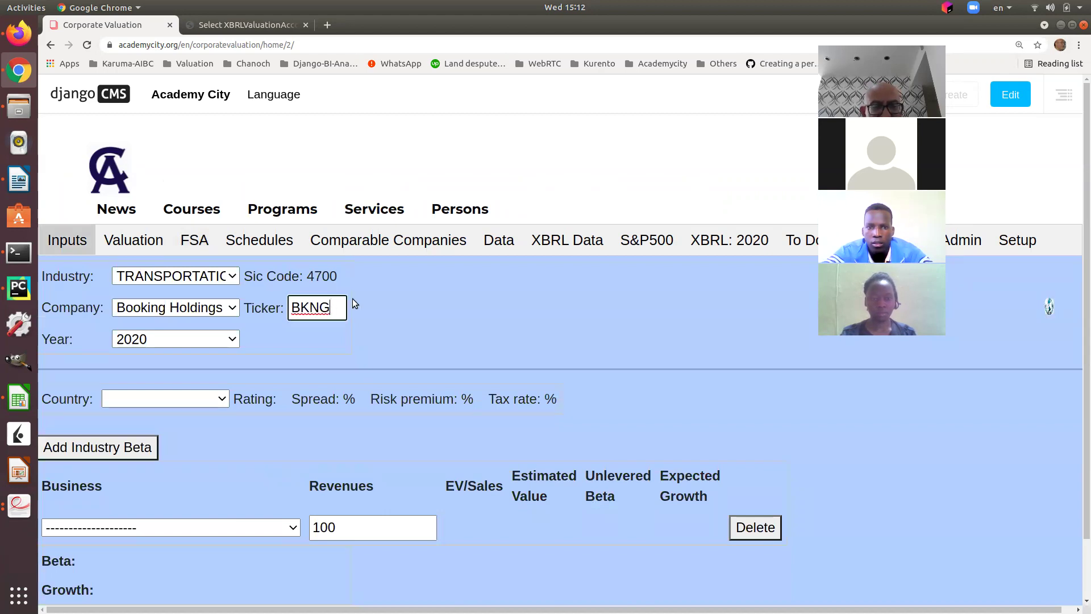
pyautogui.press('Return')
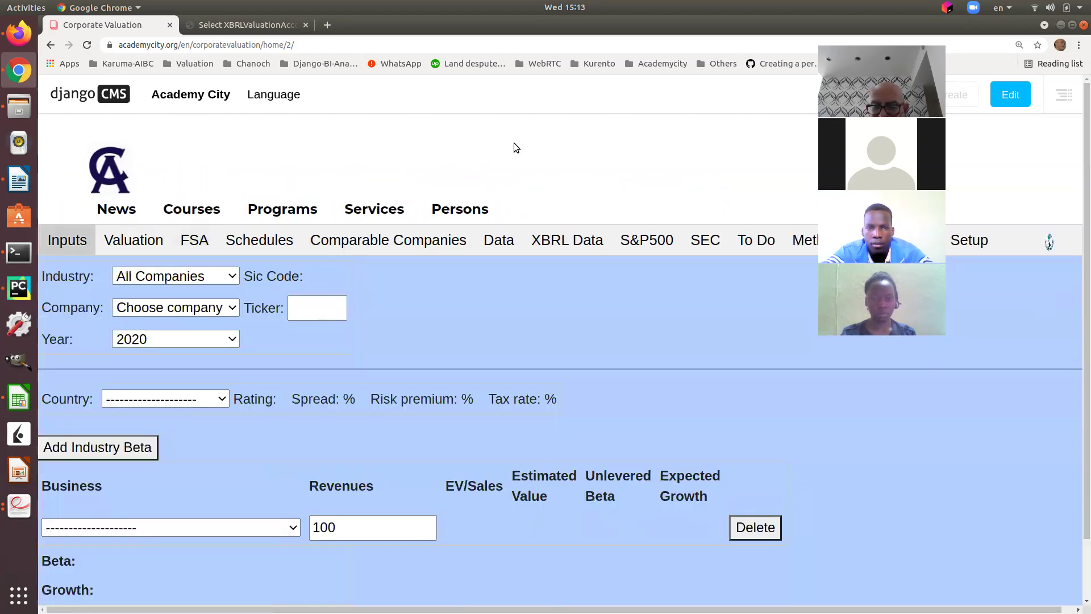
pyautogui.click(914, 241)
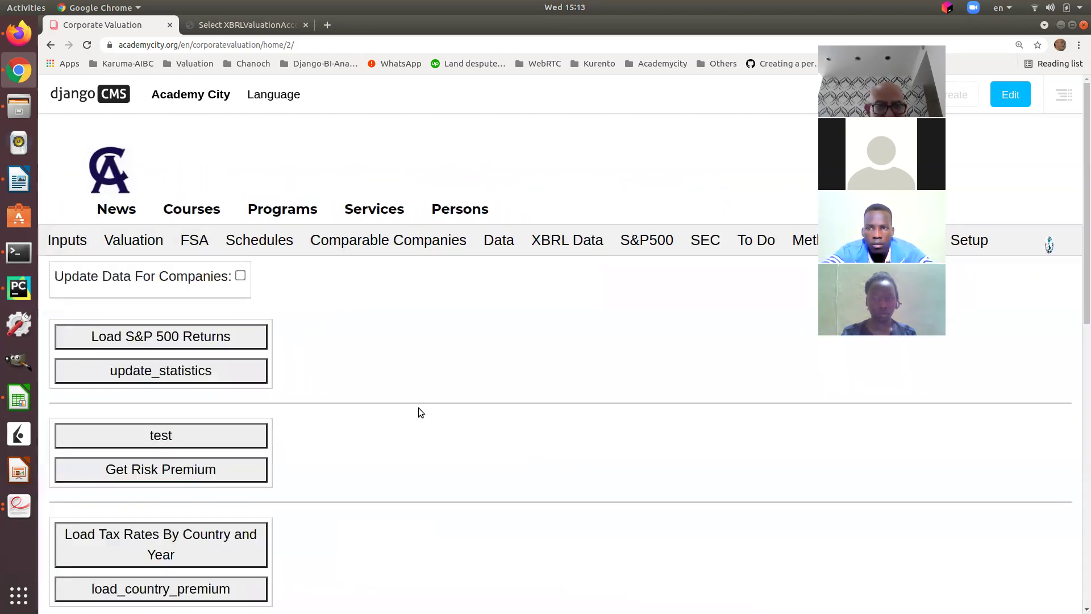
pyautogui.click(241, 276)
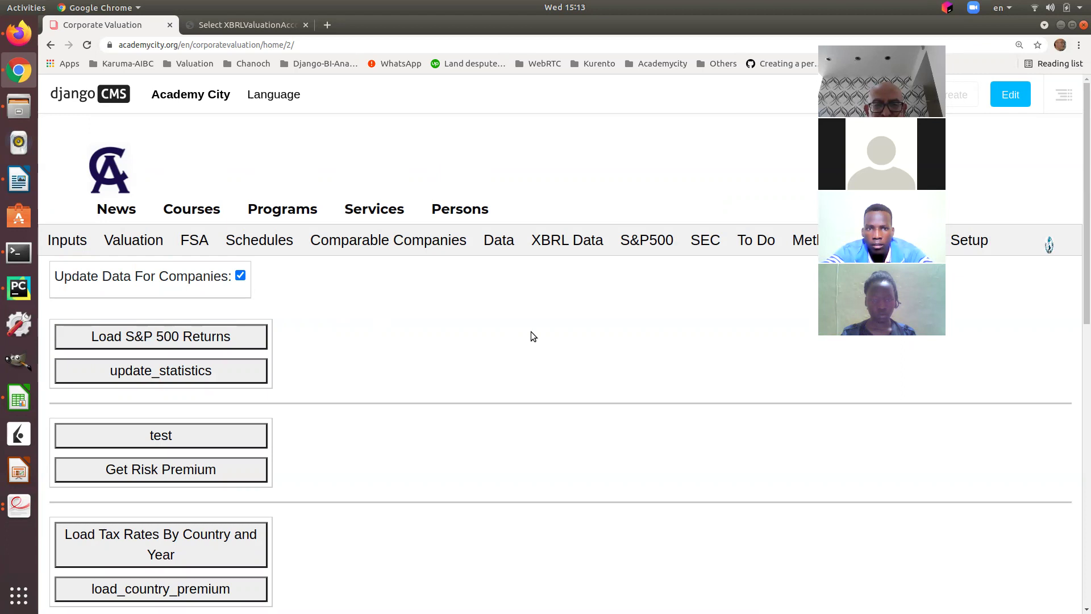
# Review the list of saved XBRL valuation account matches for the company in Django administration
pyautogui.click(254, 29)
pyautogui.scroll(-3, 582, 458)
pyautogui.scroll(-5, 582, 459)
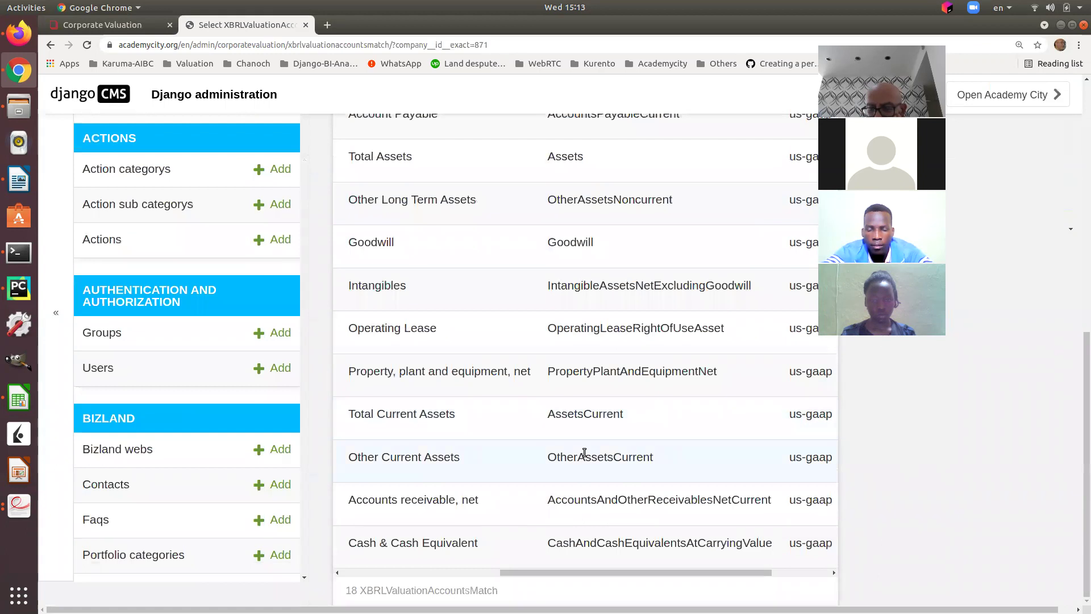
pyautogui.scroll(8, 584, 453)
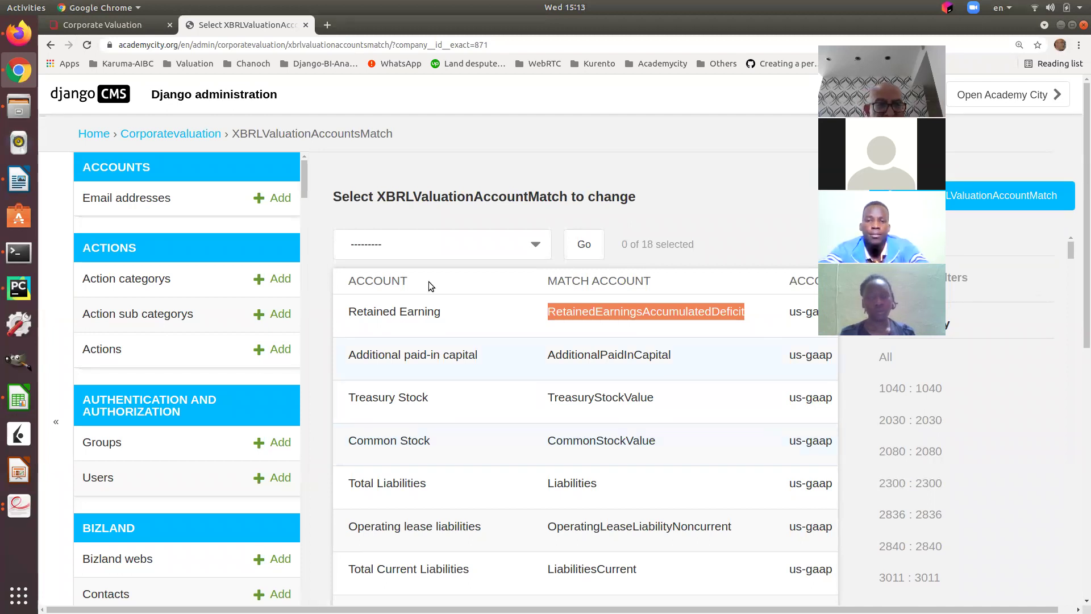
# Return to the Corporate Valuation page and load Booking Holdings Inc from the S&P500 company list
pyautogui.click(118, 26)
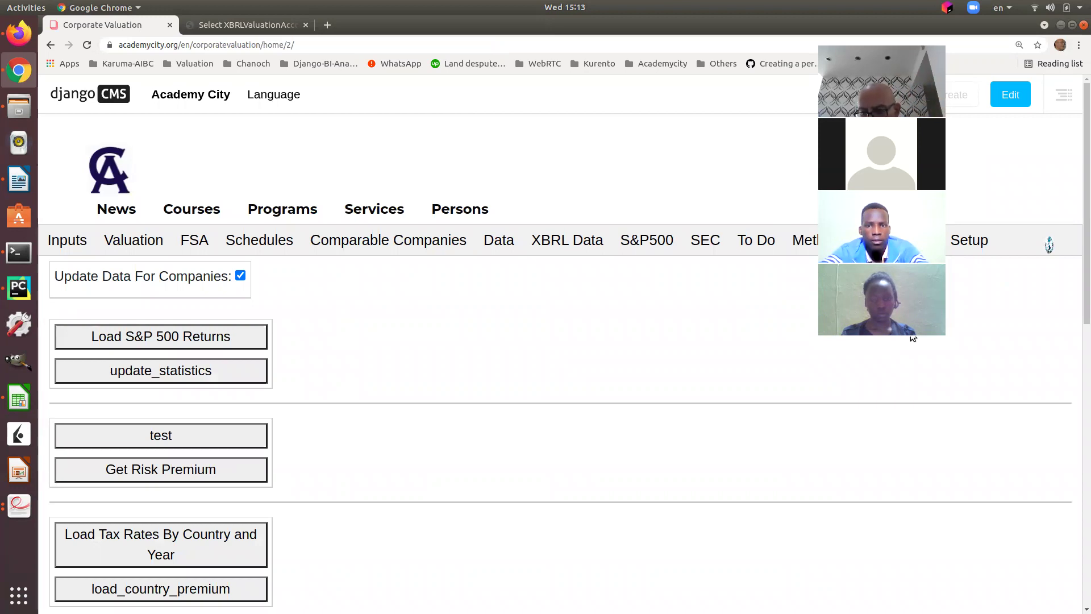
pyautogui.click(648, 240)
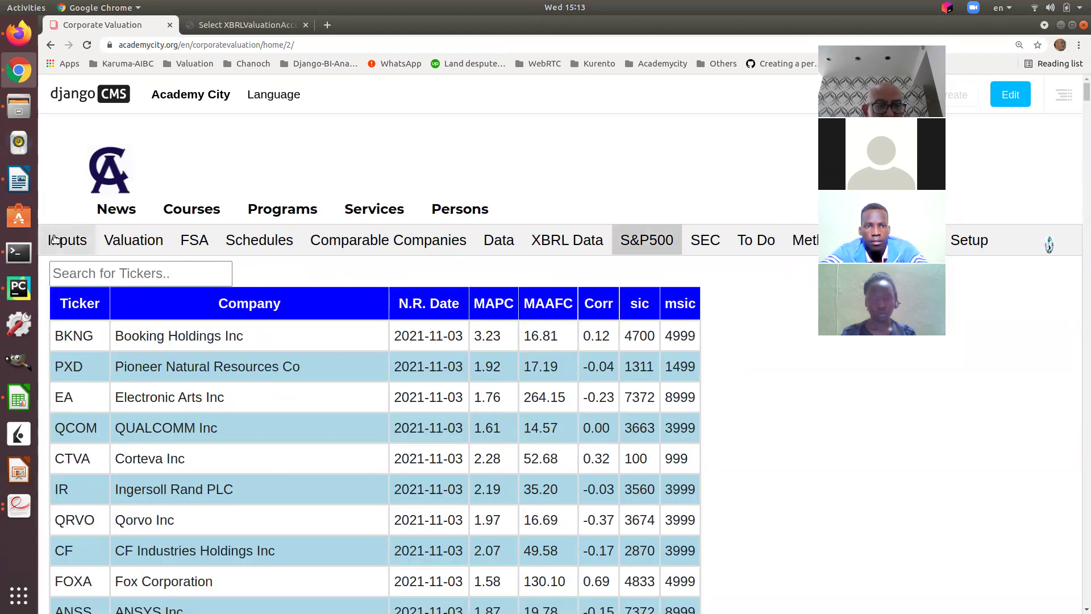
pyautogui.click(79, 240)
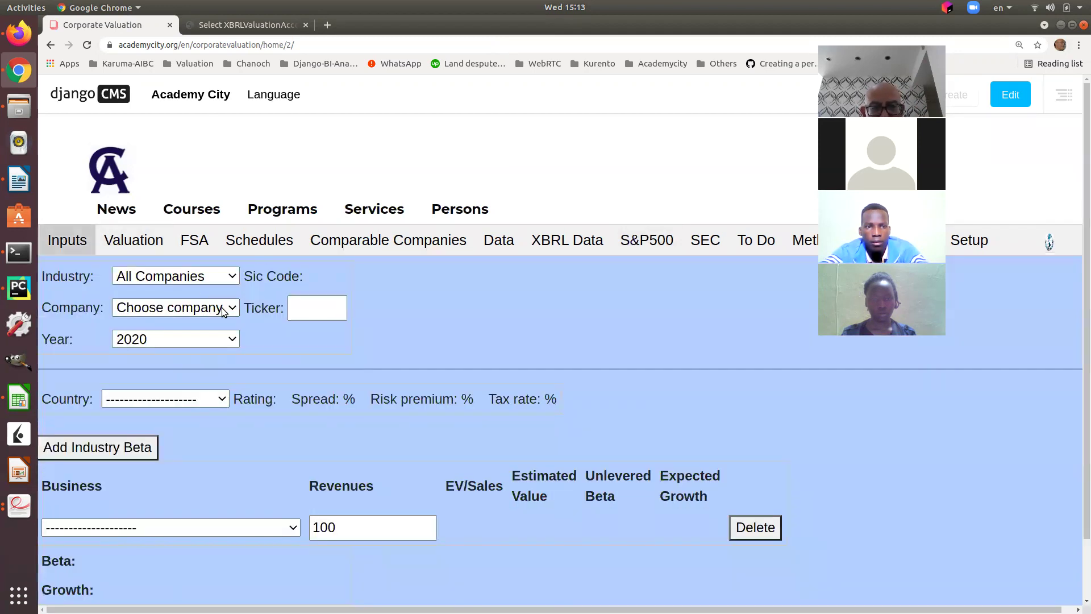
pyautogui.click(655, 244)
pyautogui.click(200, 338)
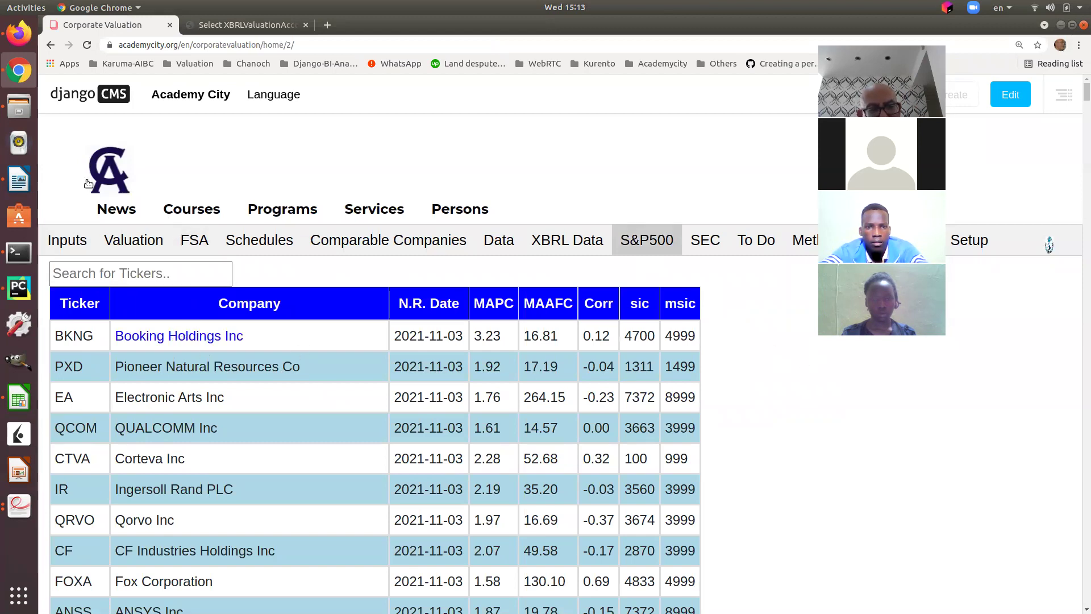
# Examine the FSA ratio table for Booking Holdings across 2012 to 2020
pyautogui.click(82, 240)
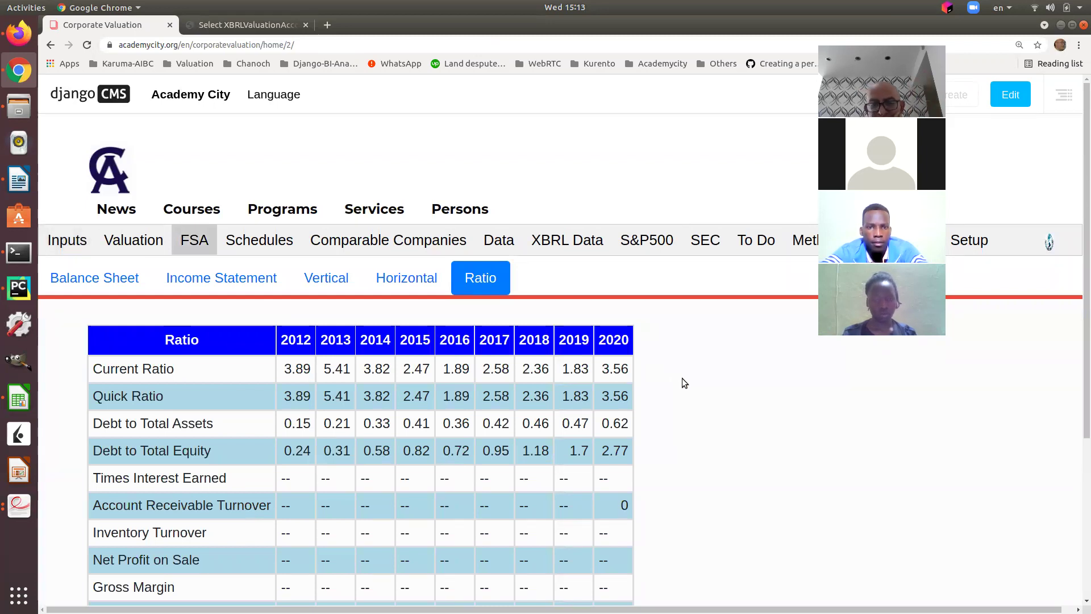
pyautogui.scroll(-3, 731, 408)
pyautogui.scroll(2, 732, 408)
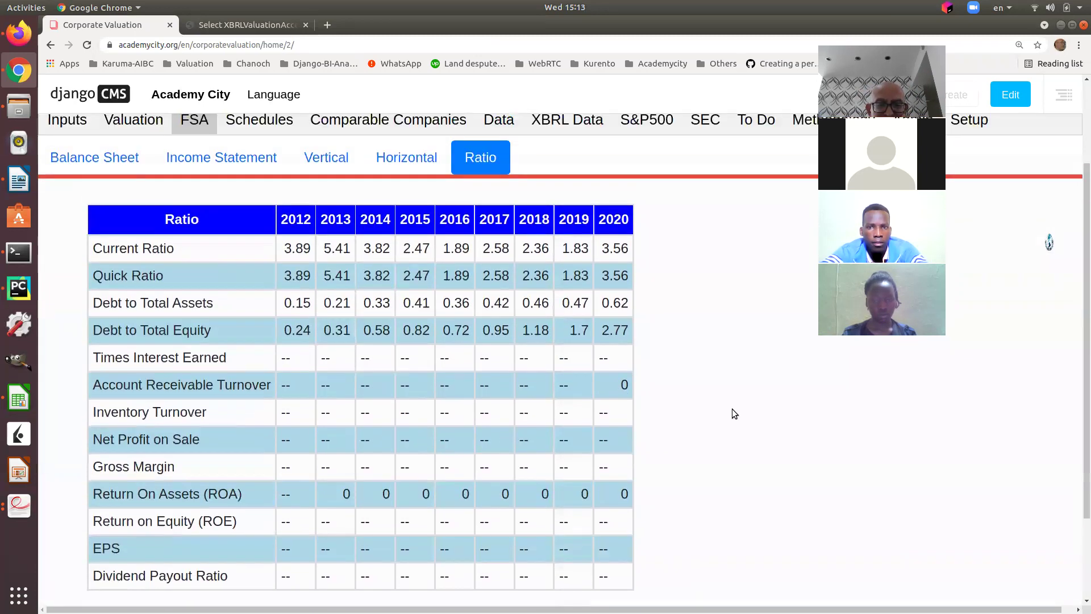
pyautogui.scroll(3, 427, 405)
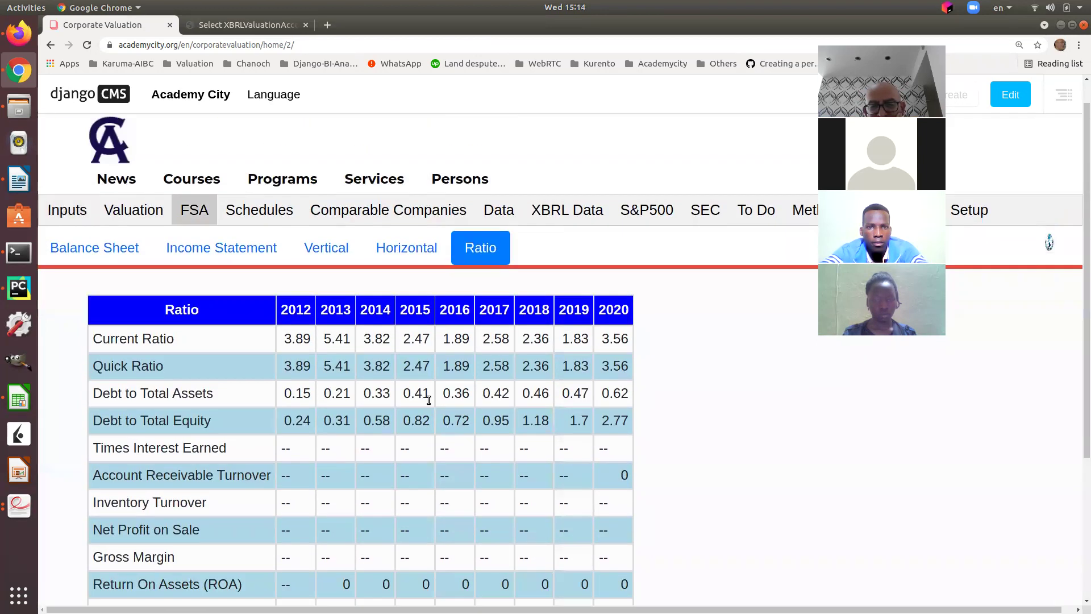
# Examine the Other Current Assets row in XBRL Data and compare it with the 2020 total current assets and cash
pyautogui.click(565, 241)
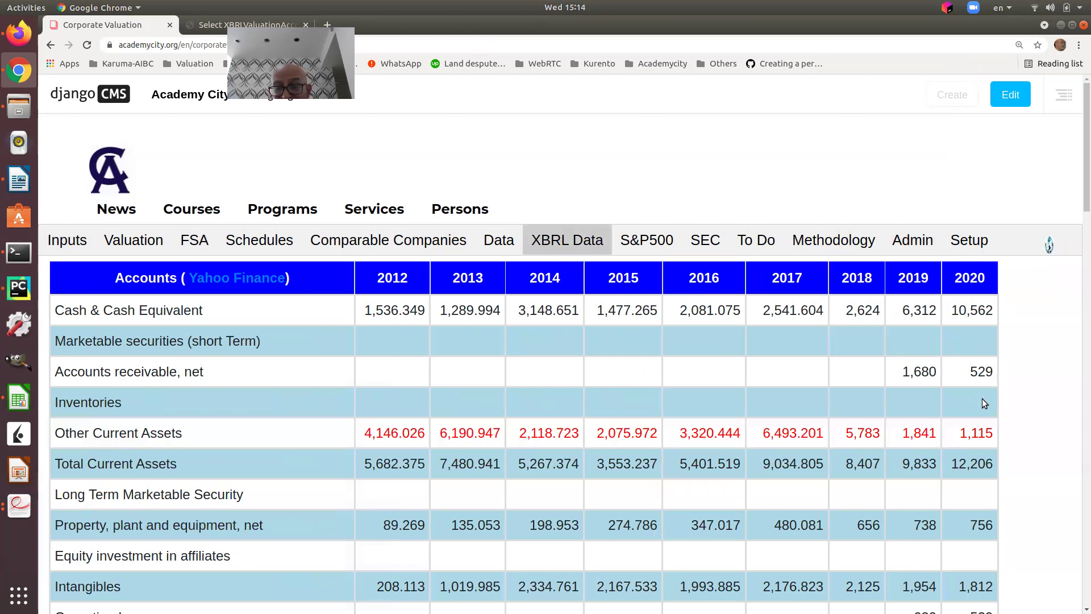
pyautogui.scroll(-1, 986, 404)
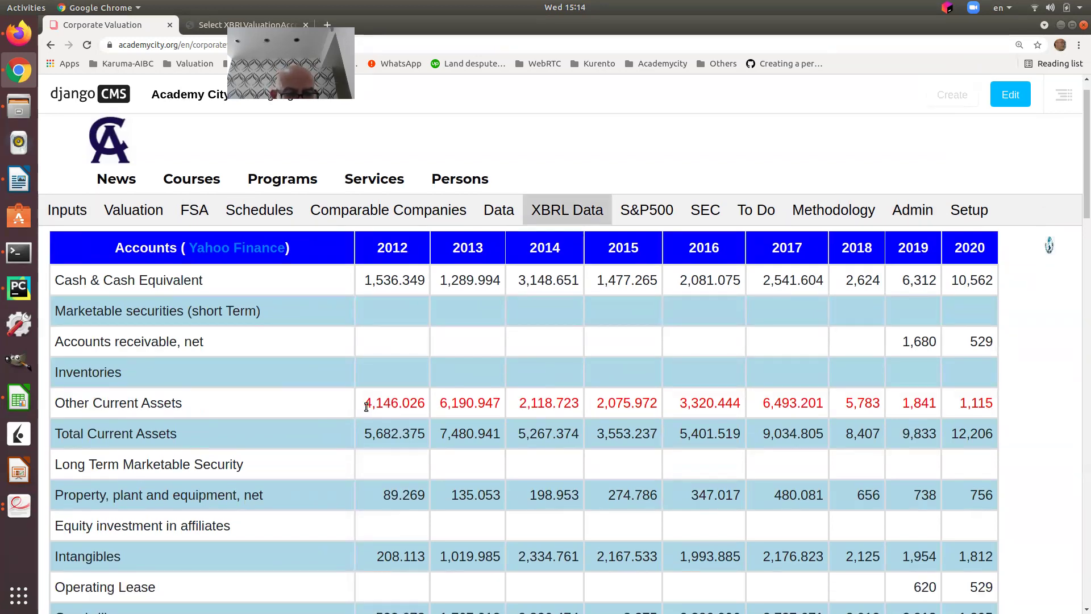
pyautogui.moveTo(364, 405); pyautogui.dragTo(998, 399)
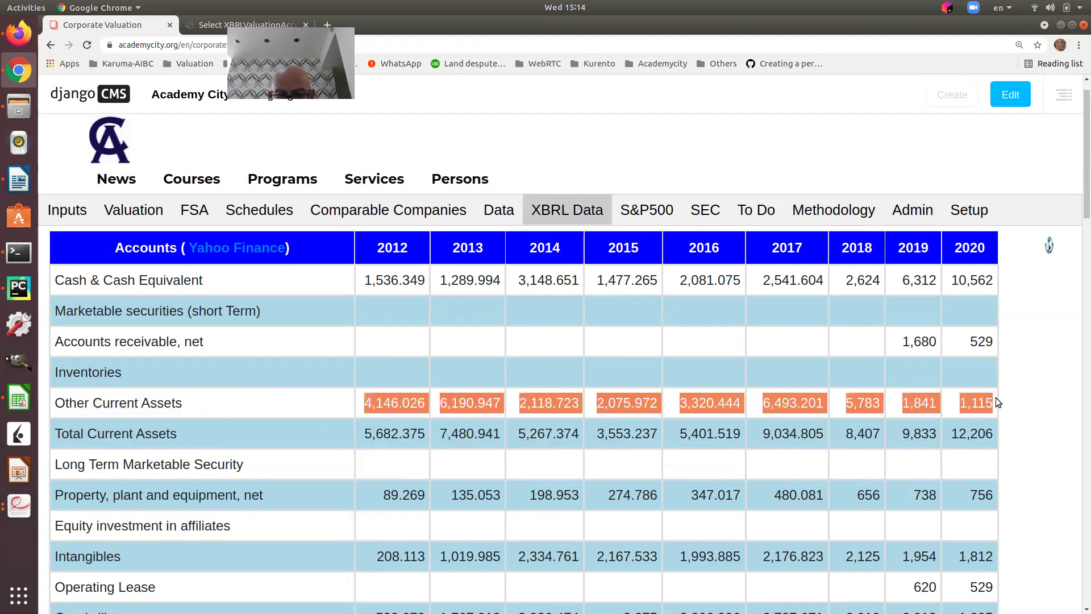
pyautogui.click(1070, 384)
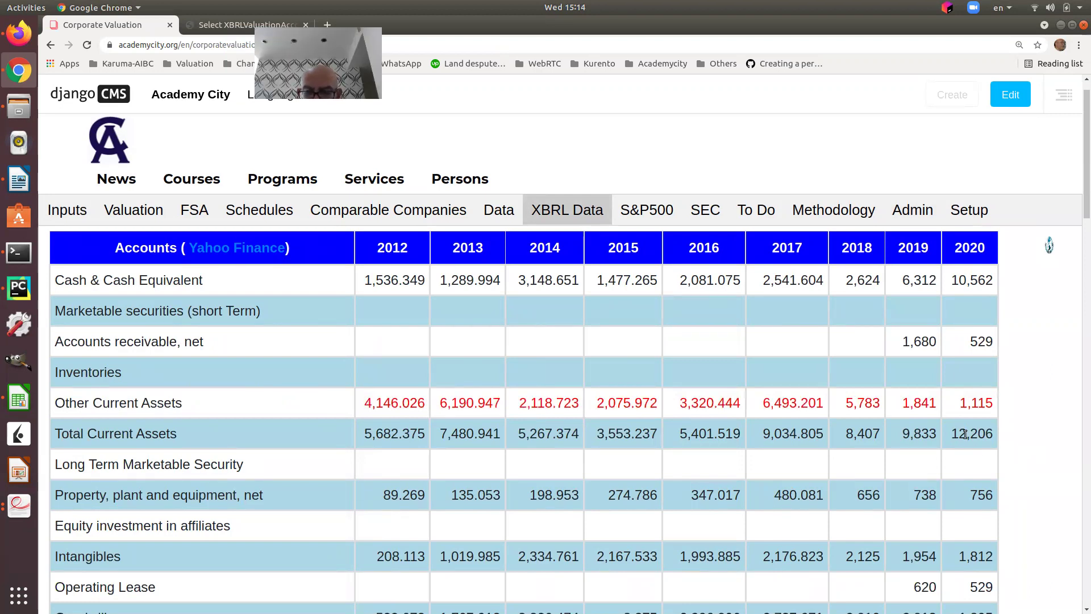
pyautogui.moveTo(954, 433); pyautogui.dragTo(991, 435)
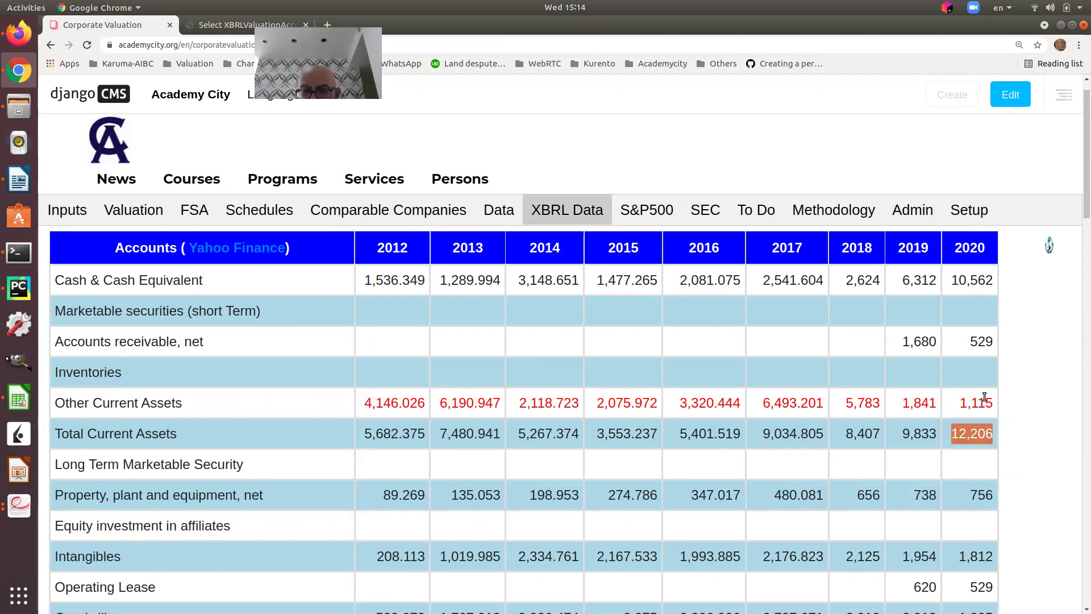
pyautogui.click(974, 279)
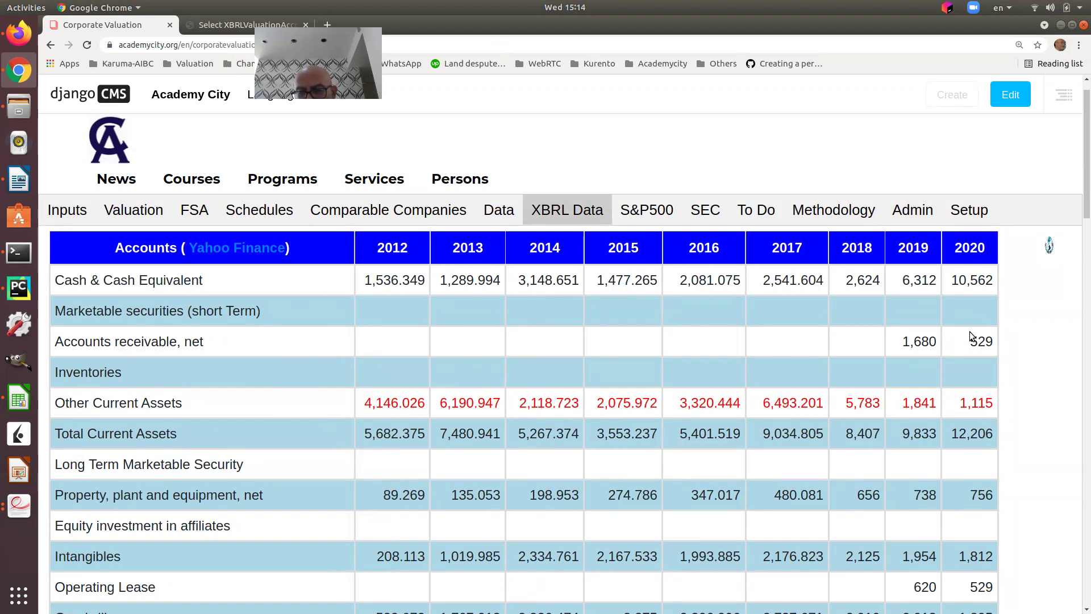
# Compare the 2020 Other Current Assets value with the 2020 Total Current Assets value in the XBRL Data table
pyautogui.moveTo(960, 403); pyautogui.dragTo(993, 401)
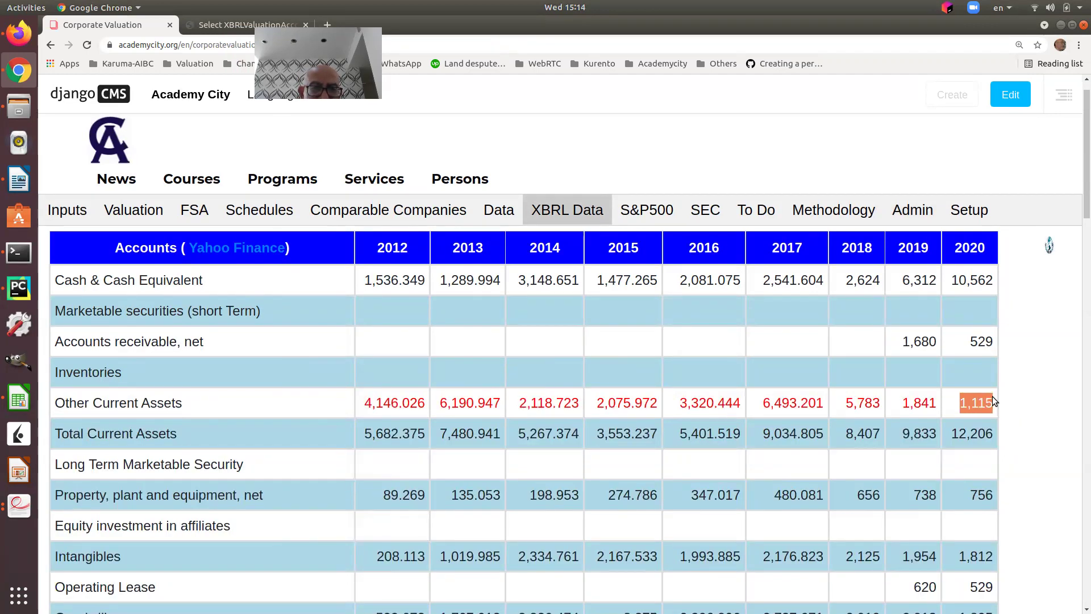
pyautogui.click(1031, 364)
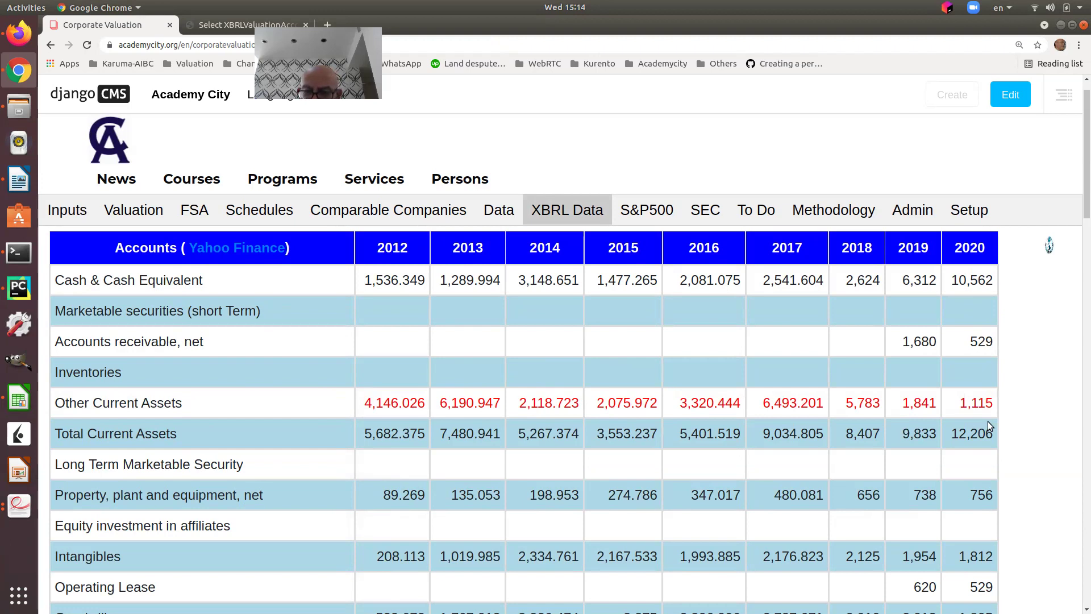
pyautogui.moveTo(953, 432); pyautogui.dragTo(994, 432)
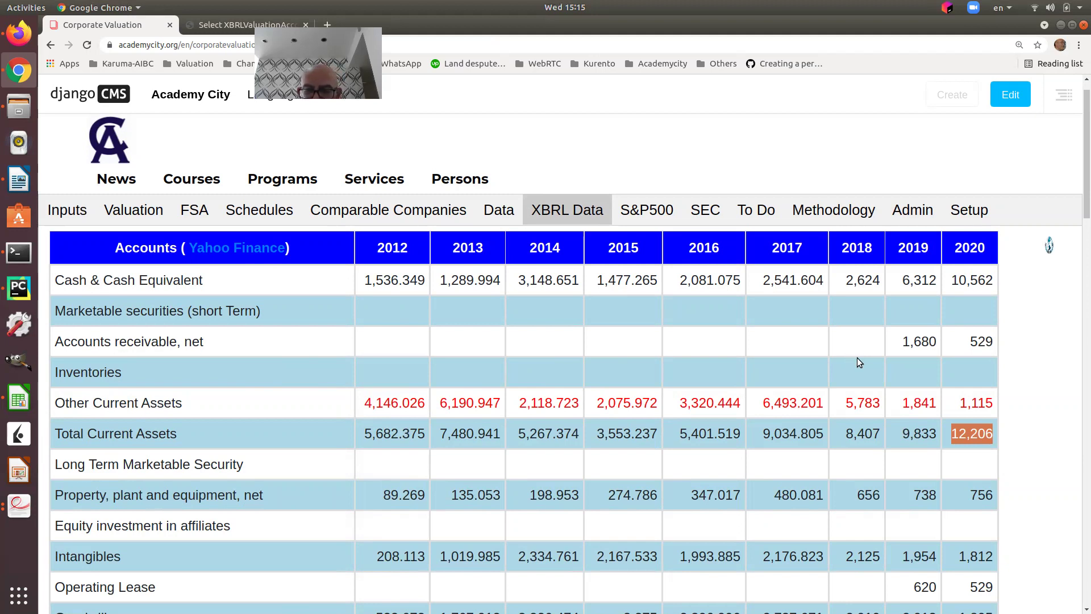
# Examine the long-term assets, liabilities and equity rows of the XBRL Data table for 2012 to 2020
pyautogui.scroll(-5, 852, 396)
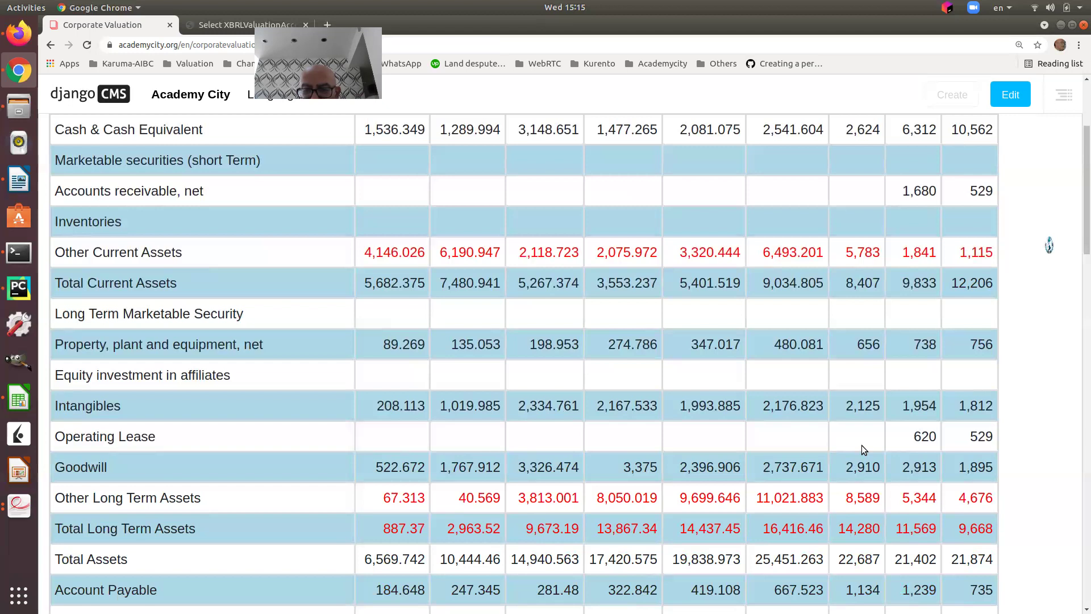
pyautogui.scroll(4, 859, 430)
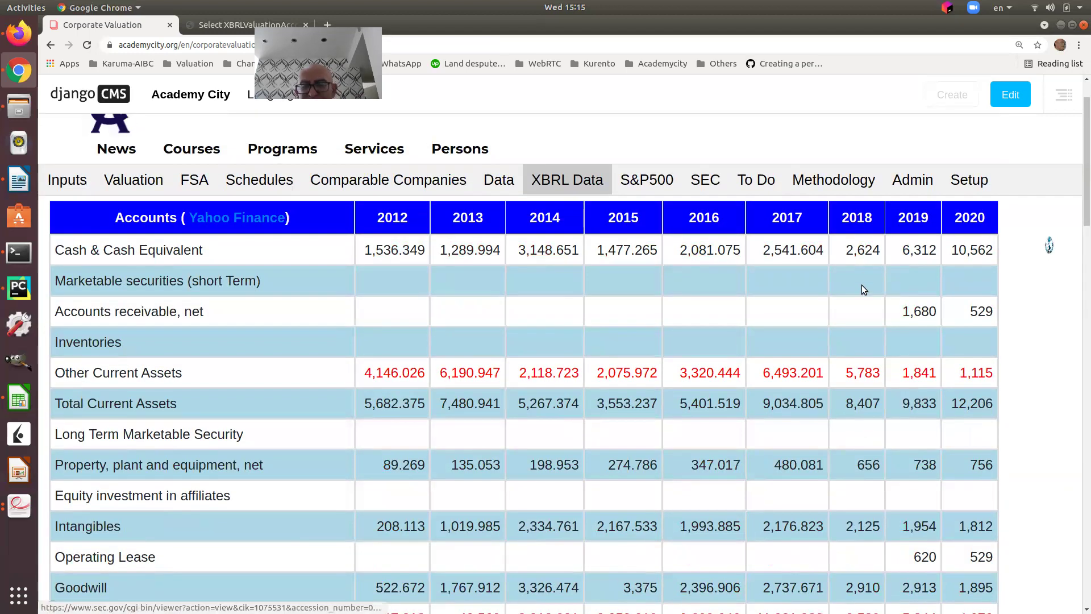
pyautogui.scroll(-4, 865, 372)
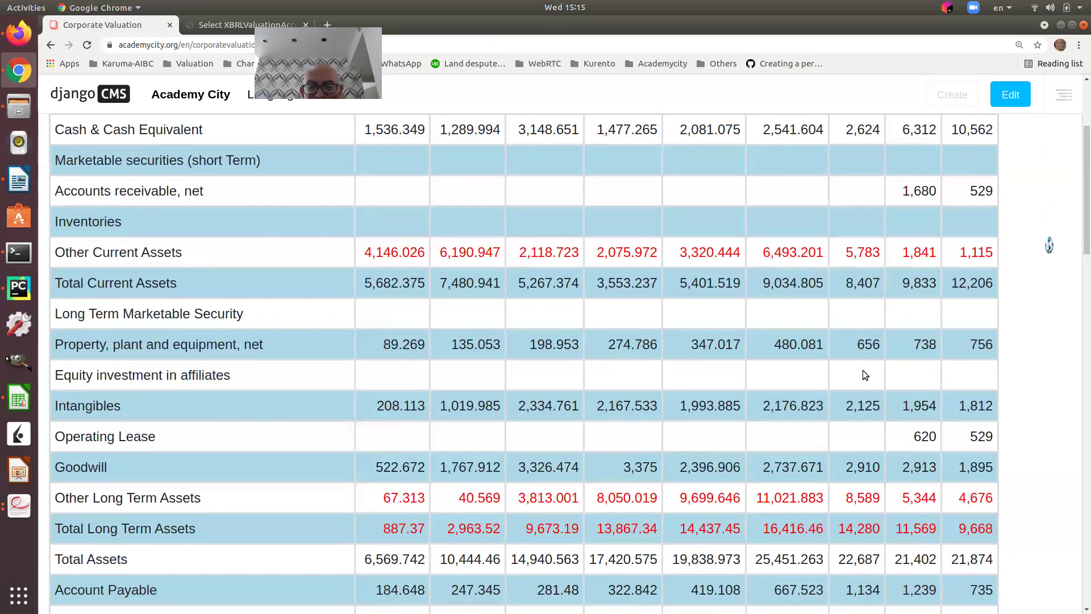
pyautogui.scroll(-7, 864, 372)
pyautogui.scroll(-1, 864, 372)
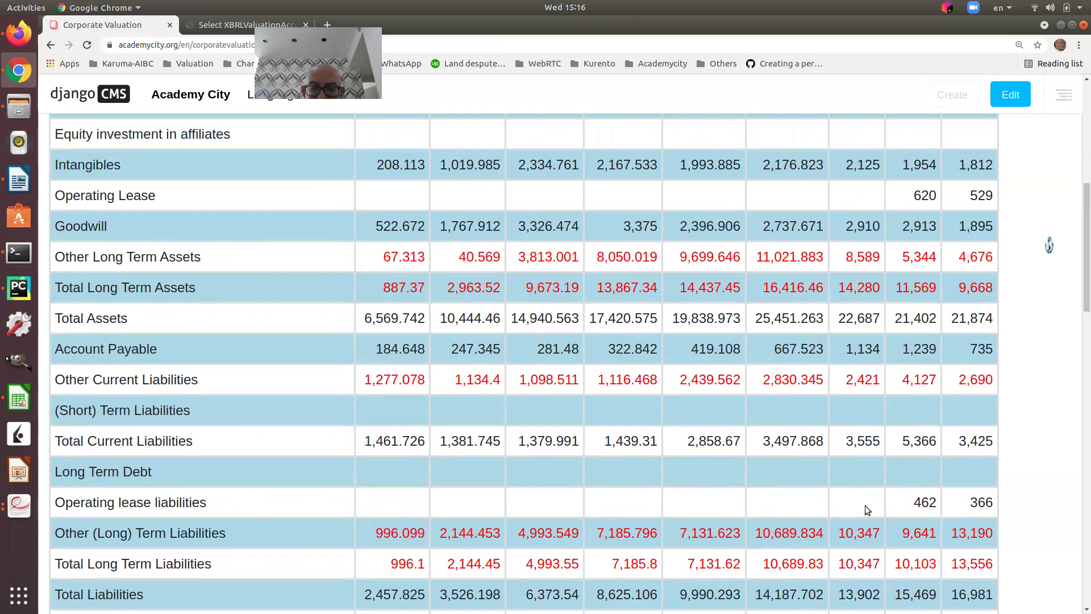
pyautogui.scroll(-4, 868, 510)
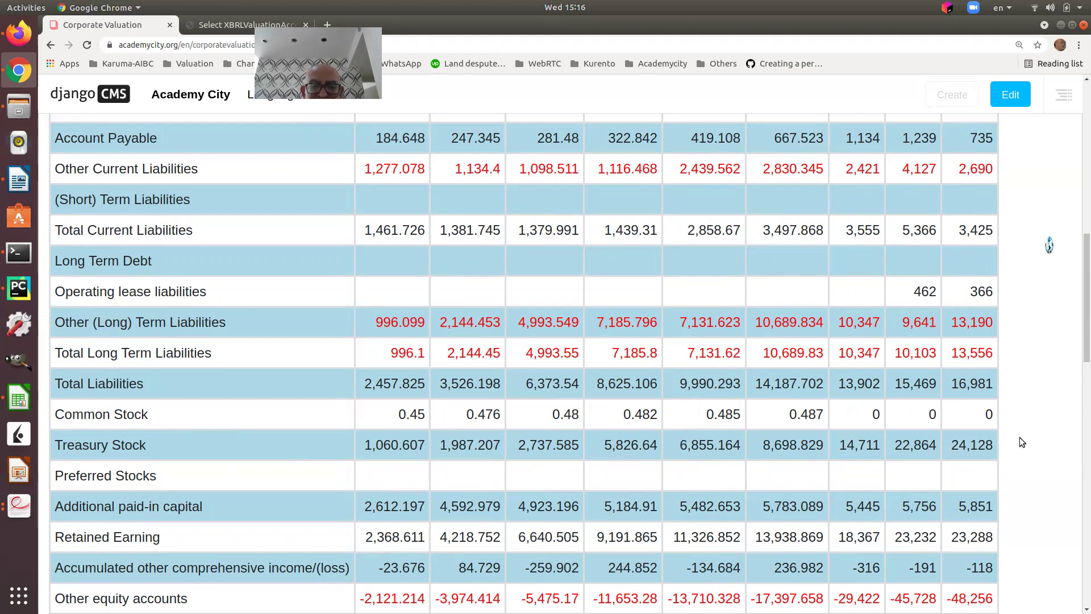
pyautogui.scroll(-4, 780, 481)
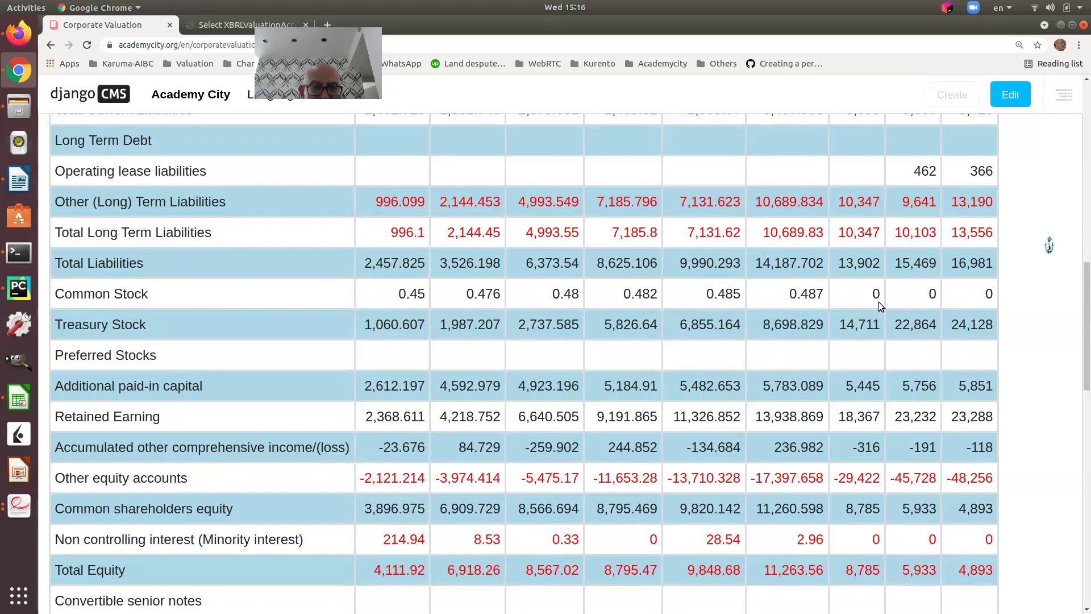
pyautogui.scroll(-2, 829, 353)
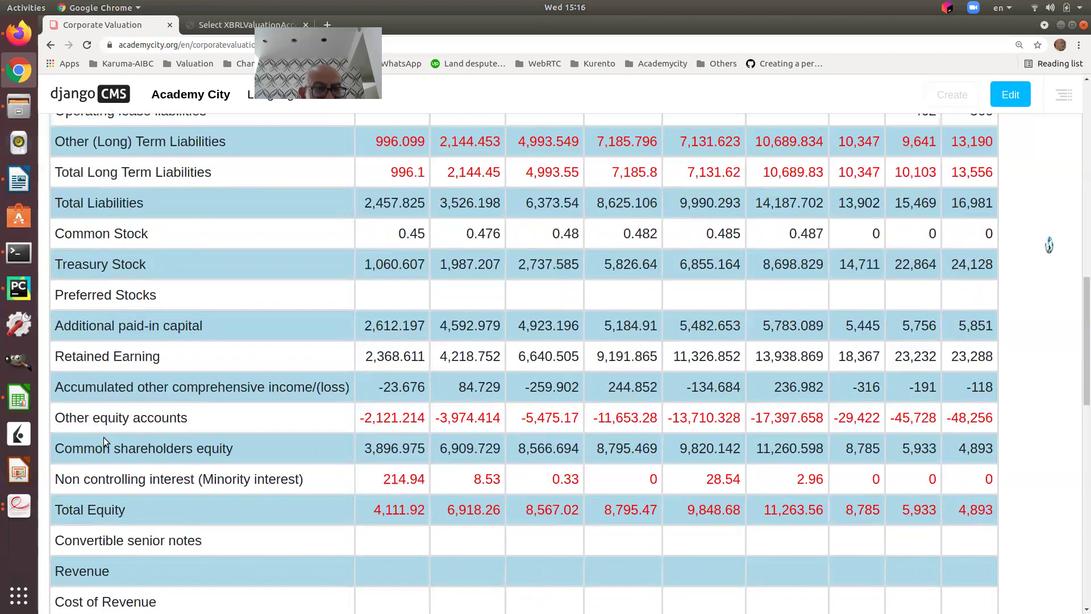
# Examine the Other equity accounts row and compare Common shareholders equity with Total Equity for 2017 and 2020
pyautogui.moveTo(358, 418); pyautogui.dragTo(990, 412)
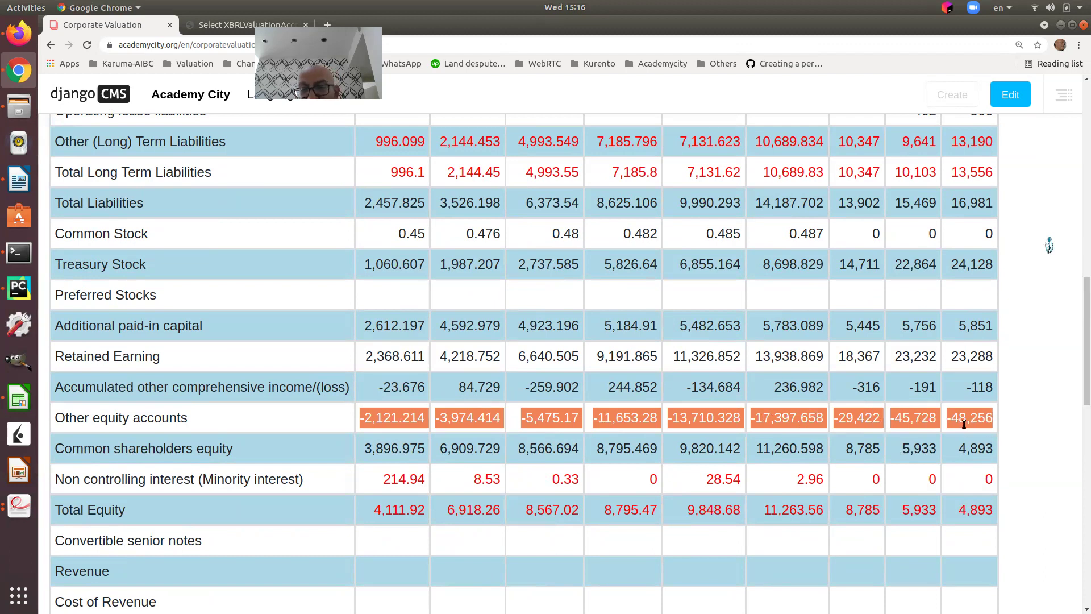
pyautogui.click(1008, 417)
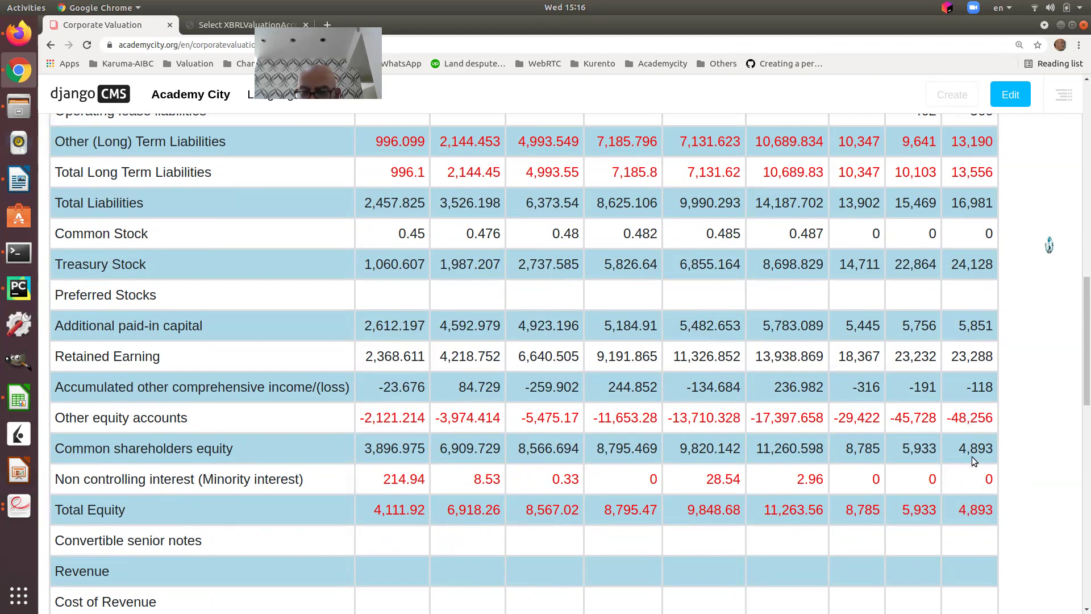
pyautogui.moveTo(961, 449)
pyautogui.mouseDown()
pyautogui.moveTo(1027, 454)
pyautogui.moveTo(964, 443)
pyautogui.mouseUp()
pyautogui.moveTo(961, 507); pyautogui.dragTo(996, 506)
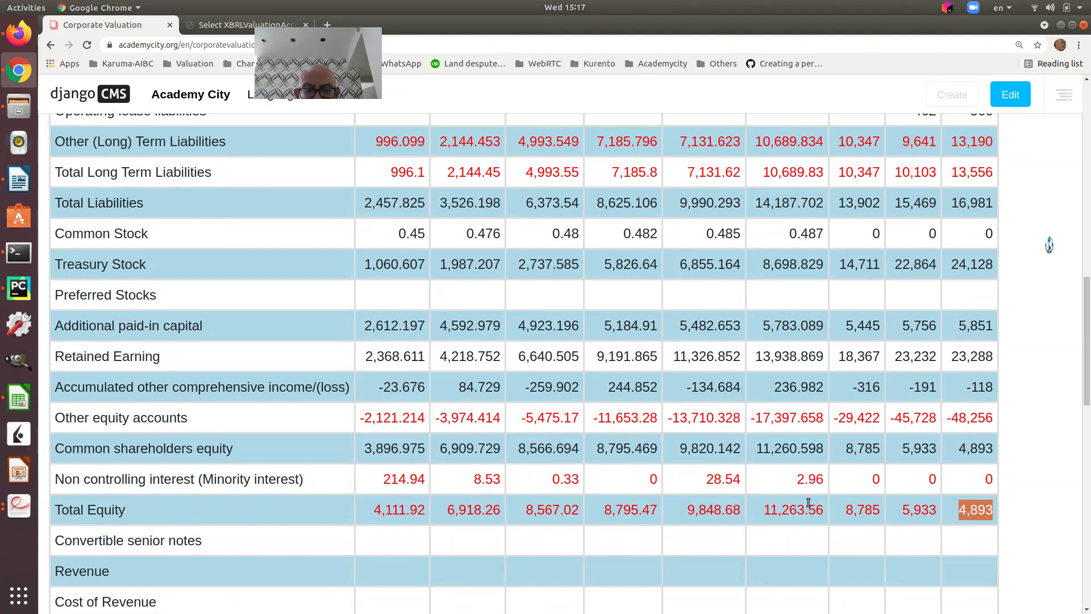
pyautogui.click(795, 451)
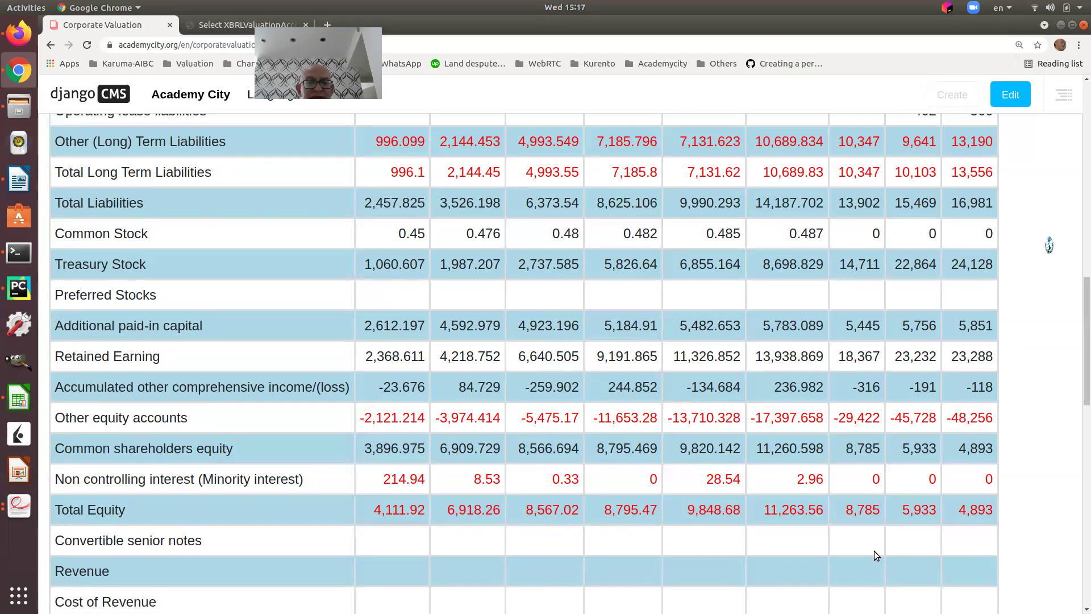
pyautogui.moveTo(766, 509); pyautogui.dragTo(824, 518)
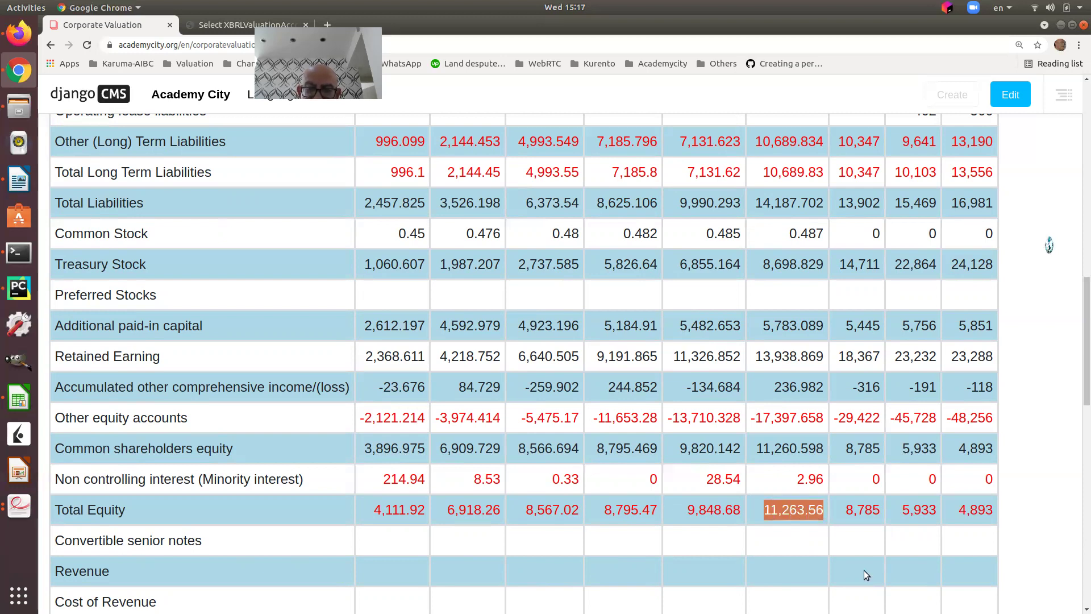
# Review the income statement rows of the XBRL Data table and return to its current assets rows
pyautogui.scroll(-5, 807, 543)
pyautogui.scroll(-7, 806, 543)
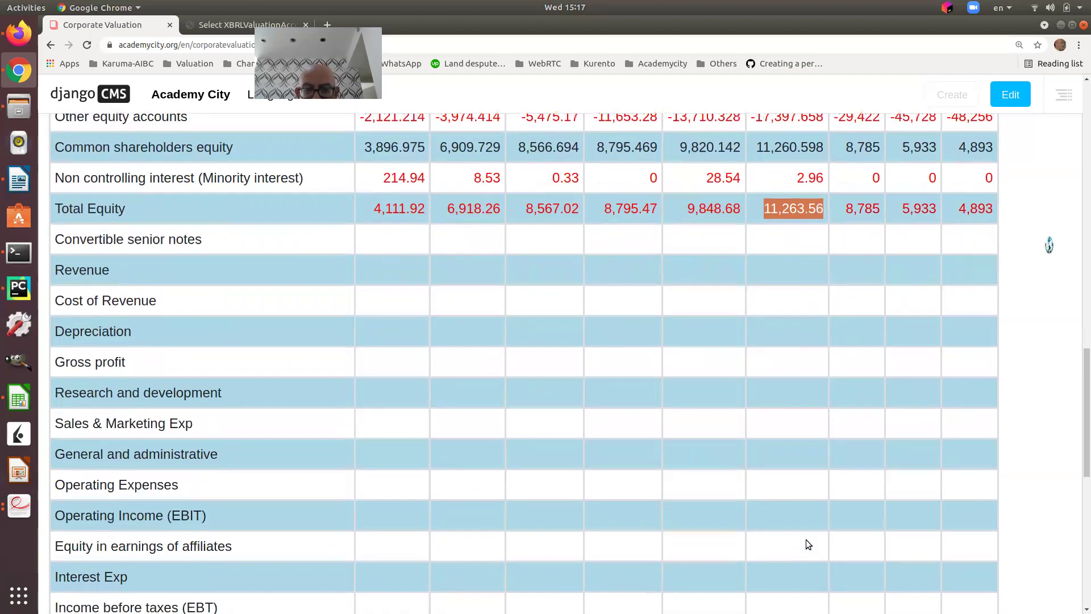
pyautogui.scroll(-16, 827, 403)
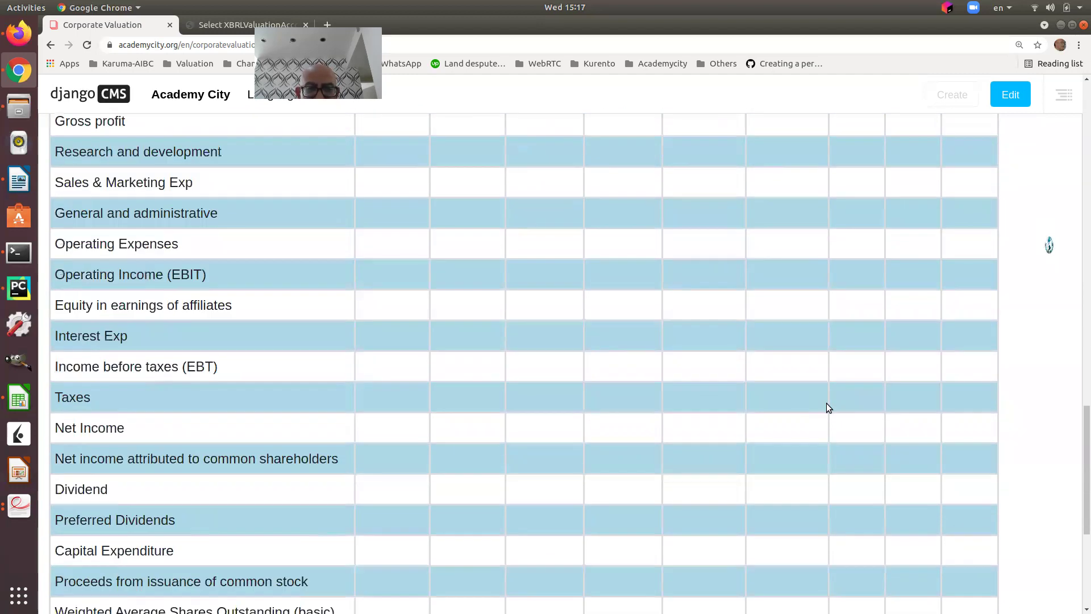
pyautogui.scroll(8, 827, 404)
pyautogui.scroll(20, 827, 403)
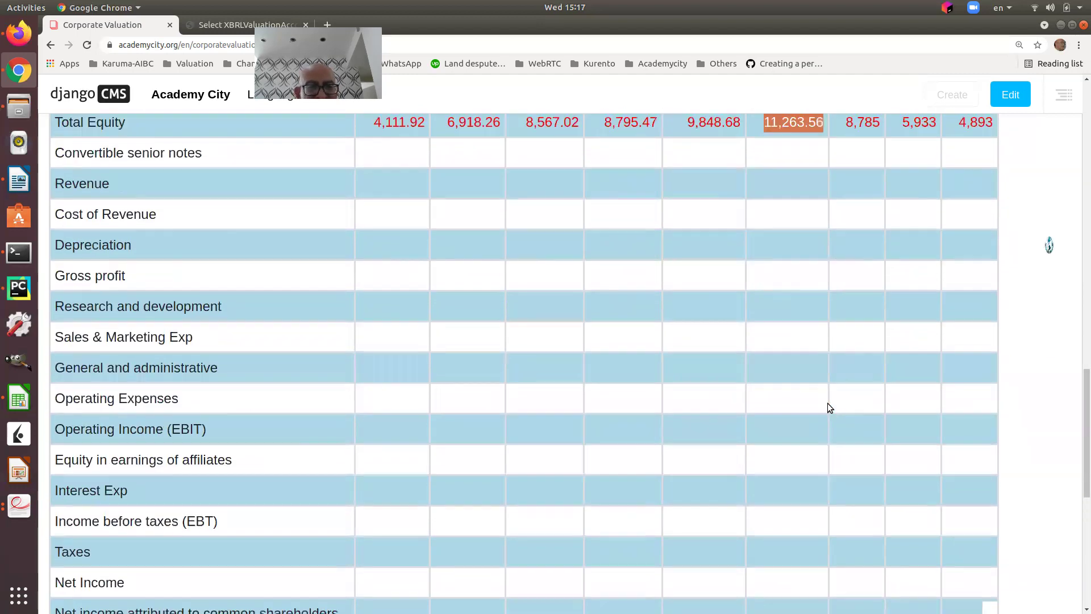
pyautogui.scroll(12, 829, 408)
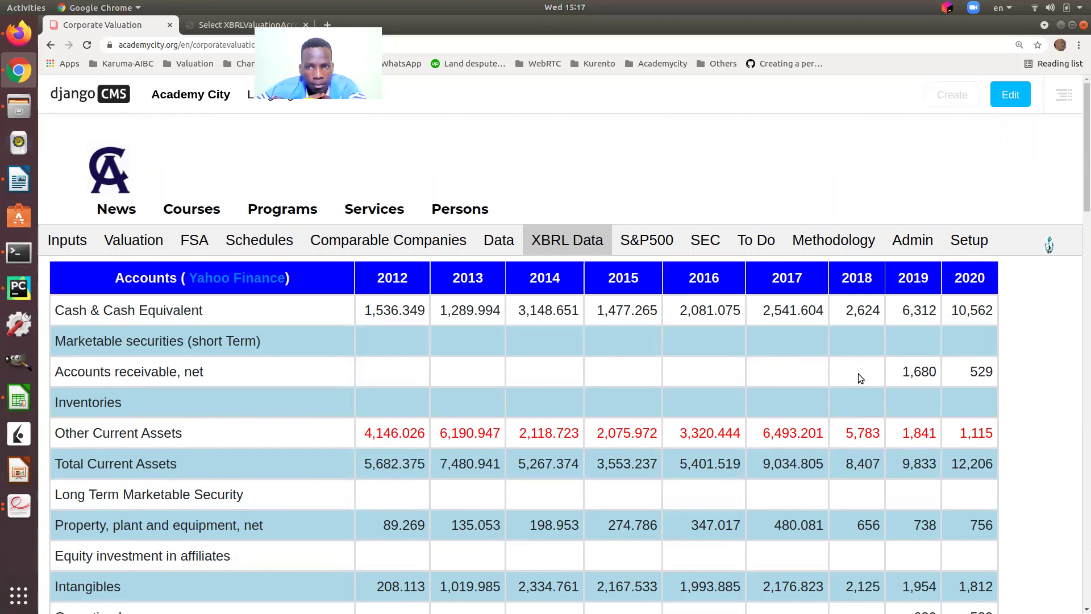
pyautogui.scroll(-4, 858, 373)
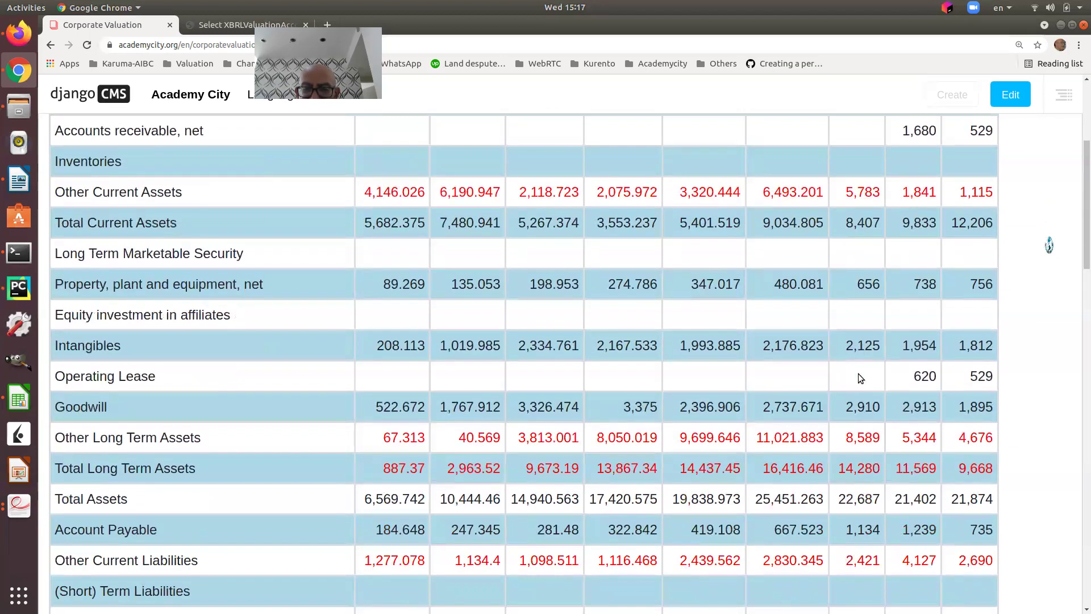
pyautogui.scroll(4, 858, 377)
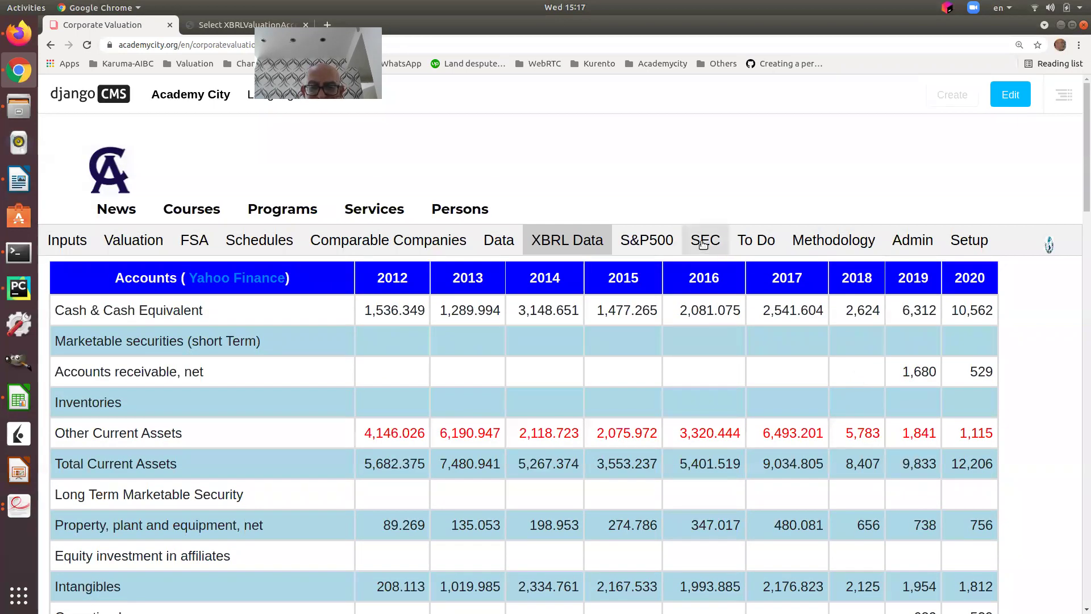
# Open the Corporate Valuation page in a second browser tab and place it directly beside the first one
pyautogui.moveTo(335, 80); pyautogui.dragTo(903, 158)
pyautogui.click(404, 45)
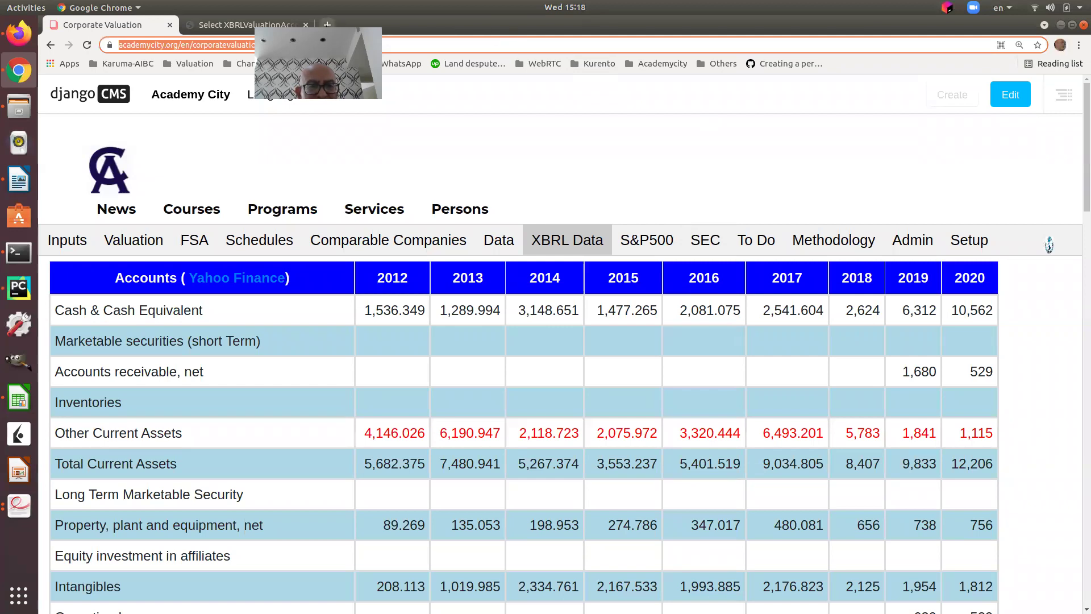
pyautogui.click(327, 25)
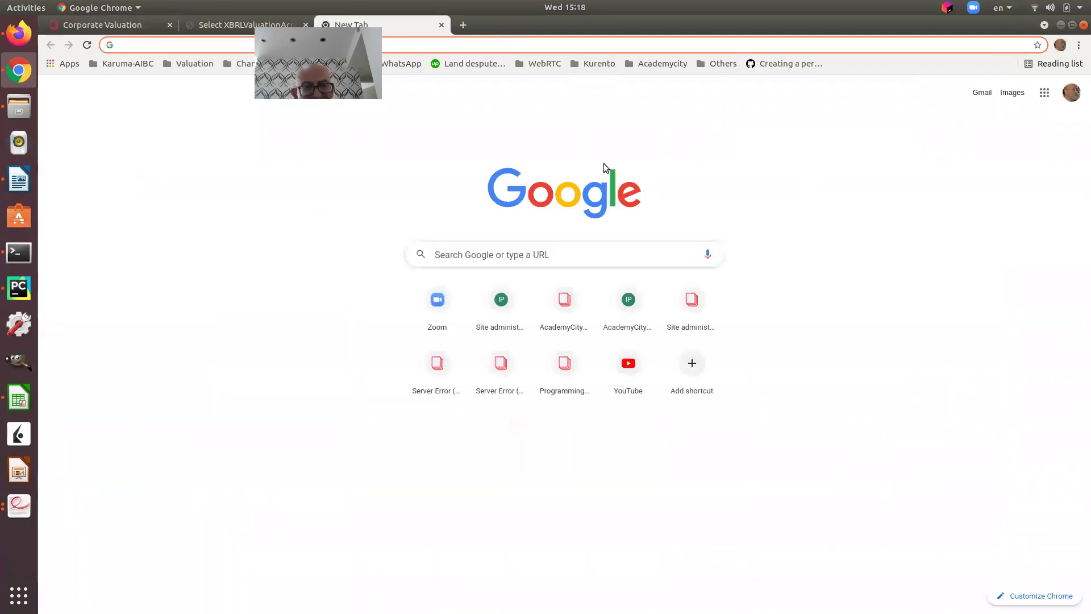
pyautogui.hotkey('ctrl', 'v')
pyautogui.press('Return')
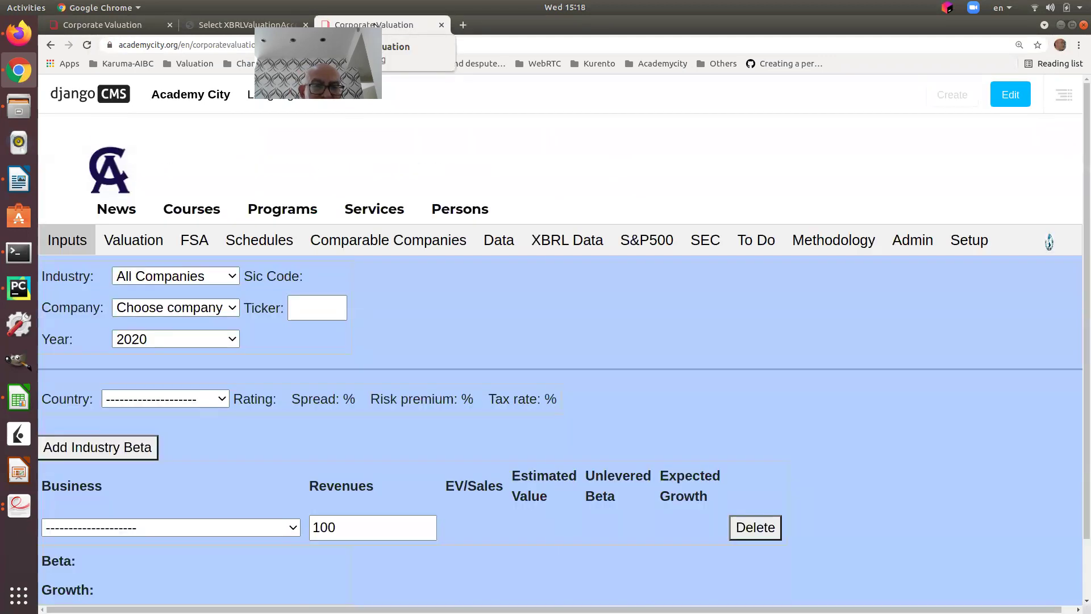
pyautogui.moveTo(375, 25); pyautogui.dragTo(236, 32)
pyautogui.click(108, 25)
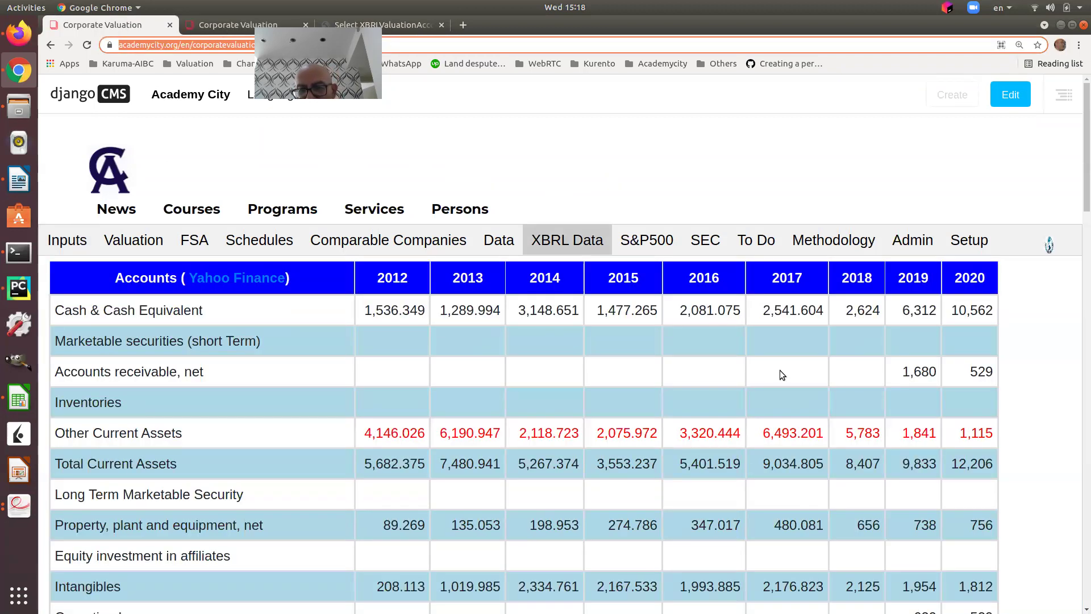
pyautogui.hotkey('ctrl', 'Tab')
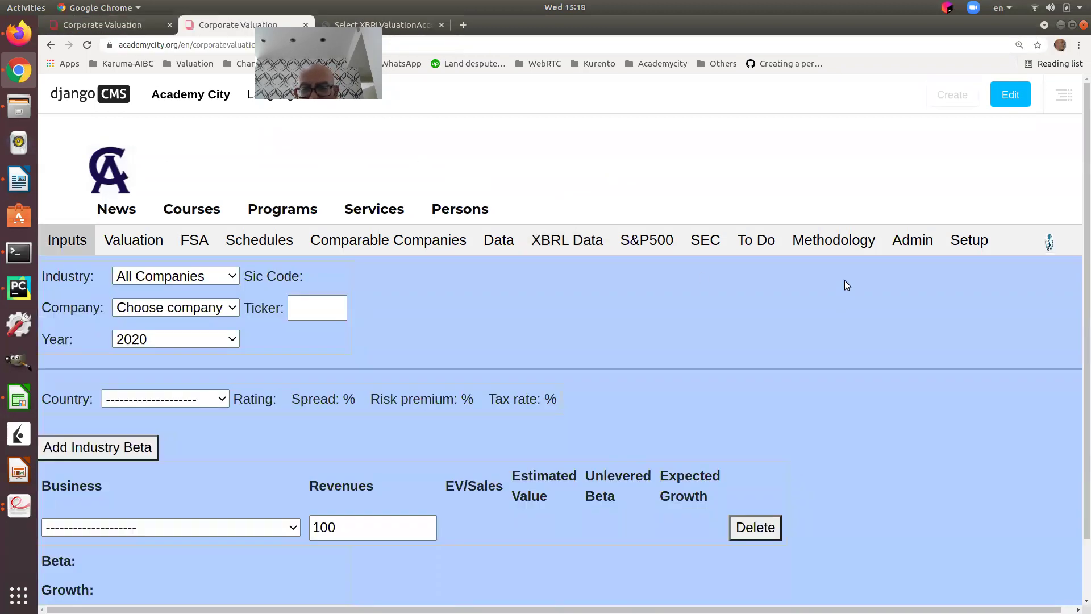
pyautogui.click(646, 243)
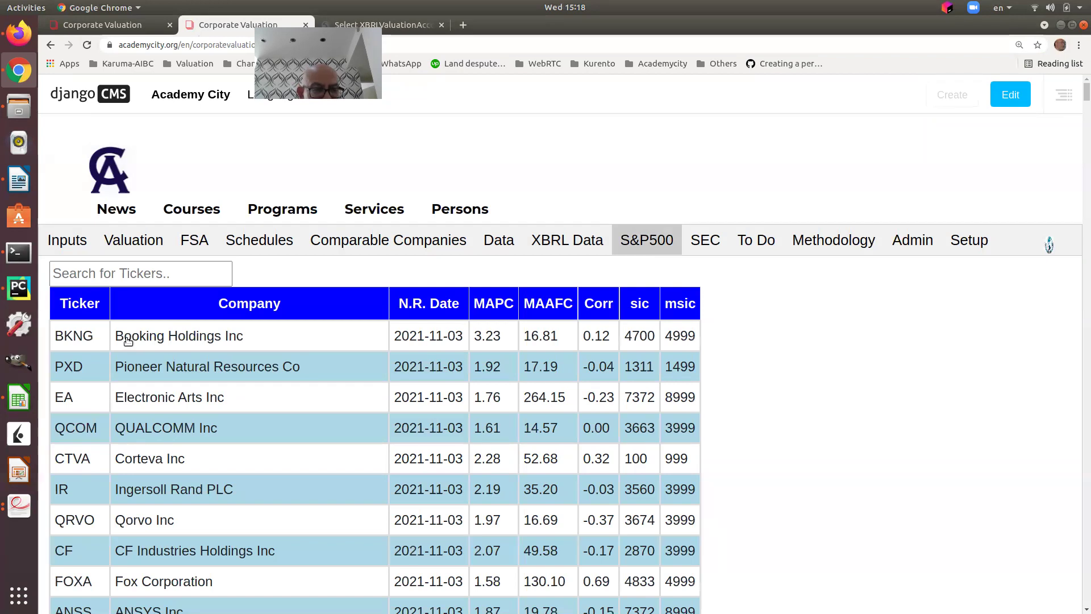
pyautogui.click(217, 335)
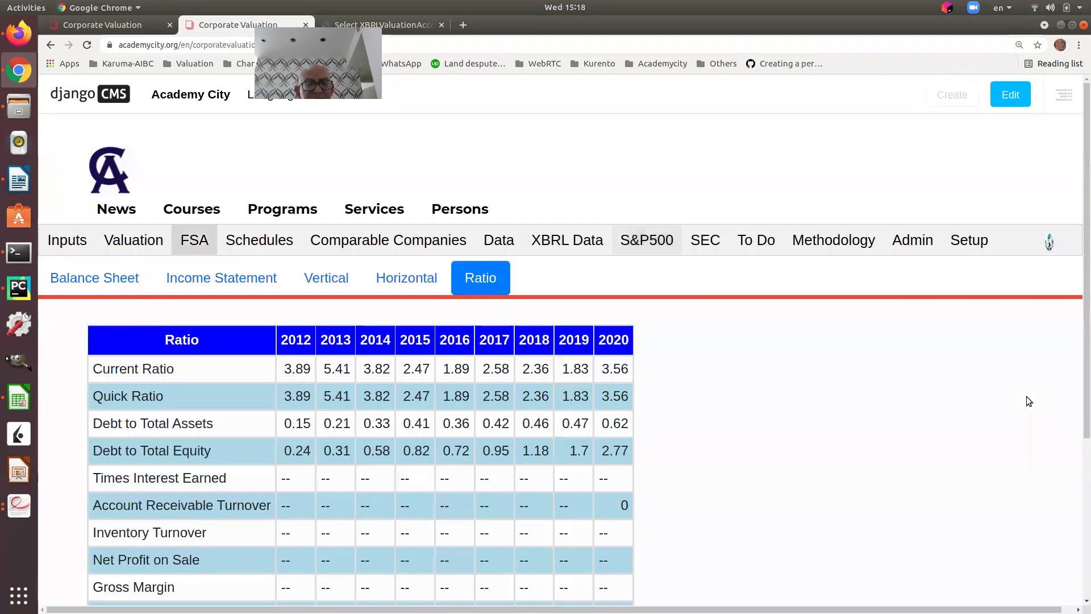
pyautogui.click(87, 44)
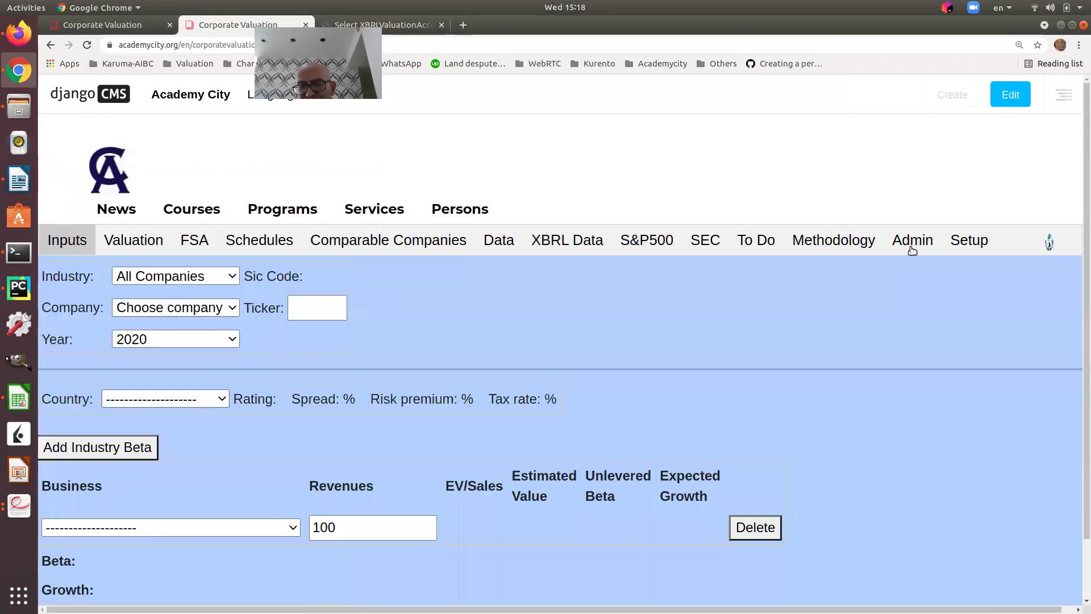
# Show the Admin section of Corporate Valuation and load Booking Holdings Inc from the S&P500 company list
pyautogui.click(909, 246)
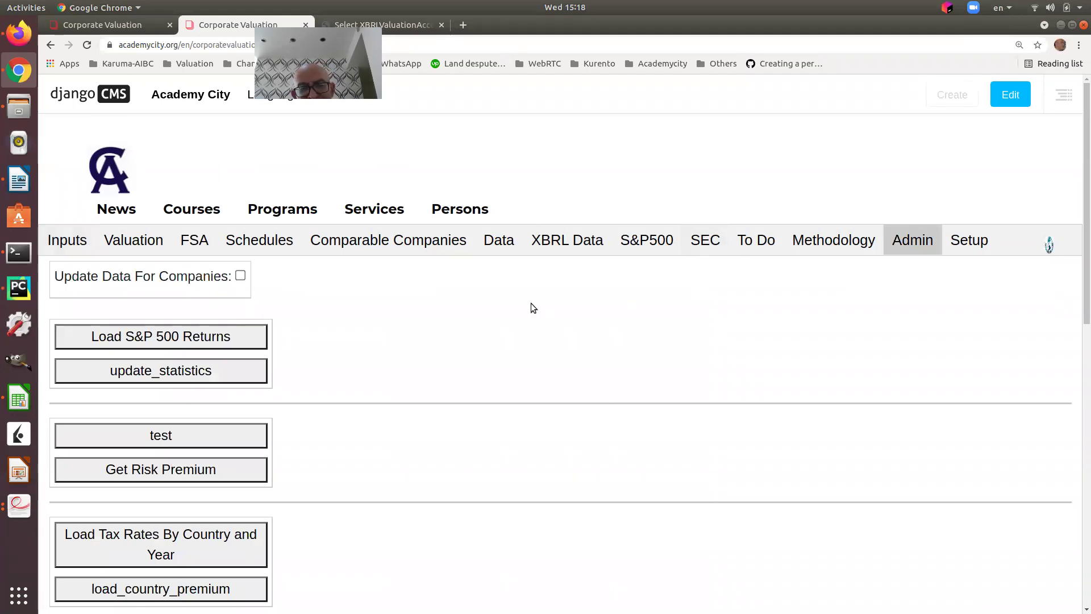
pyautogui.click(648, 245)
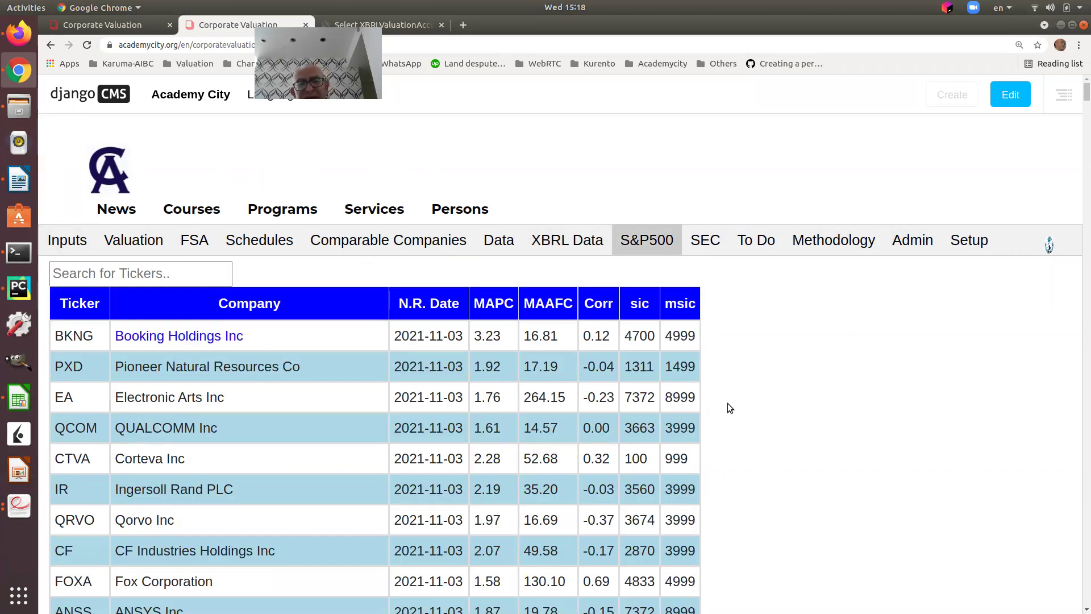
pyautogui.hotkey('alt', 'Left')
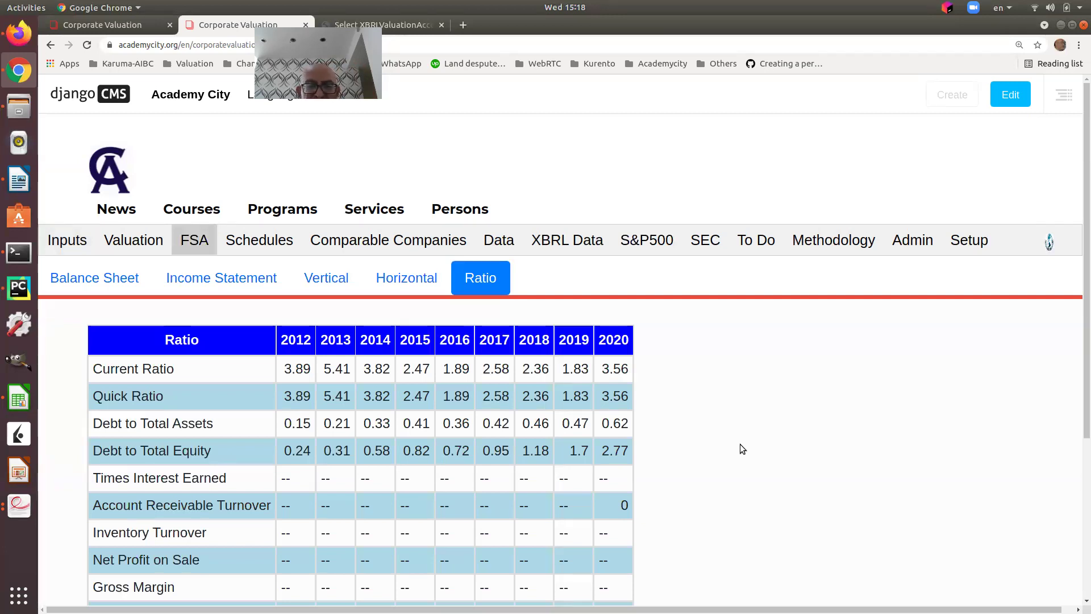
pyautogui.click(911, 243)
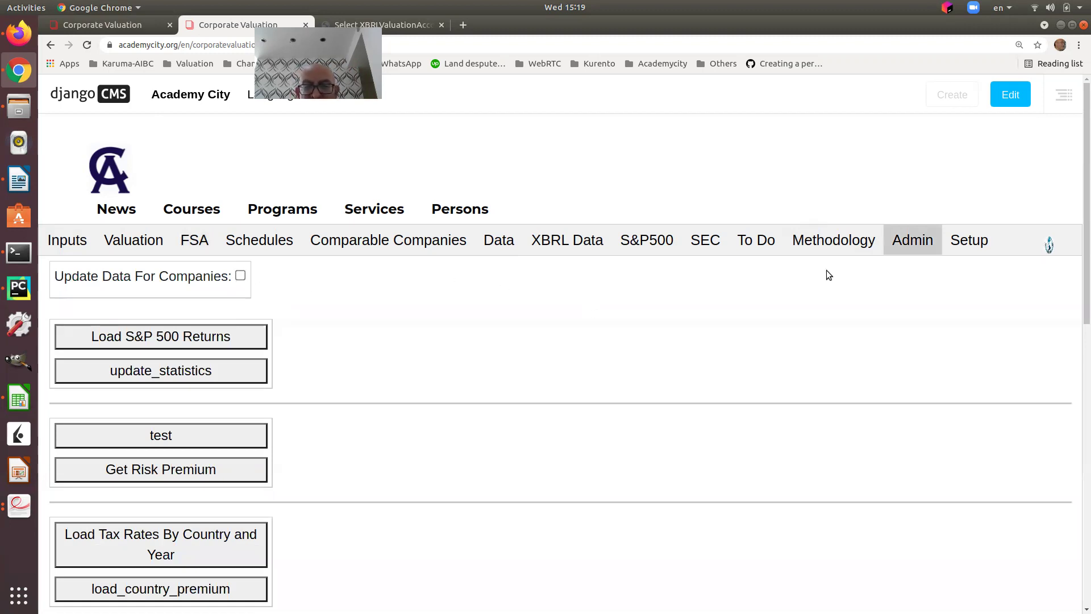
pyautogui.click(646, 240)
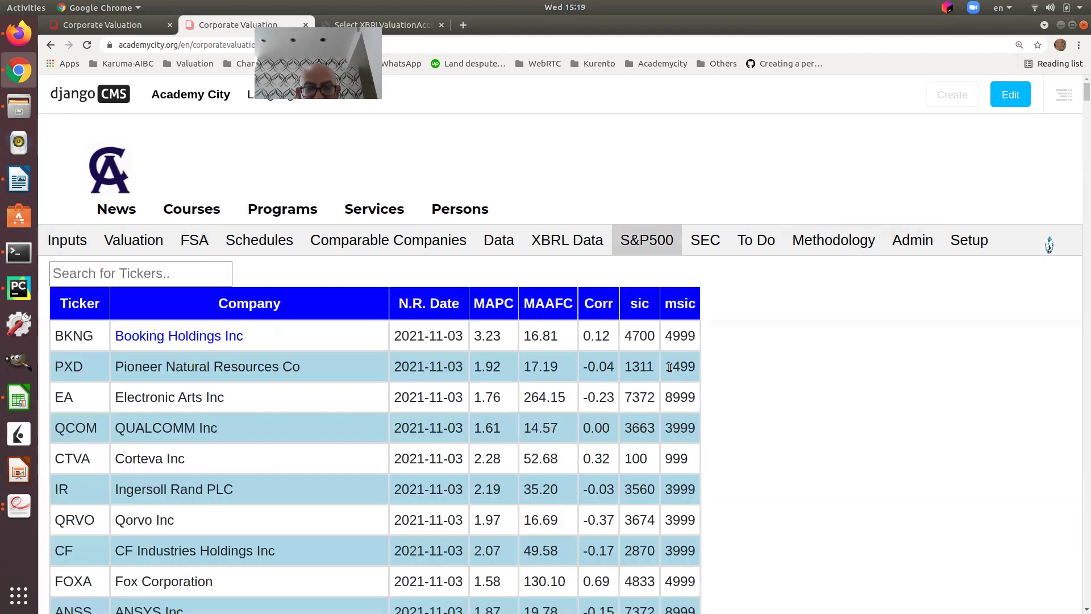
pyautogui.click(176, 337)
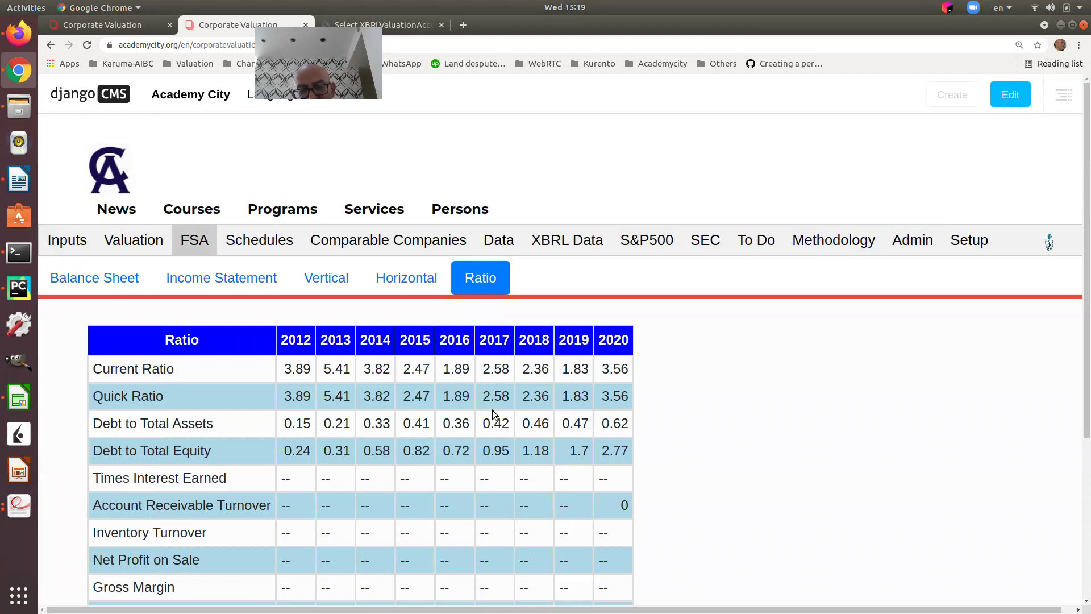
# Open Booking Holdings' 2018 consolidated balance sheet from its SEC filings, glancing at Accounts receivable, net in the XBRL Data table
pyautogui.click(706, 239)
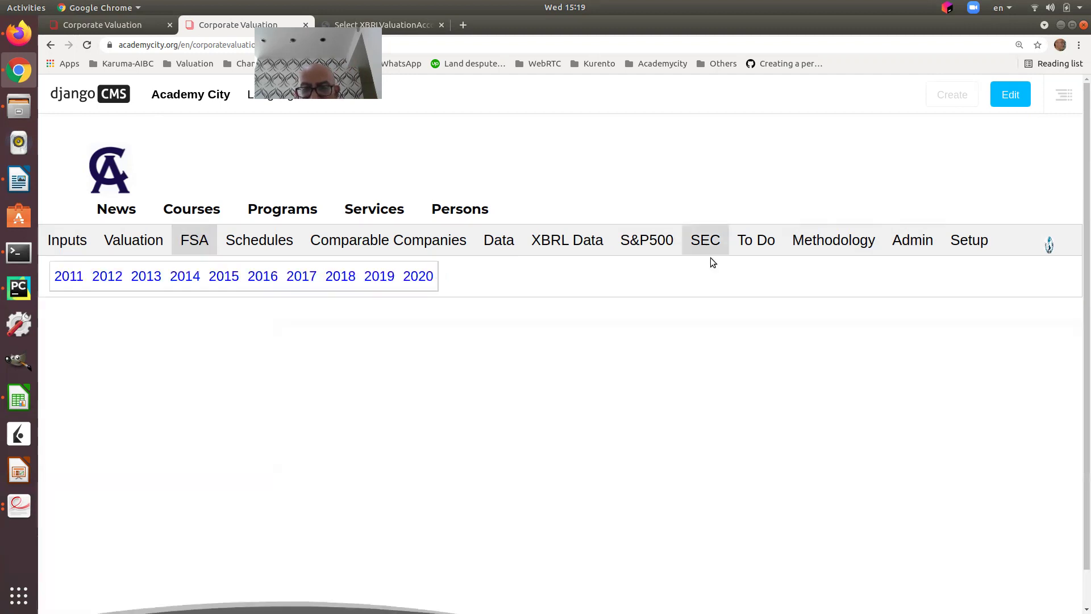
pyautogui.click(340, 276)
pyautogui.click(116, 26)
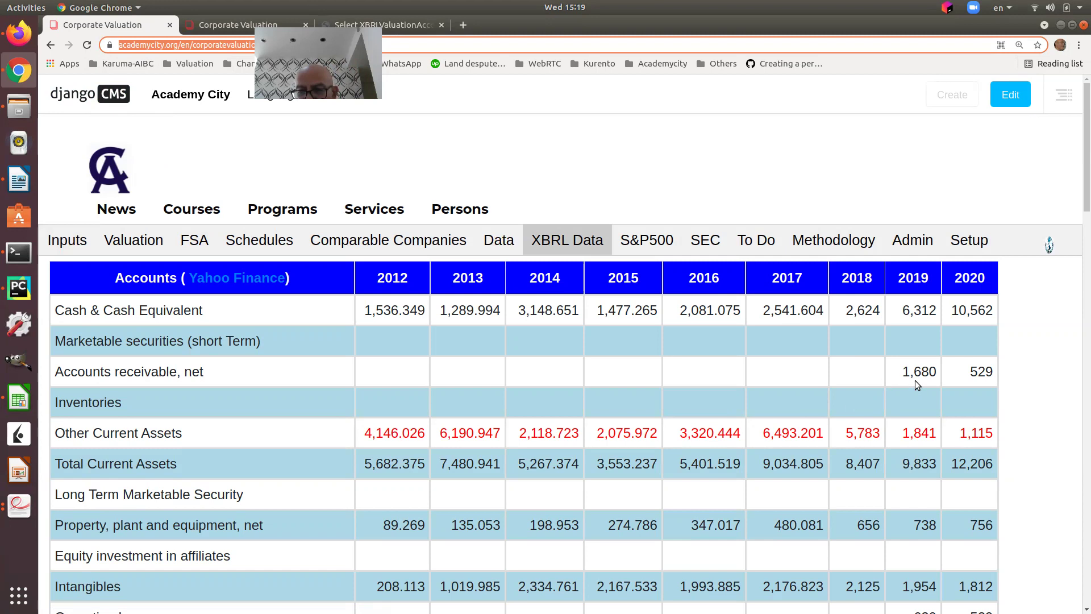
pyautogui.click(276, 25)
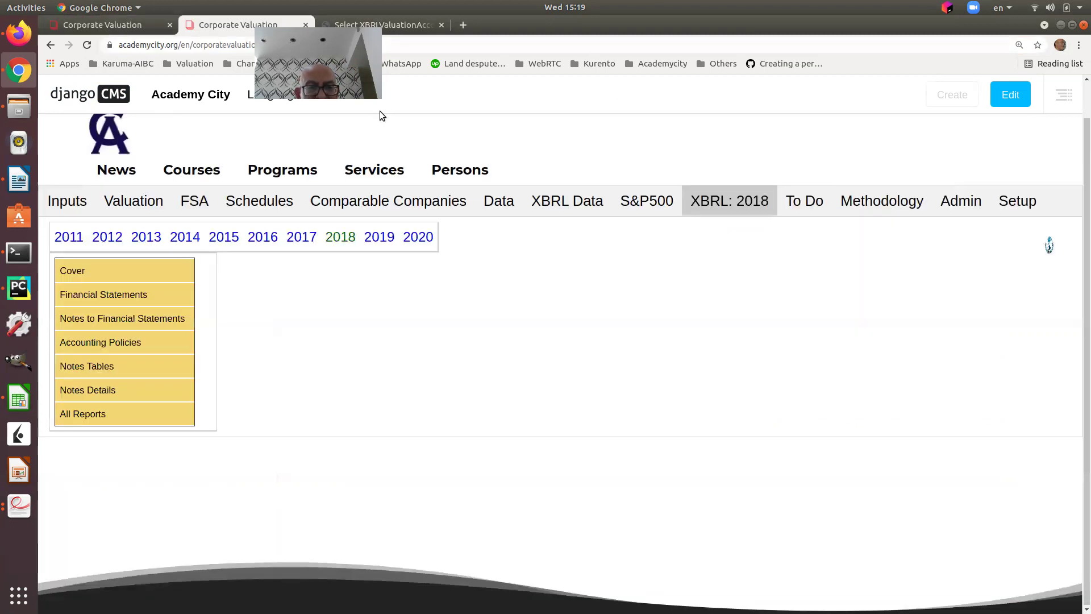
pyautogui.click(126, 296)
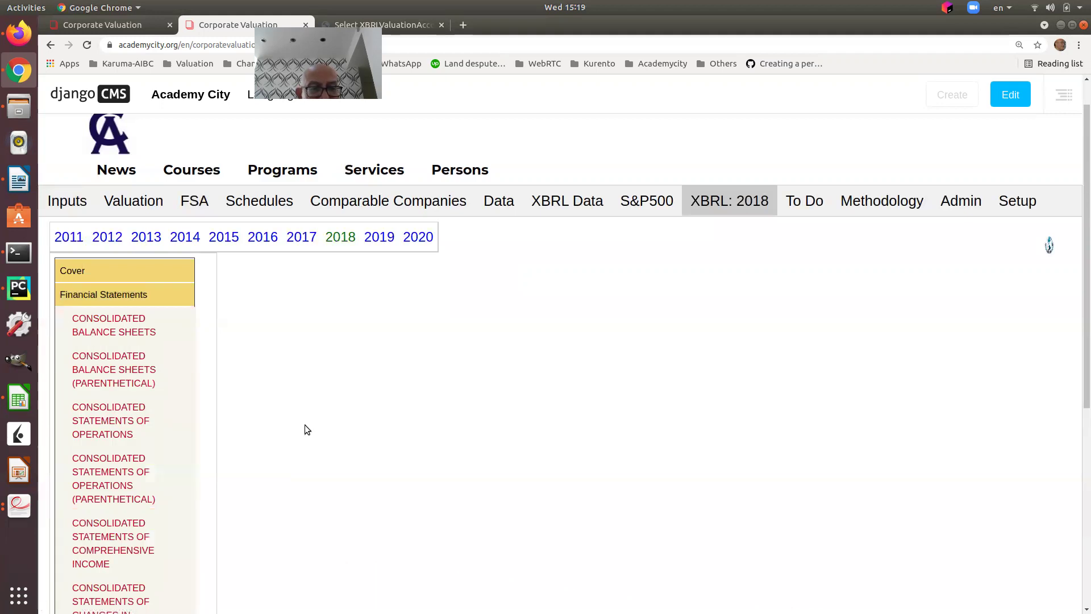
pyautogui.click(109, 338)
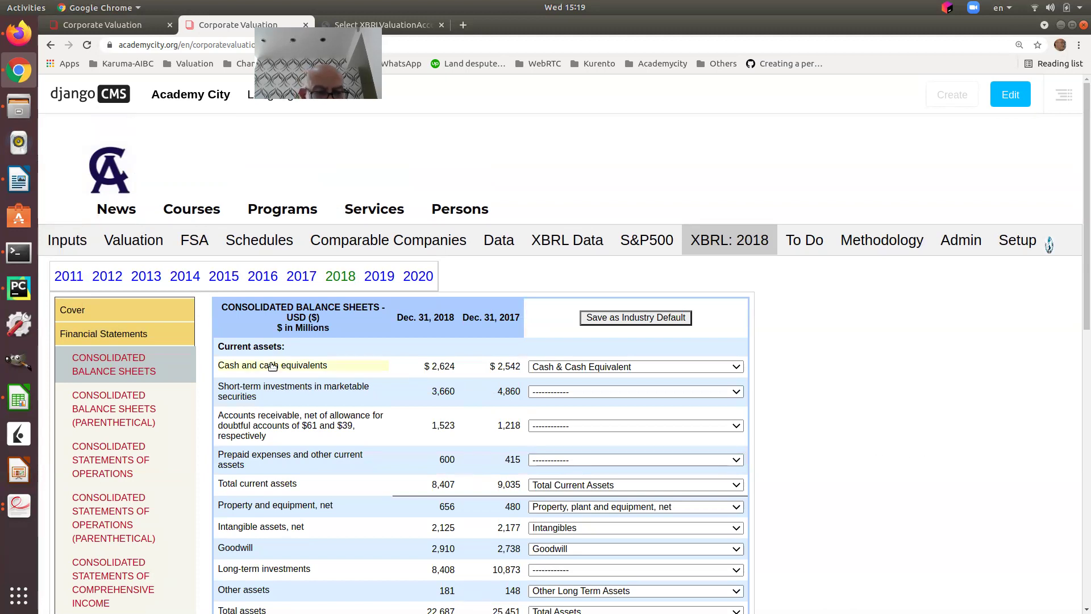
# Match the 2018 accounts receivable row to Accounts receivable, net, and reload the XBRLValuationAccountsMatch list to check the new 2018 record
pyautogui.click(692, 426)
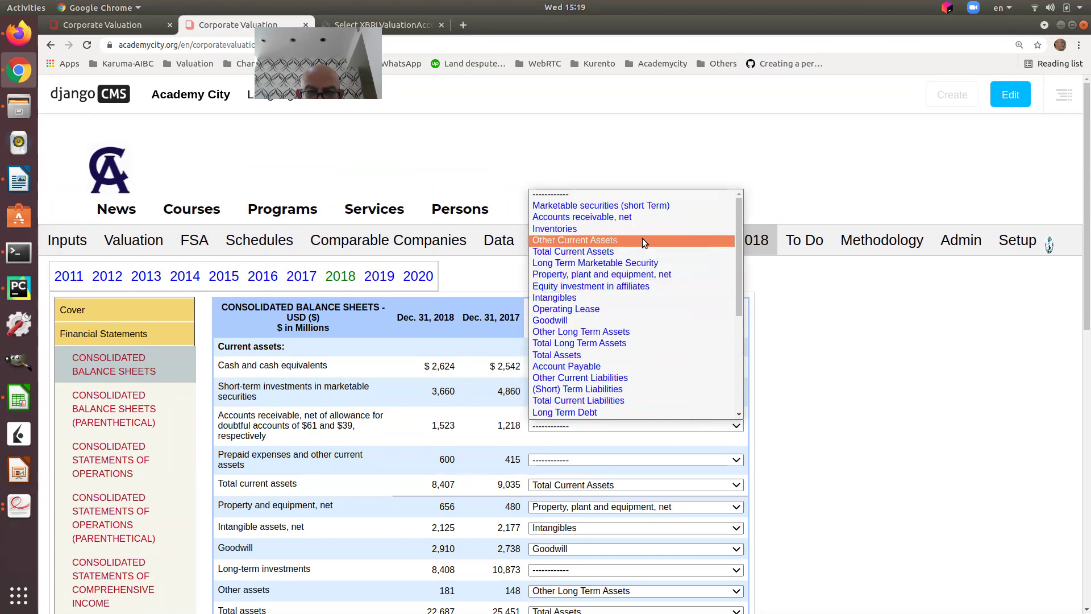
pyautogui.click(629, 219)
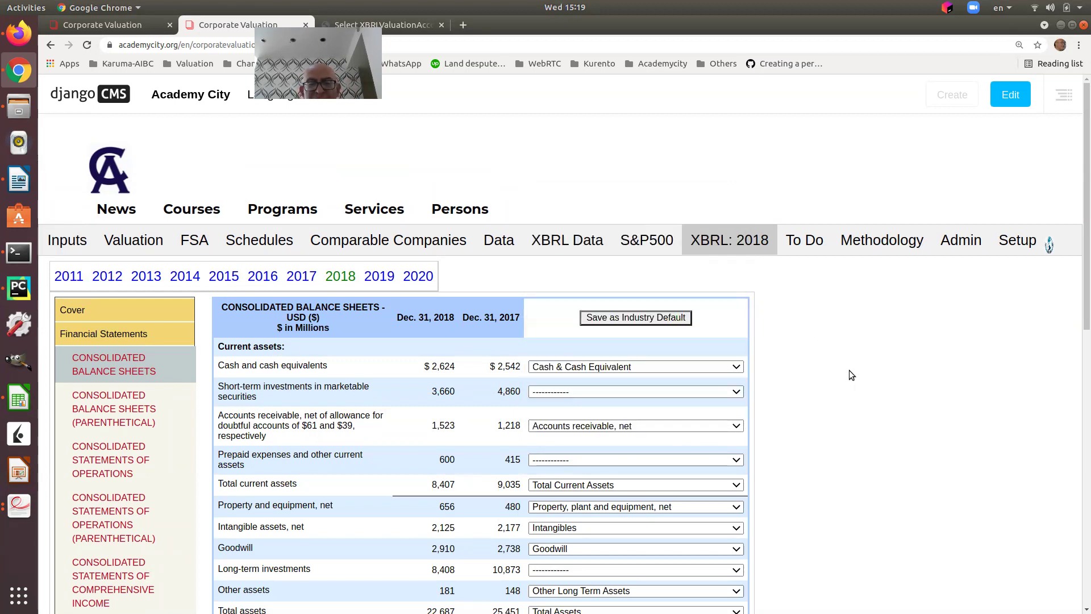
pyautogui.click(377, 24)
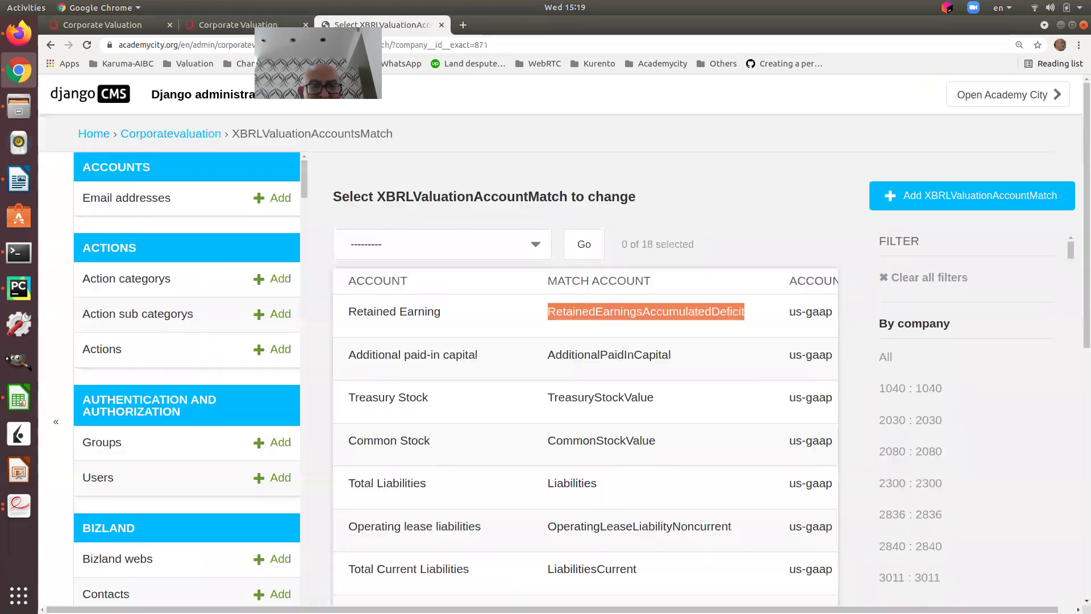
pyautogui.click(87, 45)
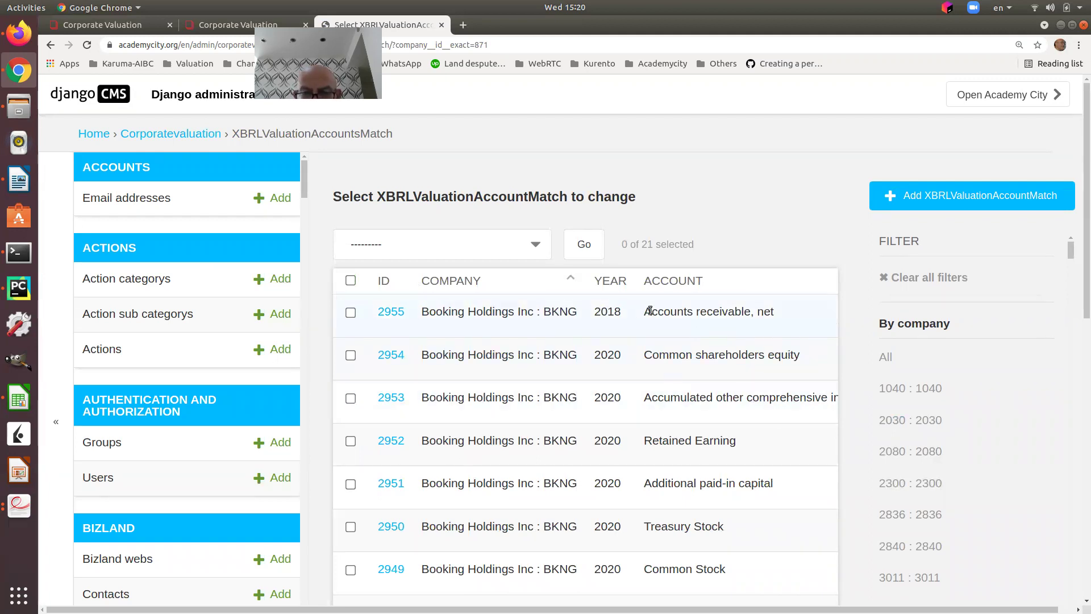
pyautogui.moveTo(646, 311); pyautogui.dragTo(742, 313)
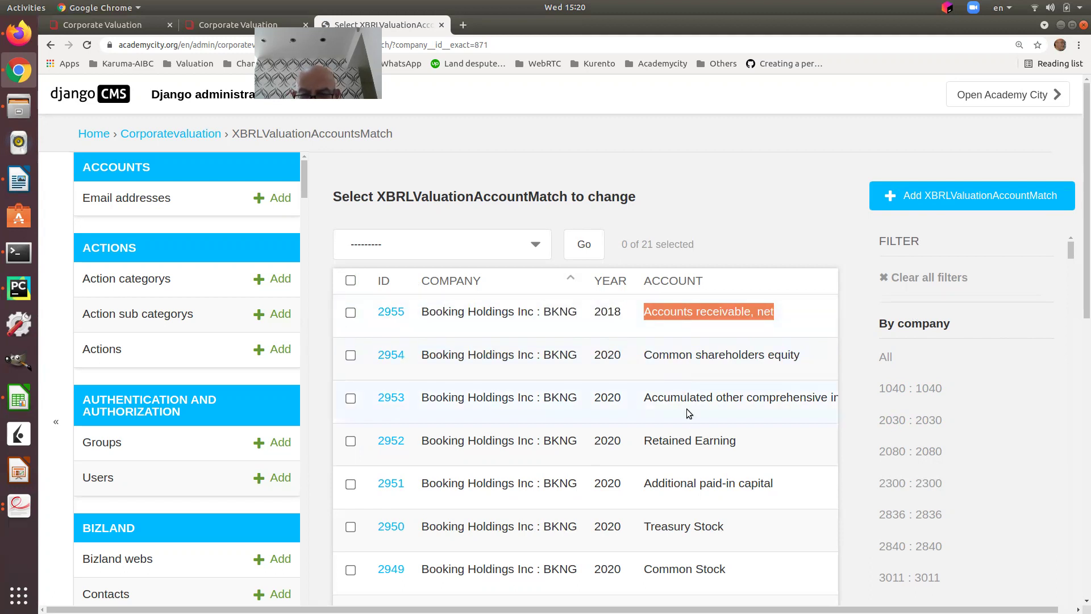
# Find the 2020 Accounts receivable, net record in the match list, compare it with the 2018 record, and copy its account name
pyautogui.scroll(-2, 687, 415)
pyautogui.scroll(-4, 688, 419)
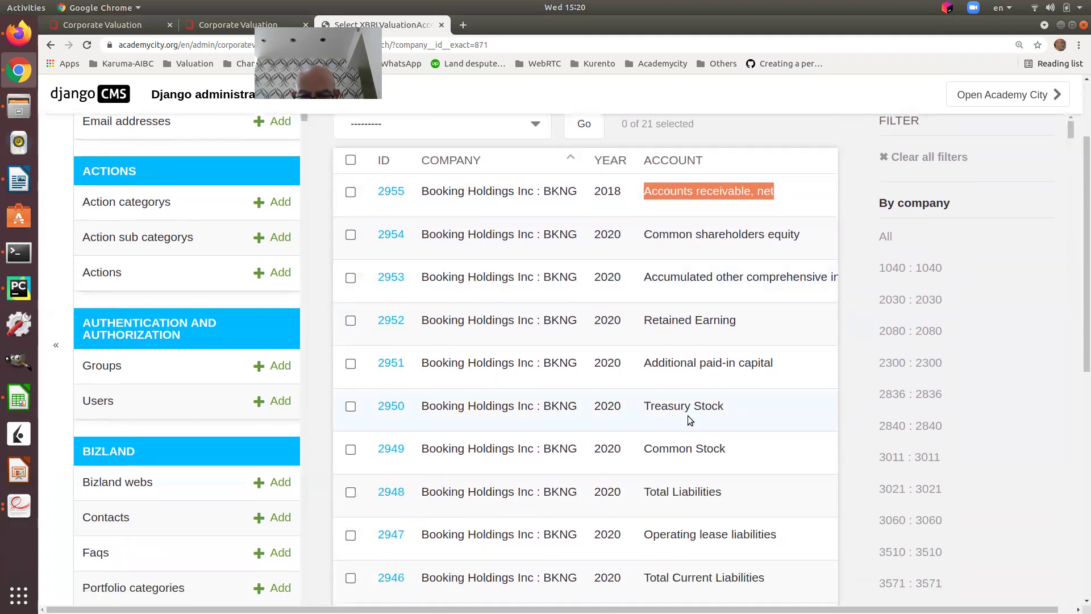
pyautogui.scroll(-8, 688, 417)
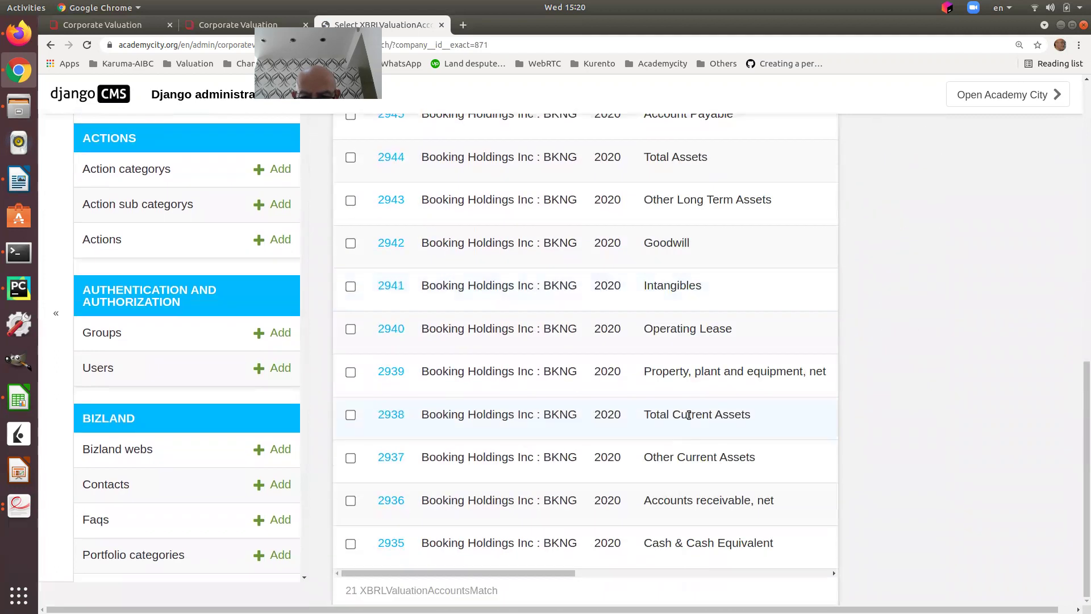
pyautogui.moveTo(775, 501); pyautogui.dragTo(635, 500)
pyautogui.hotkey('ctrl', 'c')
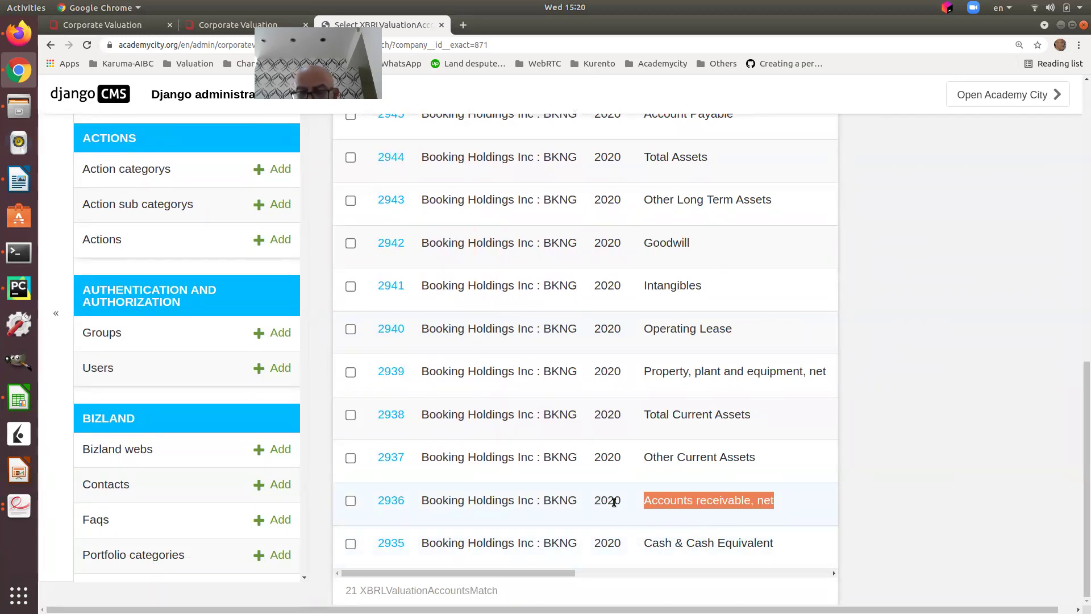
pyautogui.scroll(10, 689, 486)
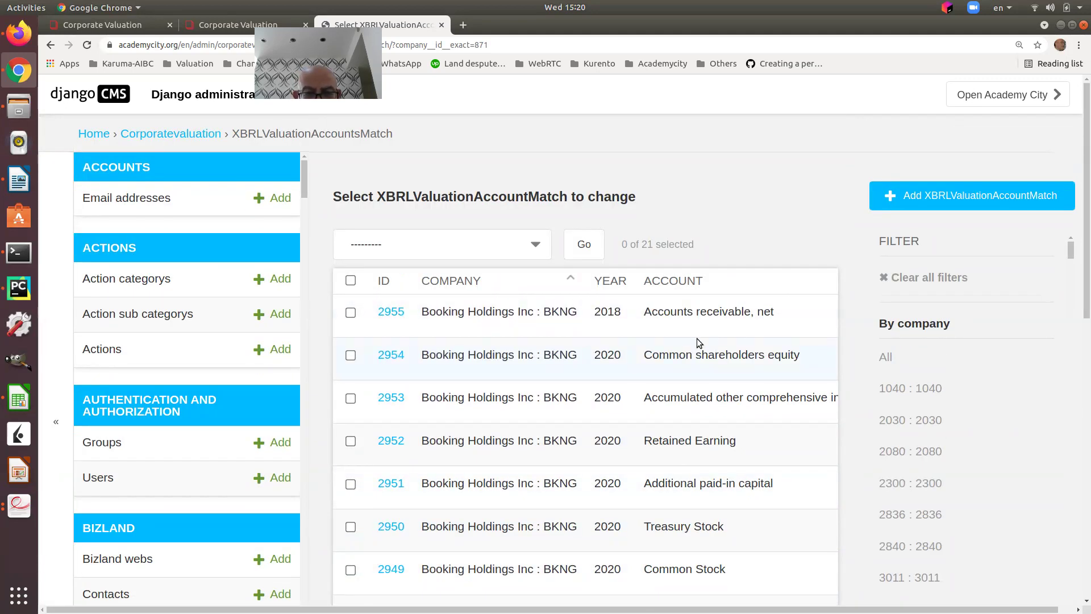
pyautogui.scroll(-4, 662, 377)
pyautogui.scroll(-2, 715, 524)
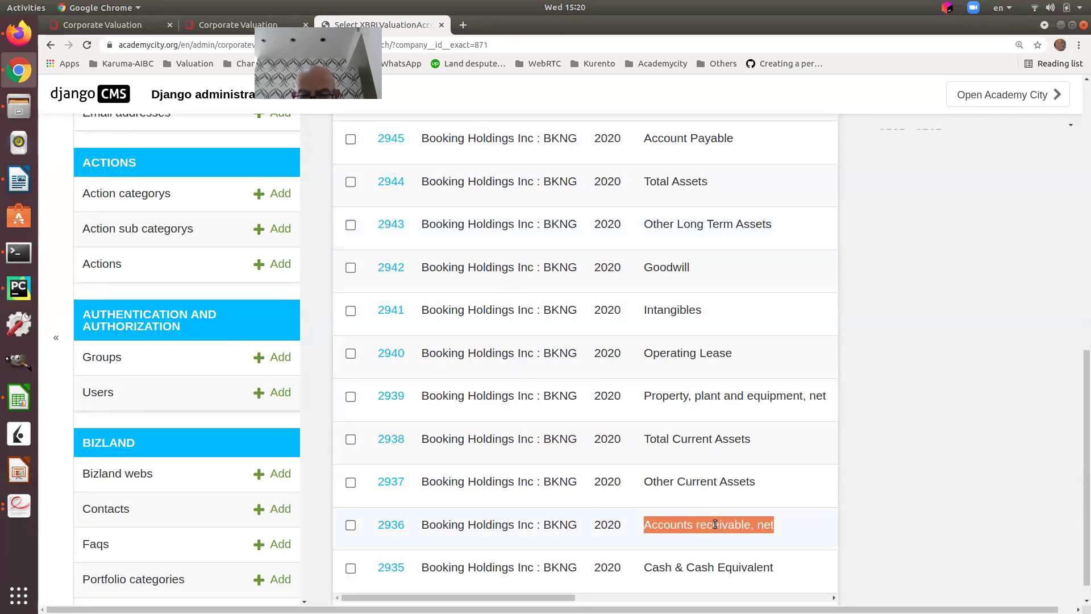
pyautogui.rightClick(736, 529)
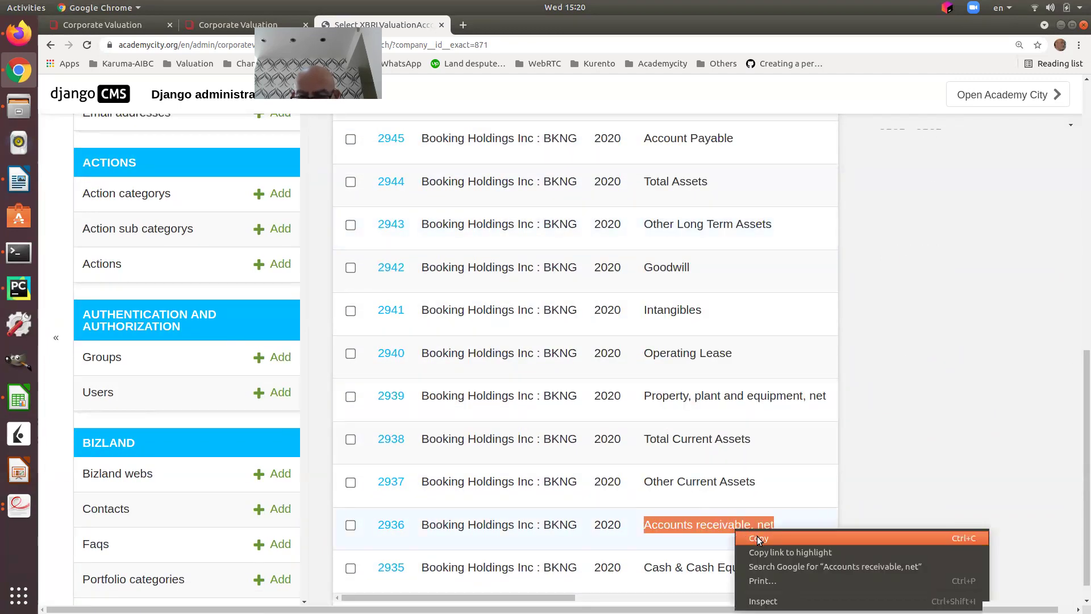
pyautogui.press('Escape')
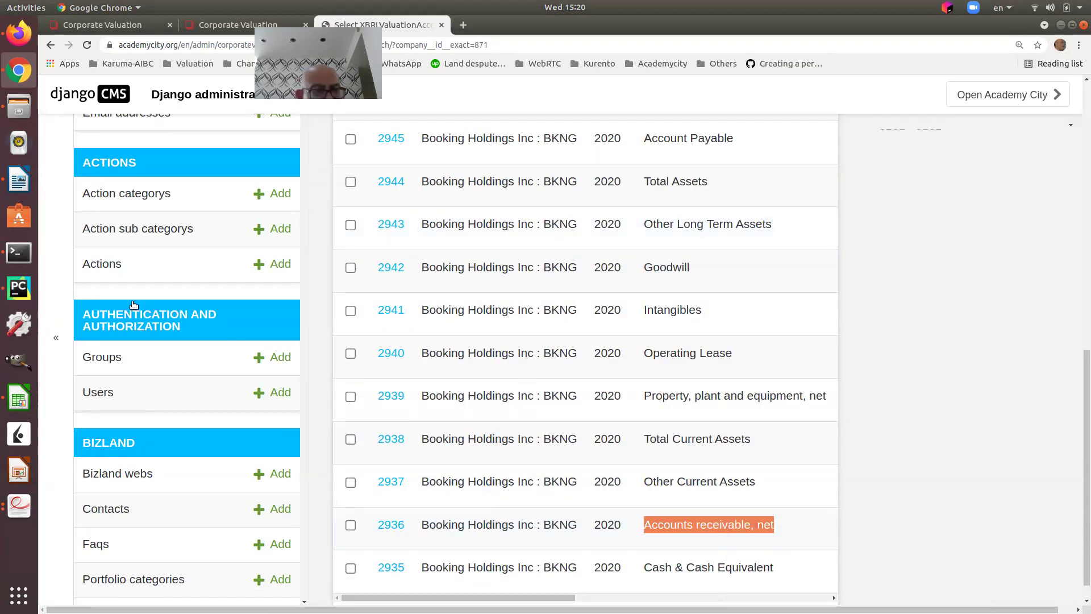
# Switch to the untitled LibreOffice Writer notes and place the cursor by the empty item 3
pyautogui.click(18, 180)
pyautogui.click(610, 358)
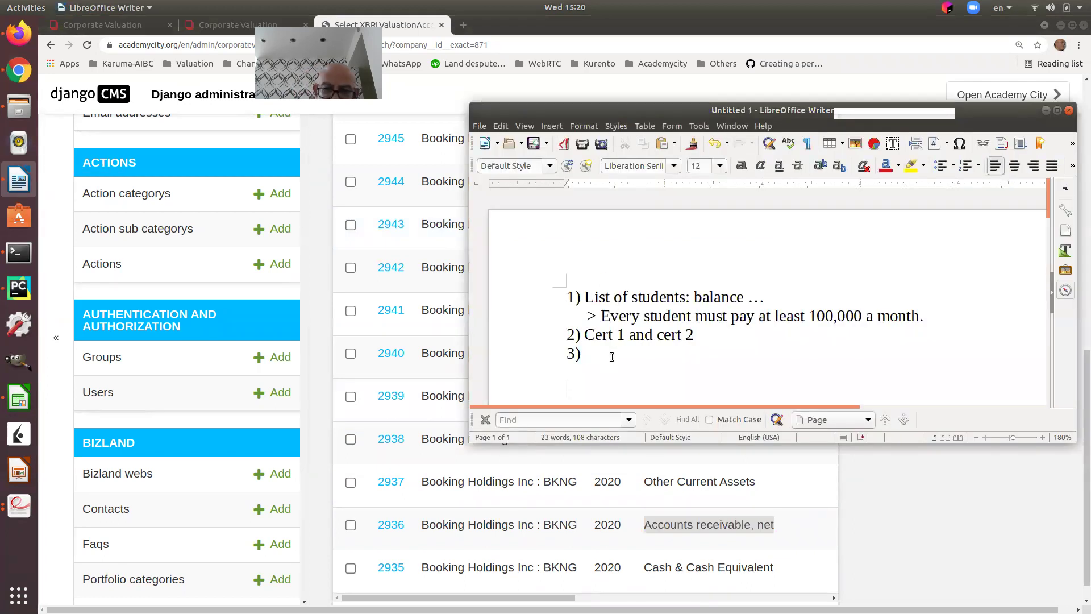
# Add blank space below the numbered notes and paste the copied account name "Accounts receivable, net" there
pyautogui.press('Return')
pyautogui.press('Return')
pyautogui.press('Return')
pyautogui.press('Return')
pyautogui.press('Return')
pyautogui.press('Return')
pyautogui.press('Return')
pyautogui.press('Return')
pyautogui.press('Return')
pyautogui.press('Return')
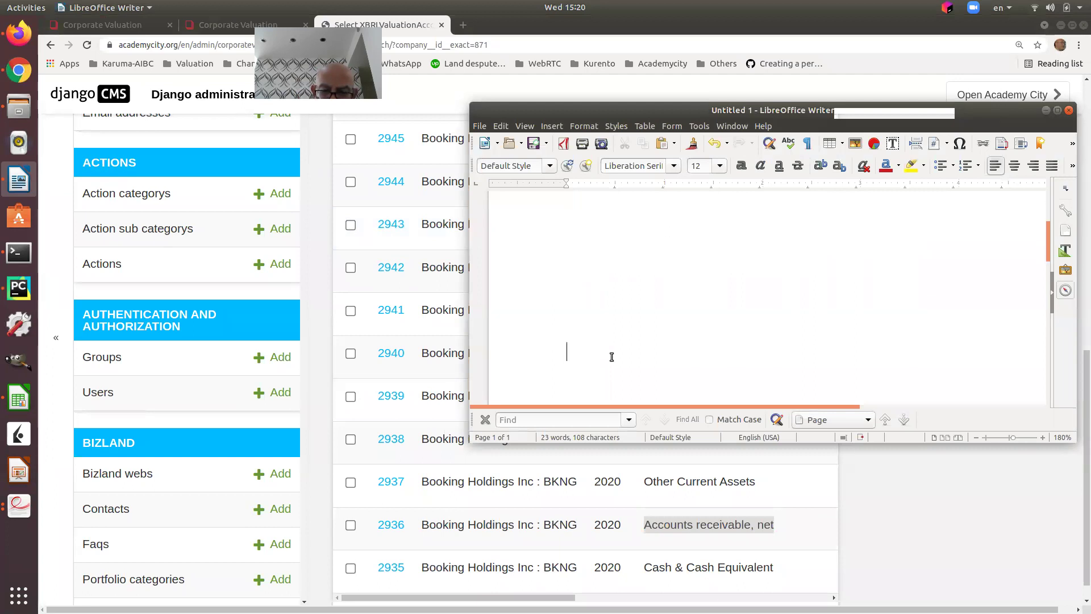
pyautogui.press('BackSpace')
pyautogui.press('BackSpace')
pyautogui.press('BackSpace')
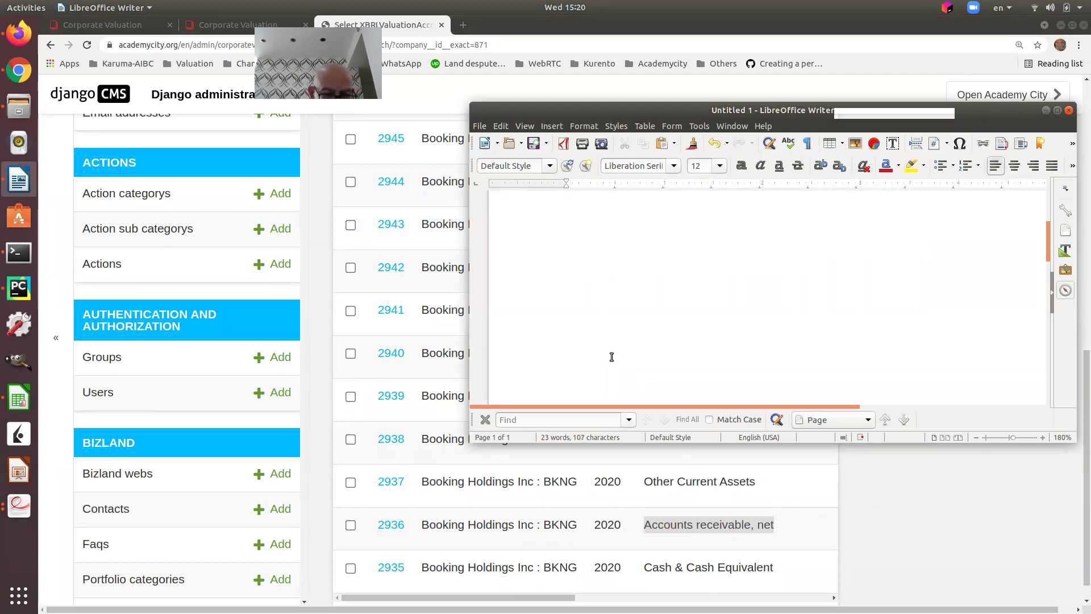
pyautogui.hotkey('ctrl', 'v')
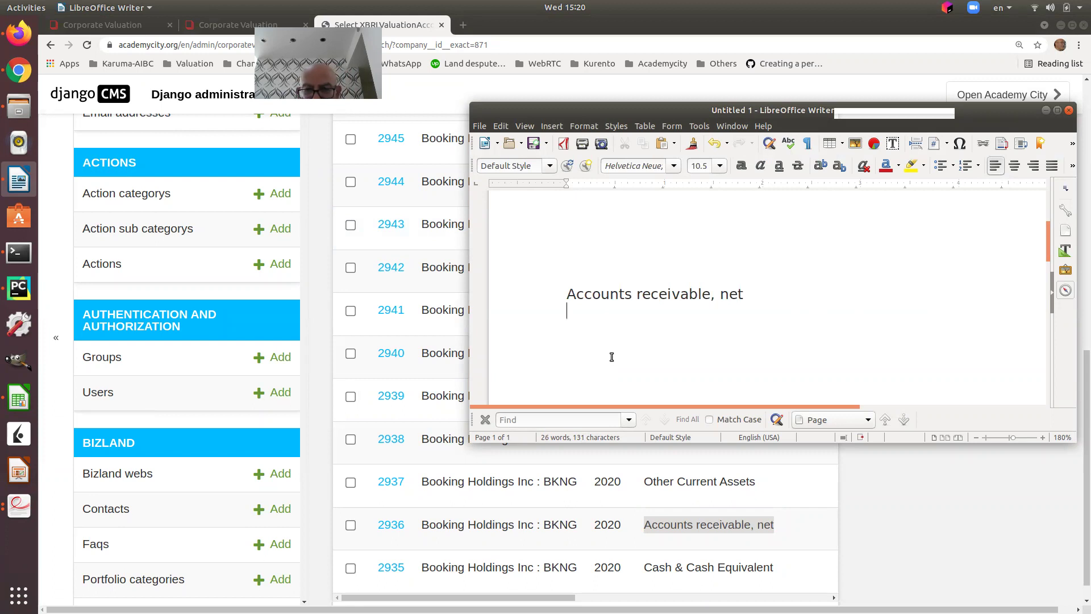
# Copy the 2018 "Accounts receivable, net" account name from the Chrome list and paste it below the first account line in Writer
pyautogui.click(698, 523)
pyautogui.scroll(10, 698, 523)
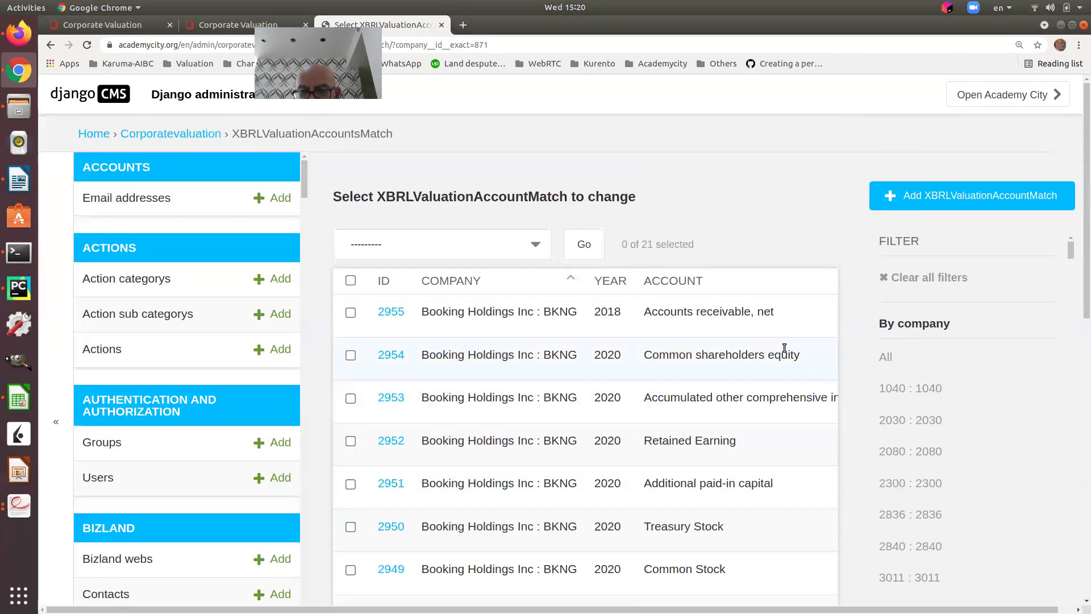
pyautogui.moveTo(775, 312); pyautogui.dragTo(644, 311)
pyautogui.rightClick(666, 311)
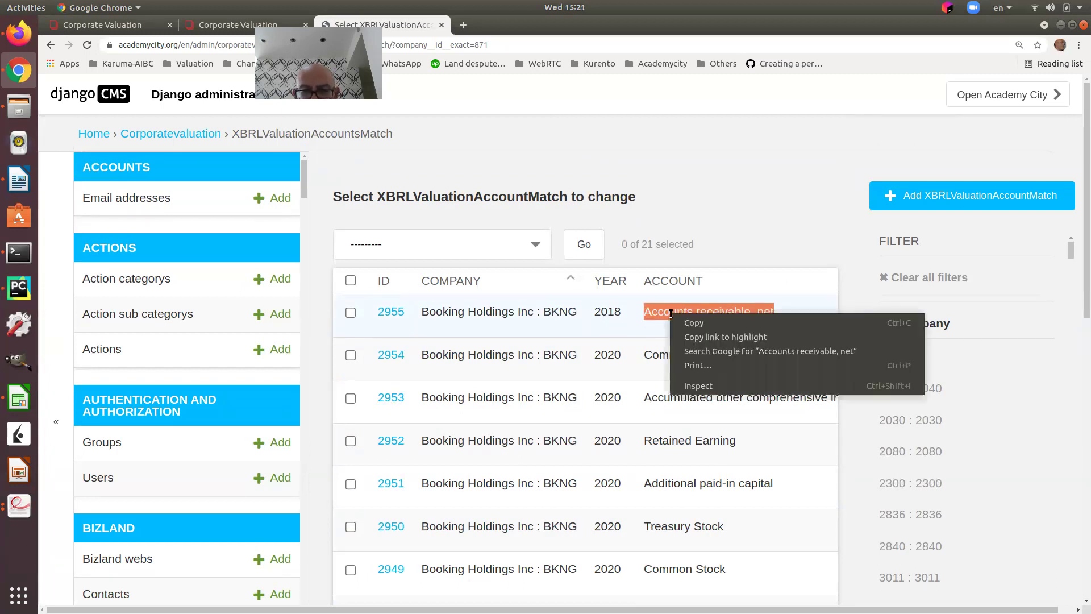
pyautogui.click(690, 323)
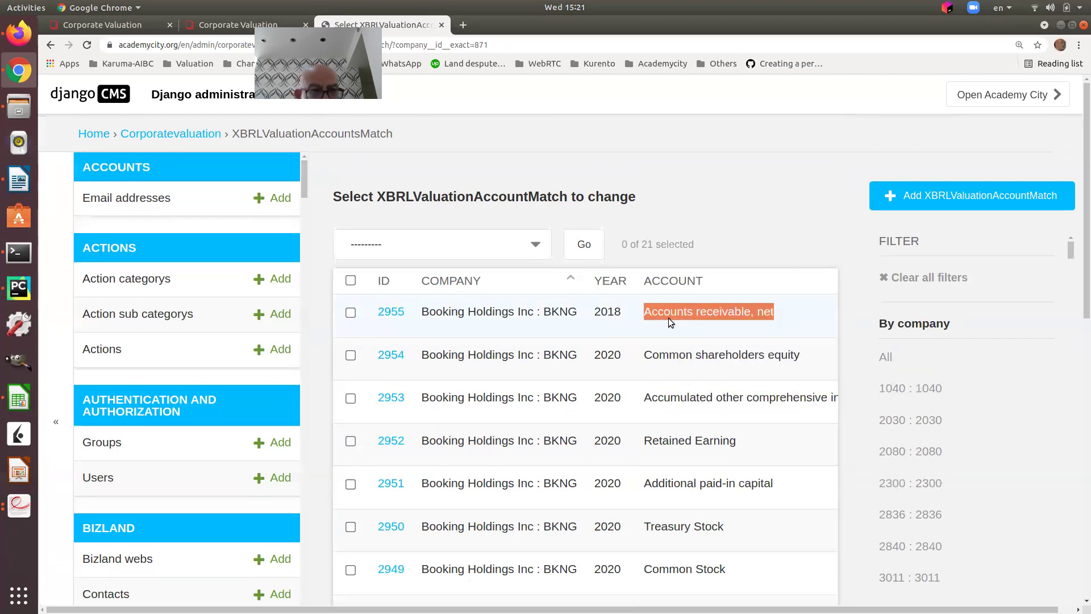
pyautogui.click(19, 180)
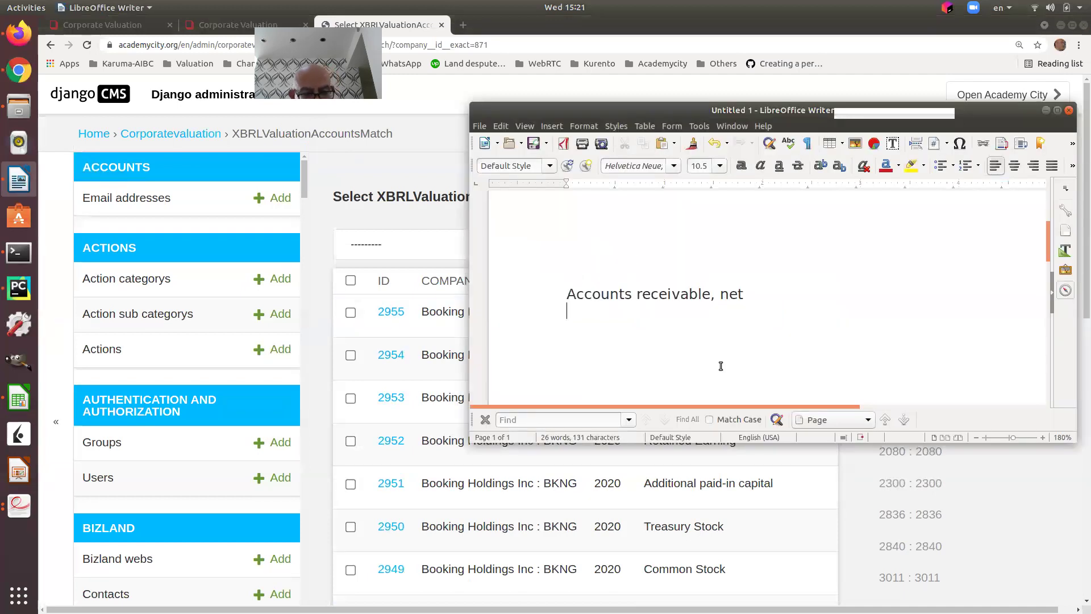
pyautogui.hotkey('ctrl', 'v')
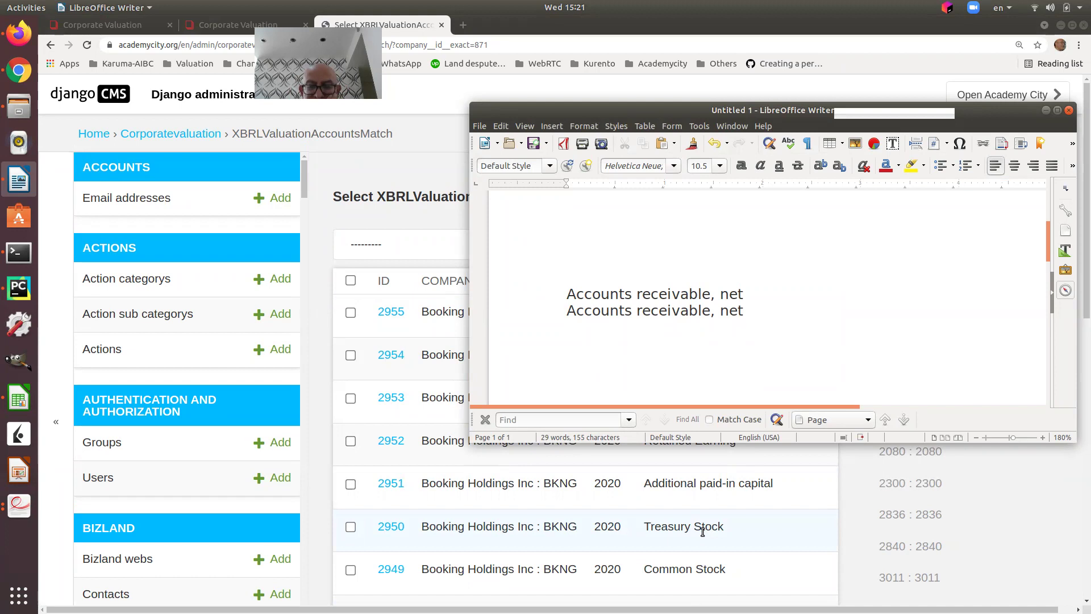
pyautogui.press('Left')
pyautogui.press('Left')
pyautogui.press('Left')
pyautogui.press('Left')
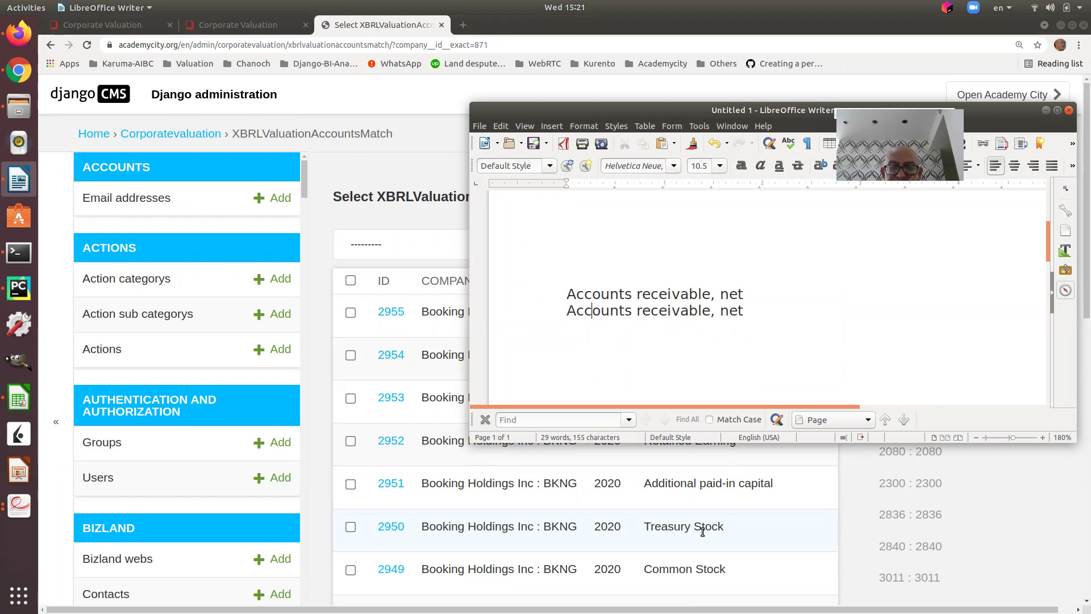
pyautogui.press('Left')
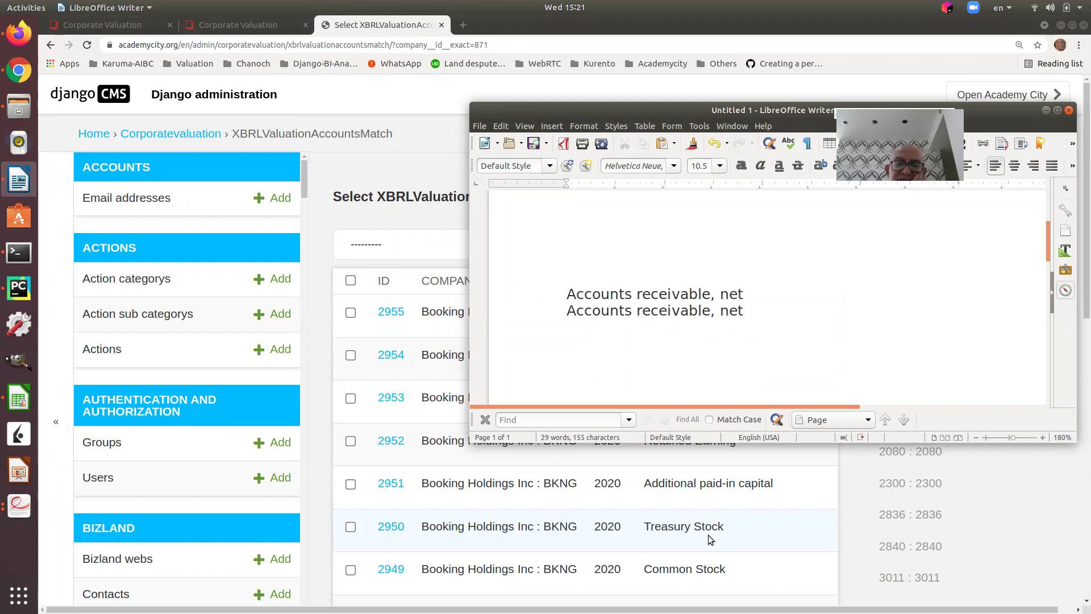
# In Chrome, open match record 2955 to examine its match account and accounting standard, and return to the record list
pyautogui.click(707, 466)
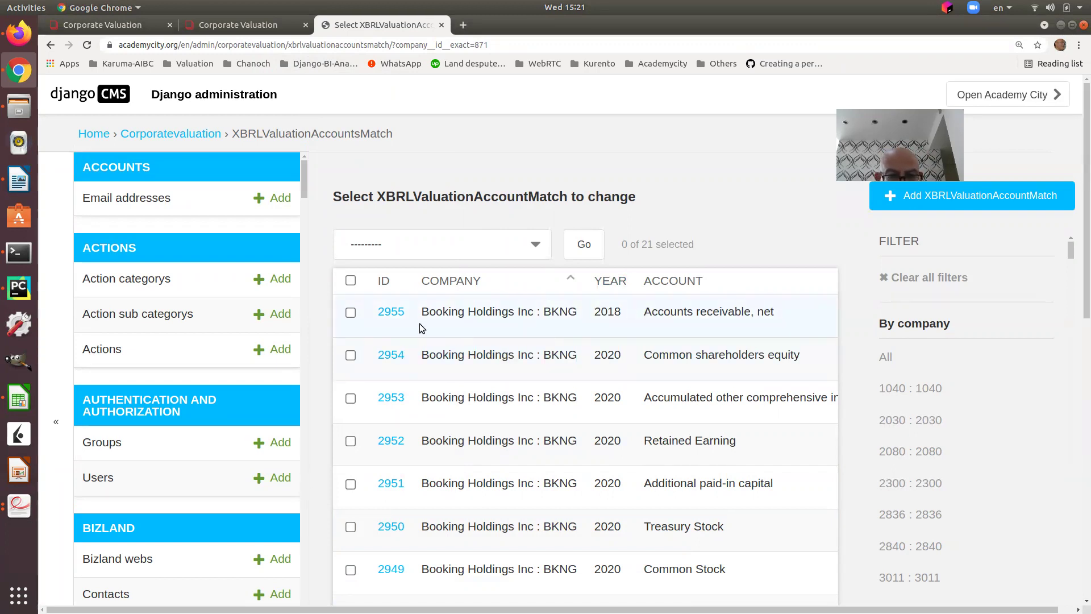
pyautogui.click(390, 313)
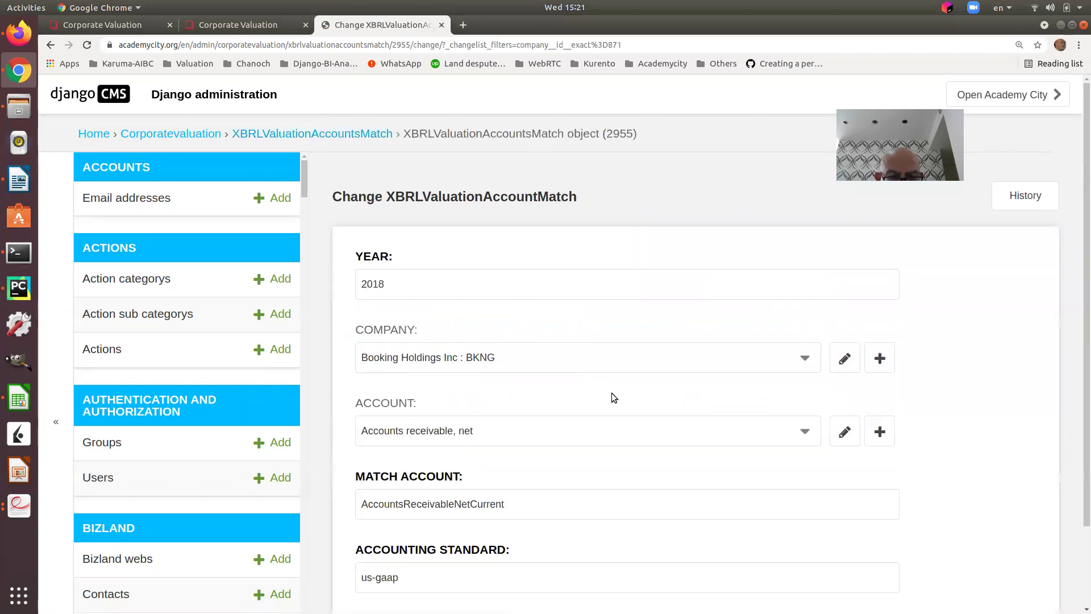
pyautogui.scroll(-3, 611, 393)
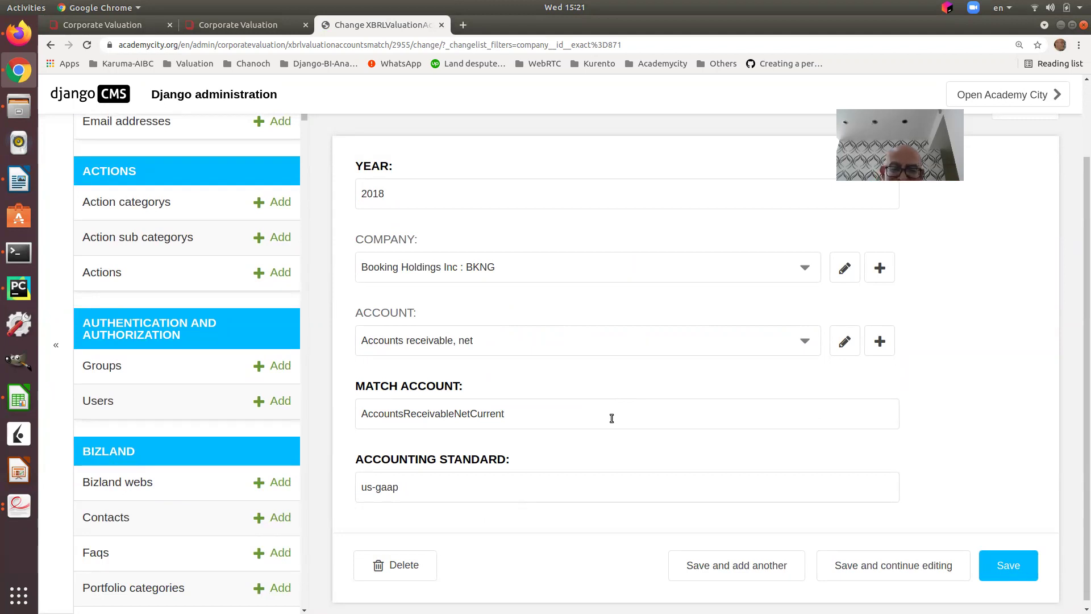
pyautogui.click(52, 46)
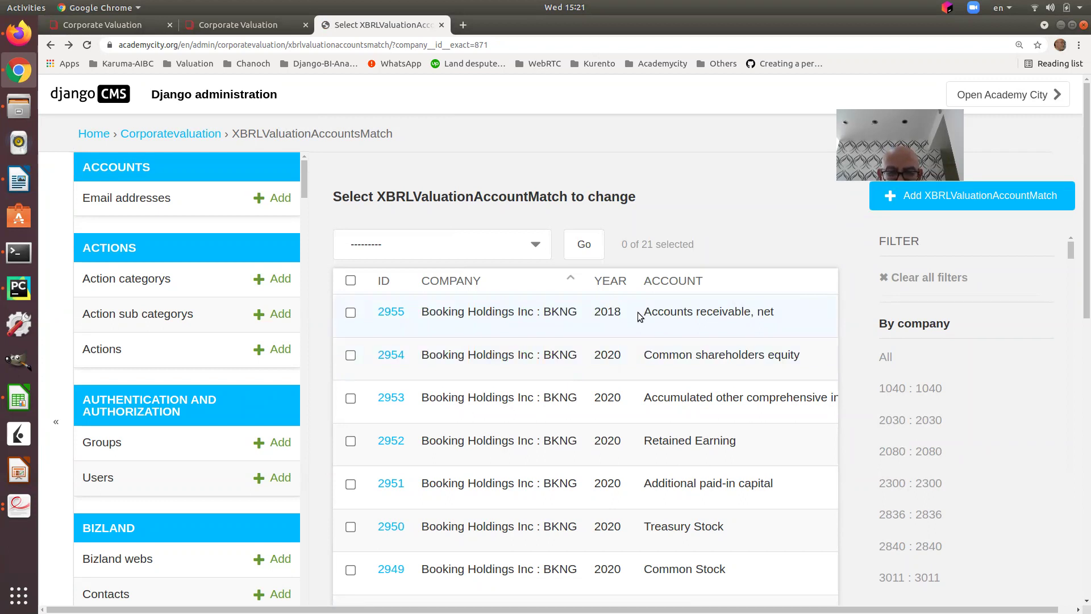
# Copy the 2018 record's match account AccountsReceivableNetCurrent and replace the first "Accounts receivable, net" line in Writer with it
pyautogui.hscroll(5, 785, 315)
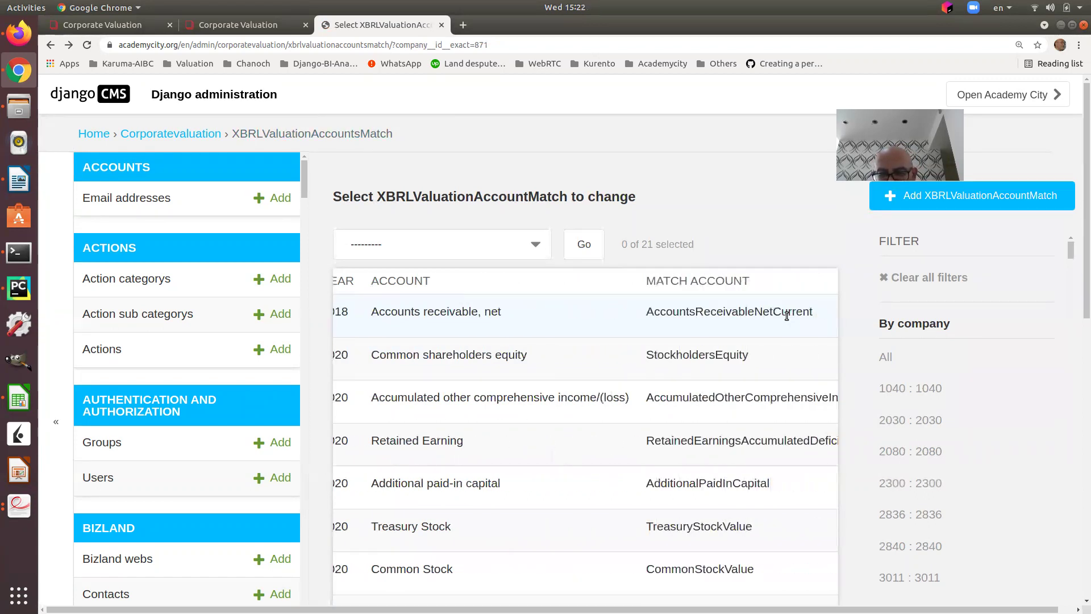
pyautogui.hscroll(1, 787, 316)
pyautogui.moveTo(766, 311); pyautogui.dragTo(604, 311)
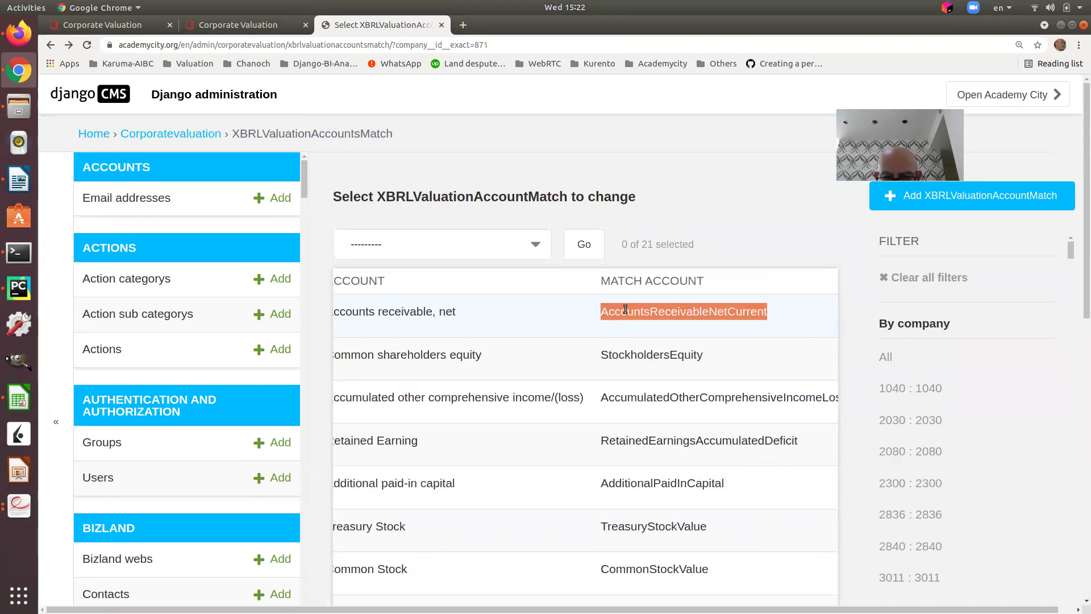
pyautogui.rightClick(625, 310)
pyautogui.click(640, 319)
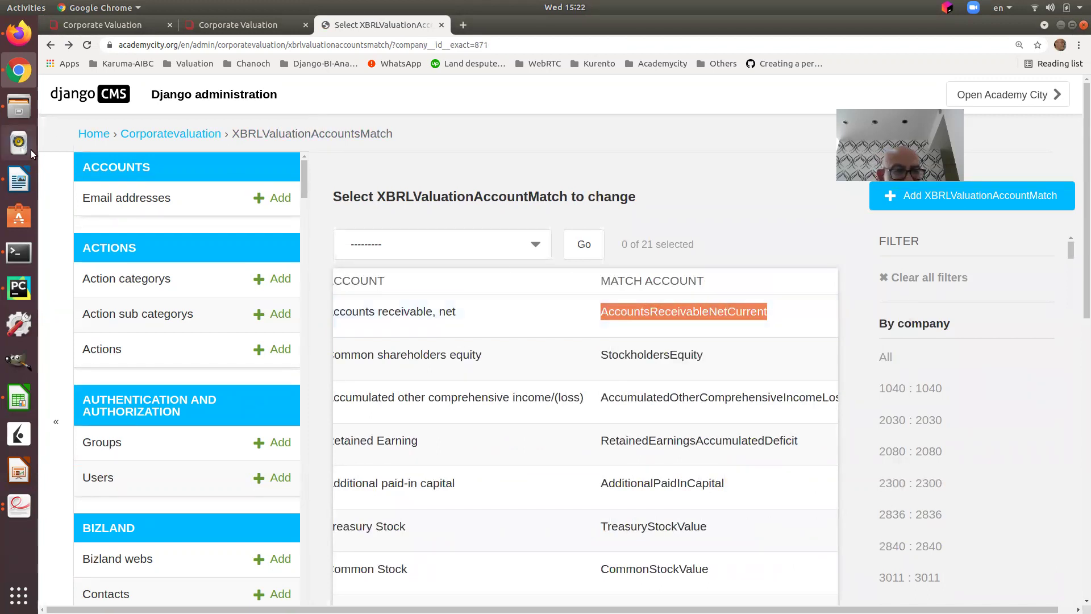
pyautogui.click(18, 181)
pyautogui.moveTo(747, 294); pyautogui.dragTo(571, 291)
pyautogui.hotkey('ctrl', 'v')
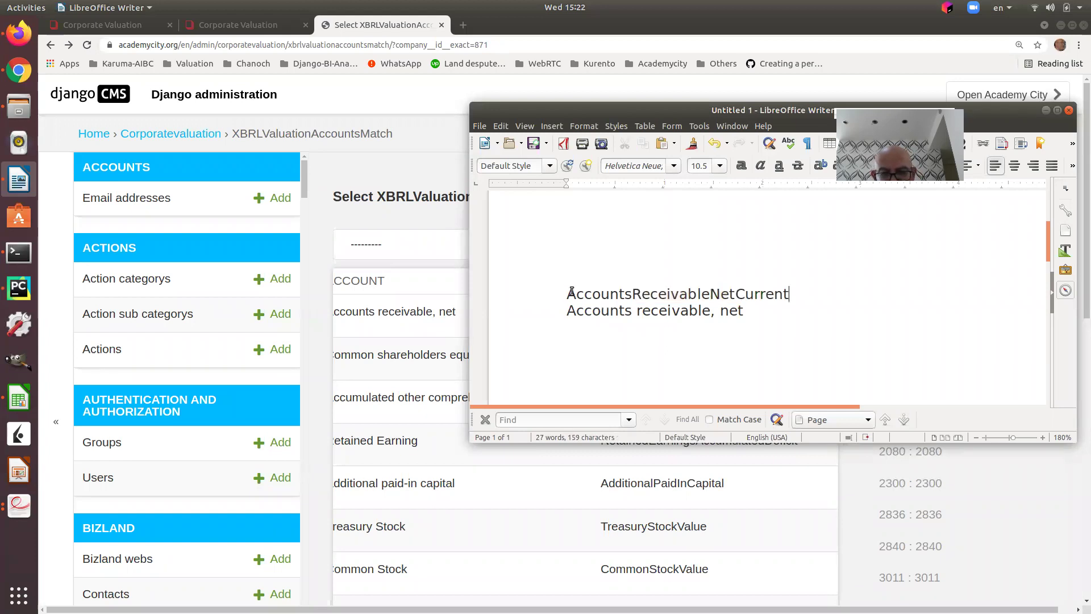
# Copy match account AccountsAndOtherReceivablesNetCurrent from the 2020 accounts receivable record in Chrome and replace the remaining "Accounts receivable, net" line in Writer with it
pyautogui.click(742, 499)
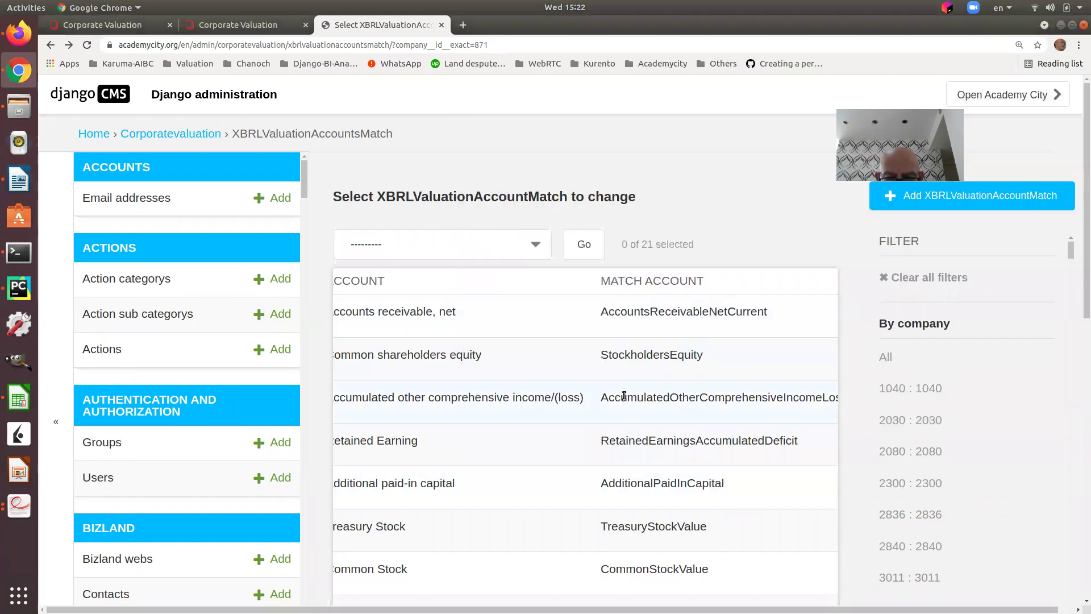
pyautogui.hscroll(-10, 567, 420)
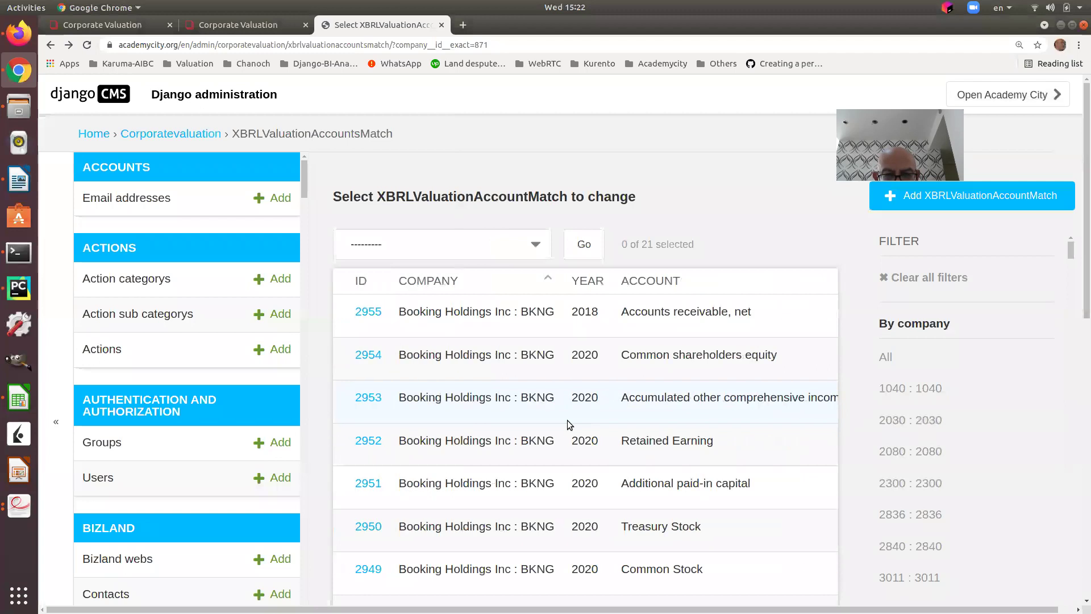
pyautogui.scroll(-6, 617, 431)
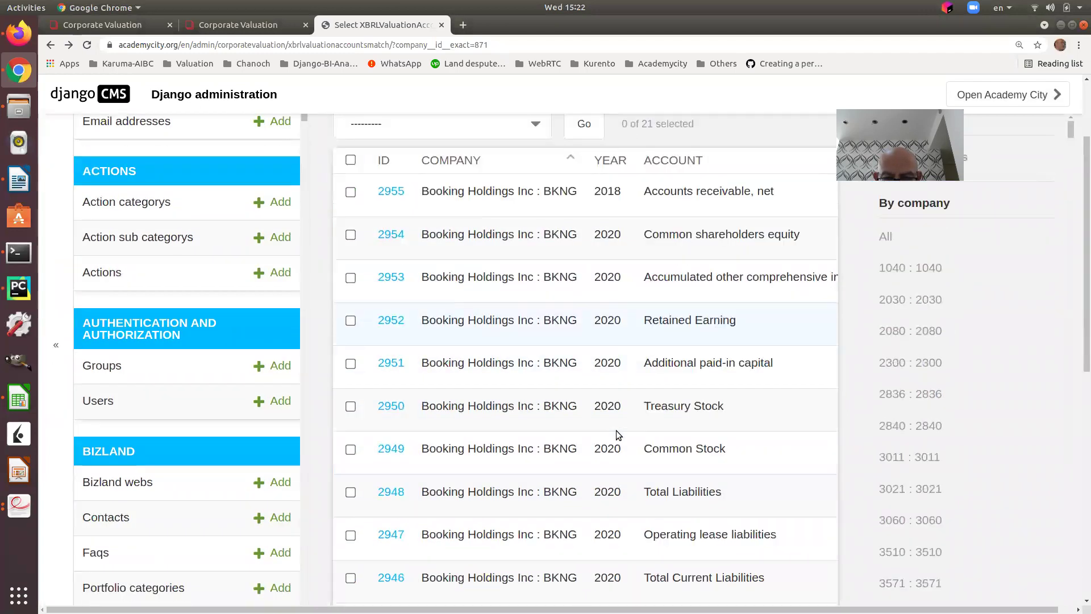
pyautogui.scroll(-5, 617, 431)
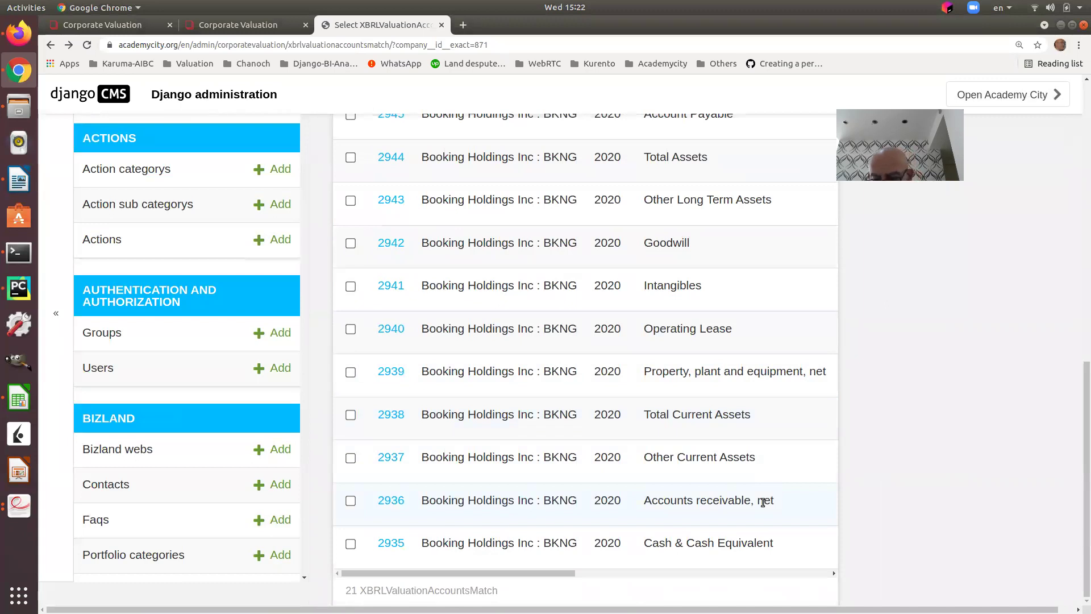
pyautogui.hscroll(6, 762, 502)
pyautogui.hscroll(5, 762, 503)
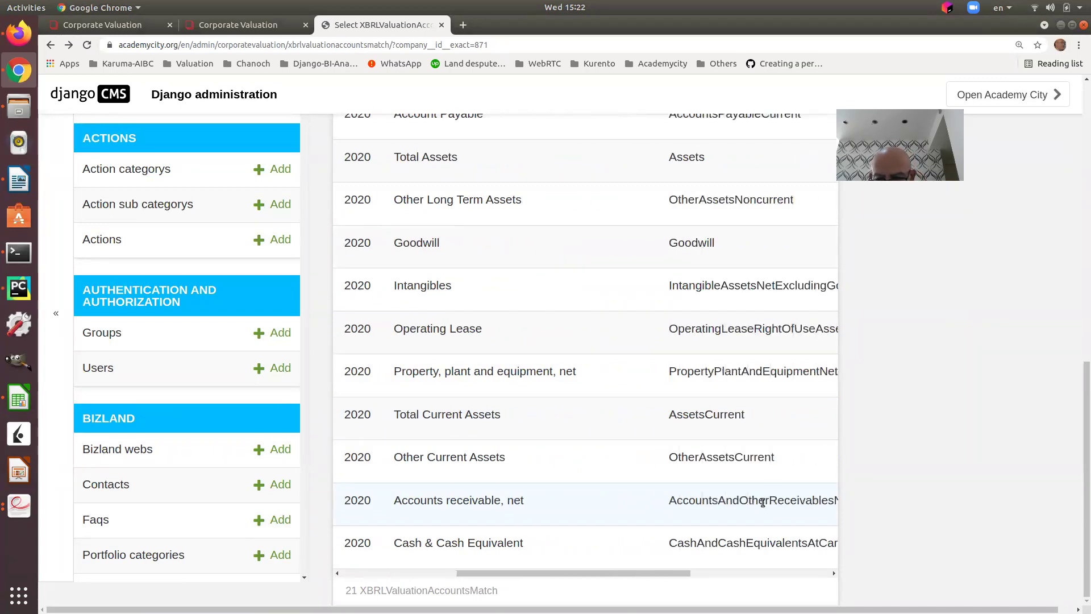
pyautogui.moveTo(756, 500); pyautogui.dragTo(531, 500)
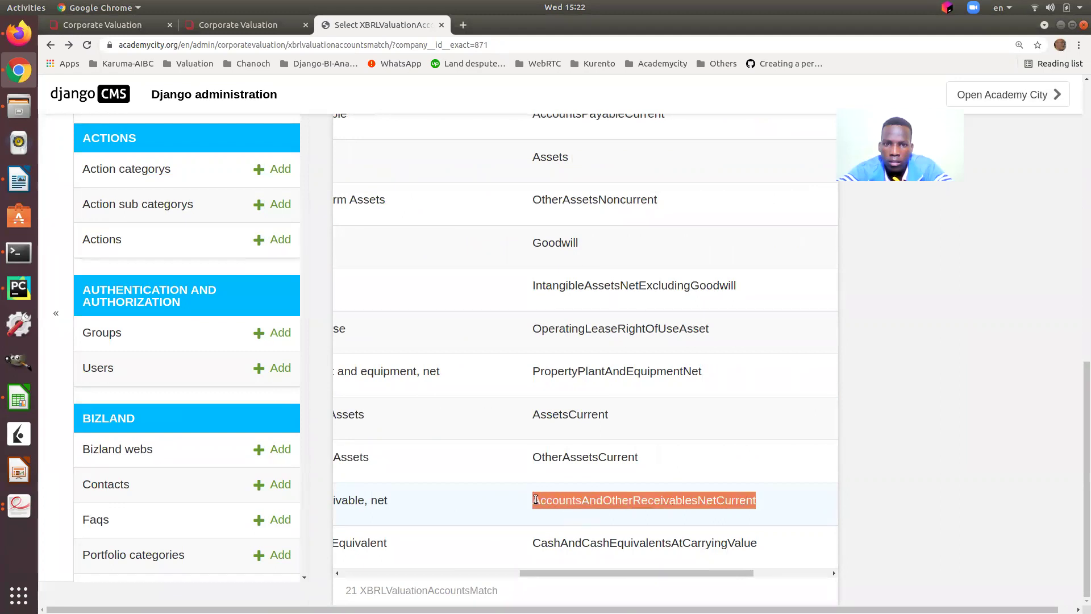
pyautogui.rightClick(574, 503)
pyautogui.click(585, 514)
pyautogui.click(27, 179)
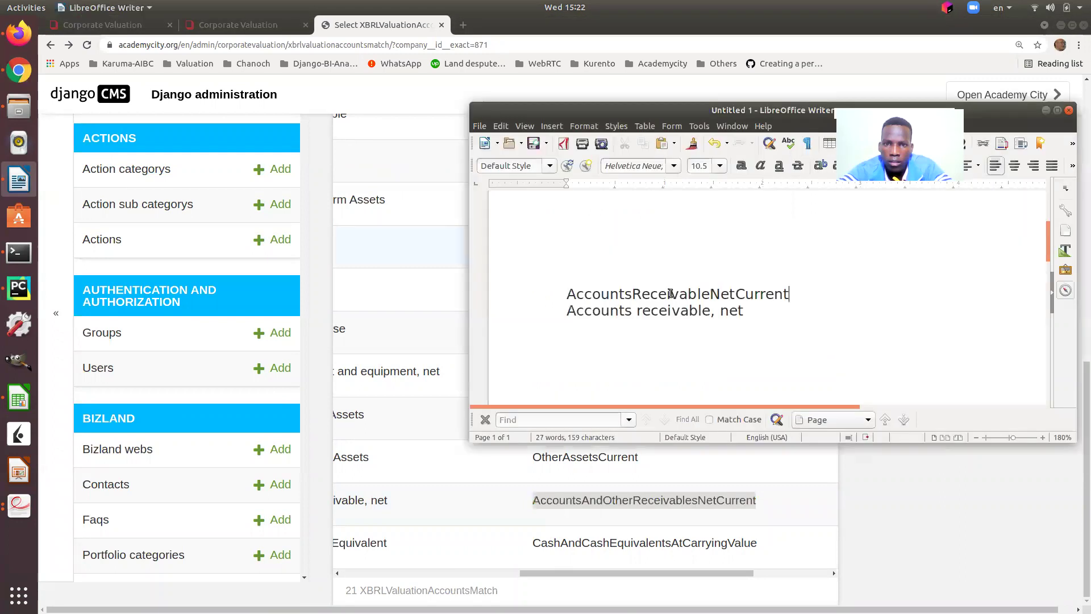
pyautogui.moveTo(750, 311); pyautogui.dragTo(565, 310)
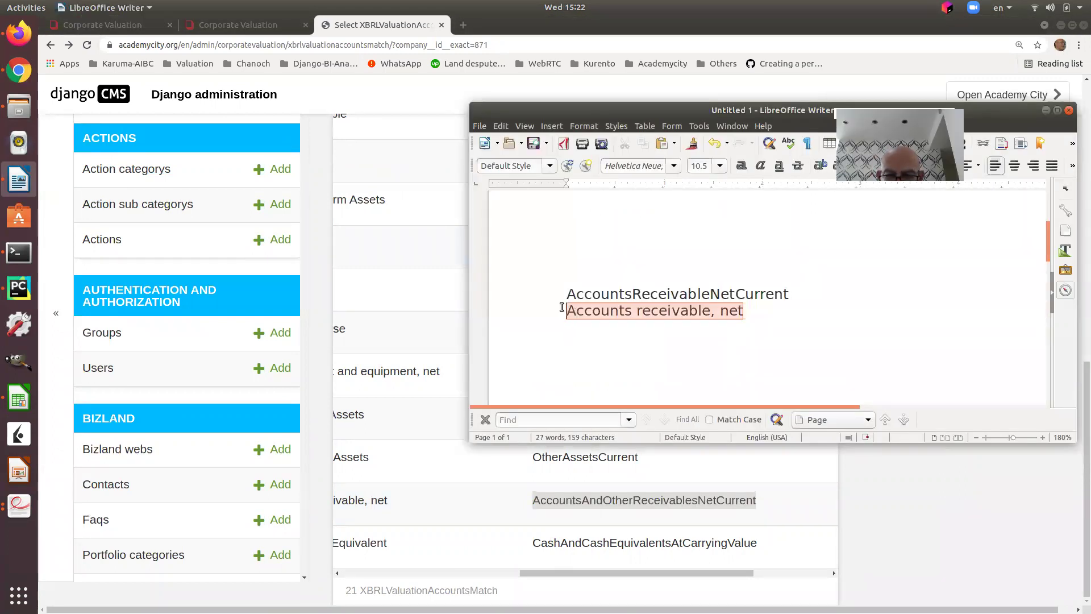
pyautogui.hotkey('ctrl', 'v')
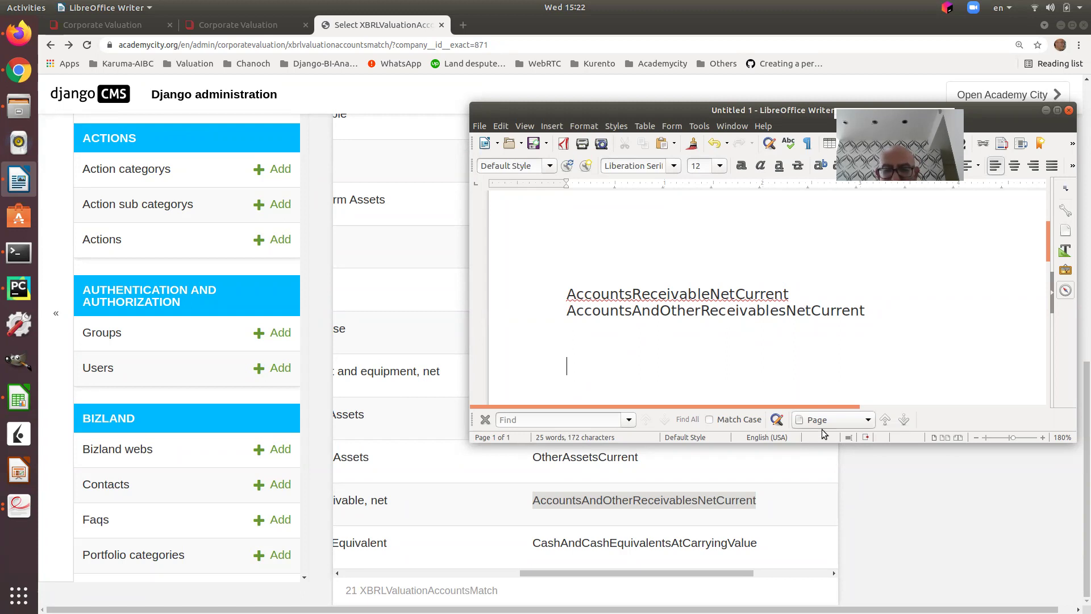
# Back in Chrome, compare the match accounts of the 2018 and 2020 "Accounts receivable, net" records in the list
pyautogui.click(798, 502)
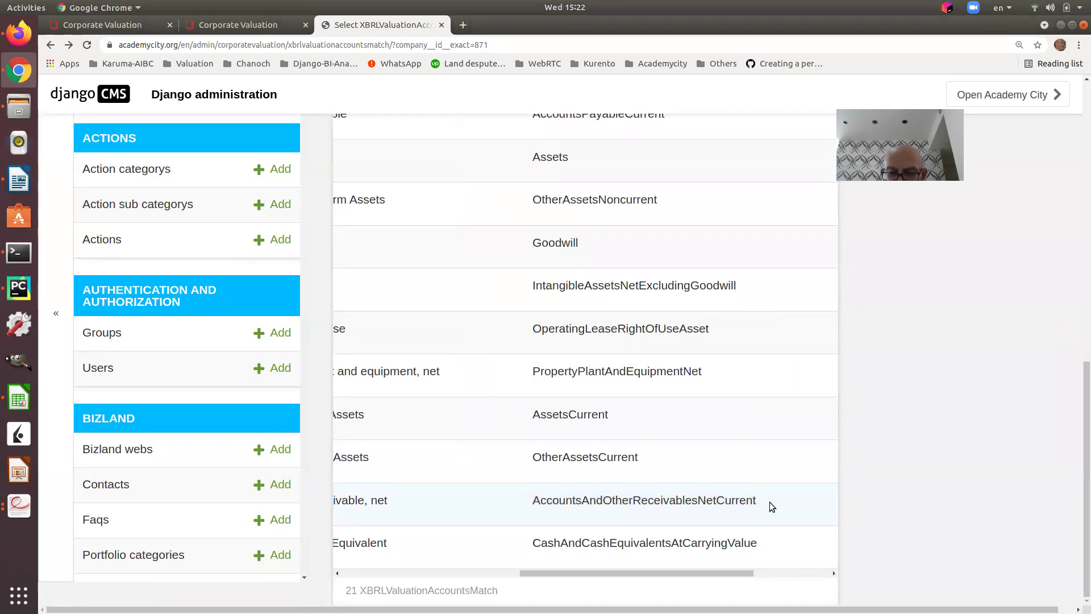
pyautogui.scroll(10, 768, 502)
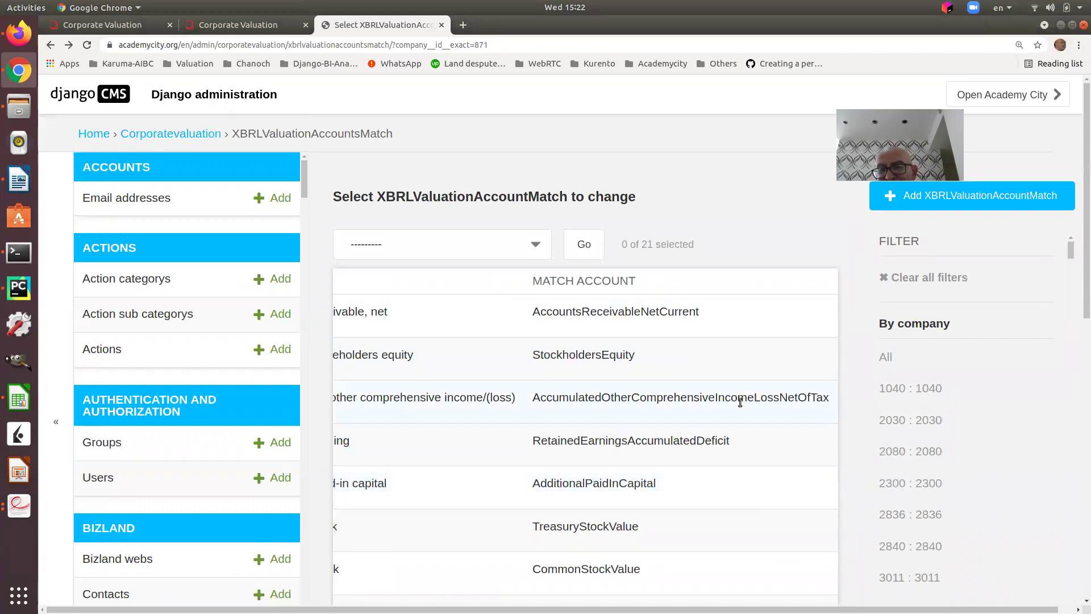
pyautogui.scroll(-10, 740, 402)
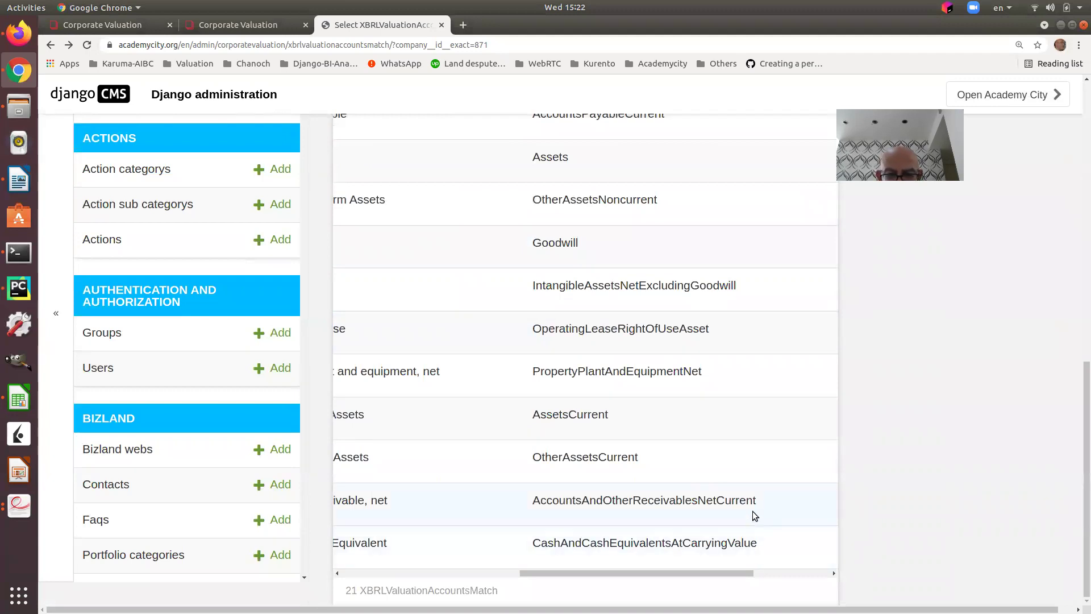
pyautogui.moveTo(763, 502); pyautogui.dragTo(533, 500)
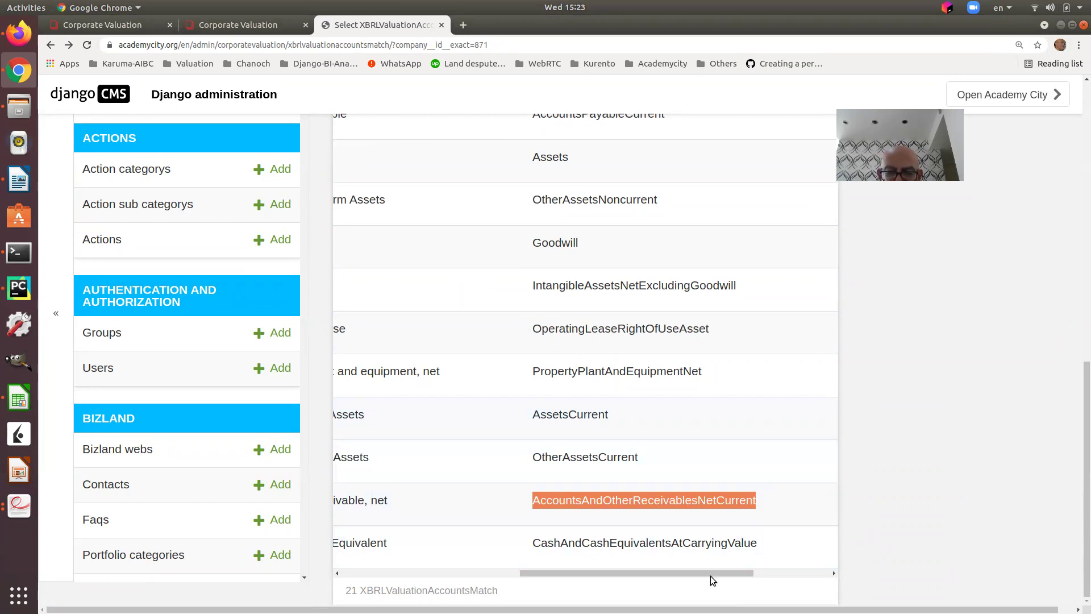
pyautogui.moveTo(711, 575); pyautogui.dragTo(637, 579)
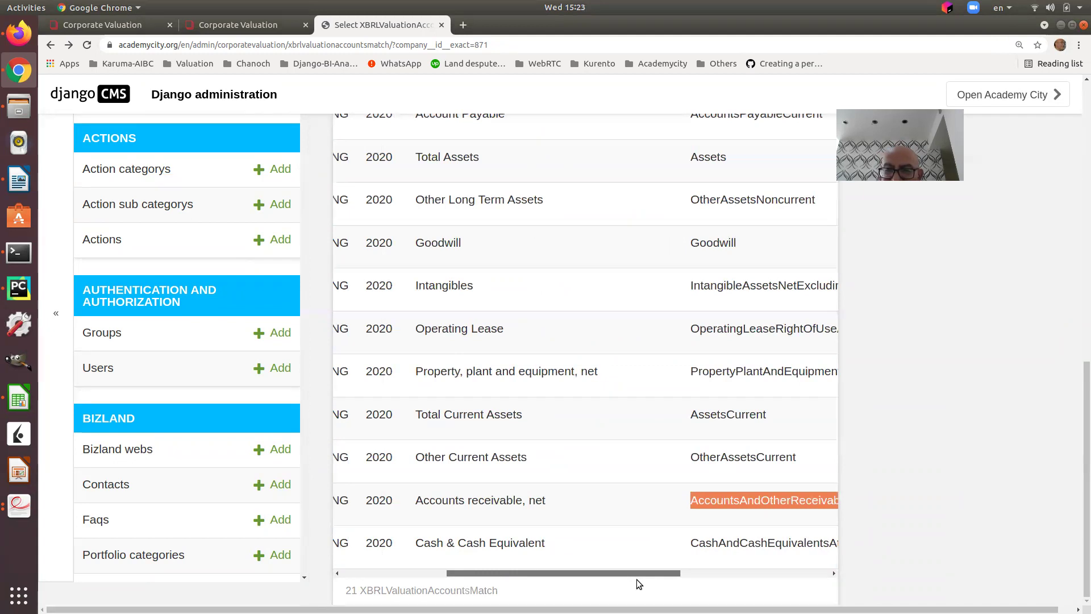
pyautogui.moveTo(636, 578); pyautogui.dragTo(527, 564)
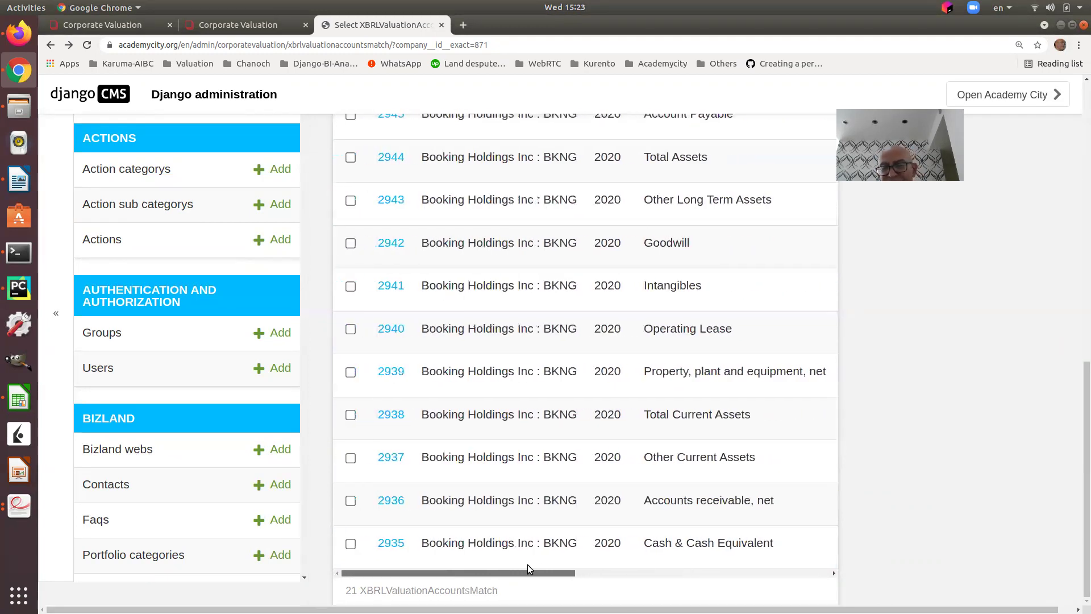
# Return to the first Corporate Valuation page showing the XBRL data table and reload it
pyautogui.click(230, 25)
pyautogui.click(131, 25)
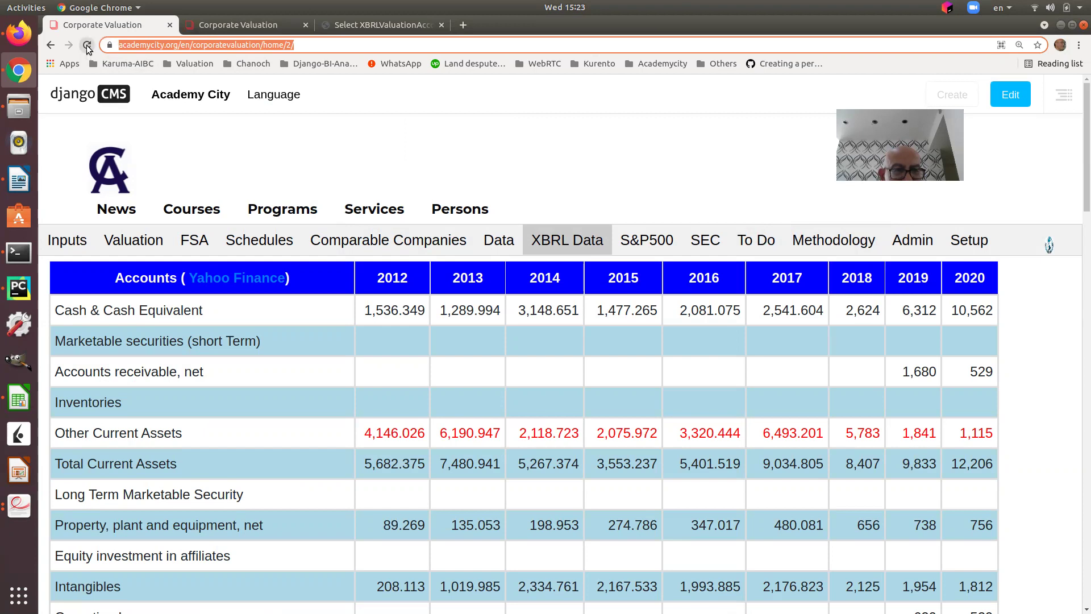
pyautogui.click(89, 45)
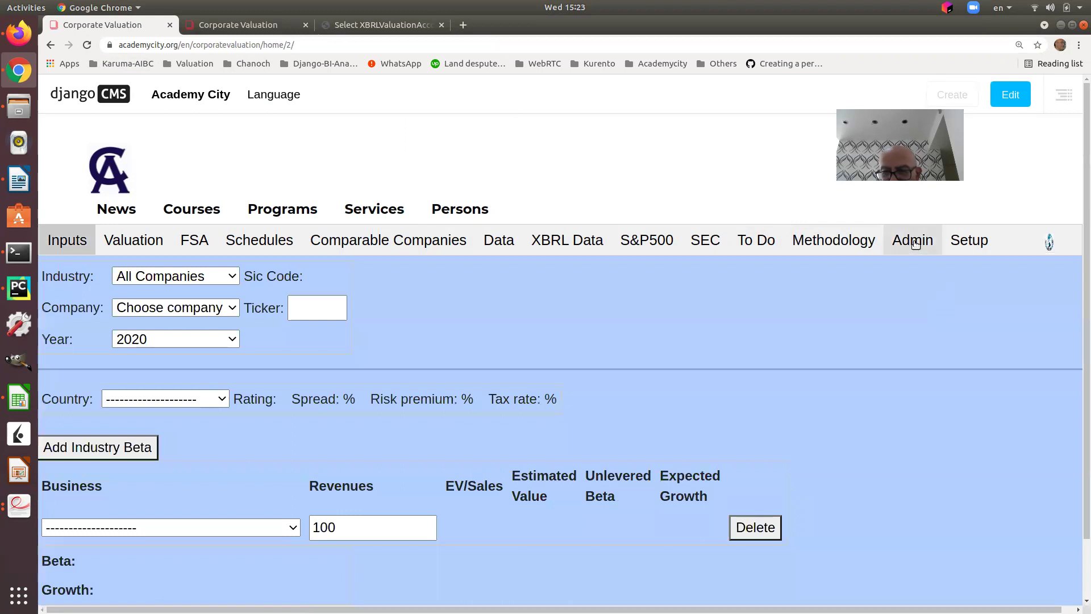
# Look over the Admin section and the FSA ratios, and reopen the XBRL Data table
pyautogui.click(913, 241)
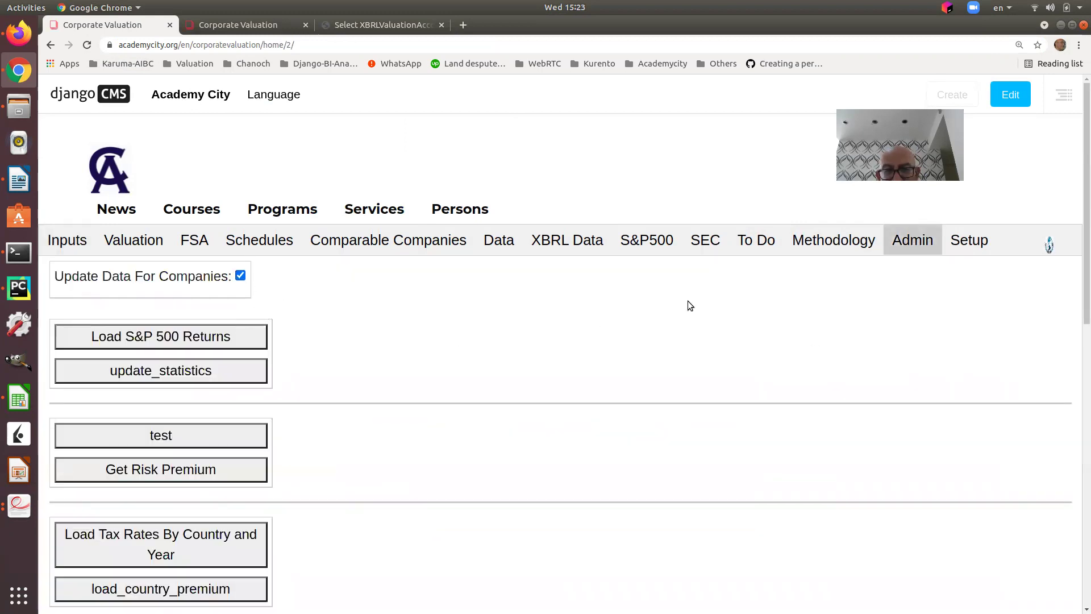
pyautogui.click(660, 244)
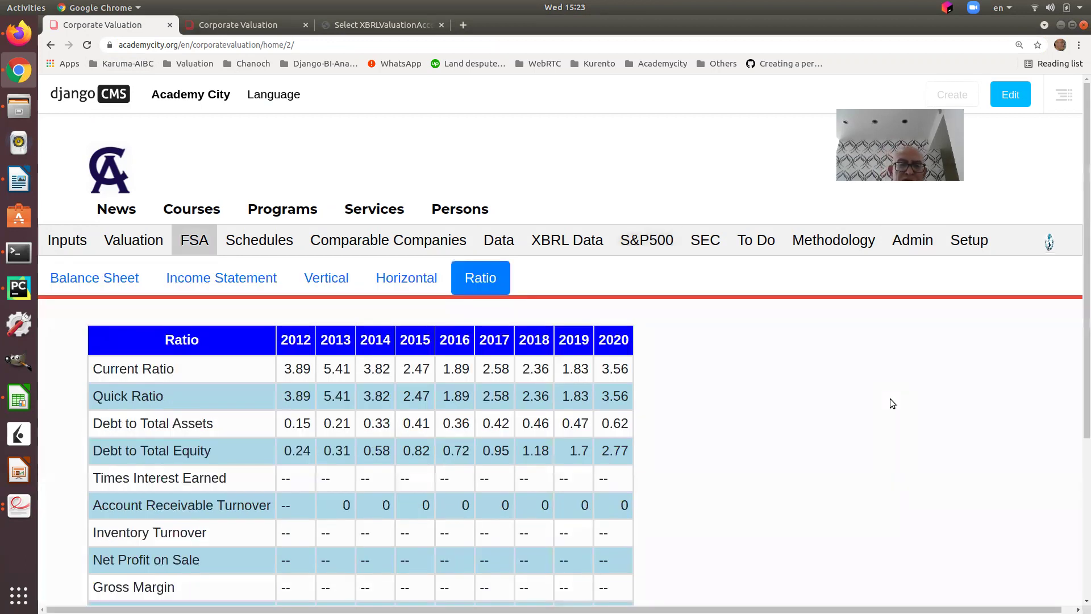
pyautogui.click(567, 241)
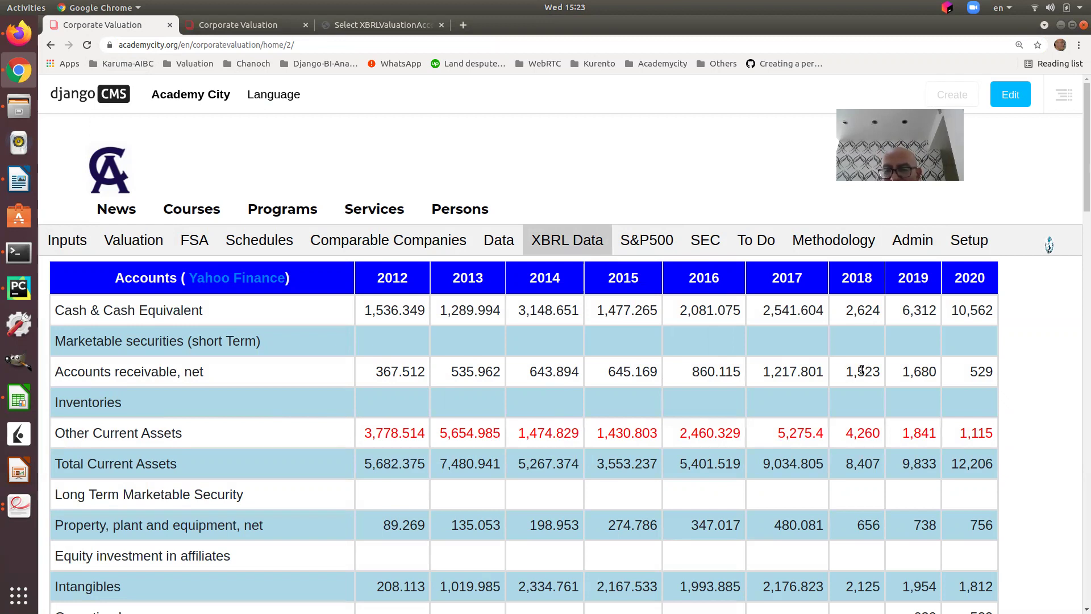
# Compare the "Accounts receivable, net" values across 2012 to 2020 in the XBRL Data table
pyautogui.moveTo(849, 371); pyautogui.dragTo(869, 376)
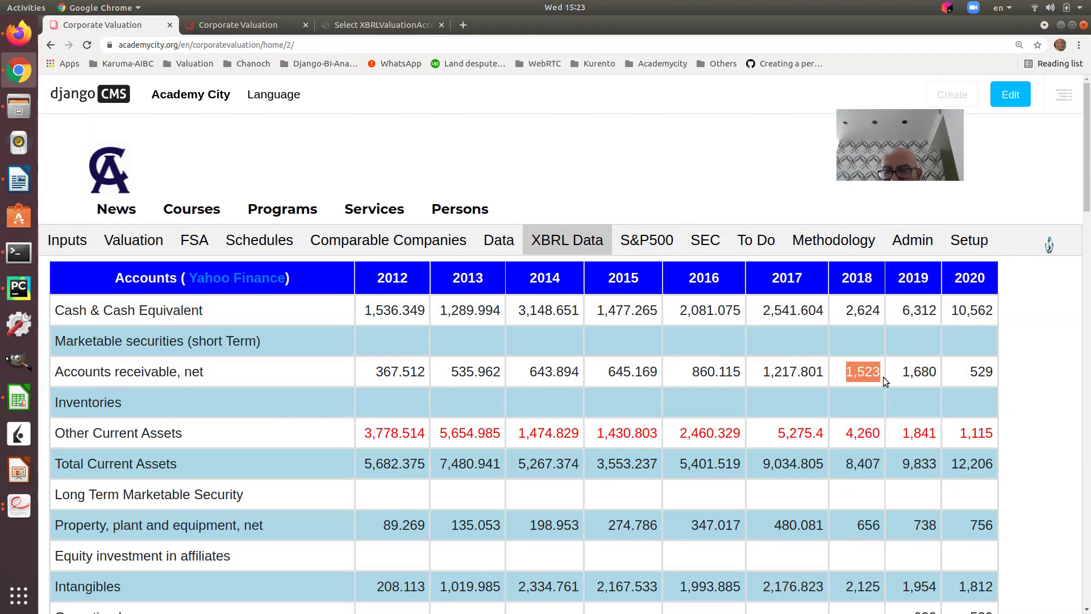
pyautogui.moveTo(763, 371); pyautogui.dragTo(816, 373)
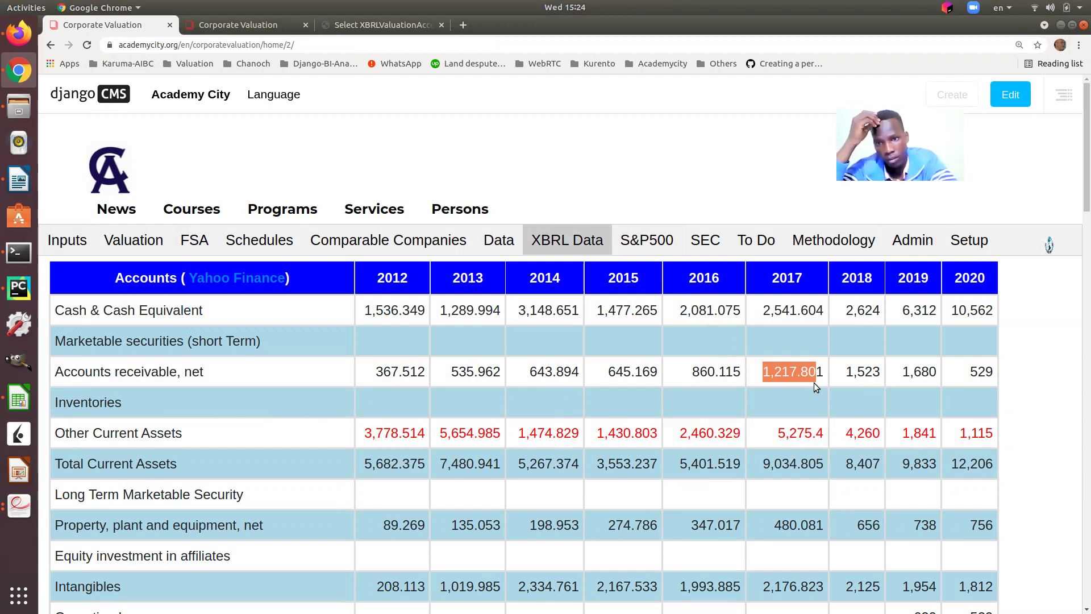
pyautogui.click(813, 383)
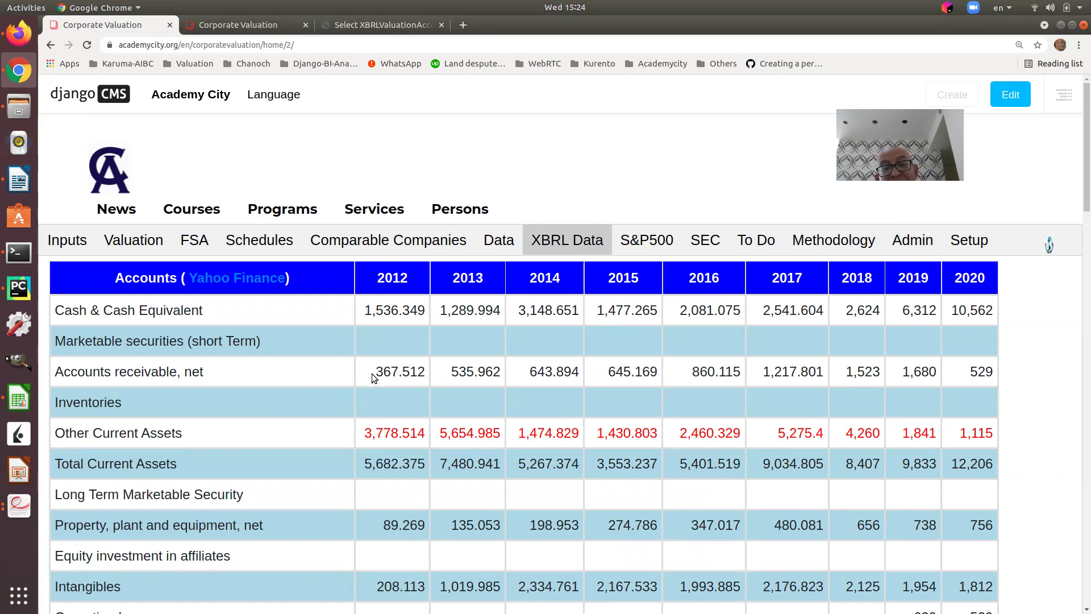
pyautogui.moveTo(378, 370); pyautogui.dragTo(889, 373)
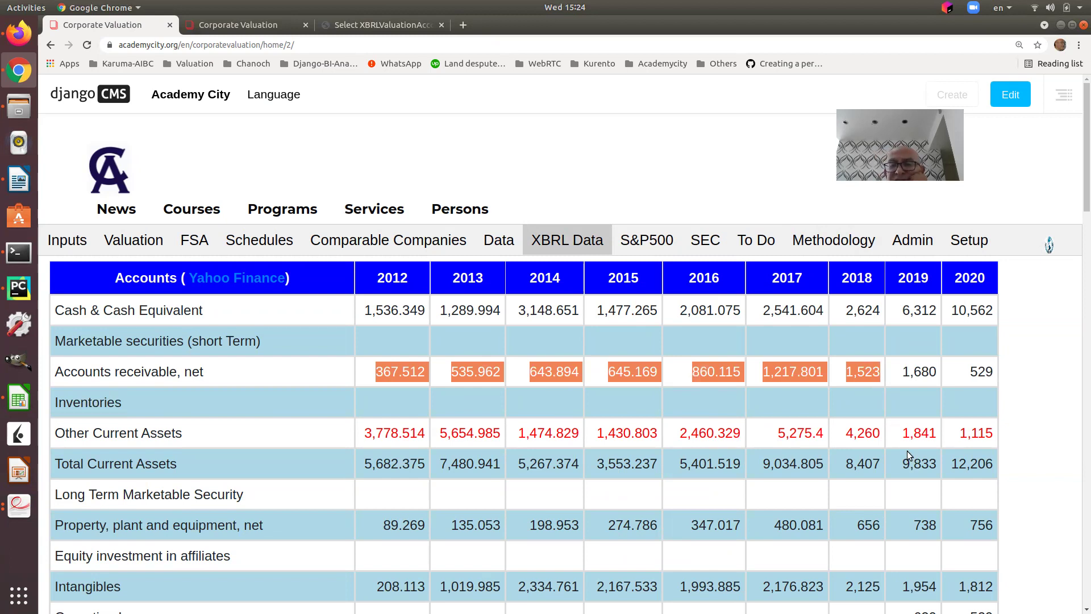
pyautogui.moveTo(901, 372); pyautogui.dragTo(983, 372)
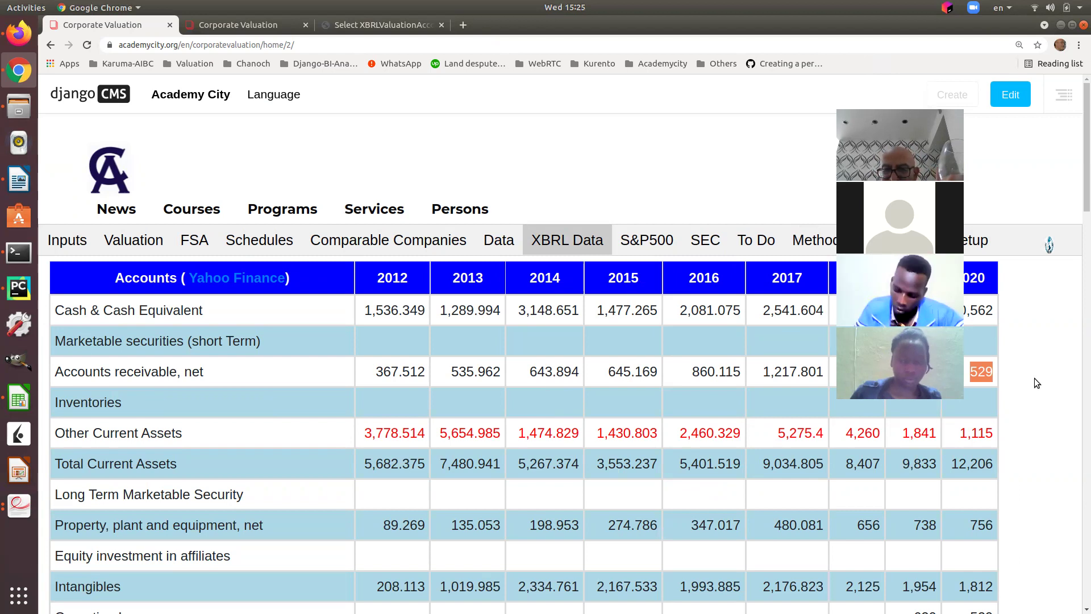
pyautogui.click(1016, 400)
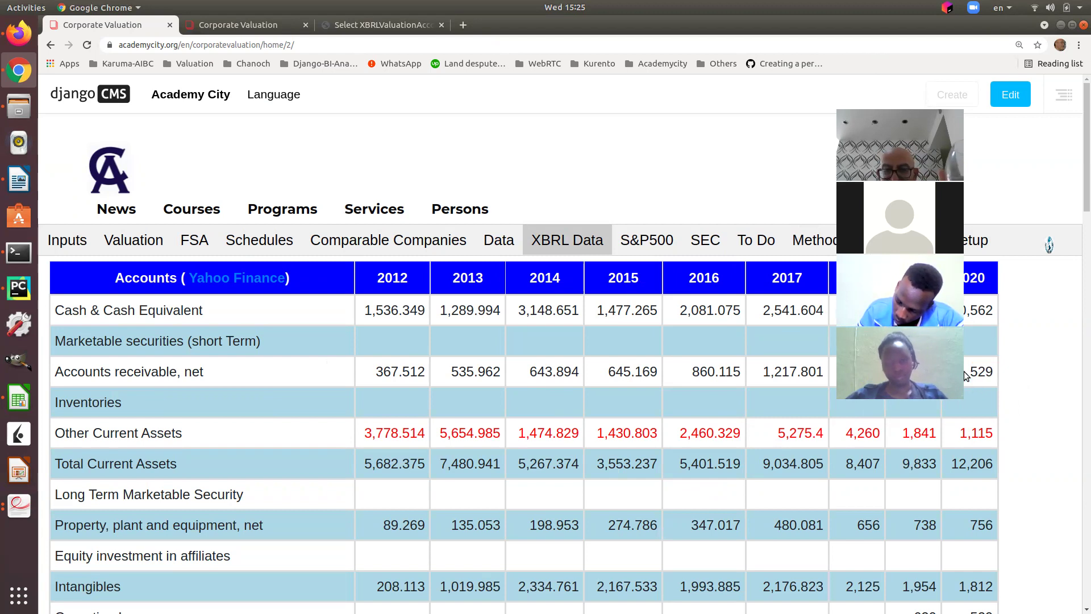
# Locate Booking Holdings' 2018 "Accounts receivable, net" record in the XBRLValuationAccountsMatch list
pyautogui.click(369, 24)
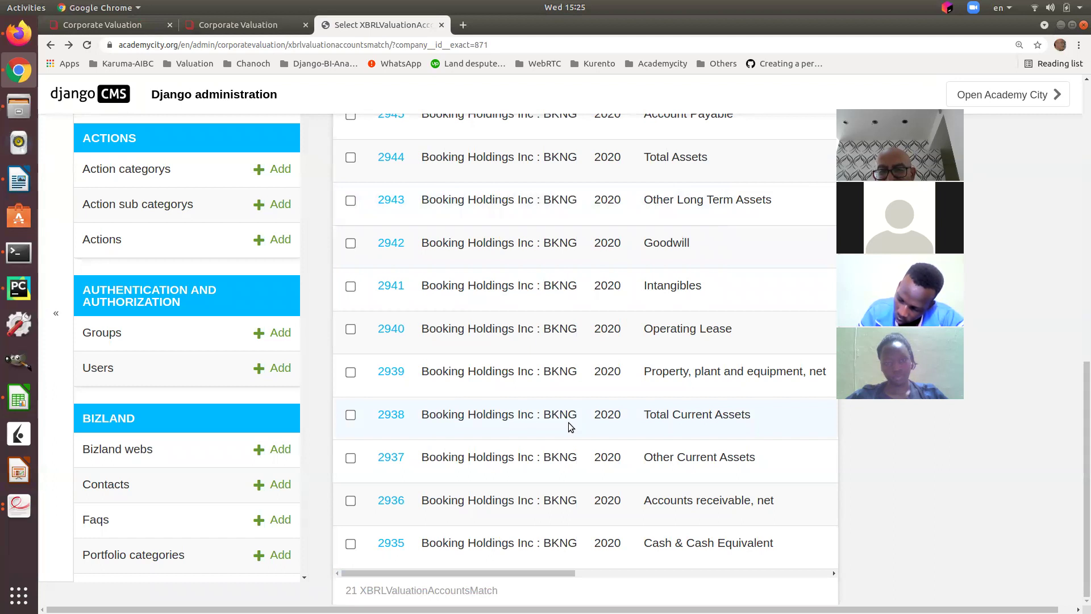
pyautogui.scroll(3, 571, 417)
pyautogui.scroll(-3, 575, 416)
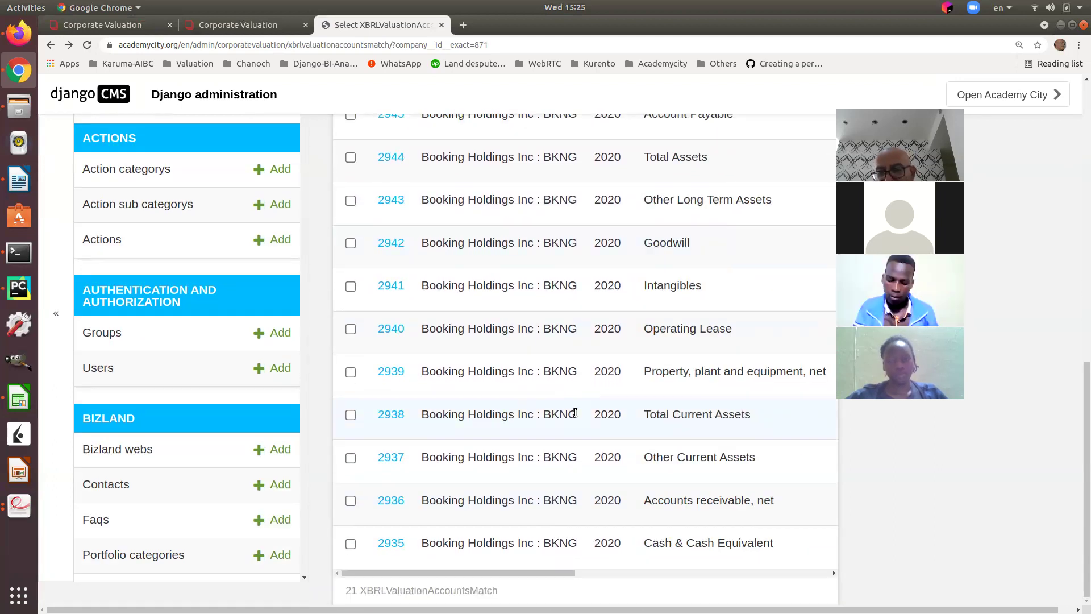
pyautogui.scroll(10, 613, 282)
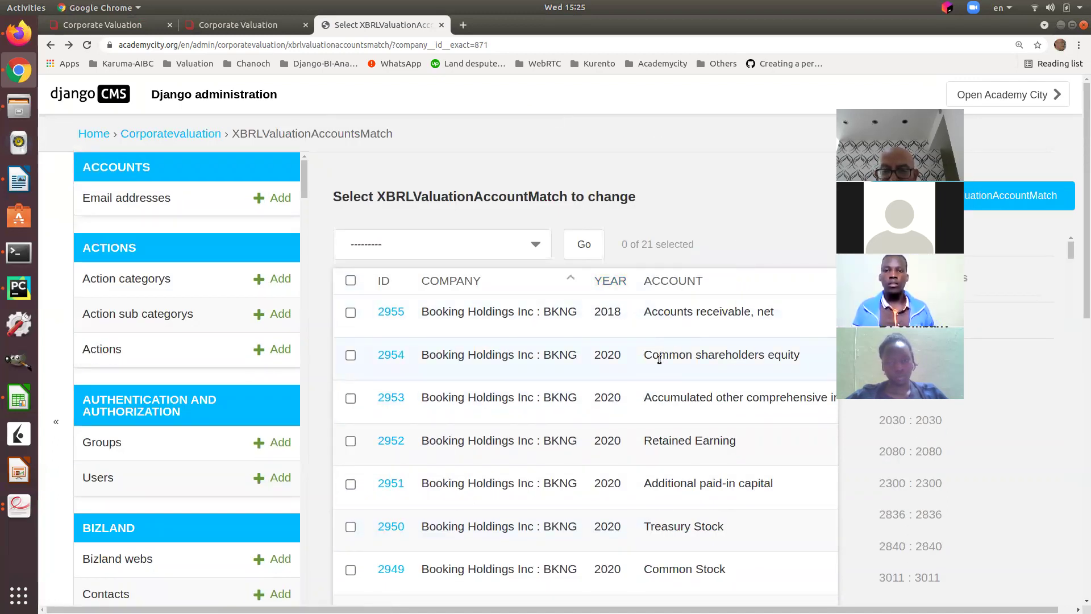
pyautogui.moveTo(595, 312); pyautogui.dragTo(684, 318)
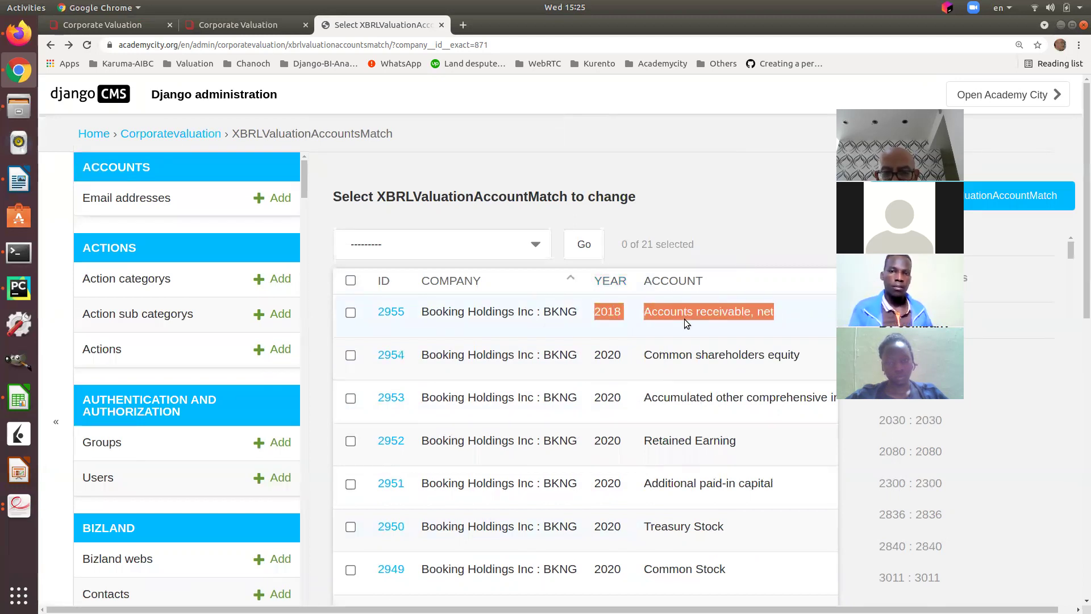
pyautogui.click(688, 336)
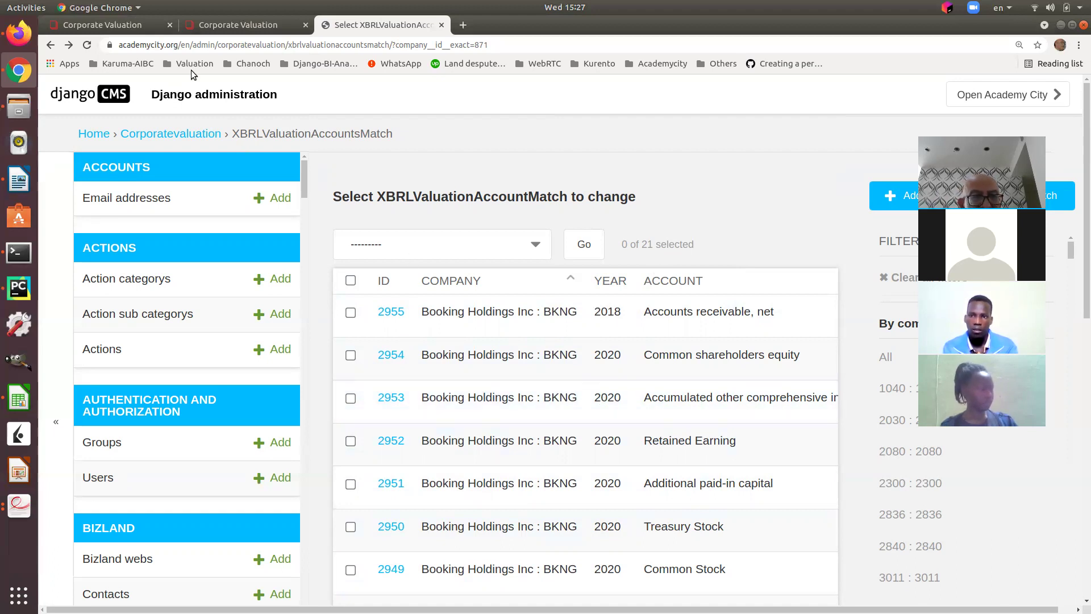
# Check the 2018 balance sheet and the match account and accounting standard of the 2018 "Accounts receivable, net" record
pyautogui.click(262, 28)
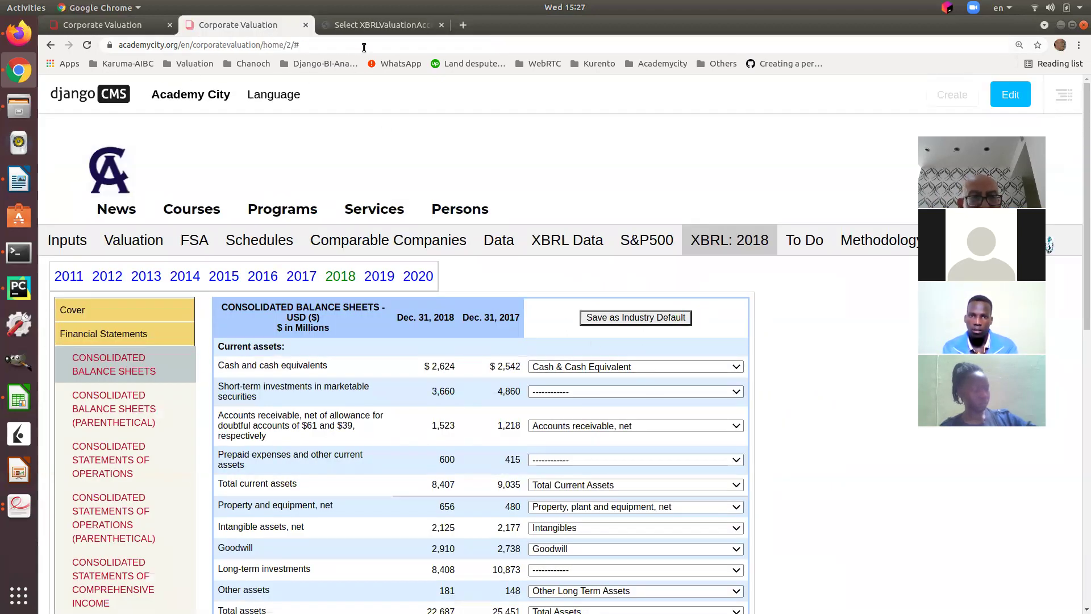
pyautogui.click(366, 27)
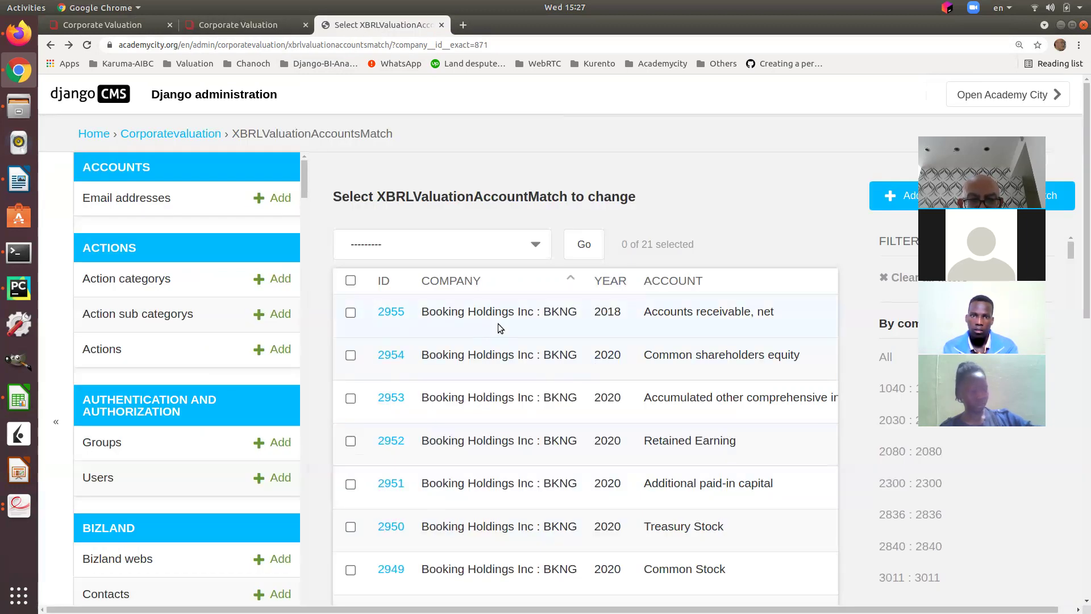
pyautogui.hscroll(5, 499, 320)
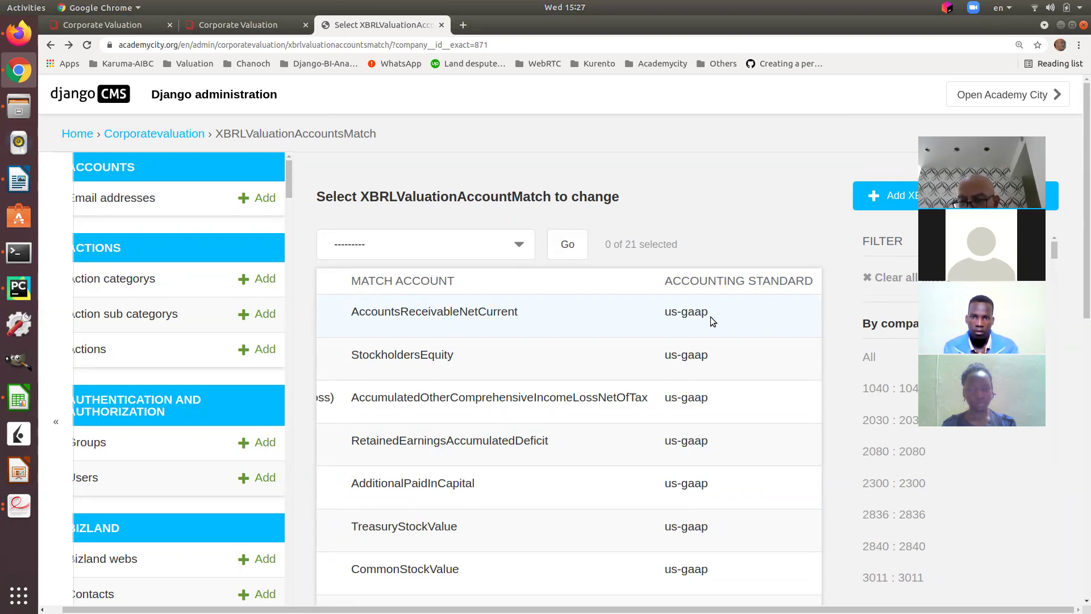
pyautogui.hscroll(-10, 729, 315)
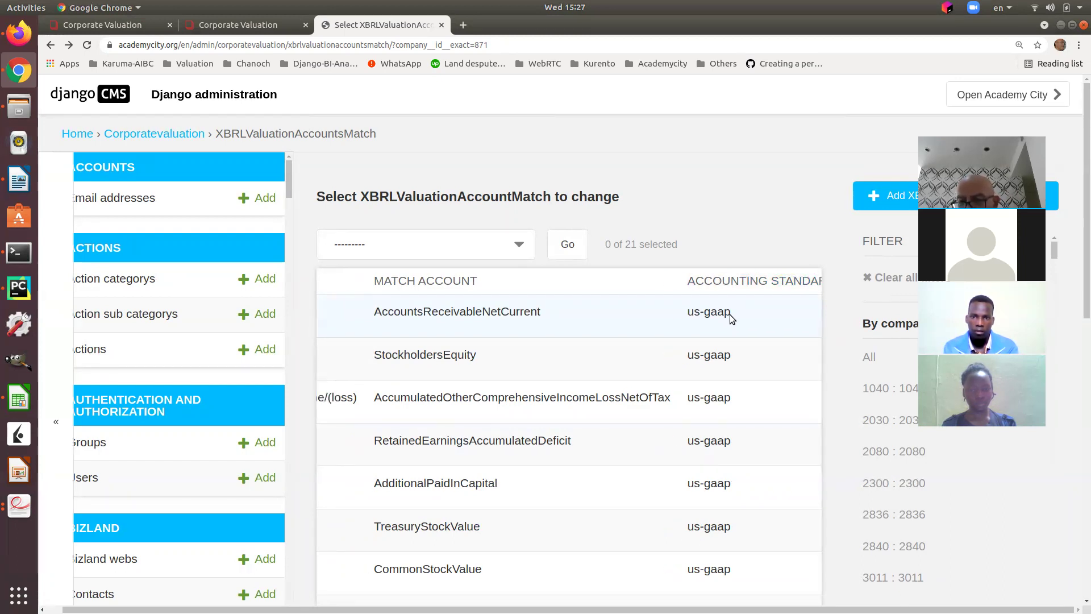
pyautogui.hscroll(10, 730, 316)
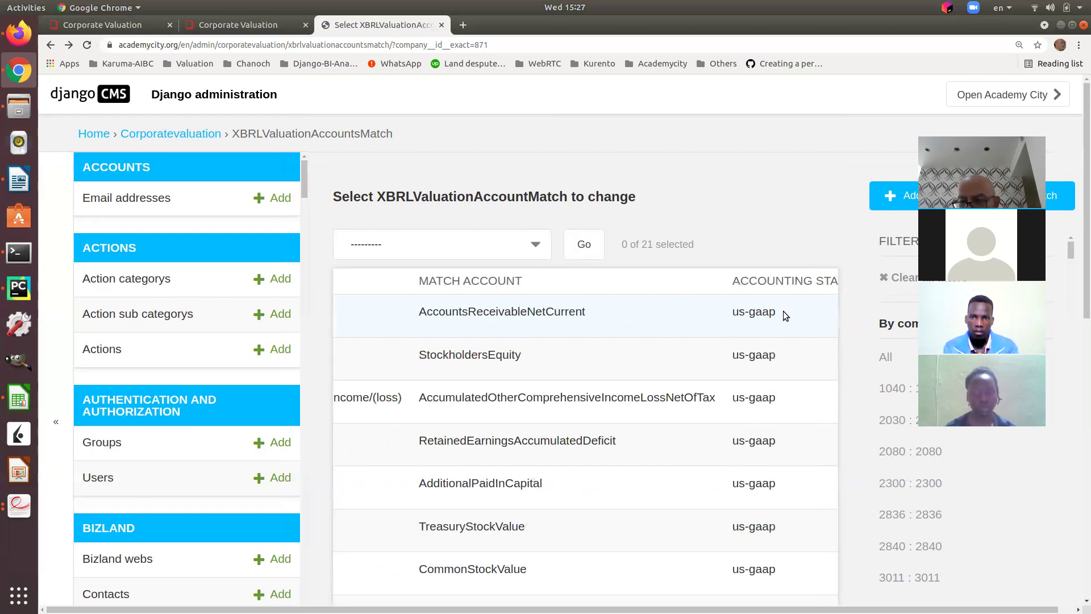
pyautogui.hscroll(-5, 783, 311)
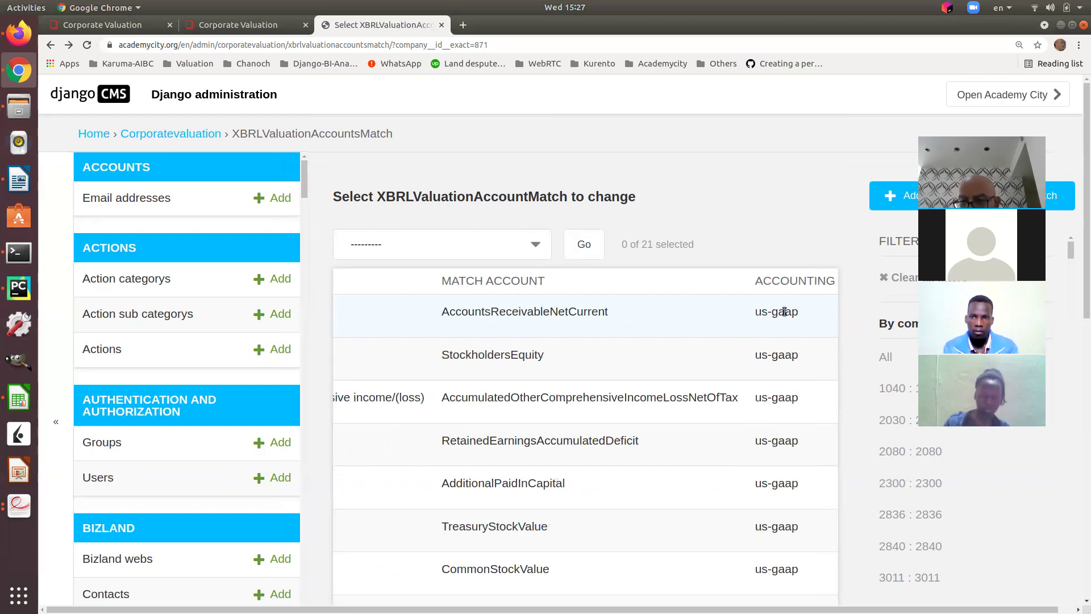
pyautogui.hscroll(-5, 783, 316)
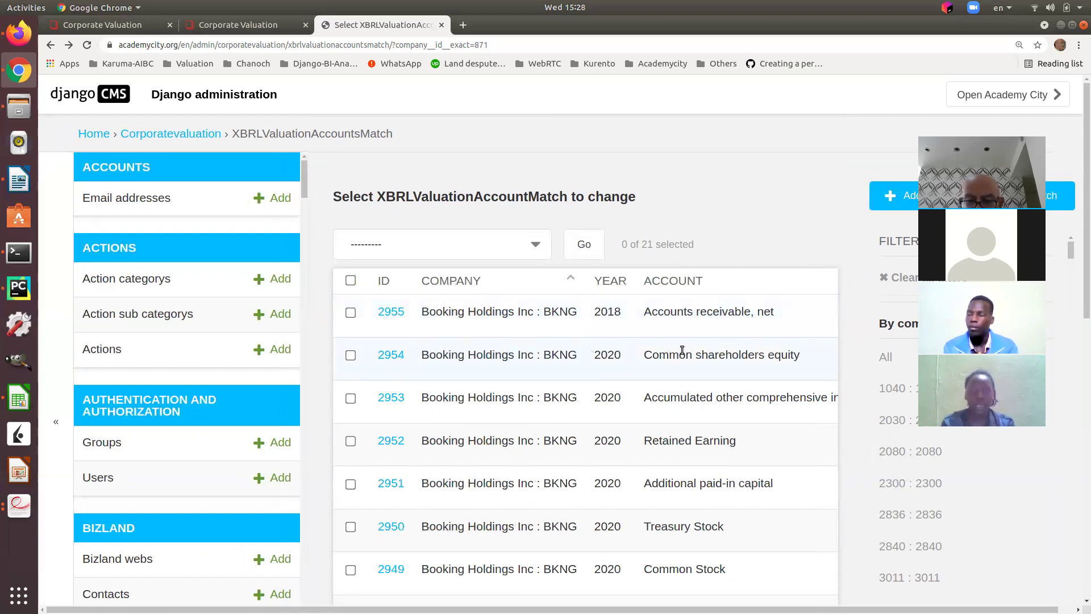
# Review Booking Holdings' 2020 account match records down to "Cash & Cash Equivalent" in the admin list
pyautogui.scroll(-3, 652, 400)
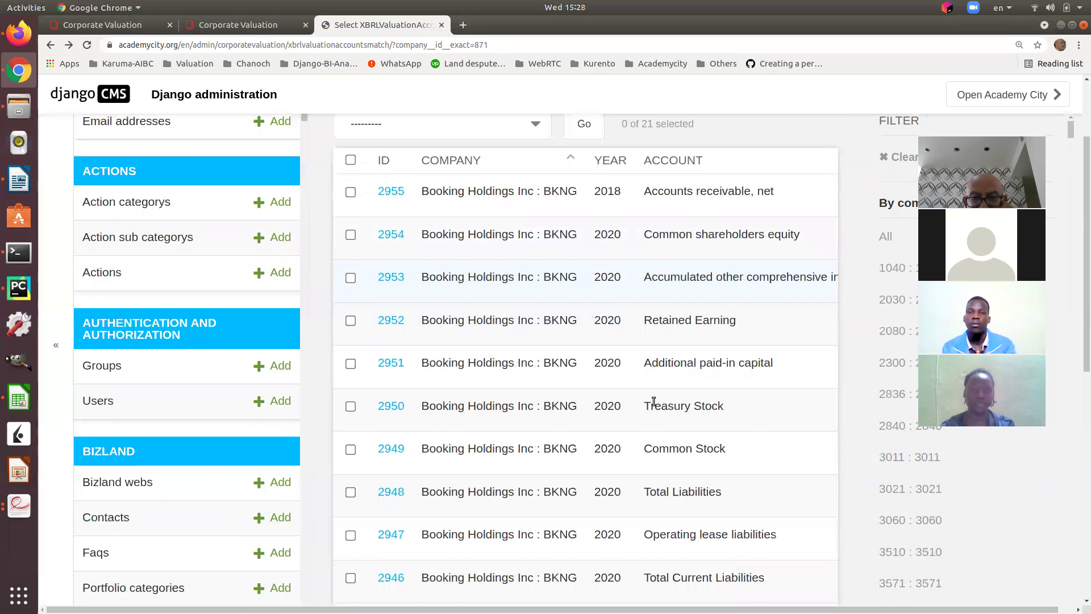
pyautogui.scroll(-8, 653, 401)
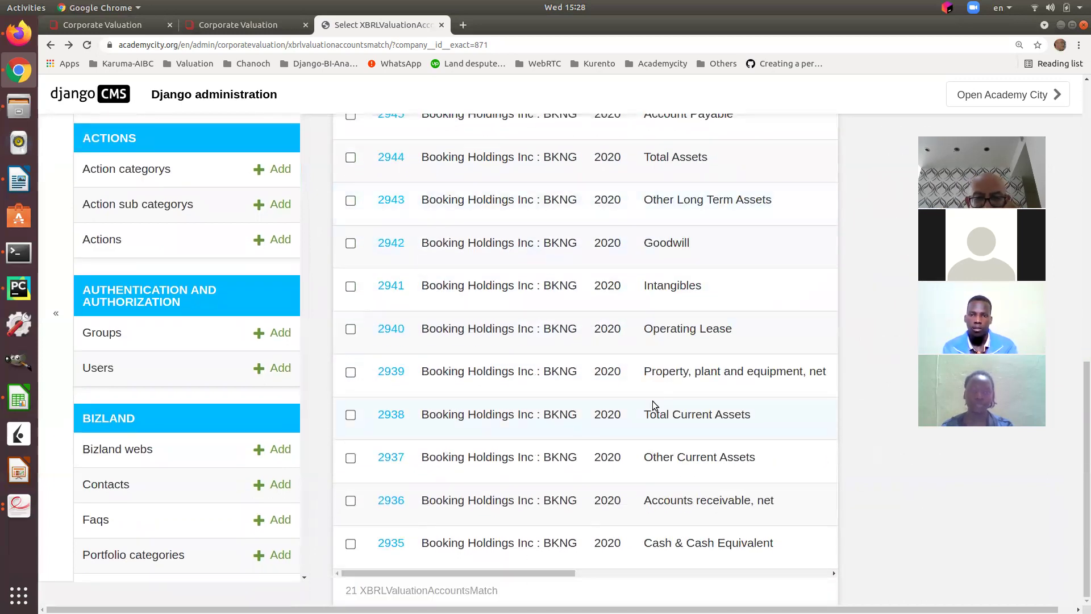
pyautogui.scroll(4, 653, 401)
pyautogui.scroll(6, 655, 401)
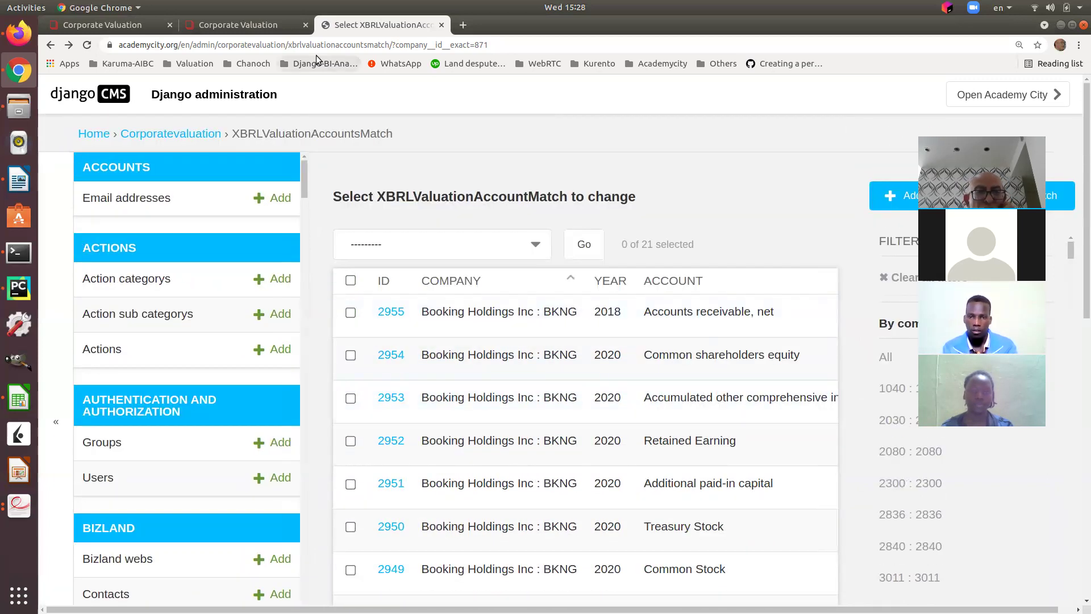
# Glance at the 2018 balance sheet and examine the asset rows of the XBRL Data table
pyautogui.click(239, 25)
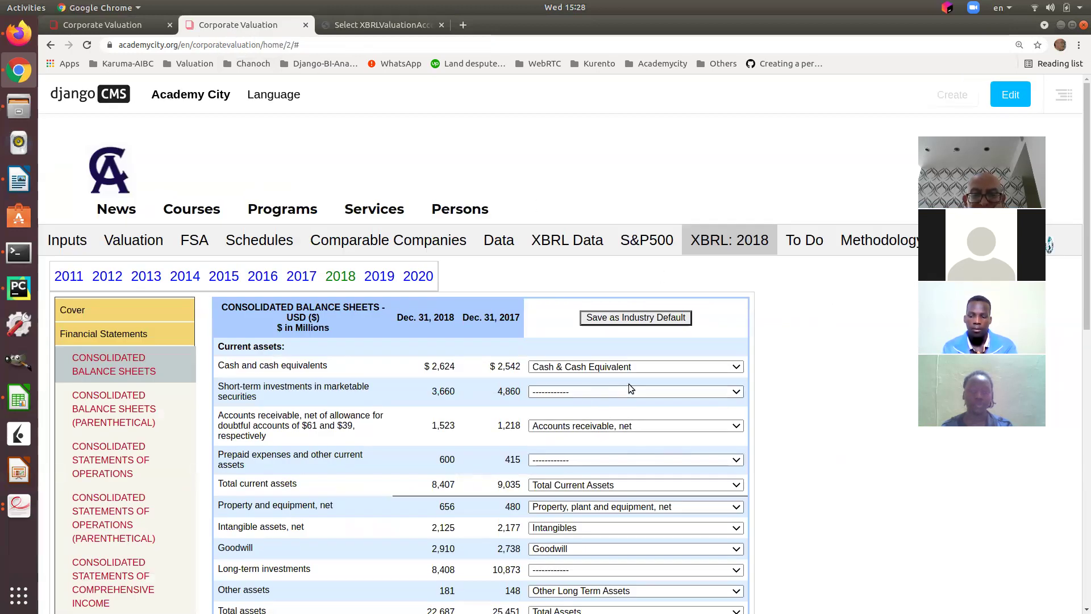
pyautogui.click(121, 24)
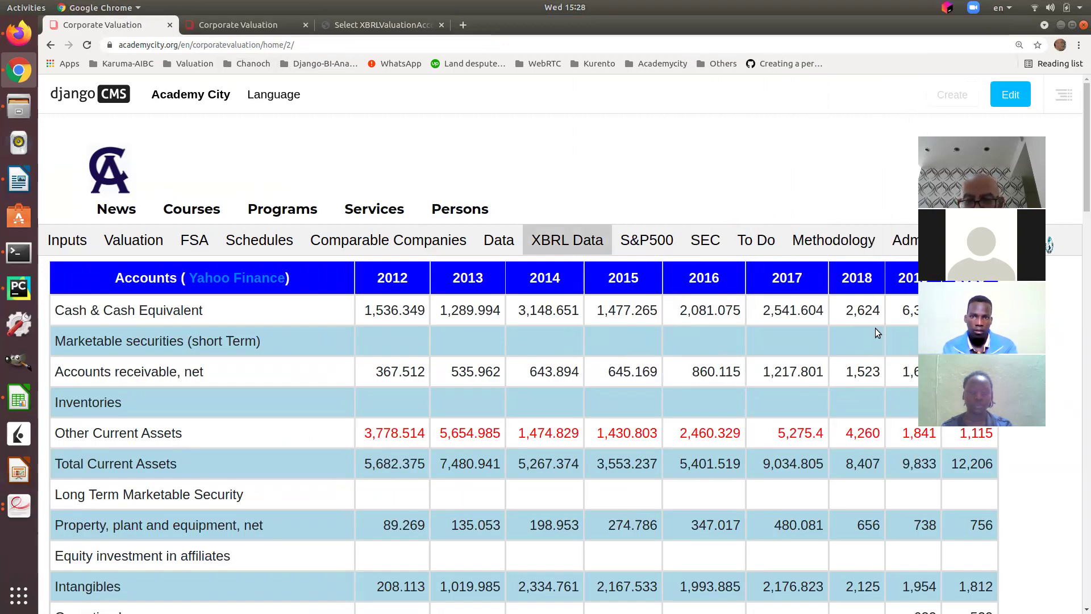
pyautogui.scroll(-3, 681, 384)
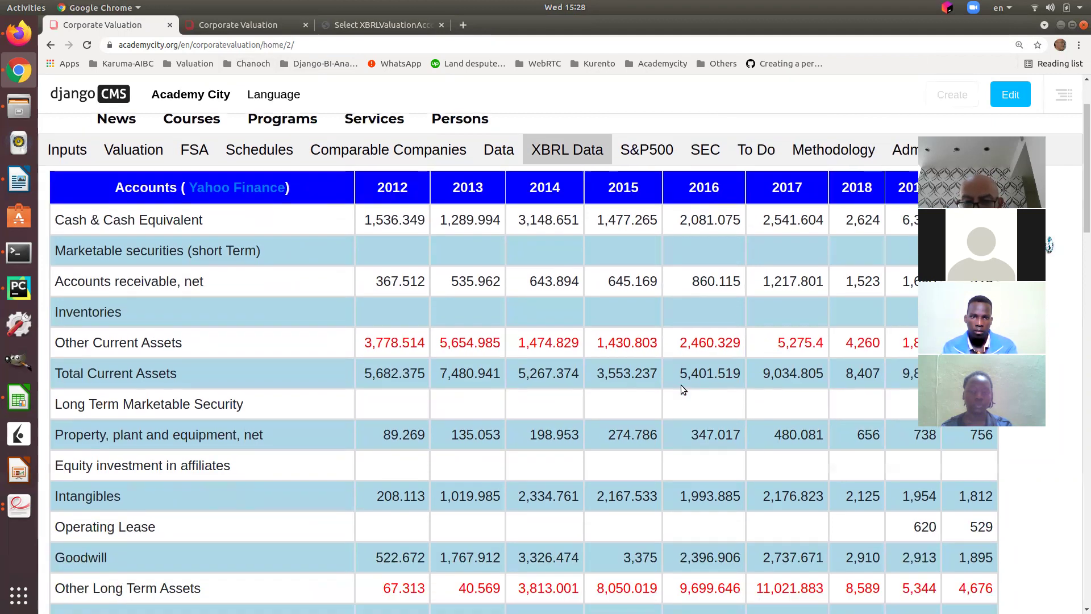
pyautogui.scroll(-2, 712, 402)
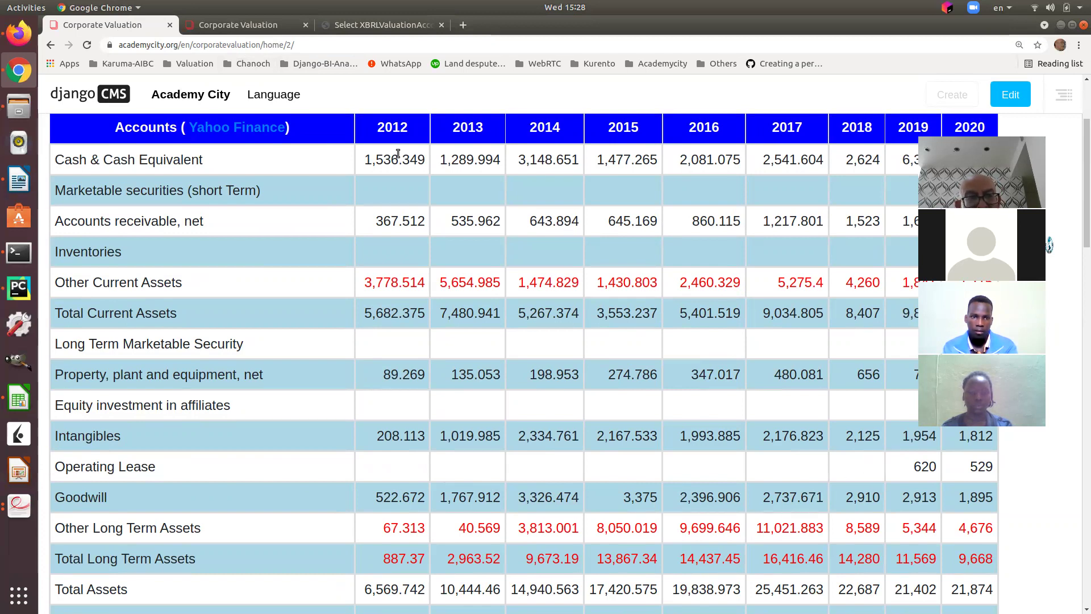
# Examine which valuation accounts are matched to the asset and liability lines of the 2018 consolidated balance sheet
pyautogui.hotkey('ctrl', 'Tab')
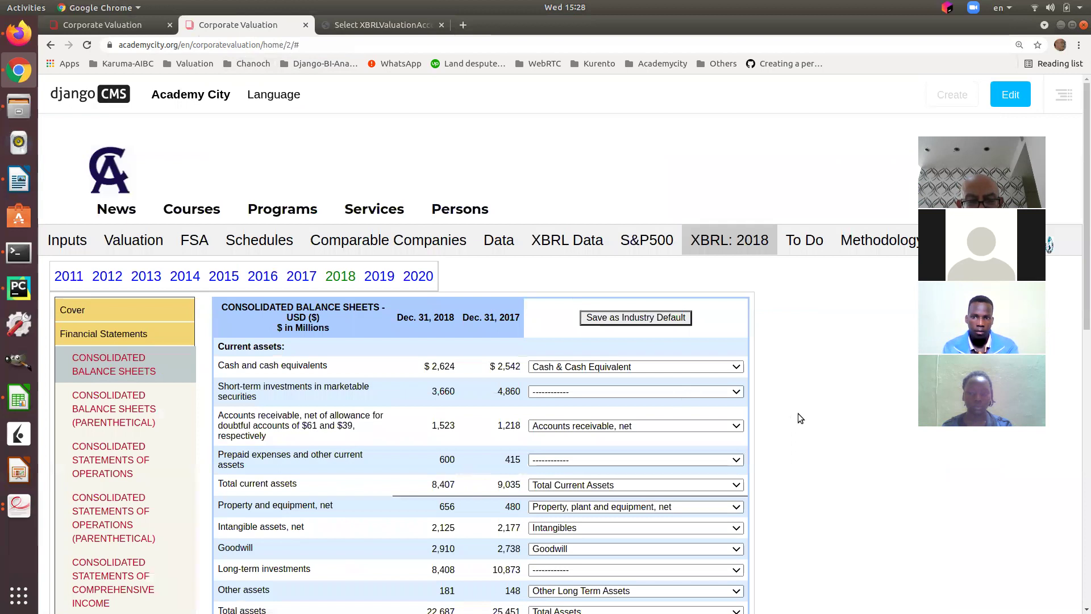
pyautogui.scroll(-4, 798, 414)
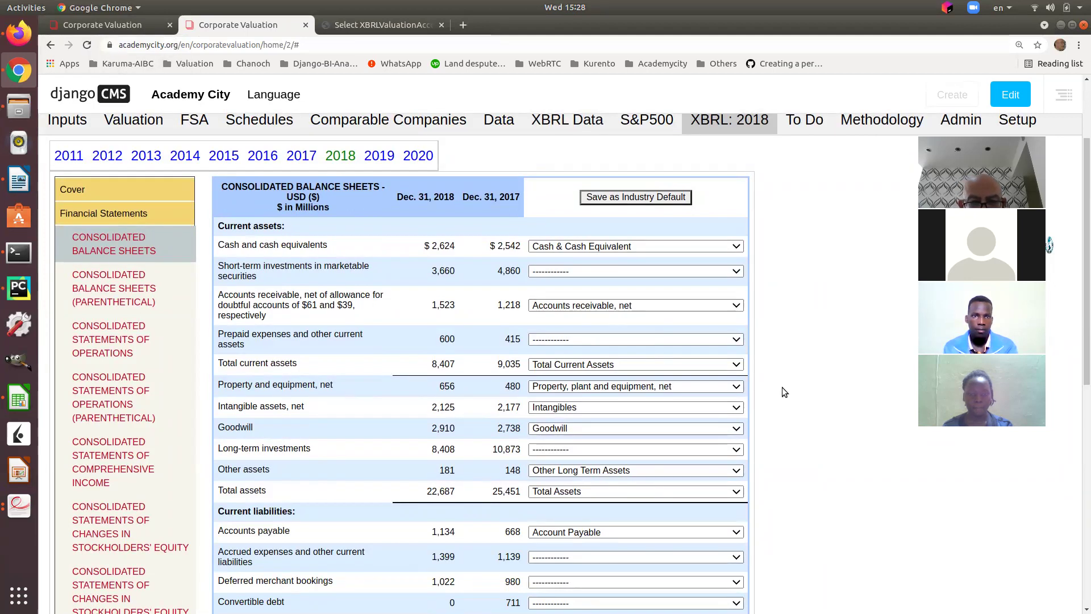
pyautogui.scroll(-2, 776, 424)
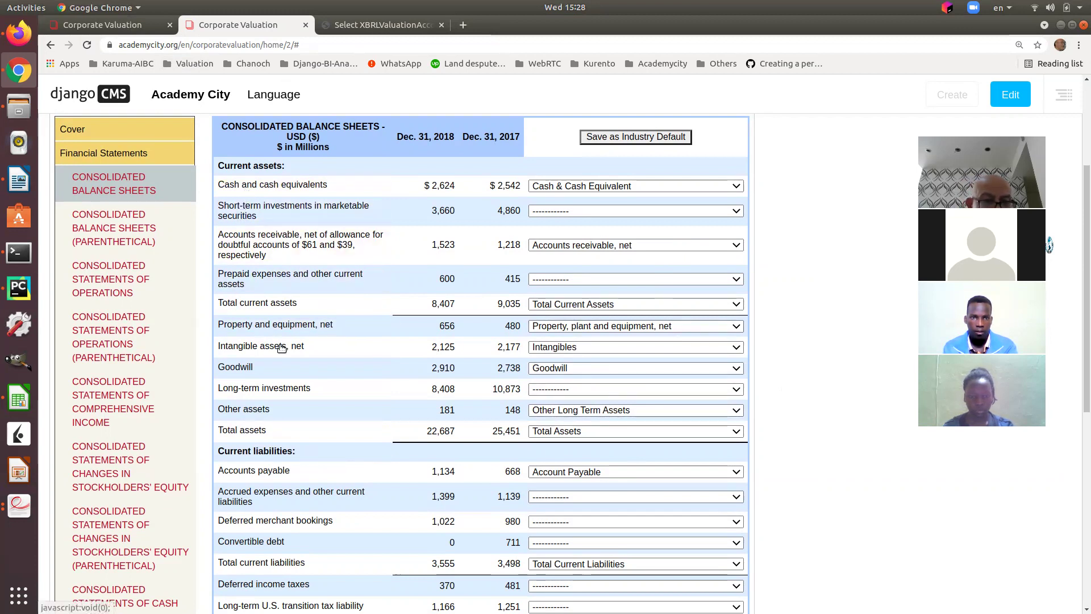
pyautogui.scroll(-5, 623, 343)
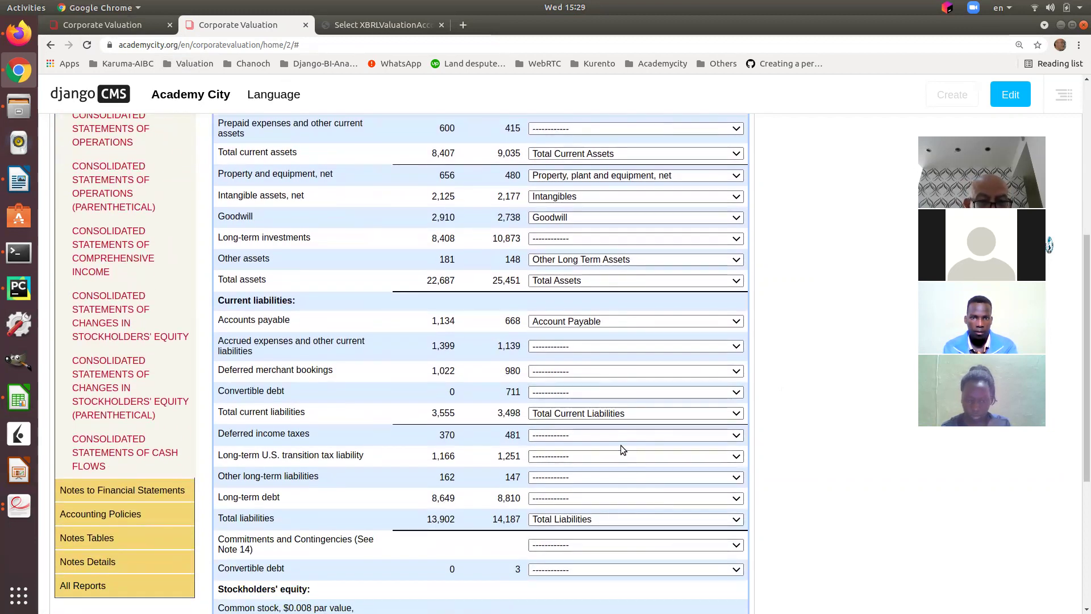
pyautogui.scroll(1, 583, 340)
pyautogui.scroll(1, 582, 333)
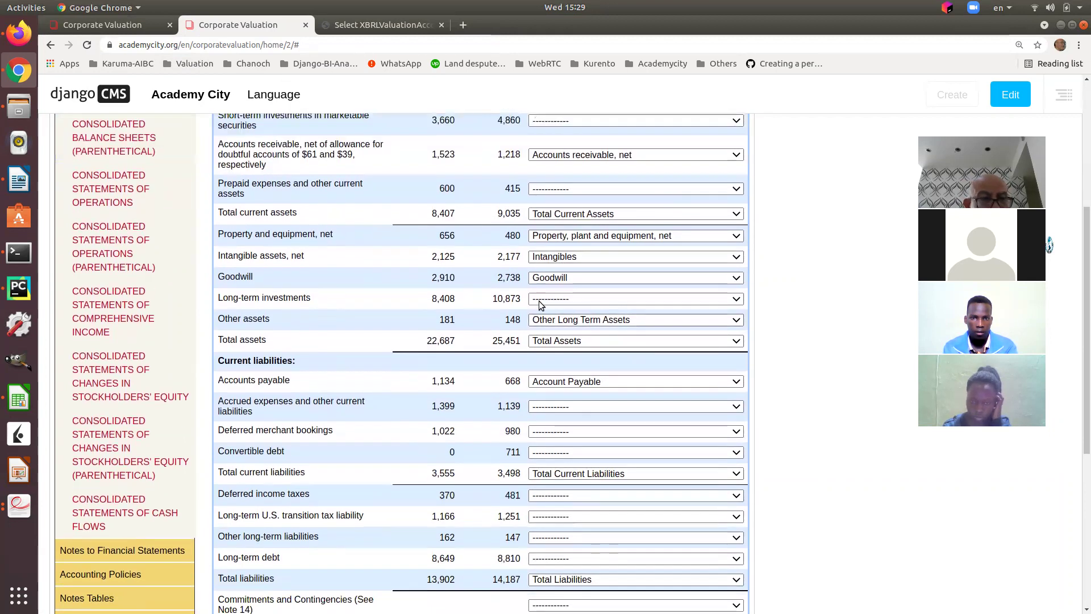
# Return to the XBRL Data table and examine its long-term asset and liability rows
pyautogui.click(126, 26)
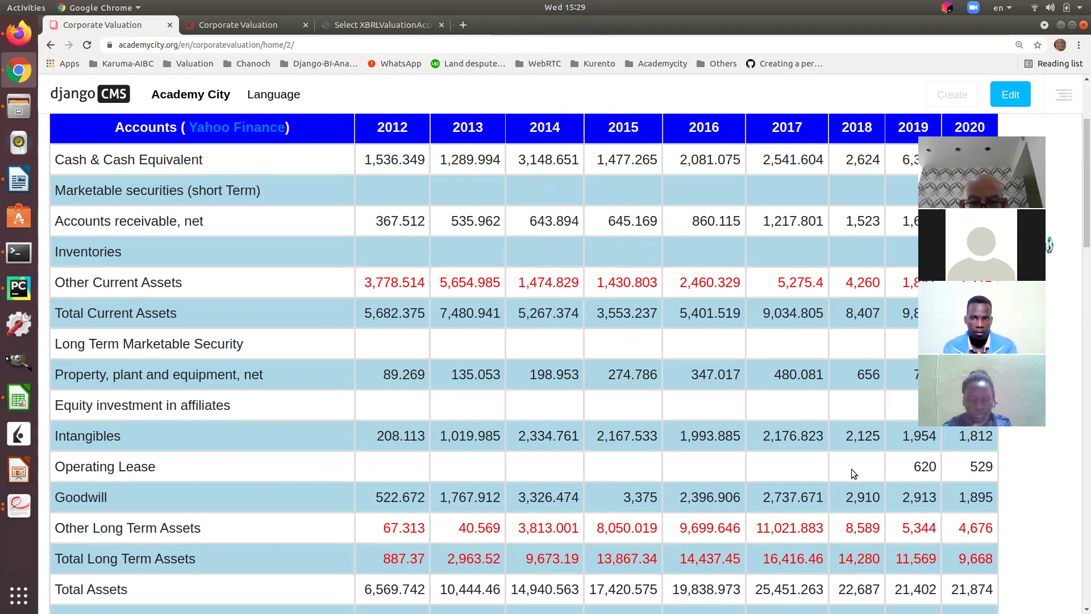
pyautogui.scroll(-3, 851, 468)
pyautogui.scroll(-3, 851, 471)
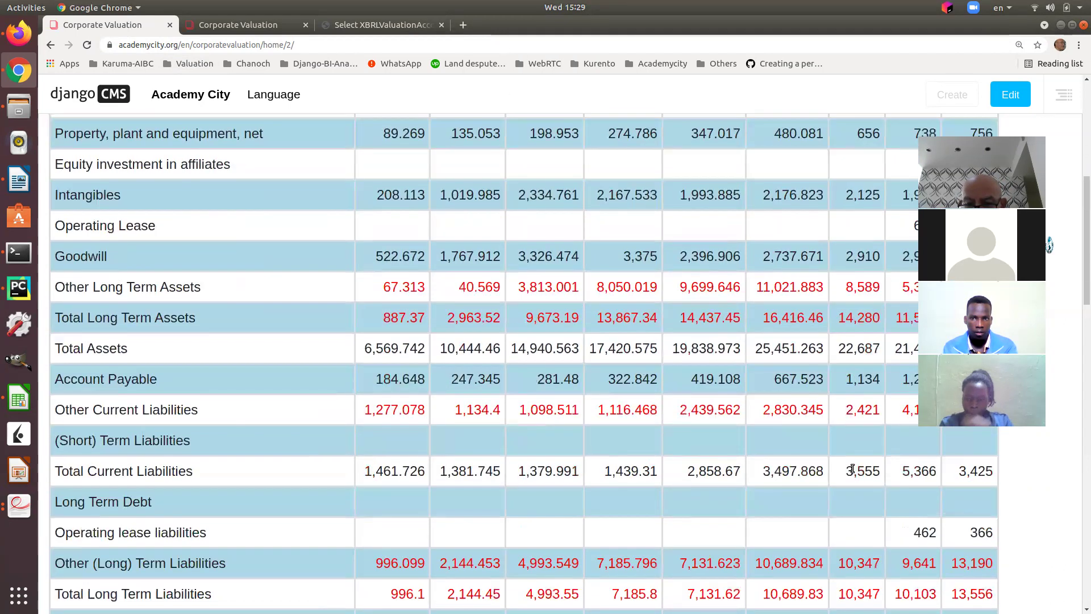
# Examine the liability and equity rows of the XBRL Data table down to Total Equity
pyautogui.scroll(-4, 852, 469)
pyautogui.scroll(-5, 852, 471)
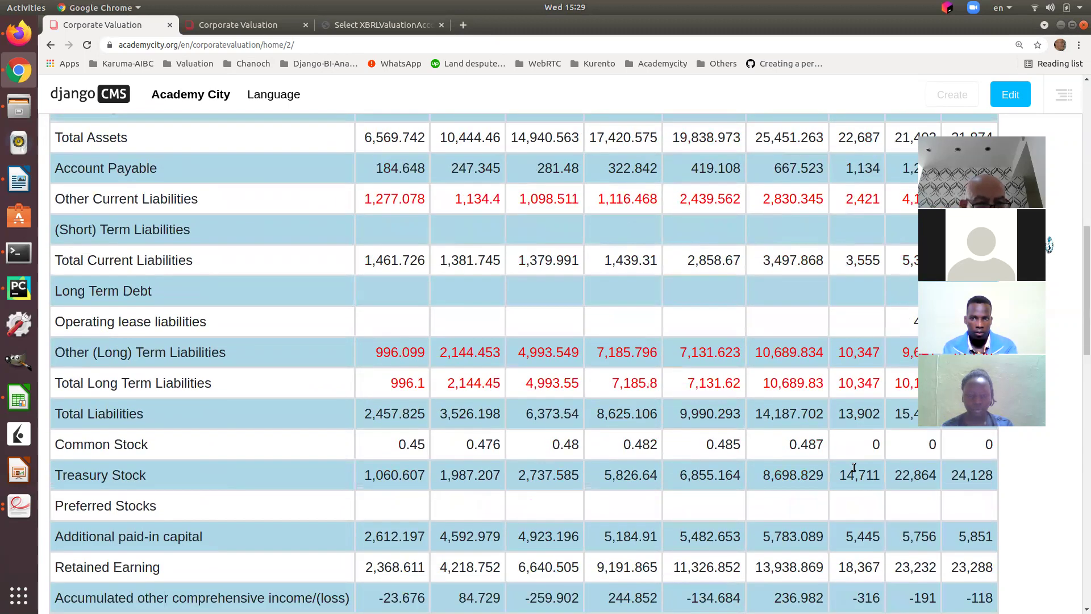
pyautogui.scroll(-2, 853, 467)
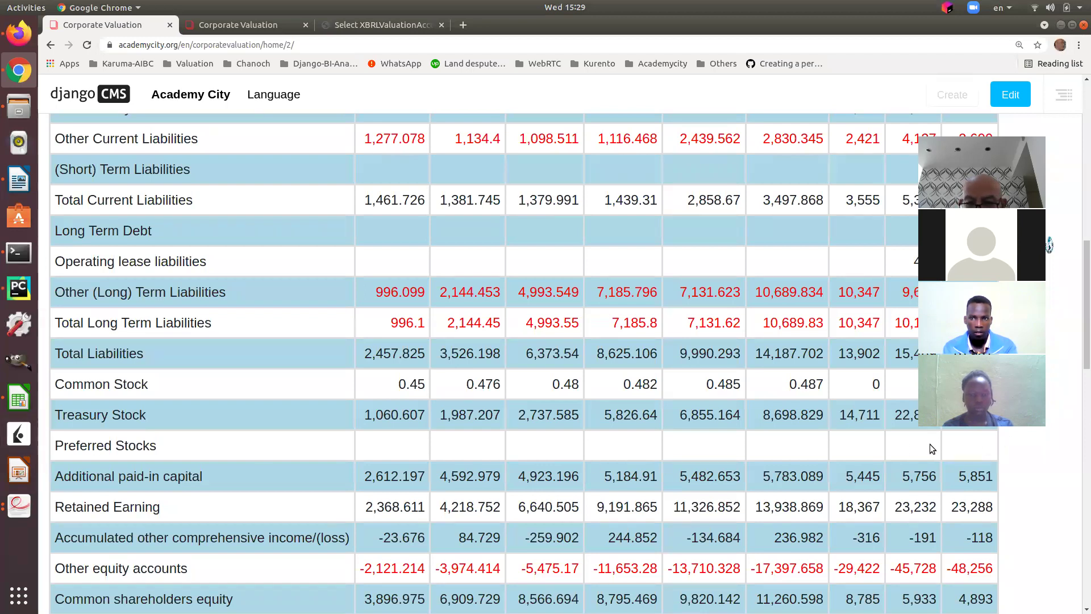
pyautogui.scroll(-4, 901, 444)
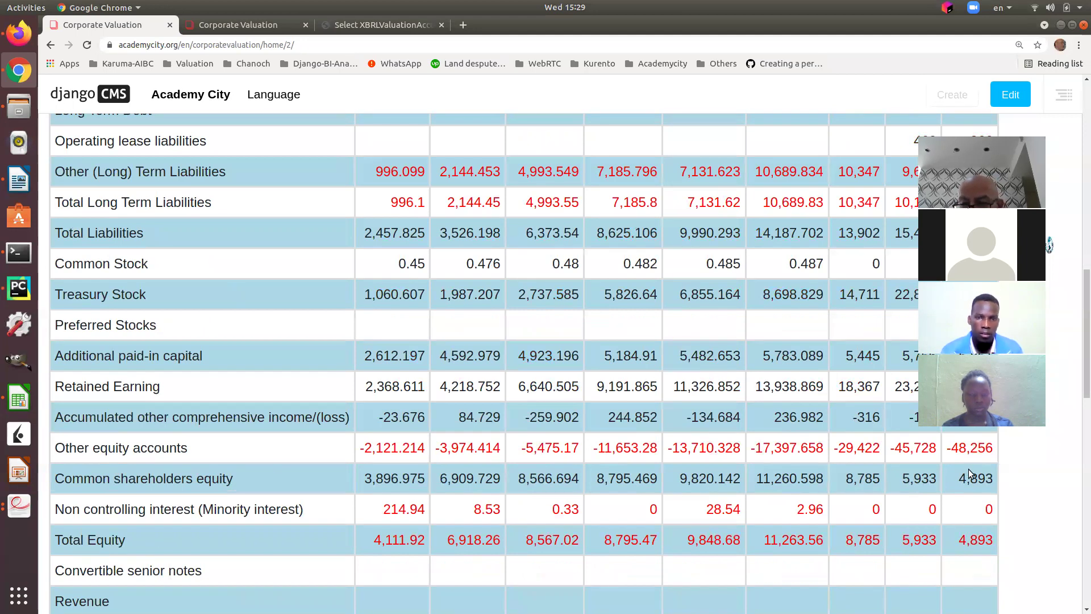
pyautogui.scroll(-1, 968, 461)
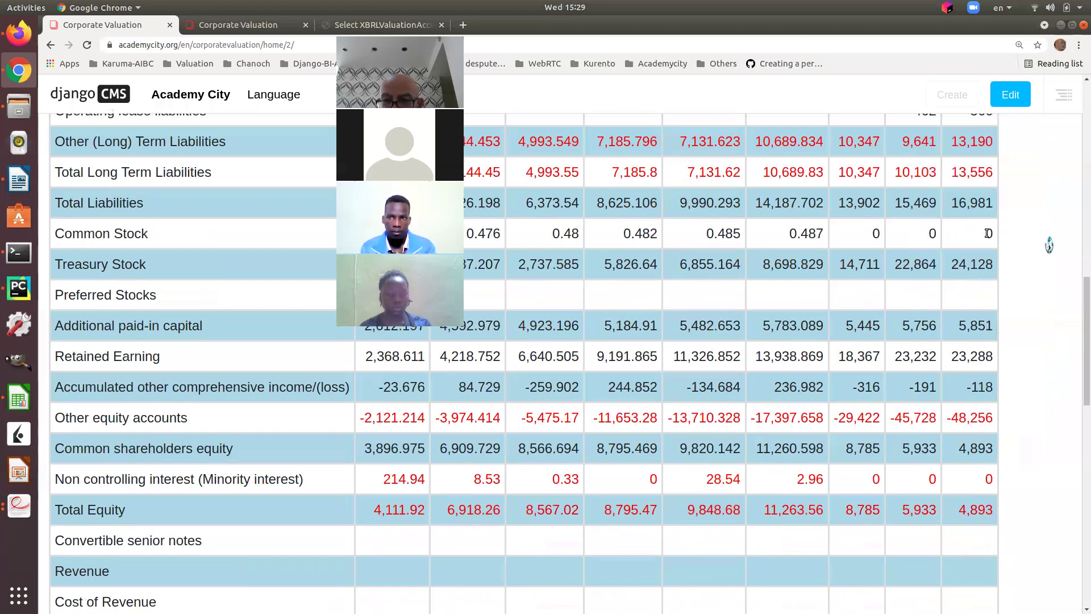
# Highlight the 2020 Common Stock value and the Treasury Stock values for all years in the XBRL Data table to inspect them
pyautogui.moveTo(989, 234); pyautogui.dragTo(995, 233)
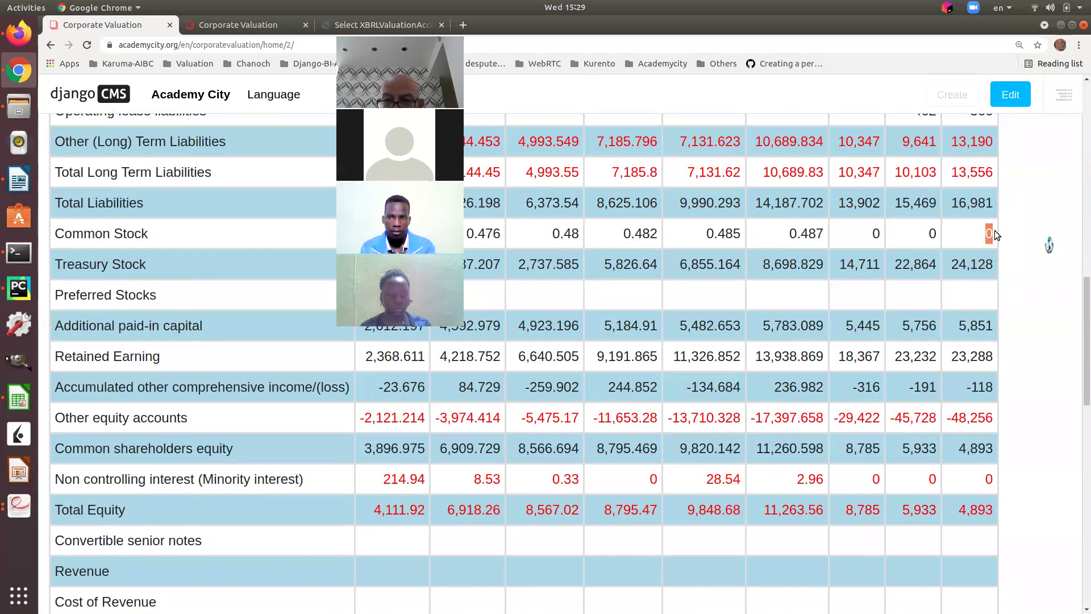
pyautogui.moveTo(950, 264); pyautogui.dragTo(992, 259)
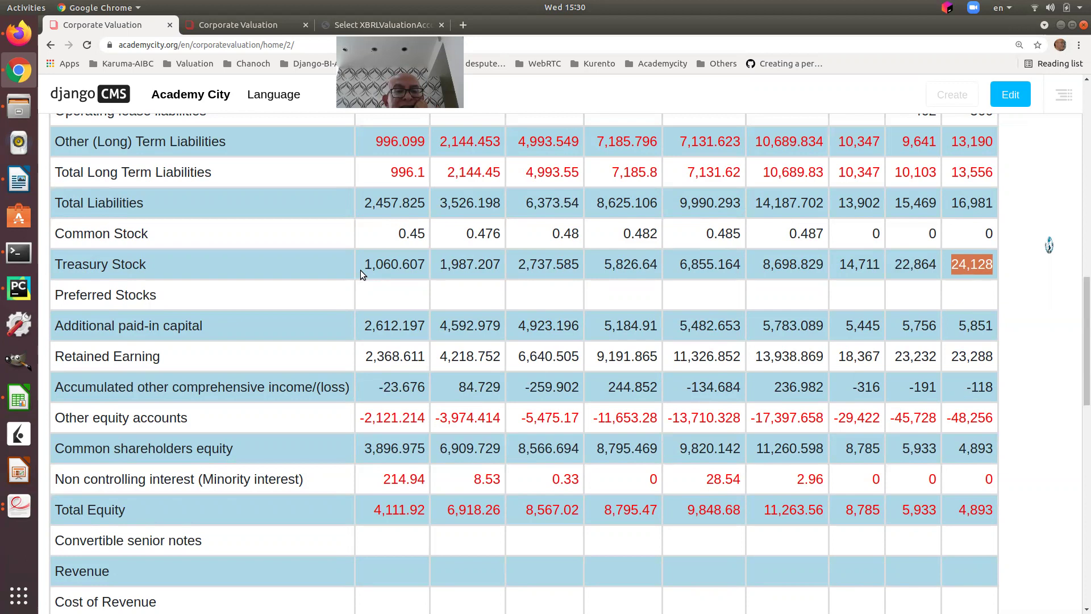
pyautogui.moveTo(366, 265); pyautogui.dragTo(995, 262)
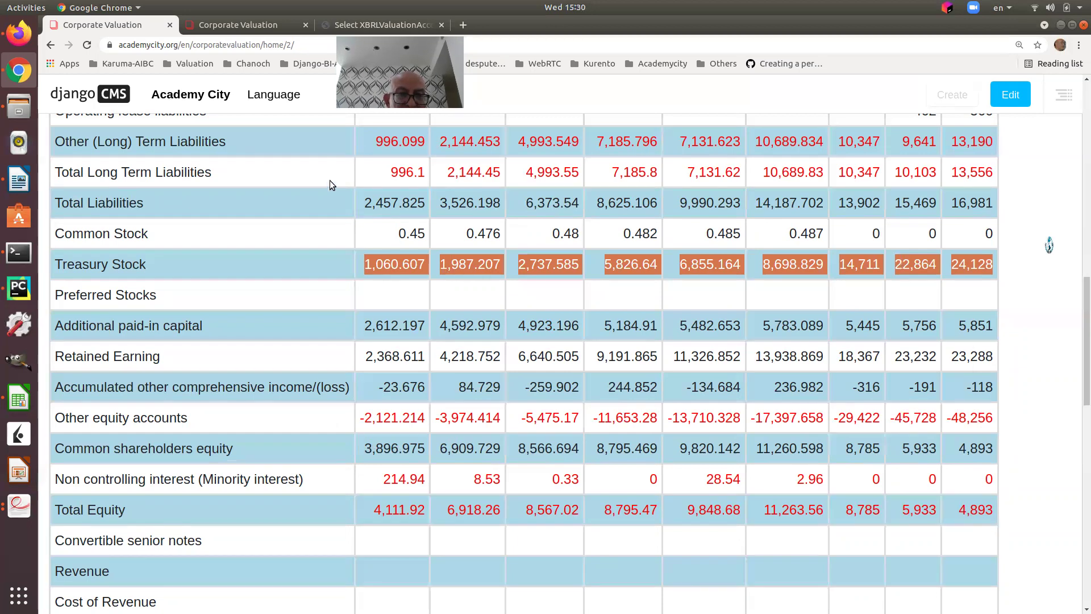
pyautogui.moveTo(326, 87); pyautogui.dragTo(595, 243)
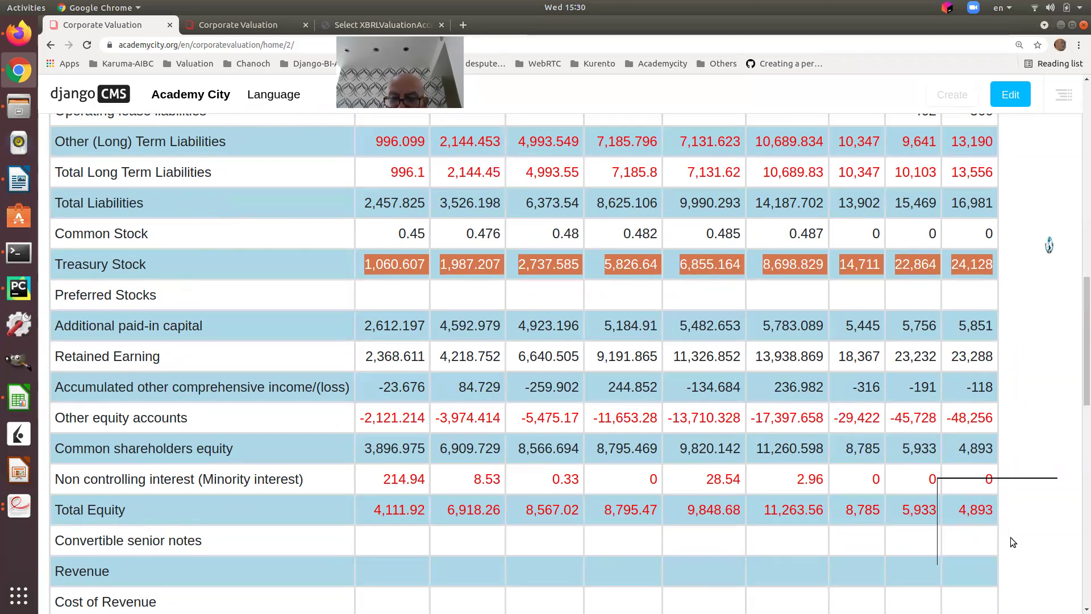
pyautogui.scroll(5, 516, 322)
pyautogui.scroll(7, 516, 321)
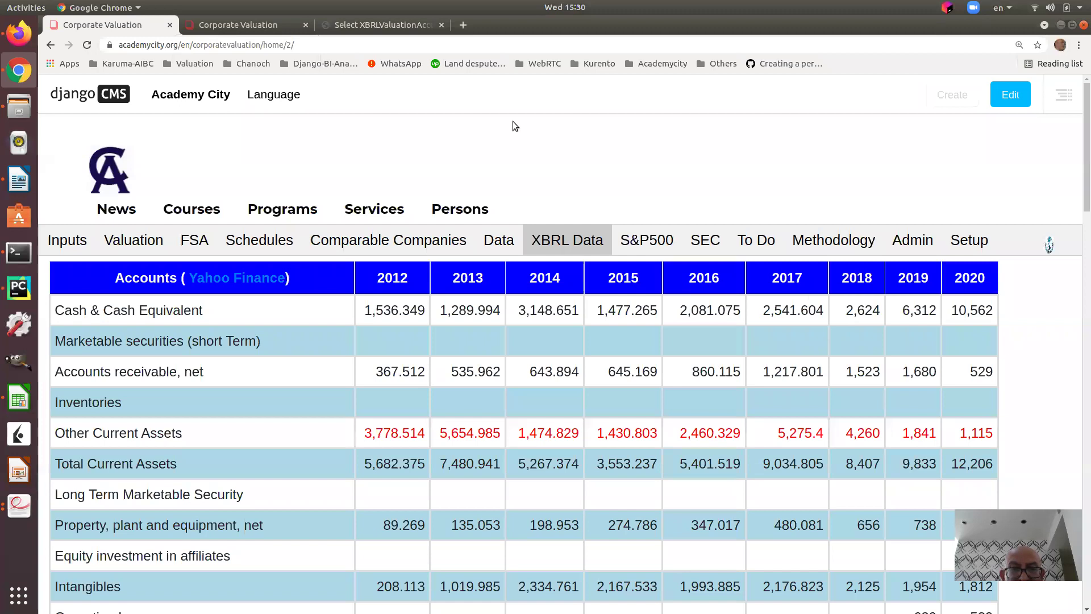
# Open the 2018 Consolidated Statements of Operations and inspect the 2018 Agency revenues figure
pyautogui.click(250, 25)
pyautogui.scroll(5, 915, 265)
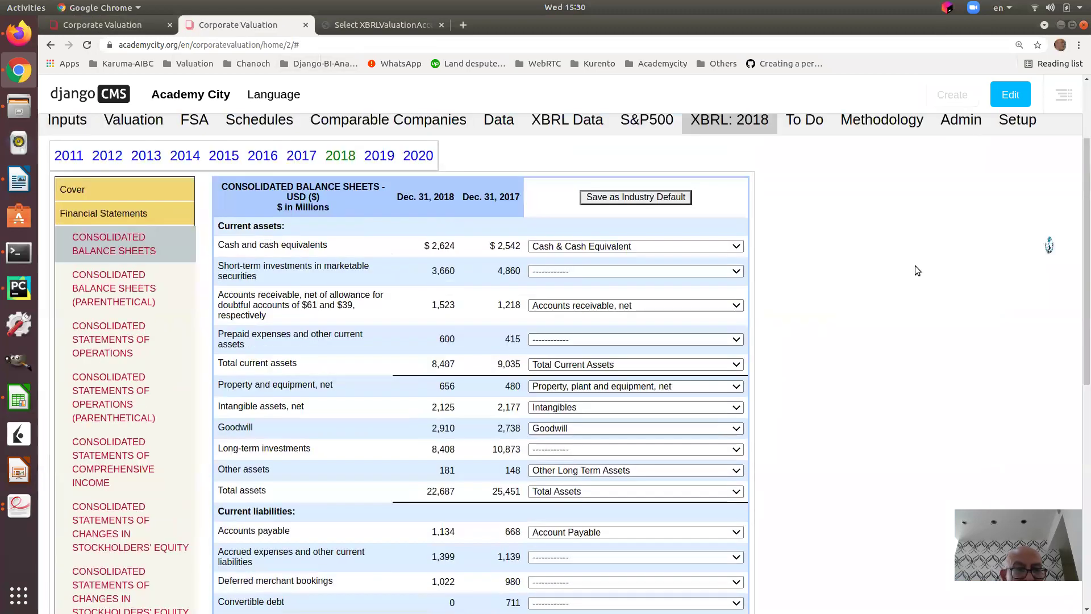
pyautogui.scroll(3, 151, 245)
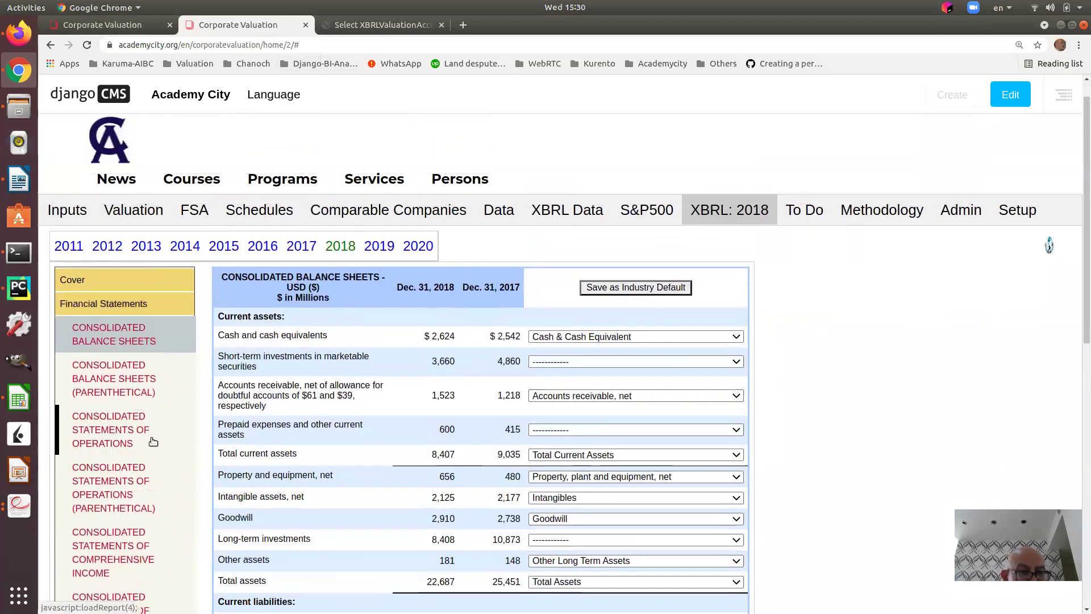
pyautogui.click(112, 435)
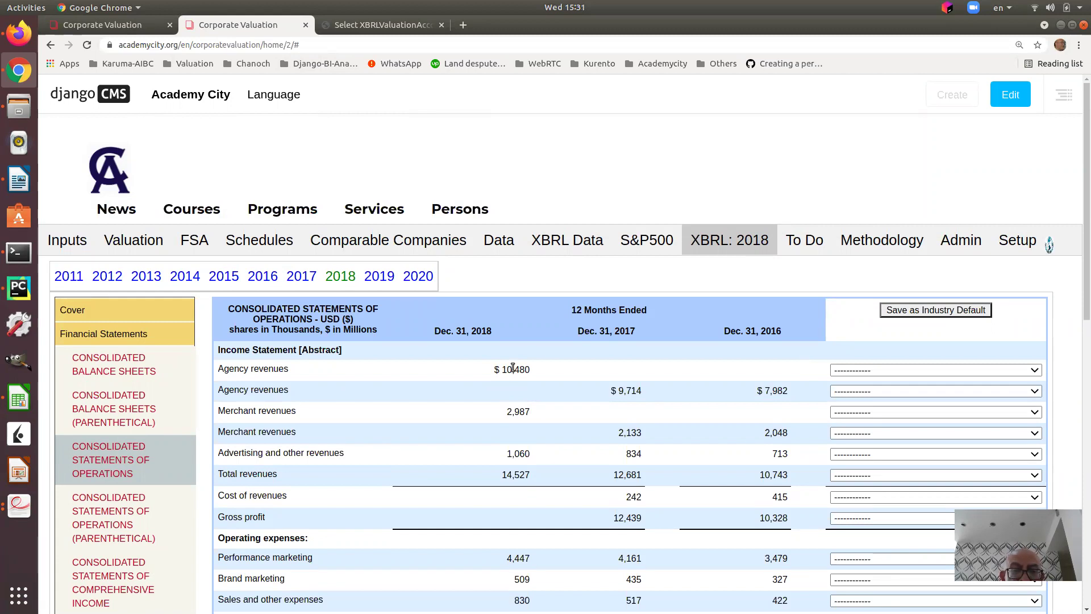
pyautogui.moveTo(505, 370); pyautogui.dragTo(503, 370)
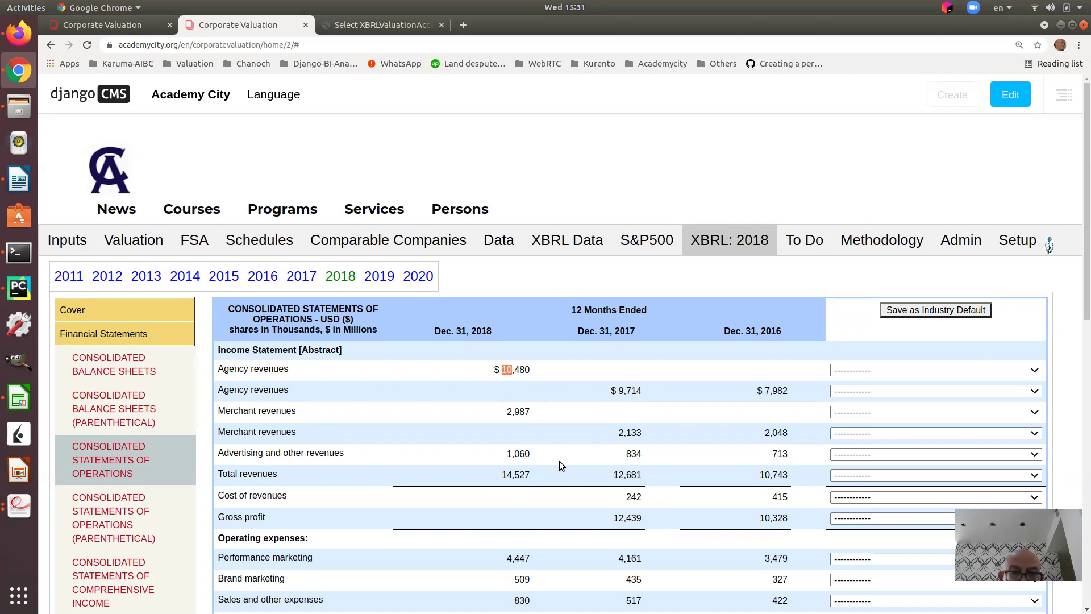
pyautogui.click(647, 363)
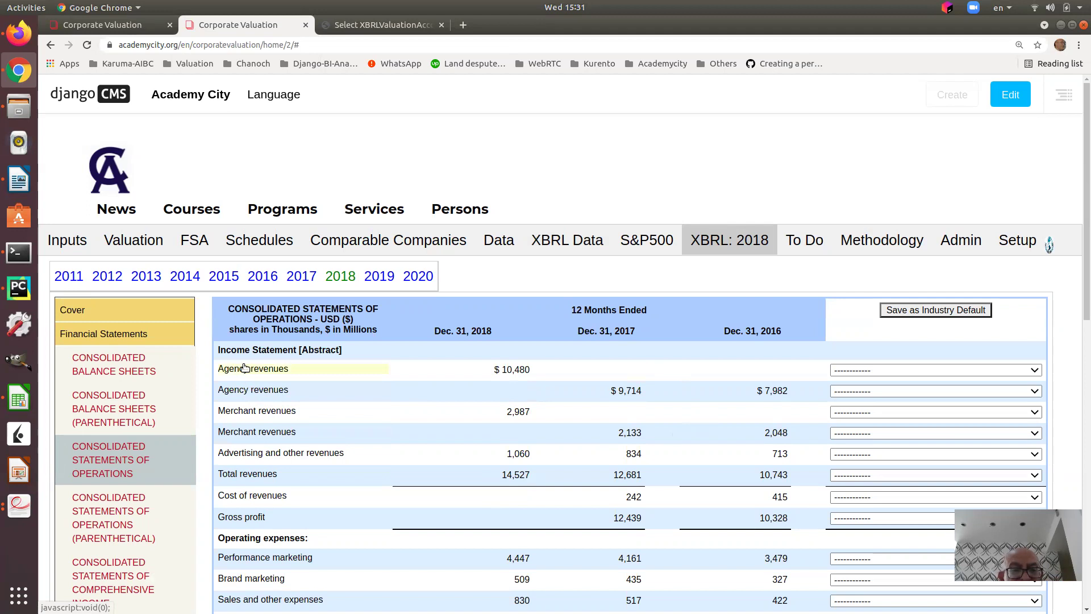
# Check the industry selected for Booking Holdings and its SIC code on the Inputs page
pyautogui.click(66, 241)
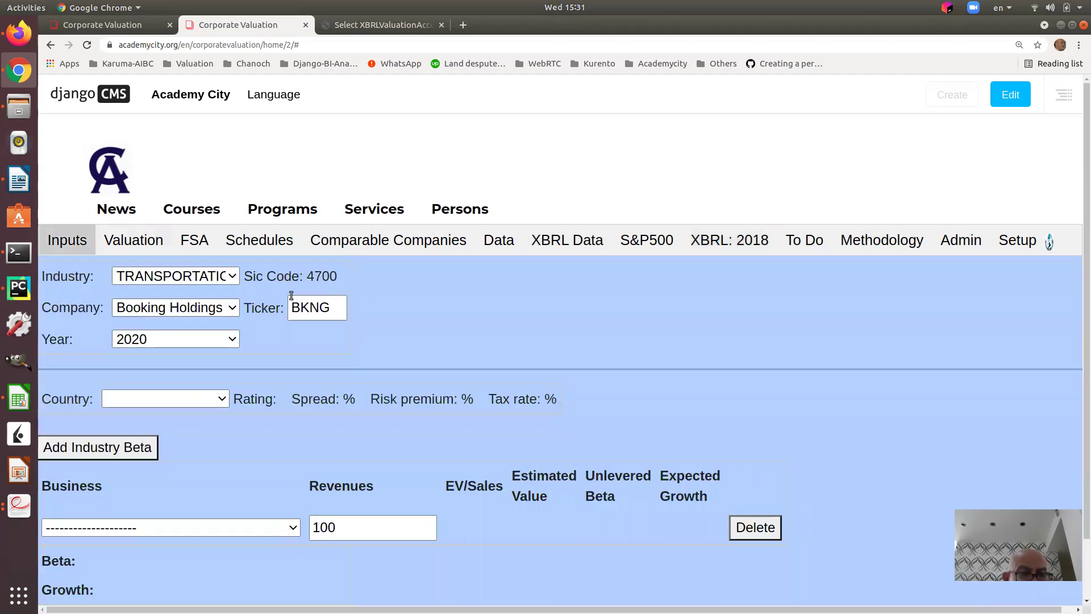
pyautogui.click(230, 277)
pyautogui.scroll(1, 304, 585)
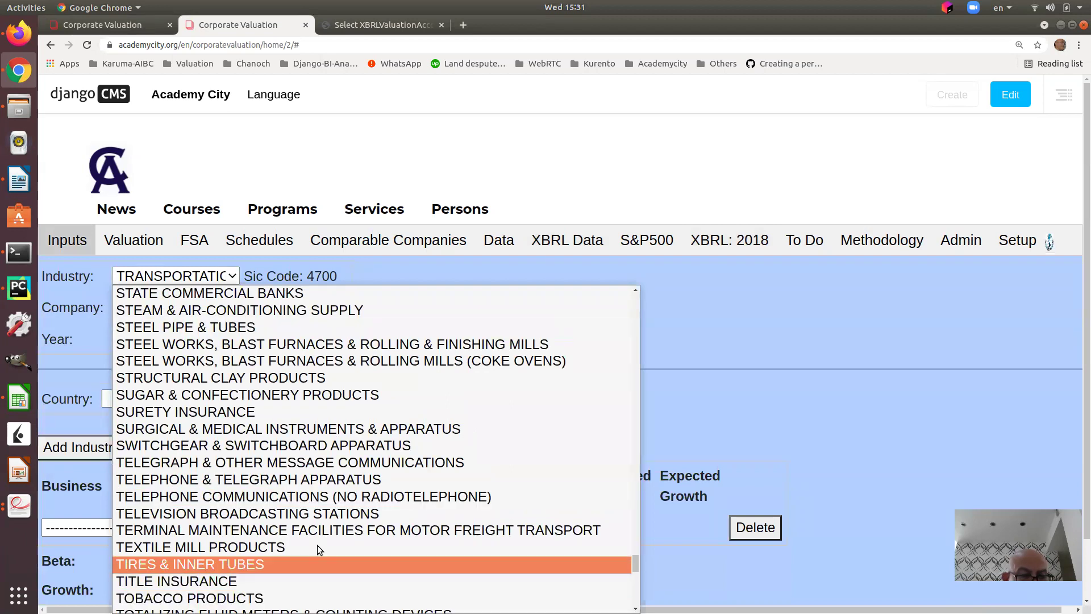
pyautogui.click(903, 391)
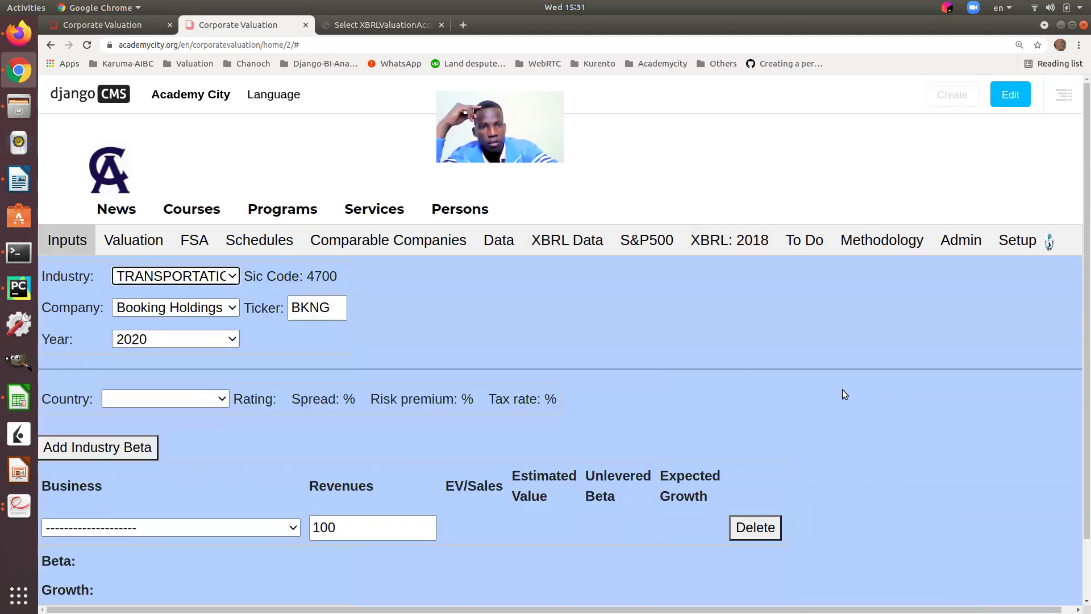
pyautogui.click(231, 277)
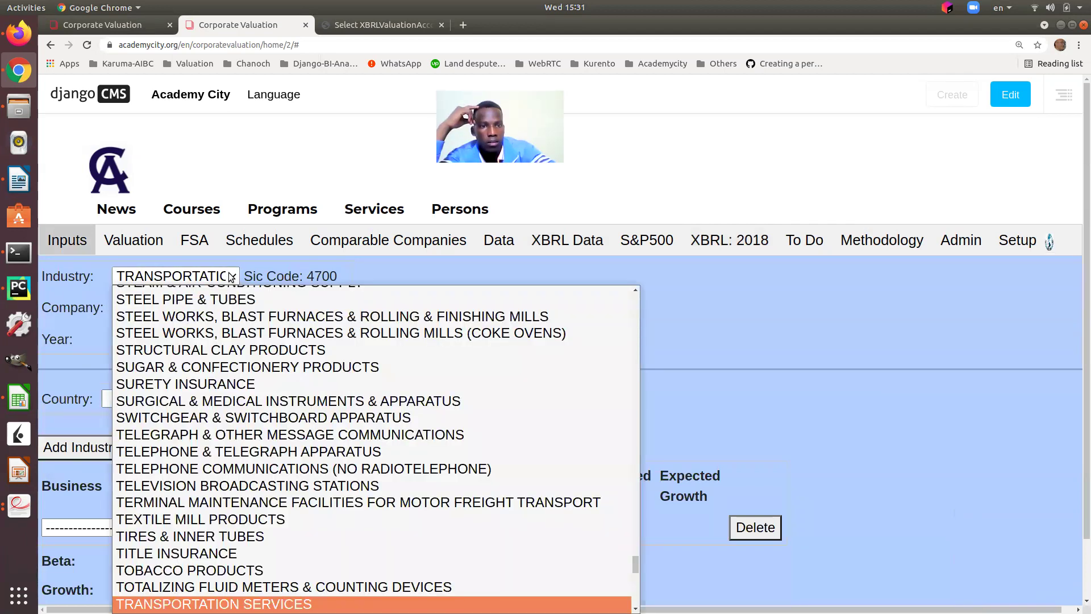
pyautogui.click(231, 276)
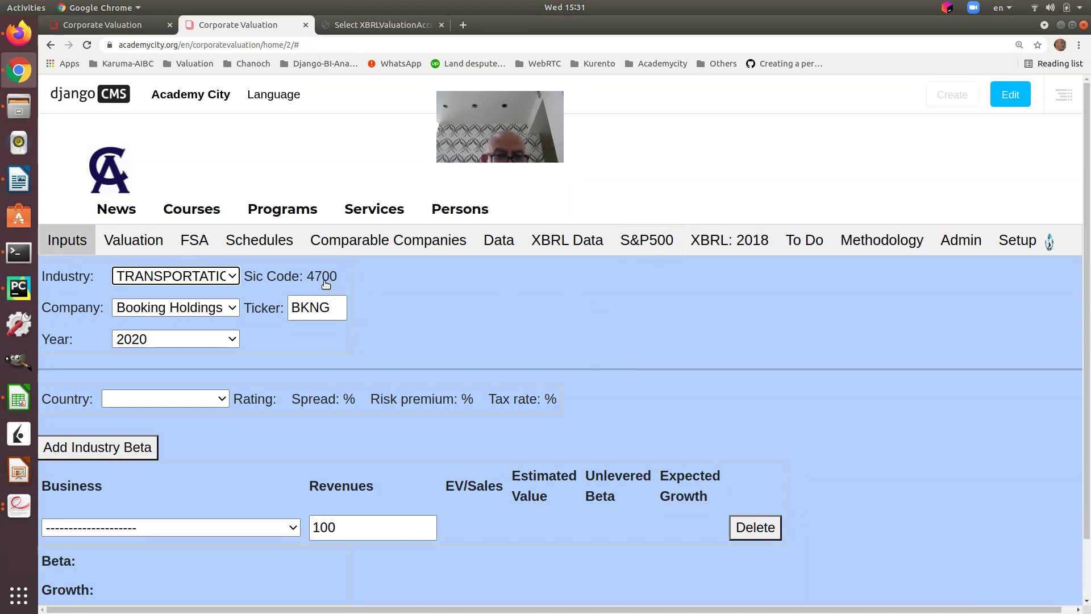
pyautogui.moveTo(306, 276); pyautogui.dragTo(336, 275)
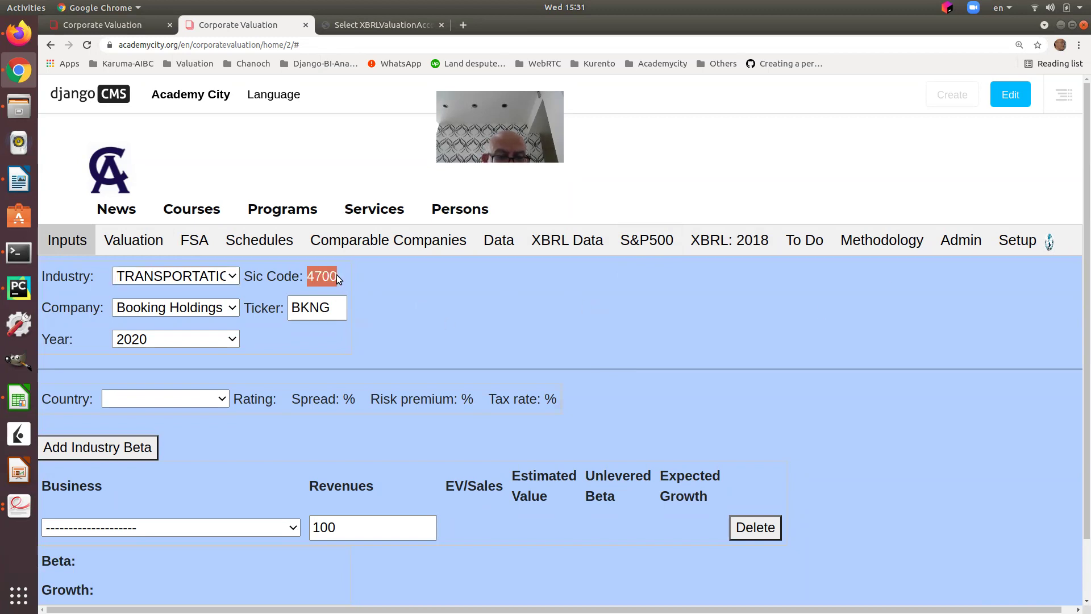
pyautogui.click(508, 326)
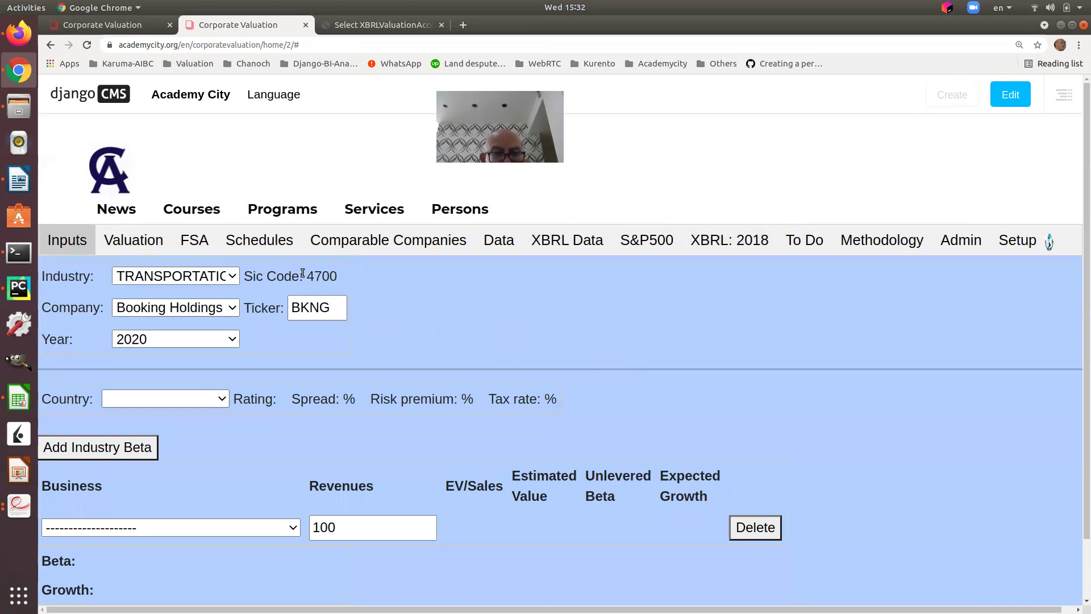
pyautogui.moveTo(306, 274); pyautogui.dragTo(338, 280)
pyautogui.click(434, 309)
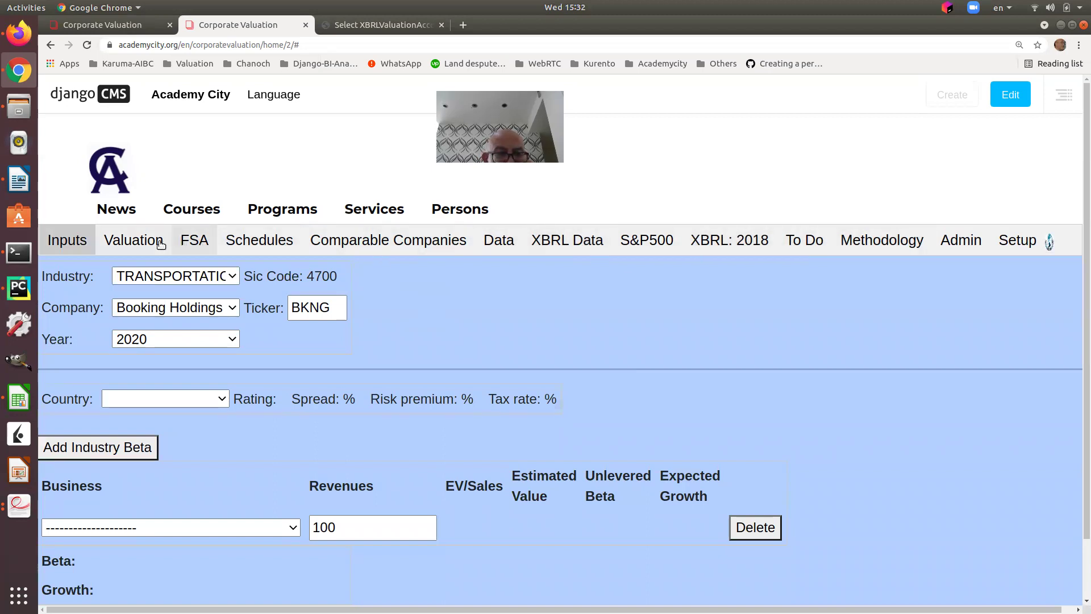
# Return to the 2018 Consolidated Statements of Operations and match the Total revenues line to the Revenue account
pyautogui.click(744, 242)
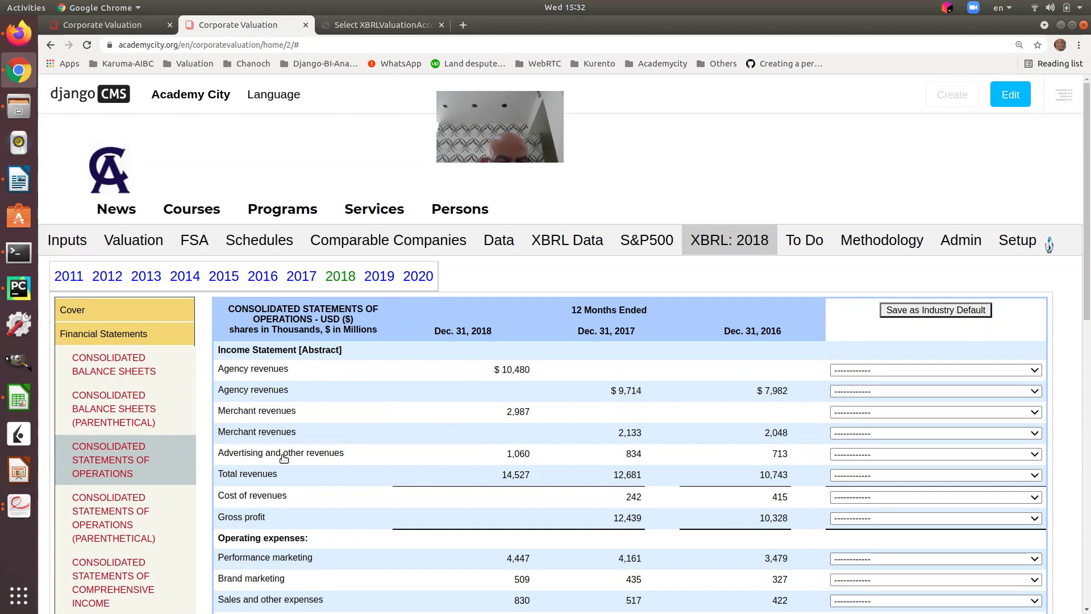
pyautogui.click(860, 475)
pyautogui.scroll(-1, 875, 403)
pyautogui.scroll(1, 866, 292)
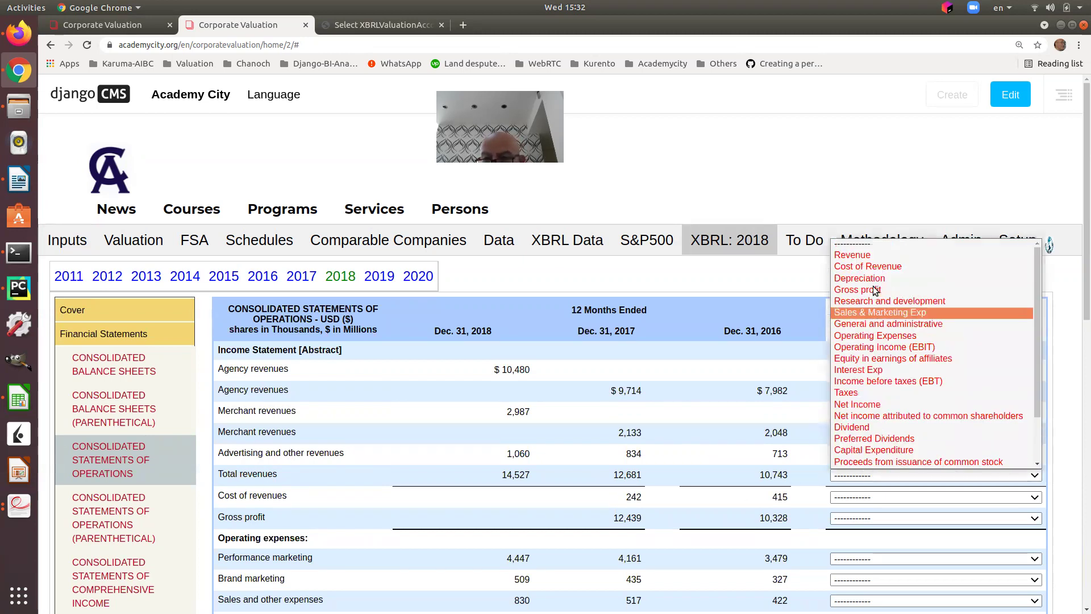
pyautogui.click(870, 254)
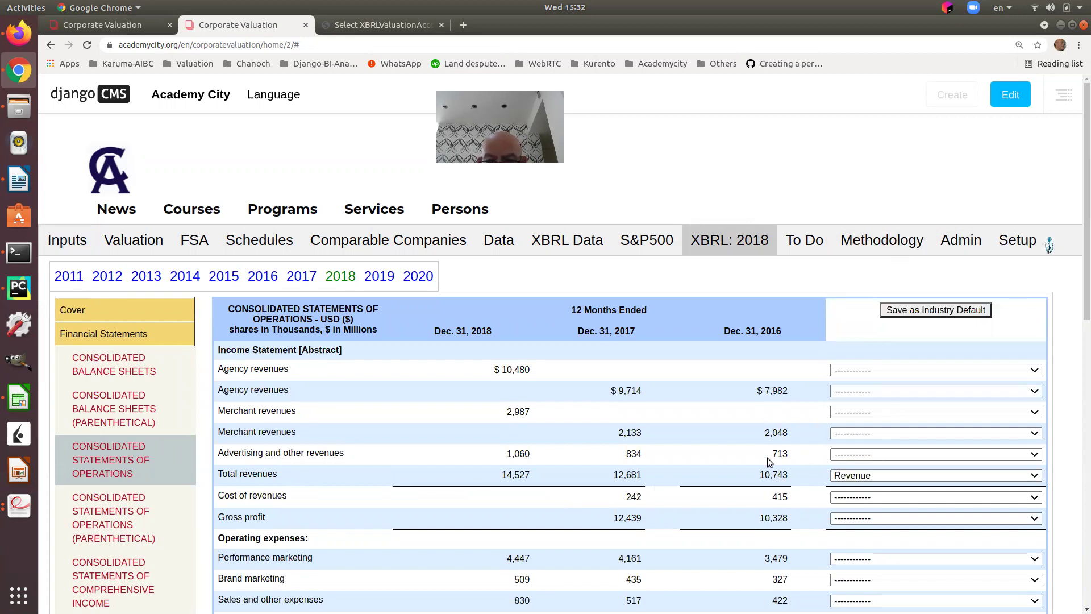
# Match the Cost of revenues line to the Cost of Revenue account
pyautogui.scroll(-3, 884, 476)
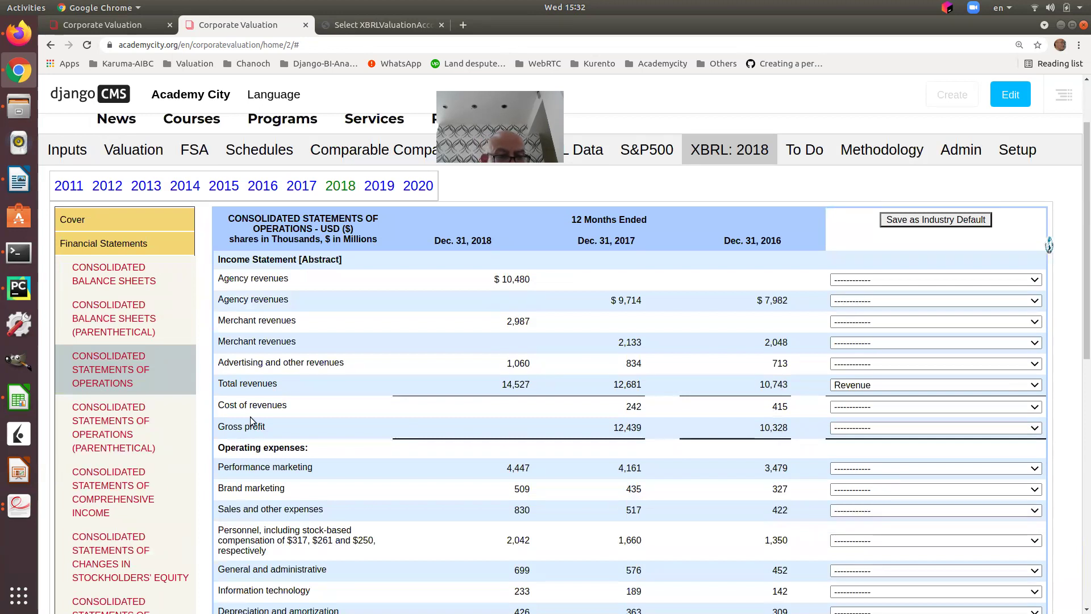
pyautogui.click(882, 406)
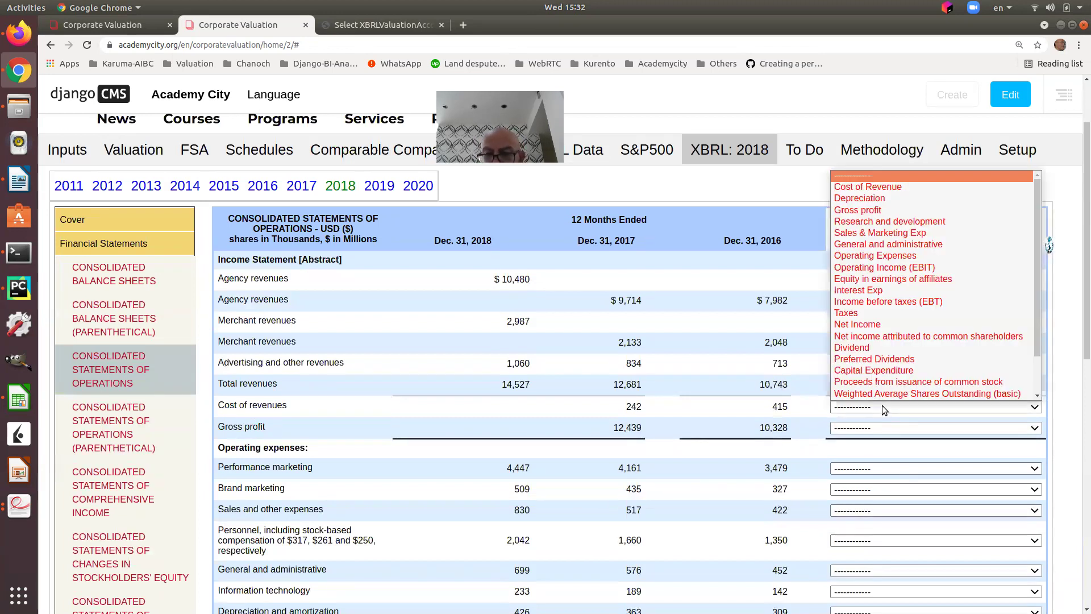
pyautogui.scroll(-1, 895, 316)
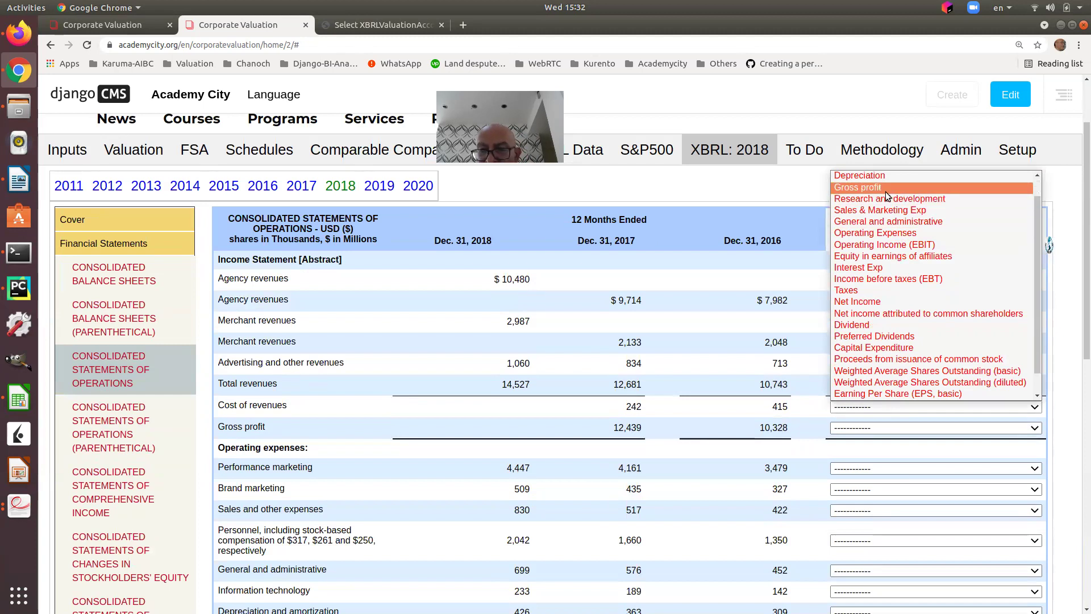
pyautogui.scroll(1, 886, 194)
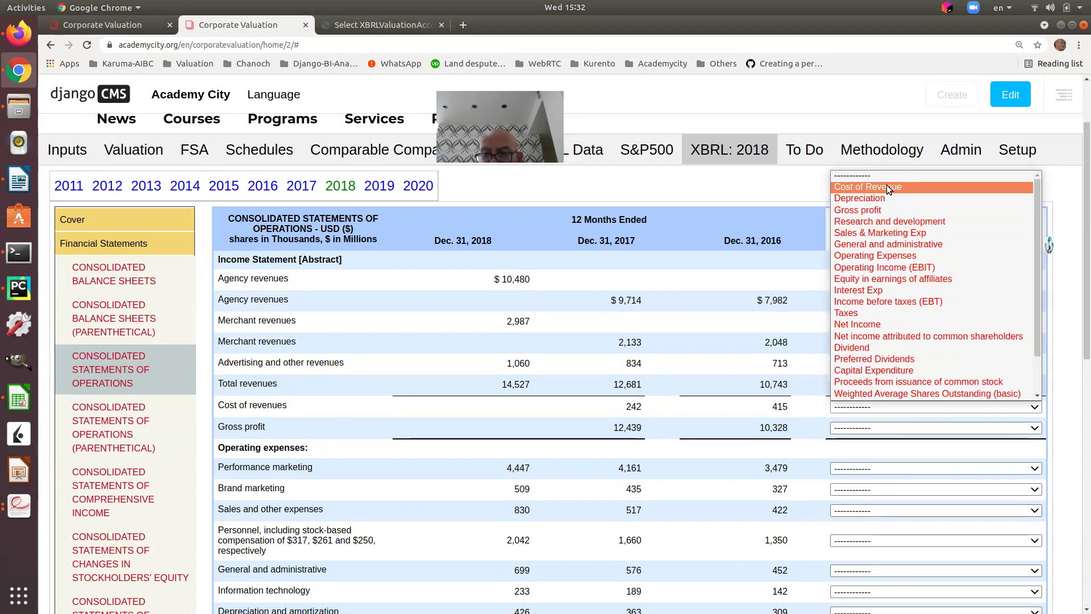
pyautogui.click(887, 187)
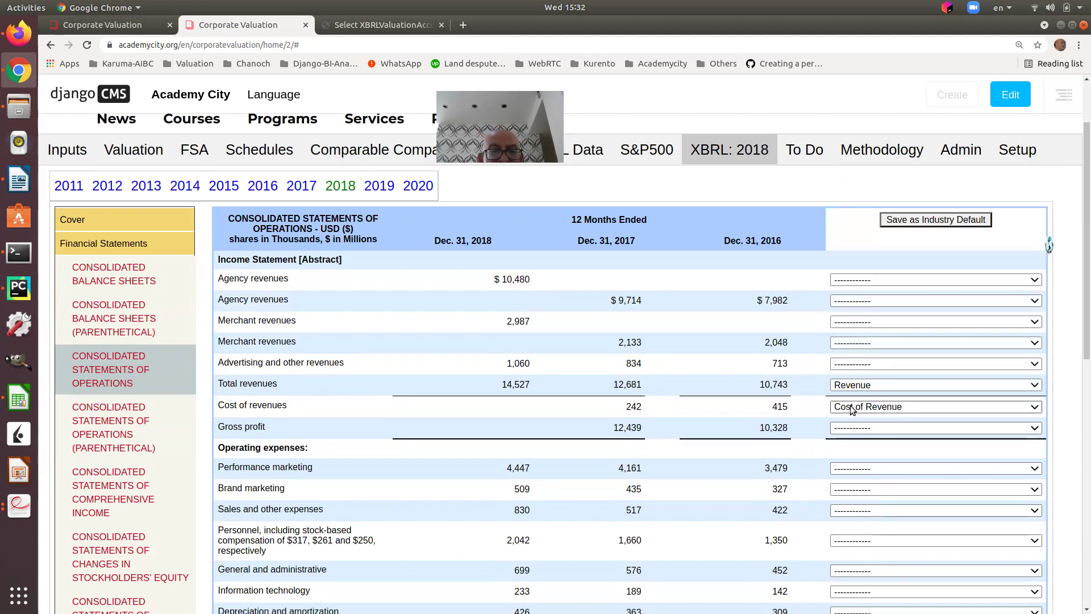
# Refresh the admin list of account matches to check the 2018 records, and glance at the XBRL Data table
pyautogui.click(377, 26)
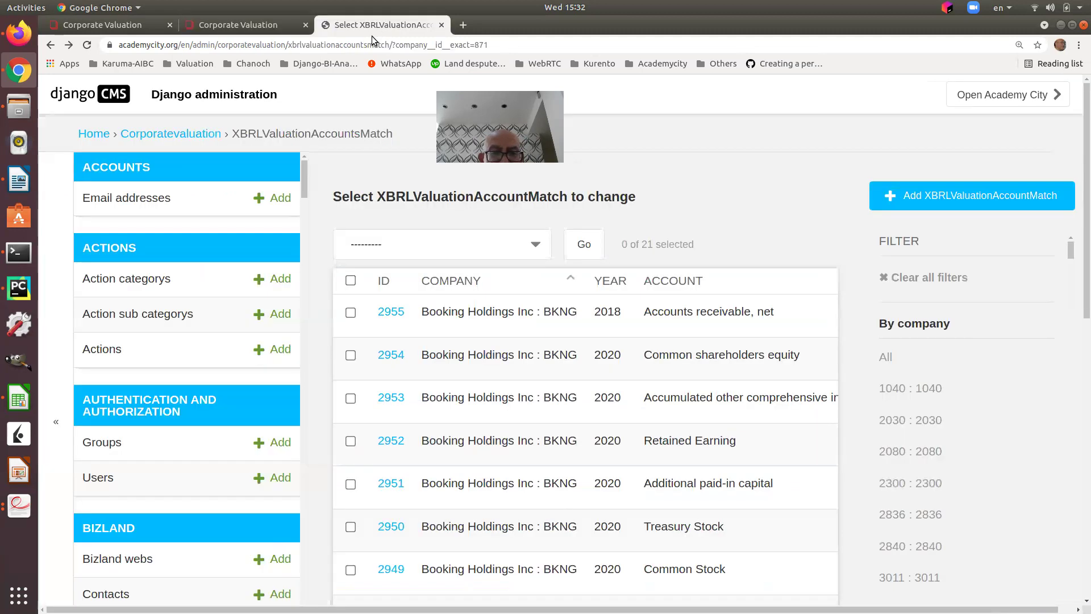
pyautogui.click(87, 45)
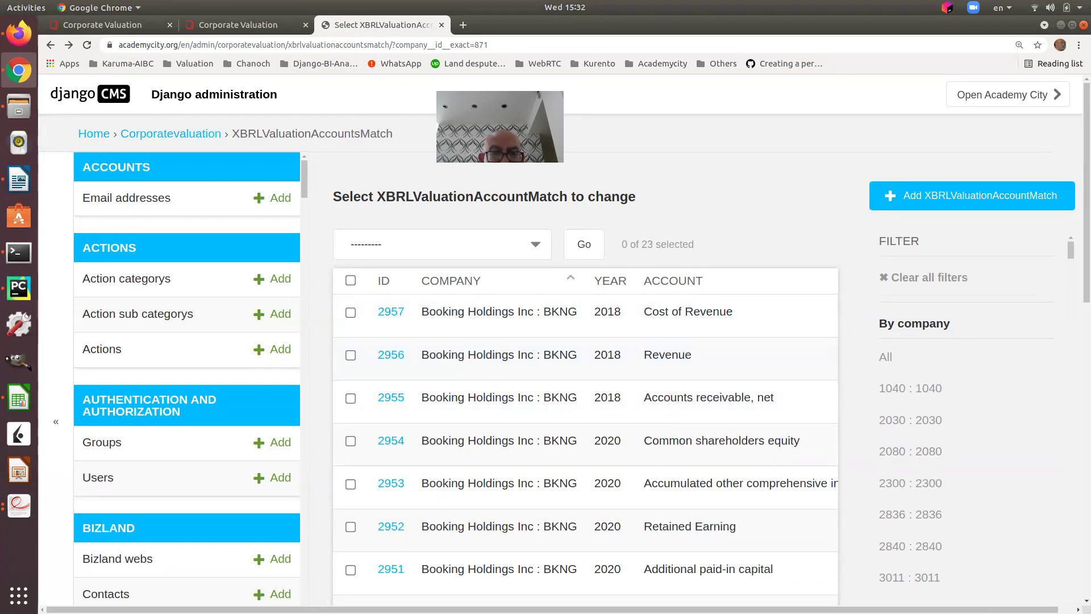
pyautogui.click(95, 23)
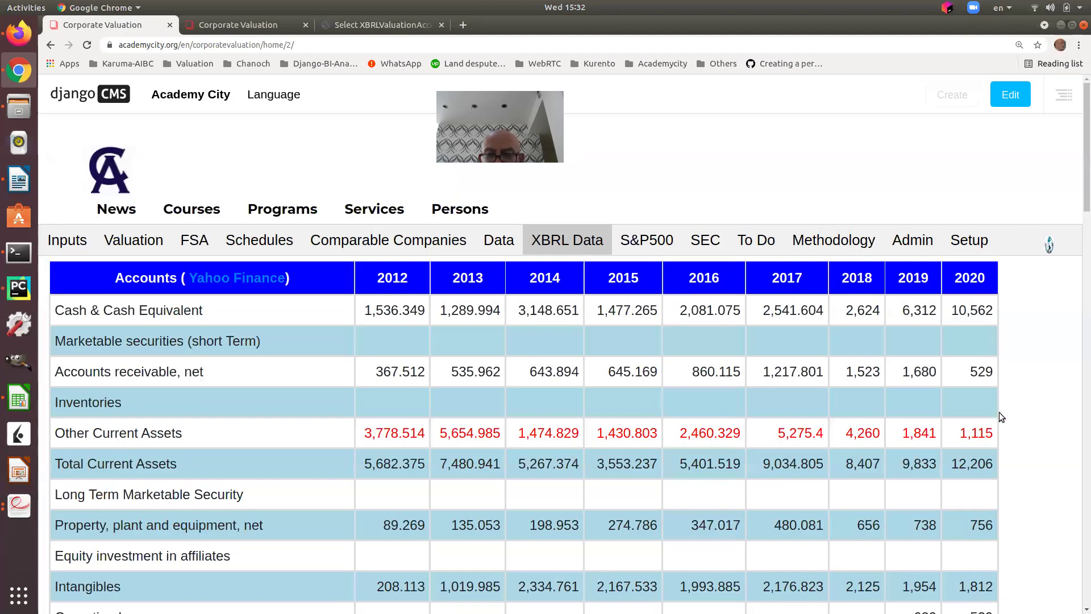
# Return to the 2018 Consolidated Statements of Operations and match the Gross profit line to the Gross profit account
pyautogui.click(212, 29)
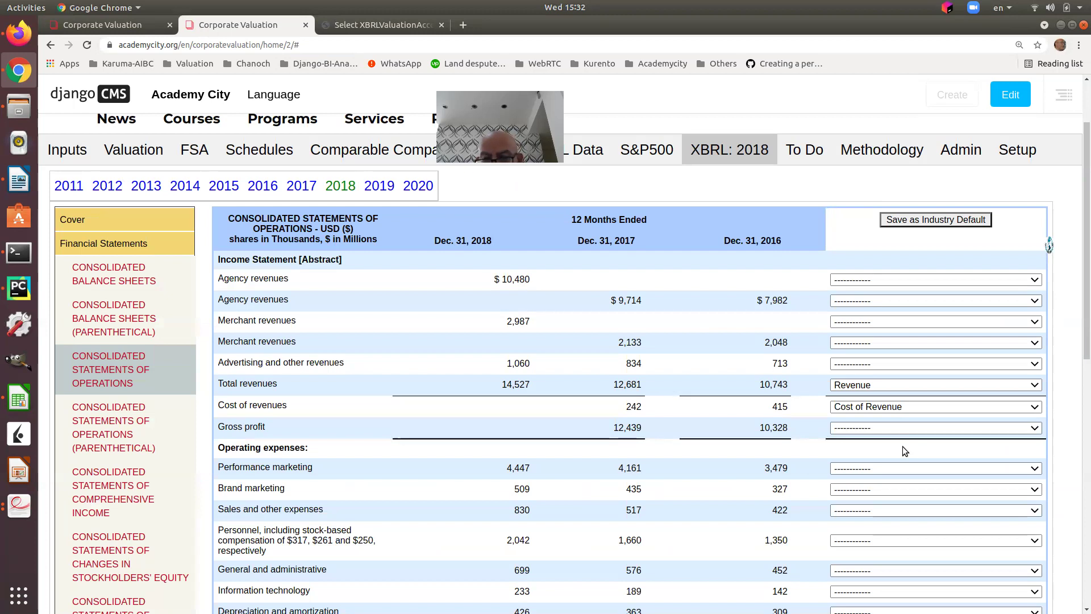
pyautogui.click(900, 425)
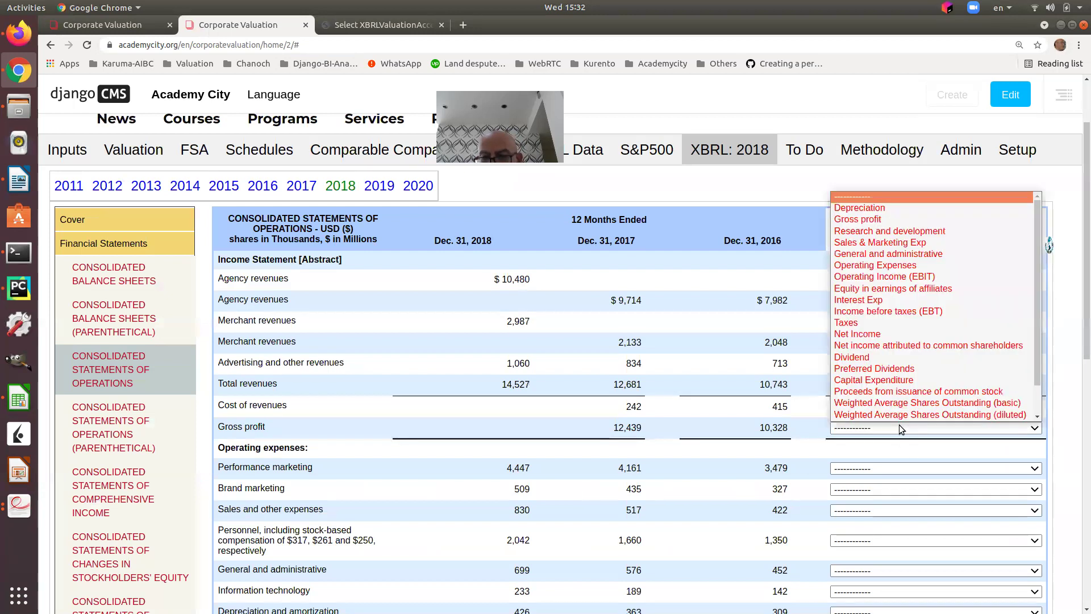
pyautogui.click(890, 220)
# Match Sales and other expenses to Sales & Marketing Exp, and the General and administrative line to General and administrative
pyautogui.scroll(-3, 905, 449)
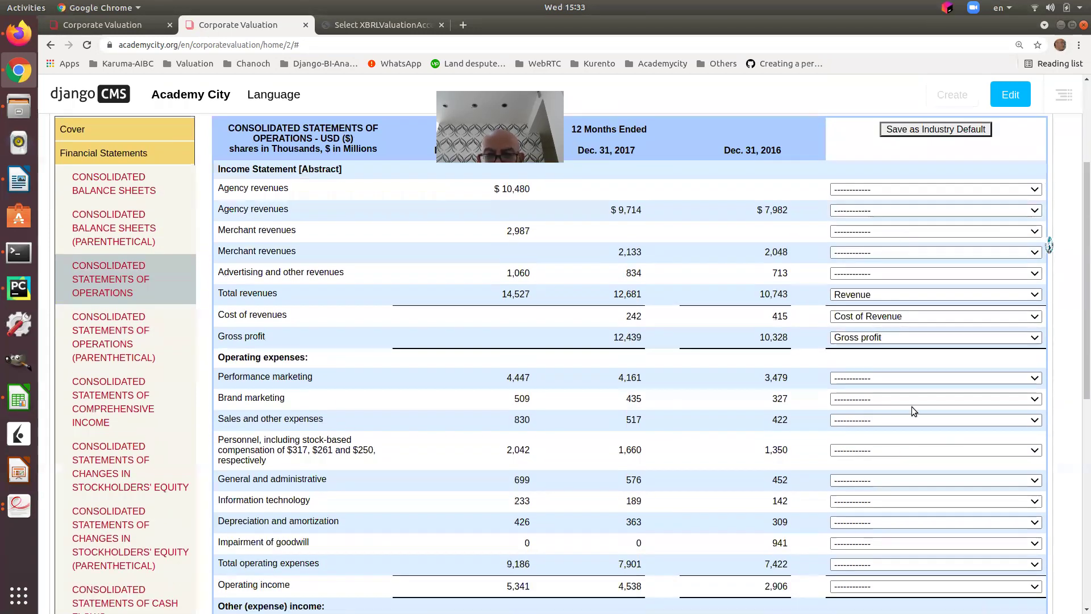
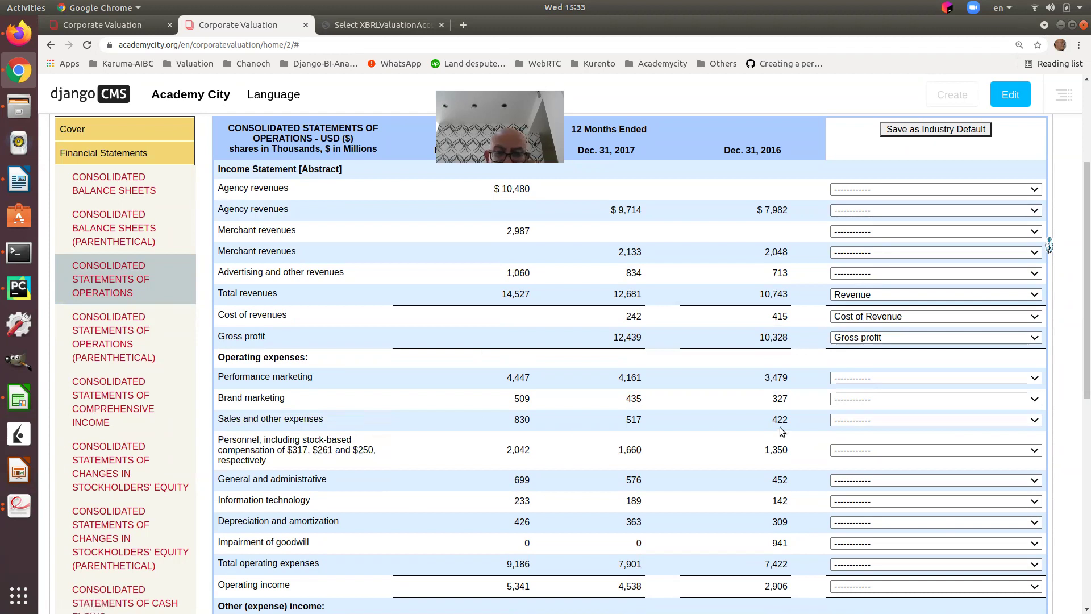
pyautogui.click(889, 421)
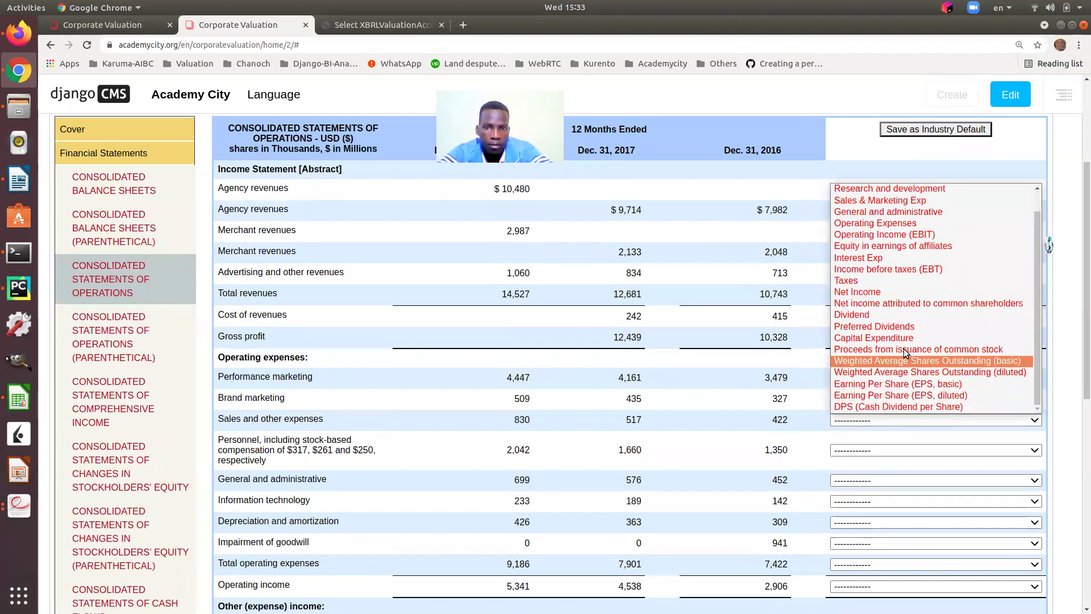
pyautogui.click(893, 203)
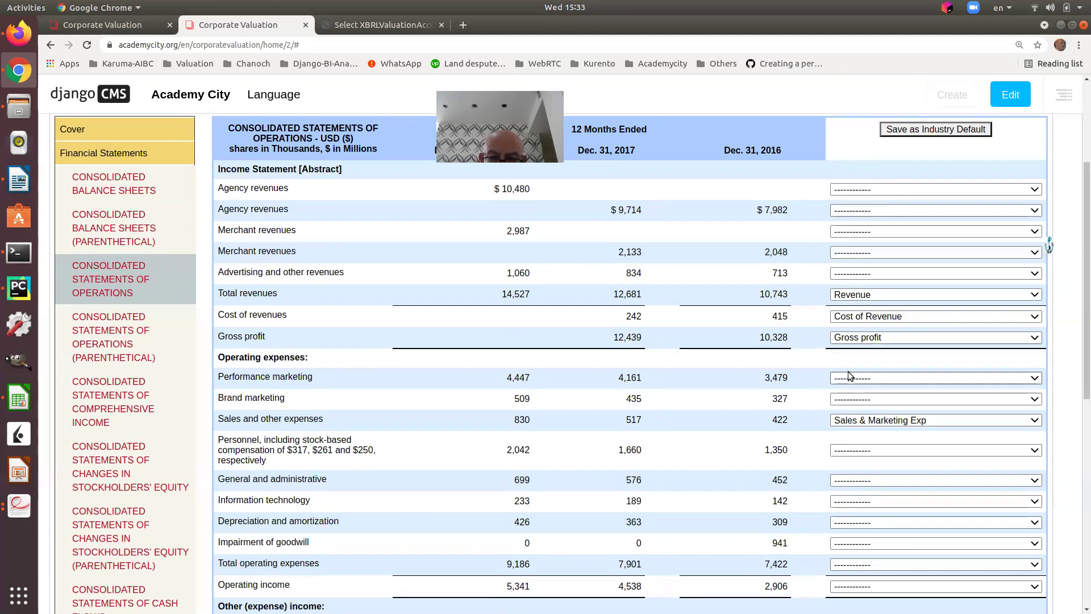
pyautogui.click(868, 482)
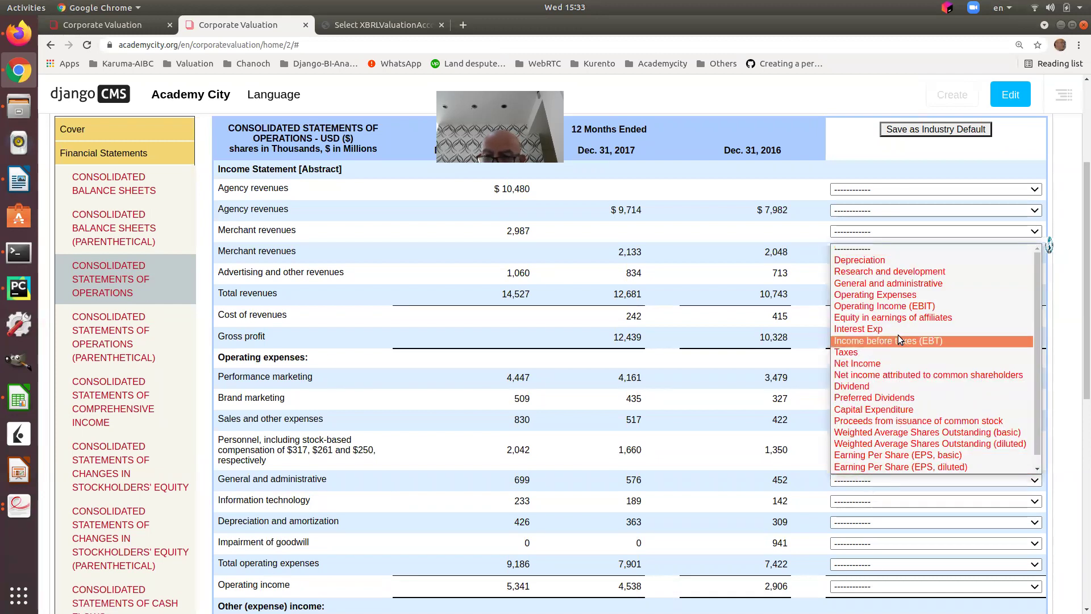
pyautogui.click(894, 284)
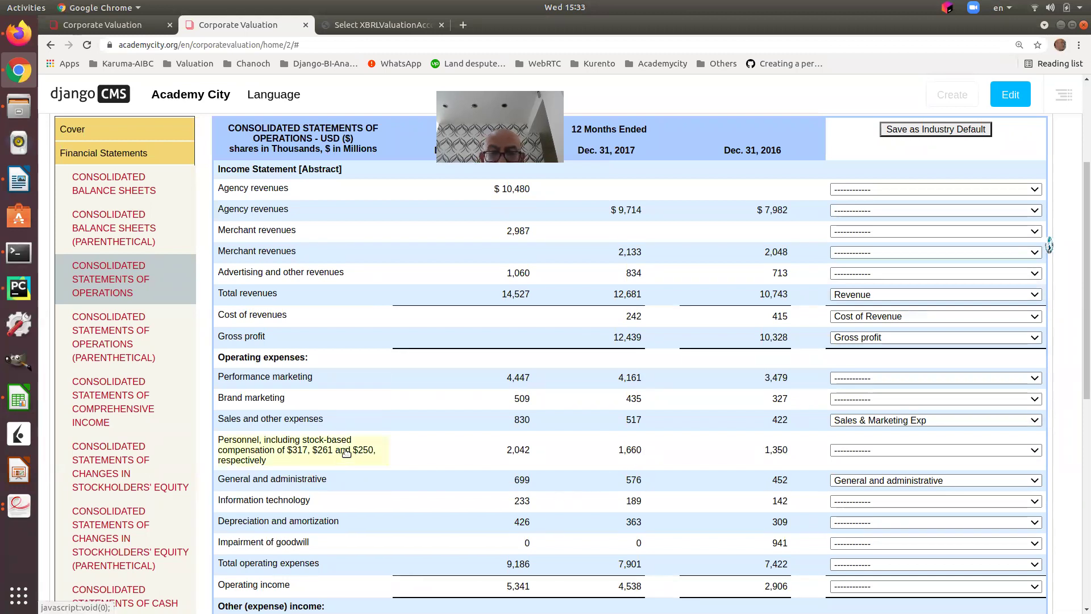
# Match the Depreciation and amortization line to the Depreciation account
pyautogui.scroll(-1, 346, 452)
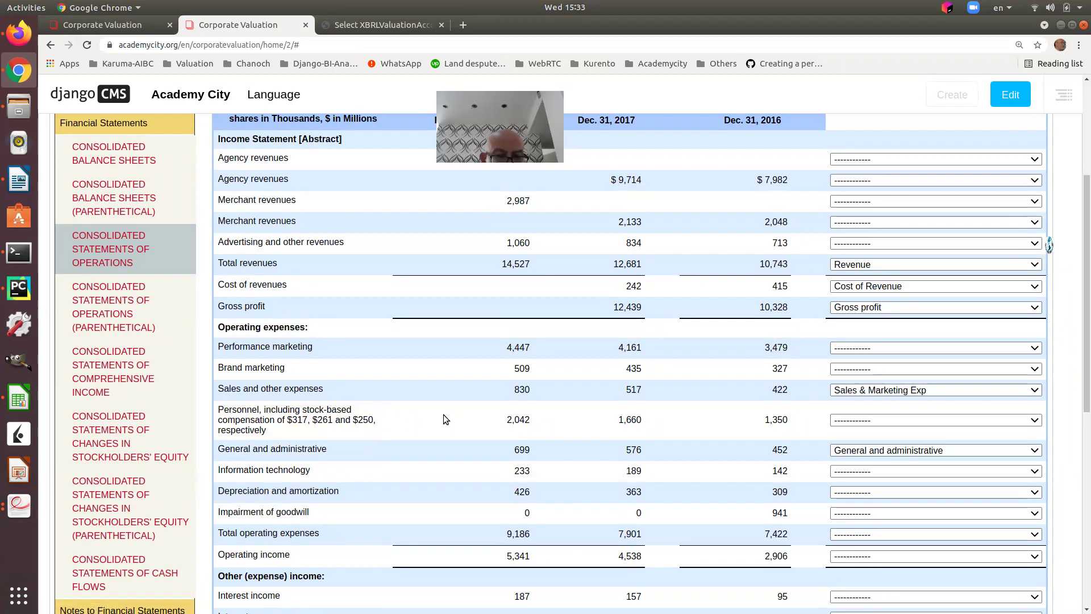
pyautogui.scroll(-2, 443, 414)
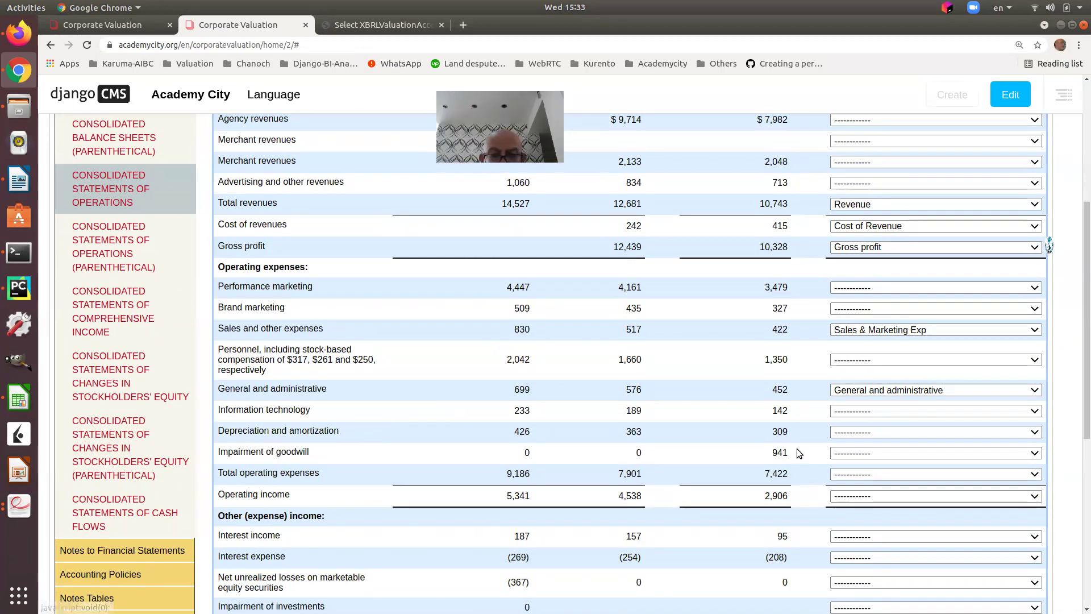
pyautogui.click(900, 432)
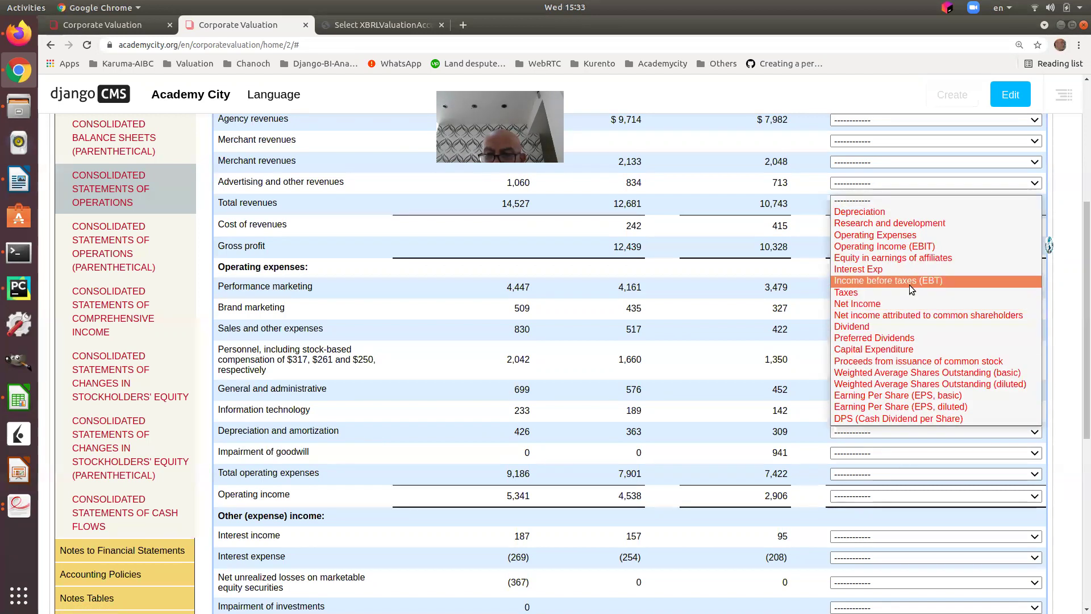
pyautogui.click(885, 212)
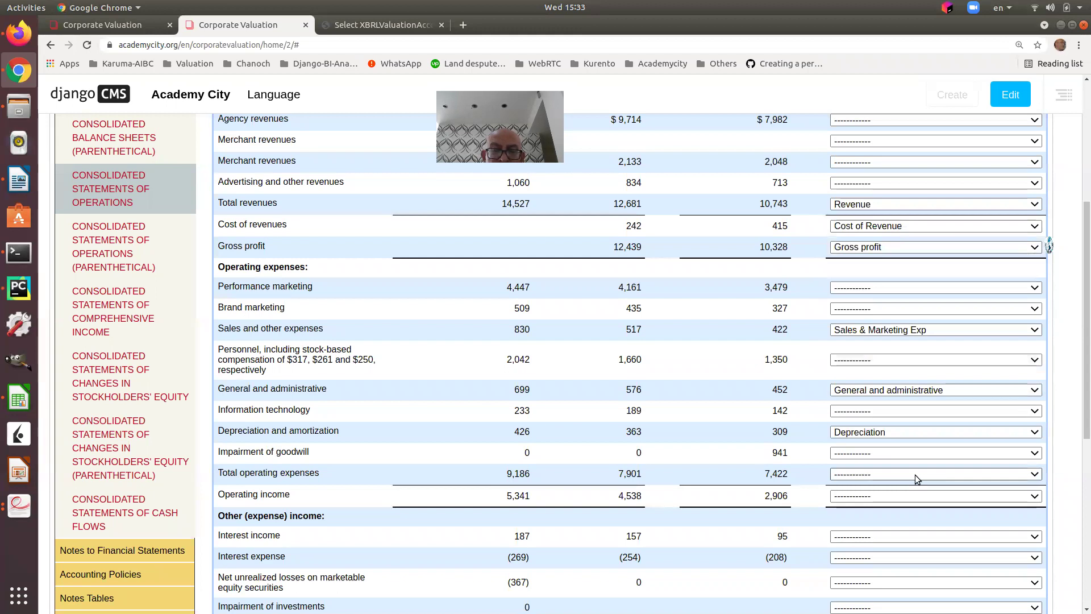
# Match the Total operating expenses line to the Operating Expenses account
pyautogui.scroll(-2, 914, 475)
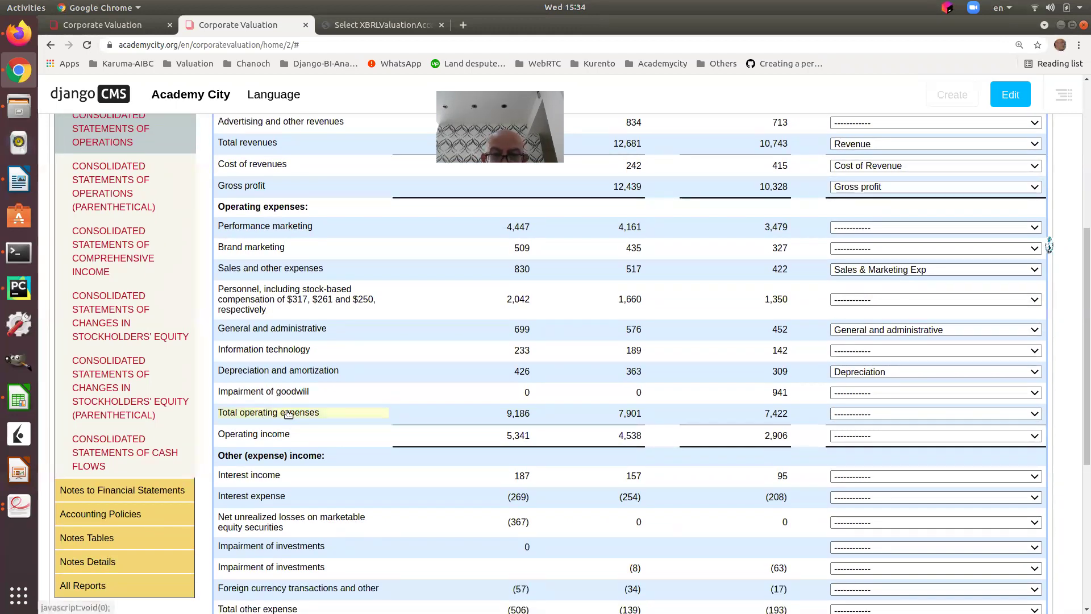
pyautogui.click(890, 414)
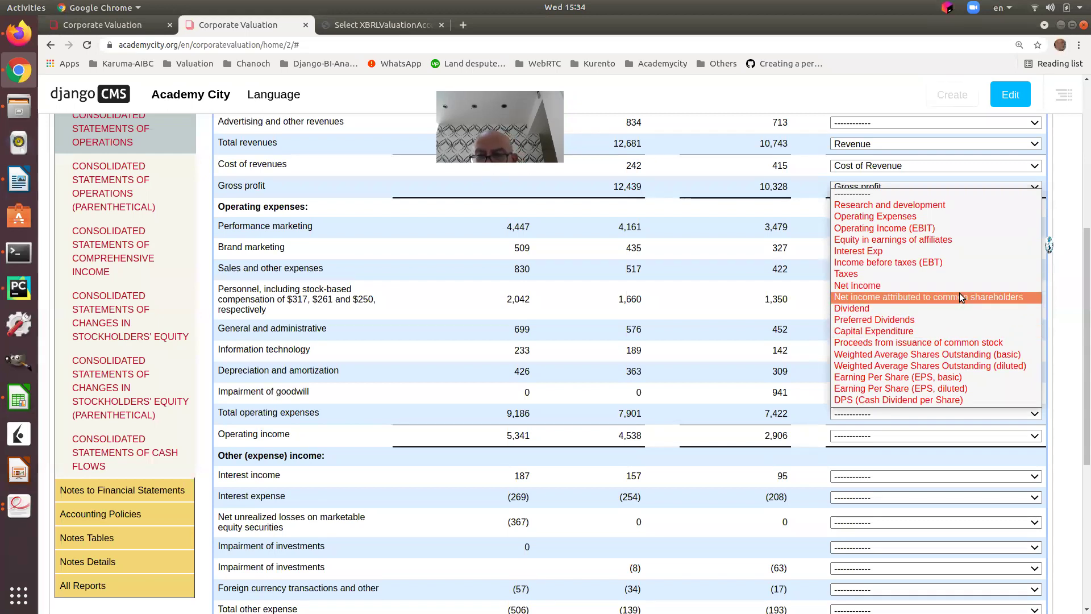
pyautogui.click(929, 217)
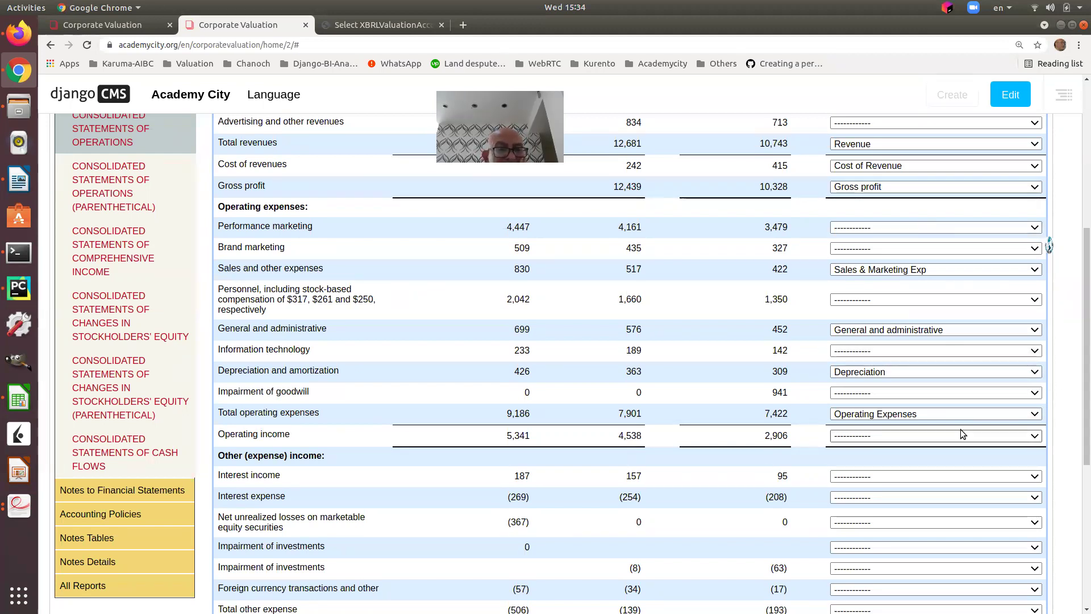
# Open the Corporatevaluation administration page in a new browser tab, using the account match list's address cut back to academycity.org/en/admin/corporatevaluation/
pyautogui.click(397, 25)
pyautogui.click(479, 44)
pyautogui.hotkey('ctrl', 'c')
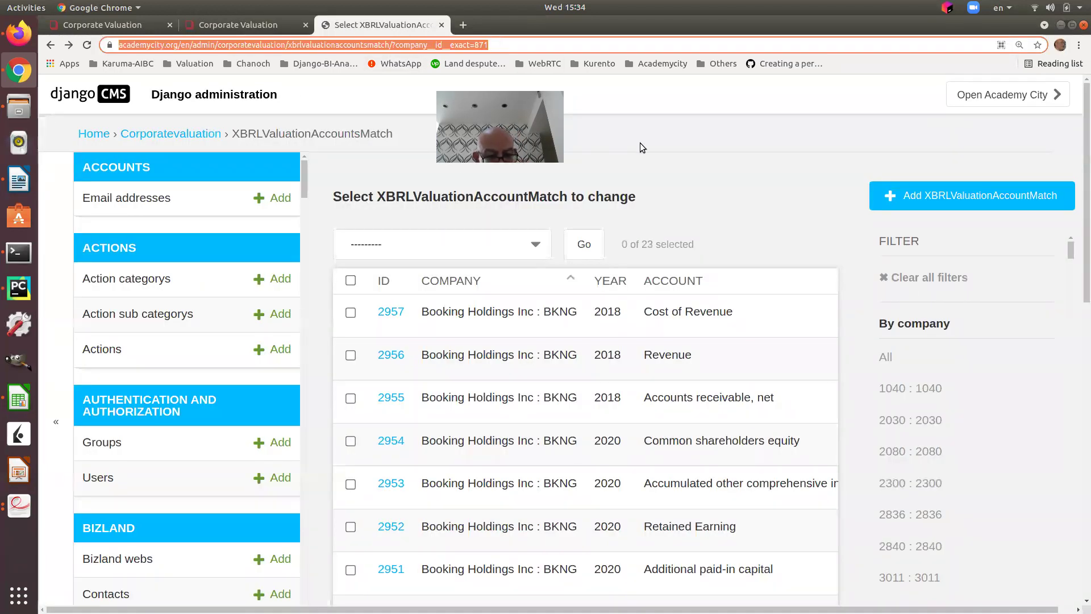
pyautogui.click(463, 24)
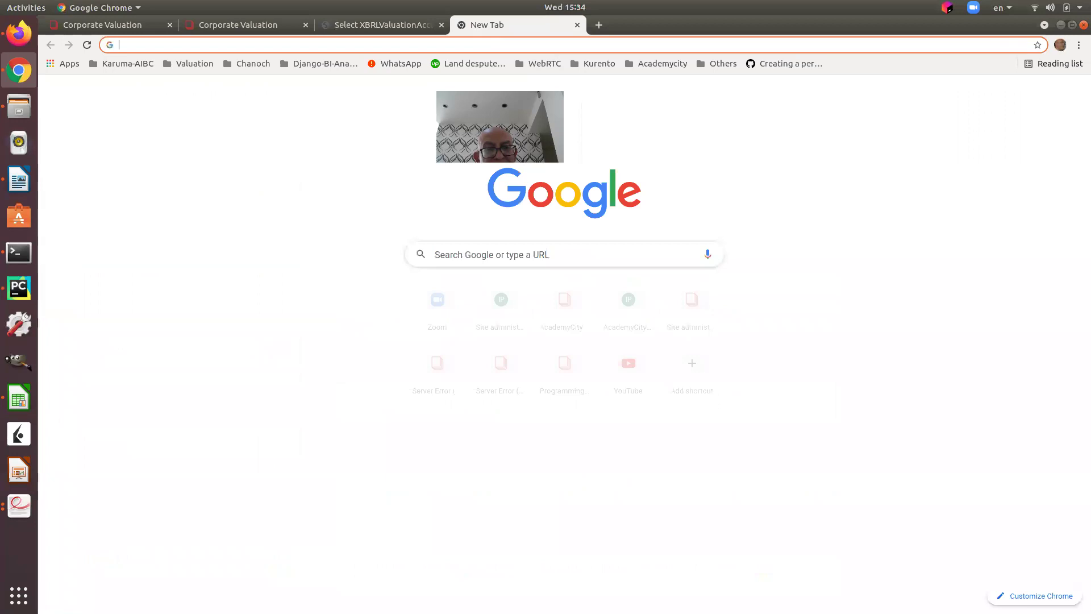
pyautogui.hotkey('ctrl', 'v')
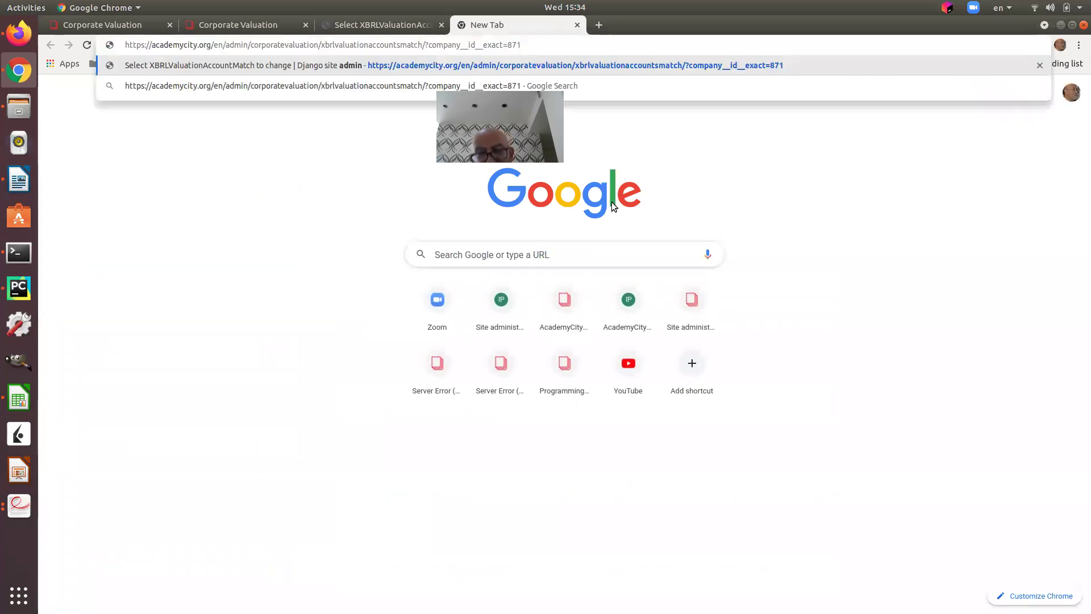
pyautogui.press('Return')
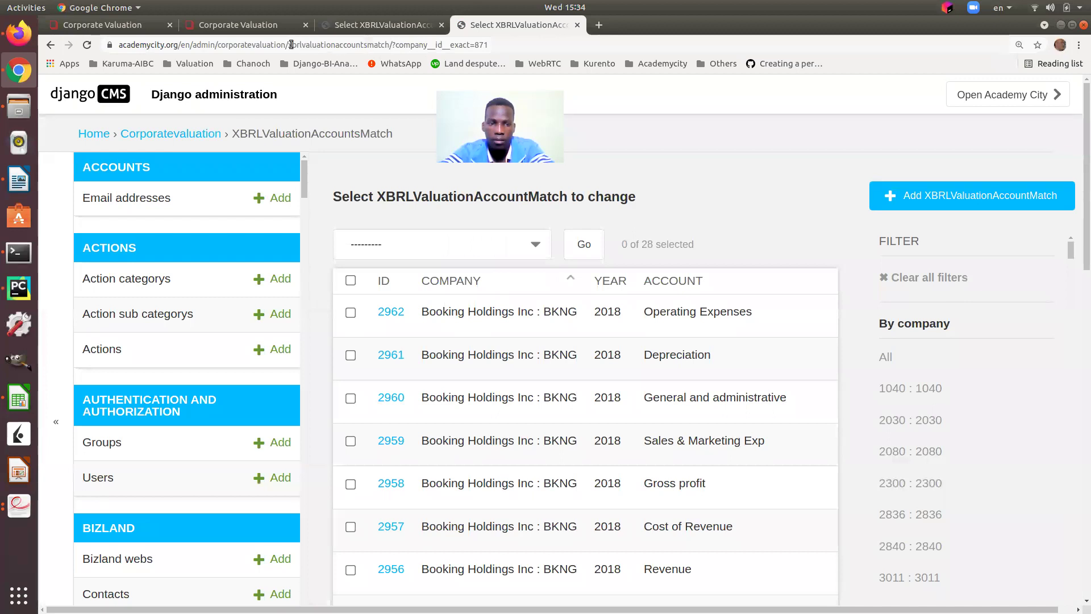
pyautogui.moveTo(290, 44); pyautogui.dragTo(549, 42)
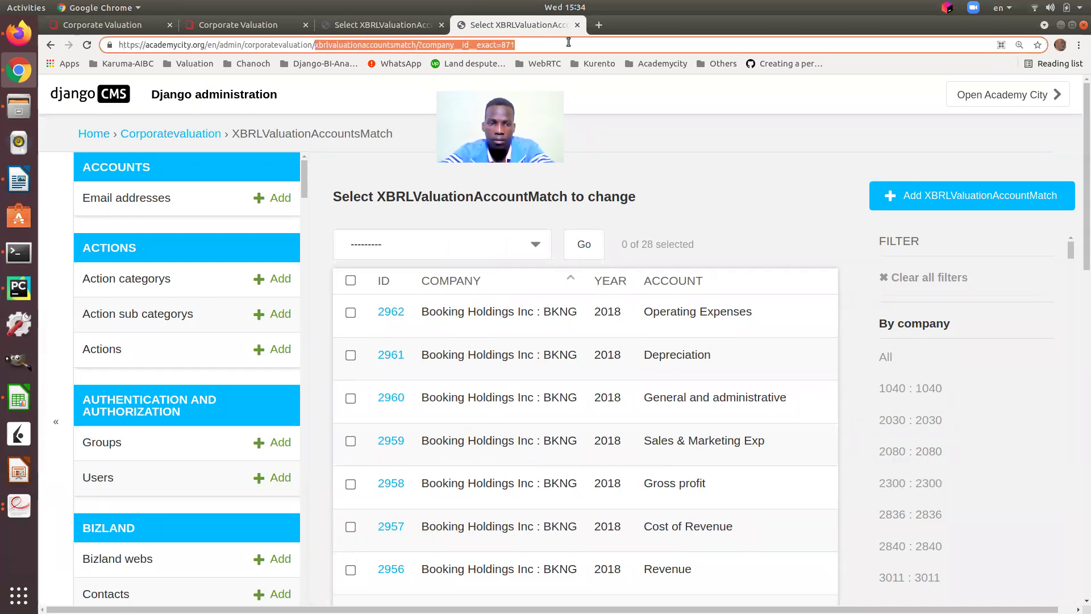
pyautogui.press('BackSpace')
pyautogui.press('Return')
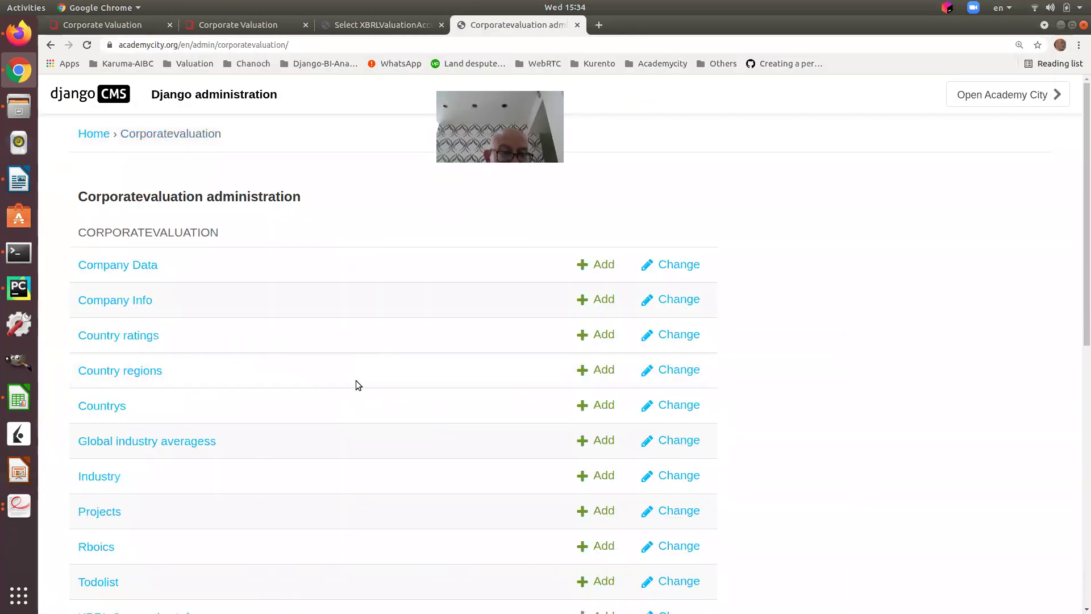
# Open the XBRLValuationAccounts list from the Corporatevaluation administration page
pyautogui.scroll(-3, 347, 380)
pyautogui.scroll(-6, 342, 379)
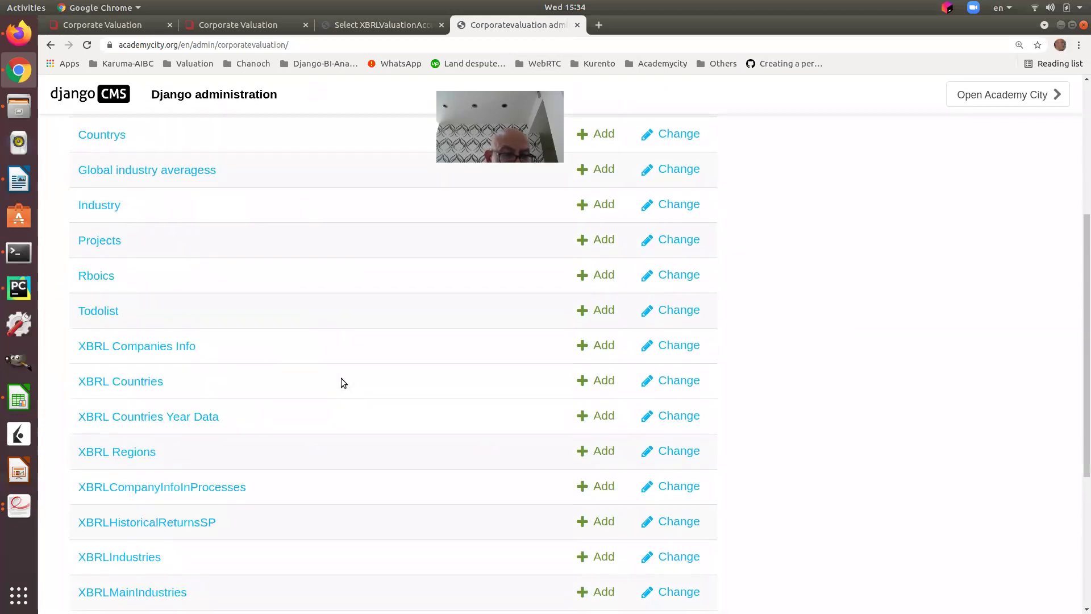
pyautogui.scroll(-3, 343, 382)
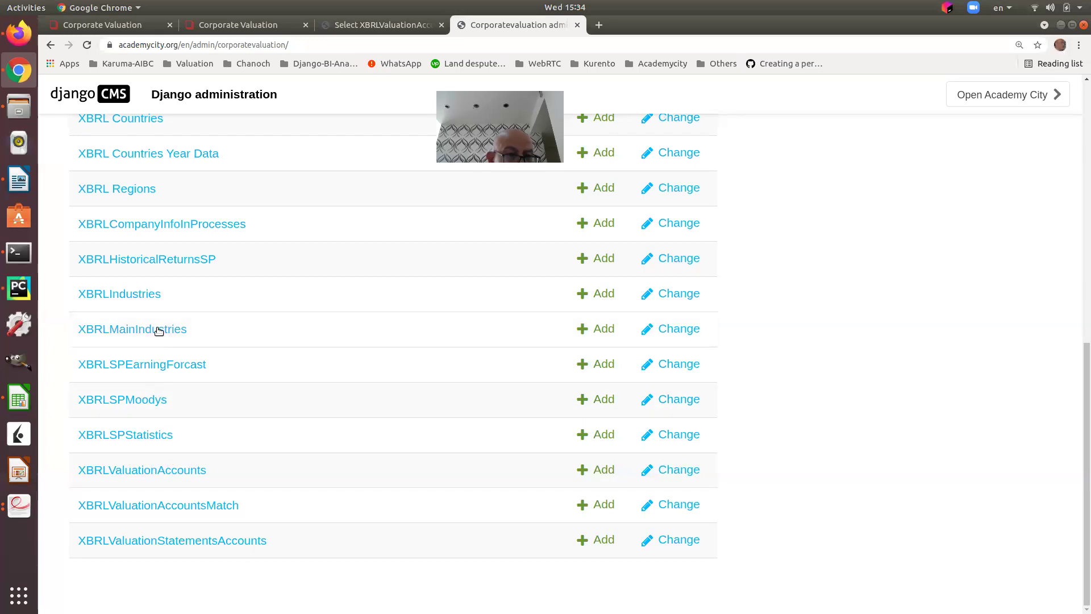
pyautogui.click(168, 471)
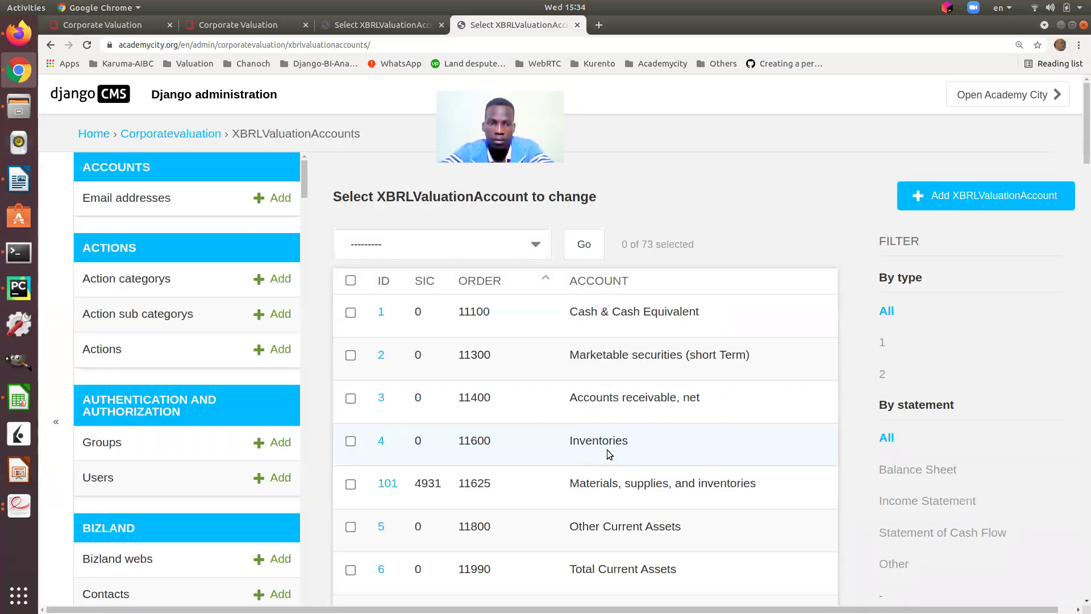
# Rename the Operating Expenses valuation account (order 20700) as Total Operating Expenses and save it
pyautogui.scroll(-3, 607, 449)
pyautogui.scroll(-14, 607, 448)
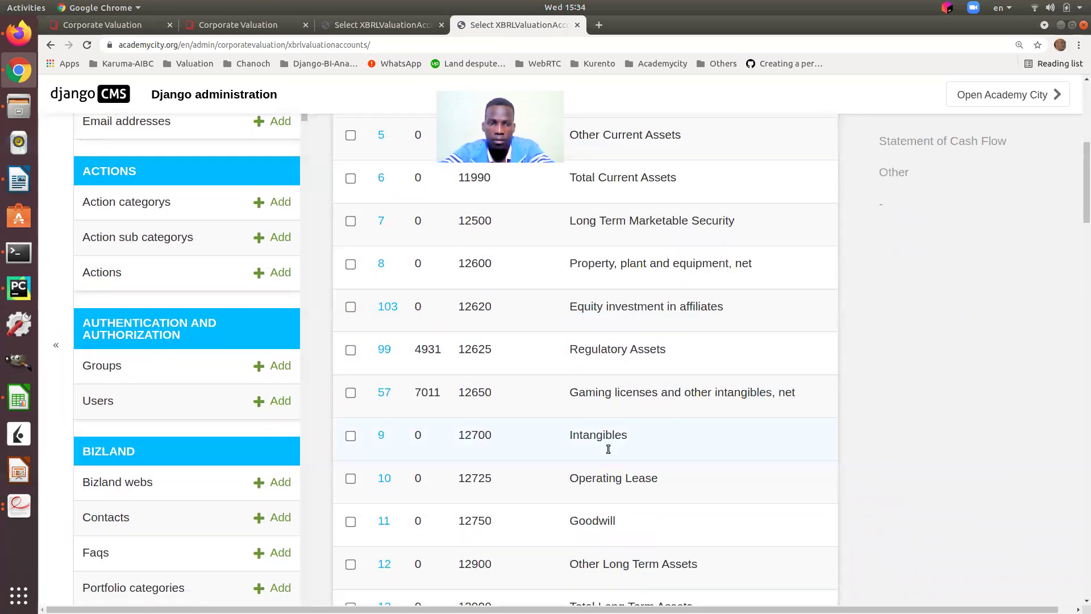
pyautogui.scroll(-6, 607, 445)
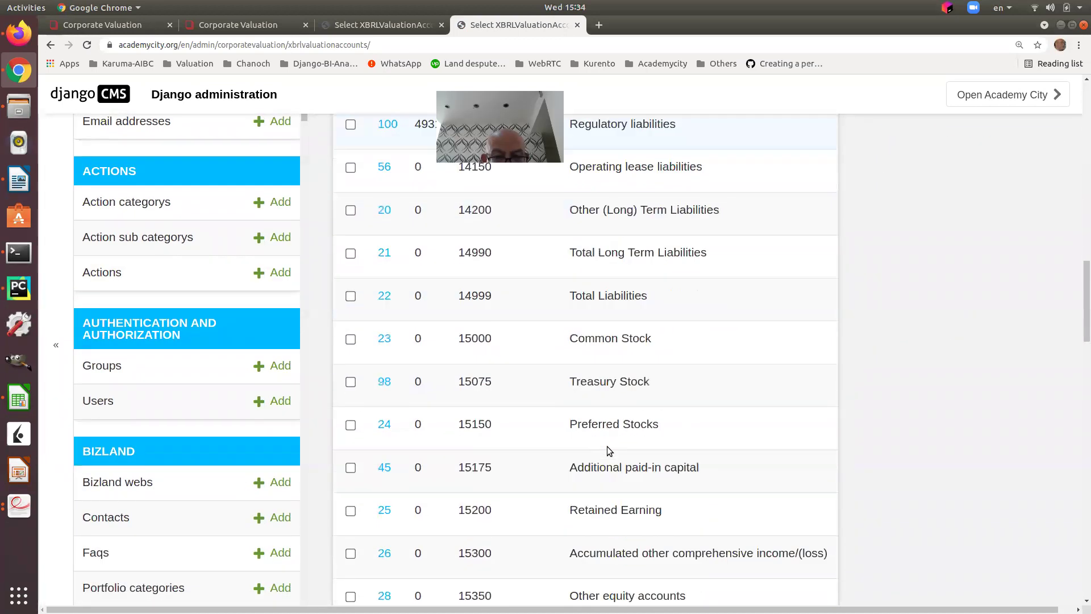
pyautogui.scroll(-4, 606, 449)
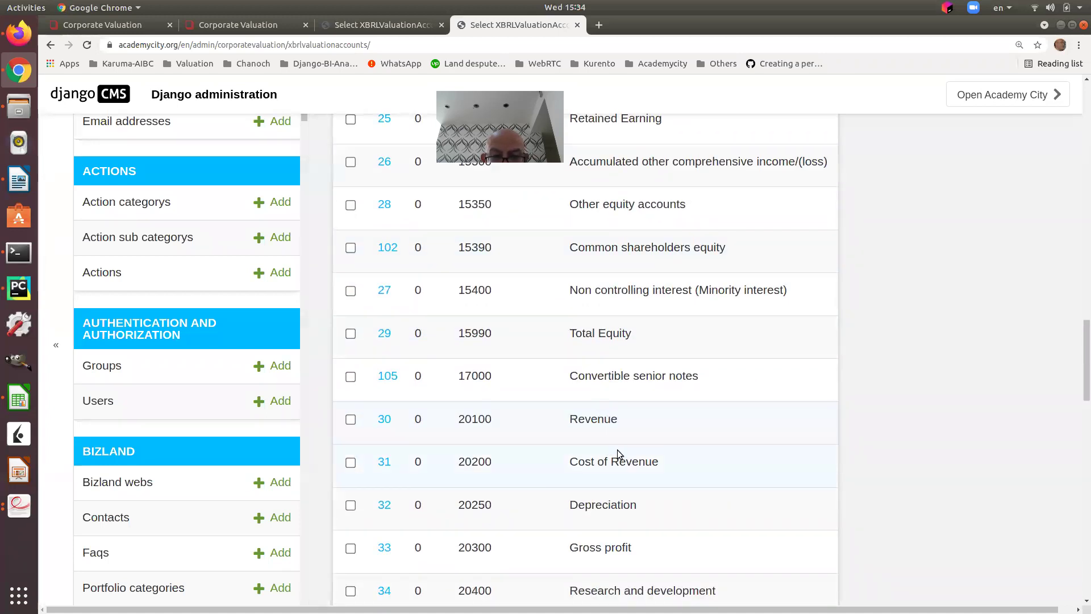
pyautogui.scroll(-3, 623, 500)
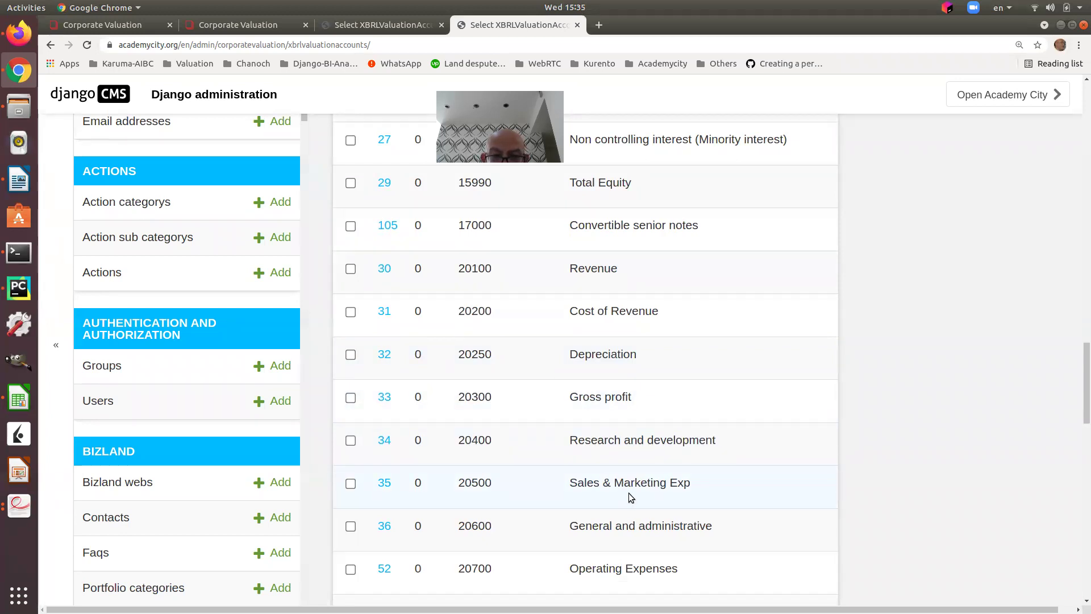
pyautogui.scroll(-1, 632, 494)
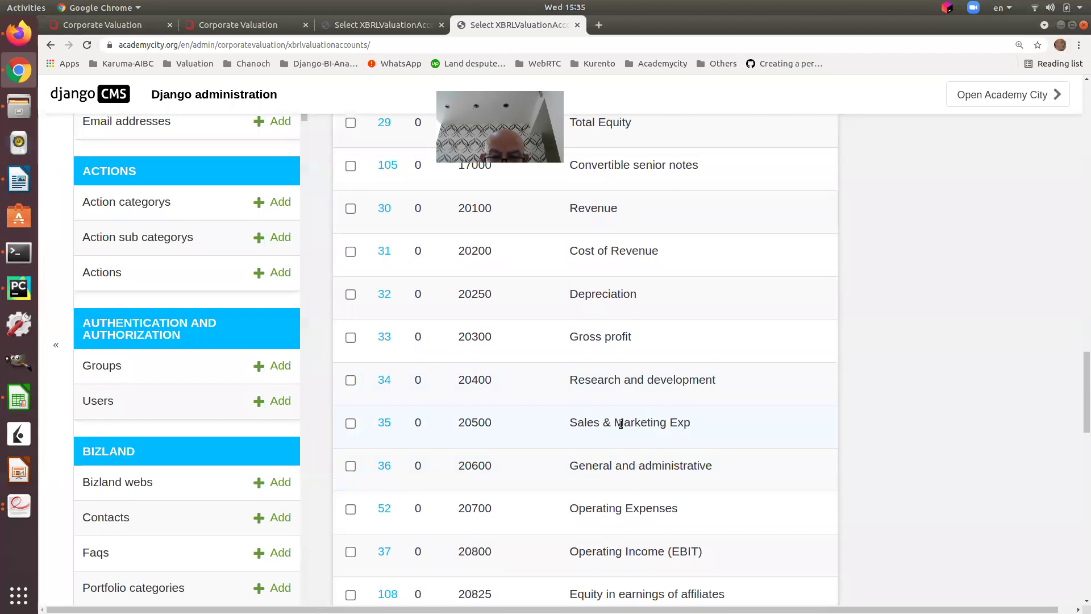
pyautogui.scroll(-1, 611, 493)
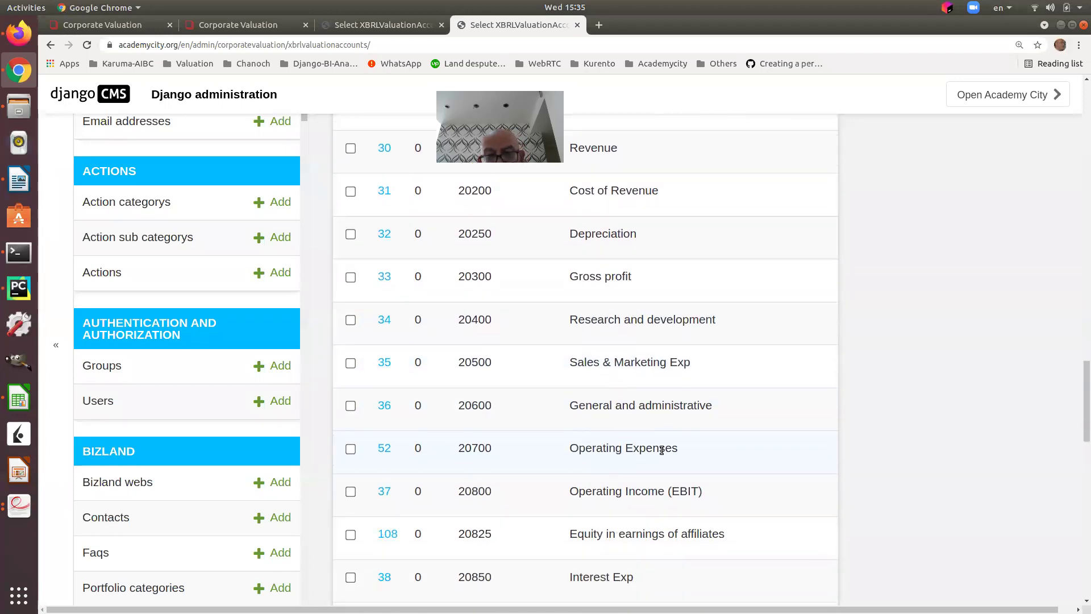
pyautogui.click(387, 449)
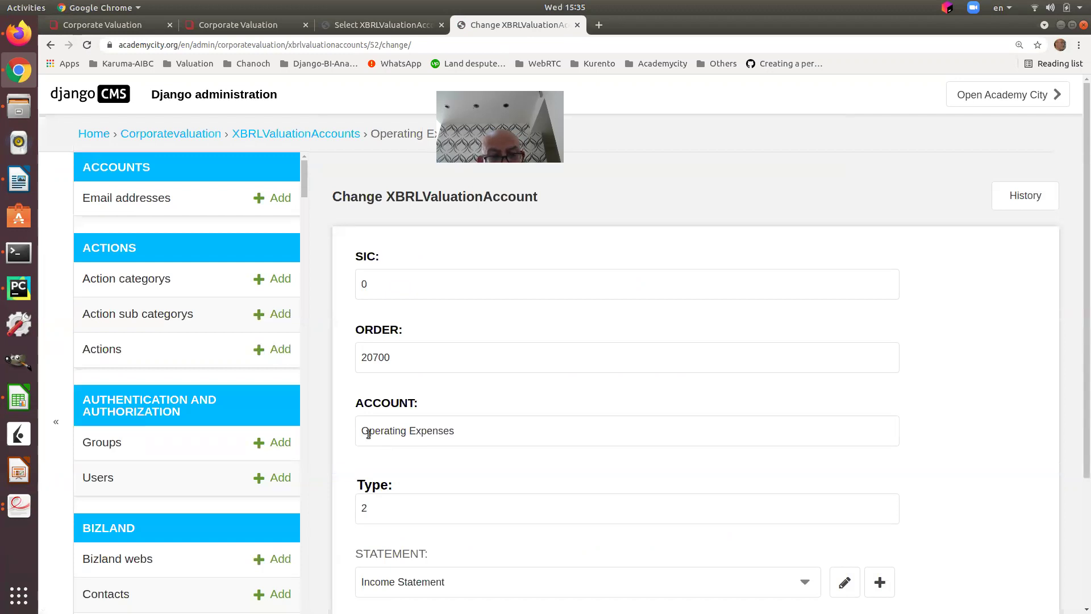
pyautogui.click(364, 431)
pyautogui.write('Tot')
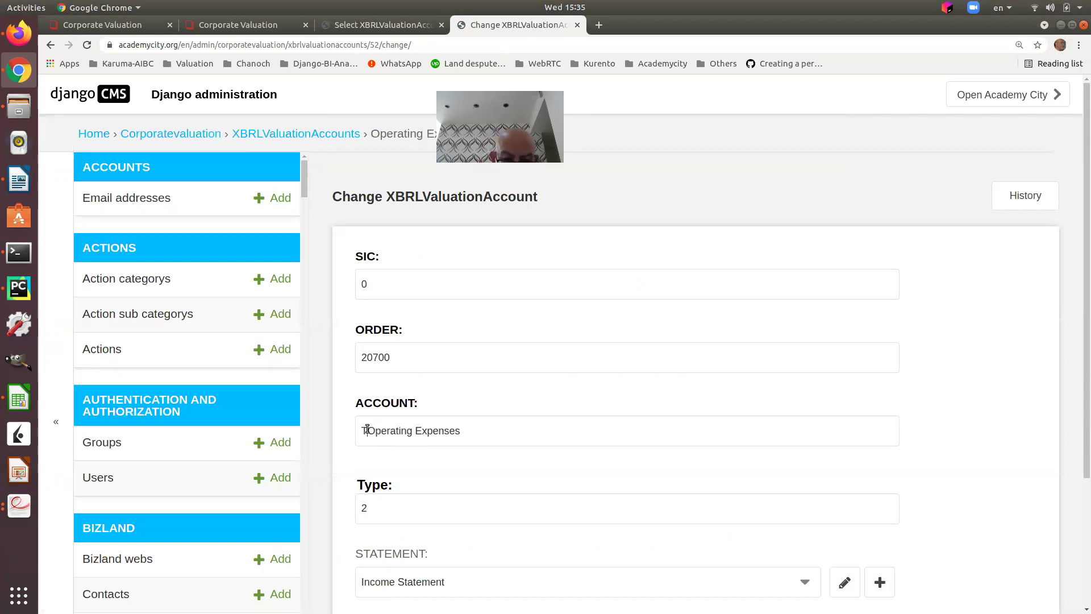
pyautogui.write('al')
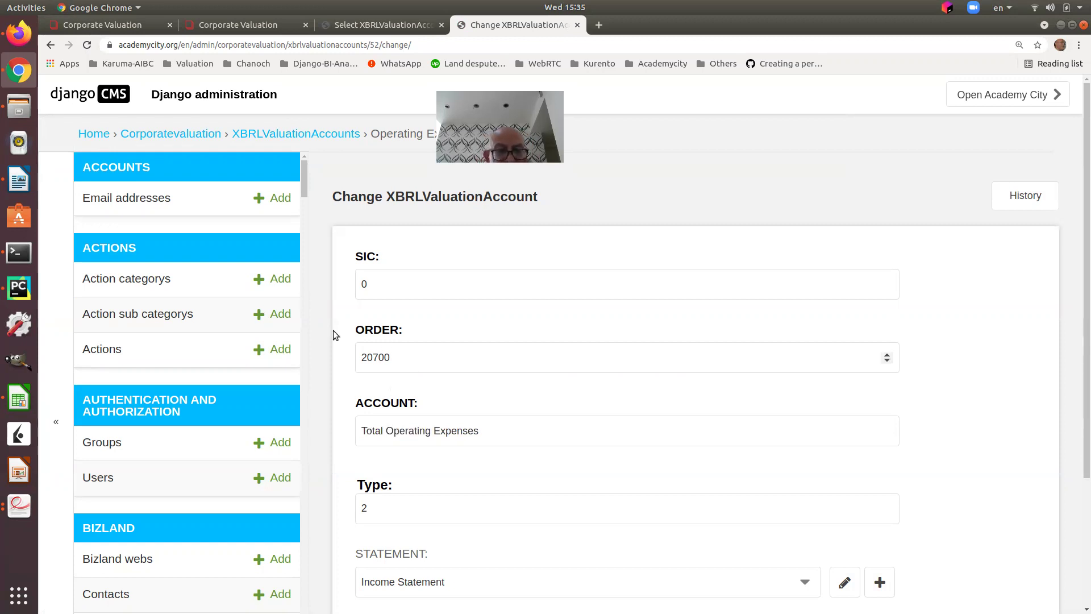
pyautogui.scroll(-3, 975, 475)
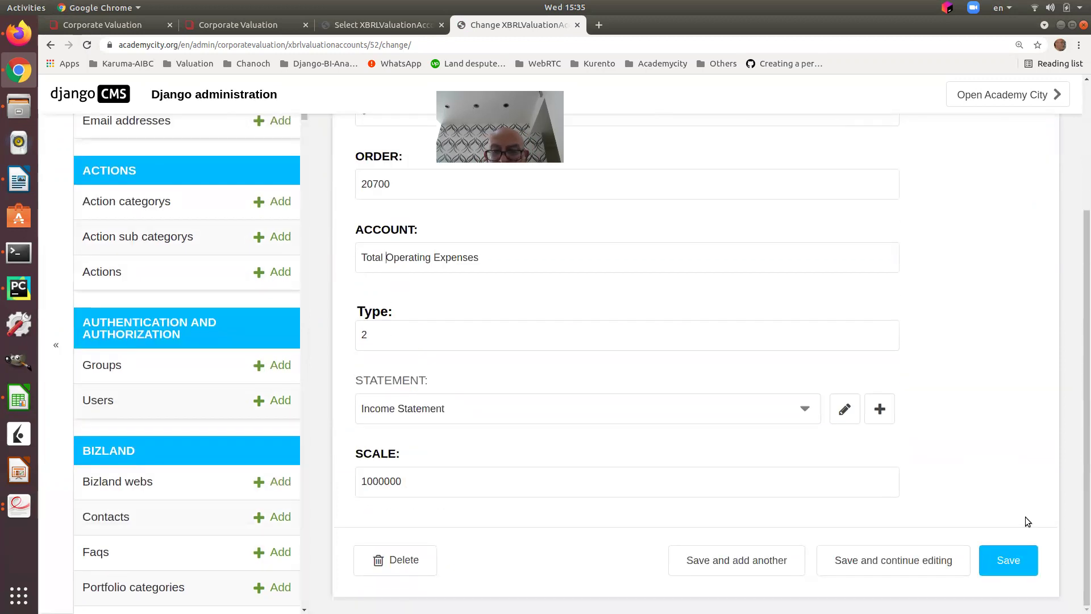
pyautogui.click(995, 558)
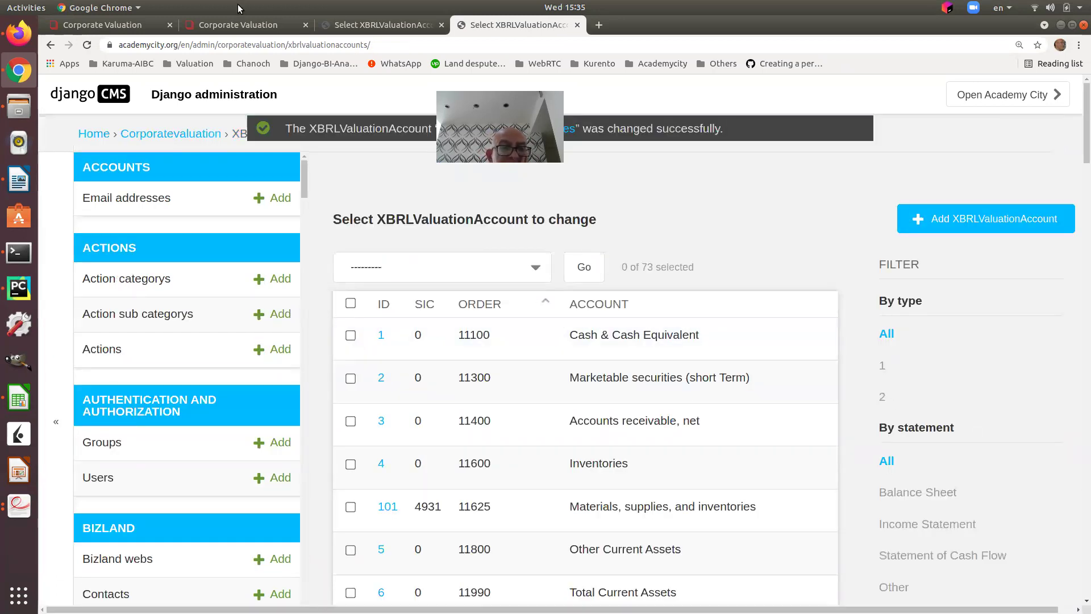
# Reload the Corporate Valuation page and enable Update Data For Companies in its Admin section
pyautogui.click(237, 25)
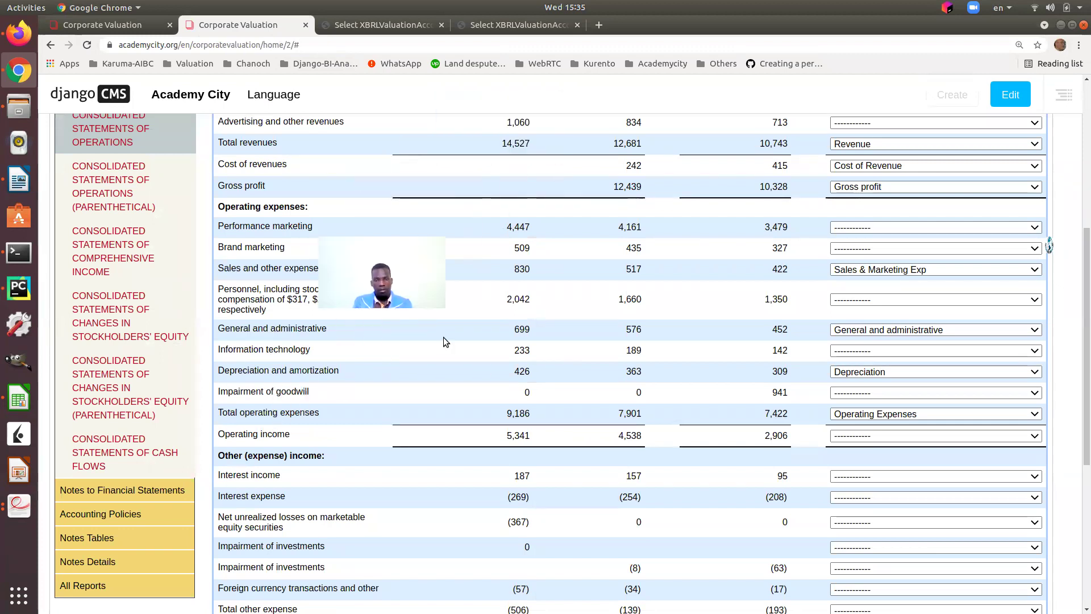
pyautogui.scroll(6, 447, 334)
pyautogui.scroll(5, 447, 335)
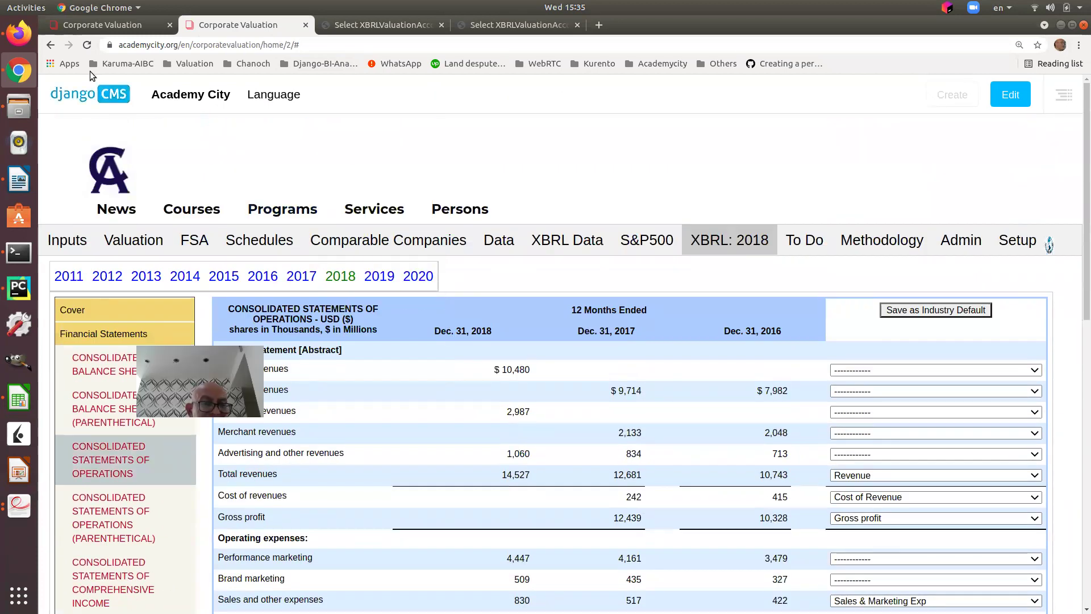
pyautogui.click(87, 45)
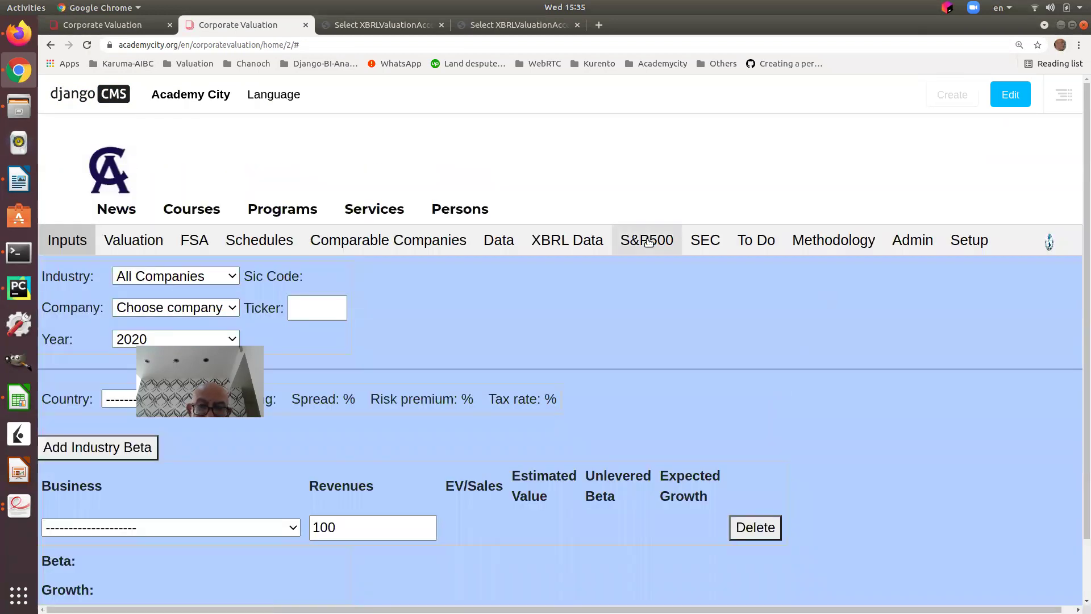
pyautogui.click(650, 242)
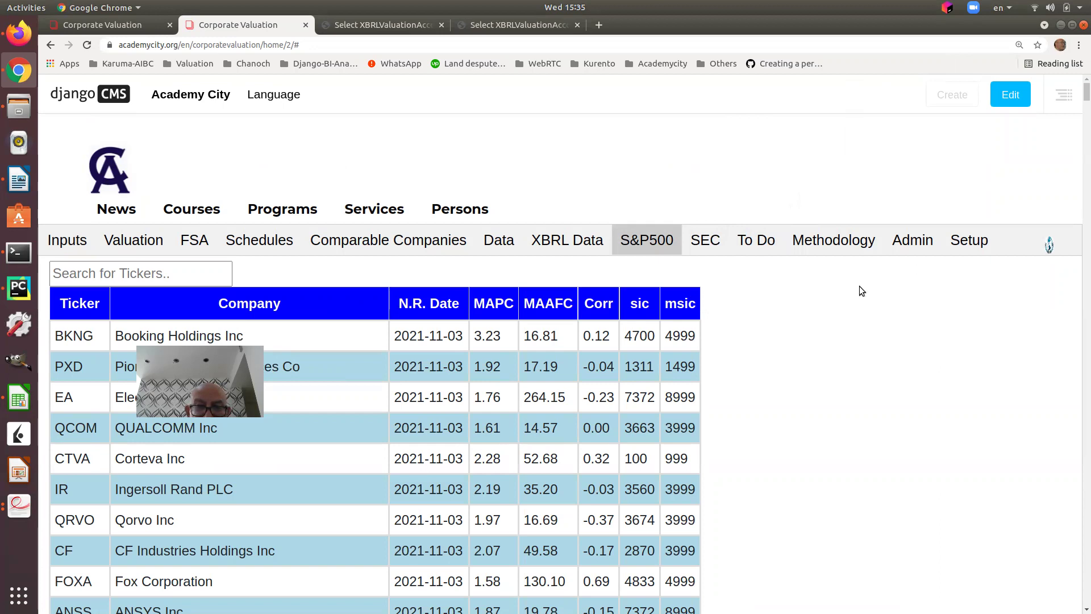
pyautogui.click(923, 244)
pyautogui.click(241, 276)
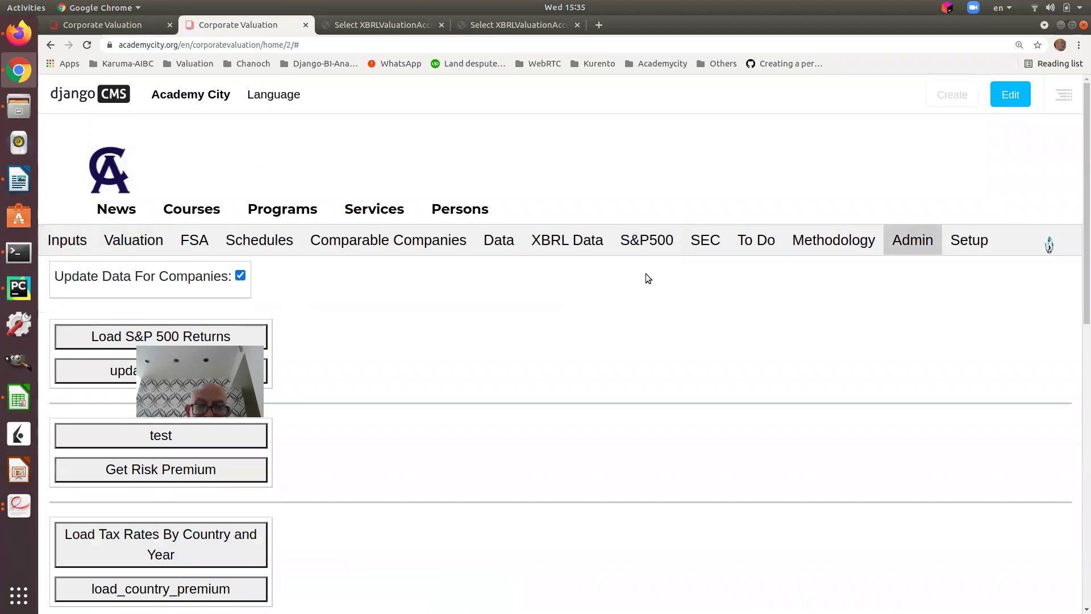
# Load Booking Holdings Inc's financial ratios from the S&P500 list, and open its SEC filing years
pyautogui.click(647, 242)
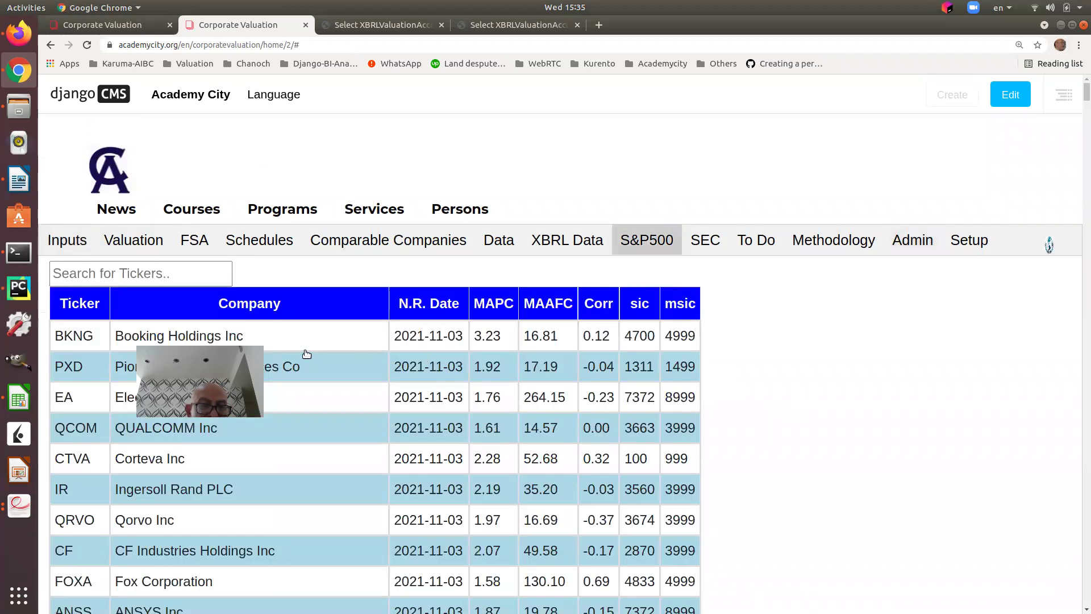
pyautogui.click(200, 338)
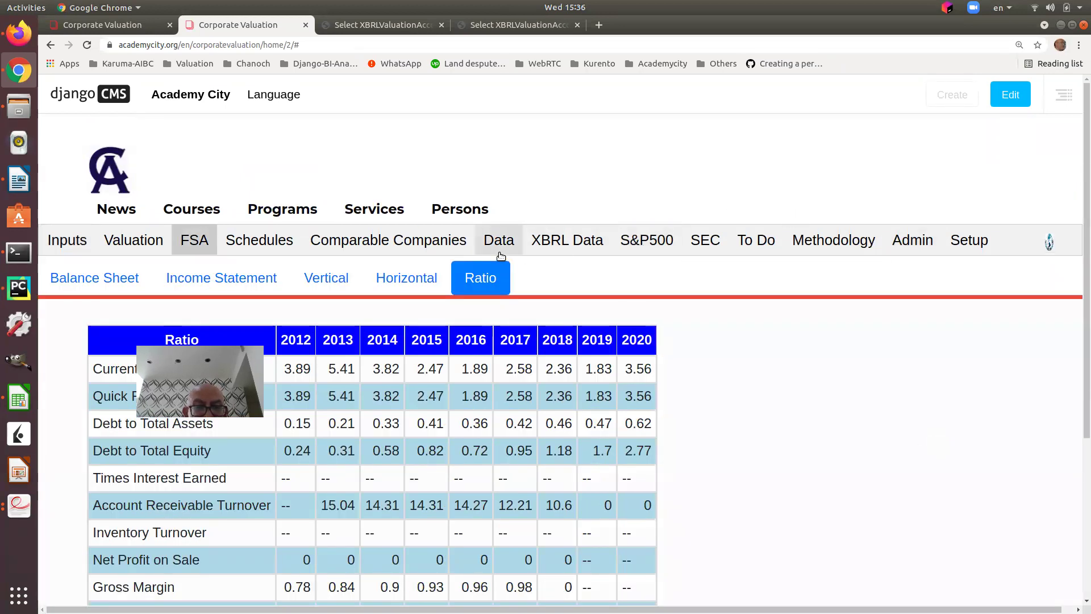
pyautogui.scroll(-3, 588, 391)
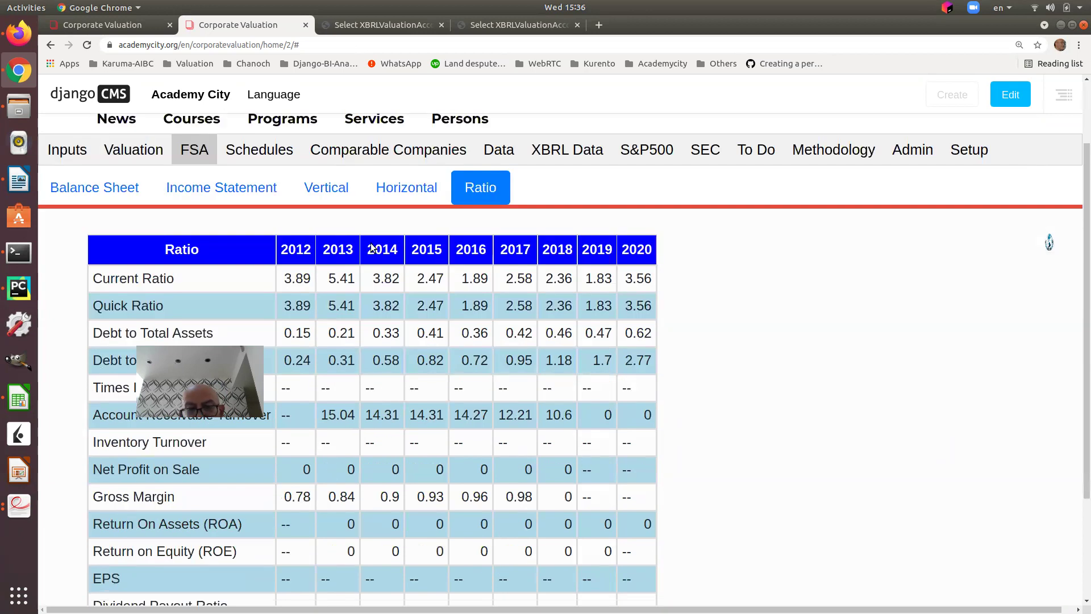
pyautogui.scroll(3, 372, 249)
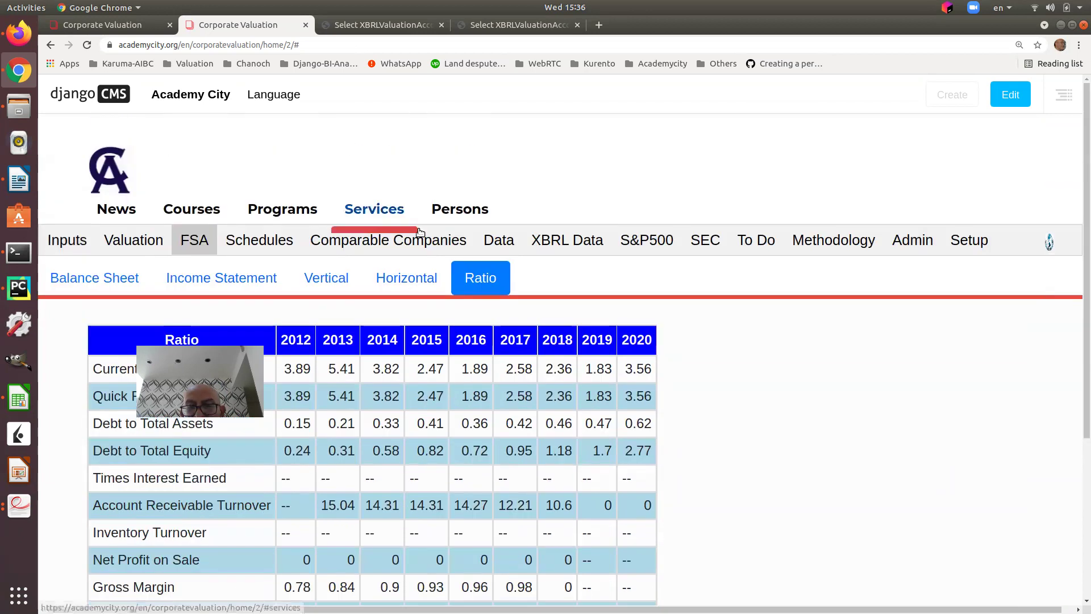
pyautogui.click(632, 241)
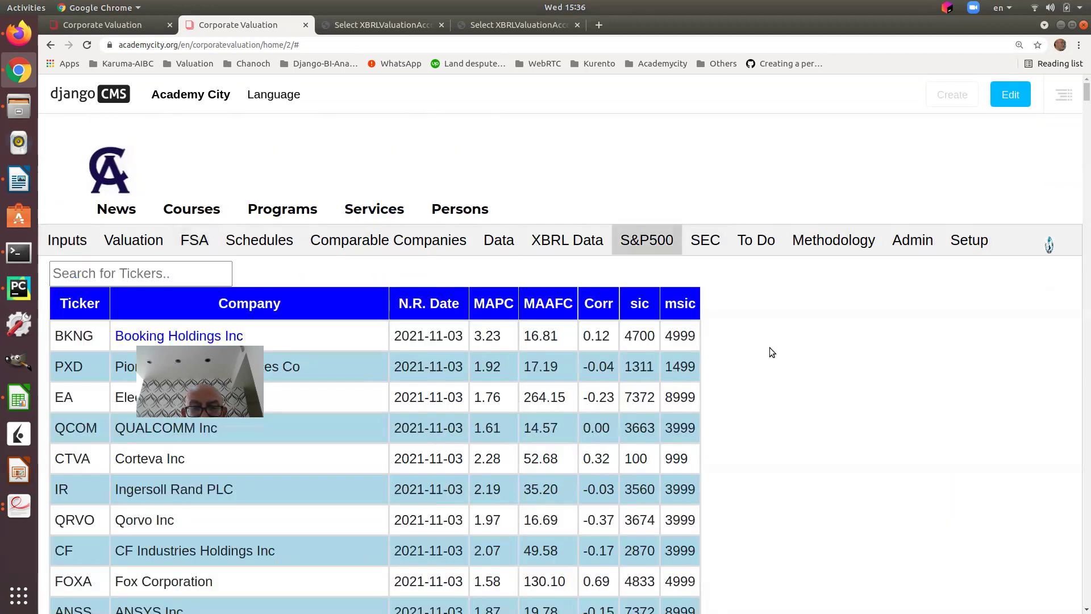
pyautogui.click(708, 241)
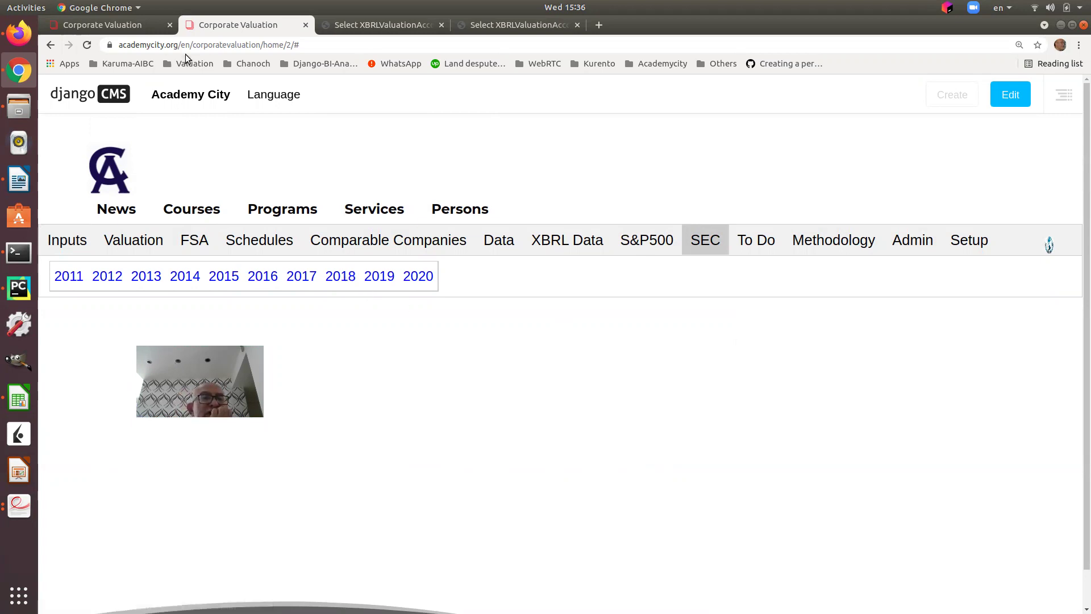
# Refresh the XBRLValuationAccountsMatch list for Booking Holdings in the Django administration and examine its 2018 entries
pyautogui.click(397, 25)
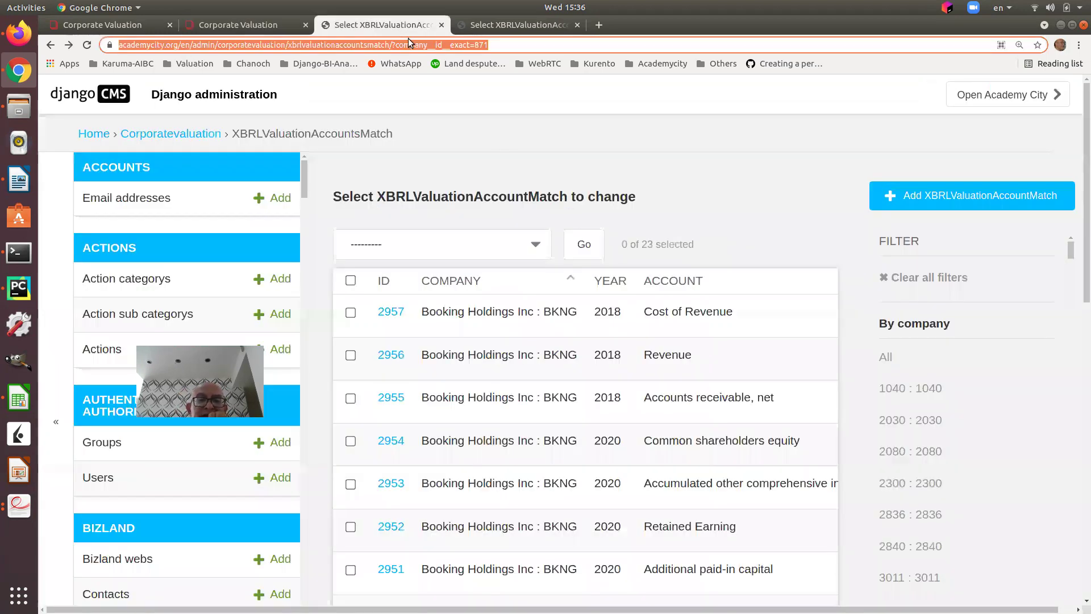
pyautogui.press('Return')
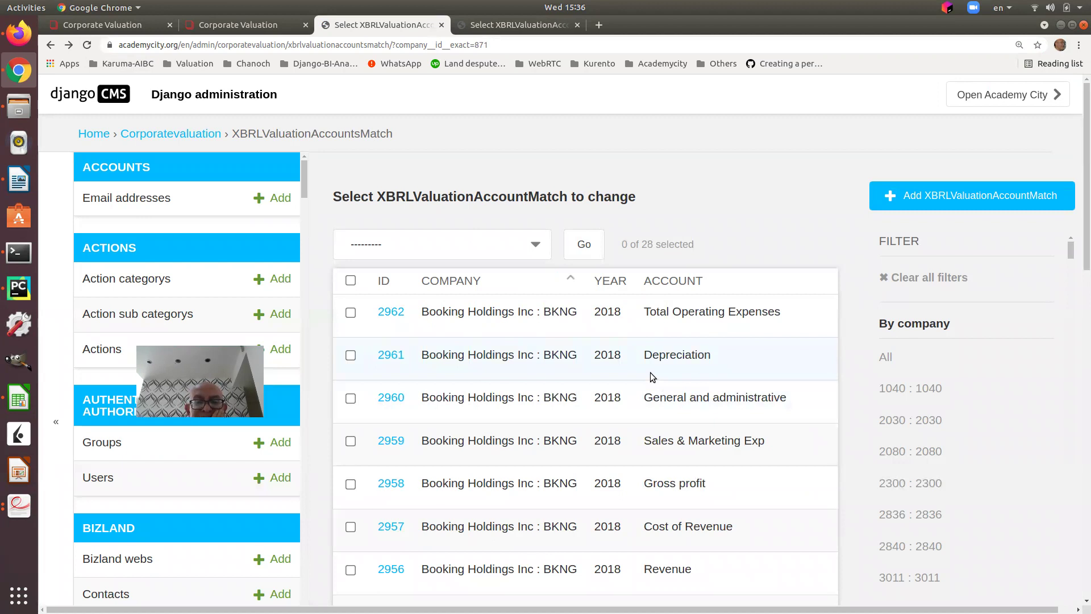
pyautogui.scroll(-5, 650, 373)
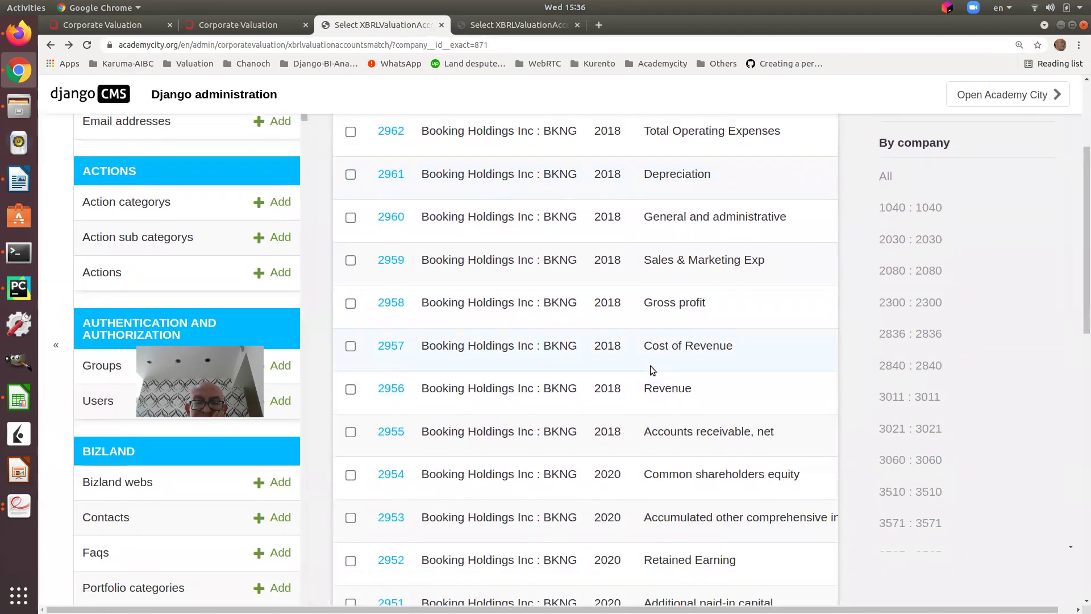
pyautogui.scroll(-1, 650, 364)
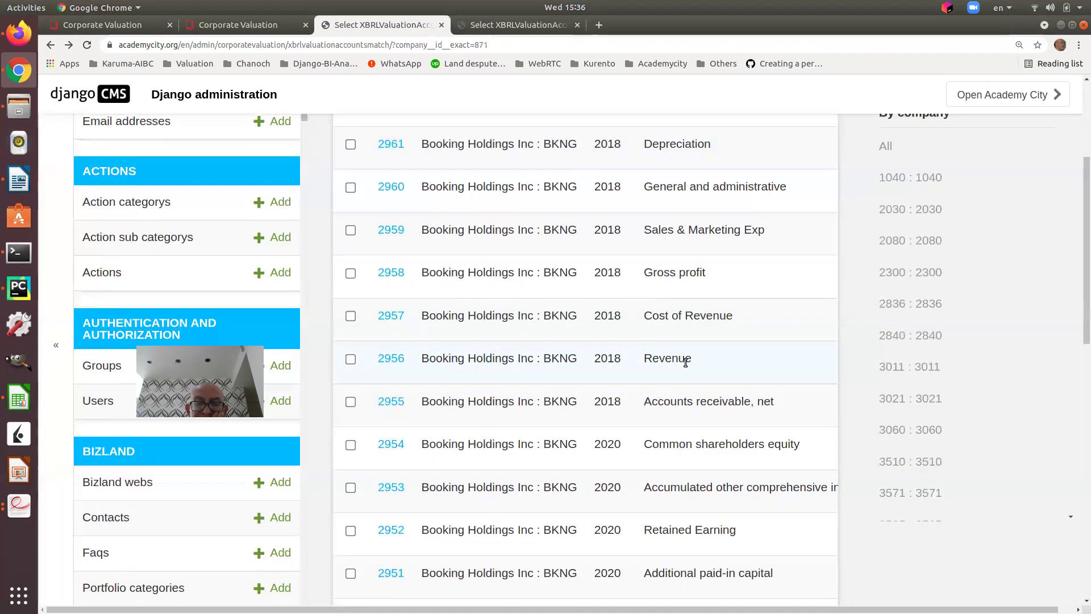
# Delete Booking Holdings' seven 2018 account matches from Revenue through Total Operating Expenses, keeping the Accounts receivable, net match
pyautogui.click(351, 359)
pyautogui.scroll(3, 350, 347)
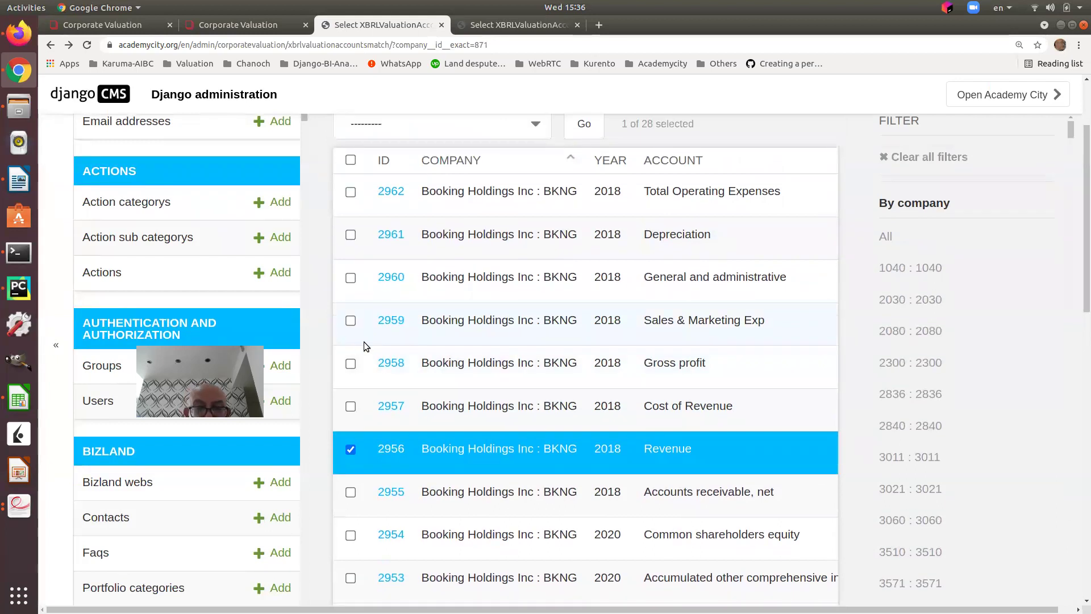
pyautogui.keyDown('shift'); pyautogui.click(350, 192); pyautogui.keyUp('shift')
pyautogui.scroll(3, 484, 186)
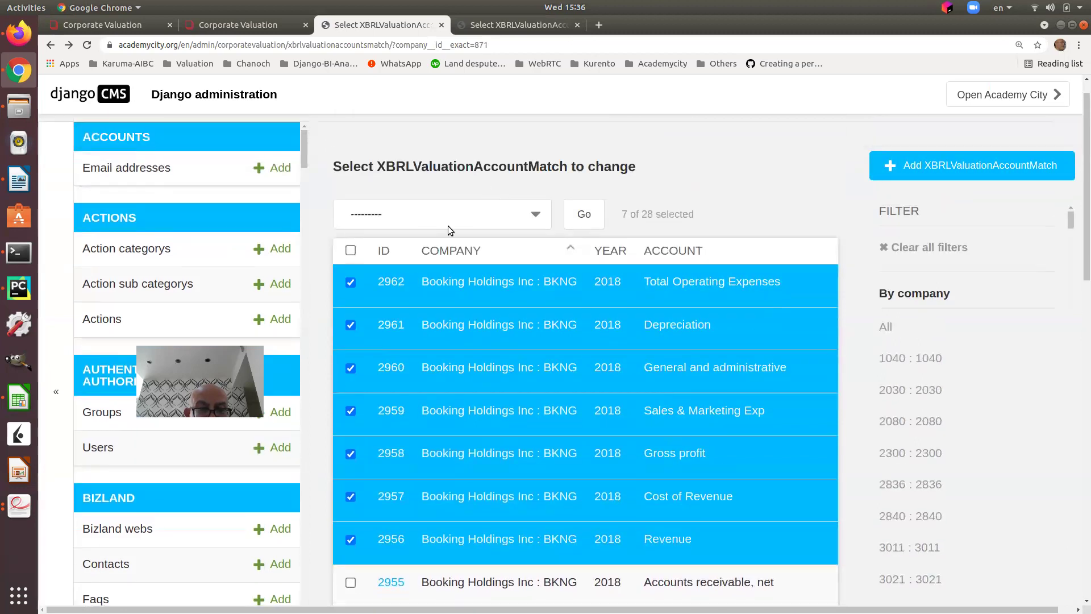
pyautogui.click(438, 216)
pyautogui.click(454, 249)
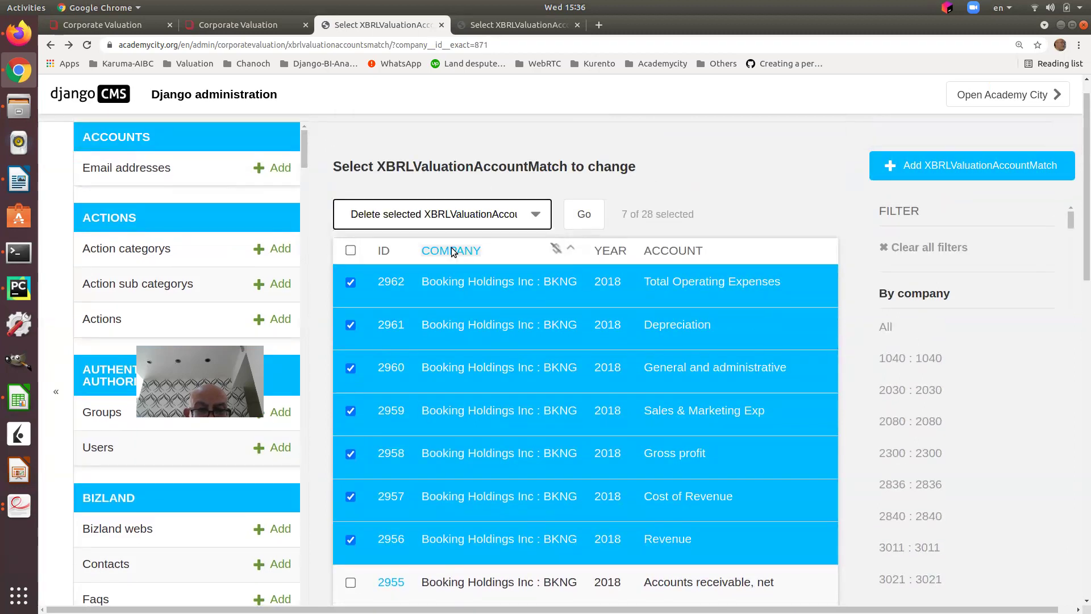
pyautogui.click(584, 215)
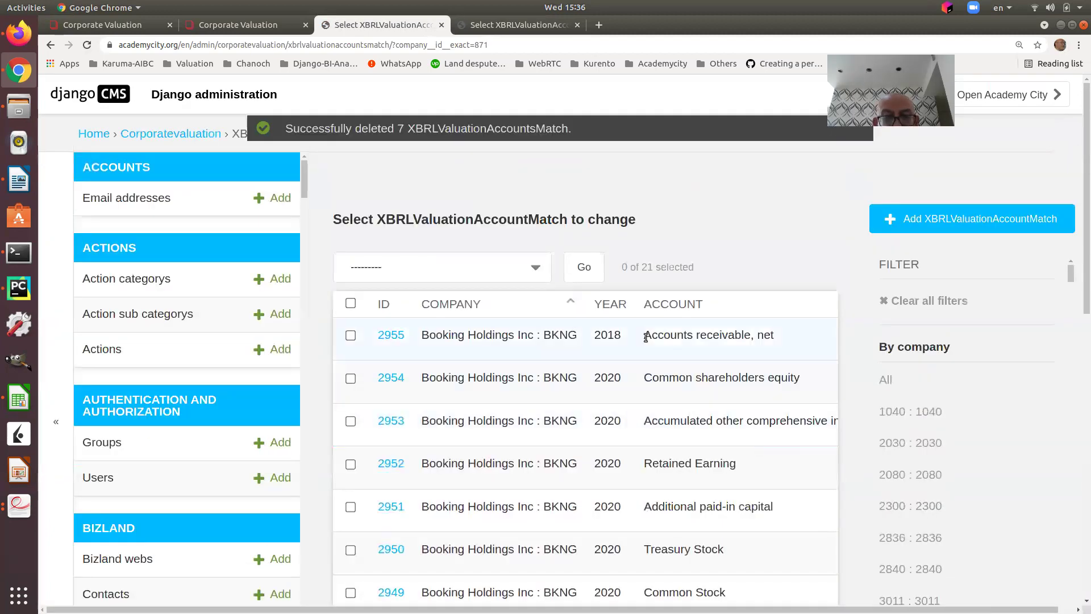
# Return to the Corporate Valuation page, reload it, and turn on Update Data For Companies in the Admin section
pyautogui.click(533, 27)
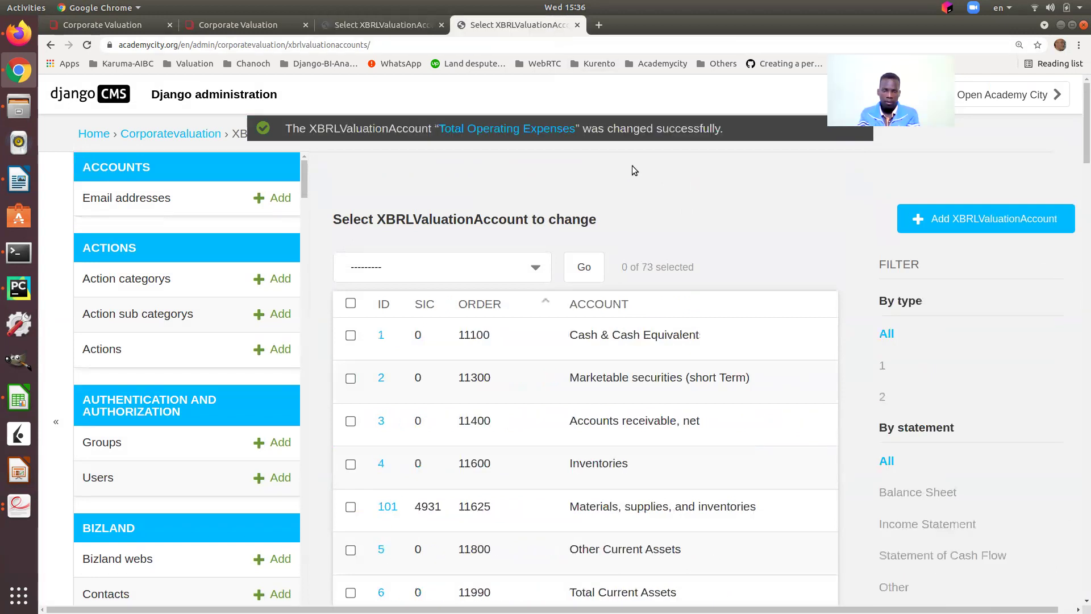
pyautogui.click(243, 27)
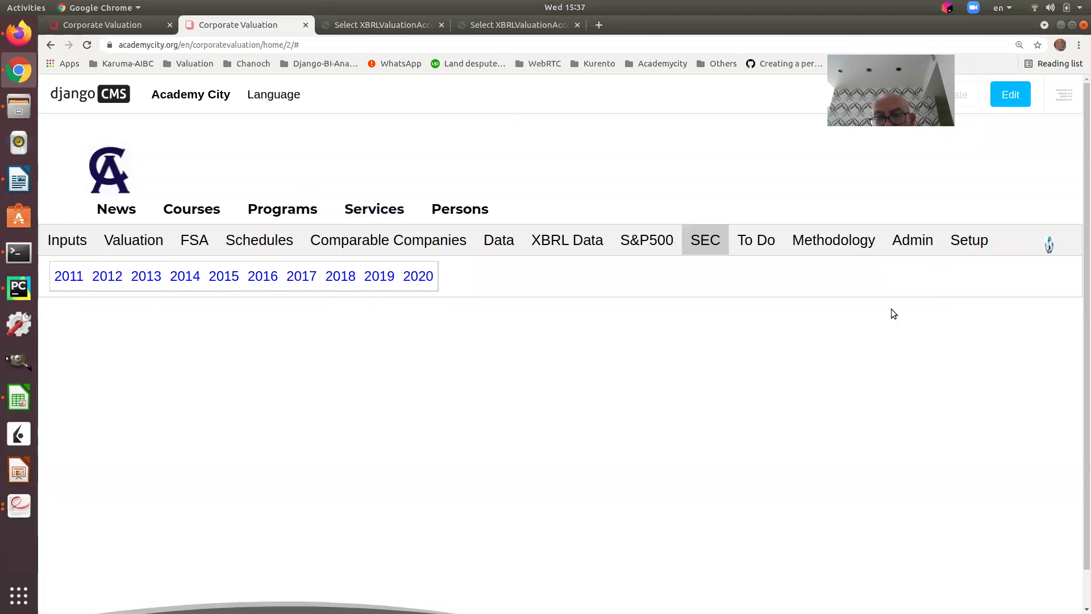
pyautogui.click(88, 45)
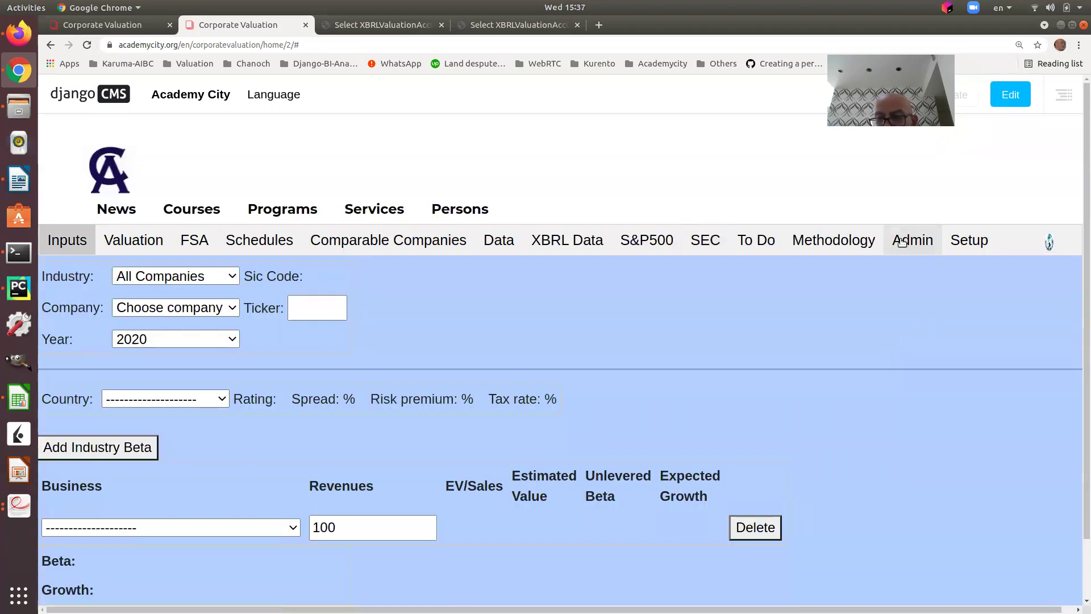
pyautogui.click(902, 241)
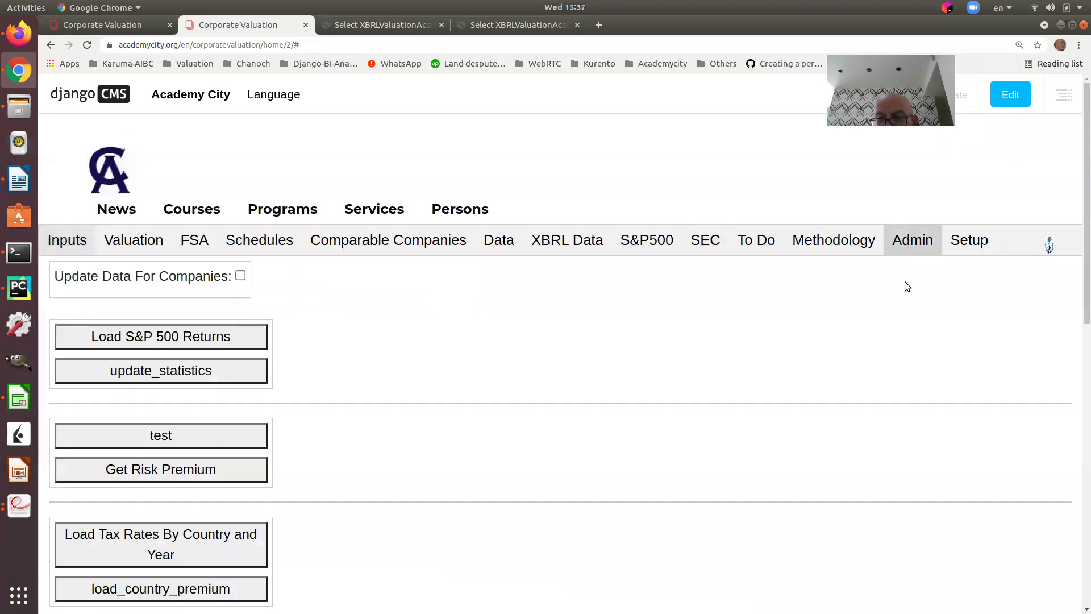
pyautogui.click(240, 275)
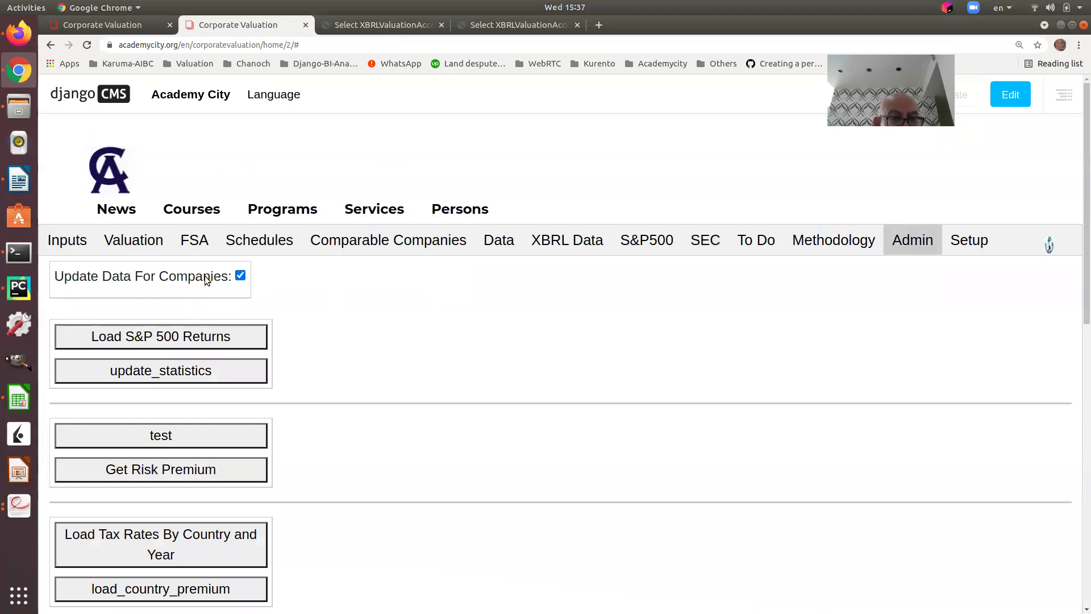
# Load Booking Holdings Inc's refreshed ratios from the S&P500 list, and return to that list
pyautogui.click(657, 238)
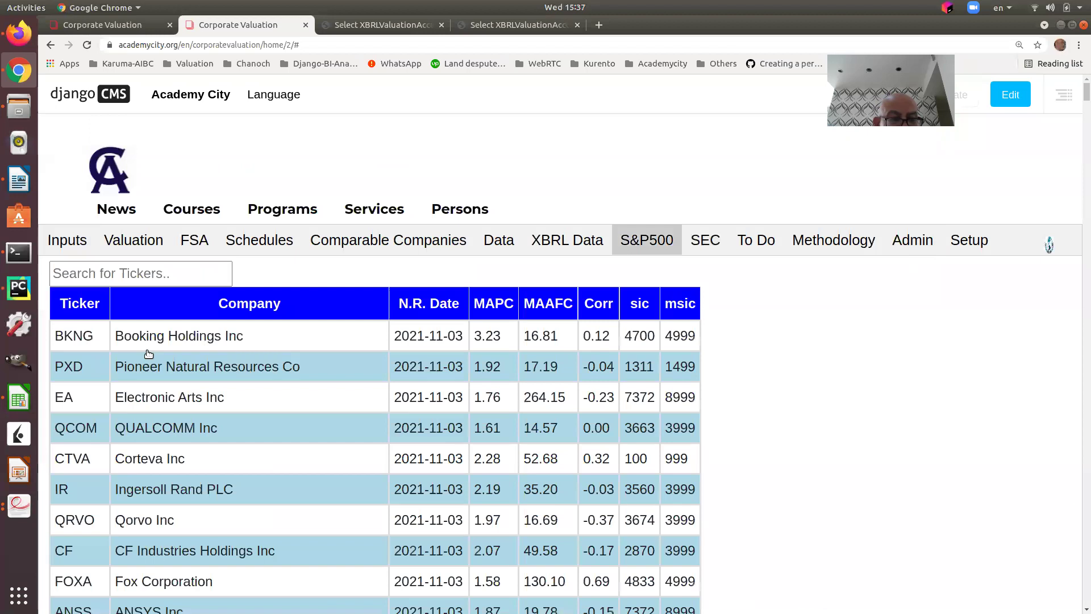
pyautogui.click(186, 341)
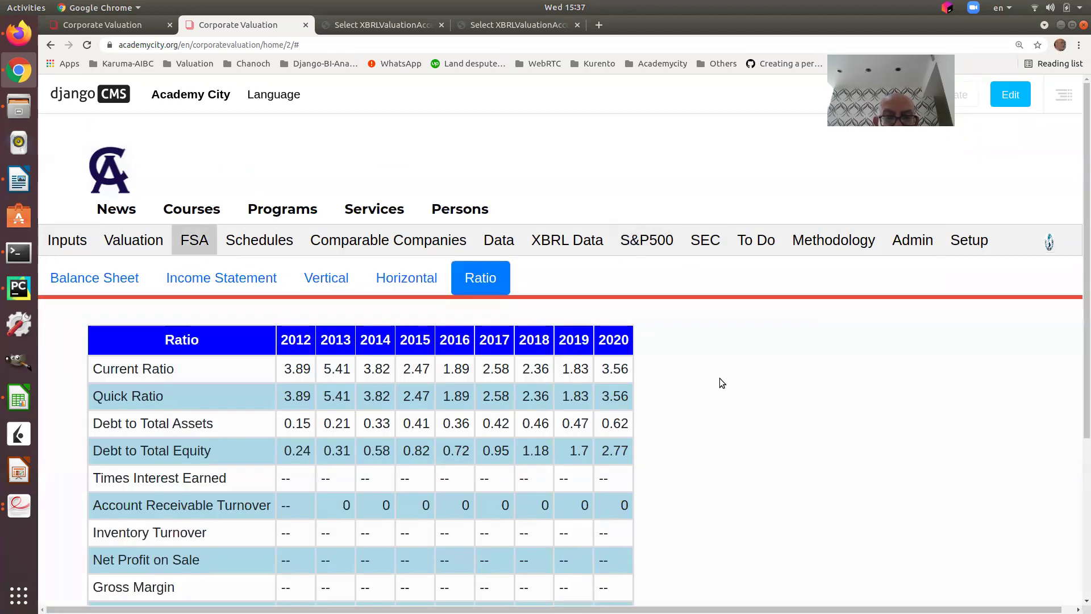
pyautogui.click(653, 242)
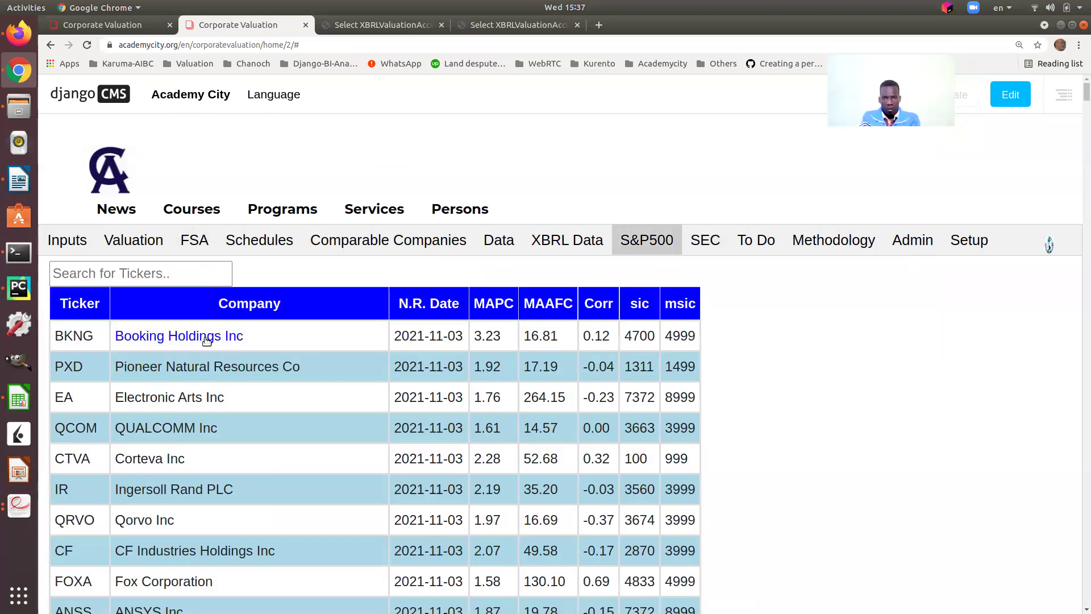
# Open Booking Holdings' 2020 Consolidated Statements of Operations from its SEC financial statements
pyautogui.click(704, 243)
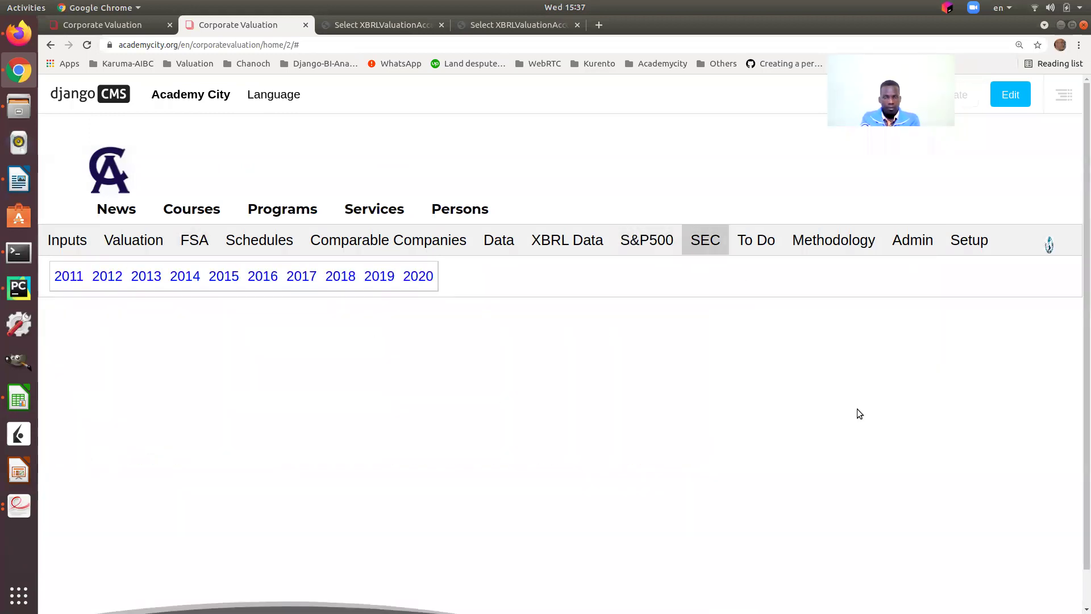
pyautogui.click(419, 276)
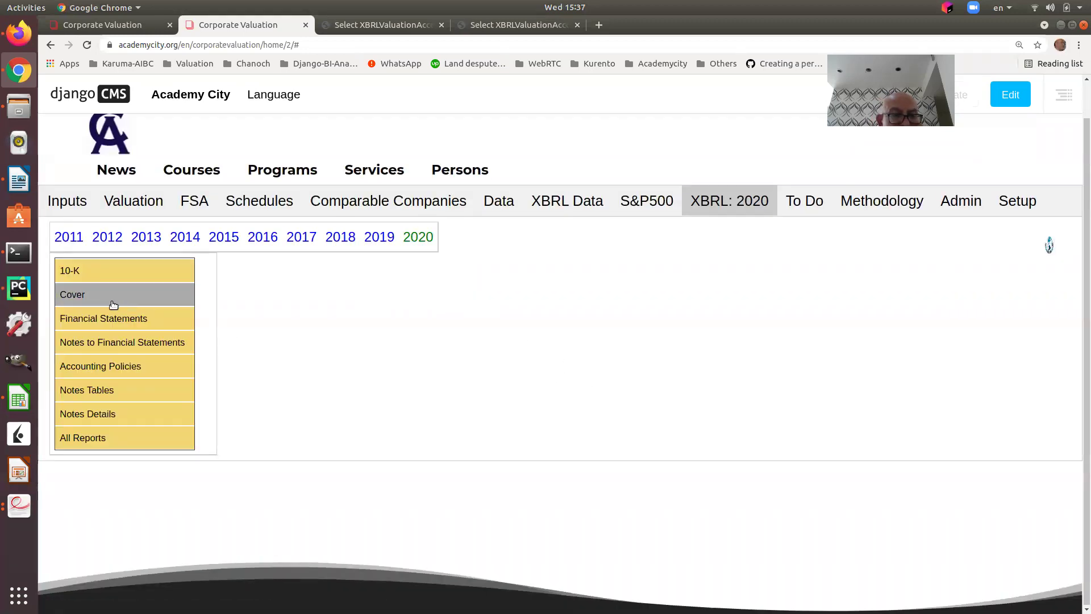
pyautogui.click(106, 321)
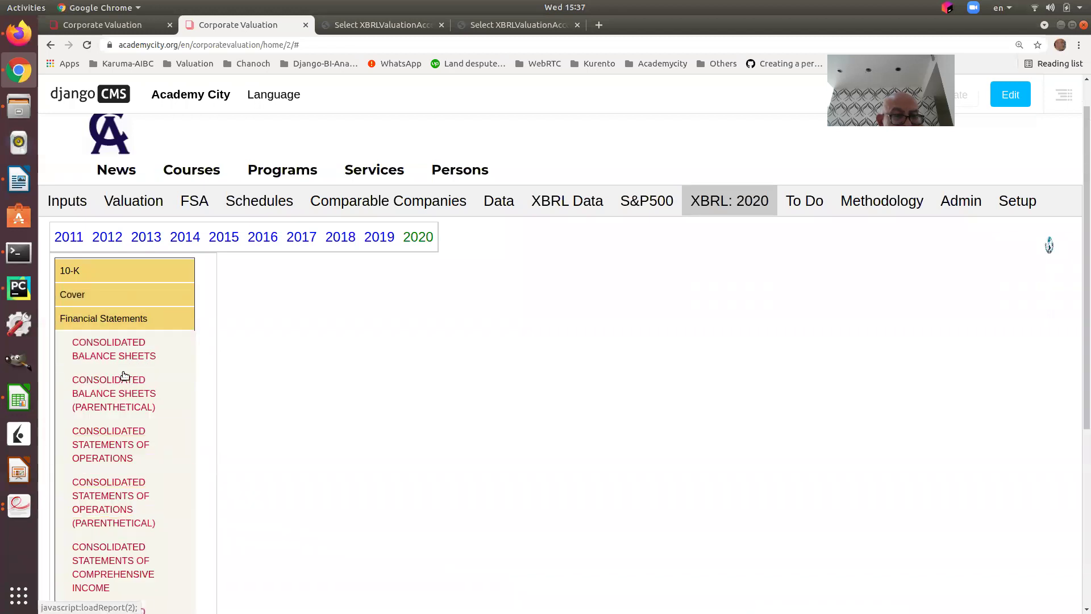
pyautogui.click(126, 445)
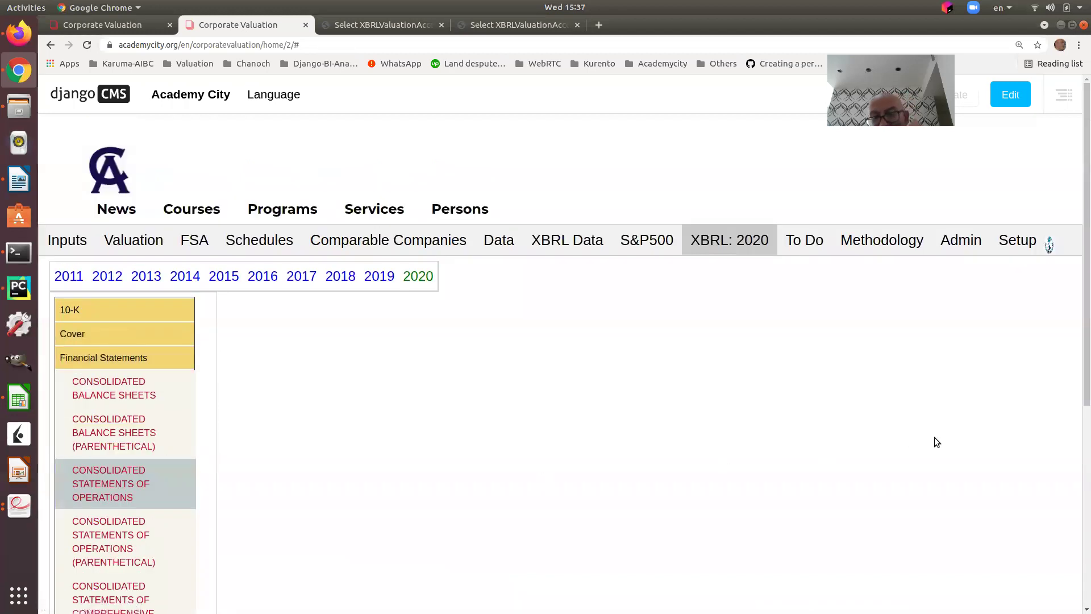
# Match the first Total revenues line to Revenue and Marketing expenses to Sales & Marketing Exp
pyautogui.click(710, 351)
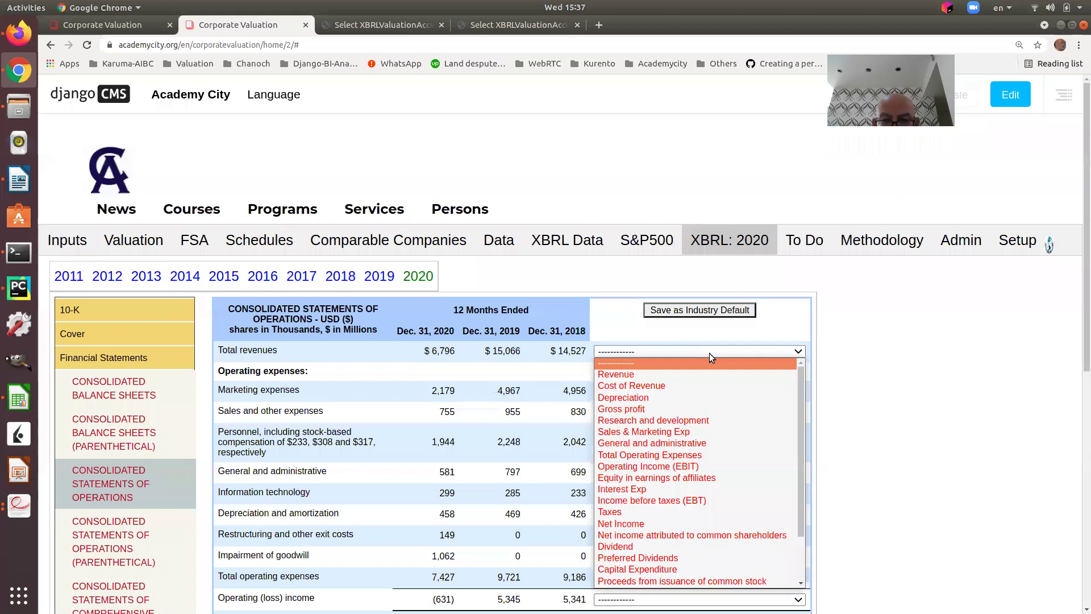
pyautogui.click(706, 374)
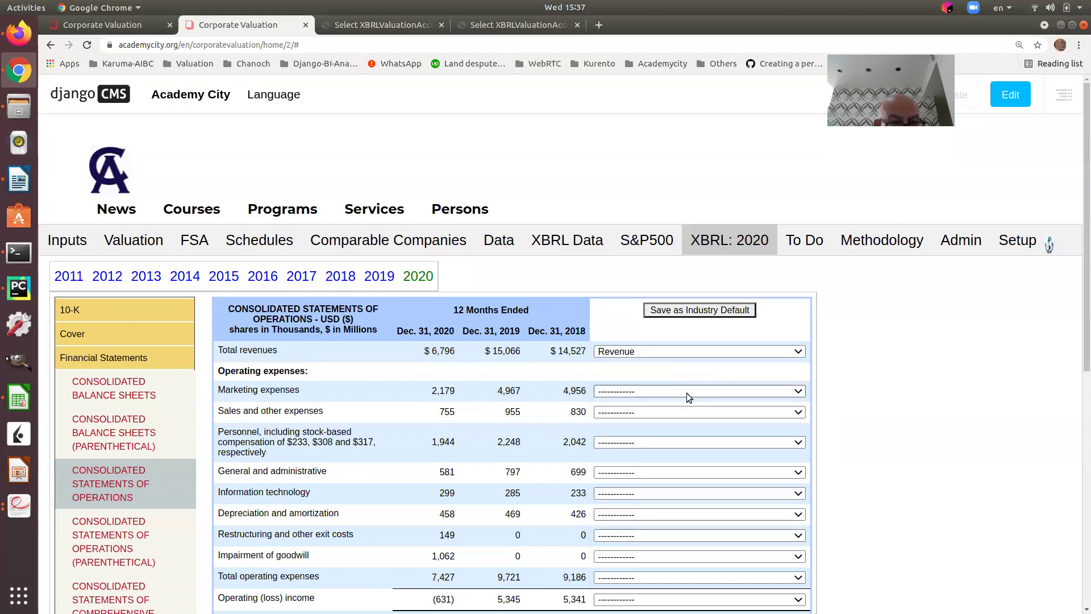
pyautogui.scroll(-1, 684, 401)
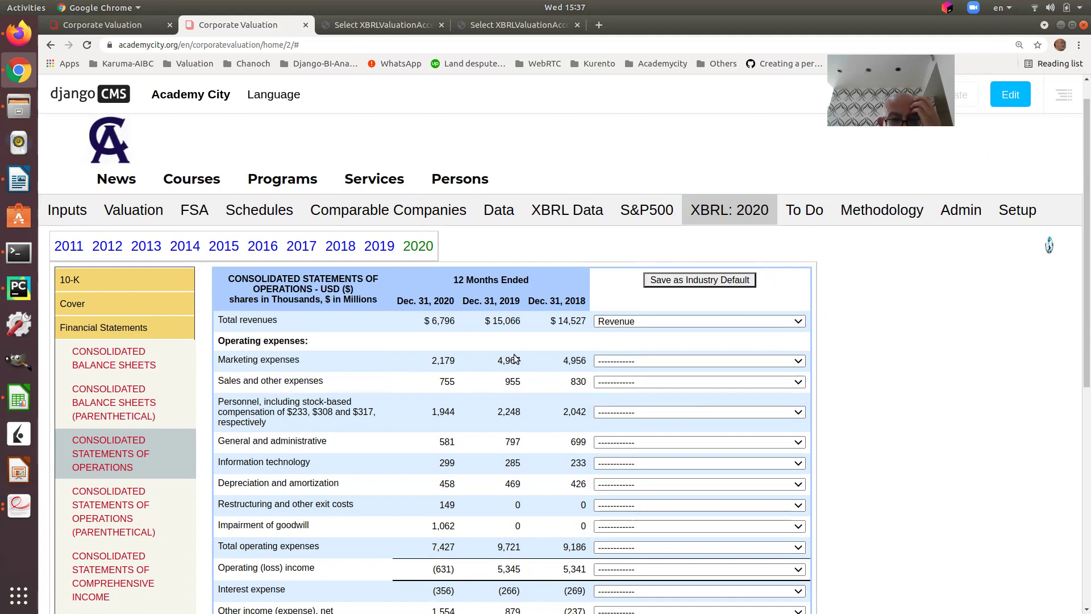
pyautogui.click(639, 363)
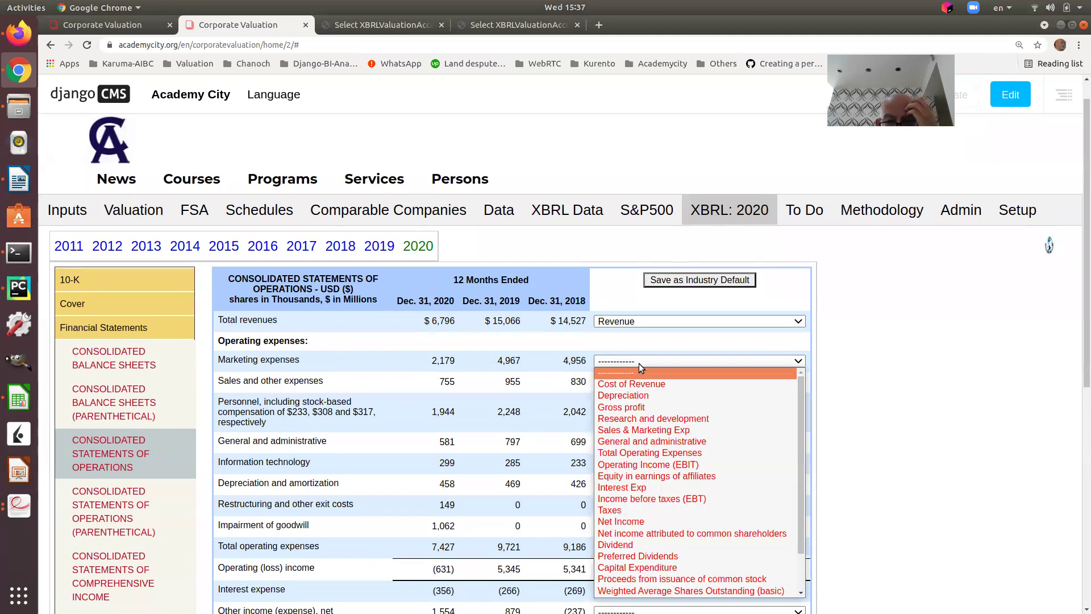
pyautogui.click(667, 430)
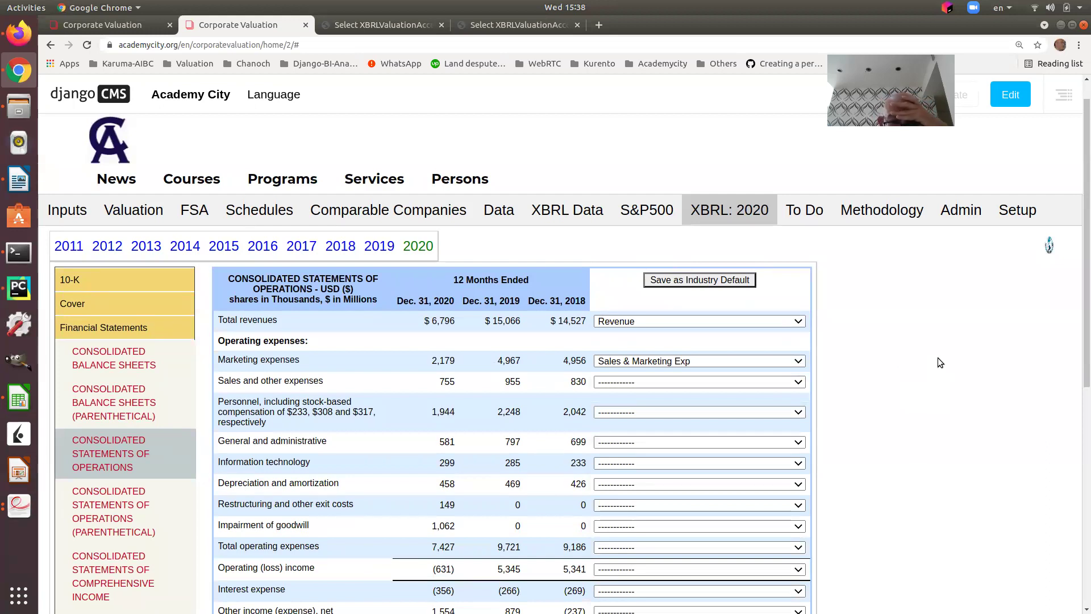
# Match the General and administrative line to General and administrative, and Depreciation and amortization to Depreciation
pyautogui.scroll(-1, 933, 339)
pyautogui.scroll(-1, 685, 339)
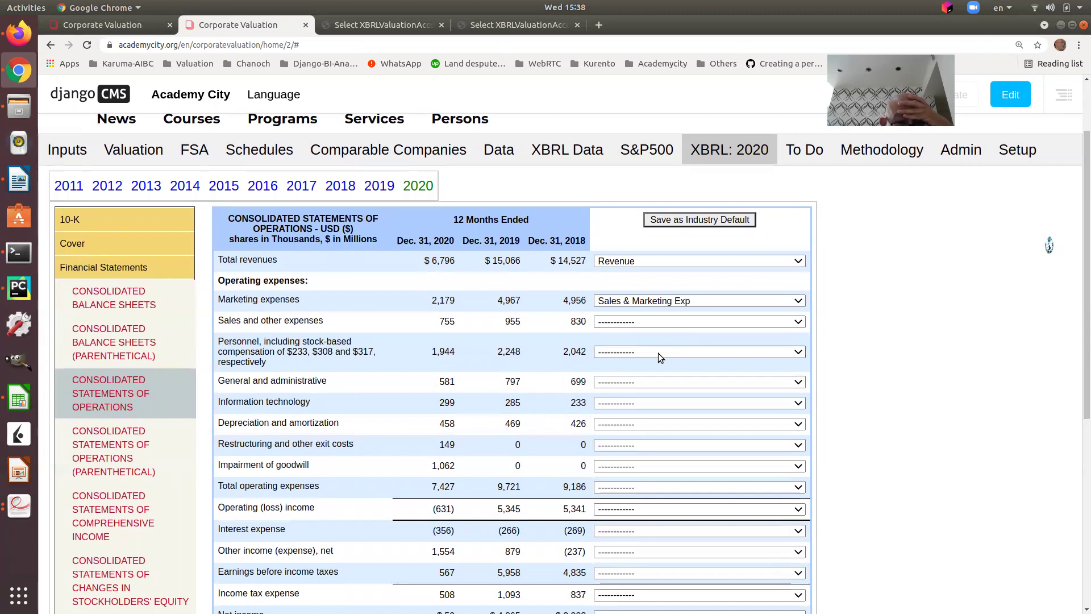
pyautogui.click(625, 383)
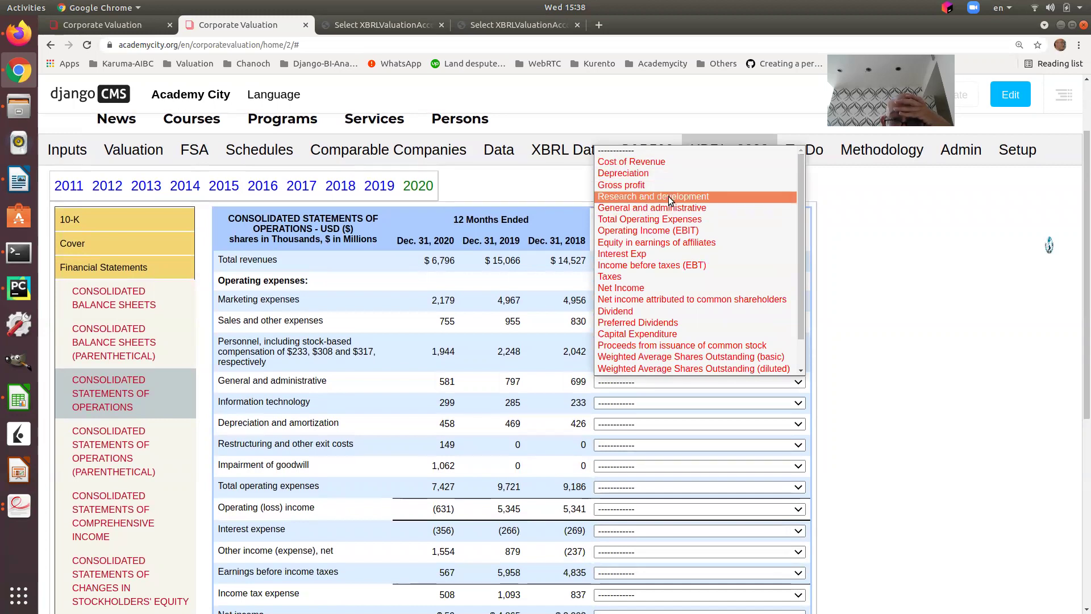
pyautogui.click(667, 208)
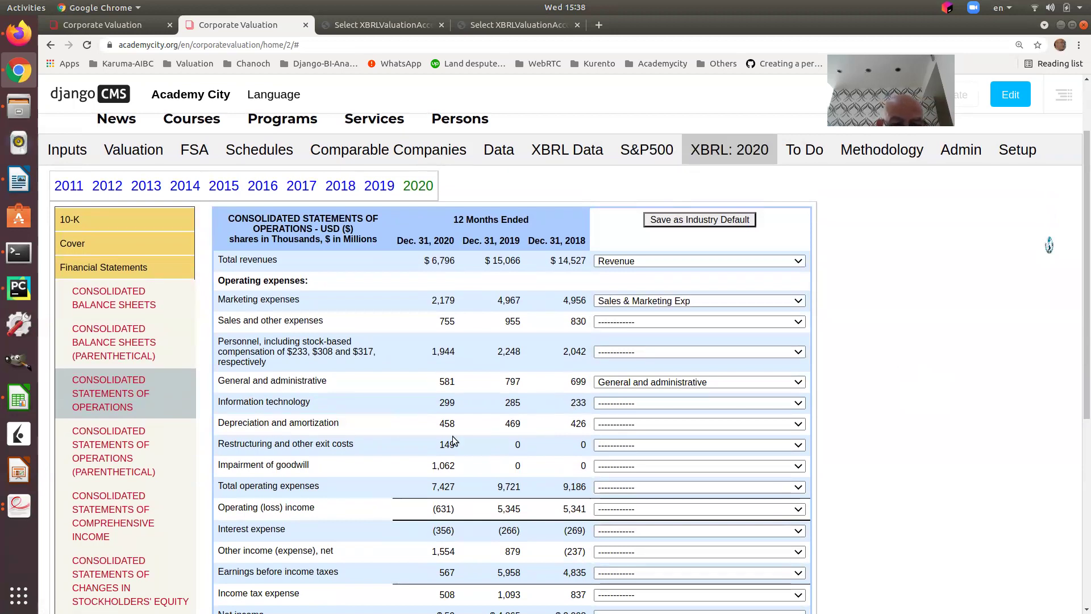
pyautogui.click(631, 424)
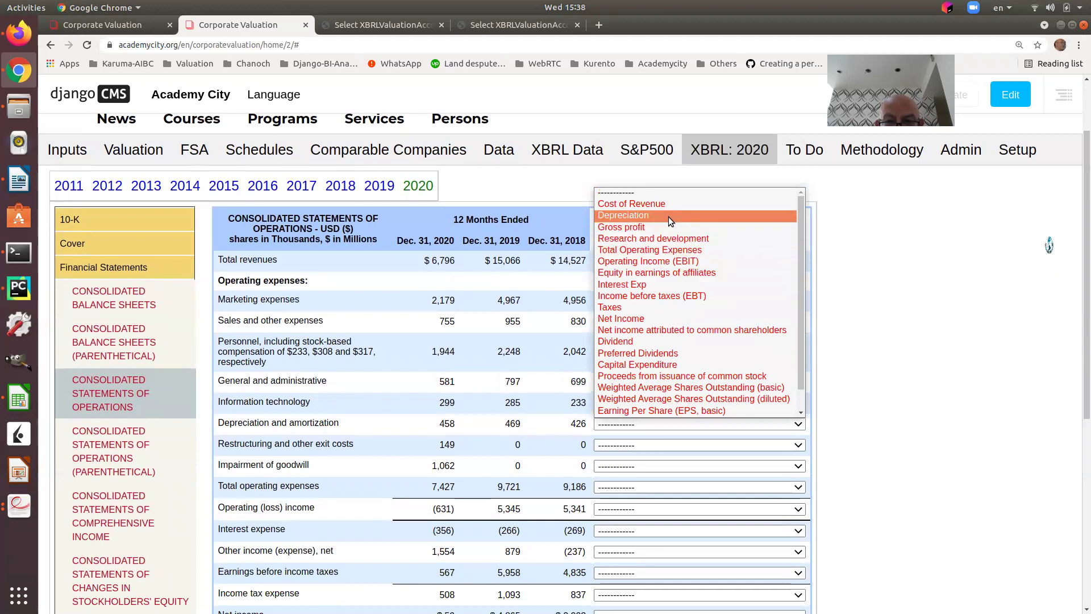
pyautogui.click(668, 217)
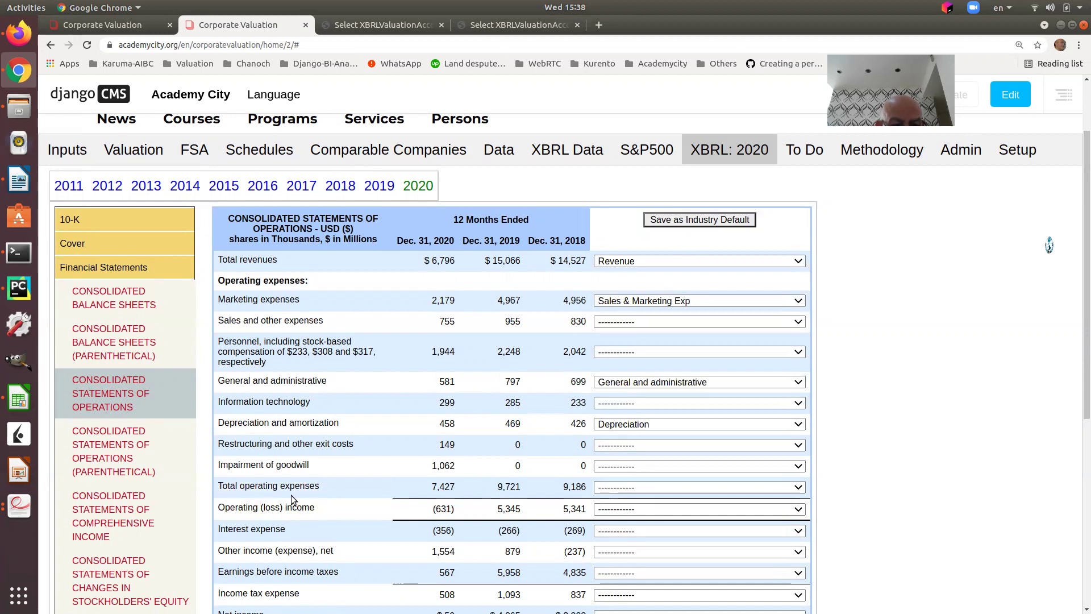
# Match Total operating expenses to Total Operating Expenses and Operating (loss) income to Operating Income (EBIT)
pyautogui.click(709, 488)
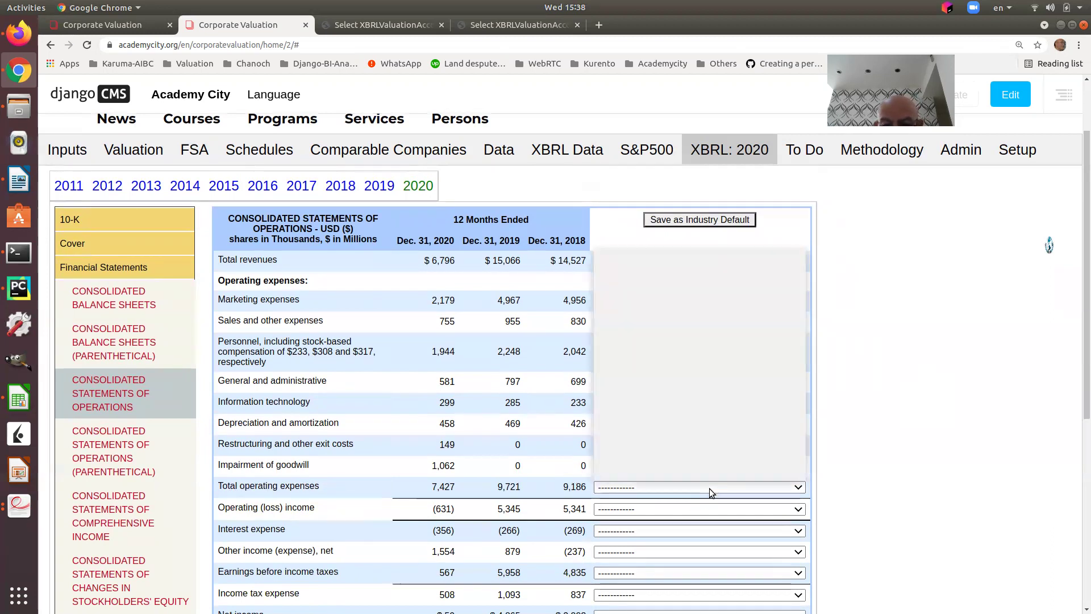
pyautogui.scroll(-1, 728, 428)
pyautogui.scroll(1, 722, 302)
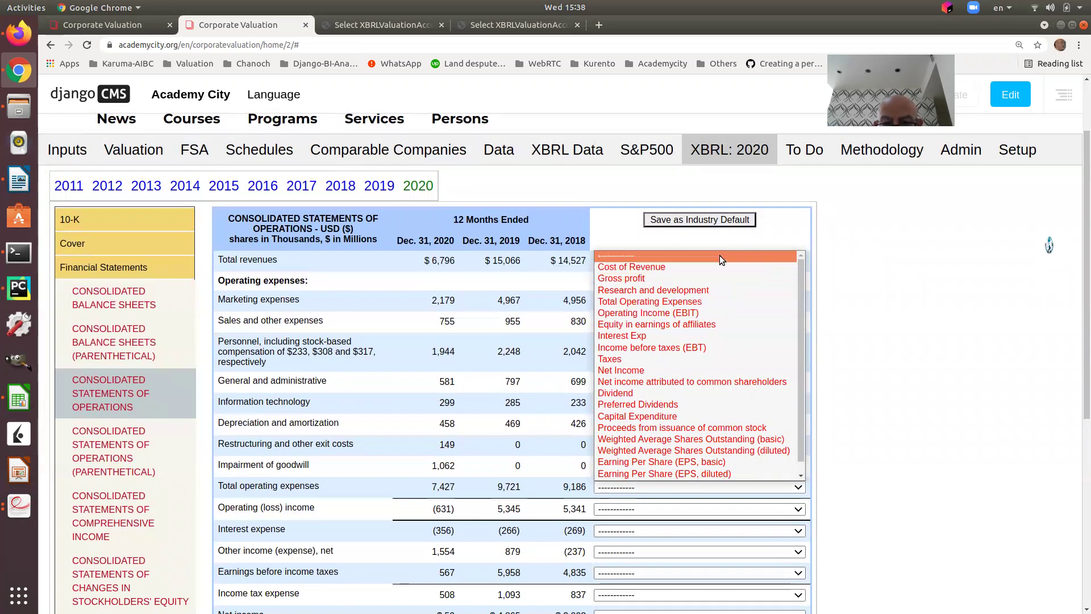
pyautogui.click(705, 301)
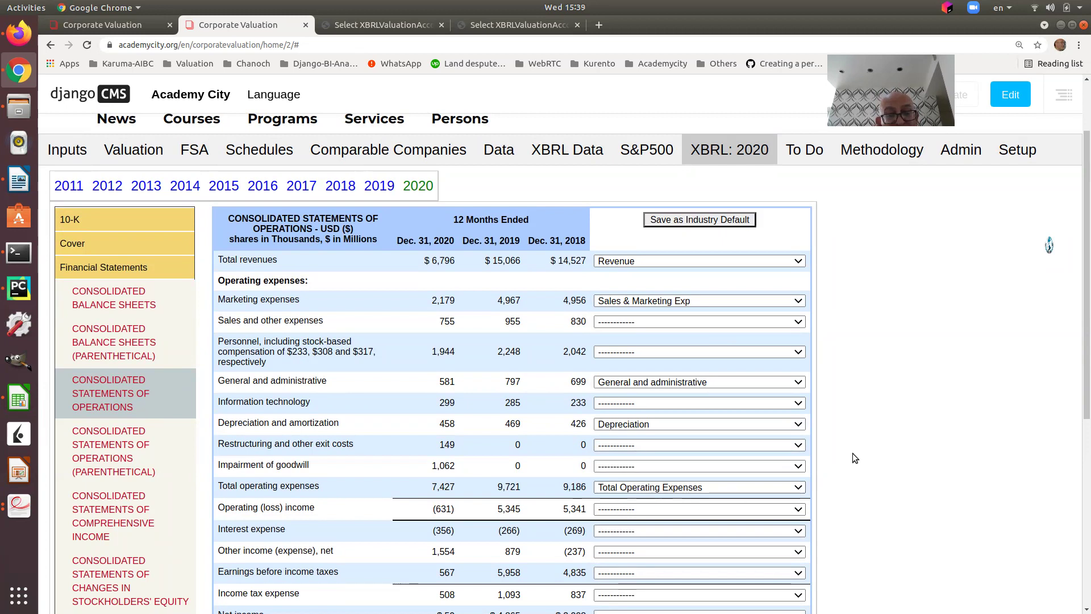
pyautogui.scroll(-4, 869, 454)
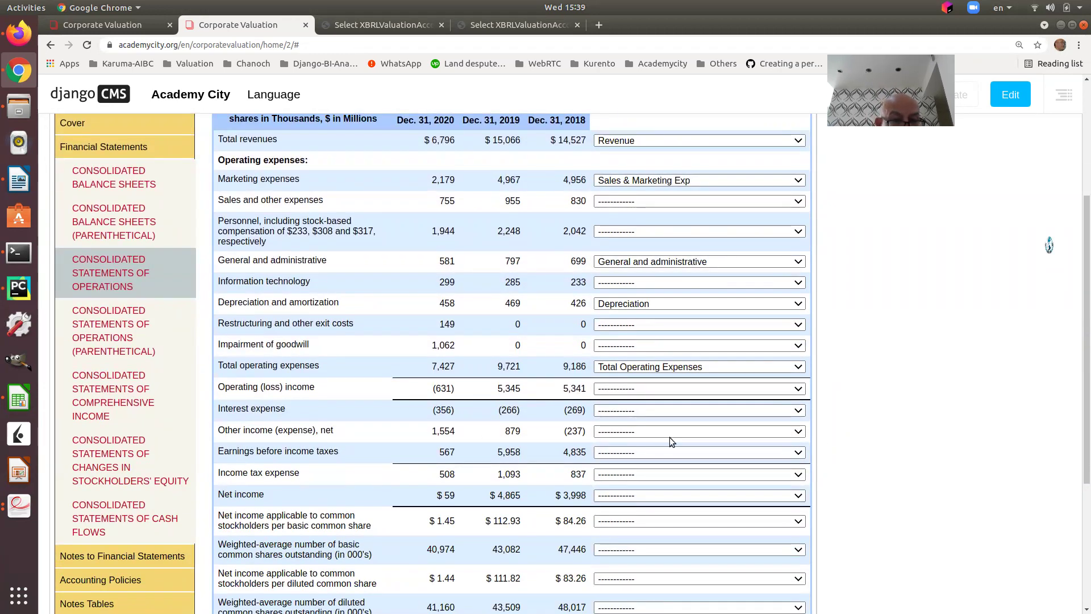
pyautogui.click(650, 388)
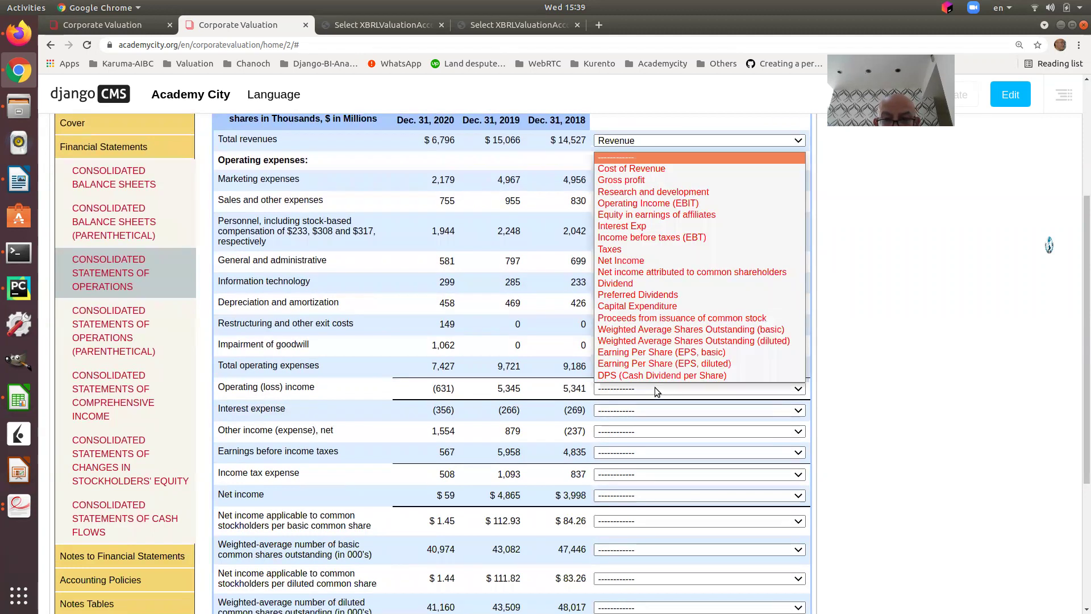
pyautogui.click(718, 204)
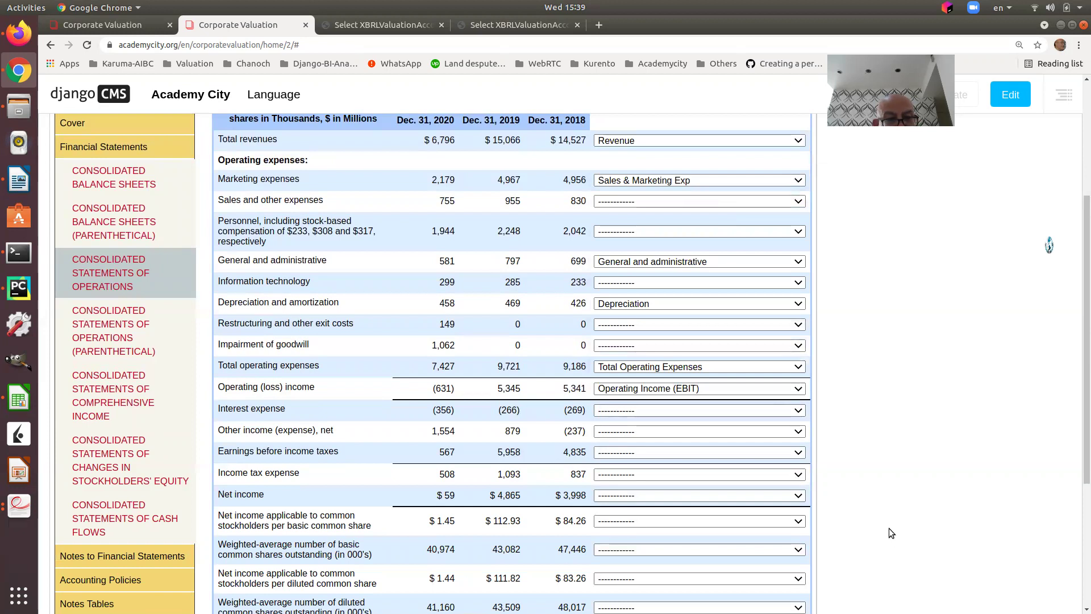
# Match Interest expense to Interest Exp and Earnings before income taxes to Income before taxes (EBT)
pyautogui.click(683, 410)
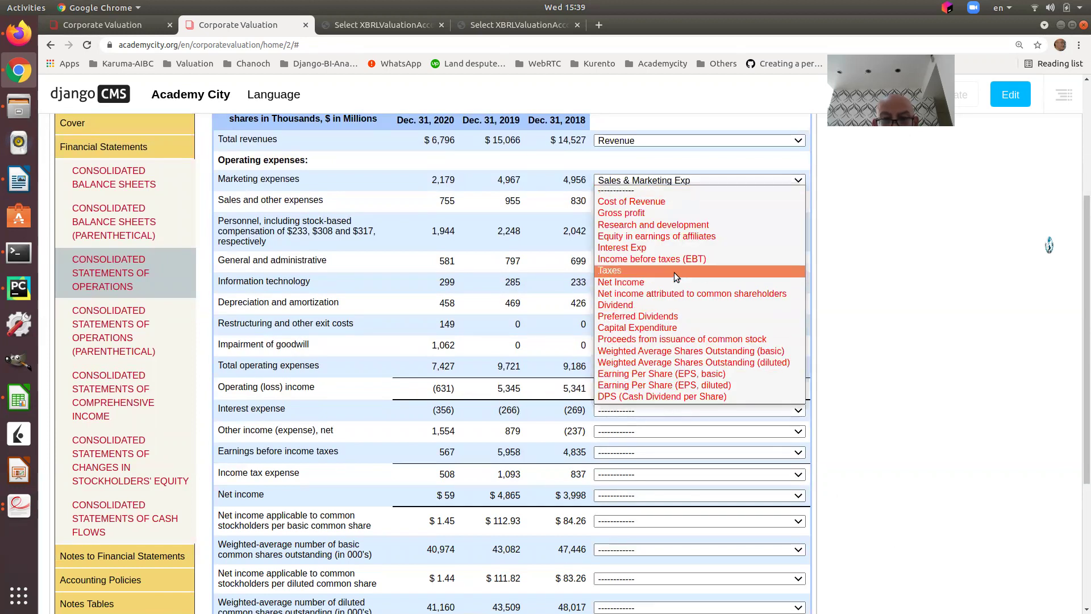
pyautogui.click(663, 247)
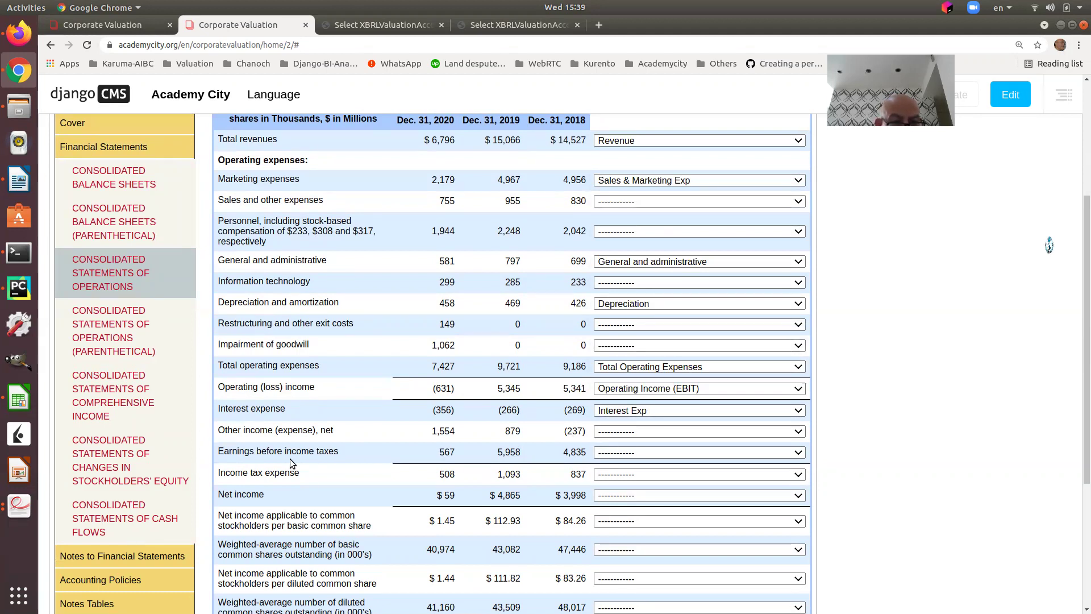
pyautogui.click(629, 450)
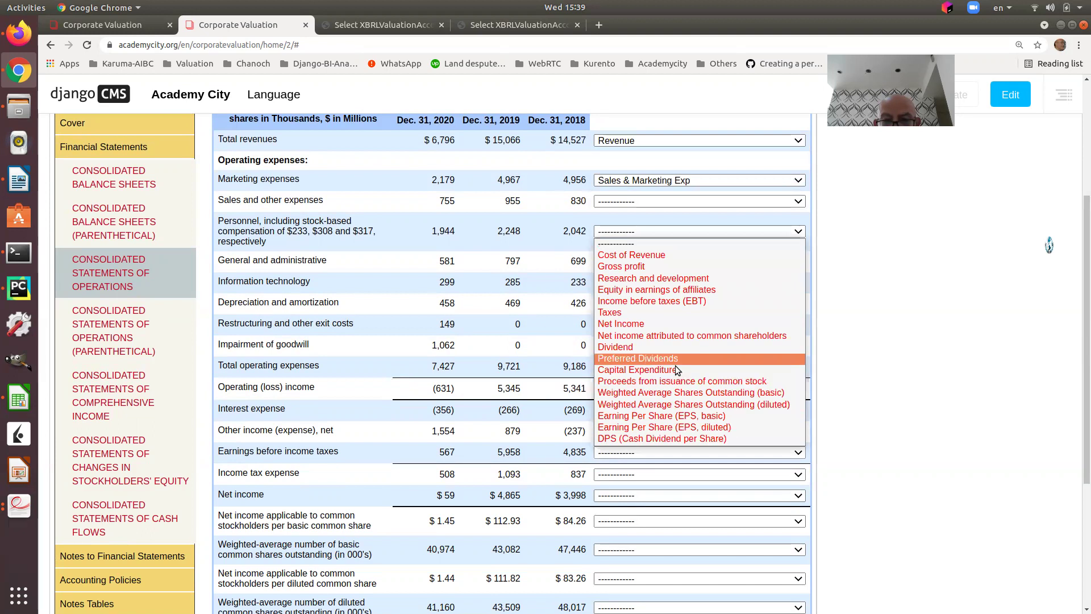
pyautogui.click(702, 301)
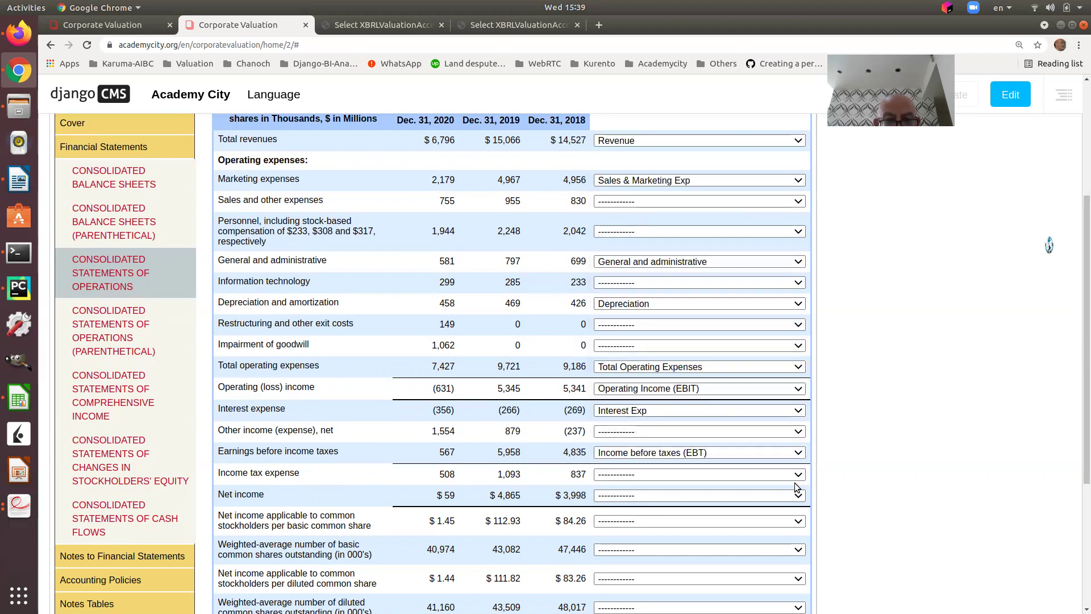
# Match Income tax expense to Taxes and the Net income line to Net Income
pyautogui.click(686, 471)
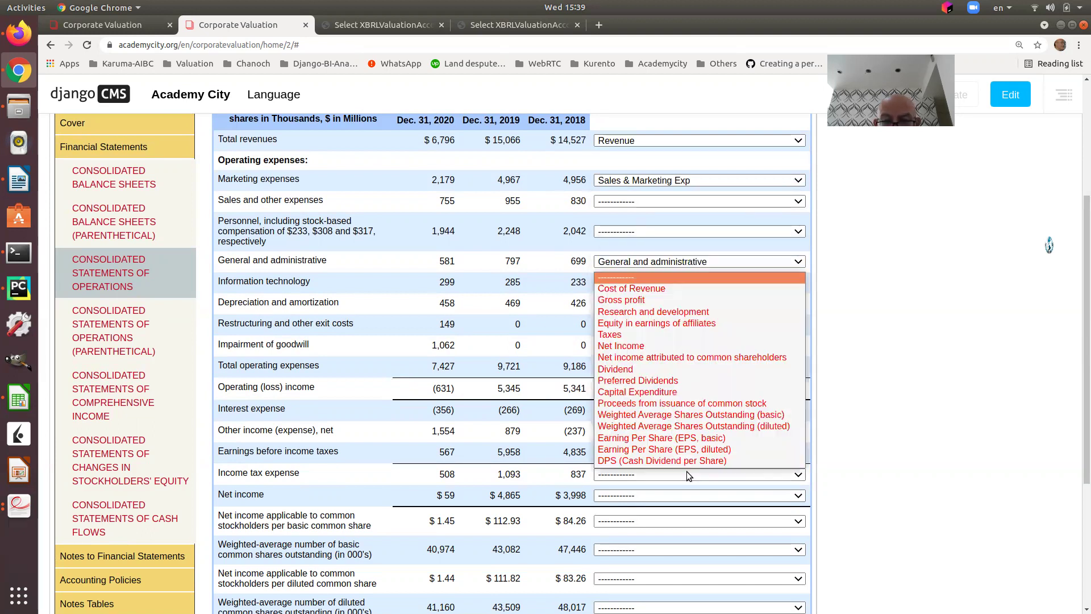
pyautogui.click(661, 335)
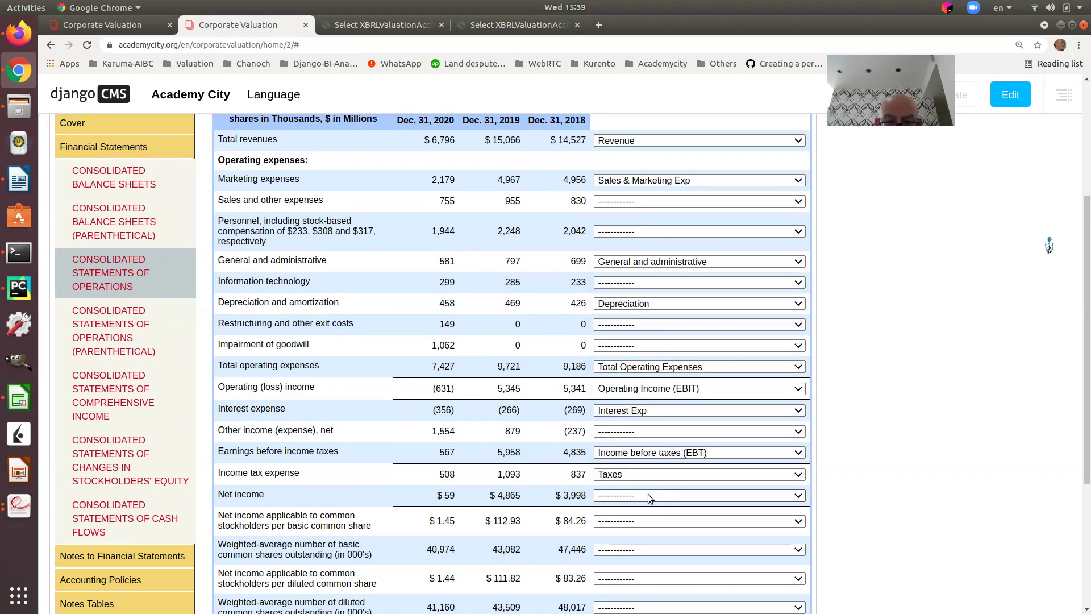
pyautogui.click(648, 494)
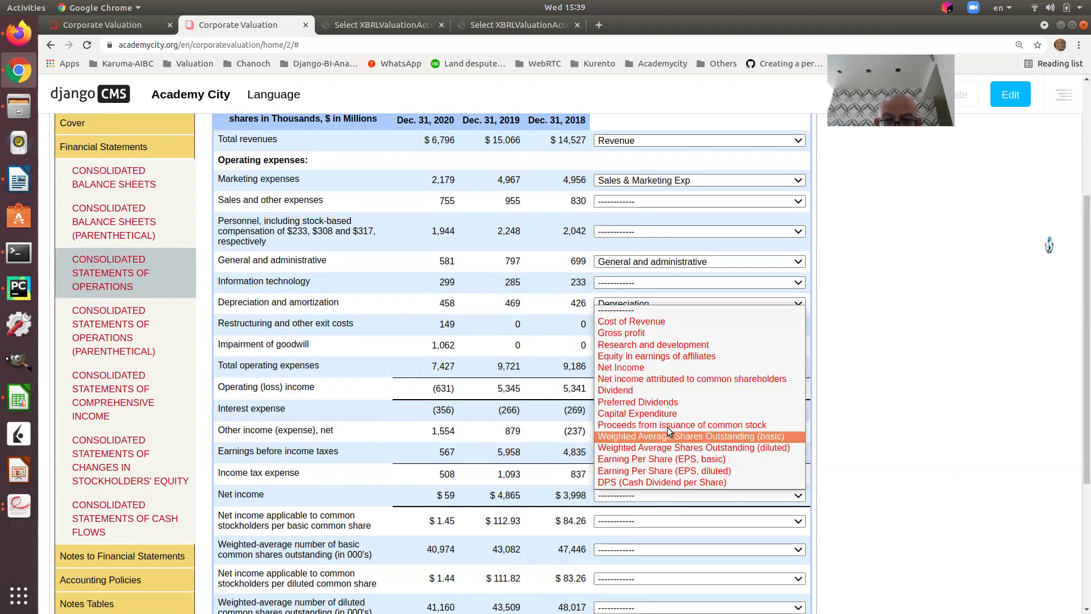
pyautogui.click(672, 368)
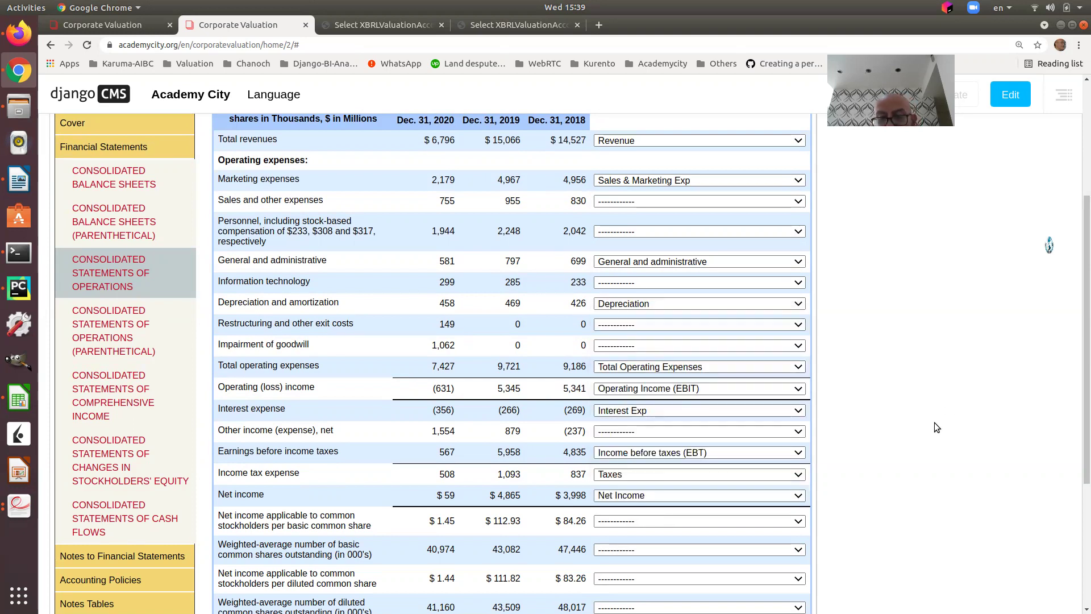
pyautogui.scroll(-2, 936, 420)
pyautogui.scroll(2, 938, 420)
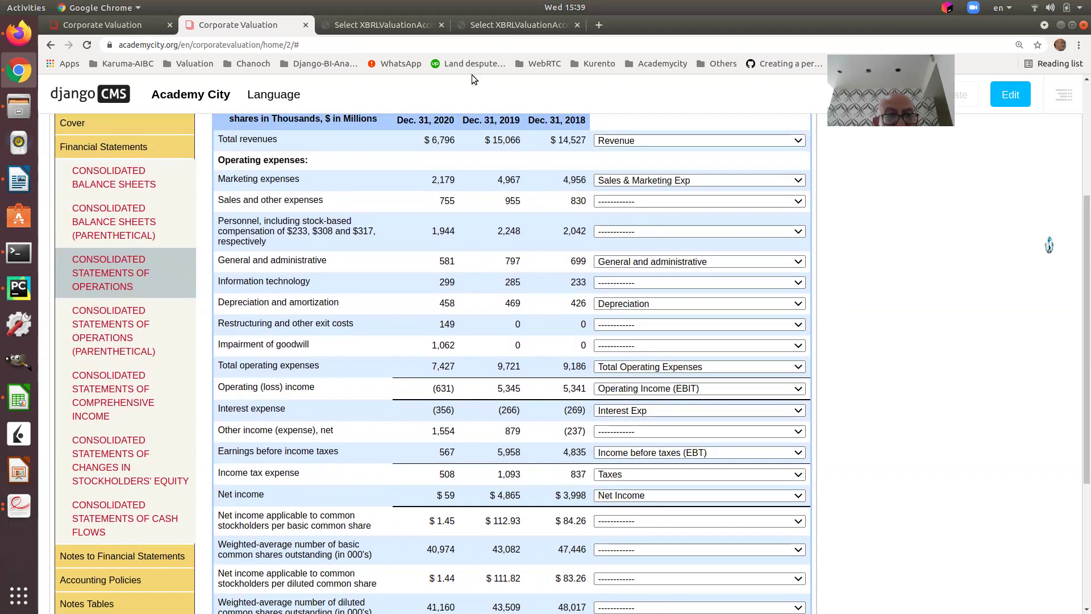
# Reload the admin list of XBRL valuation account matches, review Booking Holdings' entries, and return to the 2020 statement of operations
pyautogui.click(387, 23)
pyautogui.click(88, 45)
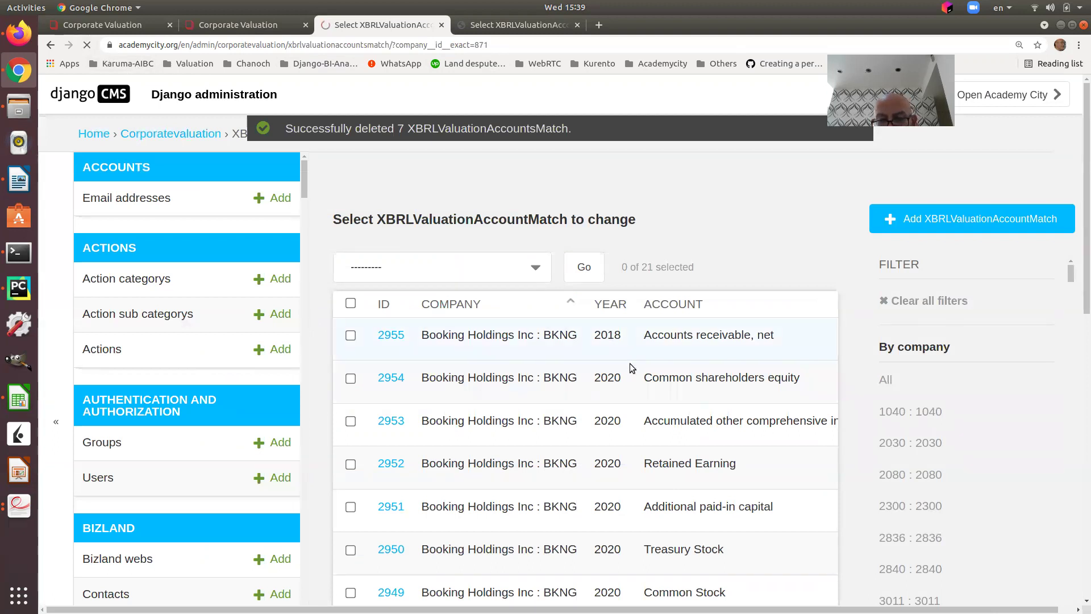
pyautogui.scroll(-5, 614, 352)
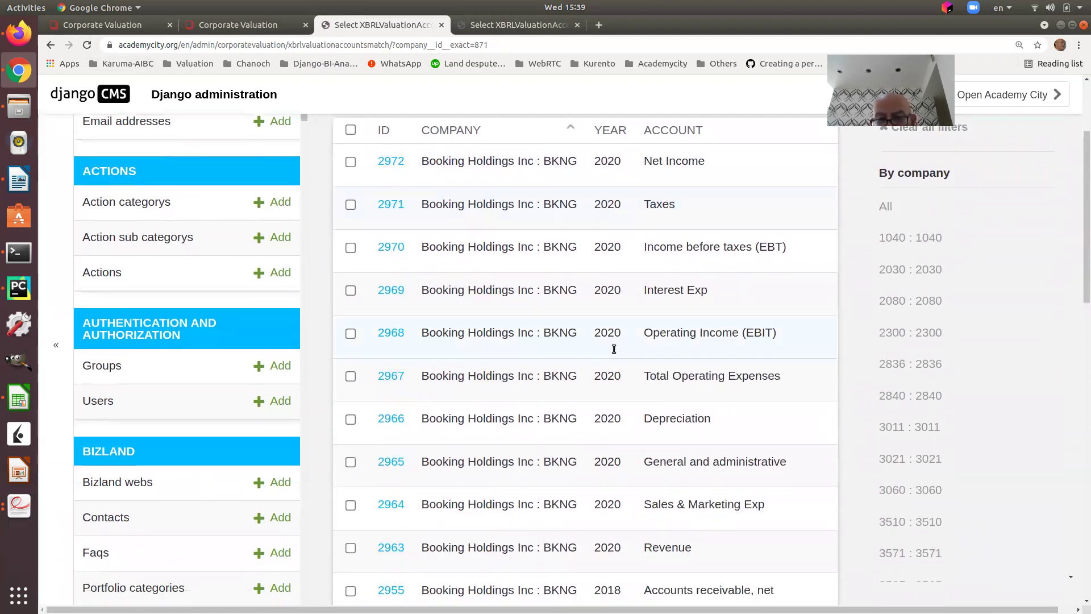
pyautogui.scroll(-15, 613, 349)
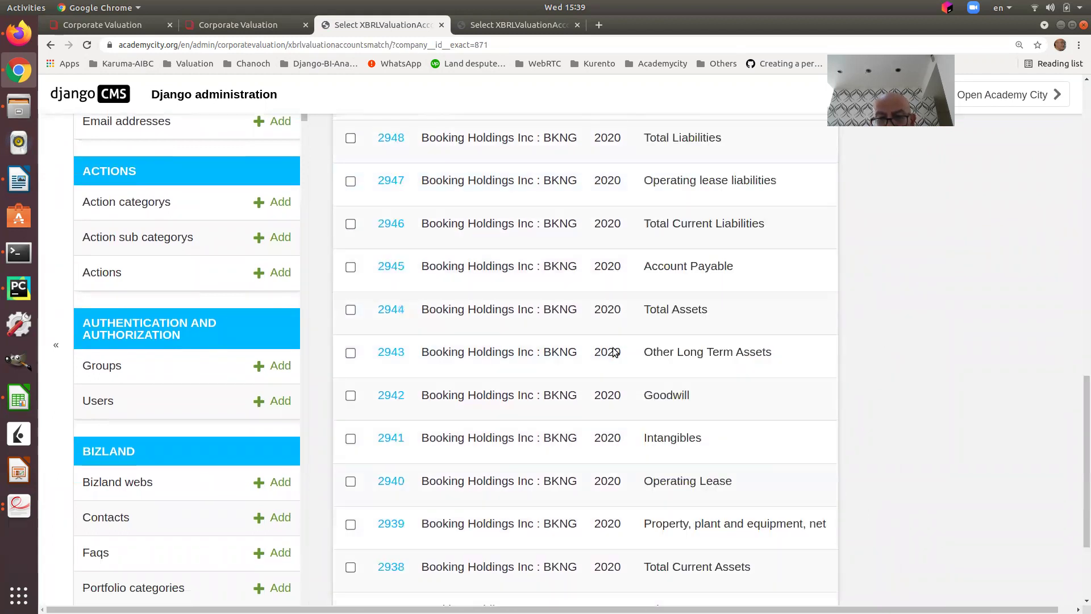
pyautogui.scroll(-3, 614, 351)
pyautogui.scroll(8, 613, 349)
pyautogui.scroll(12, 614, 347)
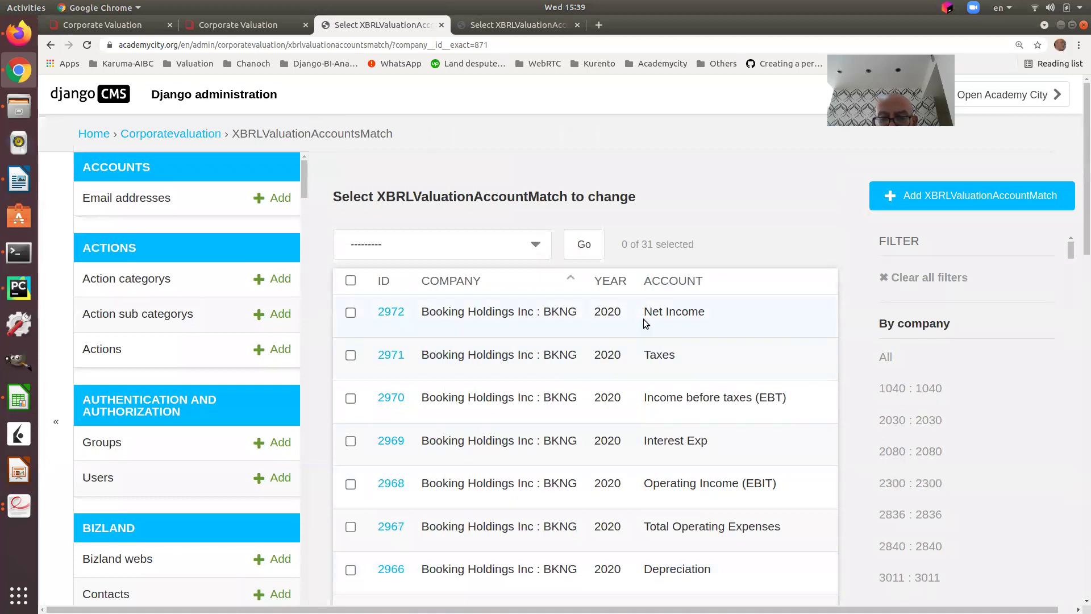
pyautogui.click(514, 25)
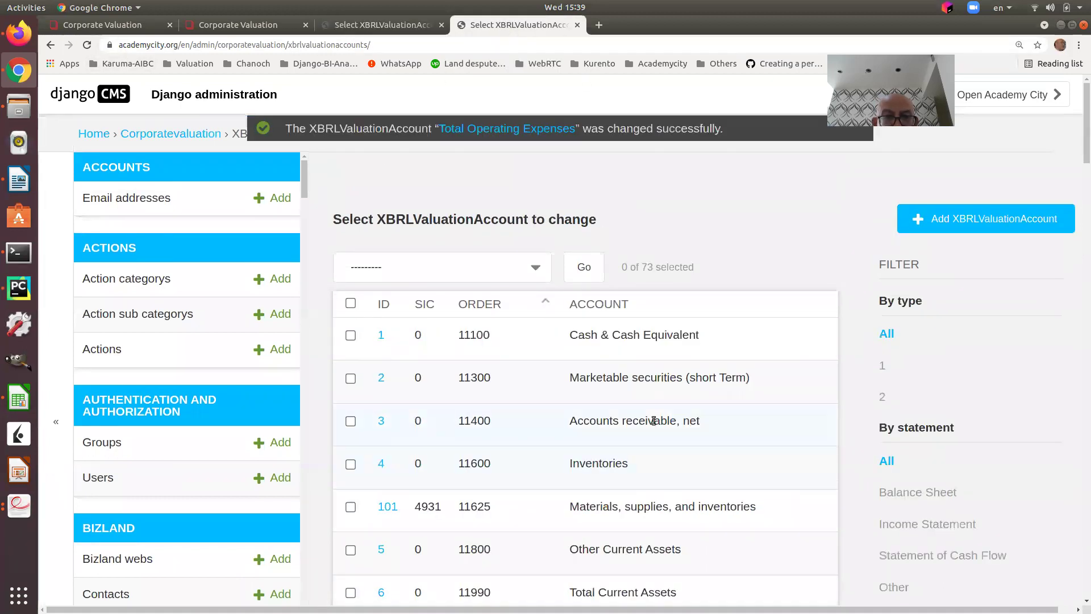
pyautogui.click(211, 25)
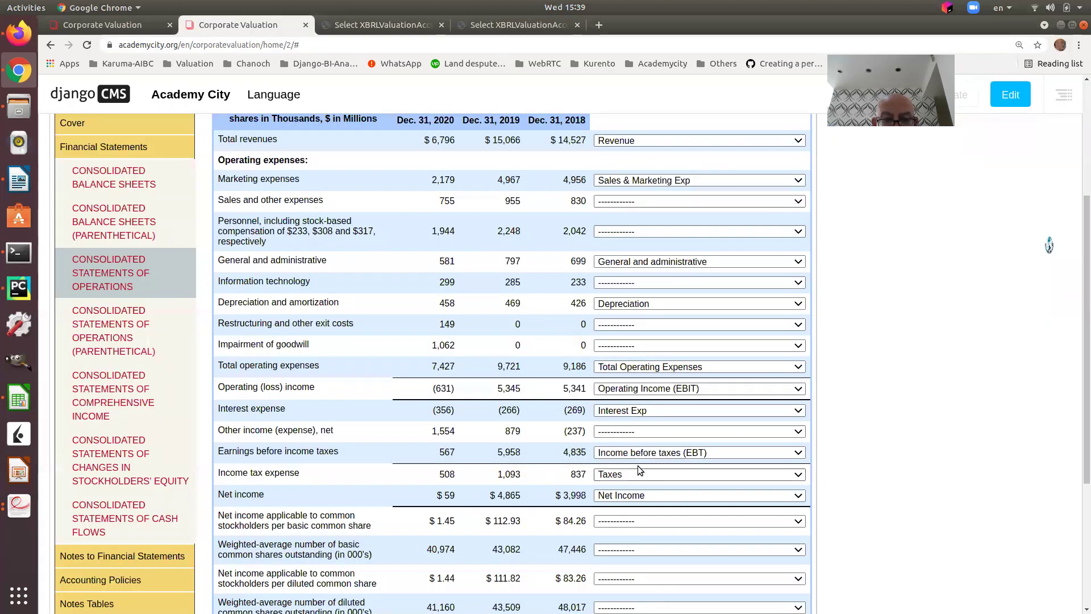
# Match Net income applicable to common stockholders per basic common share to Earning Per Share (EPS, basic)
pyautogui.scroll(-3, 640, 451)
pyautogui.scroll(-2, 640, 452)
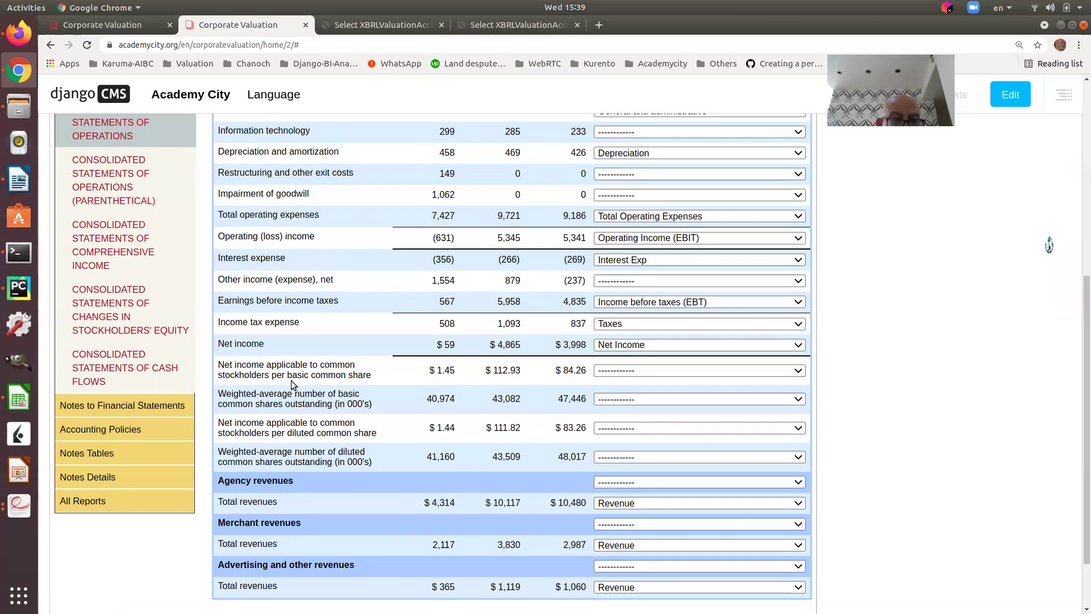
pyautogui.click(637, 371)
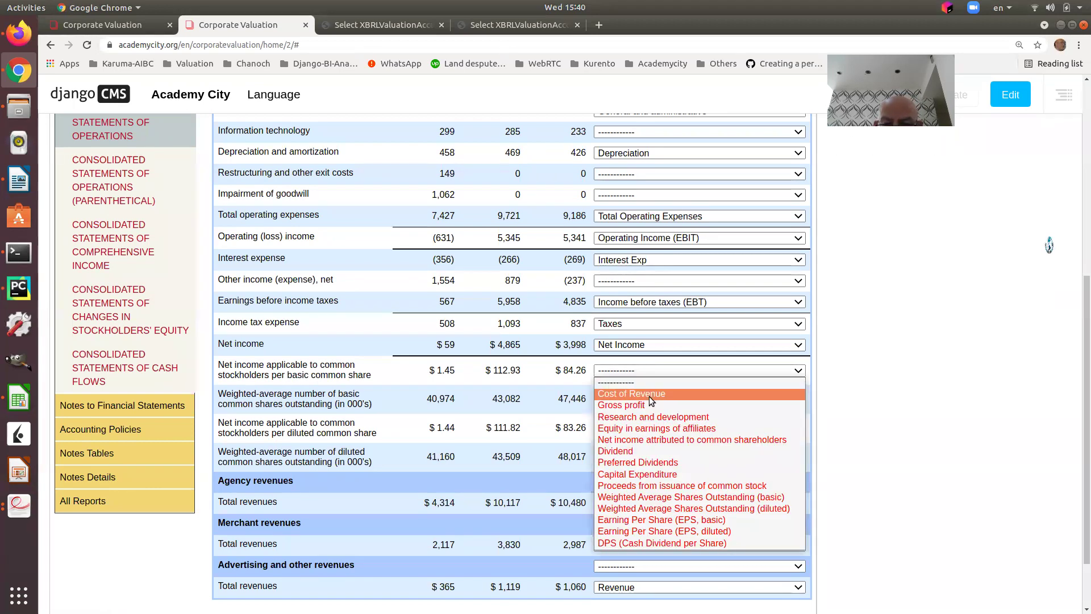
pyautogui.click(724, 520)
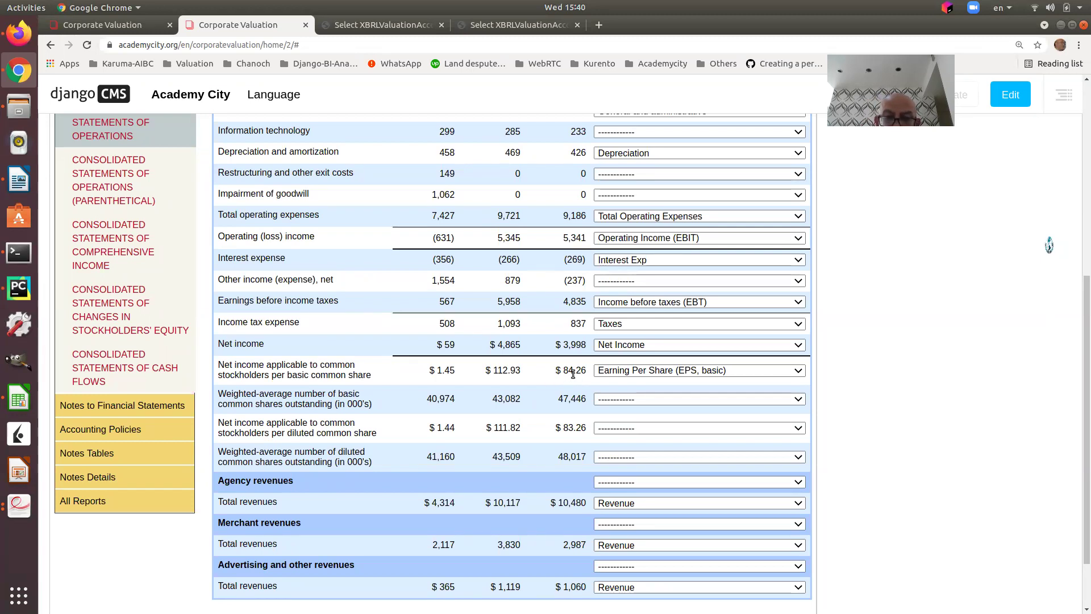
pyautogui.click(704, 400)
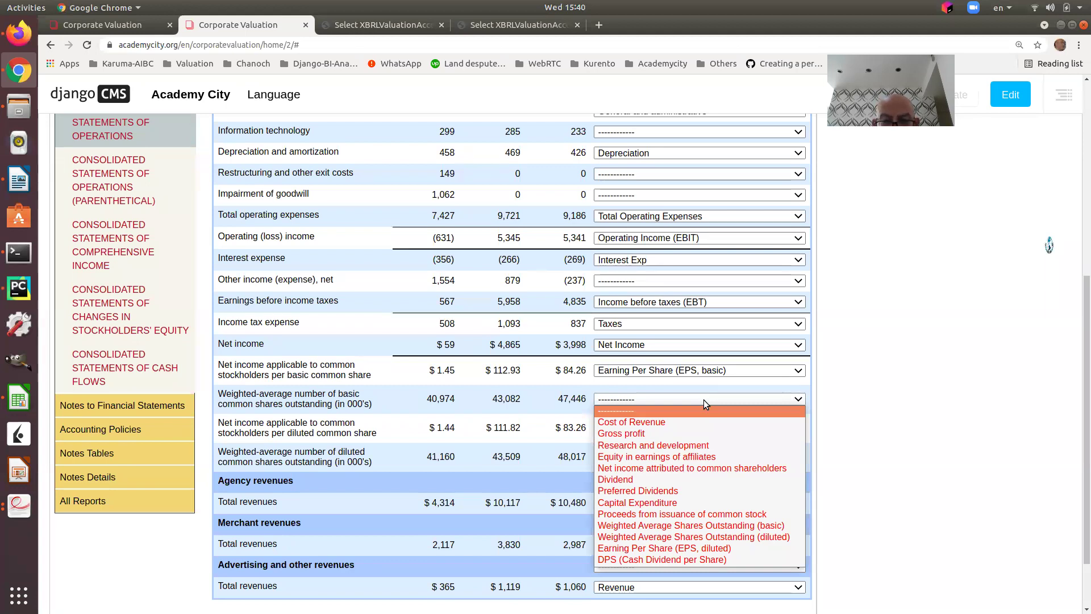
pyautogui.click(741, 546)
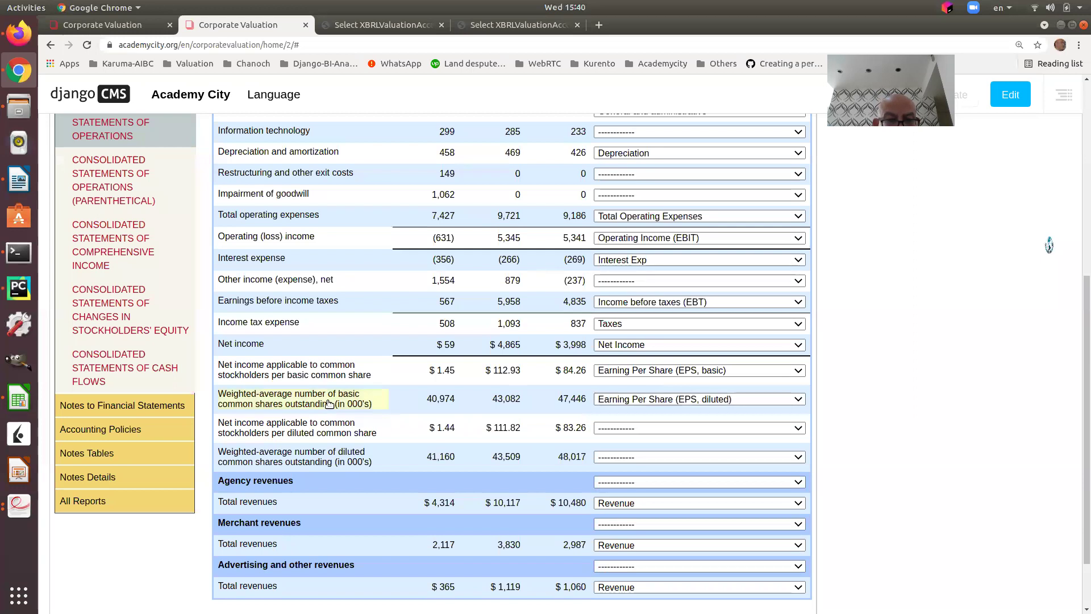
pyautogui.click(703, 400)
pyautogui.click(688, 413)
pyautogui.click(688, 414)
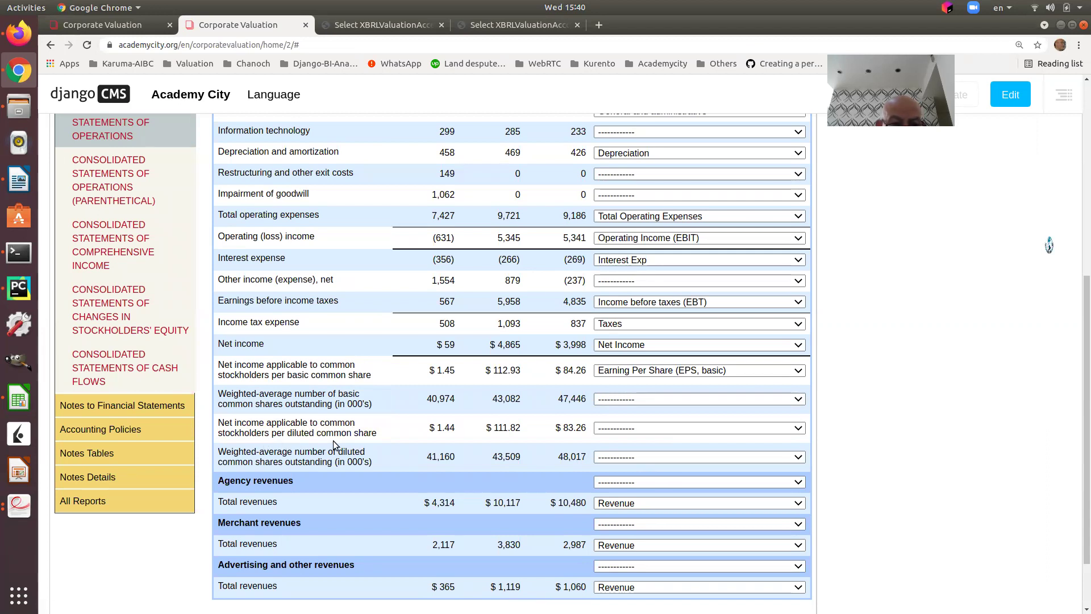
# Match the diluted net income per share line to Earning Per Share (EPS, diluted) and the basic share count to Weighted Average Shares Outstanding (basic)
pyautogui.click(669, 431)
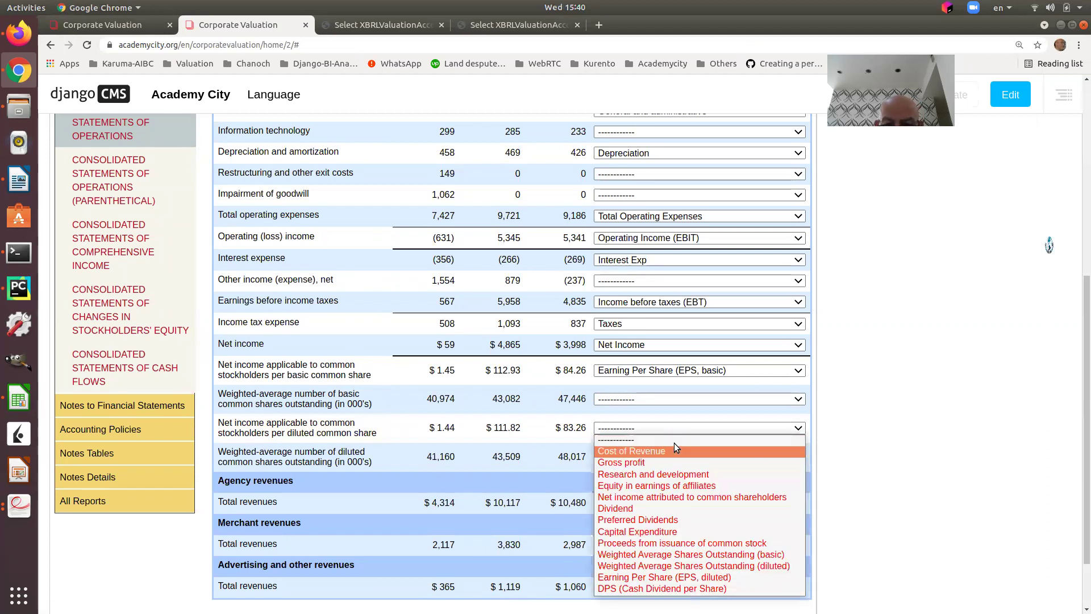
pyautogui.click(722, 577)
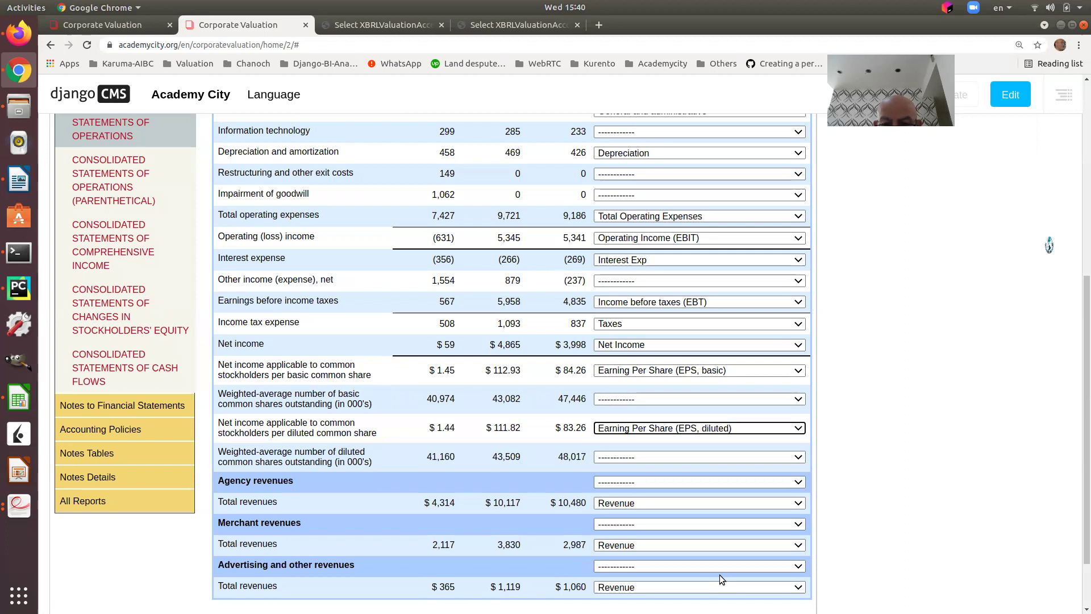
pyautogui.click(682, 398)
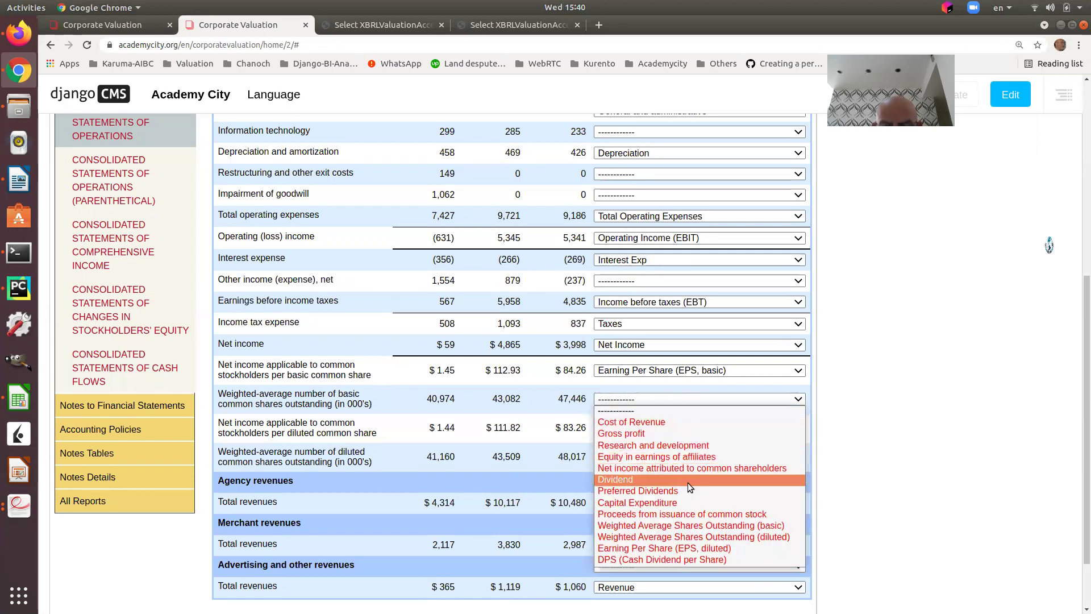
pyautogui.click(736, 525)
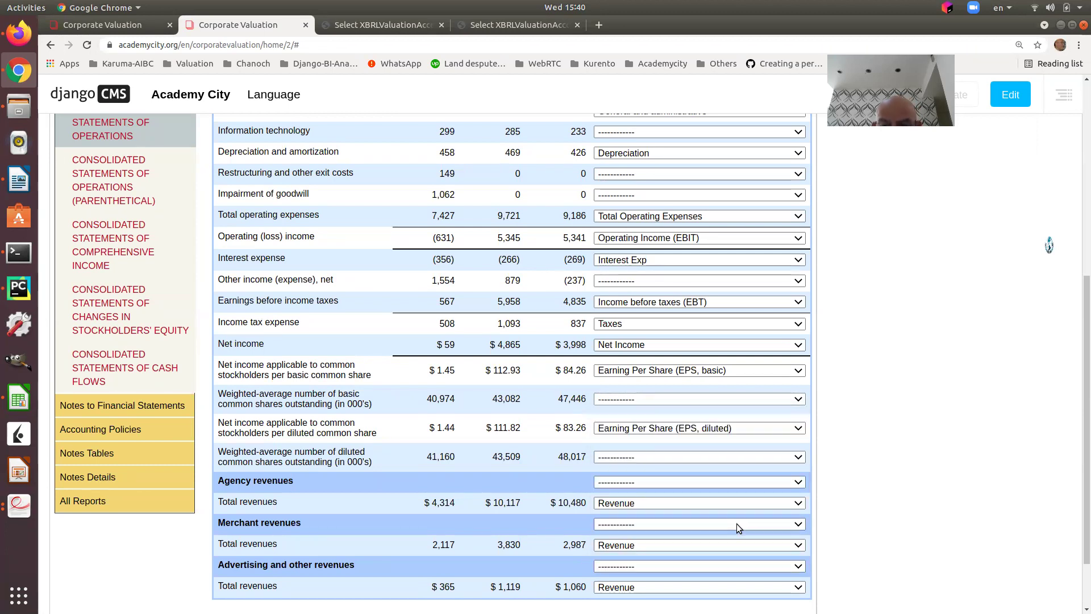
# Match the diluted share count line to Weighted Average Shares Outstanding (diluted) and review the statement's account matches
pyautogui.click(723, 459)
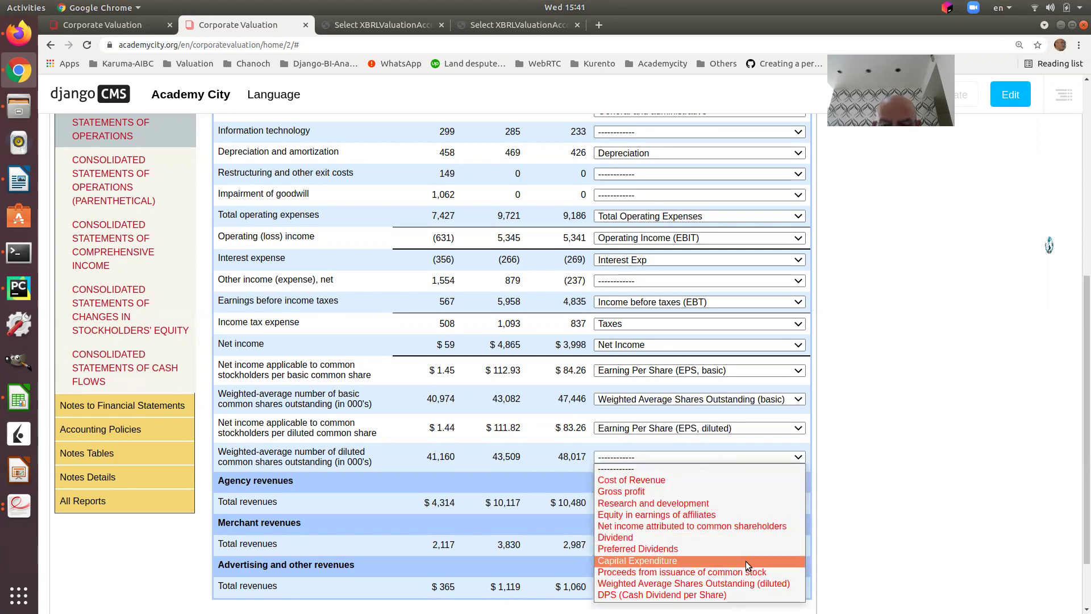
pyautogui.click(752, 583)
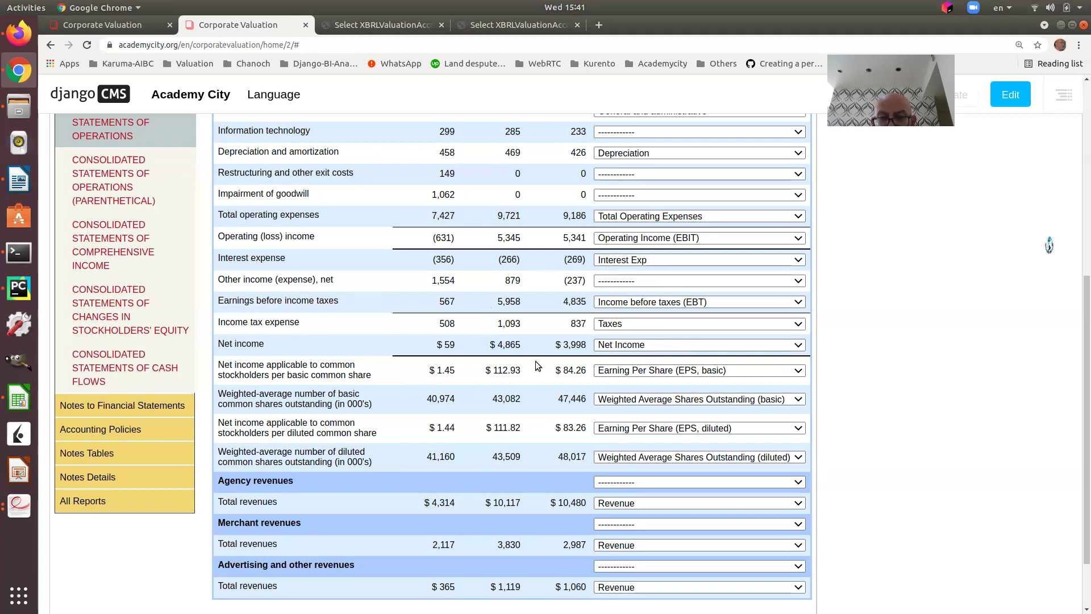
pyautogui.scroll(-2, 941, 380)
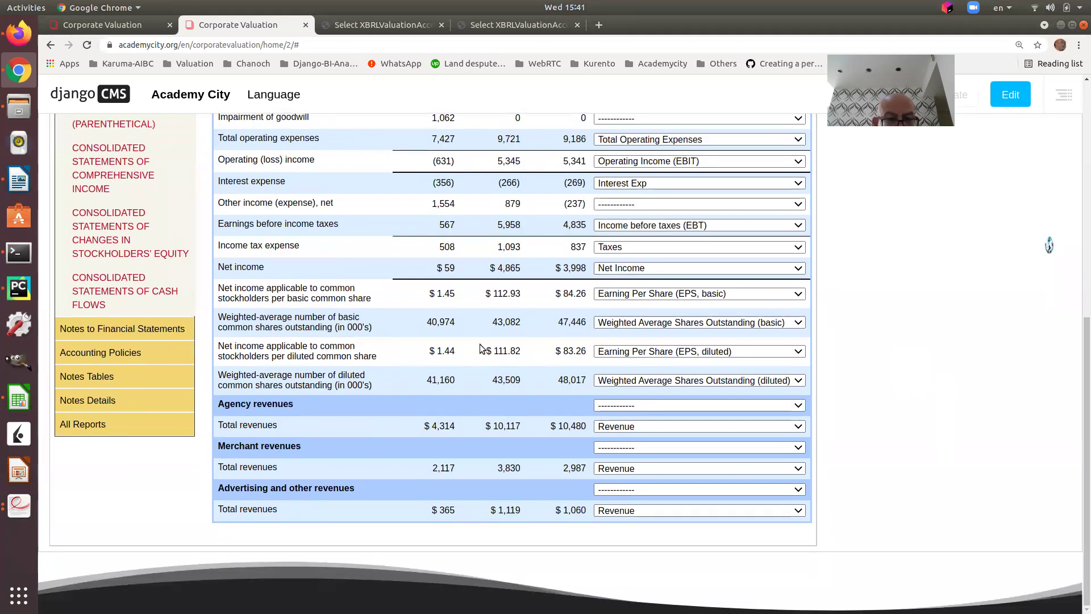
pyautogui.scroll(5, 484, 341)
pyautogui.scroll(5, 484, 335)
pyautogui.scroll(-3, 484, 326)
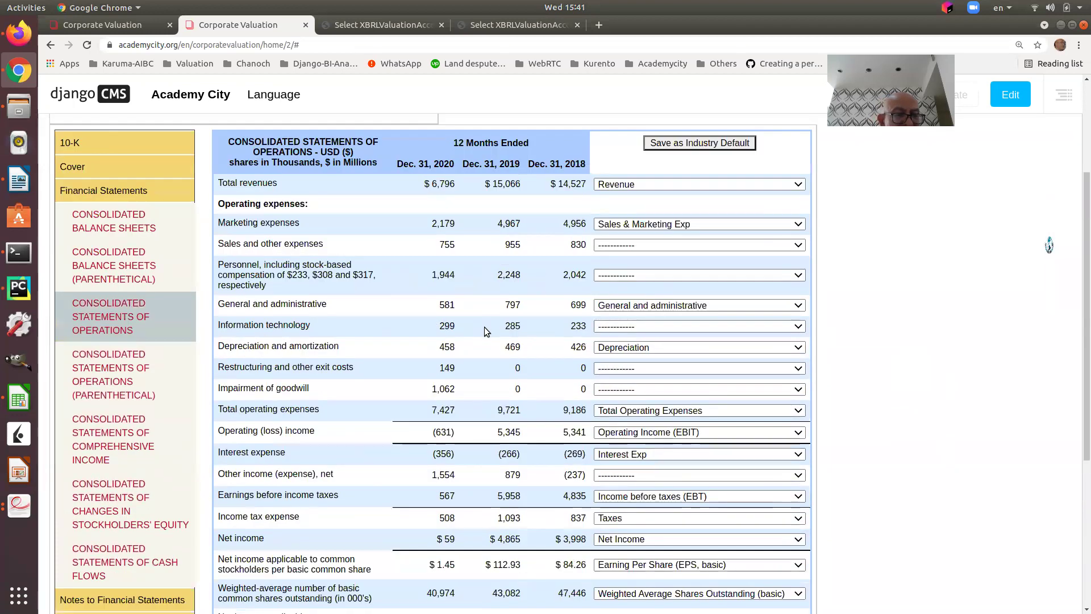
pyautogui.scroll(-3, 483, 325)
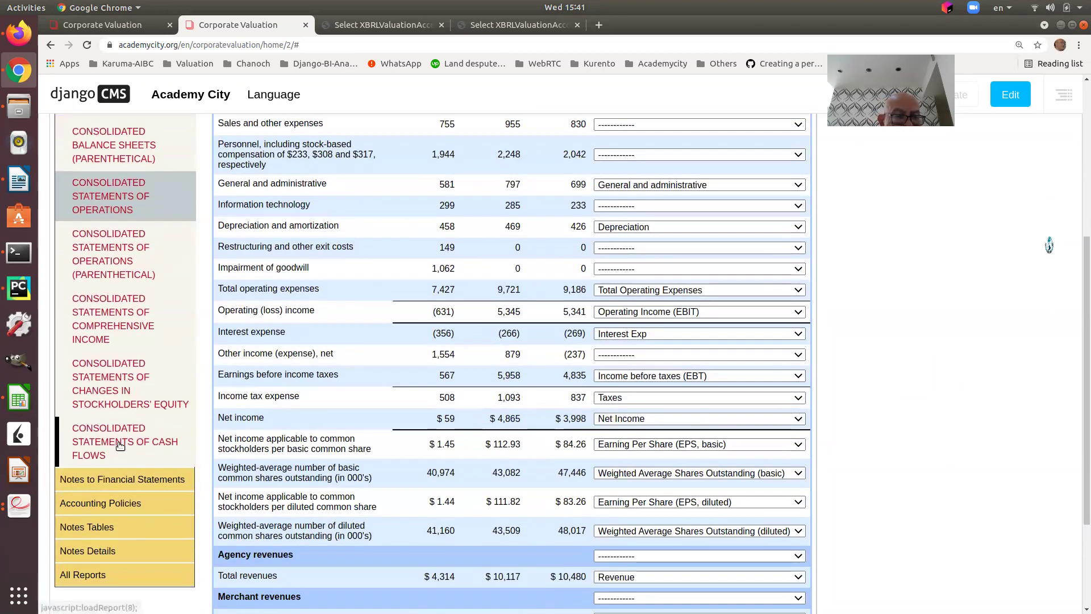
# Open the 2020 consolidated statements of cash flows and search the page for "div"
pyautogui.click(95, 444)
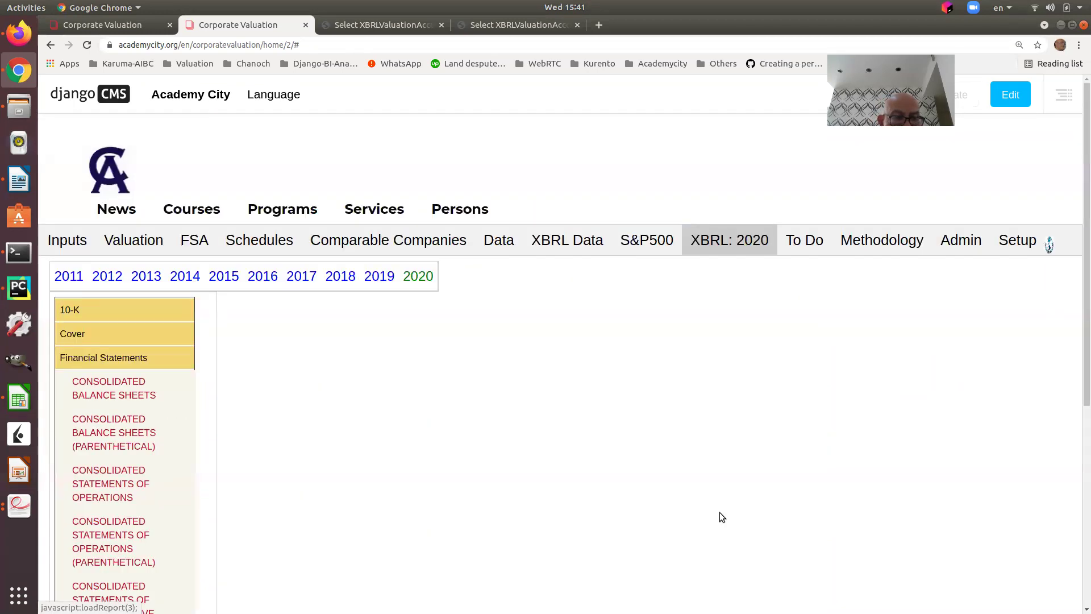
pyautogui.scroll(-4, 785, 412)
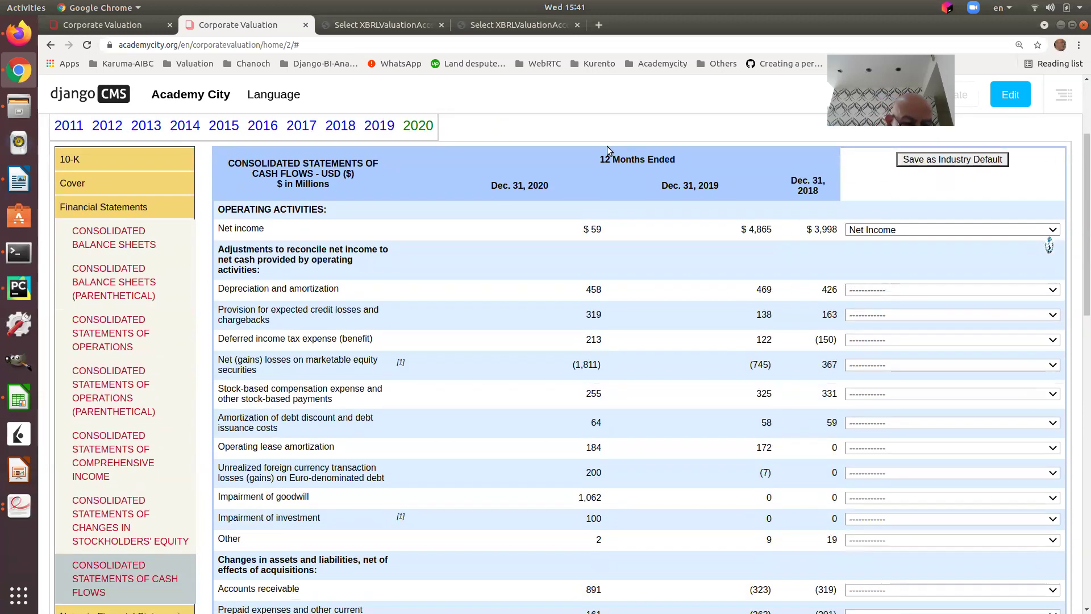
pyautogui.hotkey('ctrl', 'f')
pyautogui.write('div')
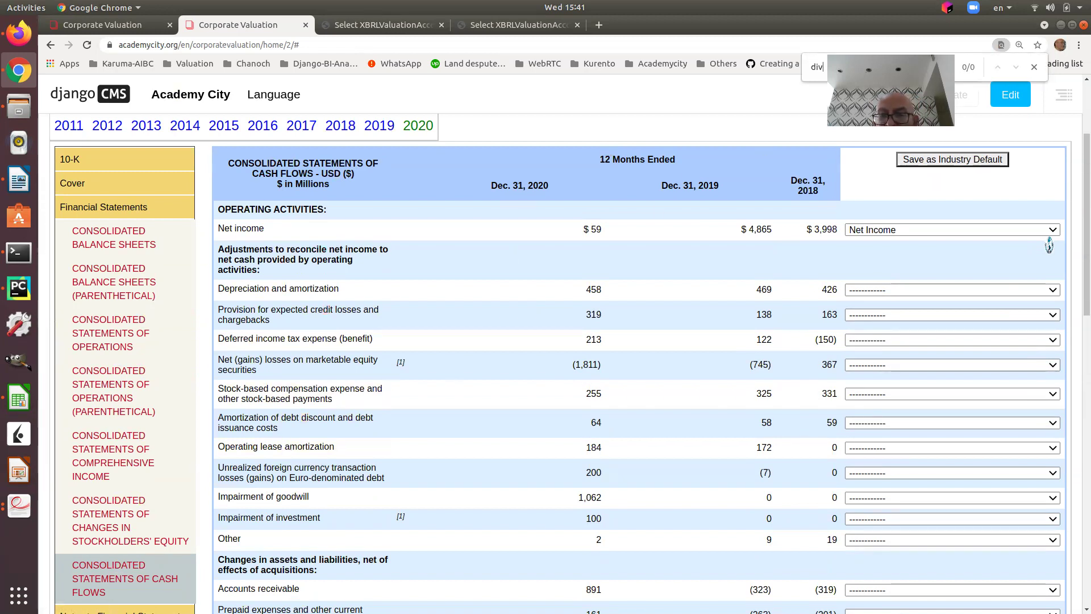
# Examine the operating, investing and financing lines of the cash flow statement for dividend payments, and close the page search
pyautogui.scroll(-15, 571, 426)
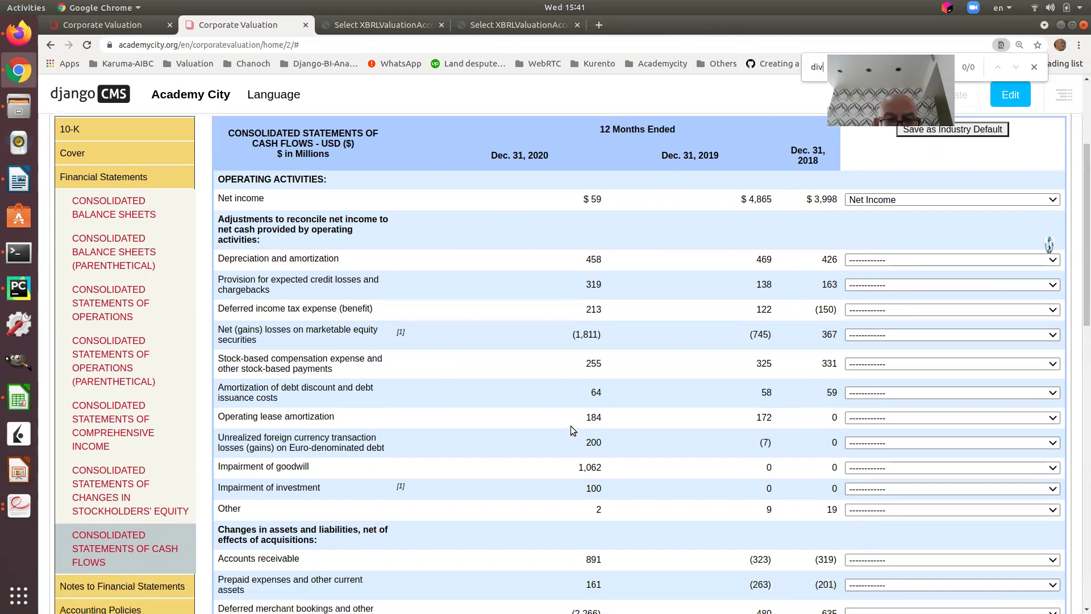
pyautogui.scroll(-13, 570, 425)
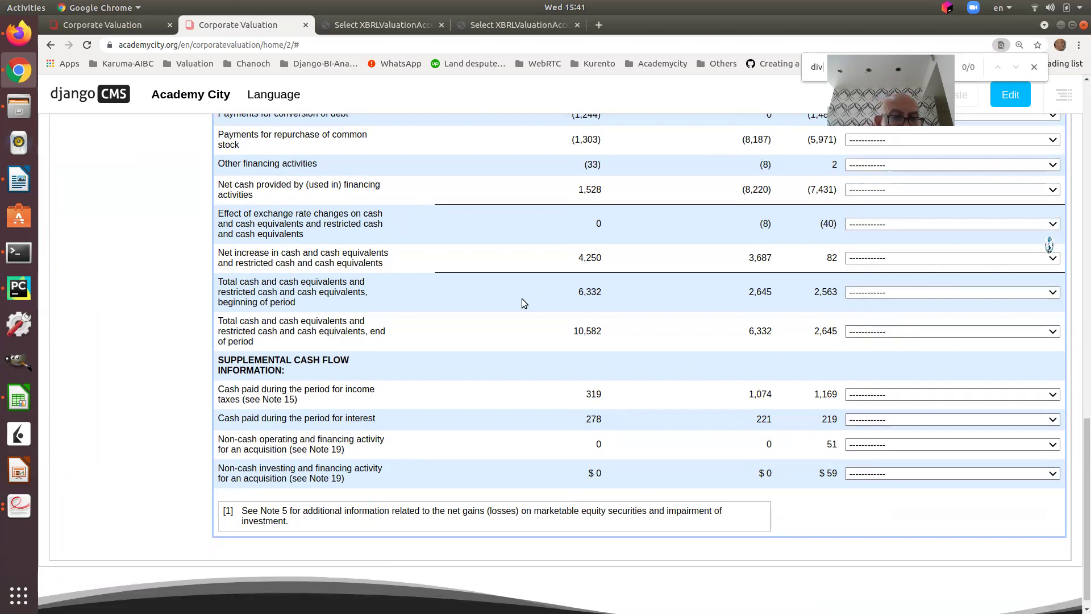
pyautogui.scroll(4, 521, 298)
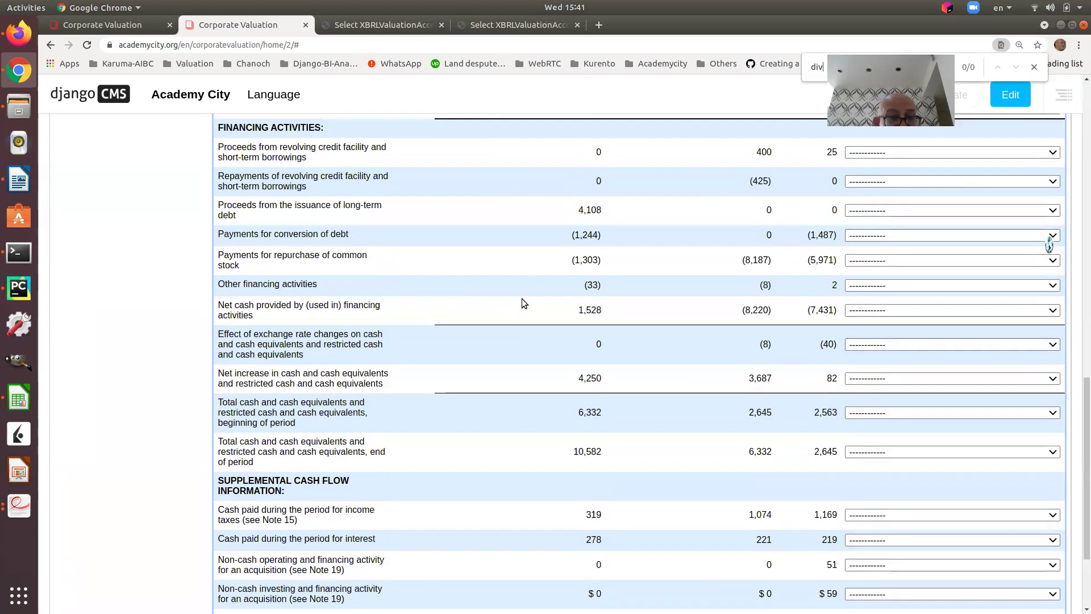
pyautogui.scroll(8, 521, 298)
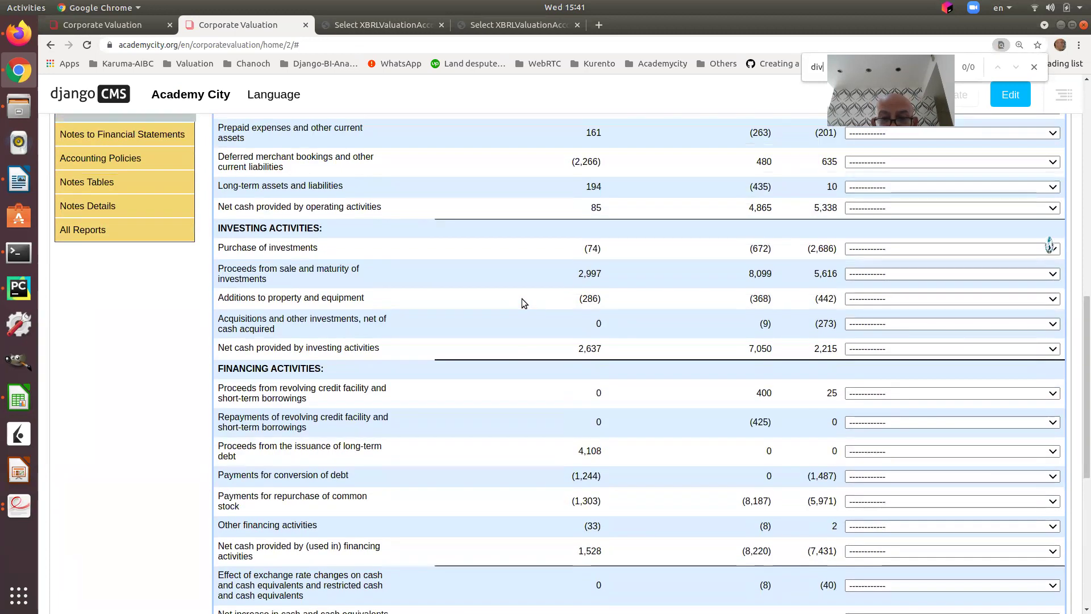
pyautogui.scroll(10, 522, 298)
pyautogui.scroll(8, 522, 298)
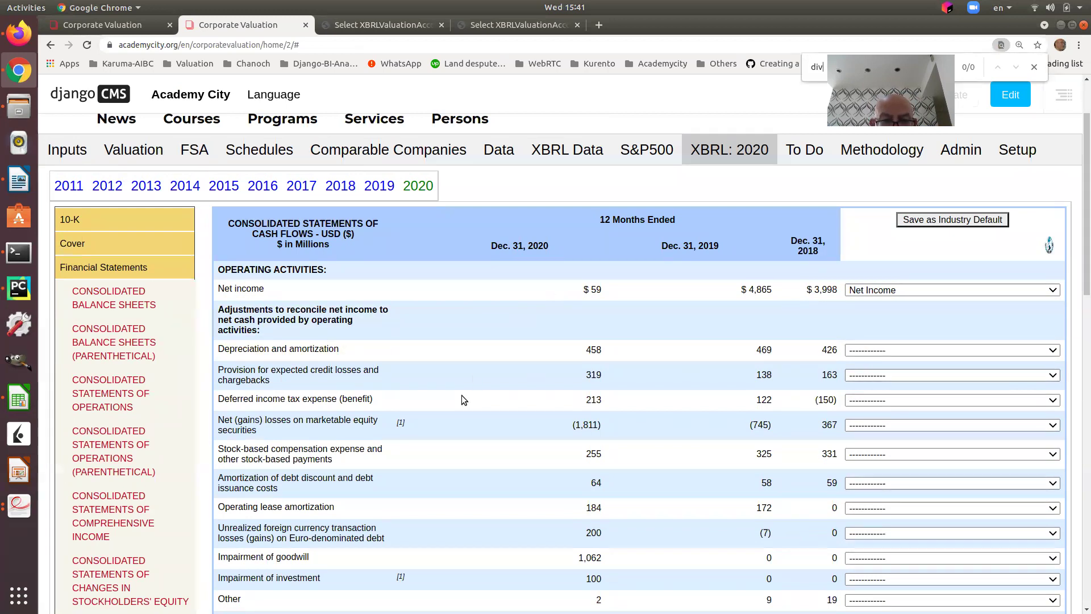
pyautogui.scroll(-6, 341, 420)
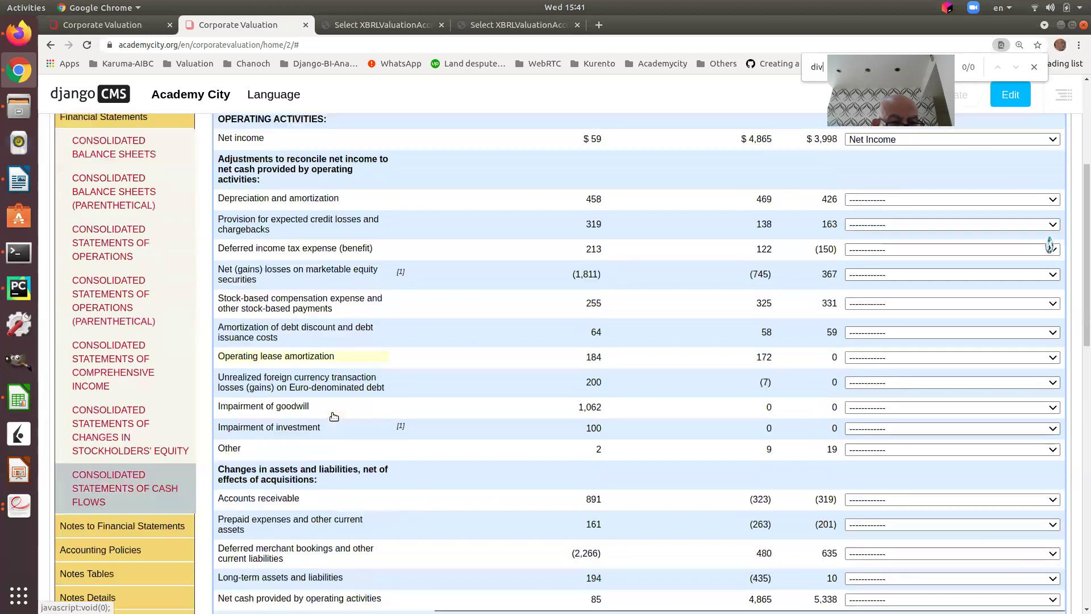
pyautogui.scroll(-4, 335, 416)
pyautogui.scroll(-4, 336, 417)
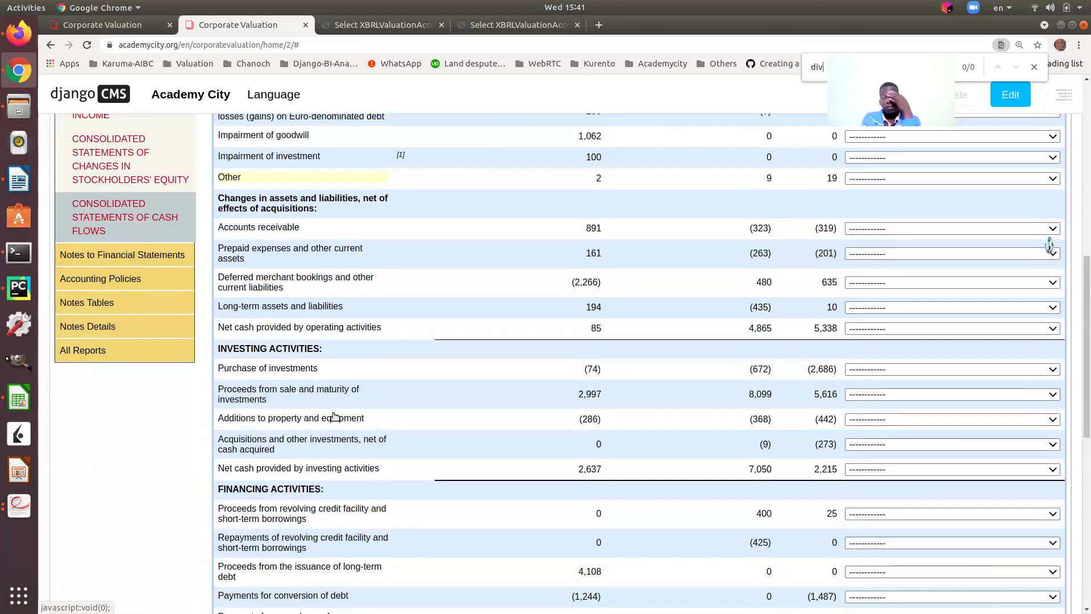
pyautogui.scroll(-5, 334, 417)
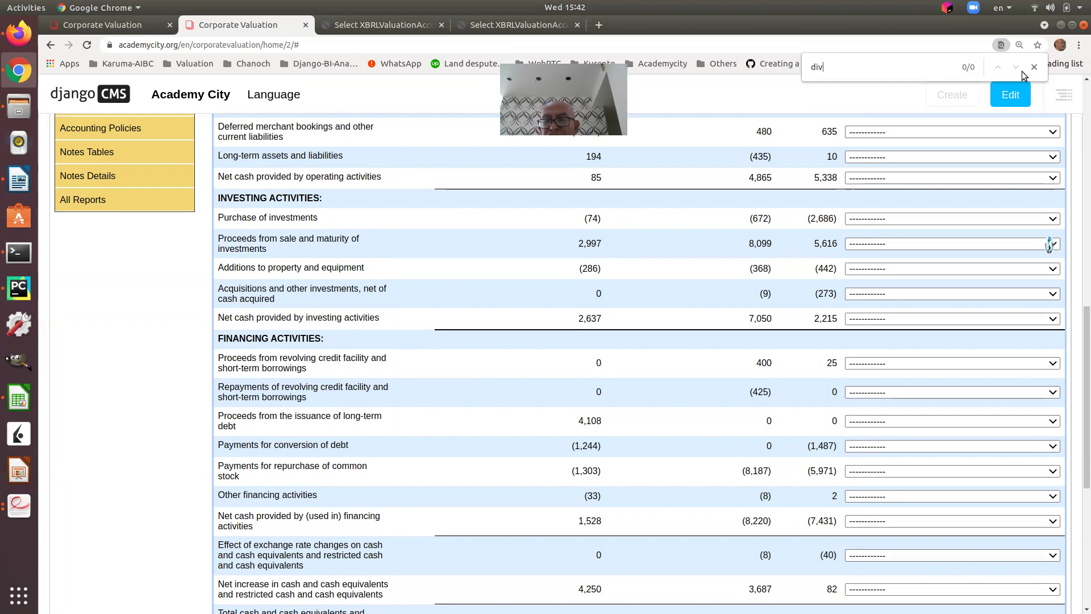
pyautogui.click(1041, 68)
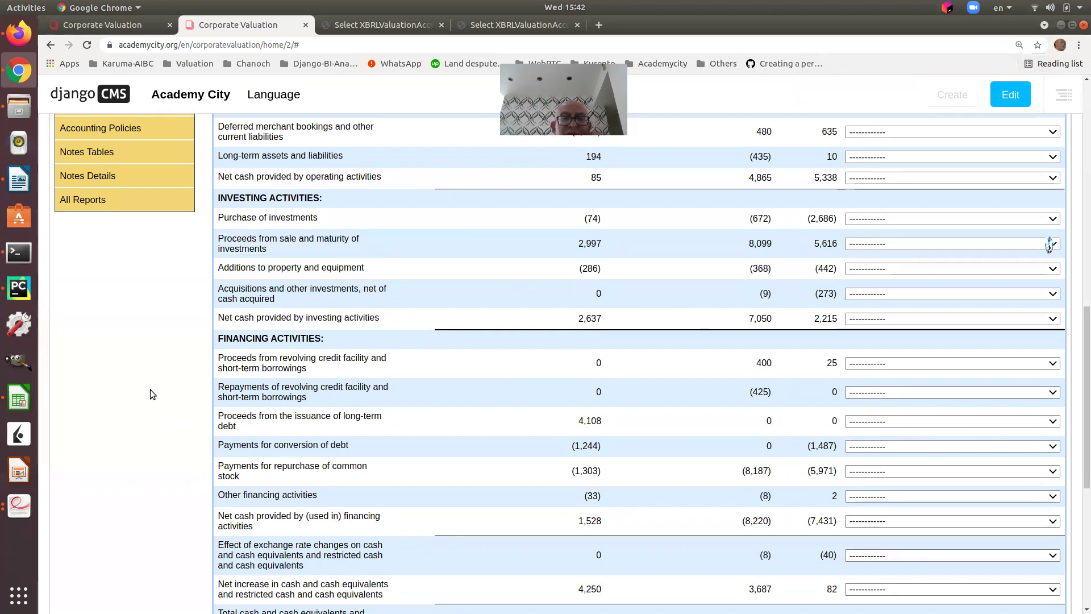
# Reload the Corporate Valuation page in the other browser tab, open the FSA ratio table and examine the company's ratios by year
pyautogui.scroll(3, 576, 391)
pyautogui.scroll(8, 577, 391)
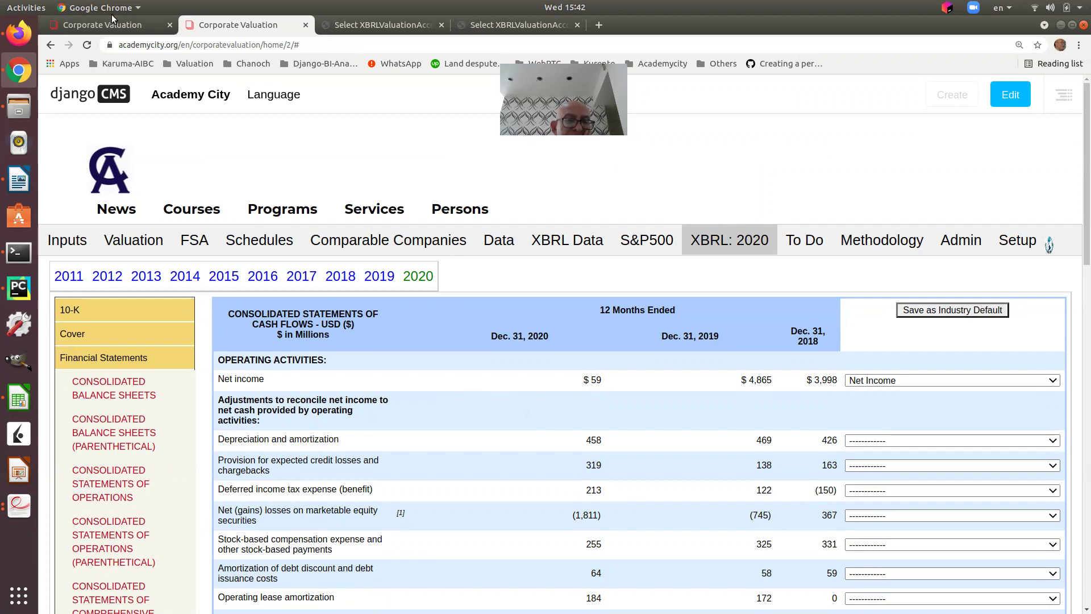
pyautogui.click(90, 27)
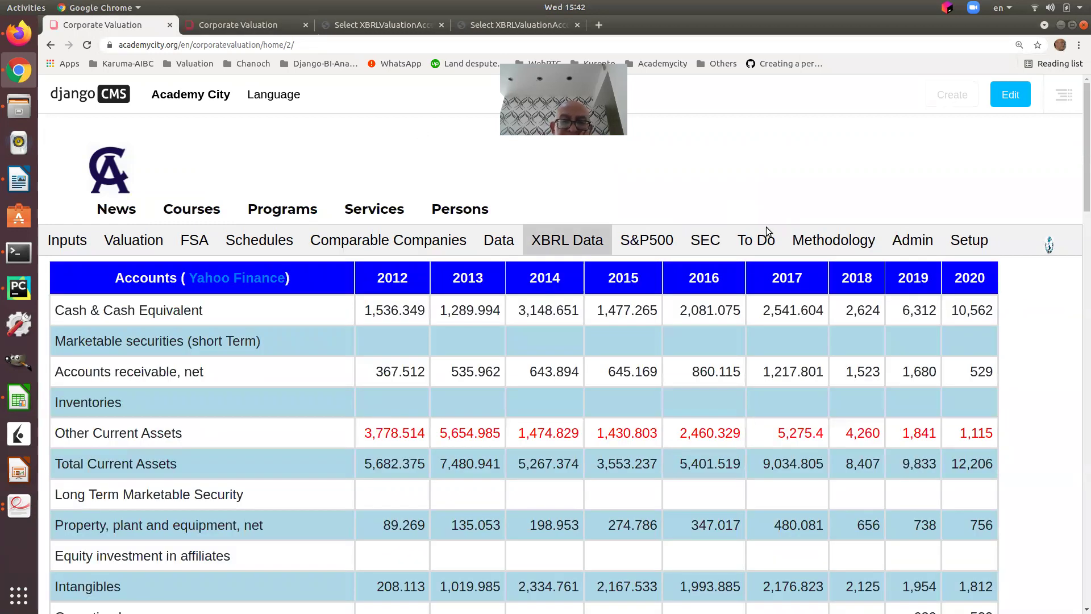
pyautogui.press('F5')
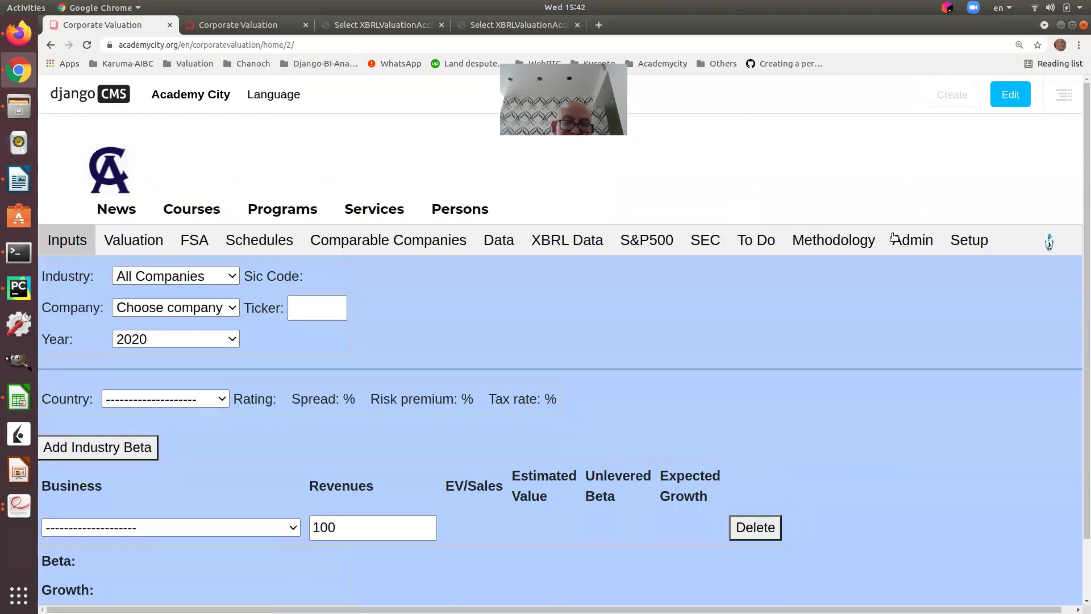
pyautogui.click(897, 241)
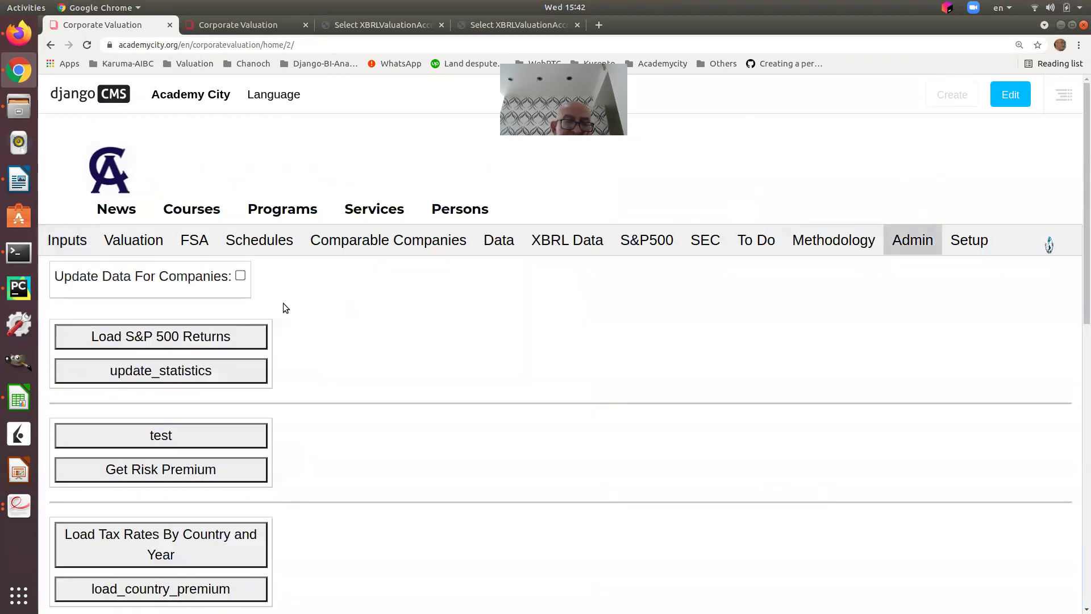
pyautogui.click(647, 240)
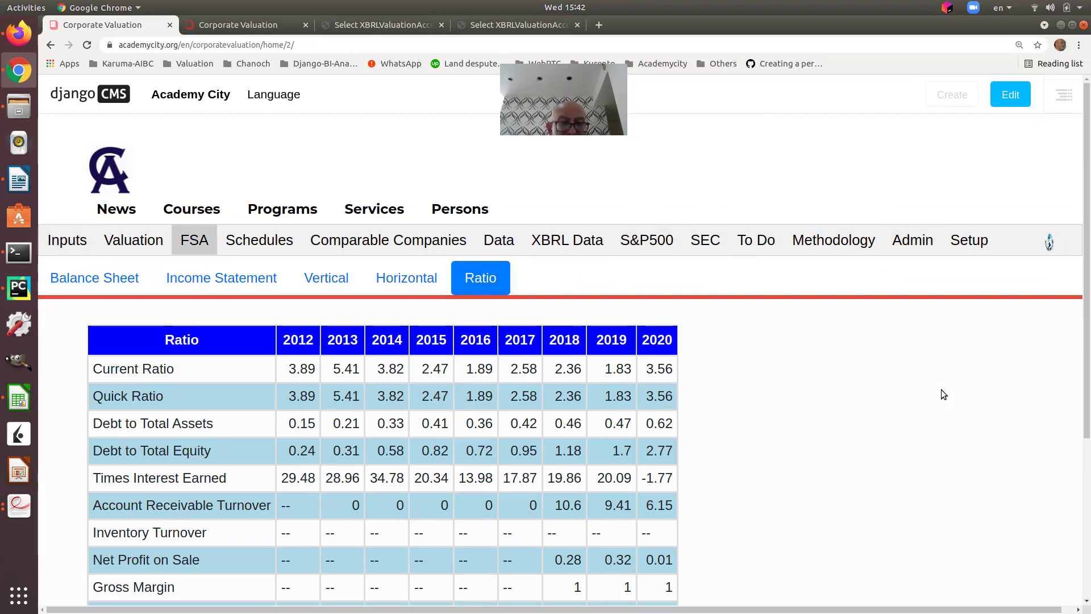
pyautogui.scroll(-4, 632, 446)
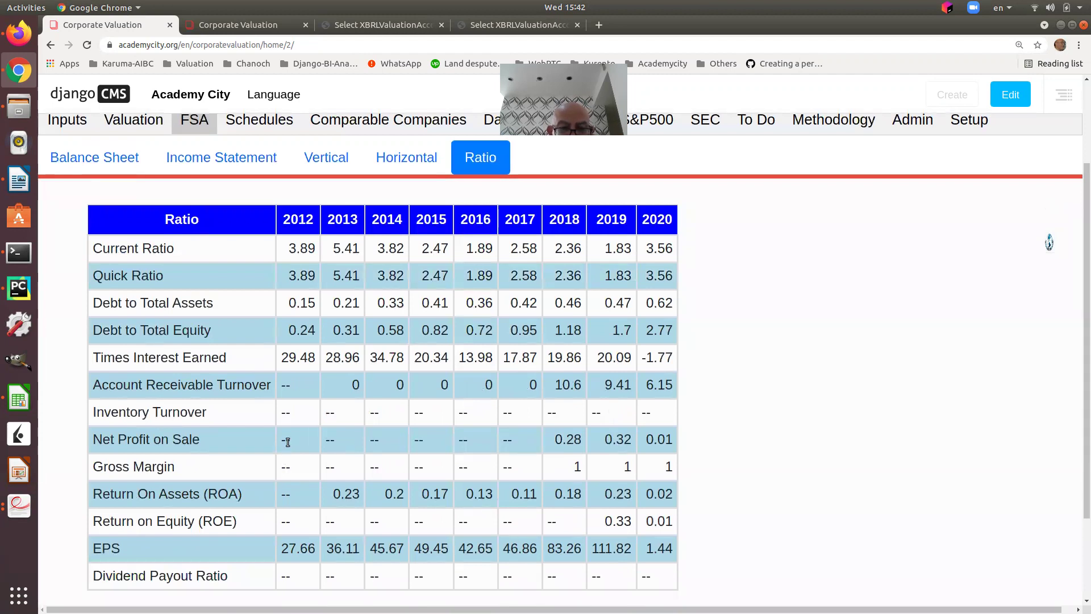
pyautogui.scroll(2, 478, 390)
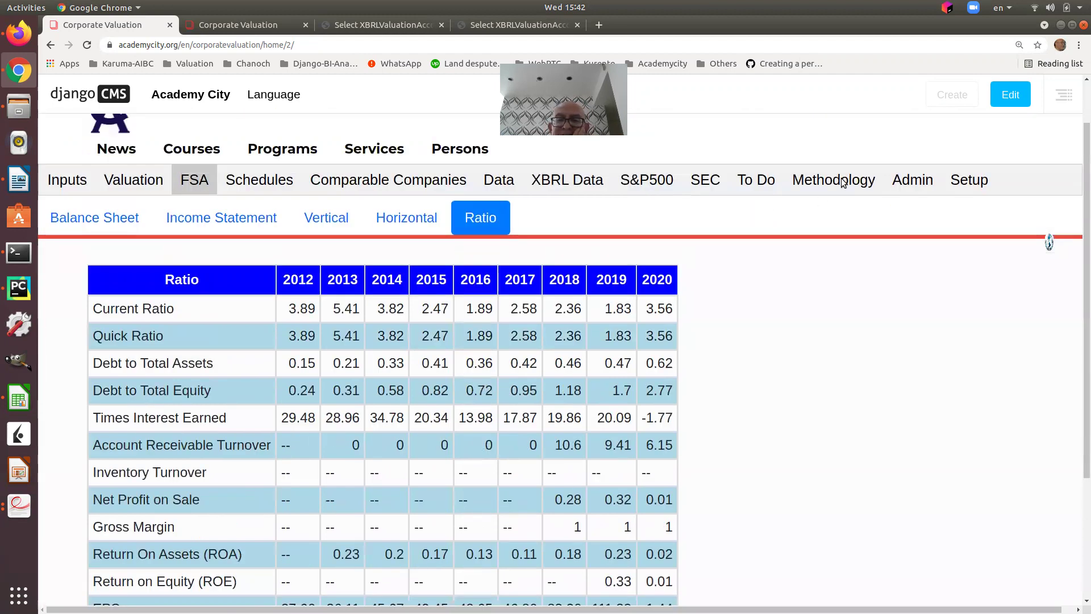
pyautogui.scroll(-3, 526, 394)
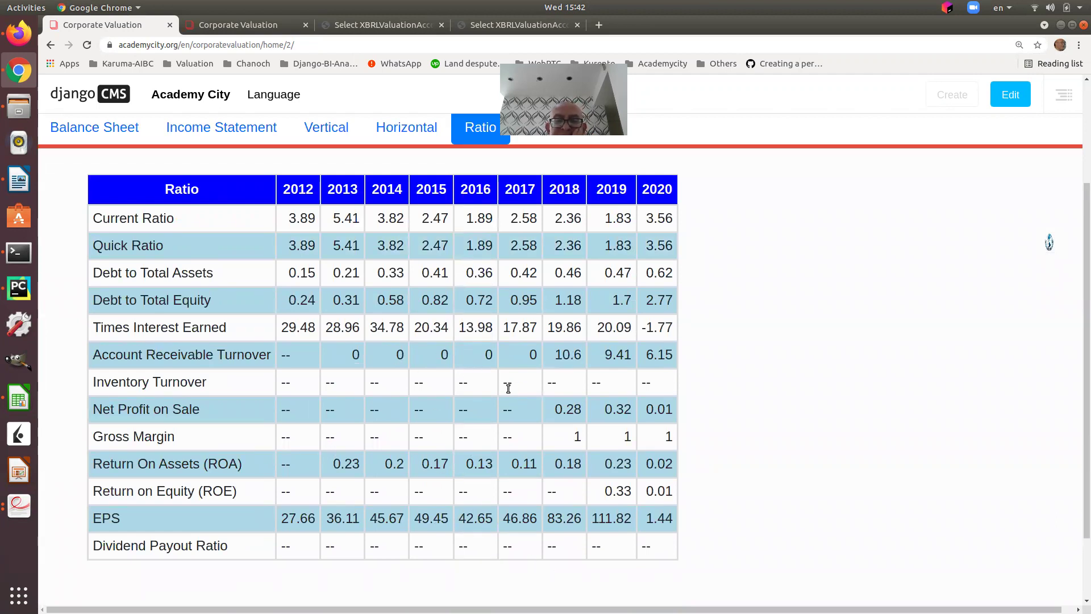
# Open the XBRL data table and examine the yearly account values from the balance sheet through the income statement for 2012 to 2020
pyautogui.scroll(-3, 508, 388)
pyautogui.scroll(8, 597, 318)
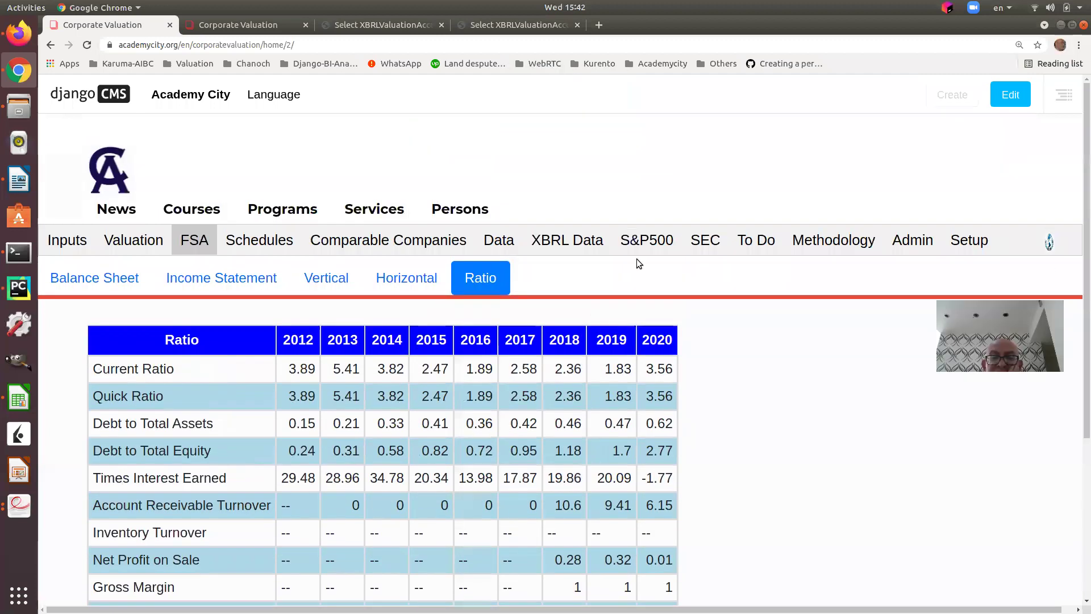
pyautogui.click(562, 241)
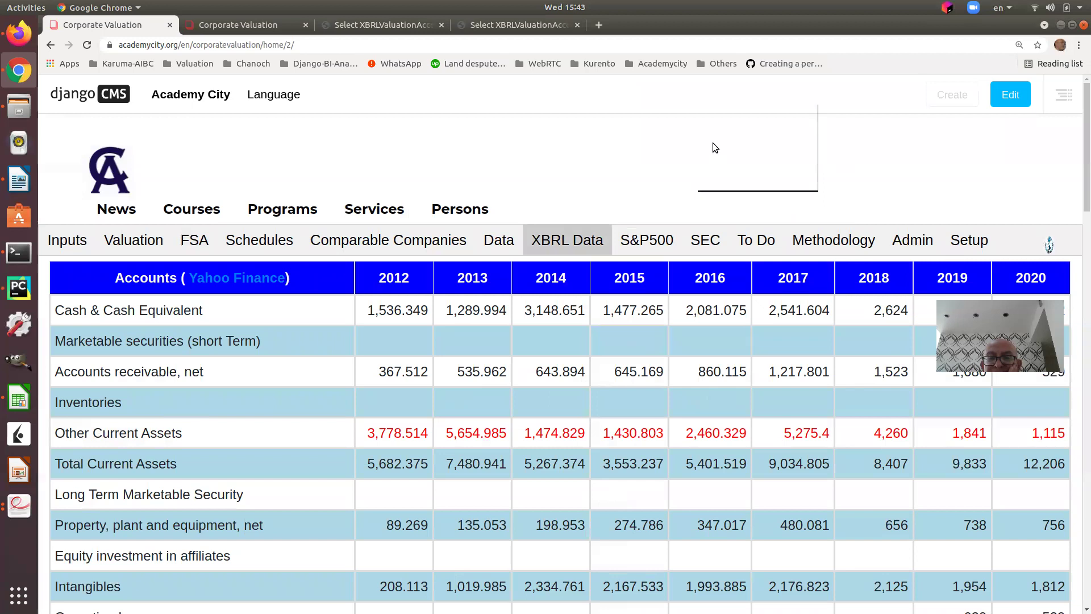
pyautogui.scroll(-3, 715, 349)
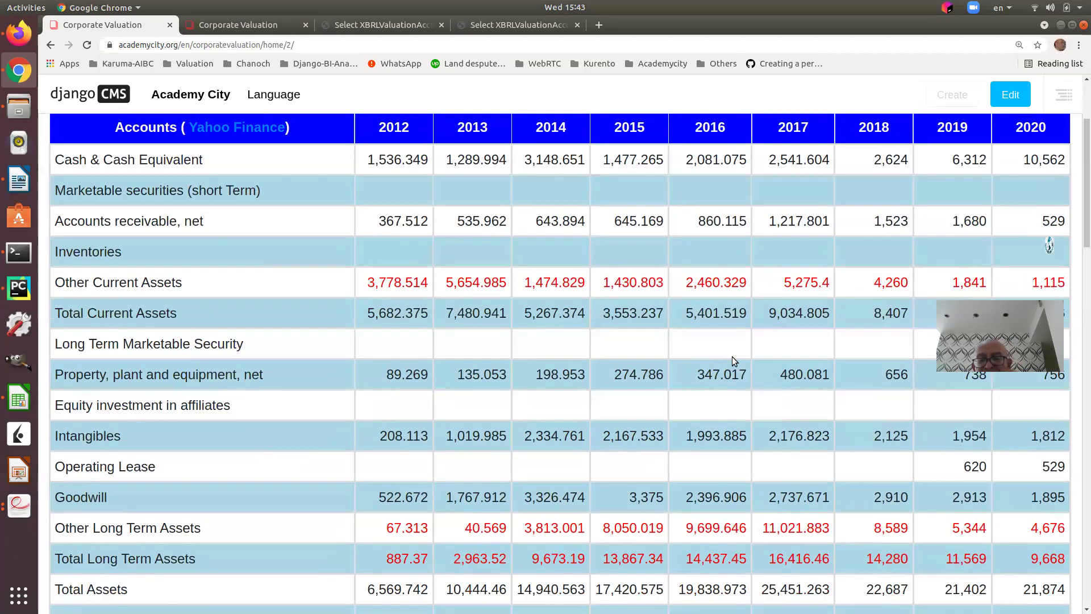
pyautogui.scroll(-6, 733, 355)
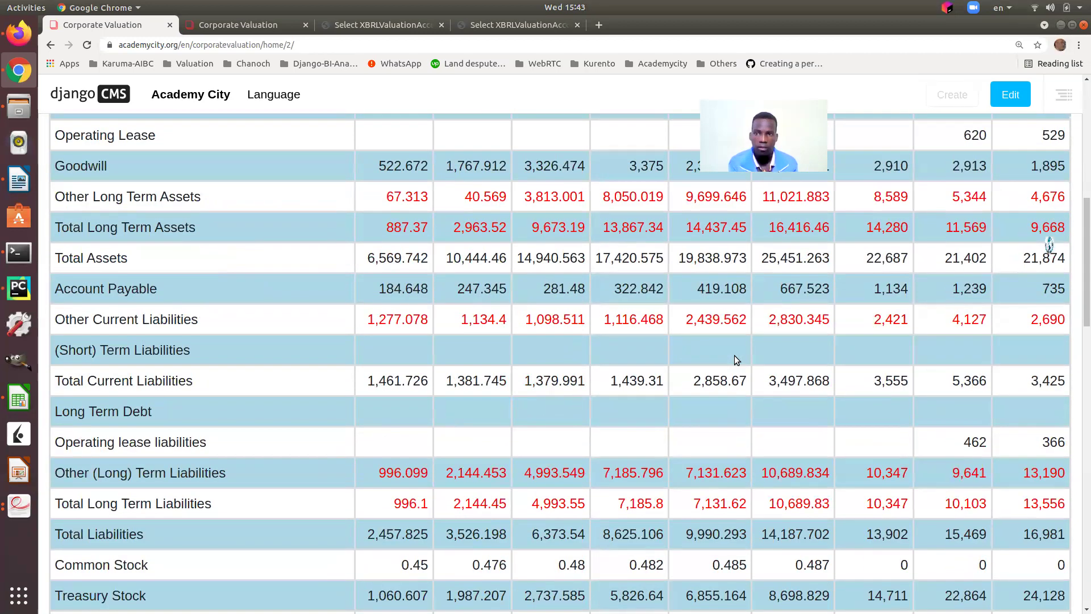
pyautogui.scroll(-3, 734, 359)
pyautogui.scroll(-5, 735, 356)
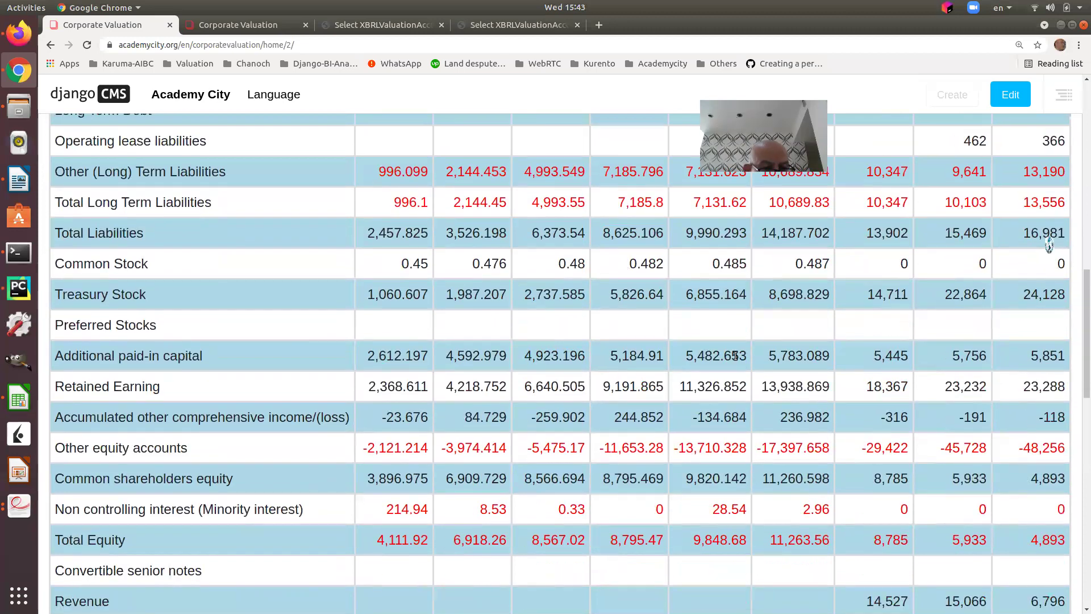
pyautogui.scroll(-3, 736, 356)
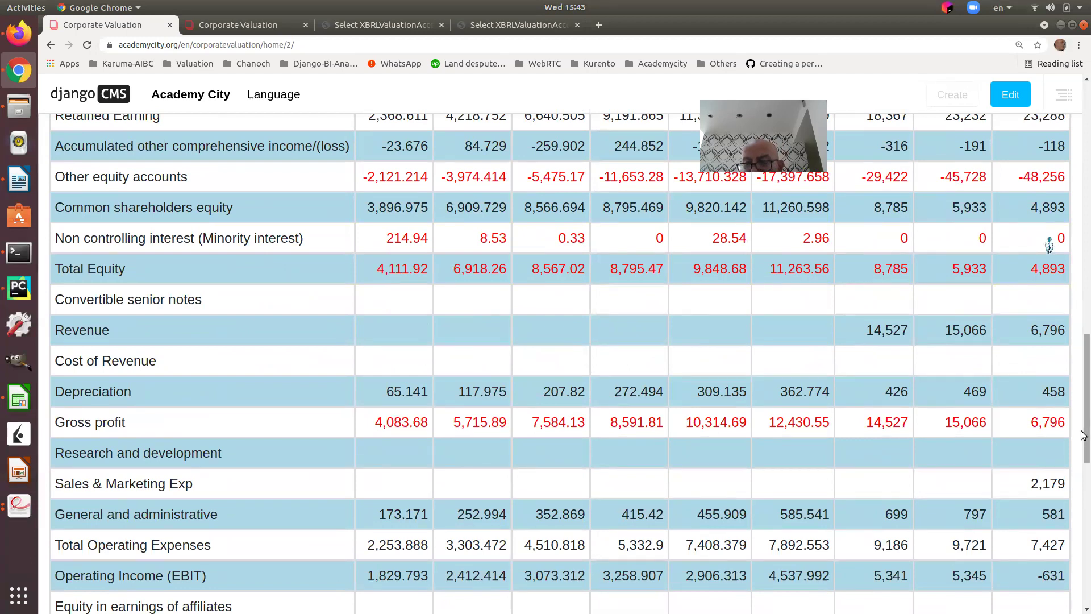
pyautogui.scroll(1, 906, 336)
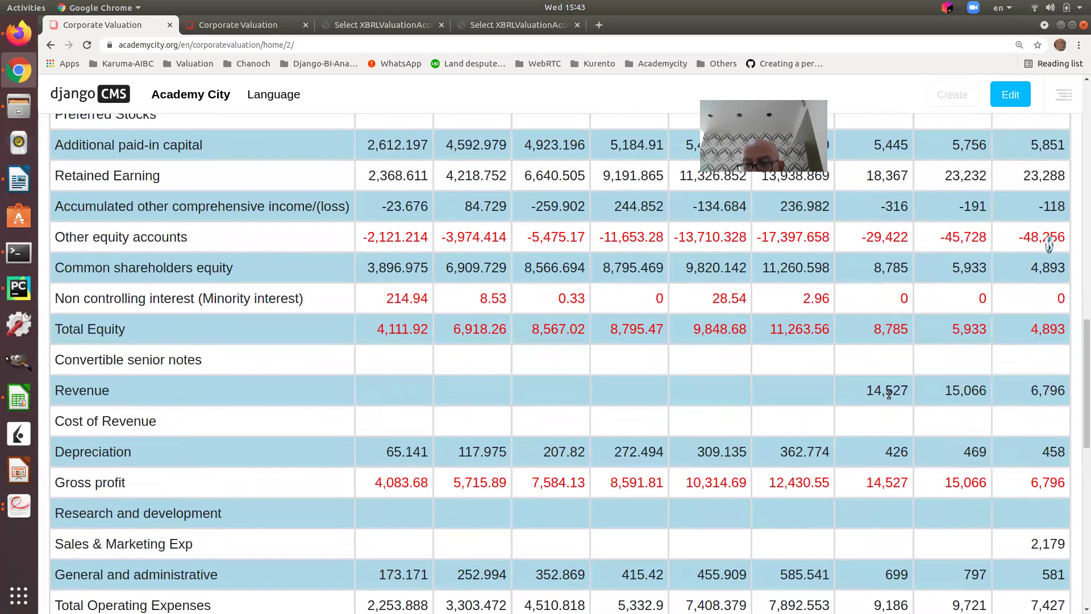
pyautogui.scroll(7, 890, 381)
pyautogui.scroll(9, 889, 388)
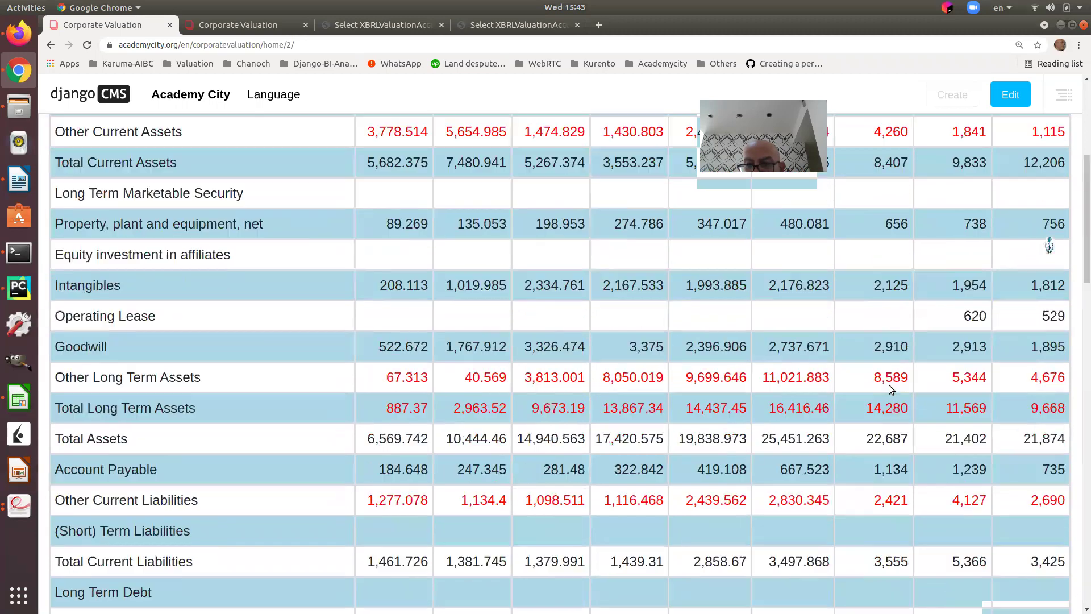
pyautogui.scroll(-4, 773, 312)
pyautogui.scroll(-7, 790, 349)
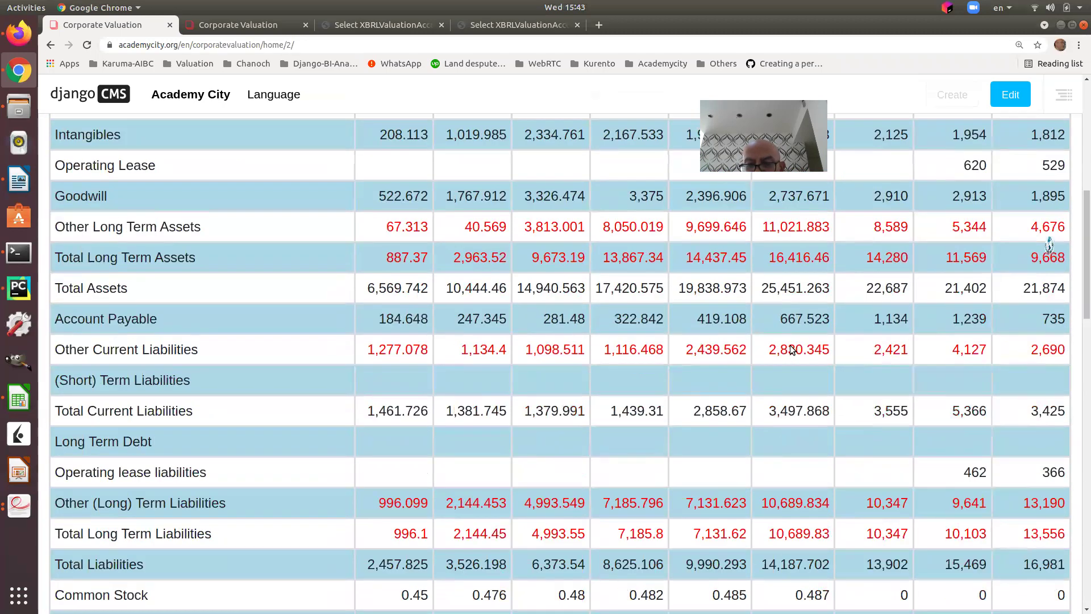
pyautogui.scroll(-5, 790, 348)
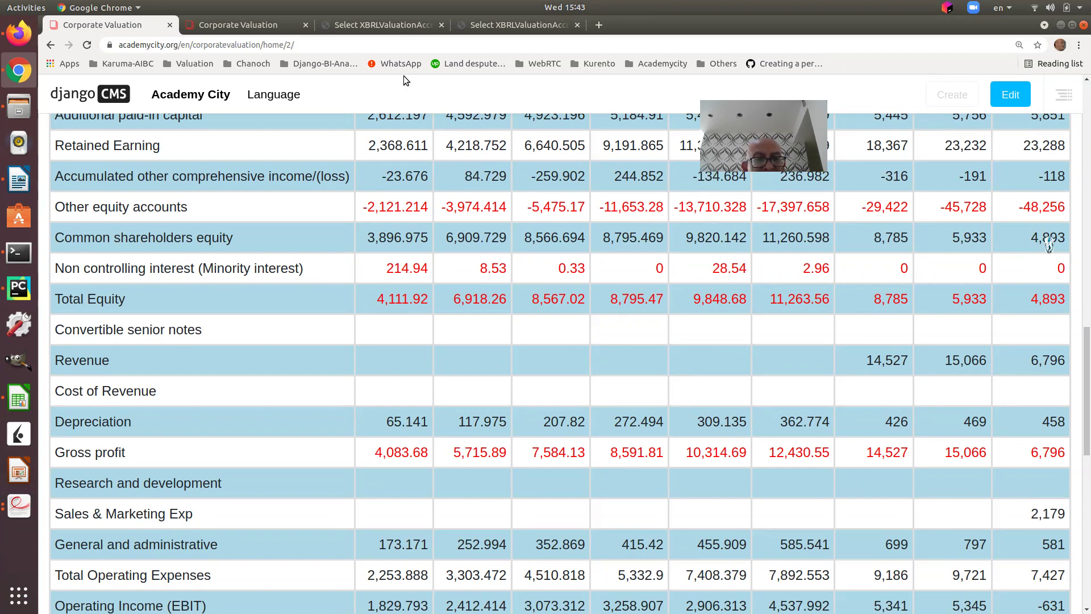
# In the other Corporate Valuation browser tab, open the 2017 consolidated statements of operations
pyautogui.click(241, 29)
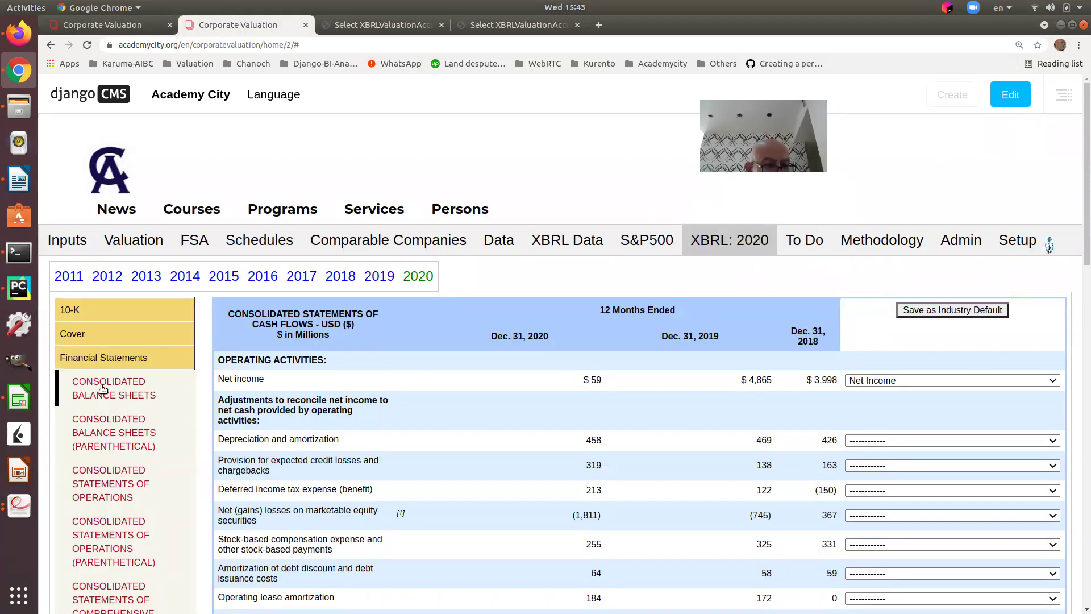
pyautogui.click(128, 484)
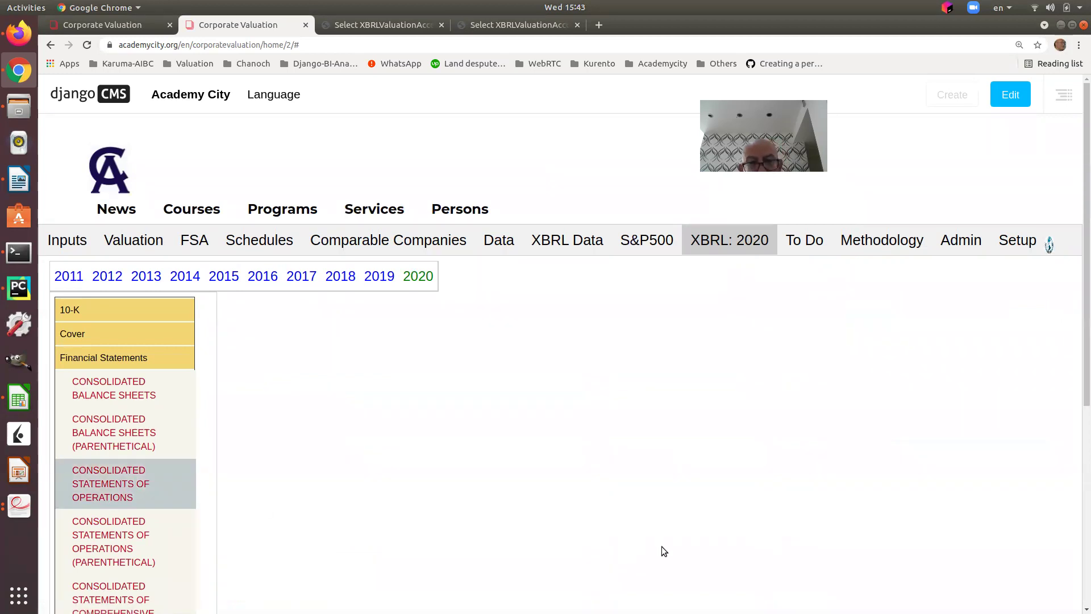
pyautogui.click(302, 276)
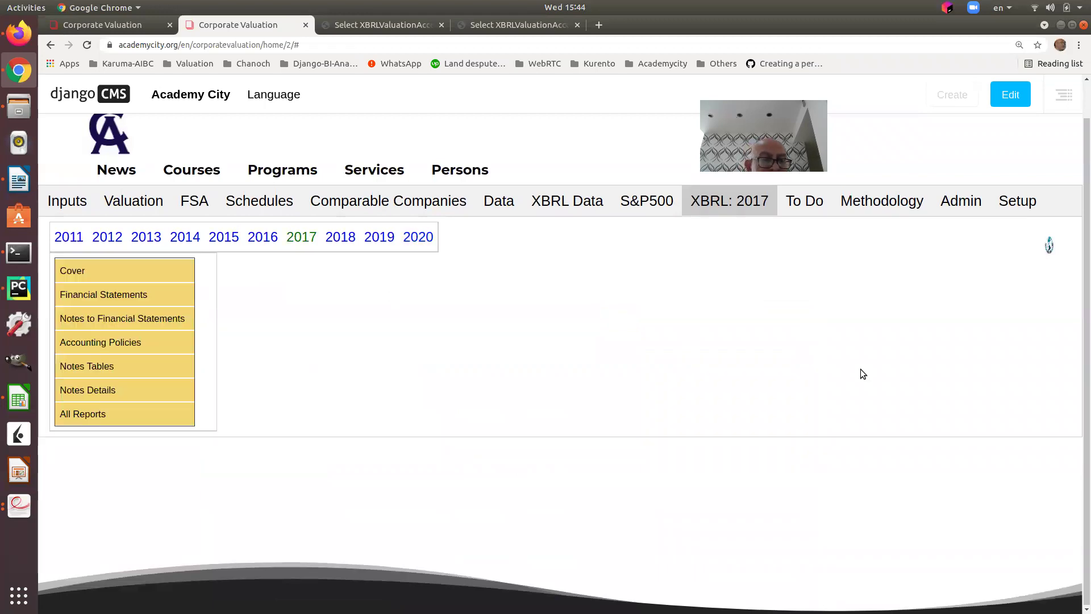
pyautogui.click(127, 296)
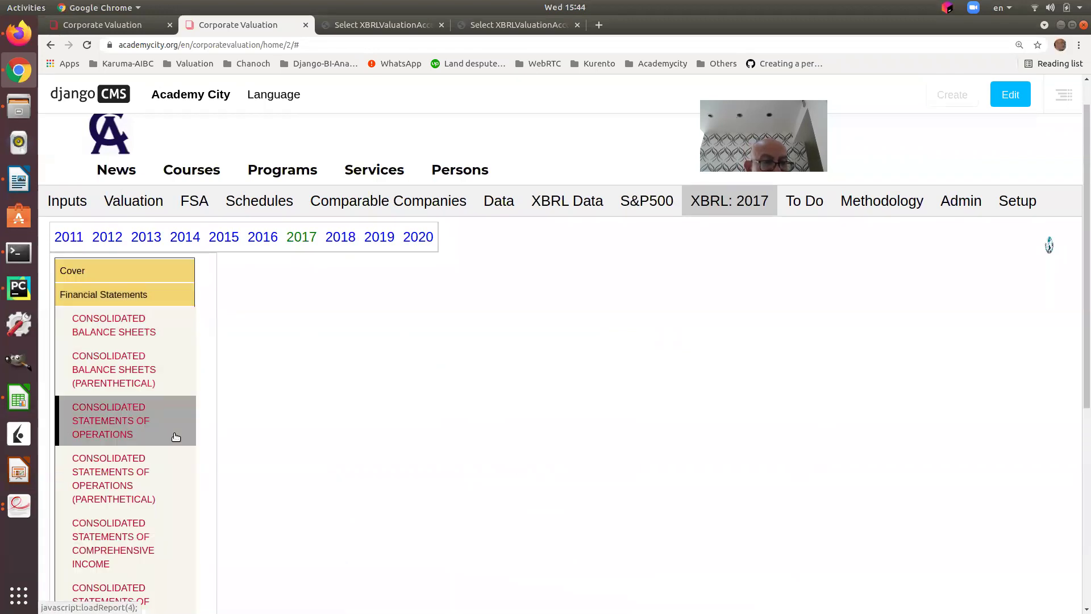
pyautogui.click(118, 420)
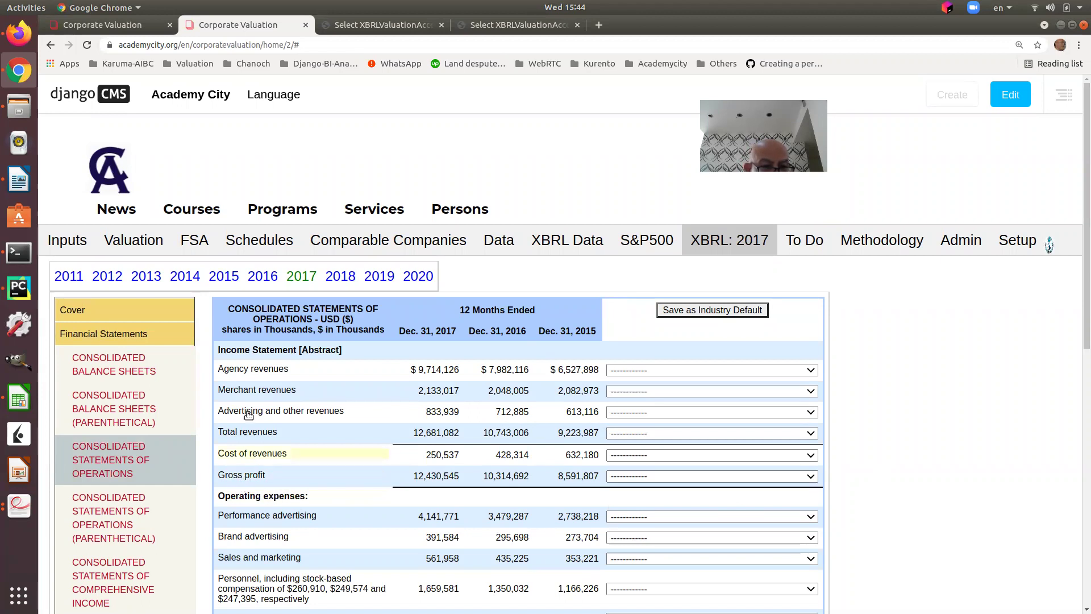
# Match the 2017 Total revenues line to the Revenue account and review the statement's remaining account matches
pyautogui.scroll(-1, 288, 441)
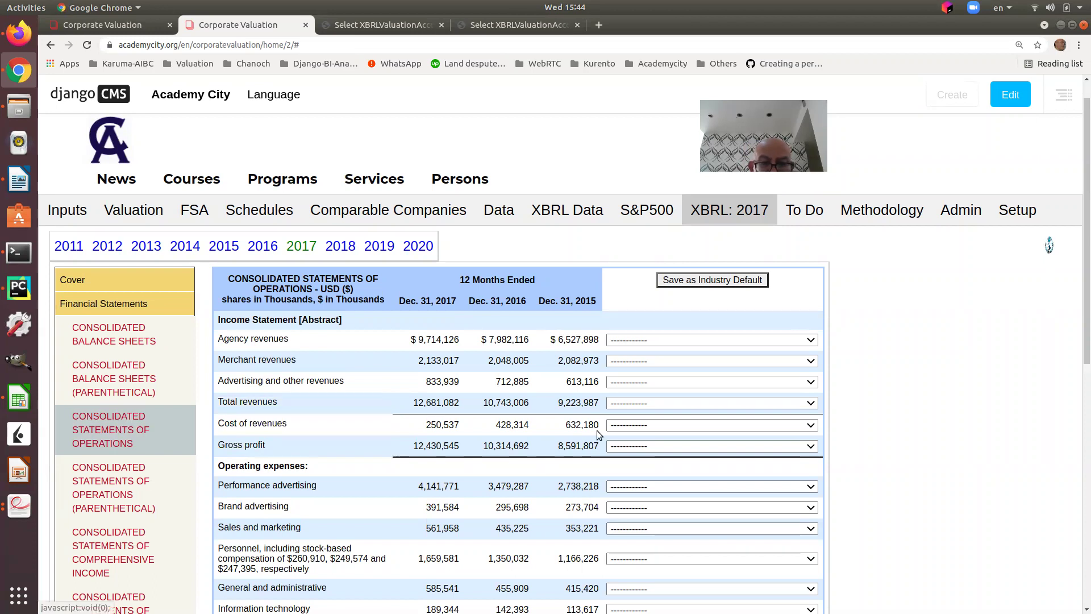
pyautogui.click(649, 403)
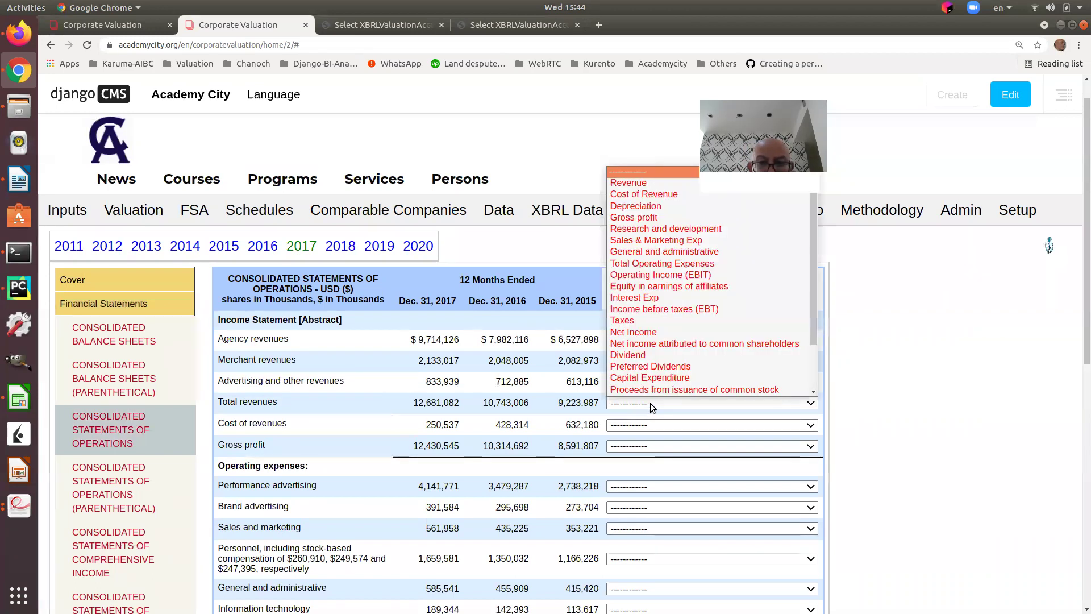
pyautogui.scroll(-1, 648, 212)
pyautogui.scroll(1, 656, 196)
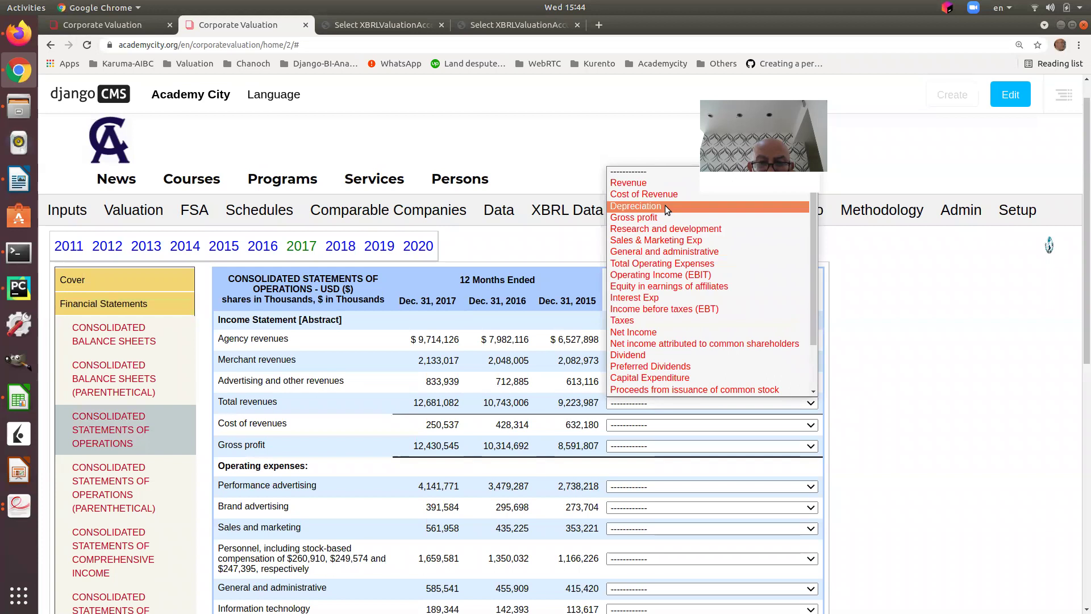
pyautogui.click(657, 184)
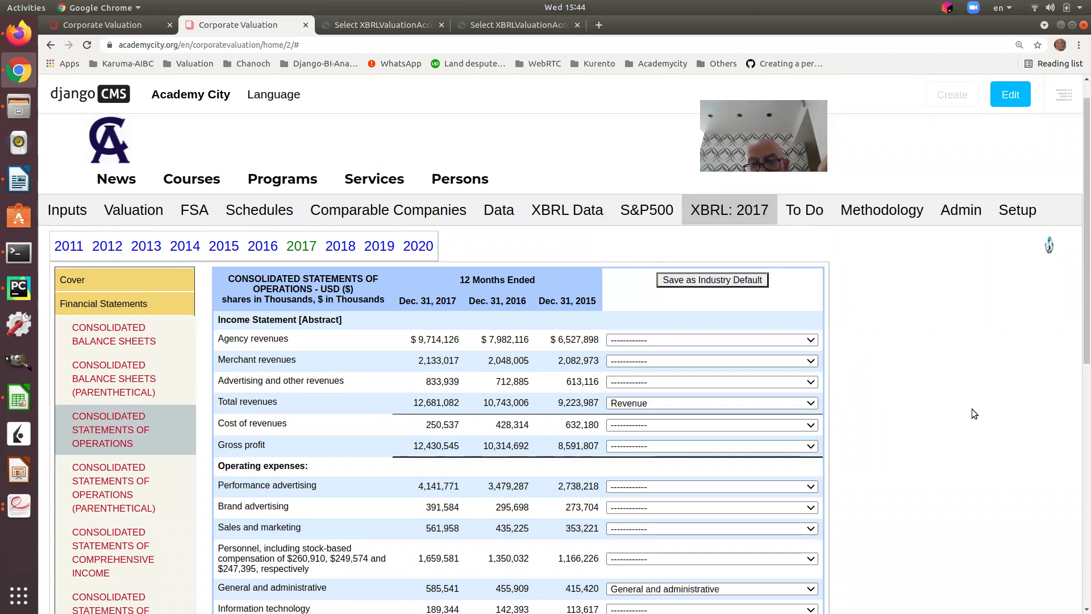
pyautogui.scroll(-4, 972, 441)
pyautogui.scroll(-12, 971, 441)
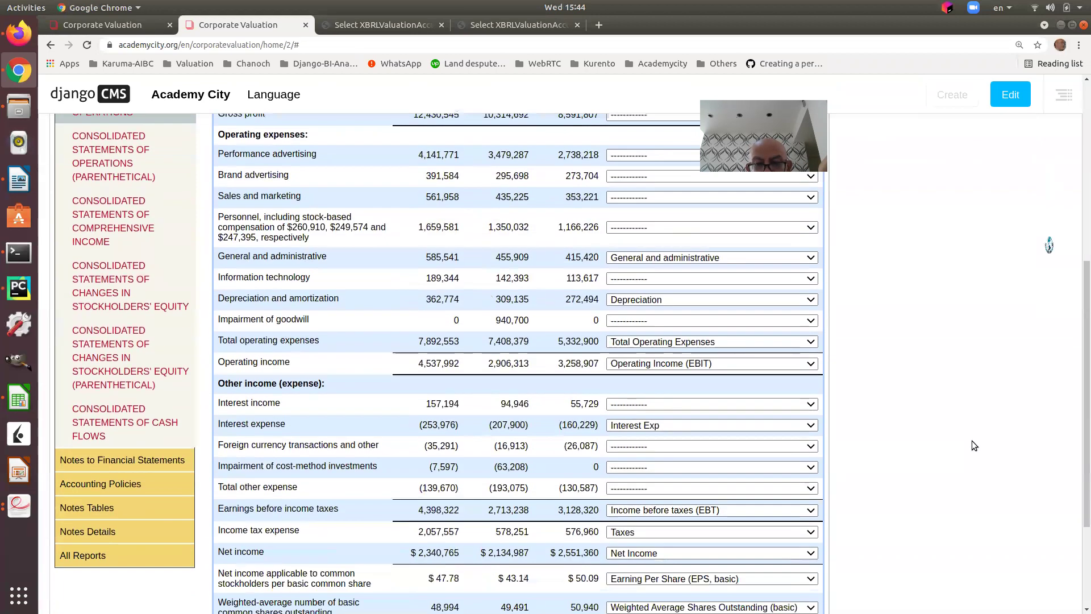
pyautogui.scroll(9, 972, 441)
pyautogui.scroll(8, 972, 441)
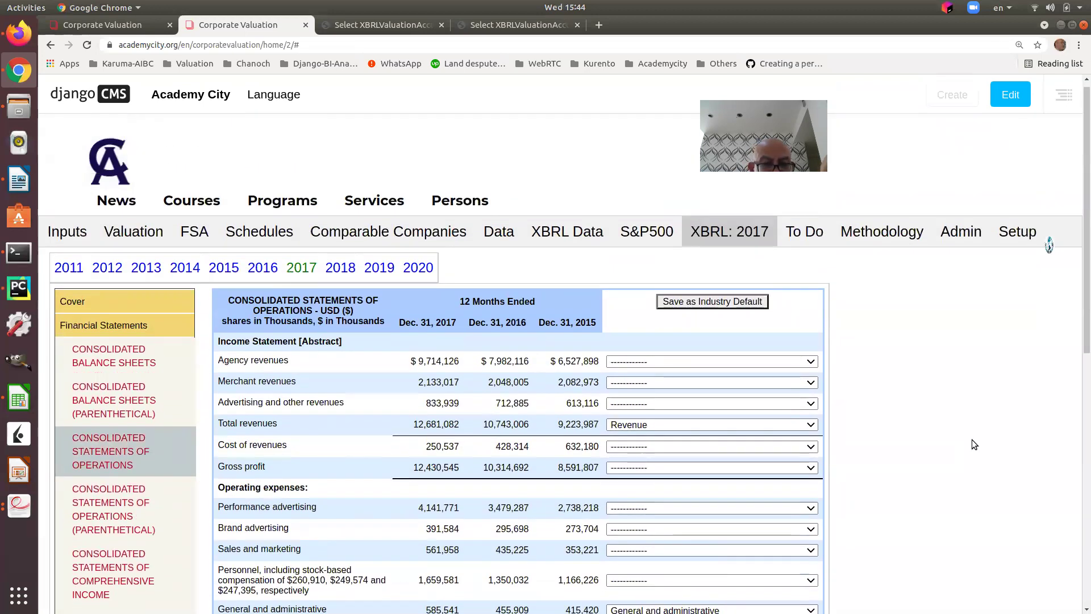
pyautogui.scroll(1, 971, 438)
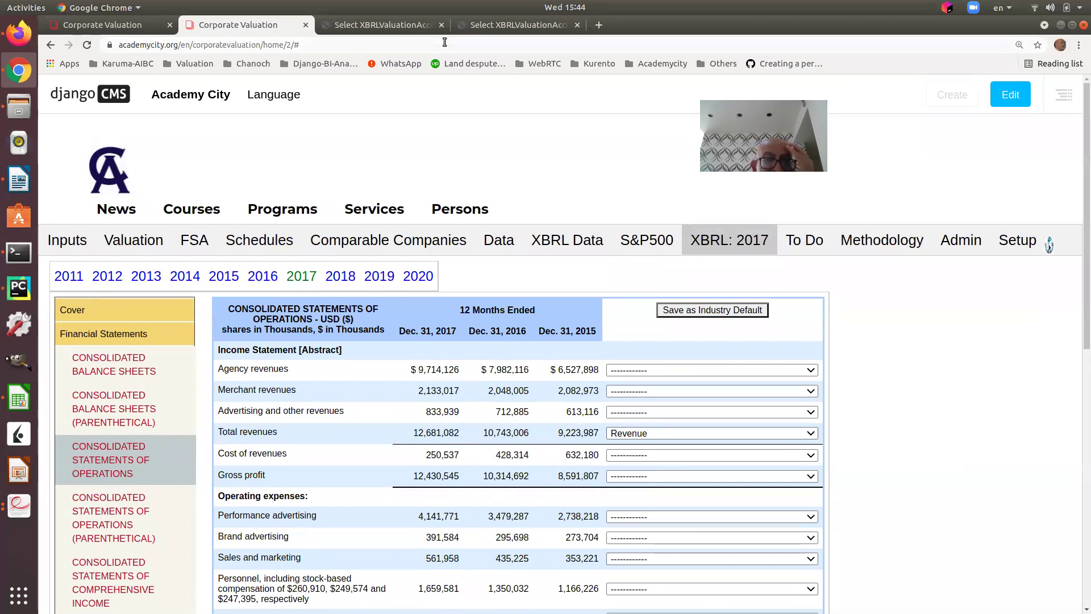
# Reload the XBRLValuationAccountMatch admin list and copy the 2017 Revenue record's match account name, SalesRevenueNet
pyautogui.click(403, 24)
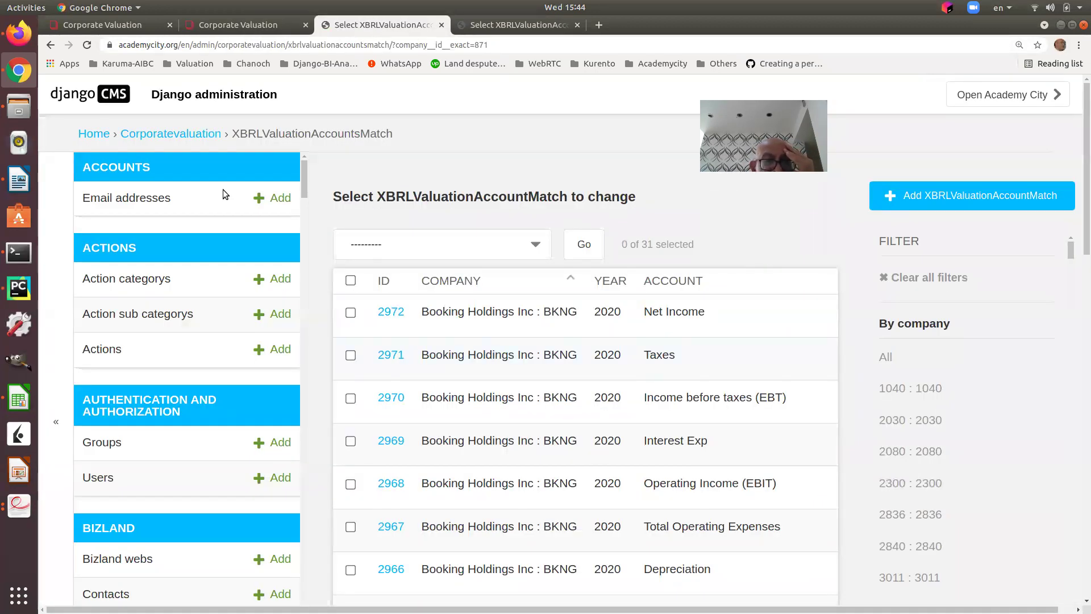
pyautogui.click(88, 46)
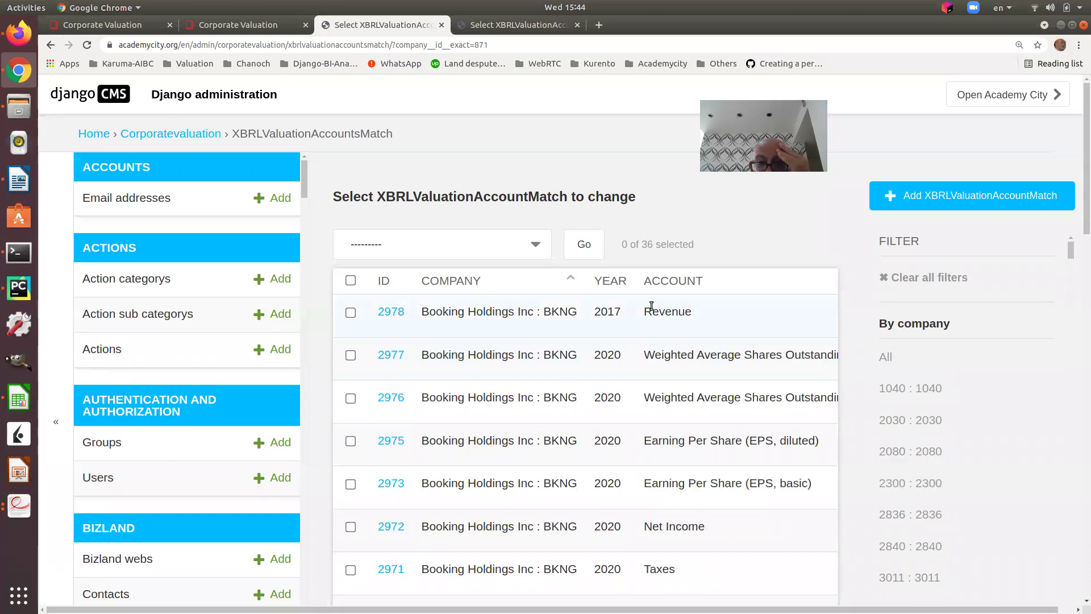
pyautogui.hscroll(2, 651, 310)
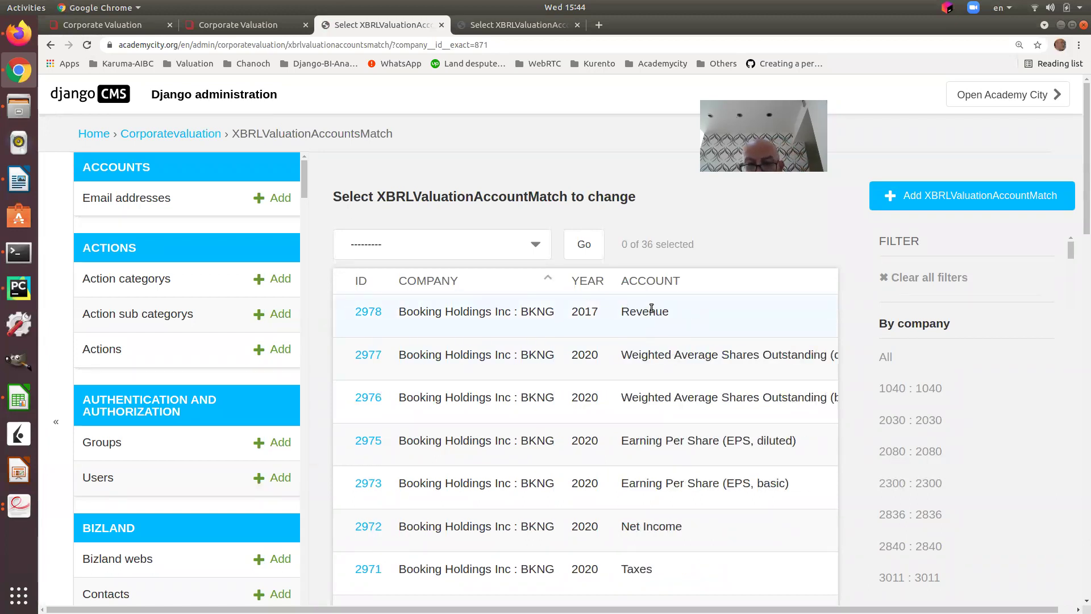
pyautogui.hscroll(8, 650, 308)
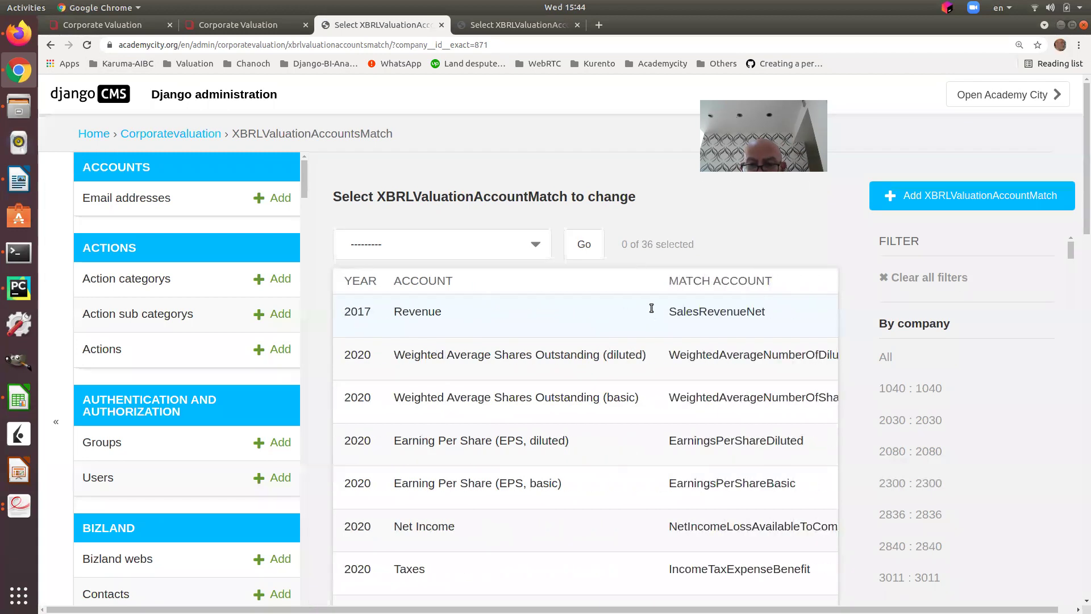
pyautogui.hscroll(1, 651, 308)
pyautogui.moveTo(652, 314); pyautogui.dragTo(558, 315)
pyautogui.hotkey('ctrl', 'c')
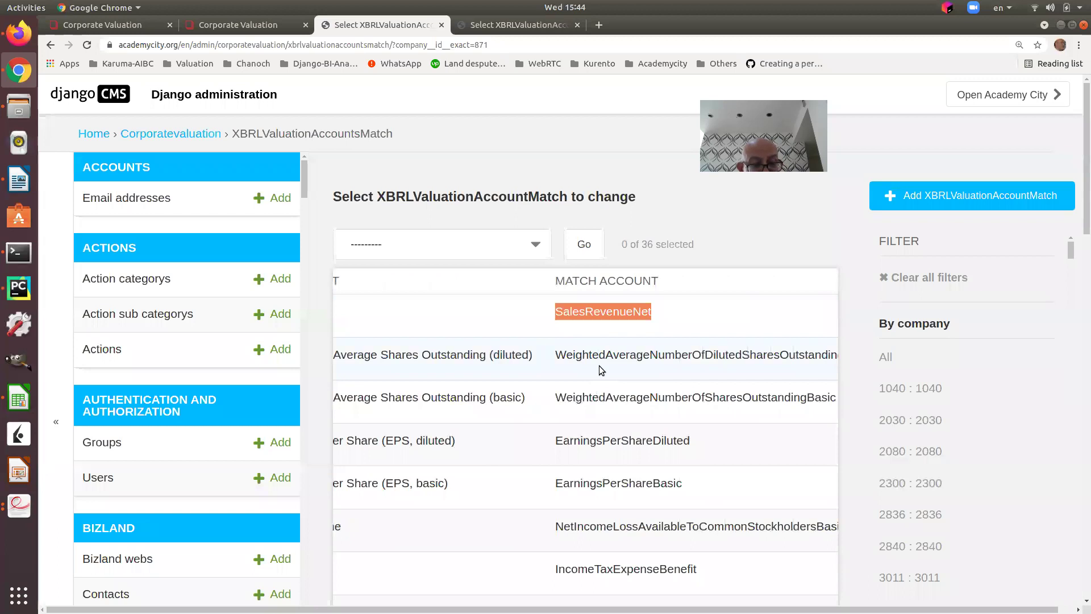
# Switch to the LibreOffice Writer notes, paste SalesRevenueNet on its own line, and return to the browser
pyautogui.click(18, 180)
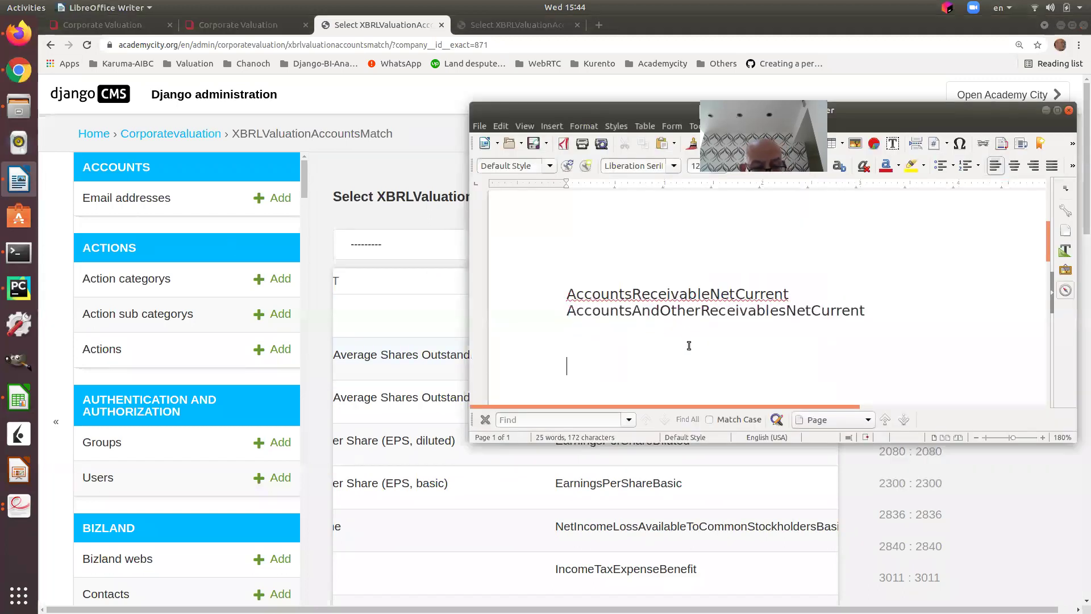
pyautogui.hotkey('ctrl', 'v')
pyautogui.press('Return')
pyautogui.click(387, 315)
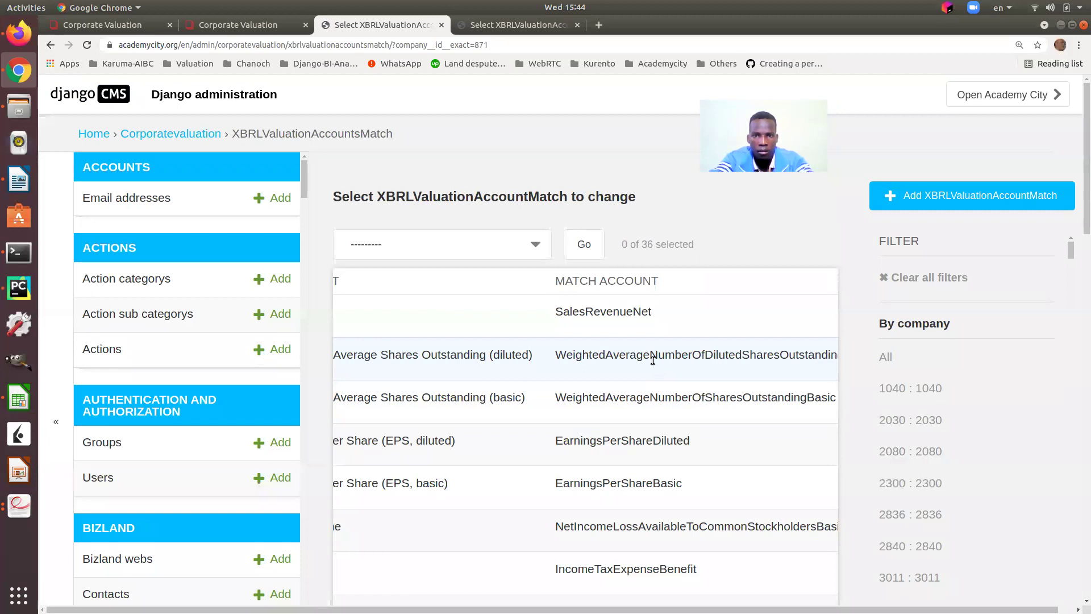
# Find the 2020 Revenue record in the account match list and copy its match account name, Revenues
pyautogui.hscroll(-5, 656, 366)
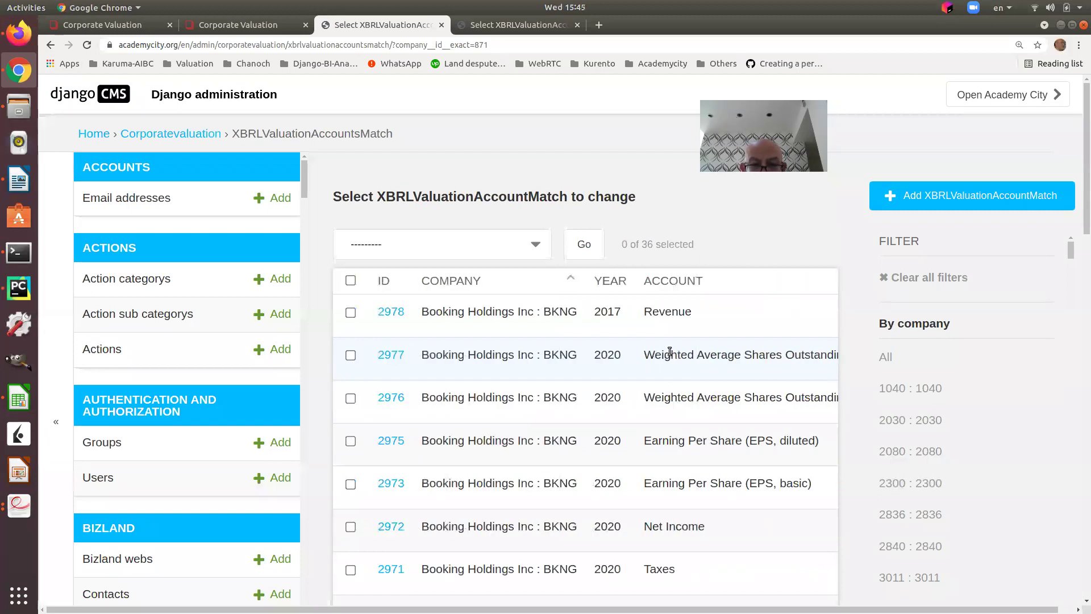
pyautogui.scroll(-9, 685, 373)
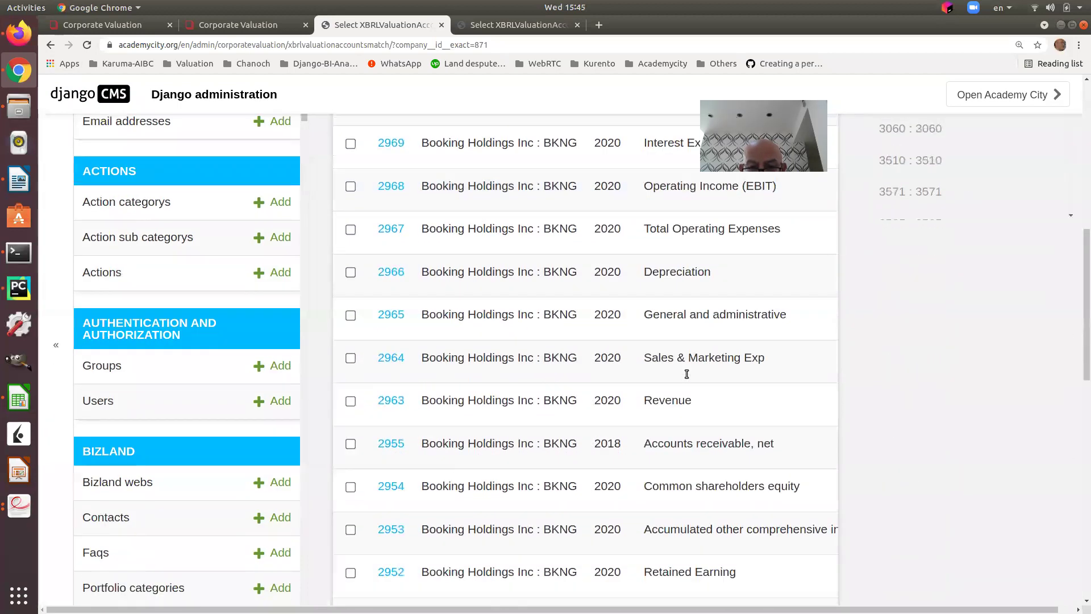
pyautogui.scroll(-1, 686, 374)
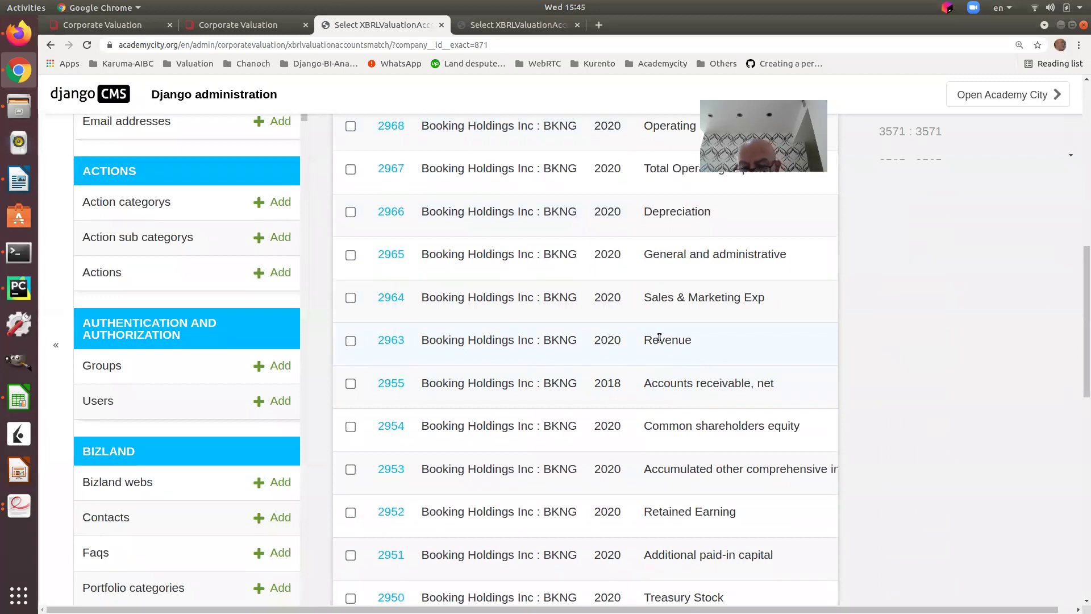
pyautogui.hscroll(5, 659, 338)
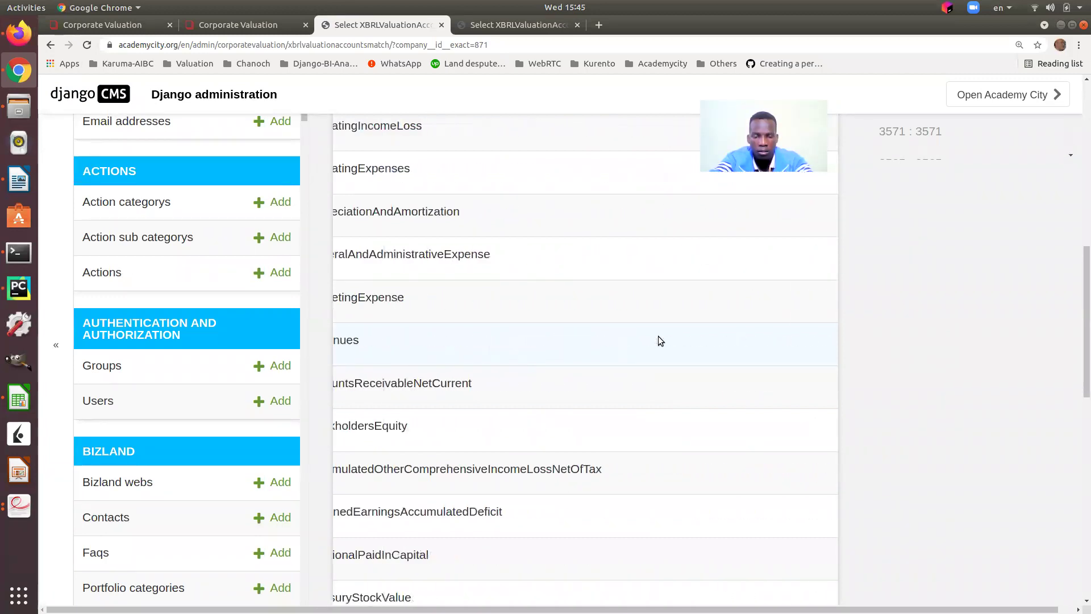
pyautogui.hscroll(-4, 658, 336)
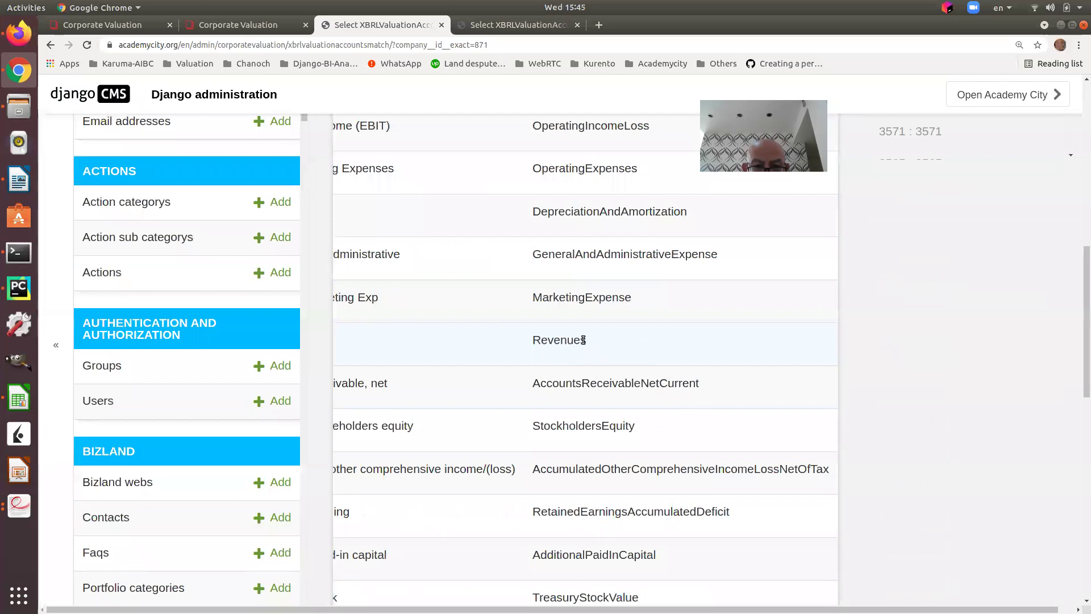
pyautogui.moveTo(586, 340); pyautogui.dragTo(530, 341)
pyautogui.hotkey('ctrl', 'c')
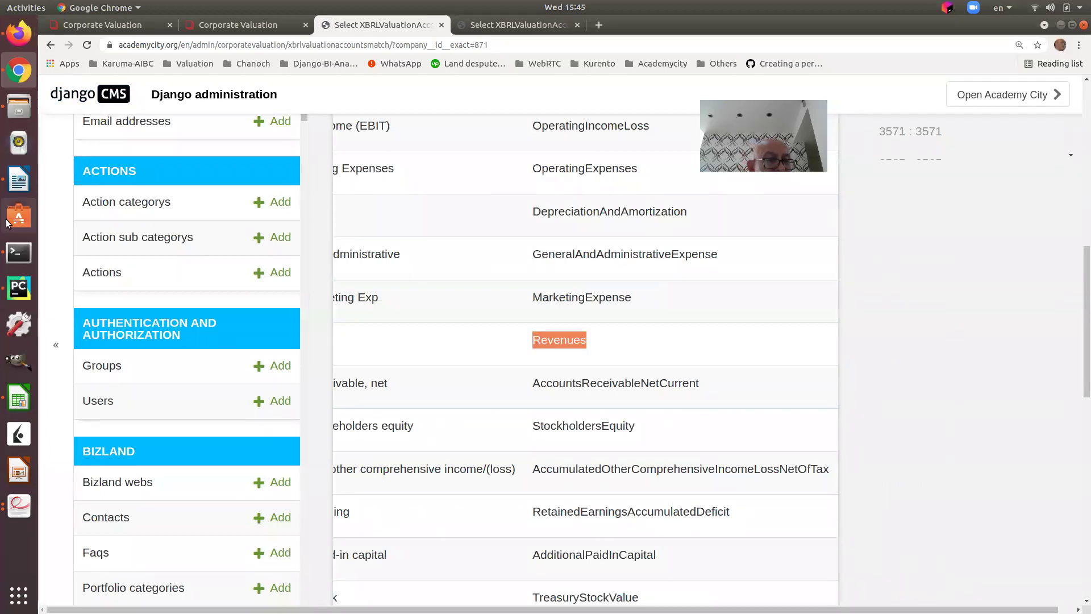
# Switch to the LibreOffice Writer notes, paste Revenues on the line below SalesRevenueNet, add two line breaks, and minimize the notes window
pyautogui.click(17, 181)
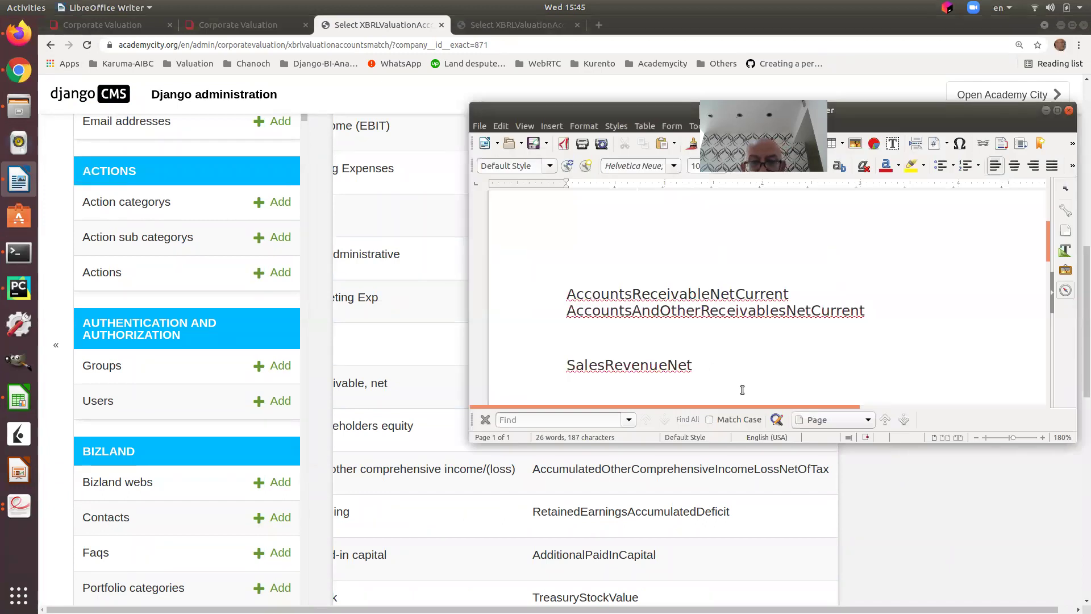
pyautogui.hotkey('ctrl', 'v')
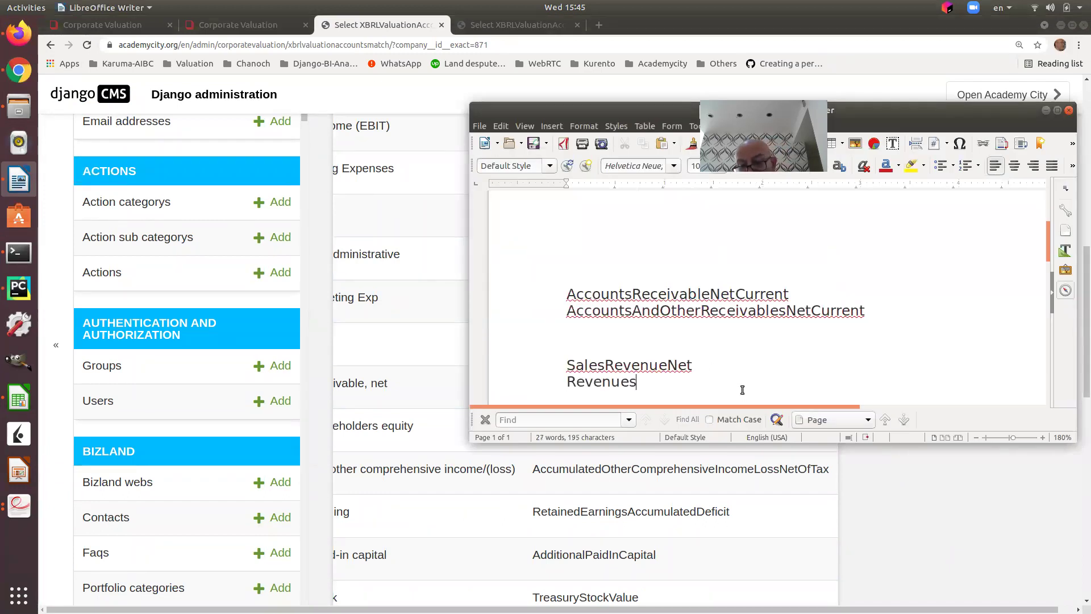
pyautogui.press('Return')
pyautogui.press('Return')
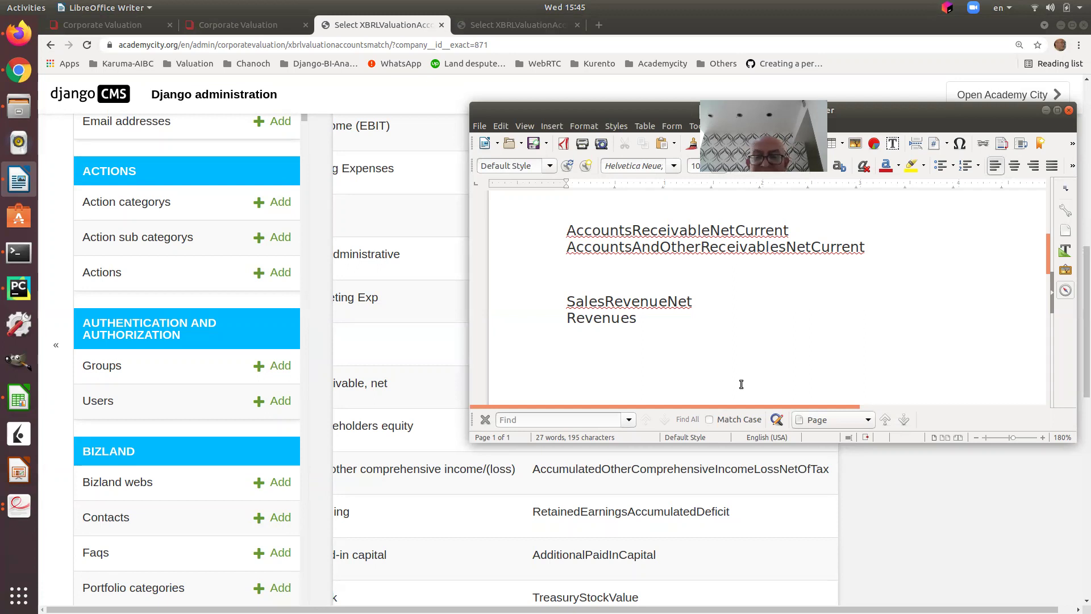
pyautogui.click(660, 315)
pyautogui.click(649, 311)
pyautogui.click(697, 333)
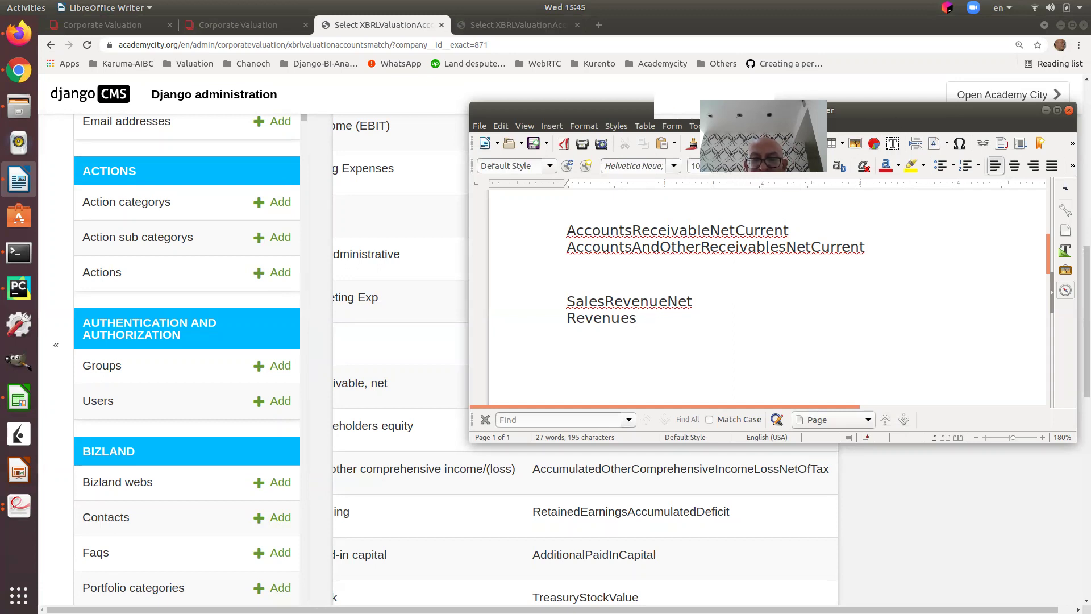
pyautogui.moveTo(960, 111); pyautogui.dragTo(909, 203)
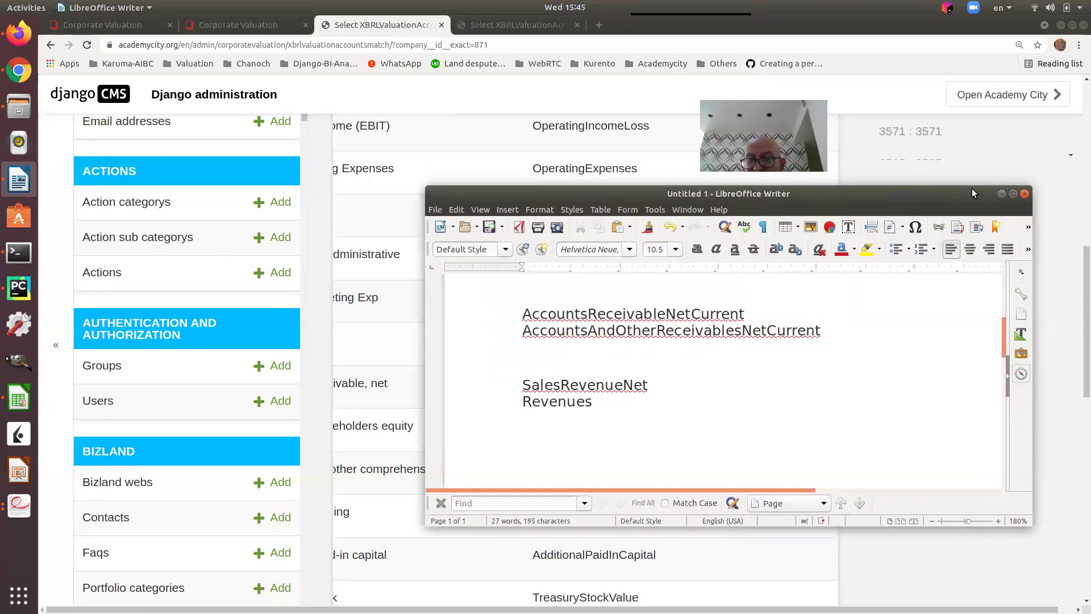
pyautogui.click(1001, 194)
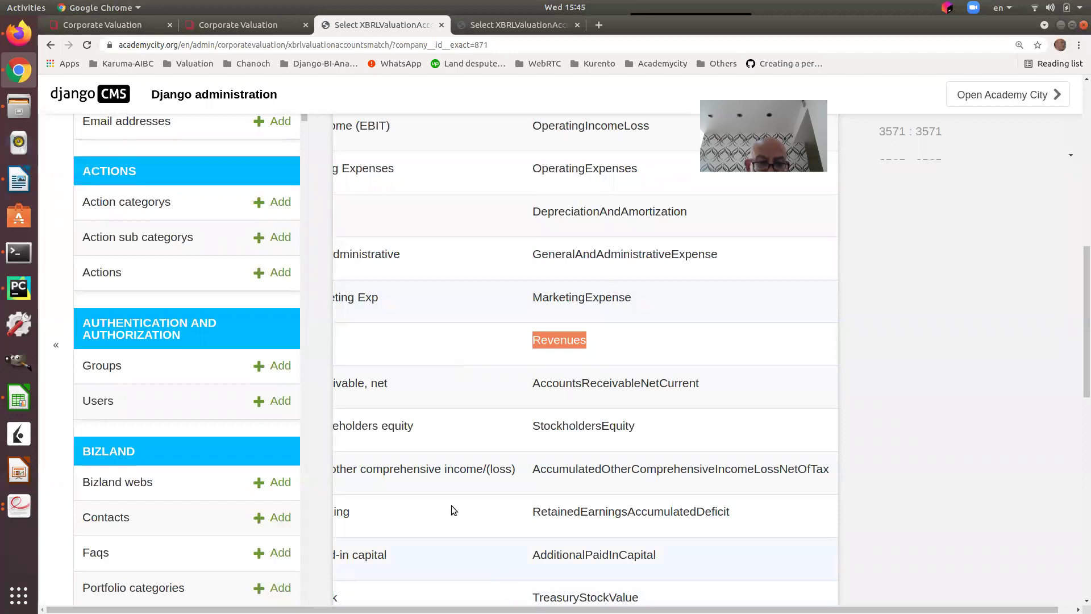
# Return to the XBRL Data table in the browser and examine the Revenue and Sales & Marketing Exp rows for missing years
pyautogui.click(605, 343)
pyautogui.hscroll(-1, 659, 378)
pyautogui.hscroll(-5, 659, 378)
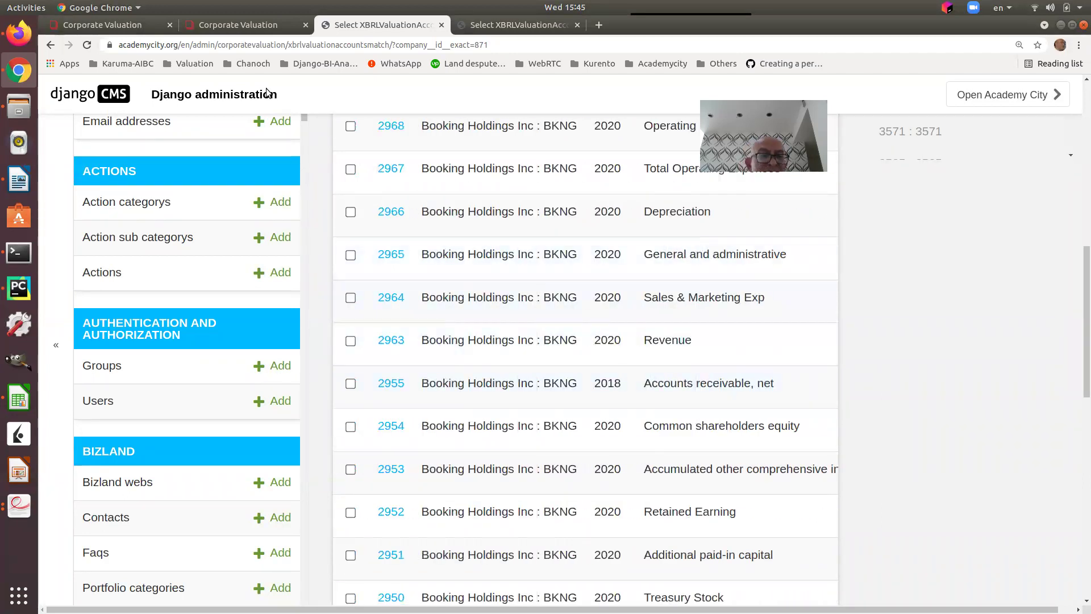
pyautogui.click(496, 22)
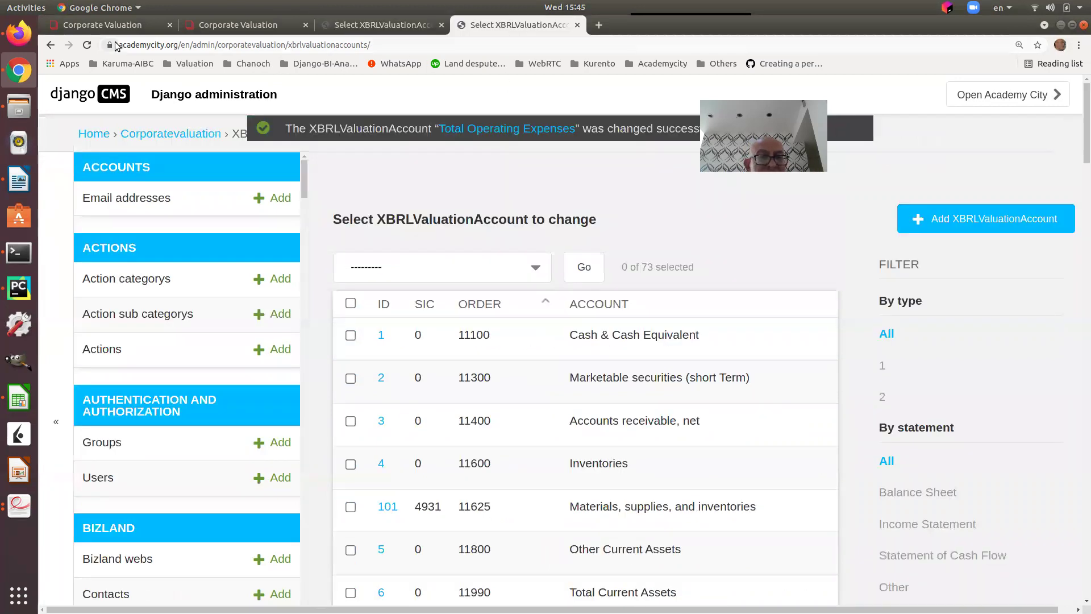
pyautogui.click(91, 25)
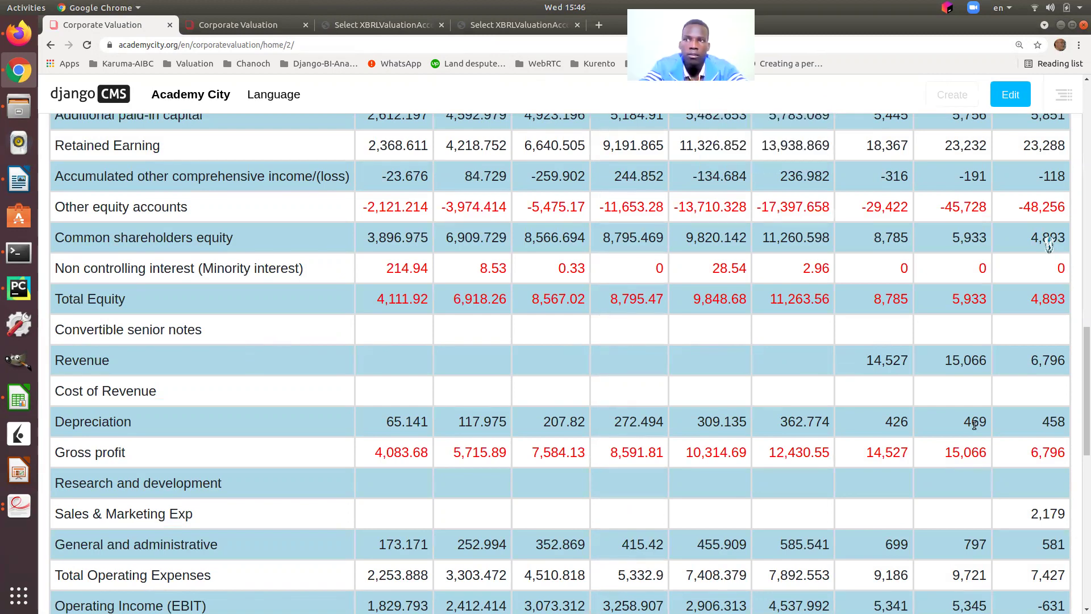
pyautogui.scroll(-1, 964, 517)
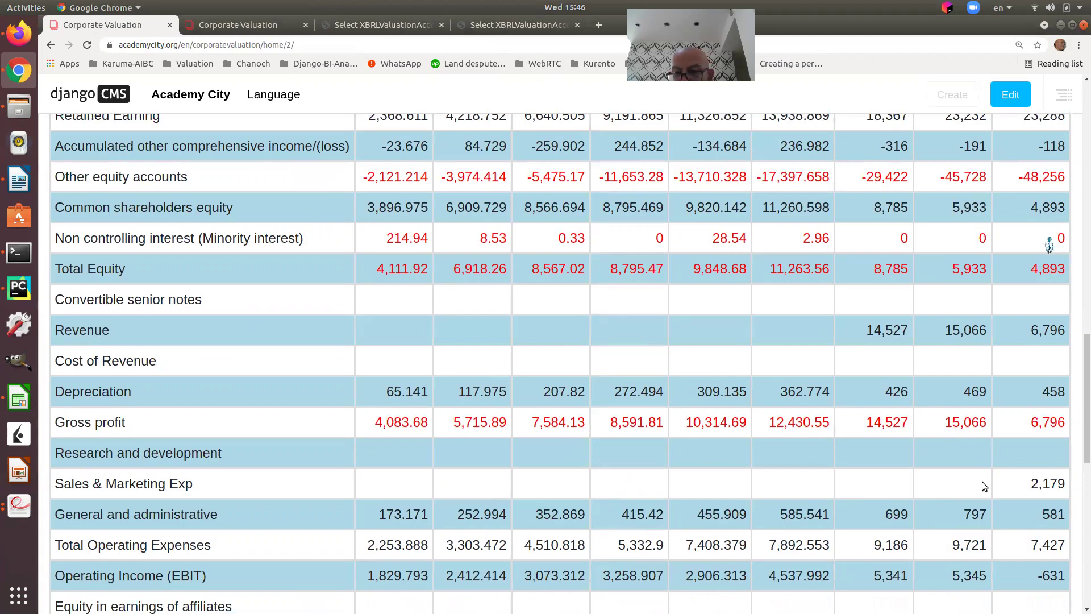
pyautogui.scroll(20, 972, 307)
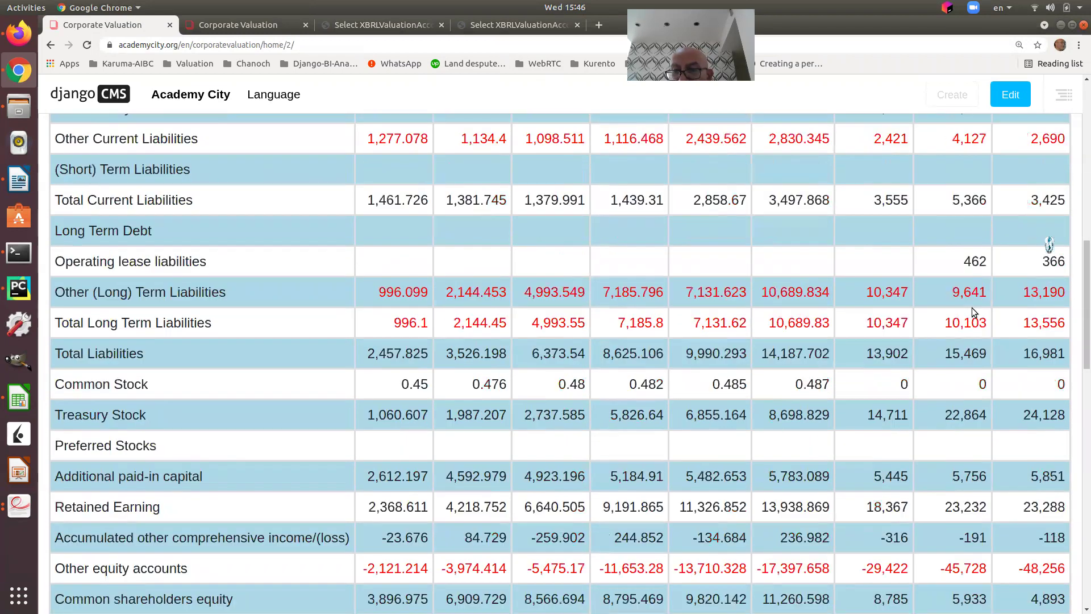
pyautogui.scroll(7, 972, 308)
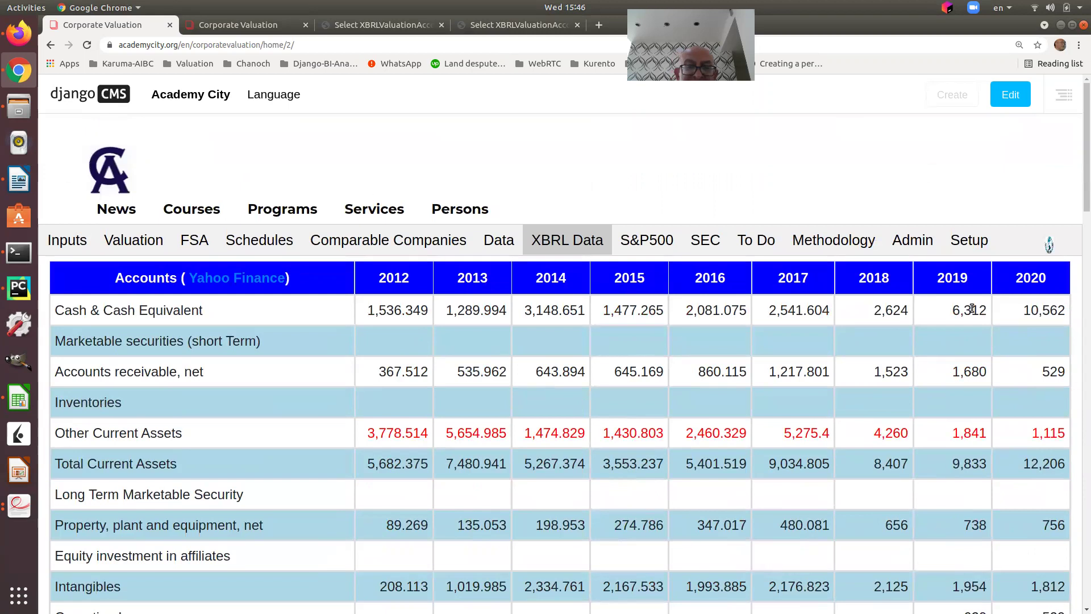
# Open the 2019 Consolidated Statements of Operations in the XBRL account matching page
pyautogui.click(233, 26)
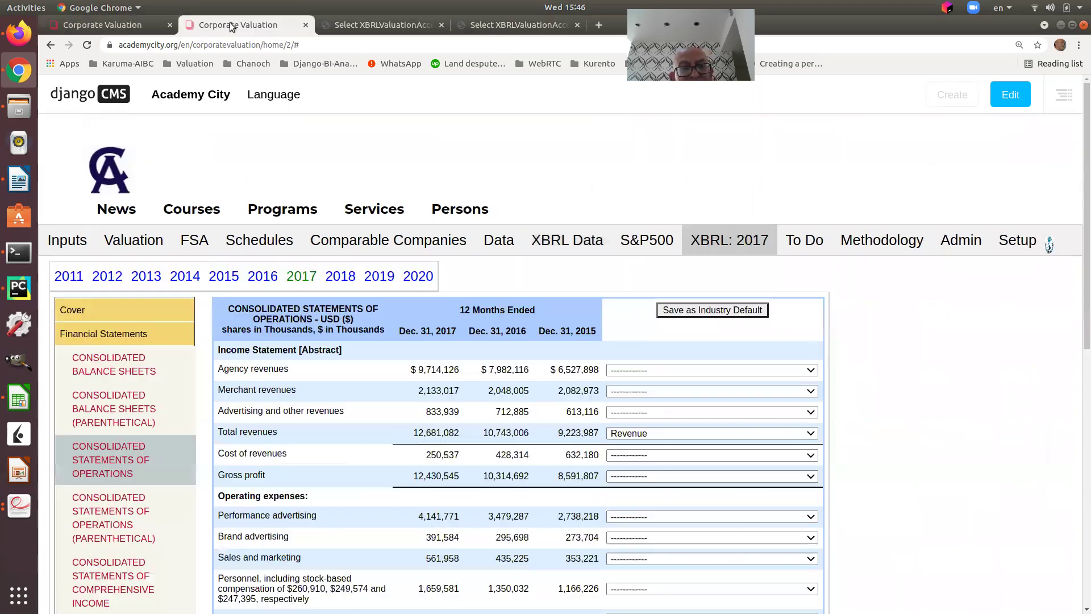
pyautogui.click(379, 277)
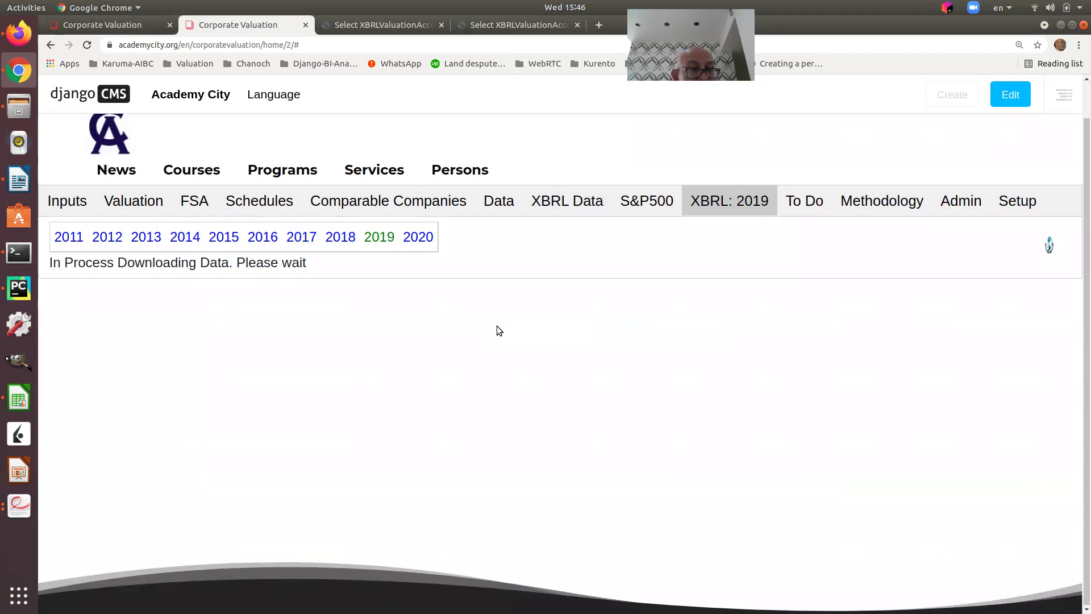
pyautogui.click(103, 319)
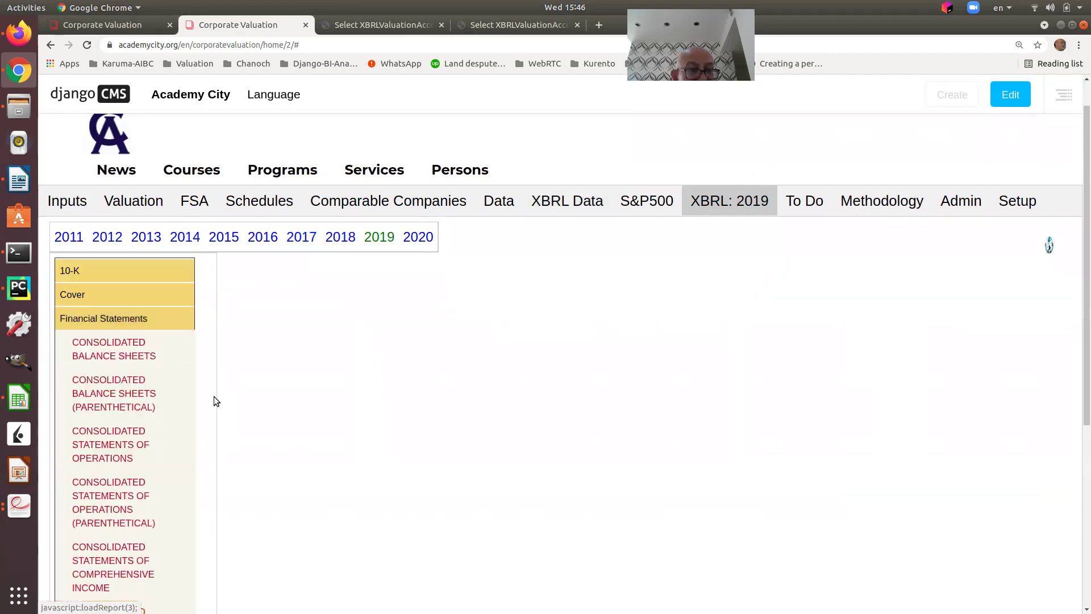
pyautogui.click(111, 444)
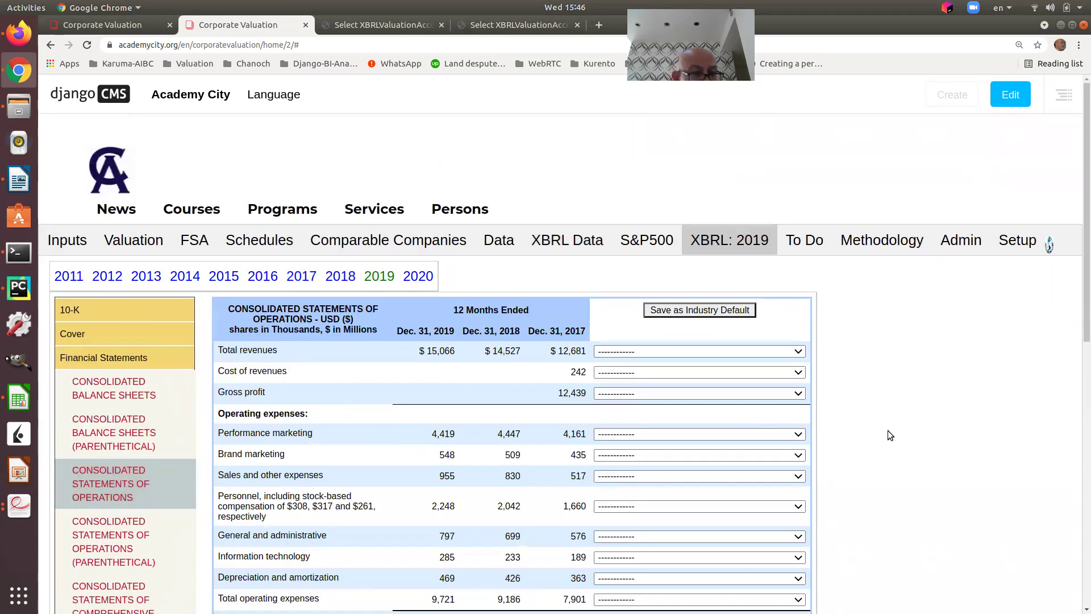
# Match the Brand marketing line of the 2019 operations statement to the Sales & Marketing Exp account
pyautogui.scroll(-7, 893, 433)
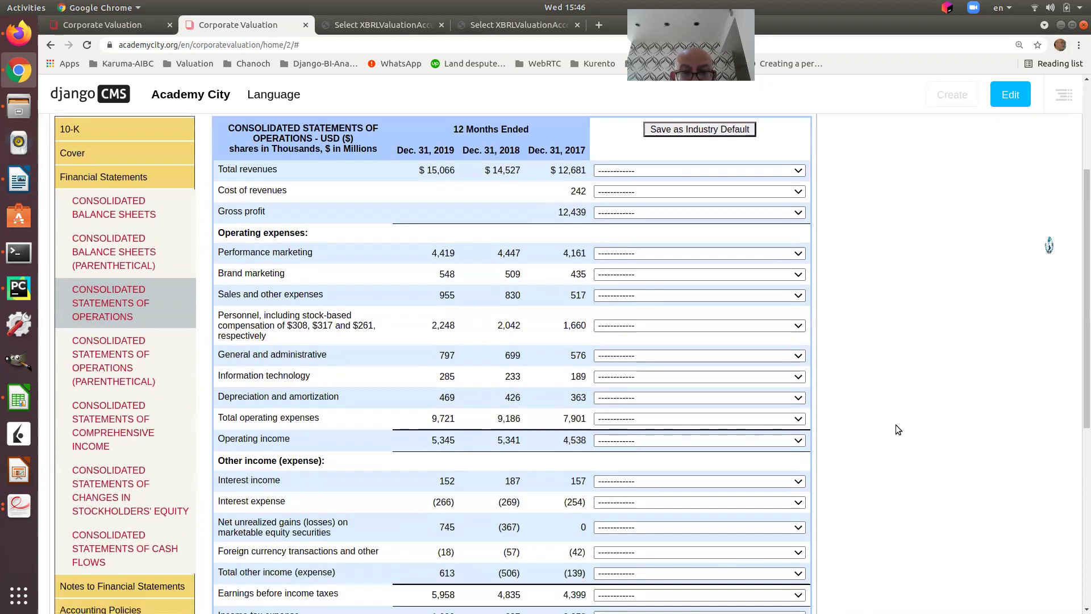
pyautogui.scroll(-3, 895, 428)
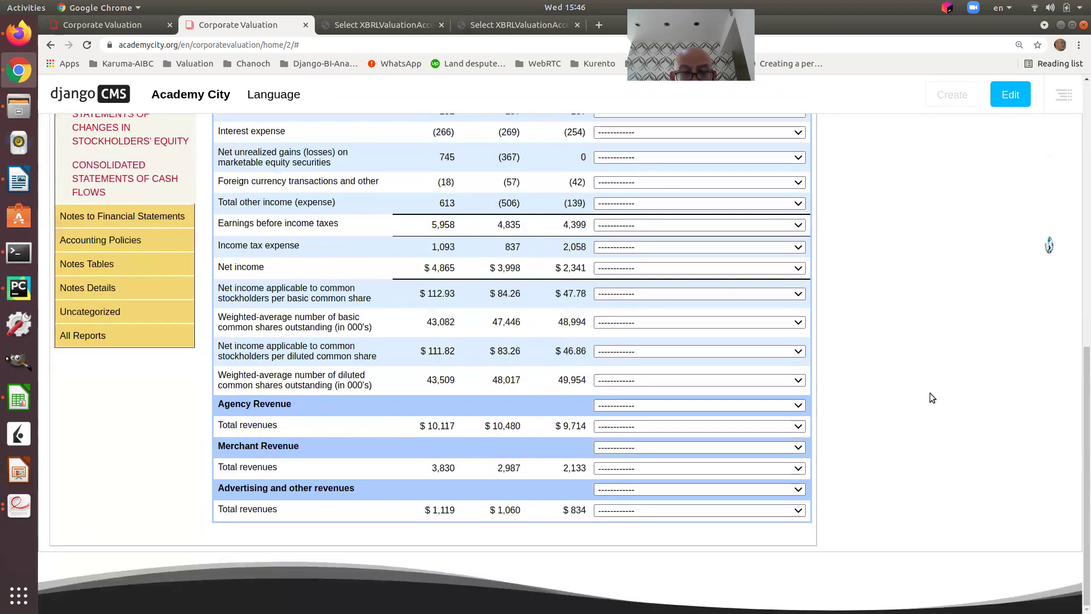
pyautogui.scroll(10, 958, 280)
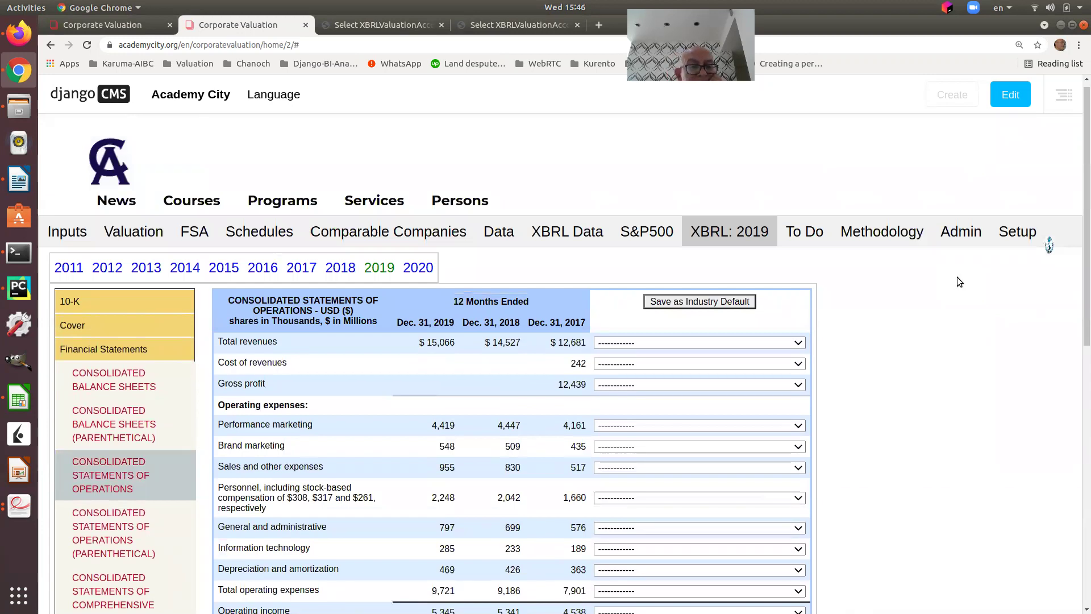
pyautogui.scroll(-3, 960, 278)
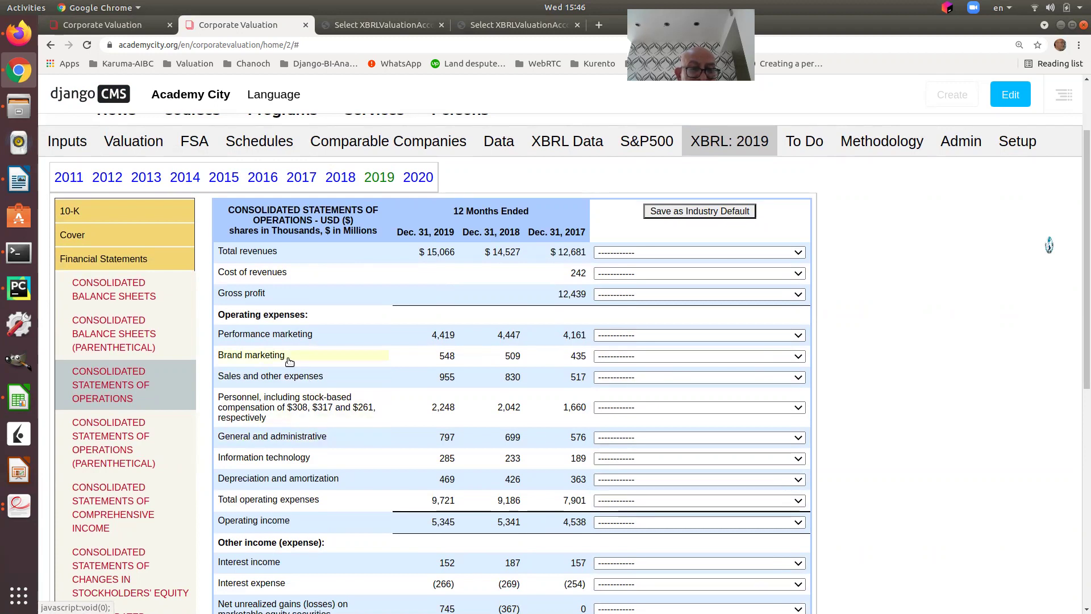
pyautogui.click(654, 356)
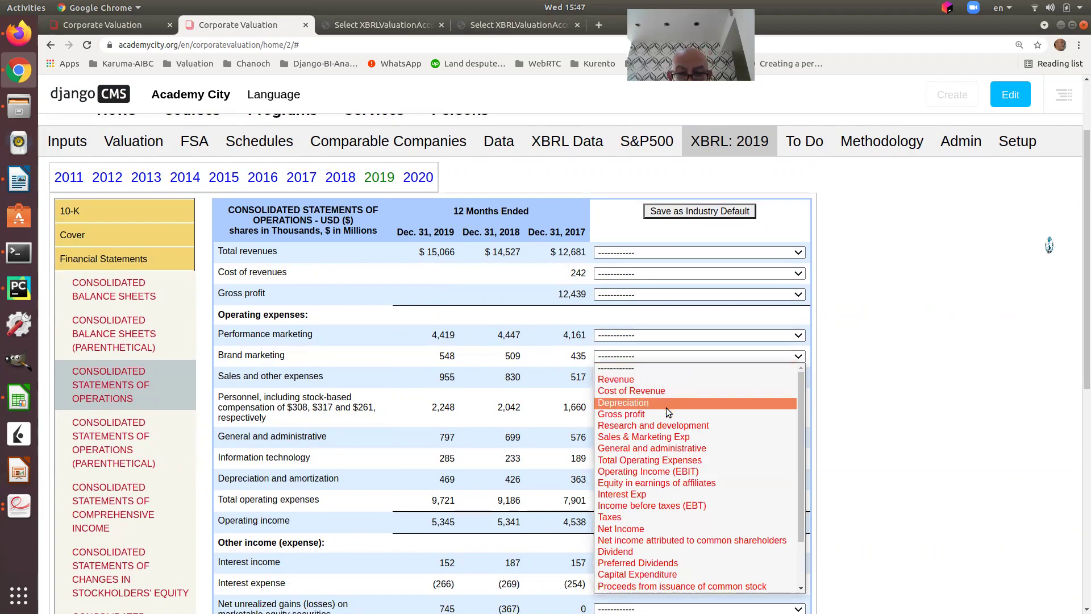
pyautogui.click(696, 437)
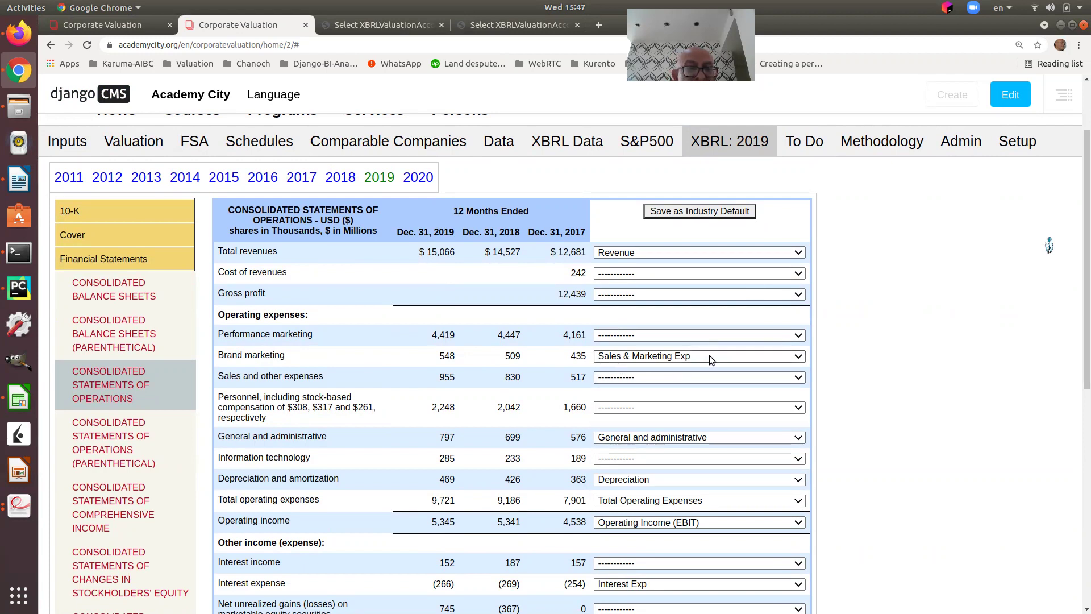
# Reload the XBRLValuationAccountMatch admin list and highlight the 2019 Sales & Marketing Exp record's match account name
pyautogui.click(369, 25)
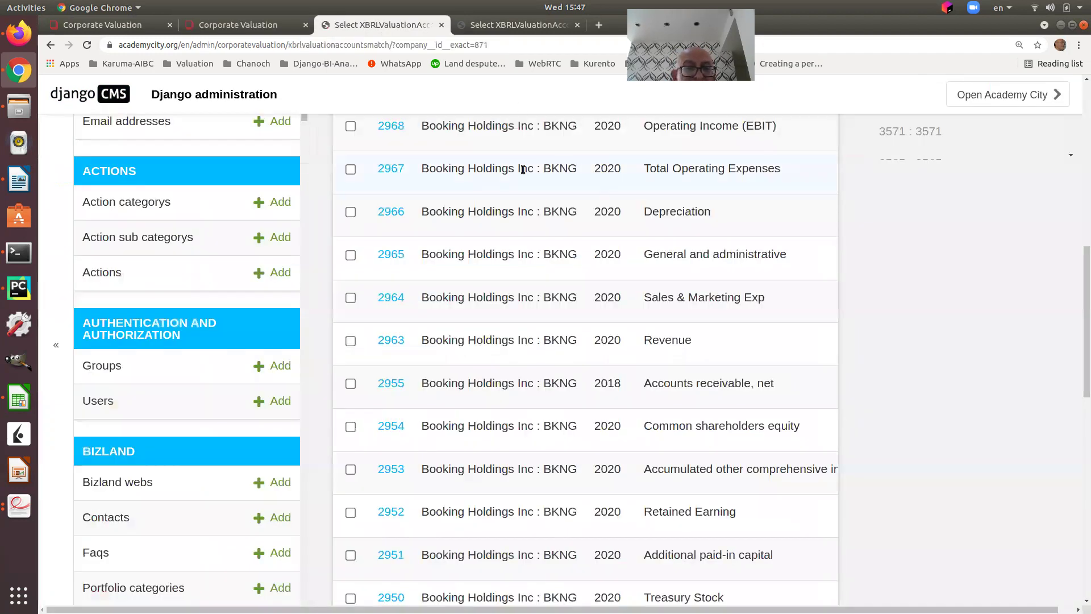
pyautogui.click(87, 45)
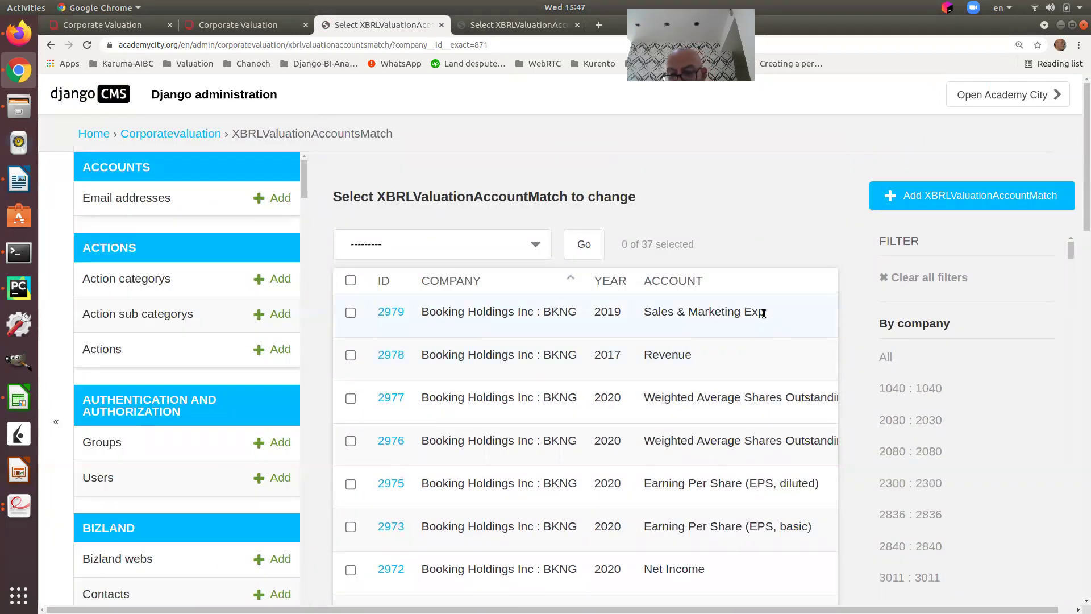
pyautogui.hscroll(8, 762, 313)
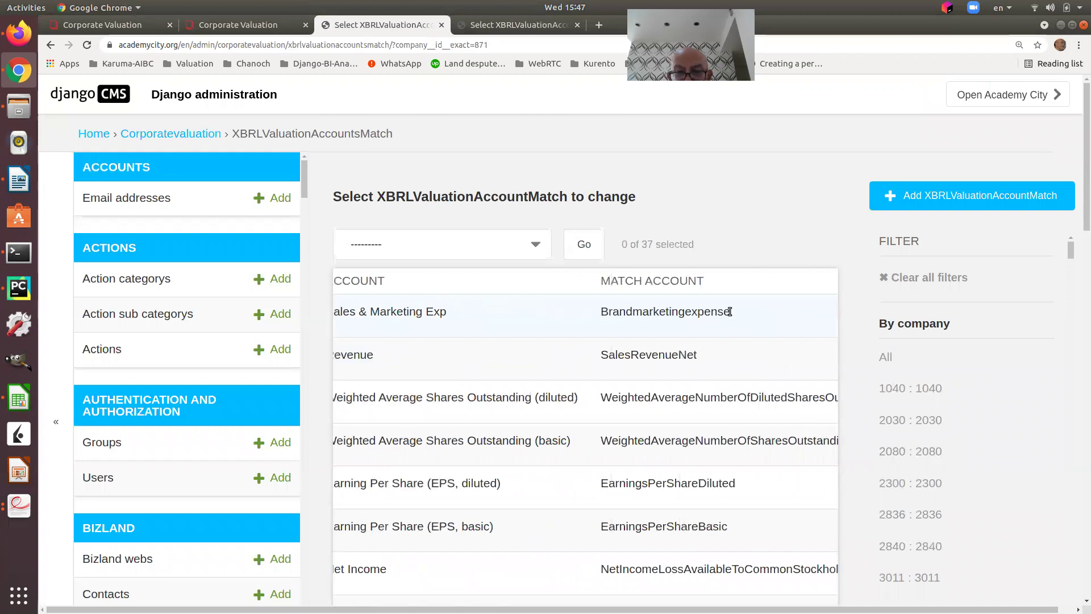
pyautogui.moveTo(729, 310); pyautogui.dragTo(603, 310)
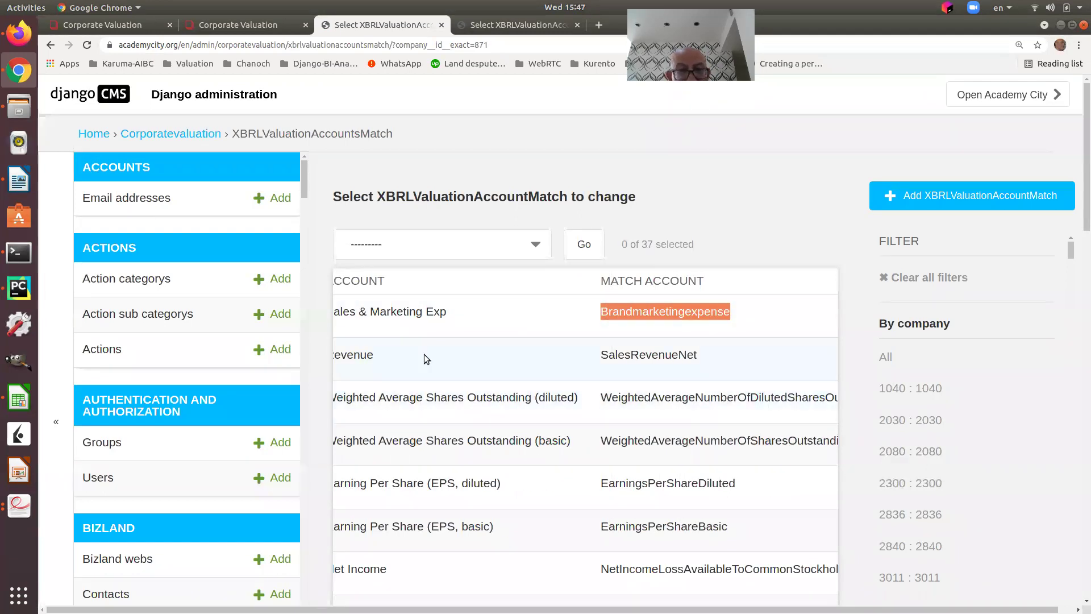
# Find the 2020 Sales & Marketing Exp record in the list and check its match account name for comparison
pyautogui.click(368, 308)
pyautogui.hscroll(-8, 424, 339)
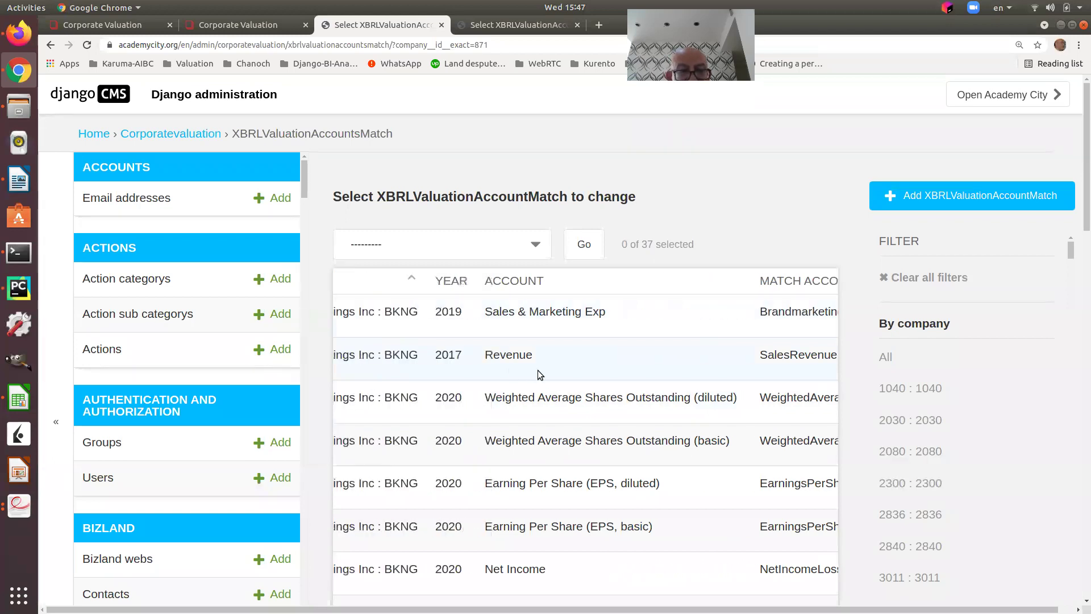
pyautogui.scroll(-5, 591, 360)
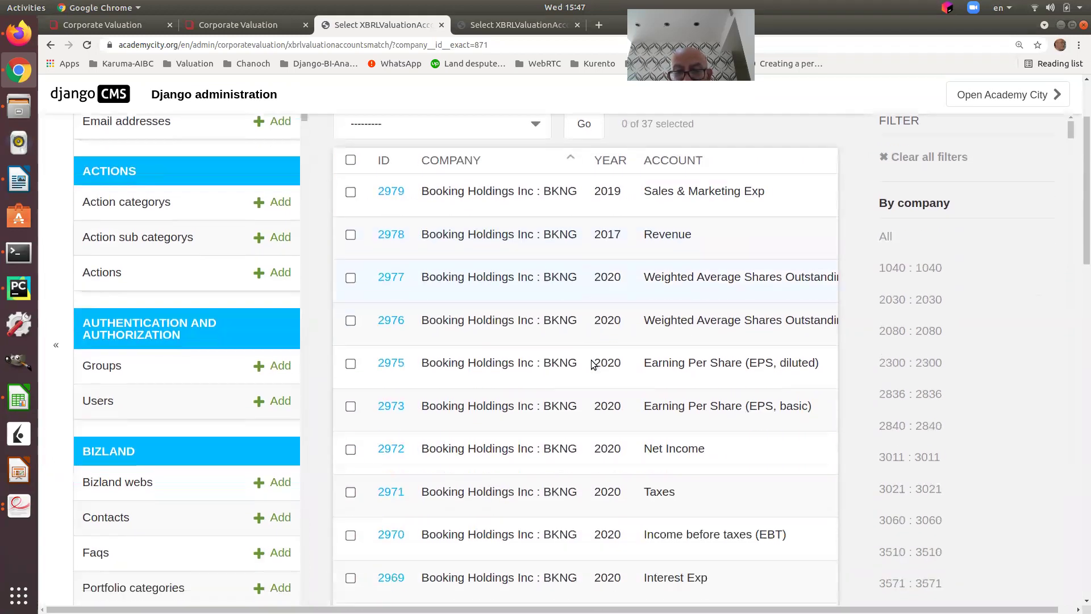
pyautogui.scroll(-3, 590, 360)
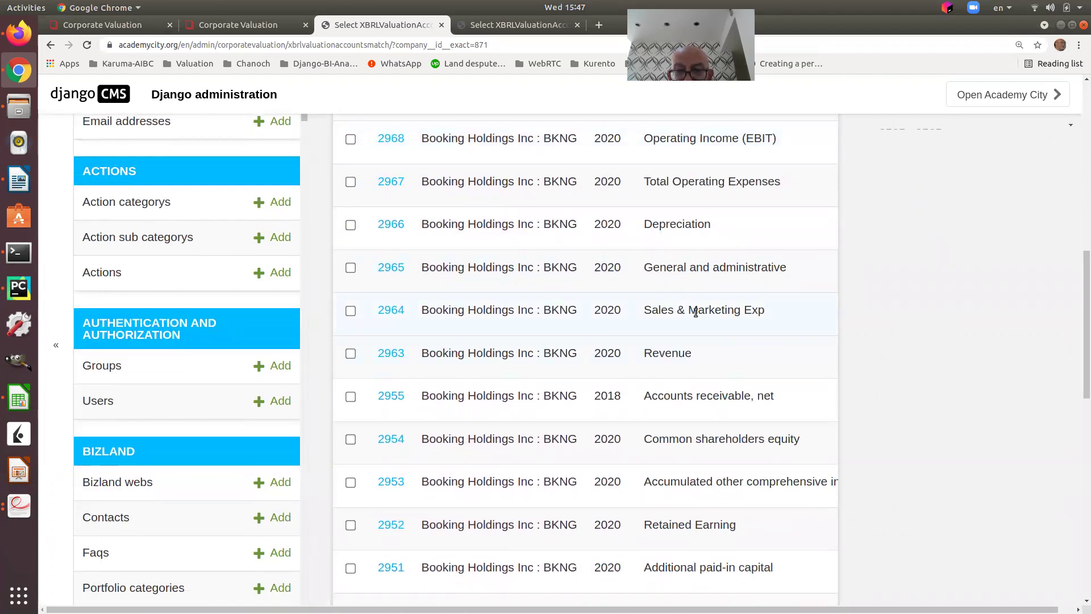
pyautogui.hscroll(10, 695, 312)
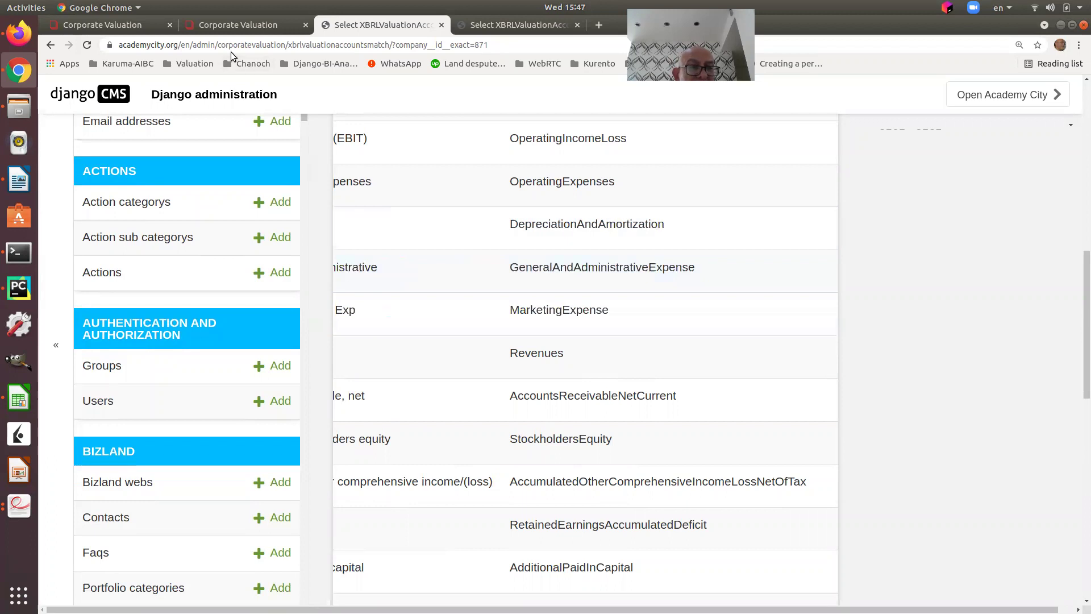
# Return to the Corporate Valuation page showing the XBRL Data table and reload it
pyautogui.click(217, 27)
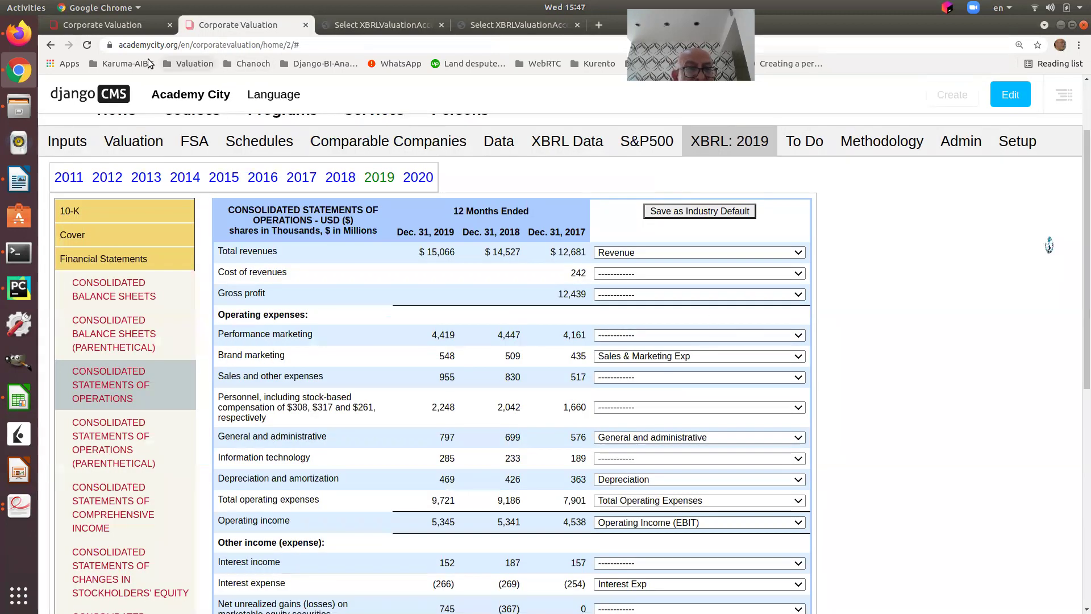
pyautogui.click(111, 27)
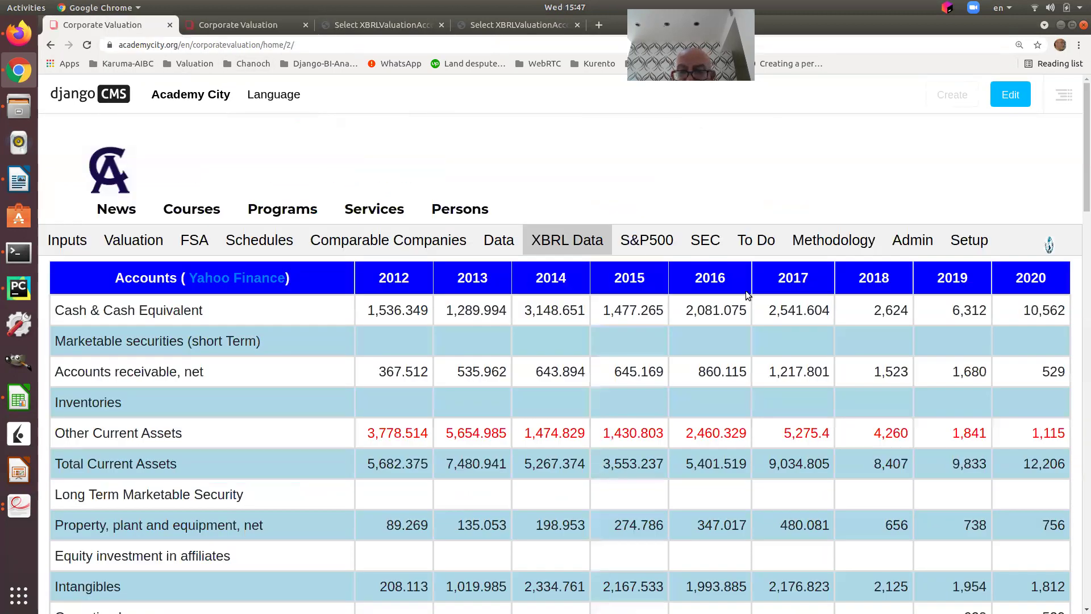
pyautogui.scroll(-10, 844, 308)
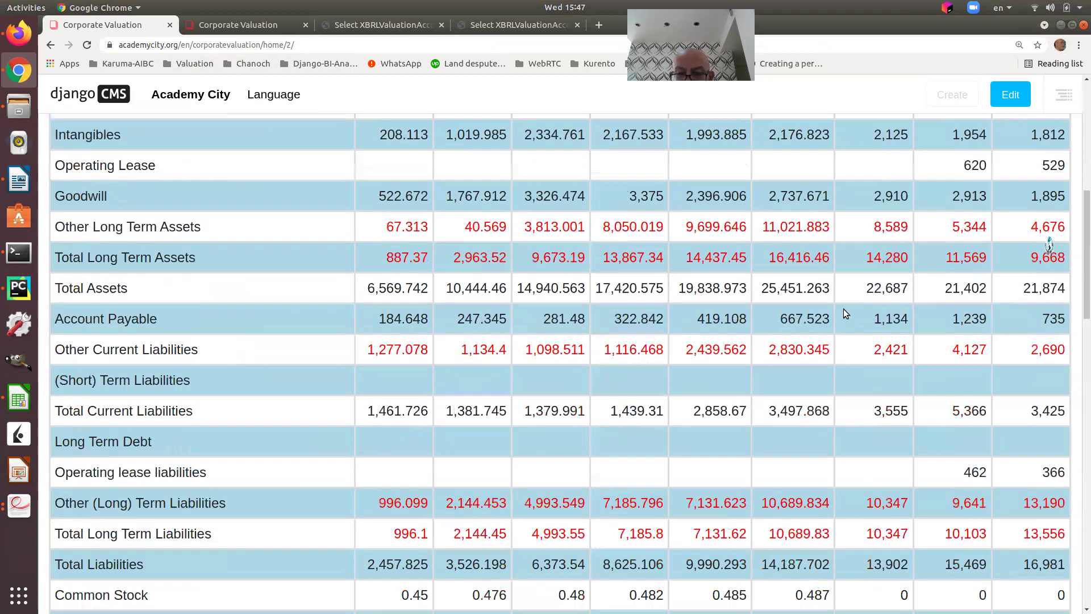
pyautogui.scroll(11, 843, 308)
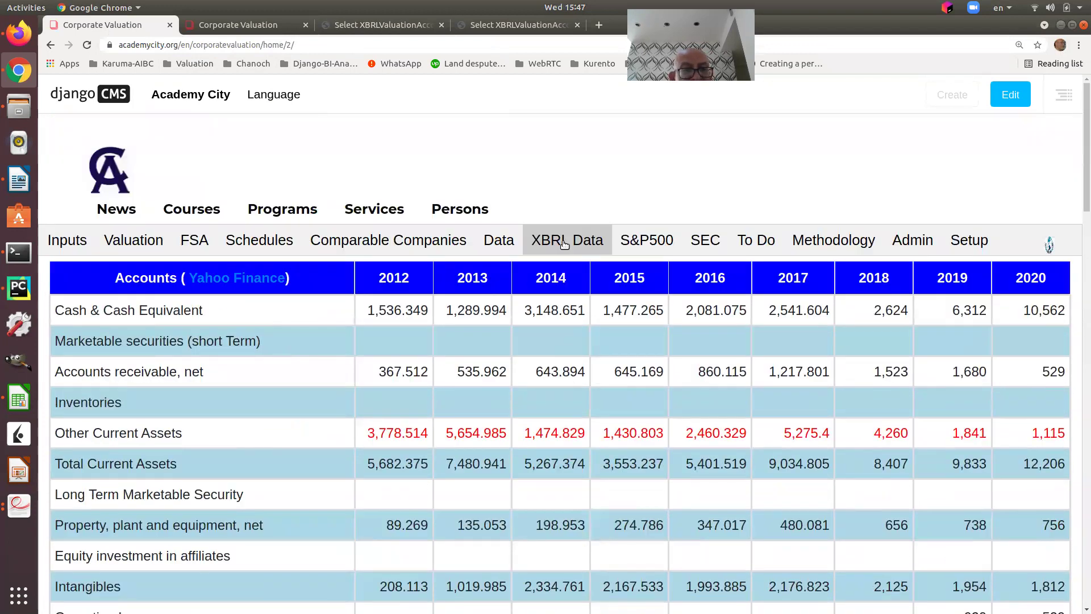
pyautogui.click(86, 44)
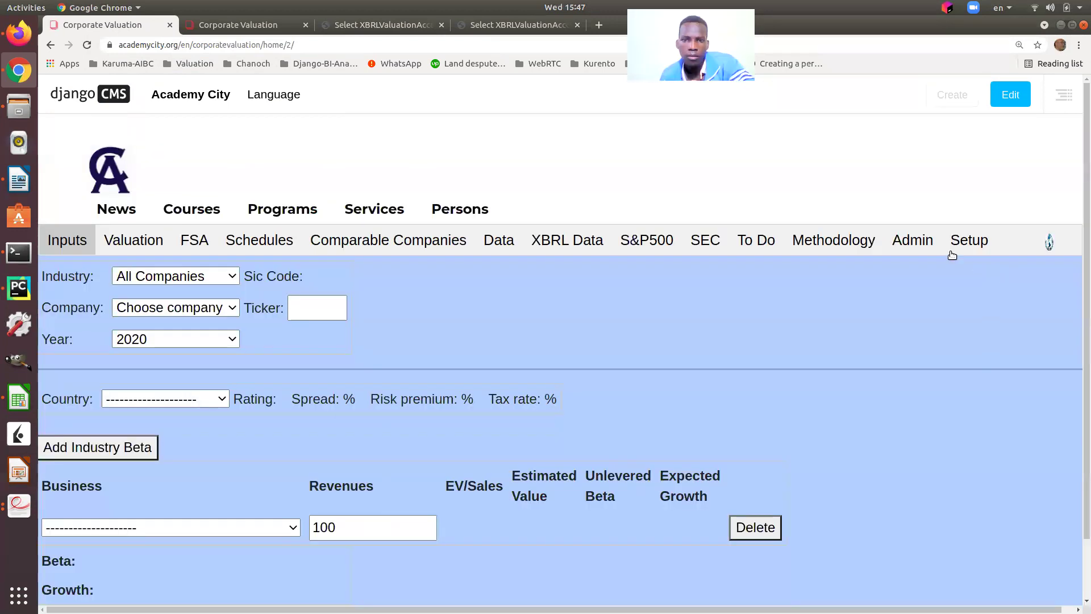
# Enable updating data for companies in the admin section and load Booking Holdings Inc from the S&P500 list to view its ratios
pyautogui.click(908, 250)
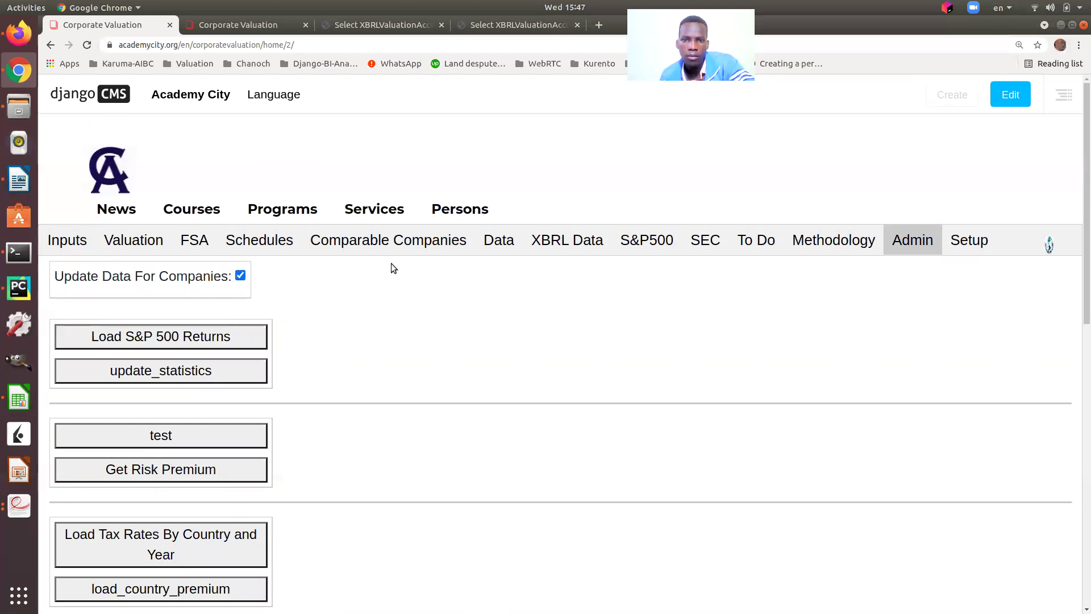
pyautogui.click(640, 238)
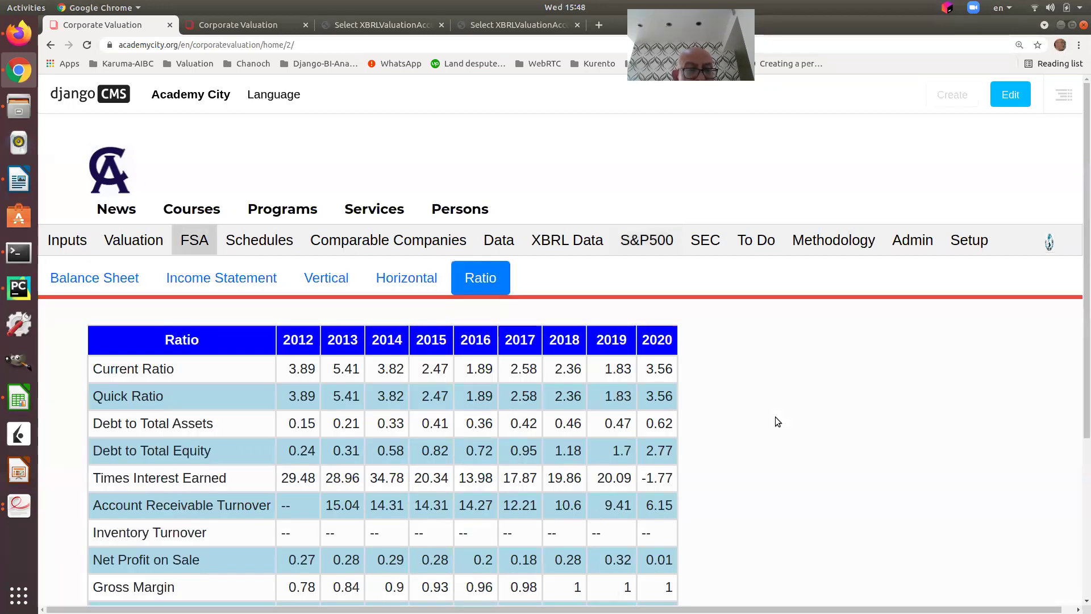
pyautogui.scroll(-2, 700, 390)
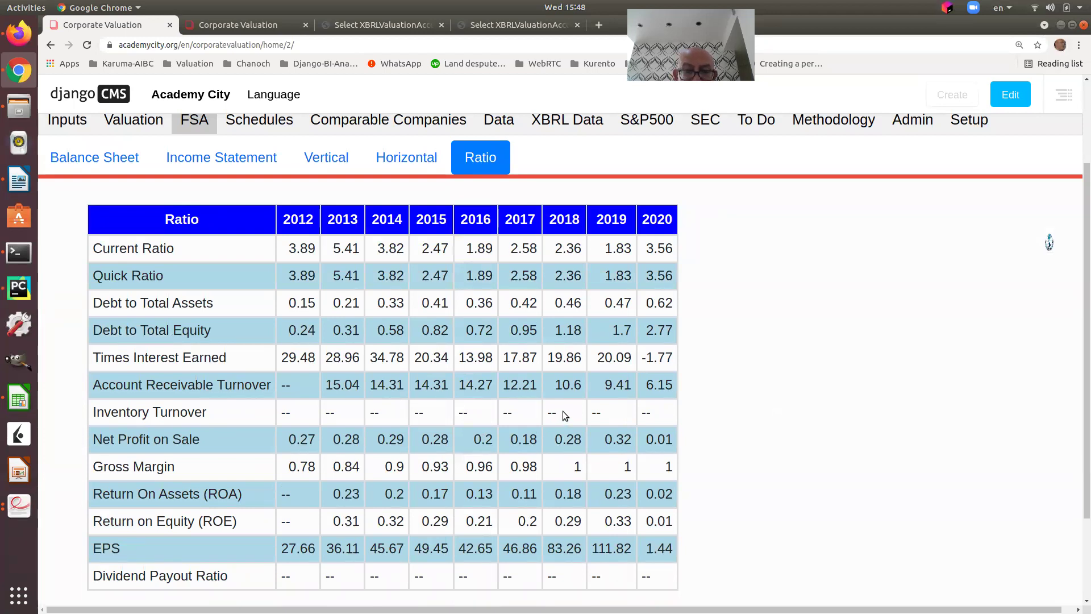
pyautogui.scroll(2, 561, 403)
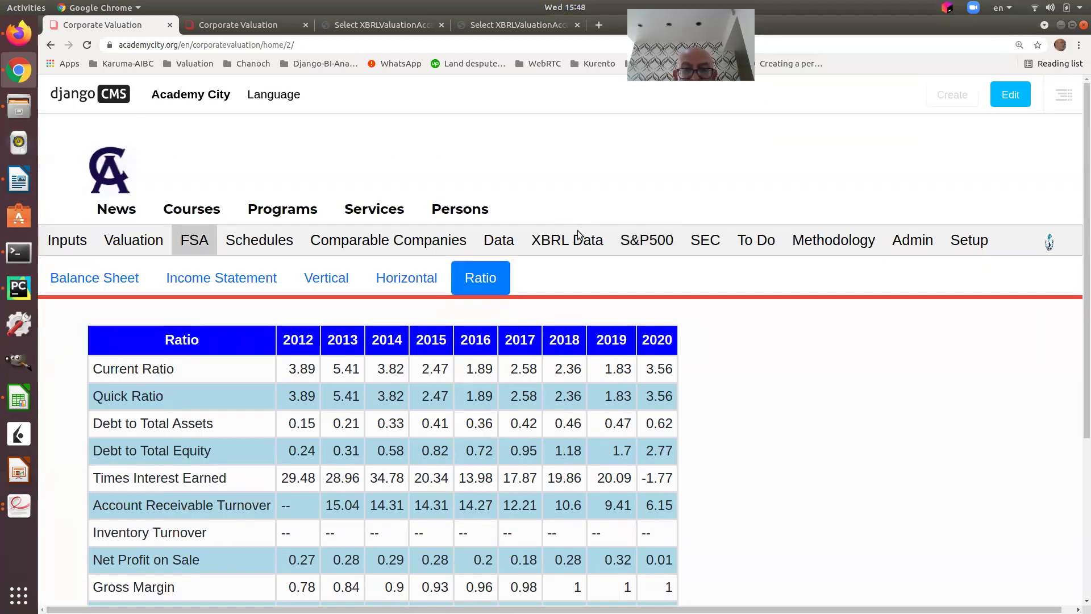
# Show the XBRL Data table and highlight the Revenue values from 2012 to 2018
pyautogui.click(567, 249)
pyautogui.scroll(-2, 818, 376)
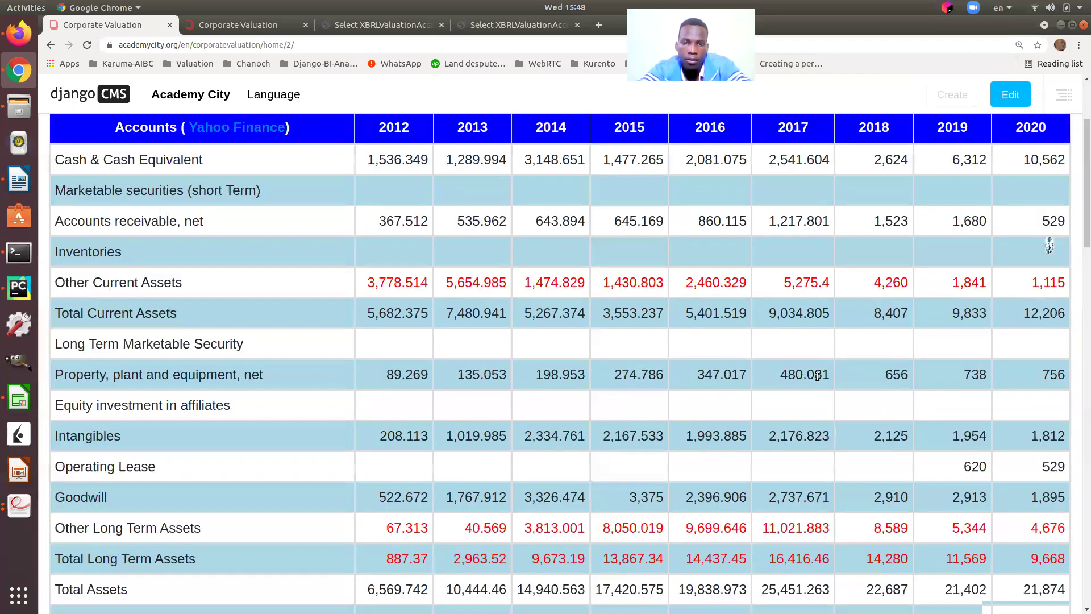
pyautogui.scroll(-6, 817, 376)
pyautogui.scroll(-3, 808, 363)
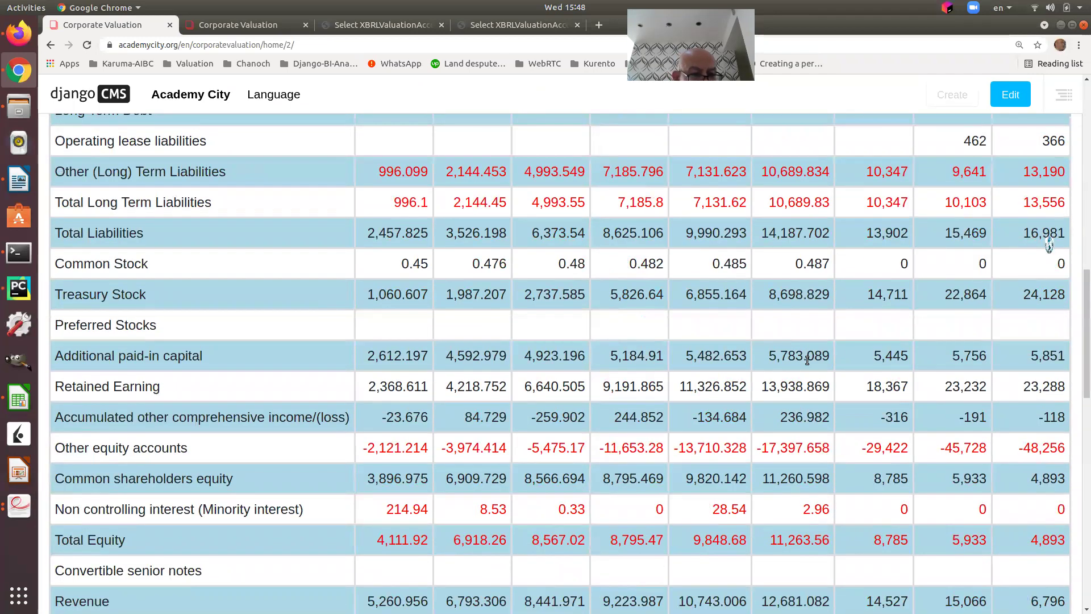
pyautogui.scroll(-3, 807, 360)
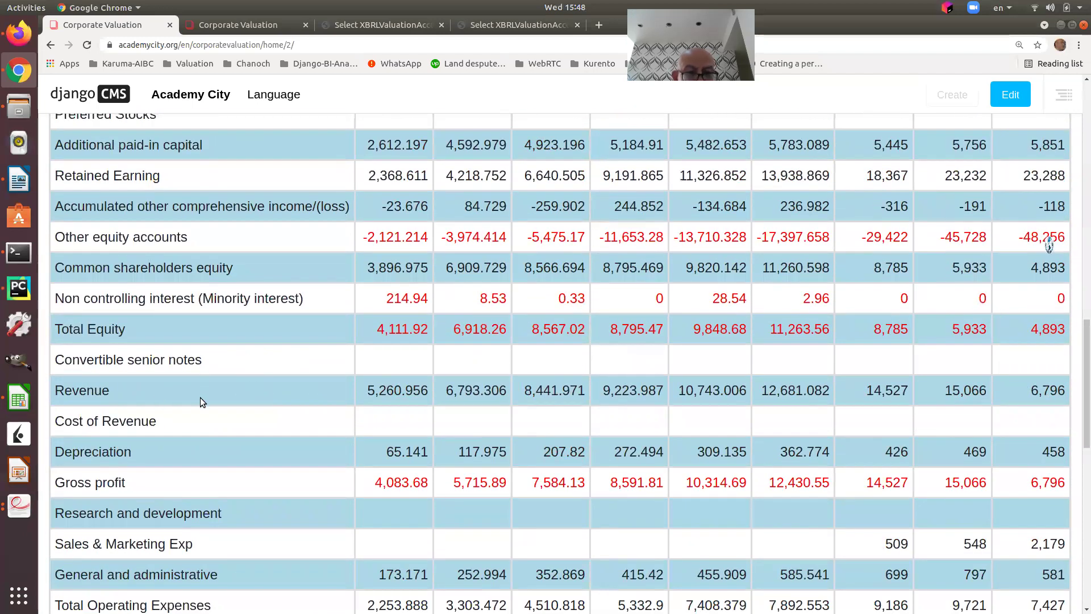
pyautogui.moveTo(365, 392); pyautogui.dragTo(920, 394)
pyautogui.scroll(-3, 844, 529)
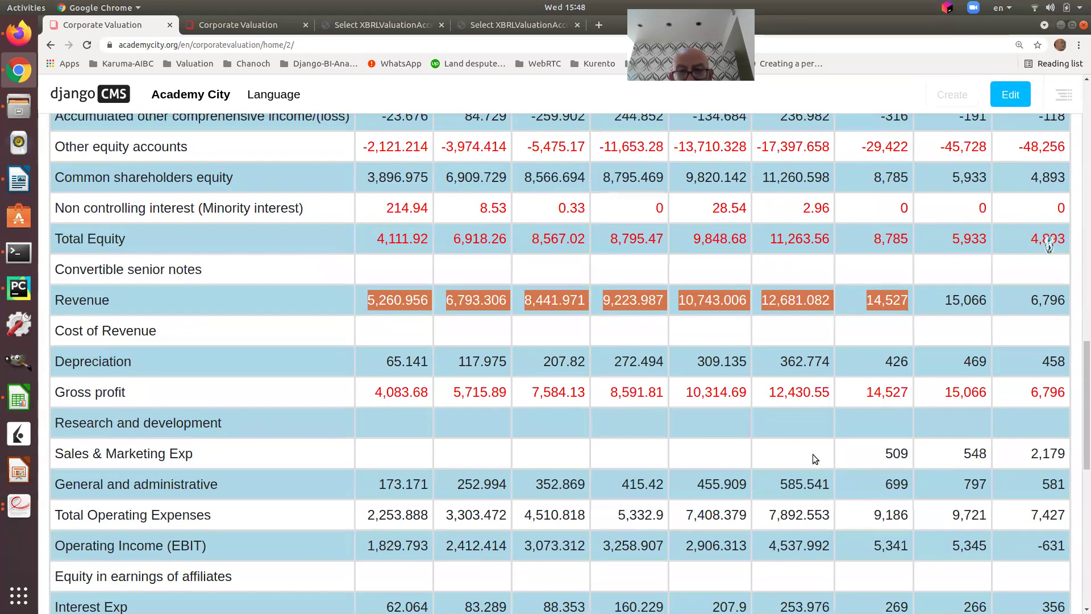
# Review the full XBRL Data table from the balance sheet to the per-share rows, checking each account's coverage for 2012 to 2020
pyautogui.scroll(8, 808, 454)
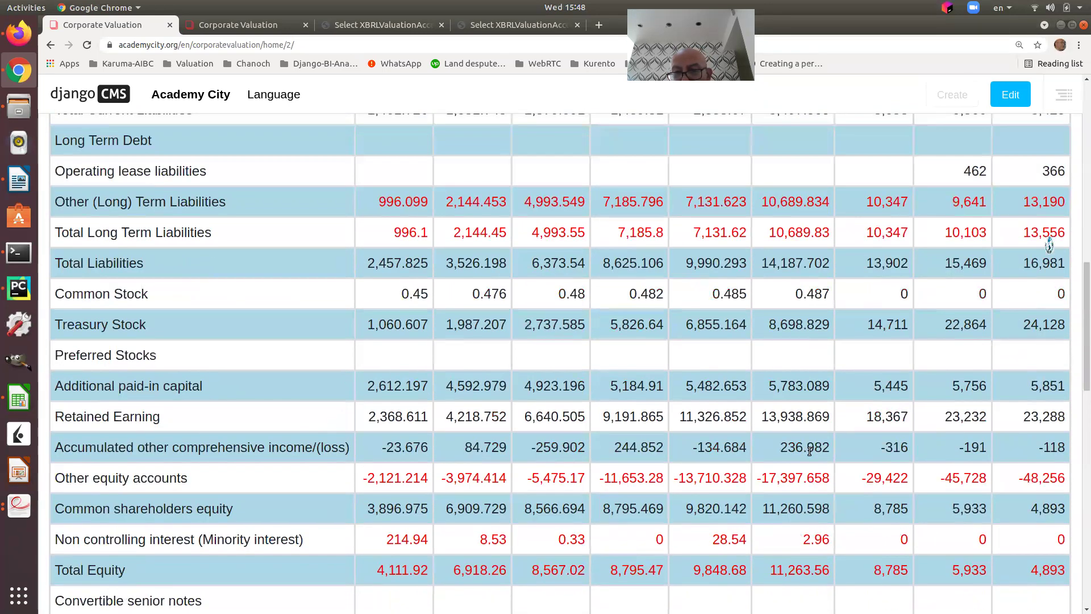
pyautogui.scroll(10, 808, 448)
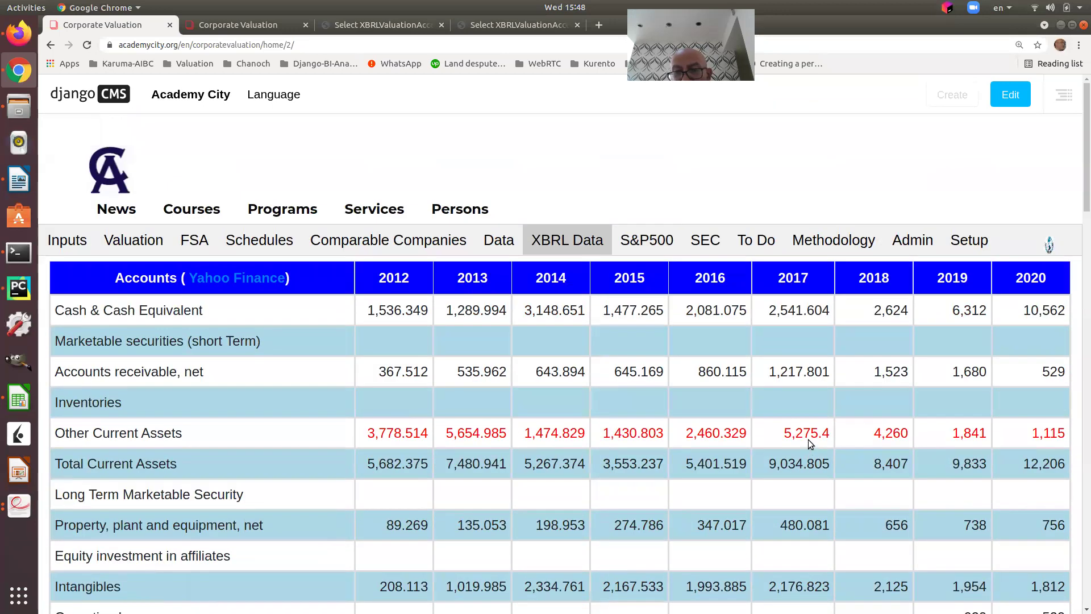
pyautogui.scroll(-11, 798, 426)
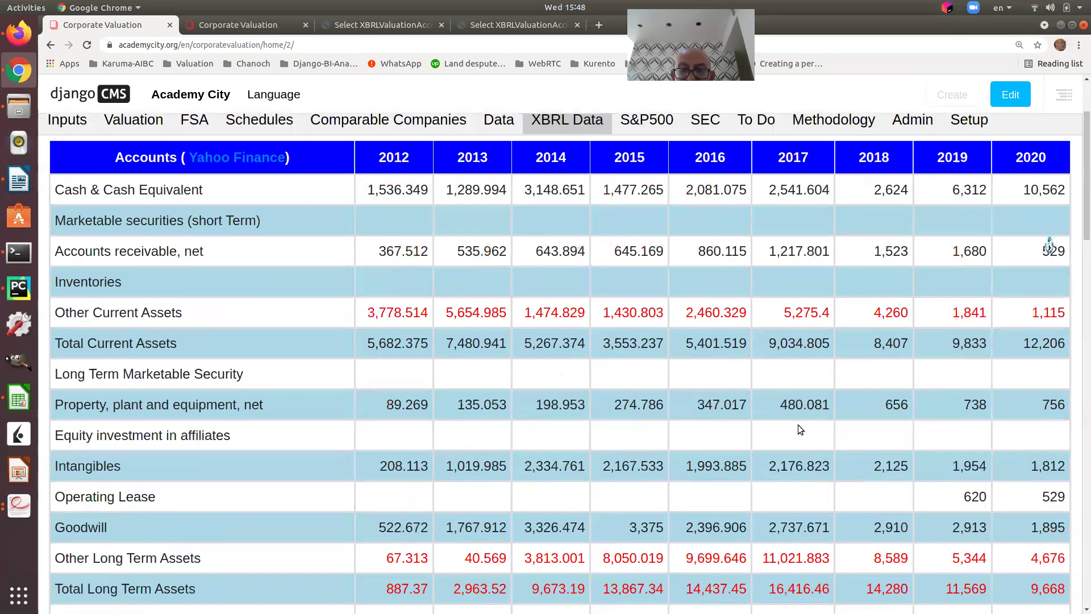
pyautogui.scroll(-6, 798, 424)
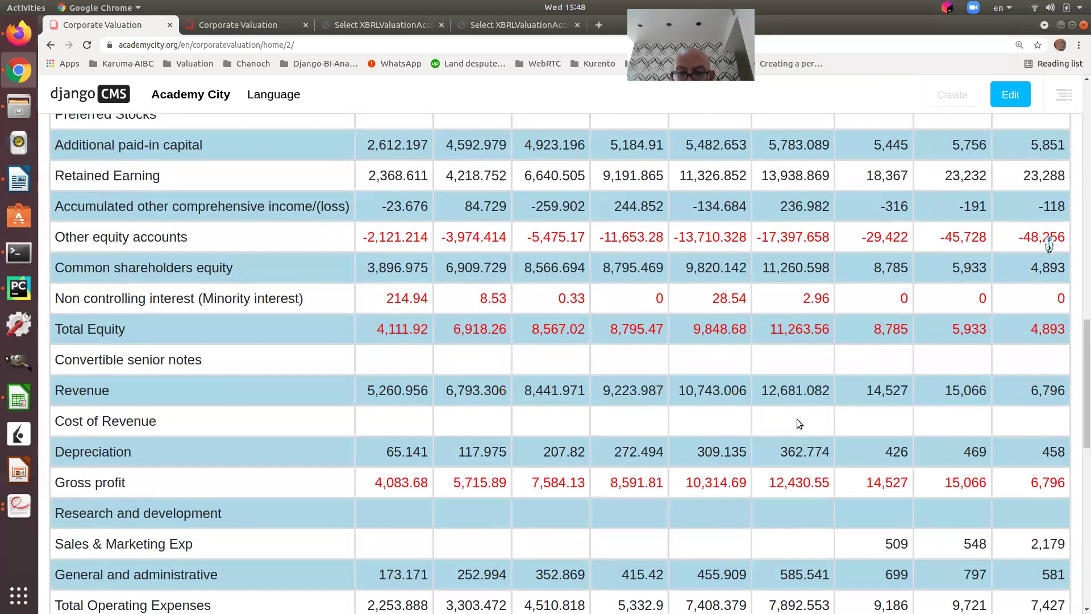
pyautogui.scroll(-2, 798, 418)
pyautogui.scroll(-3, 798, 454)
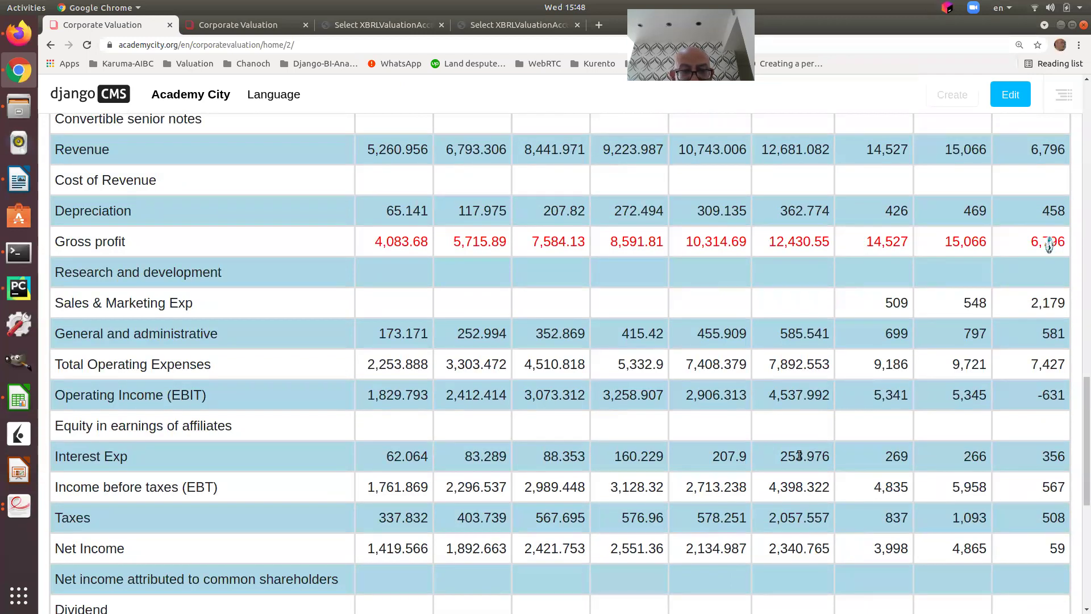
pyautogui.scroll(-4, 799, 454)
pyautogui.scroll(-3, 799, 455)
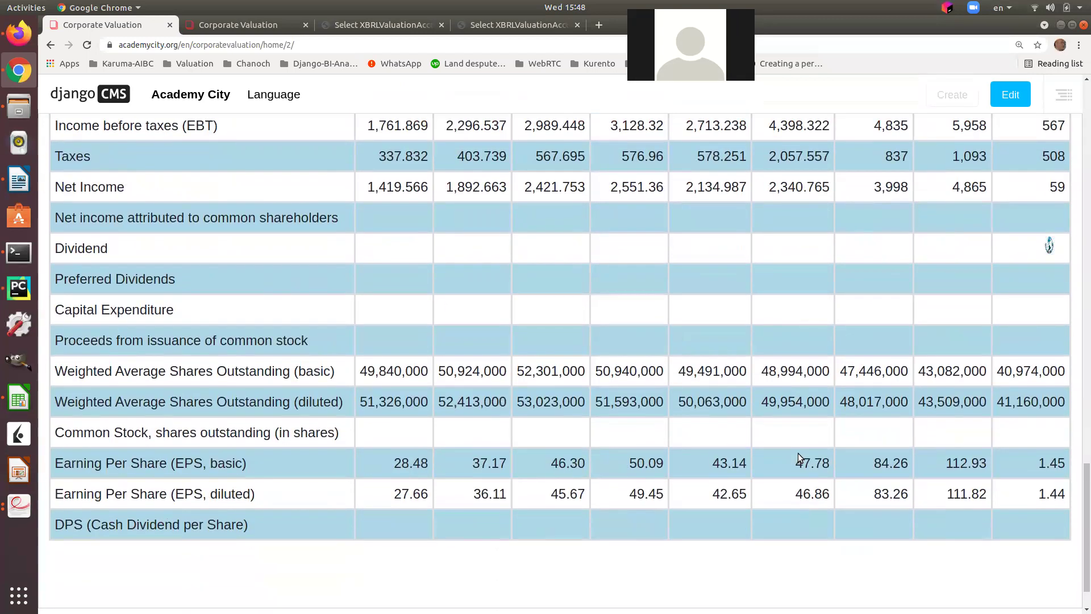
pyautogui.scroll(2, 798, 452)
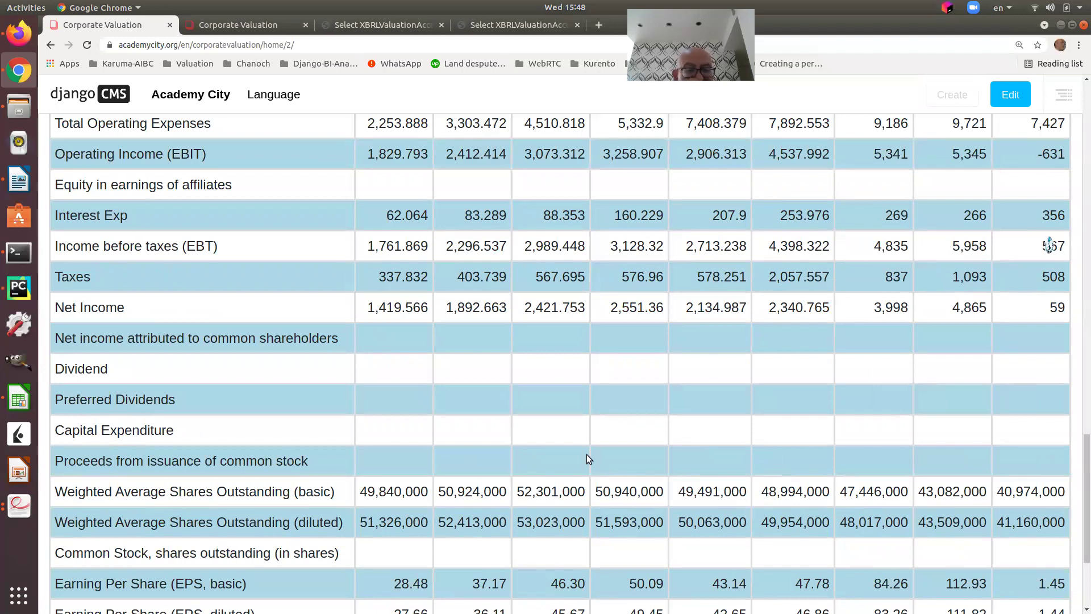
pyautogui.scroll(3, 877, 393)
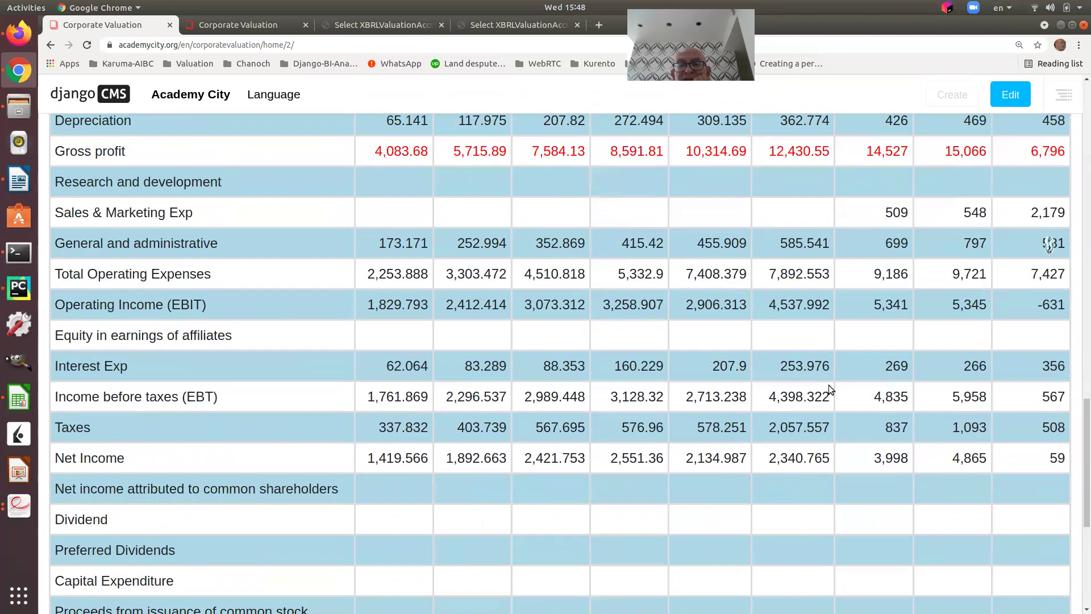
pyautogui.scroll(1, 828, 388)
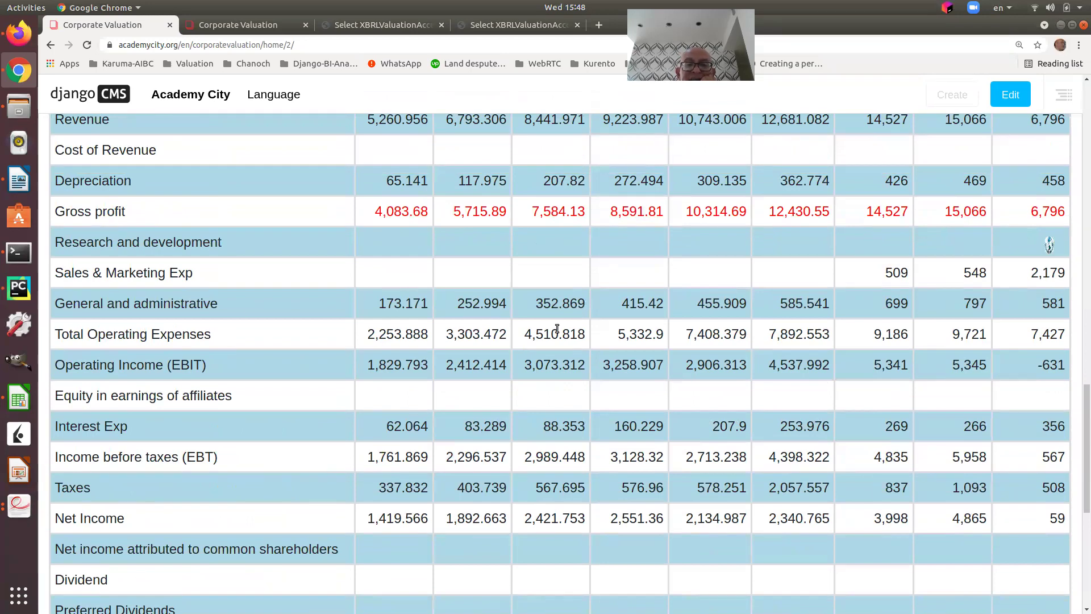
pyautogui.scroll(11, 809, 274)
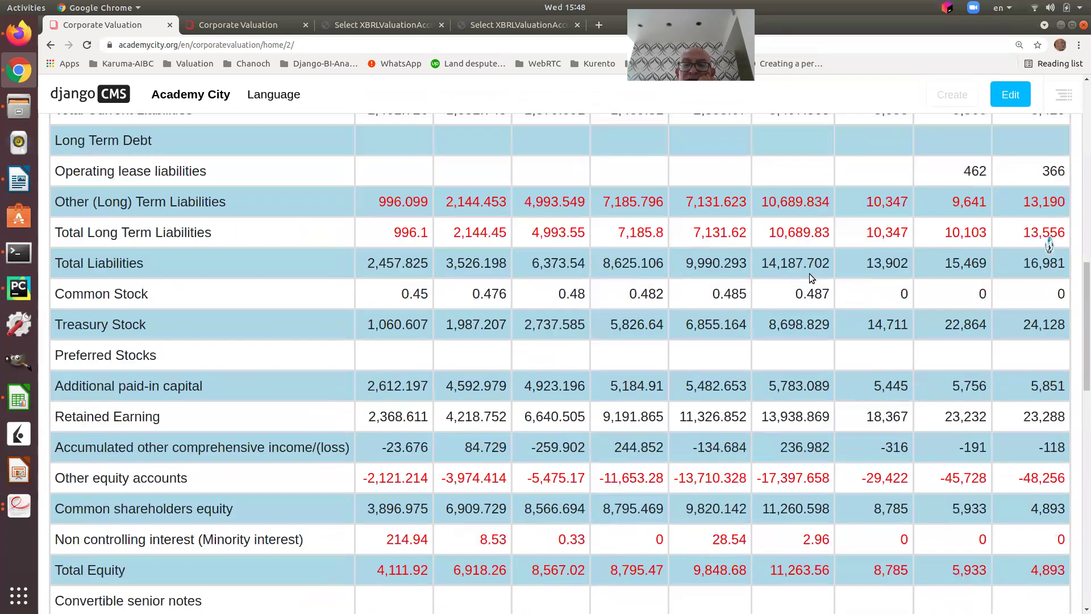
pyautogui.scroll(10, 809, 274)
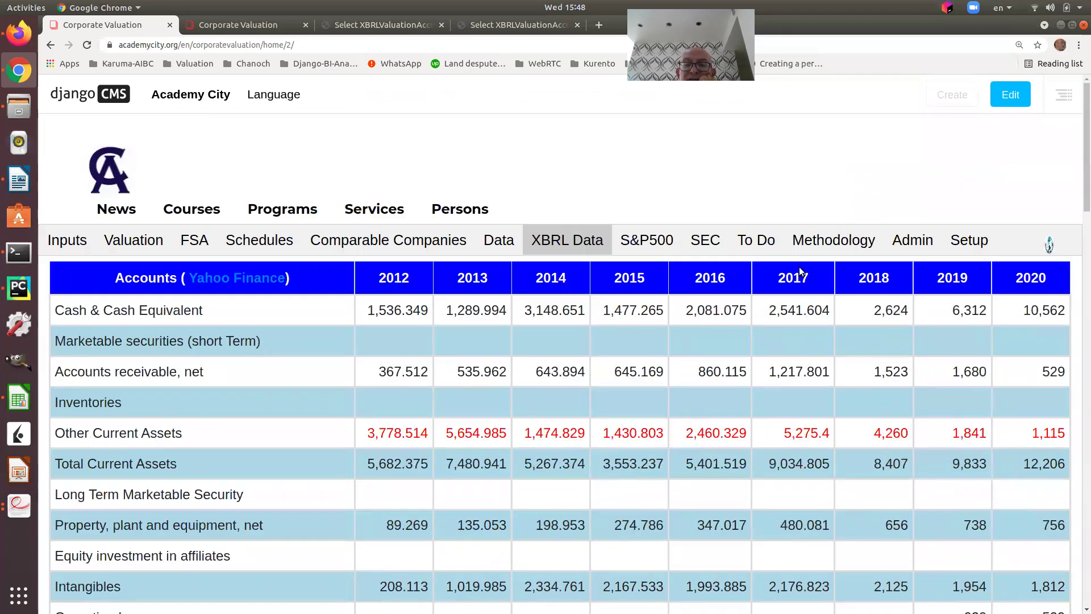
# Open the 2017 Consolidated Statements of Operations from the Financial Statements in the other Corporate Valuation page
pyautogui.click(239, 25)
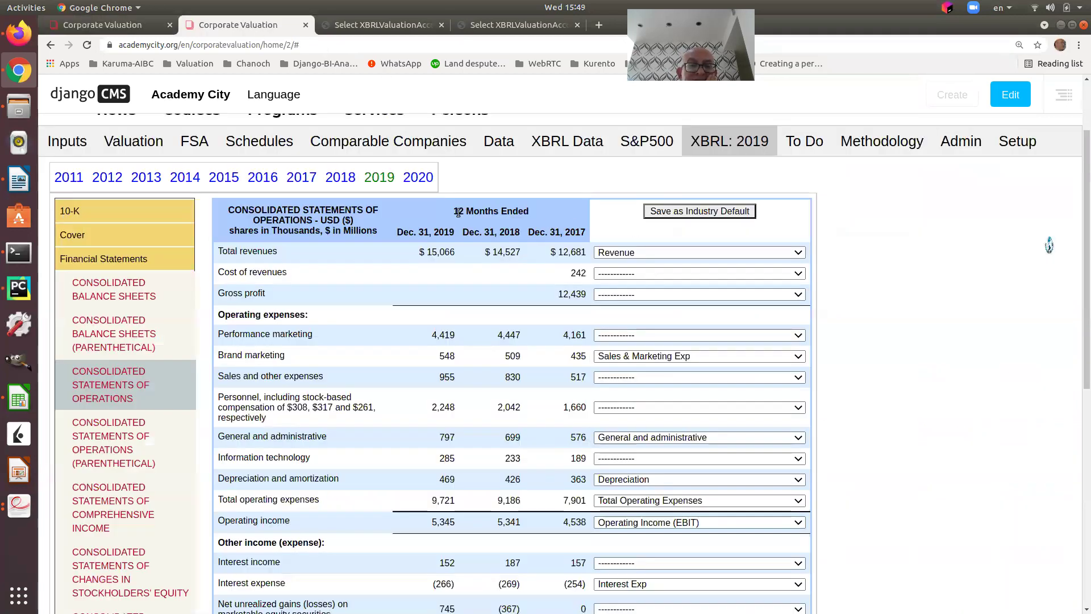
pyautogui.click(301, 177)
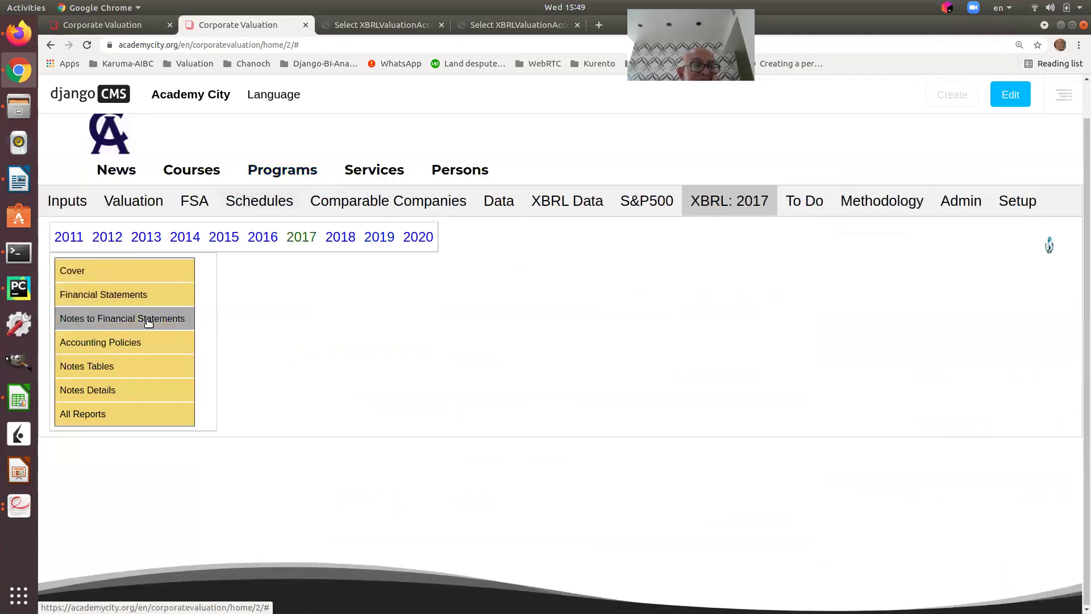
pyautogui.click(104, 295)
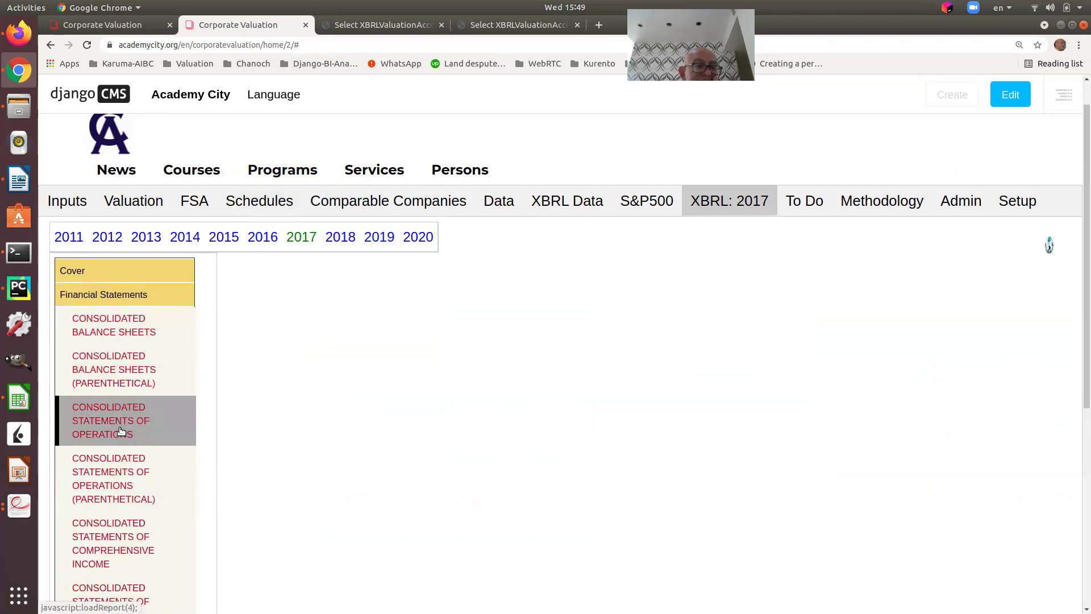
pyautogui.click(121, 431)
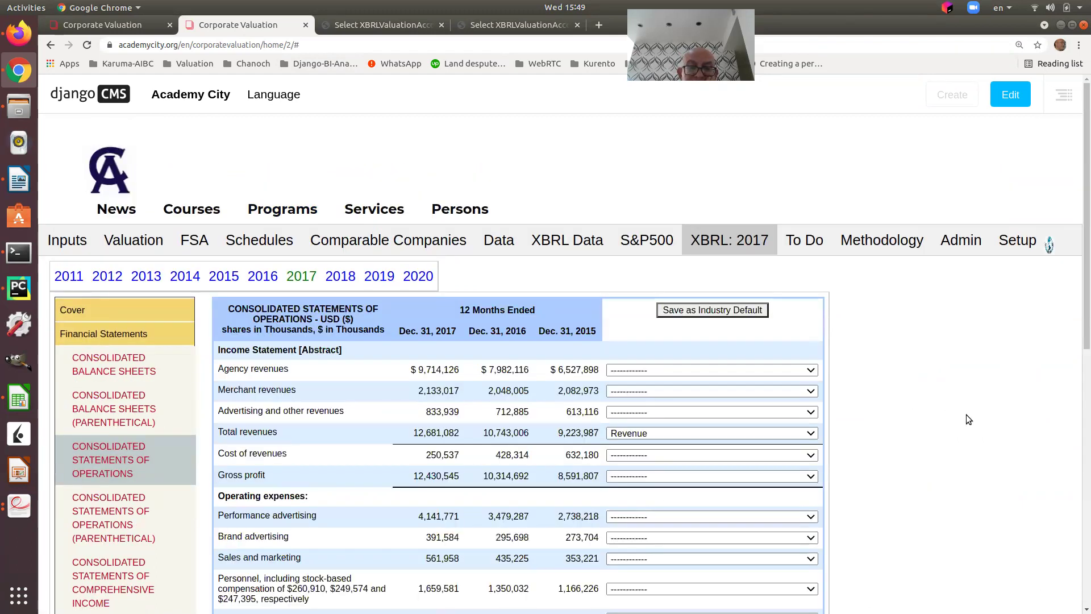
# Match the Sales and marketing line of the 2017 operations statement to the Sales & Marketing Exp account
pyautogui.scroll(-4, 969, 455)
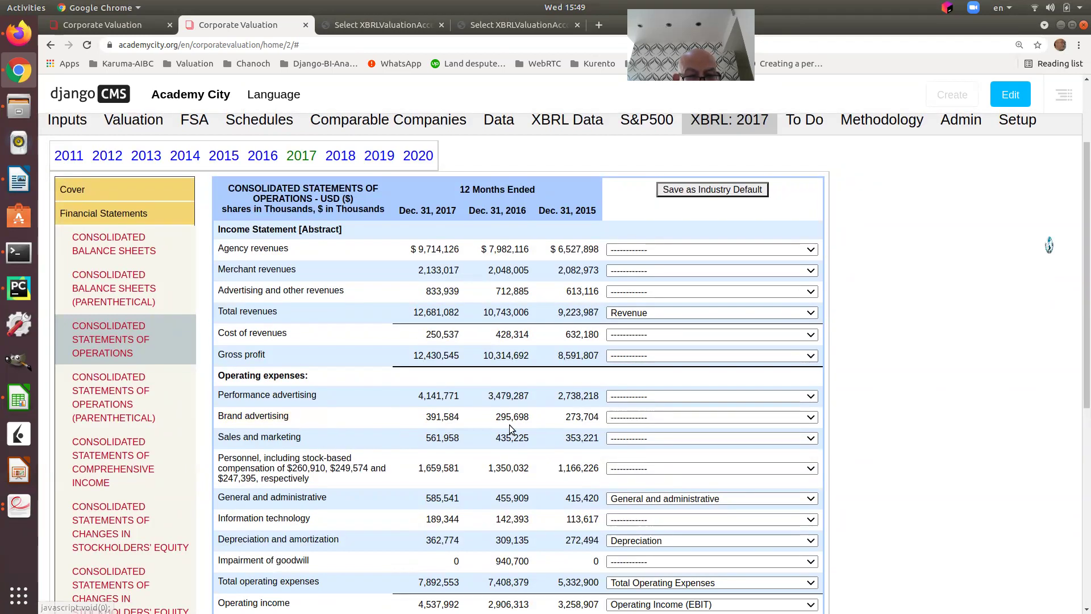
pyautogui.scroll(-1, 656, 422)
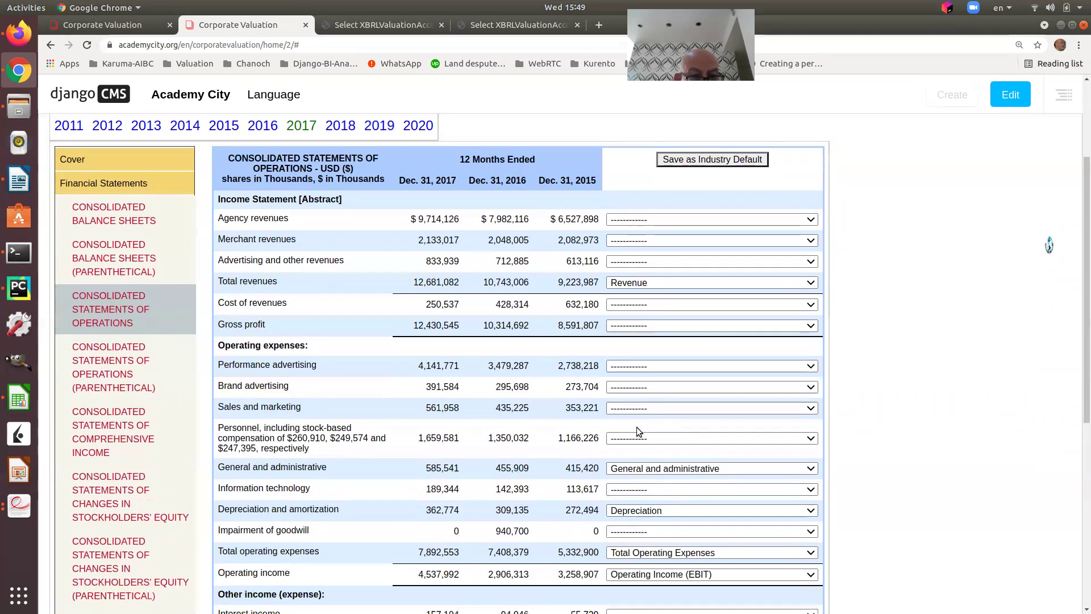
pyautogui.click(662, 409)
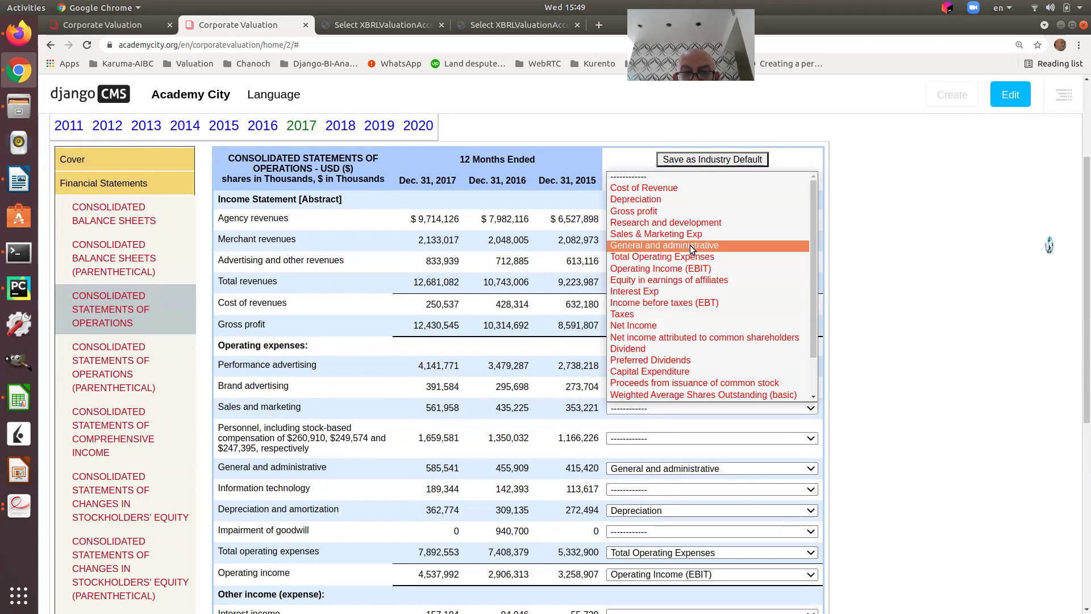
pyautogui.click(687, 233)
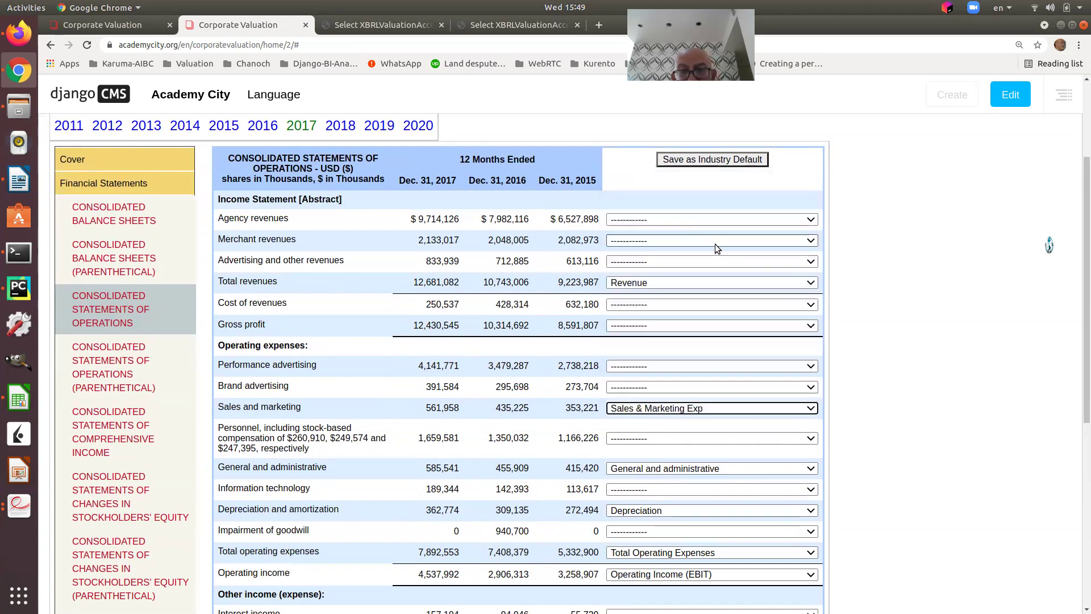
pyautogui.scroll(5, 920, 380)
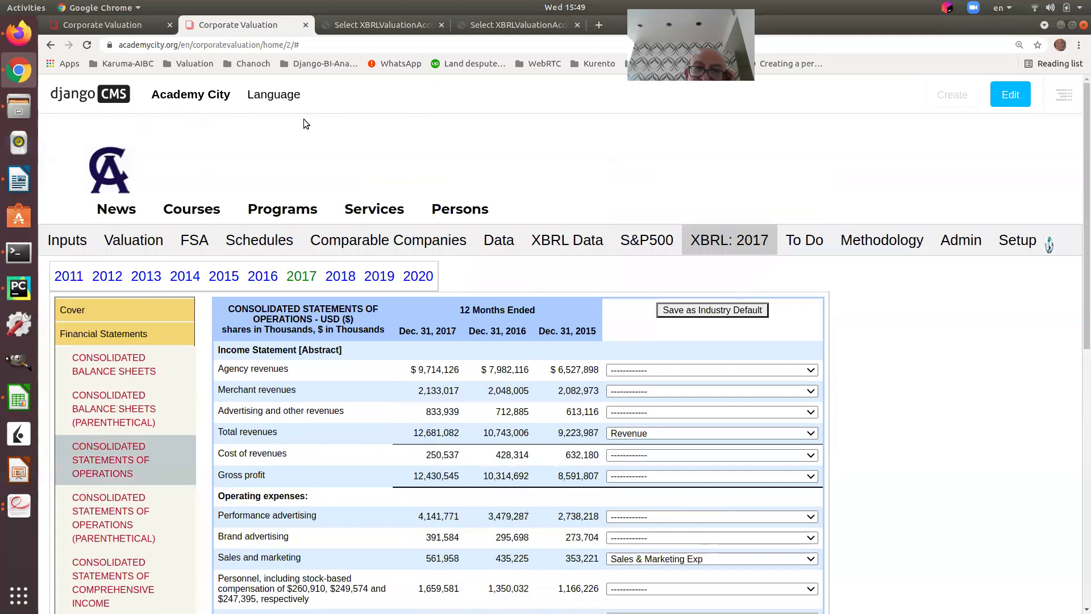
# Reload the first Corporate Valuation page, enable updating data for companies, and load Booking Holdings Inc from the S&P500 list
pyautogui.click(102, 24)
pyautogui.click(87, 48)
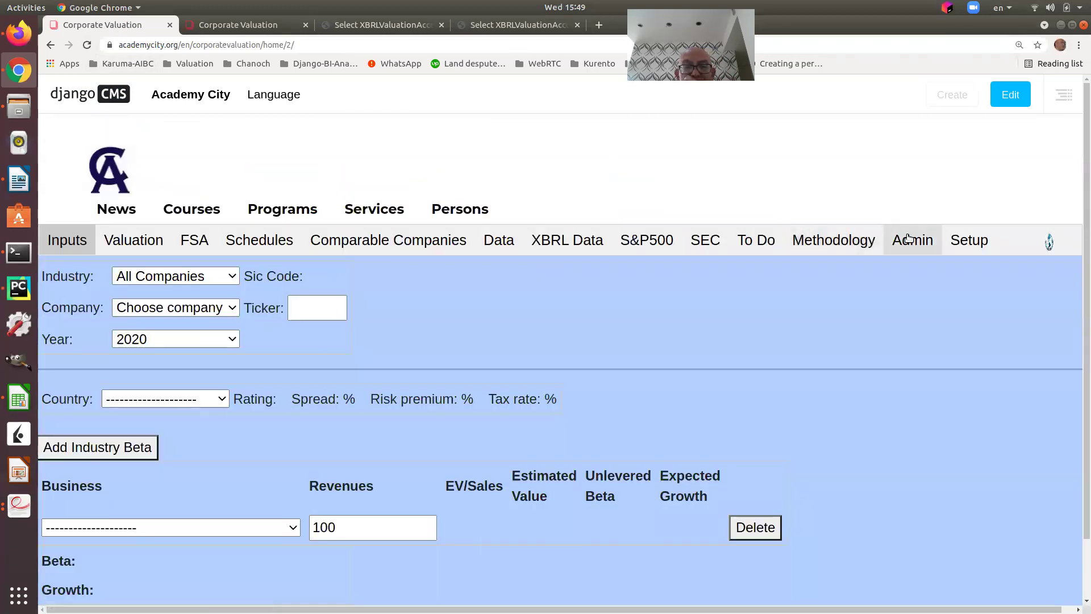
pyautogui.click(908, 238)
pyautogui.click(240, 276)
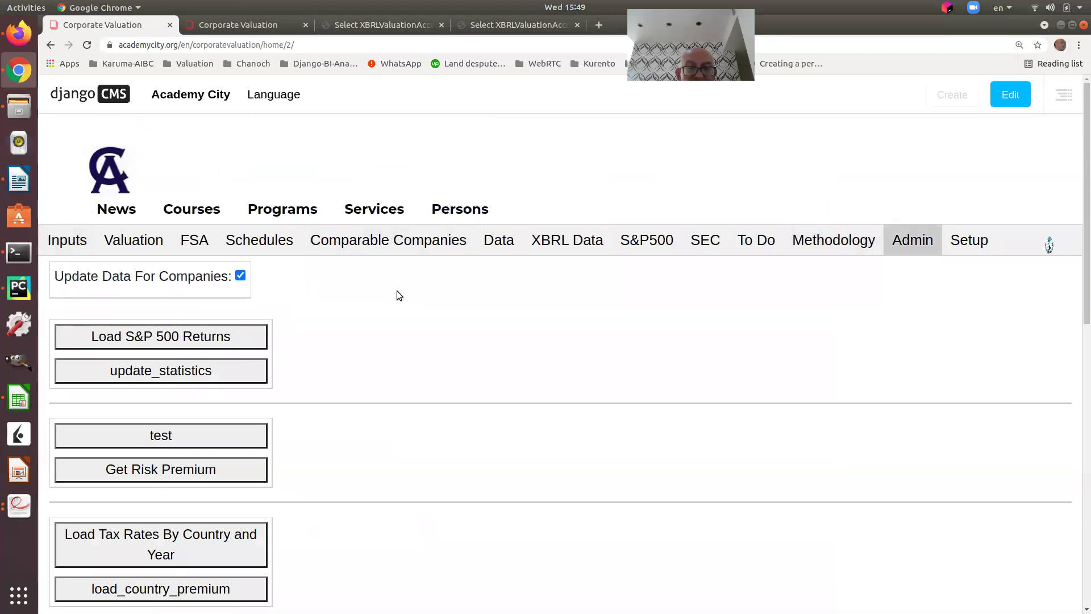
pyautogui.click(651, 239)
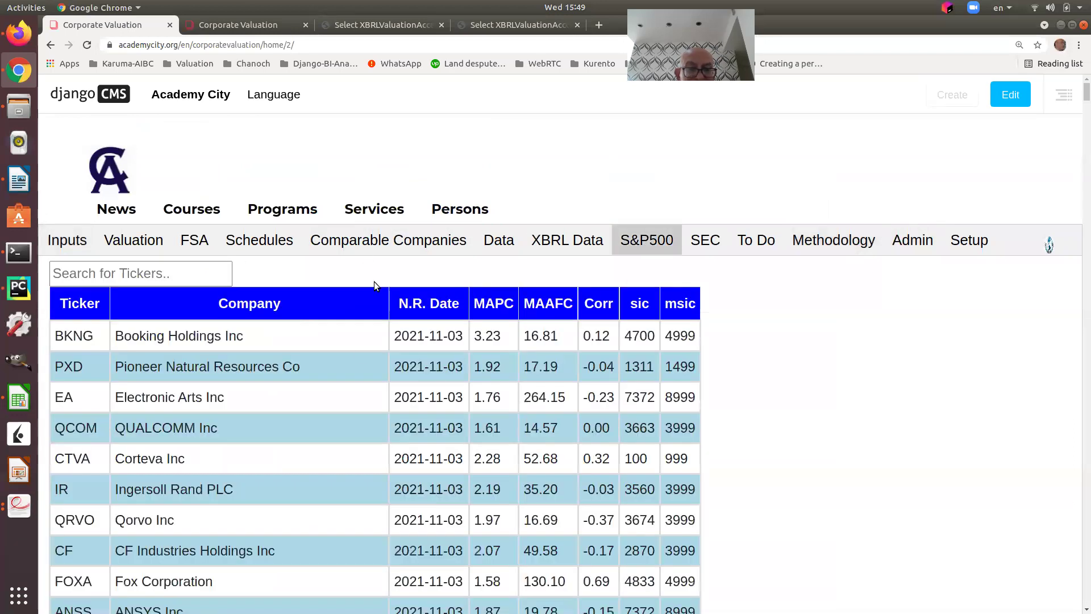
pyautogui.click(199, 337)
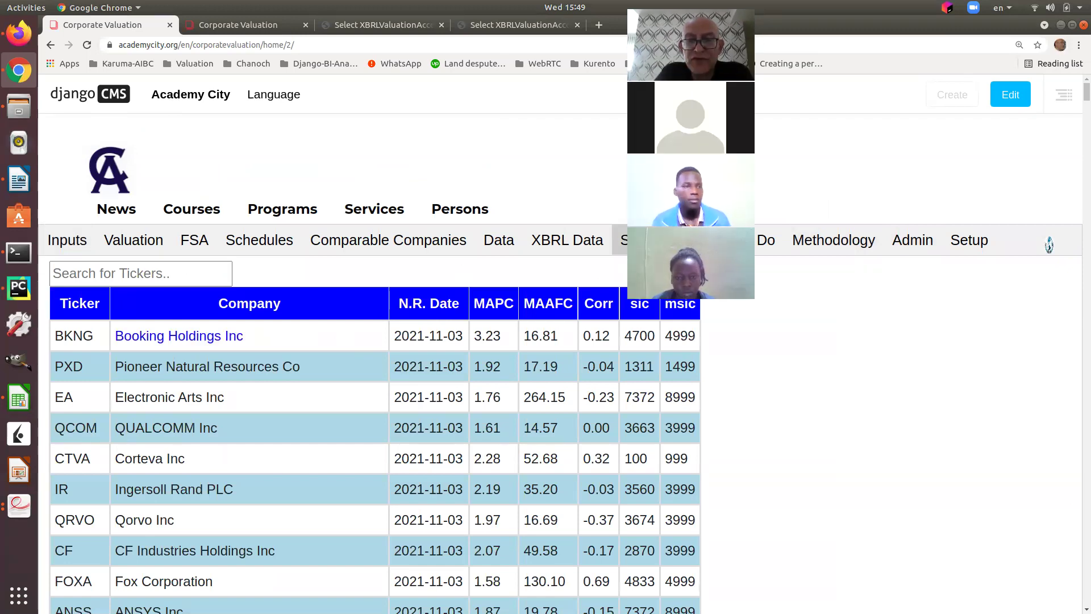
pyautogui.moveTo(754, 151); pyautogui.dragTo(865, 169)
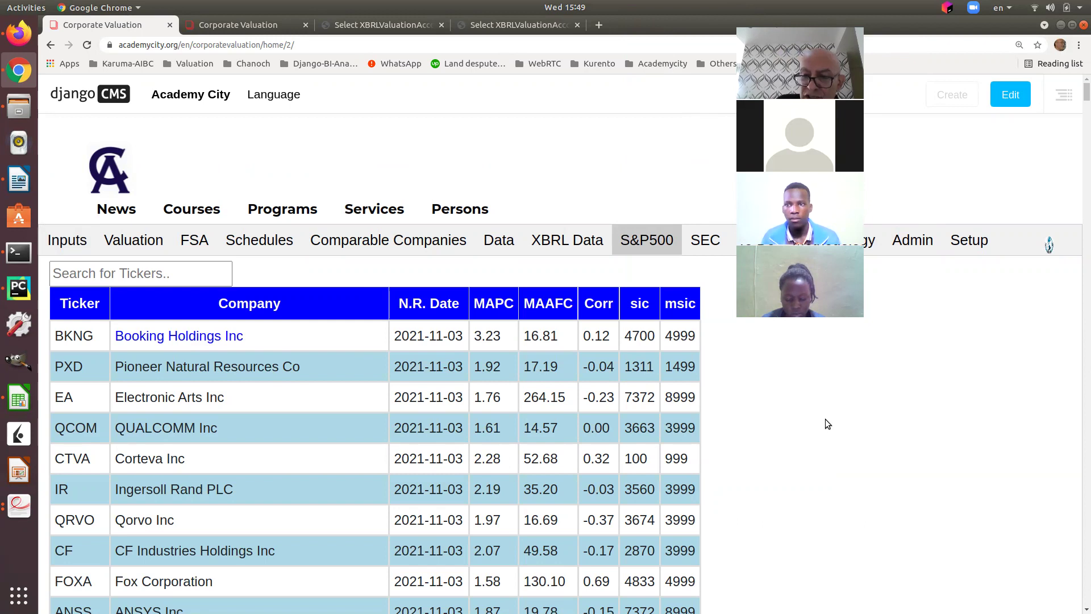
# Look through the Booking Holdings Ratio table from Current Ratio down to the return and EPS rows
pyautogui.scroll(-4, 480, 540)
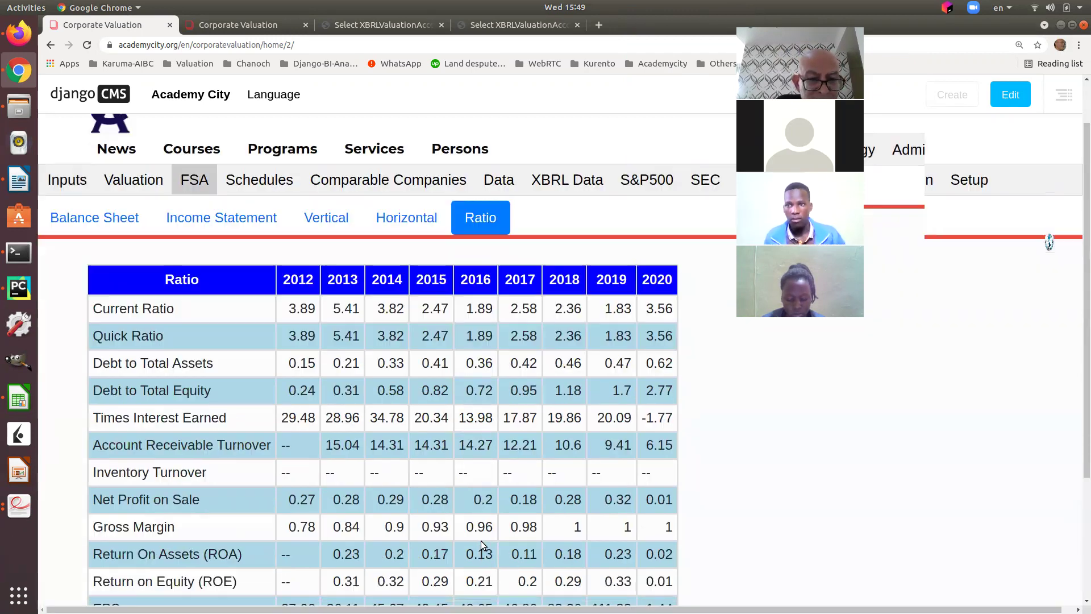
pyautogui.scroll(-2, 482, 540)
pyautogui.scroll(6, 482, 540)
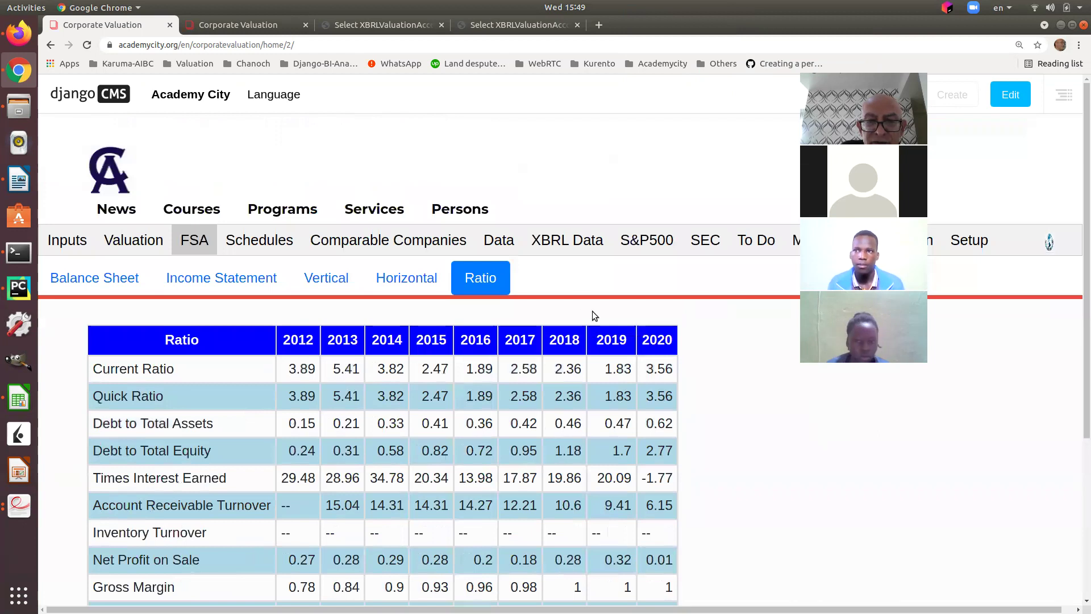
# Examine the XBRL Data table from the balance sheet accounts down to the weighted average shares outstanding rows
pyautogui.click(562, 249)
pyautogui.scroll(-3, 651, 406)
pyautogui.scroll(-20, 647, 415)
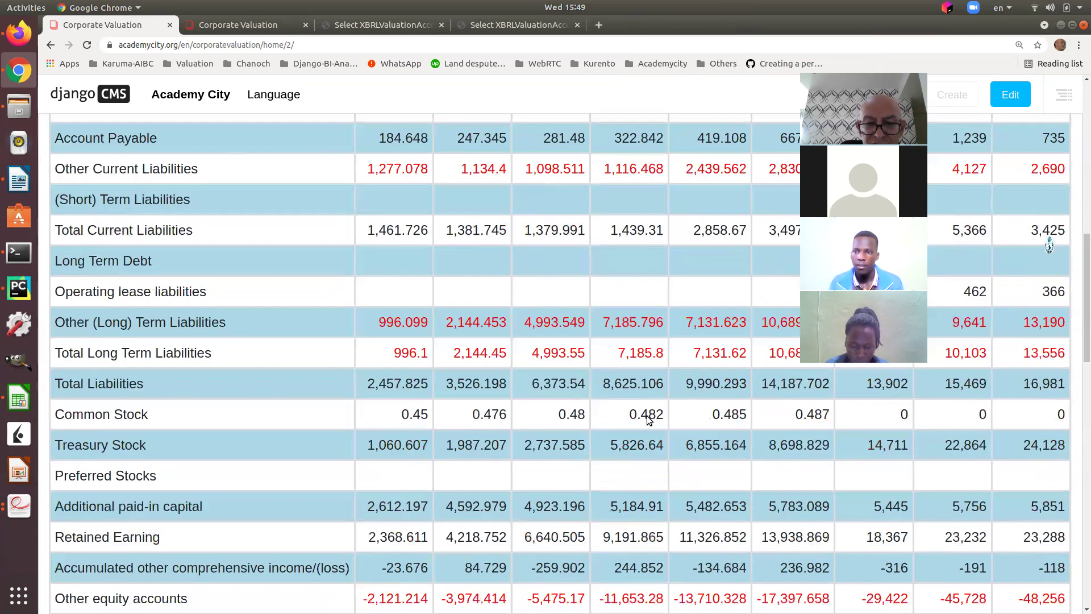
pyautogui.scroll(-5, 648, 415)
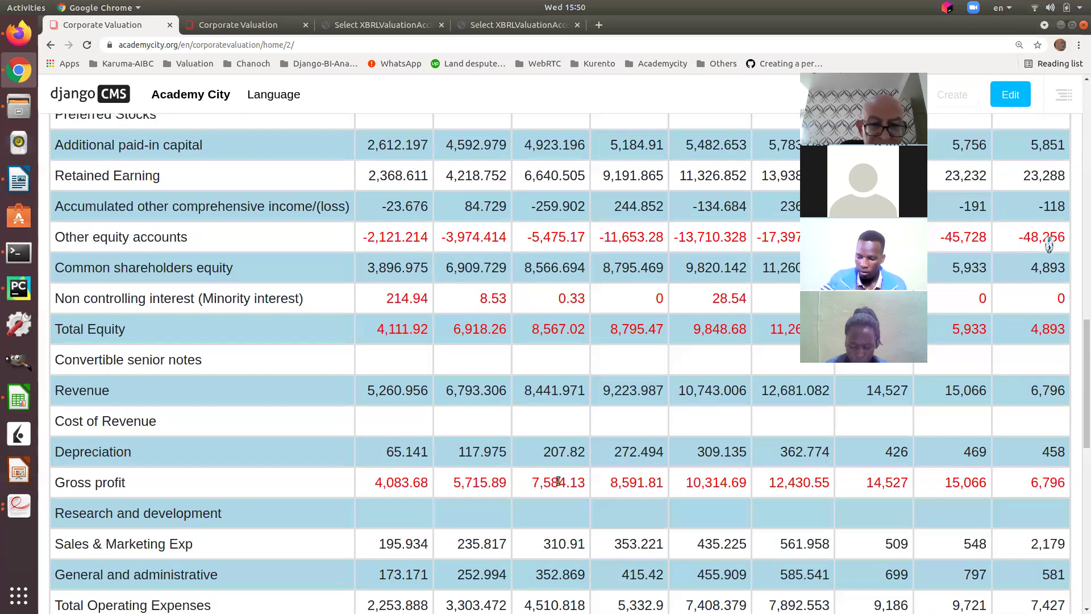
pyautogui.scroll(-13, 681, 533)
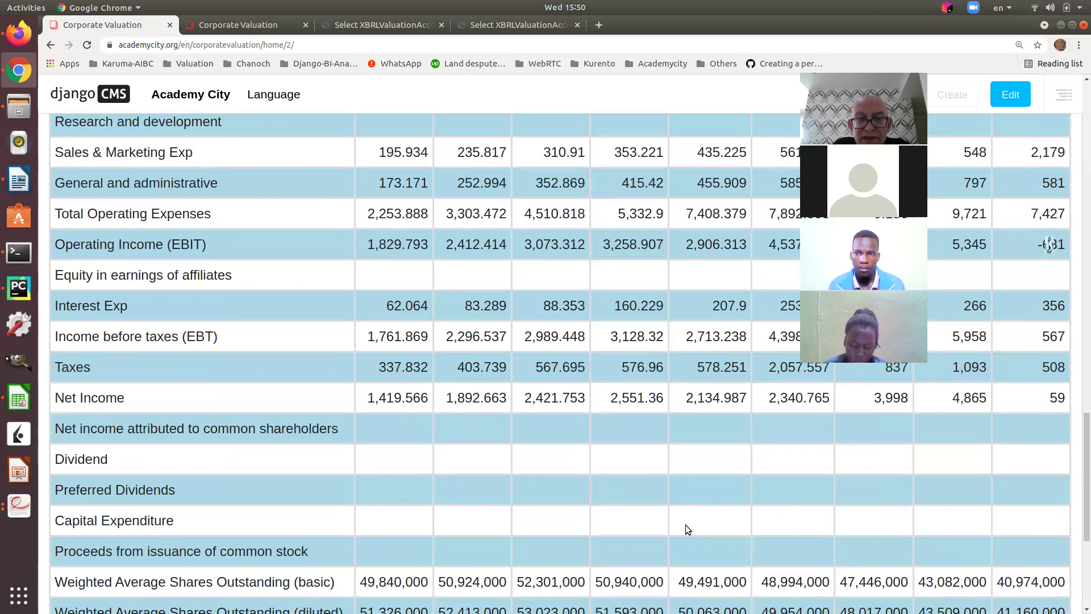
pyautogui.scroll(-7, 686, 523)
pyautogui.scroll(17, 693, 525)
pyautogui.scroll(20, 693, 520)
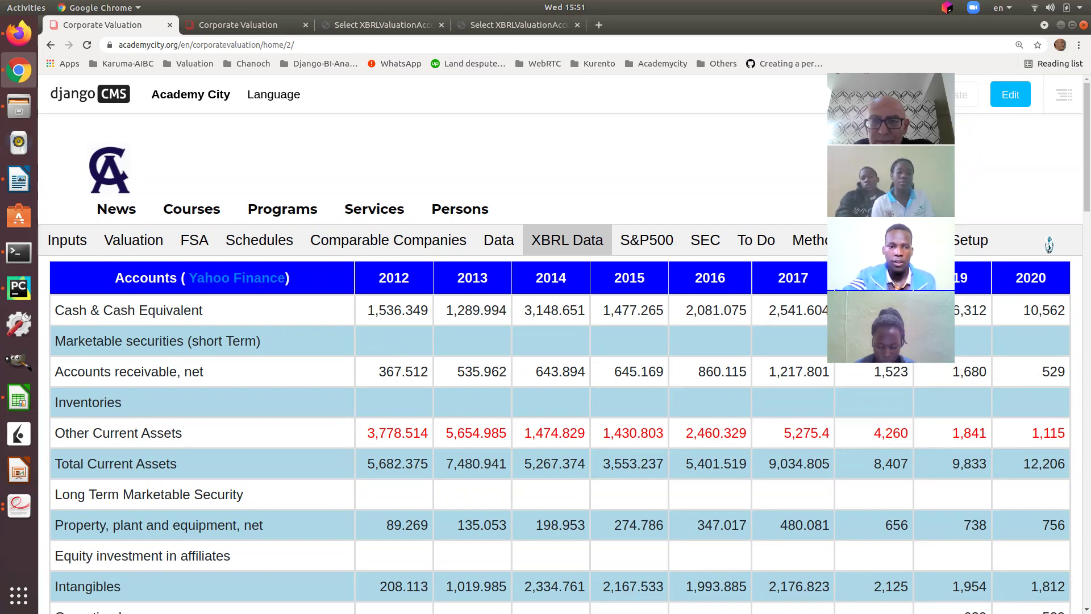
# Minimize the browser window and open the Zoom settings
pyautogui.click(1061, 25)
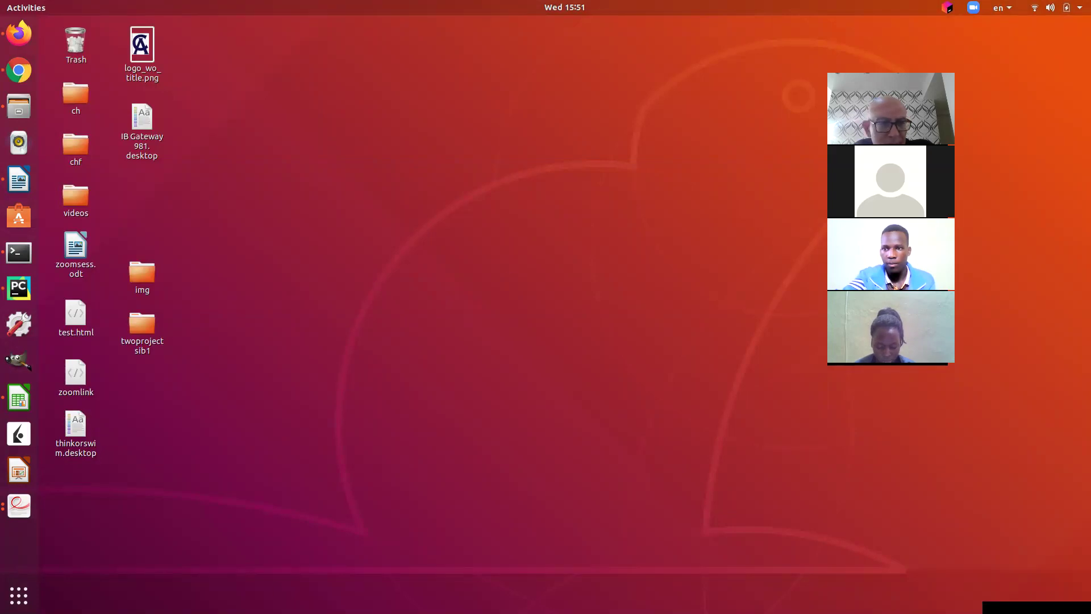
pyautogui.click(973, 7)
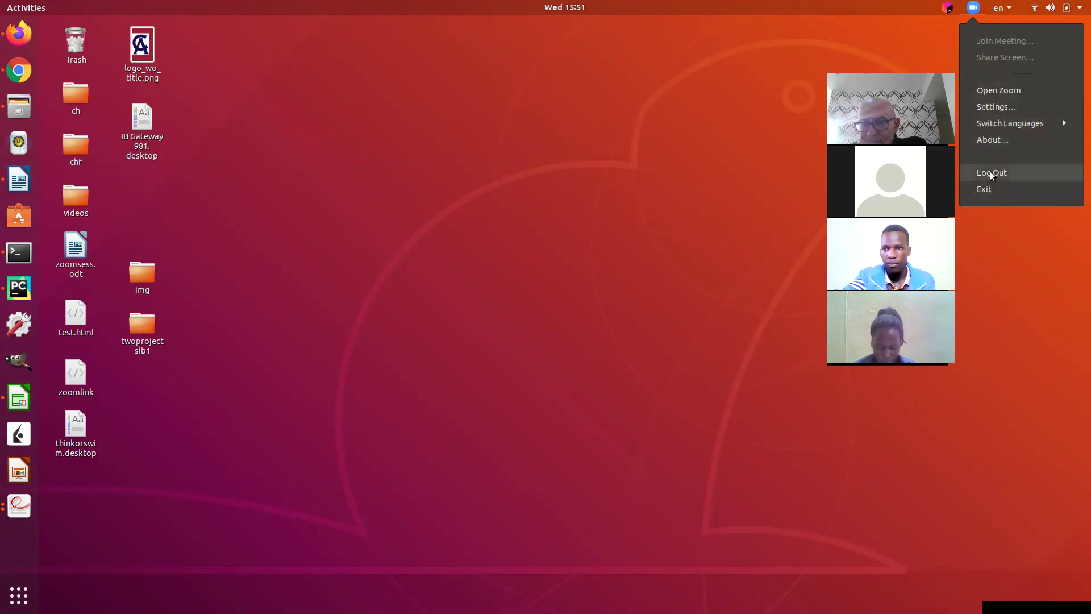
pyautogui.click(987, 106)
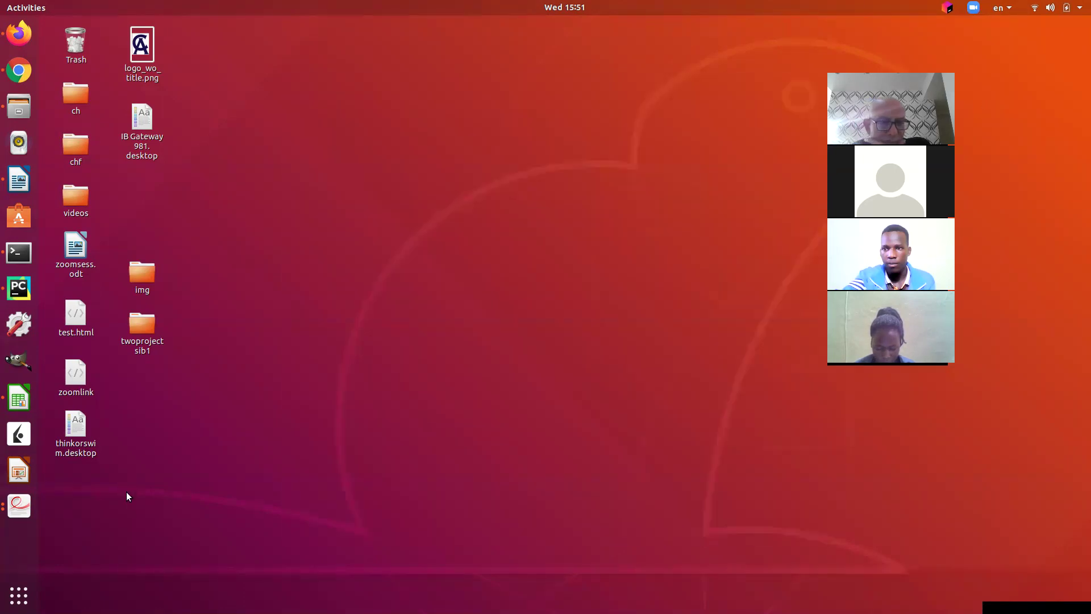
pyautogui.click(973, 7)
pyautogui.click(973, 8)
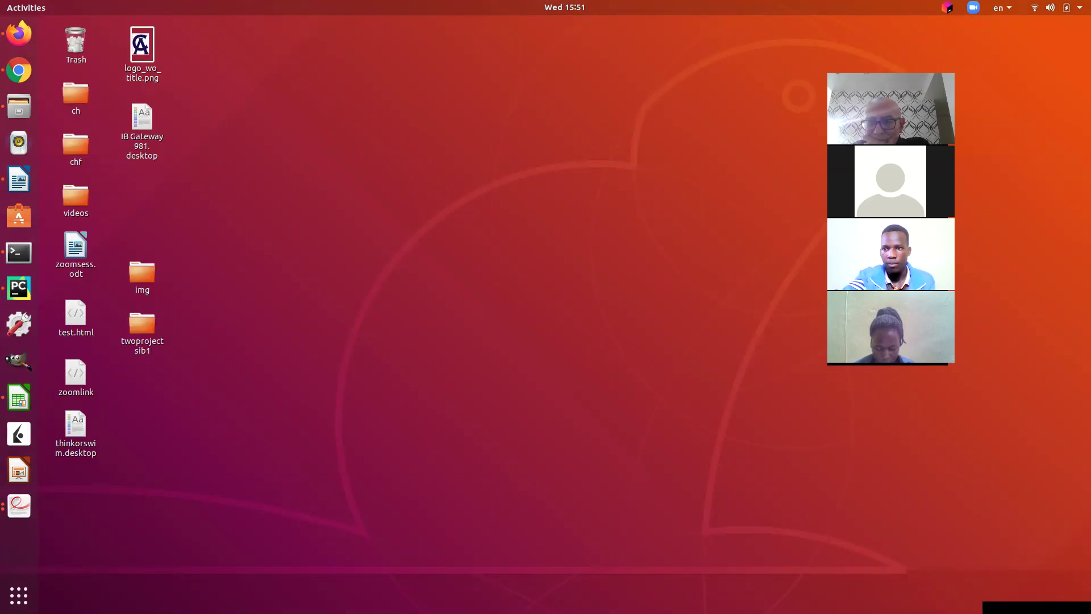
# Switch the layout of the meeting's video panel and open the main Zoom window
pyautogui.click(836, 88)
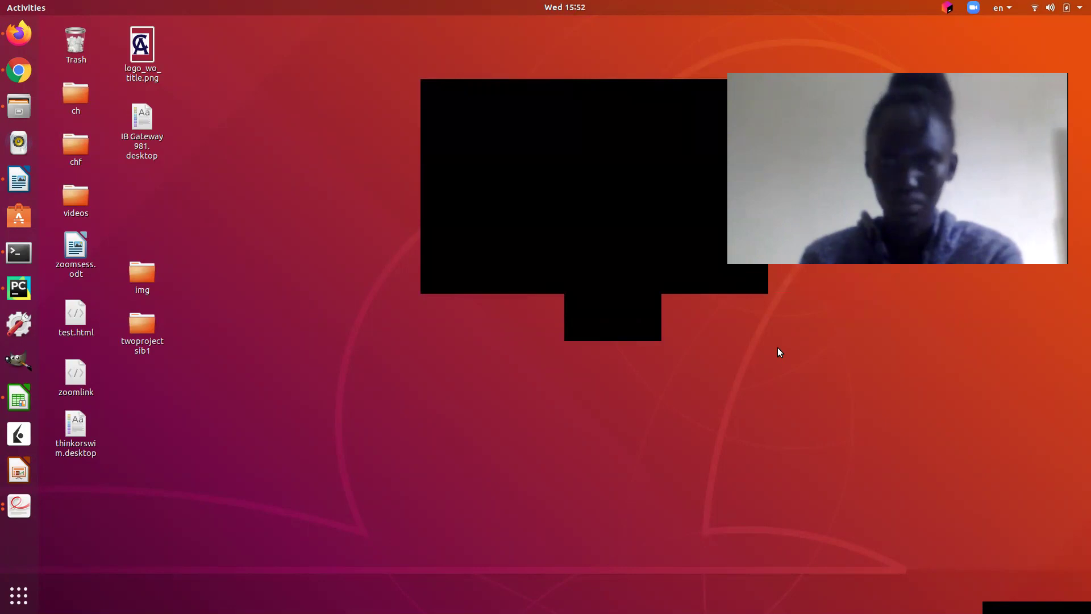
pyautogui.click(487, 87)
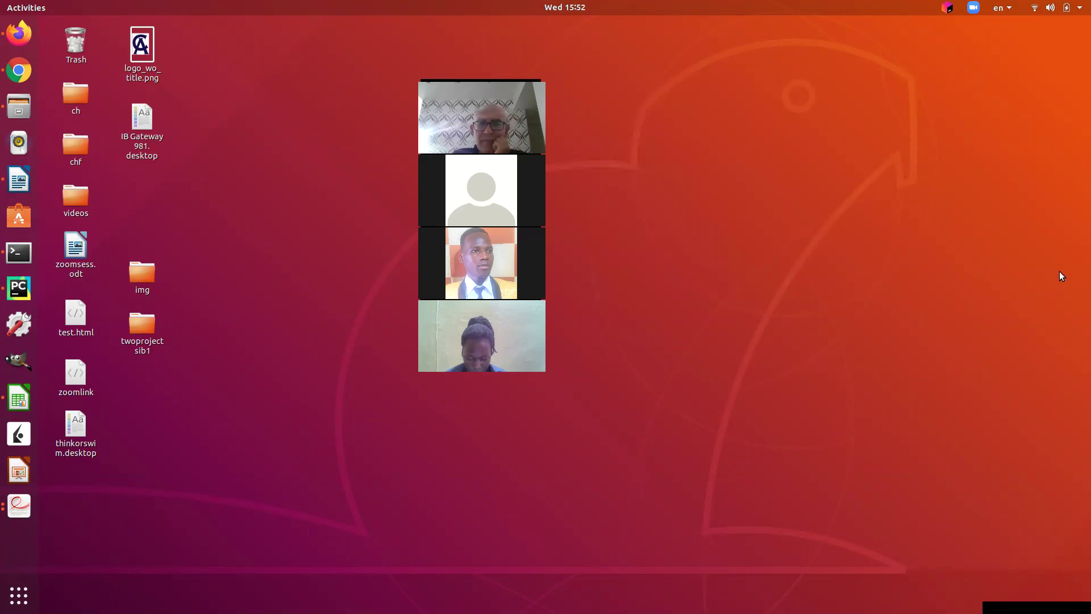
pyautogui.click(973, 8)
pyautogui.click(947, 8)
pyautogui.click(973, 7)
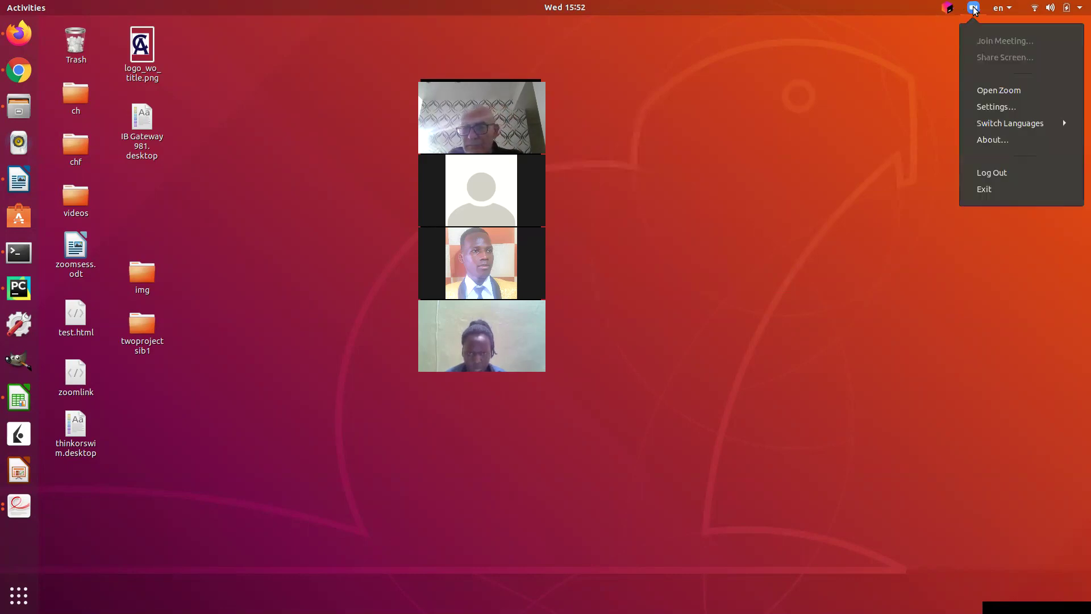
pyautogui.click(999, 90)
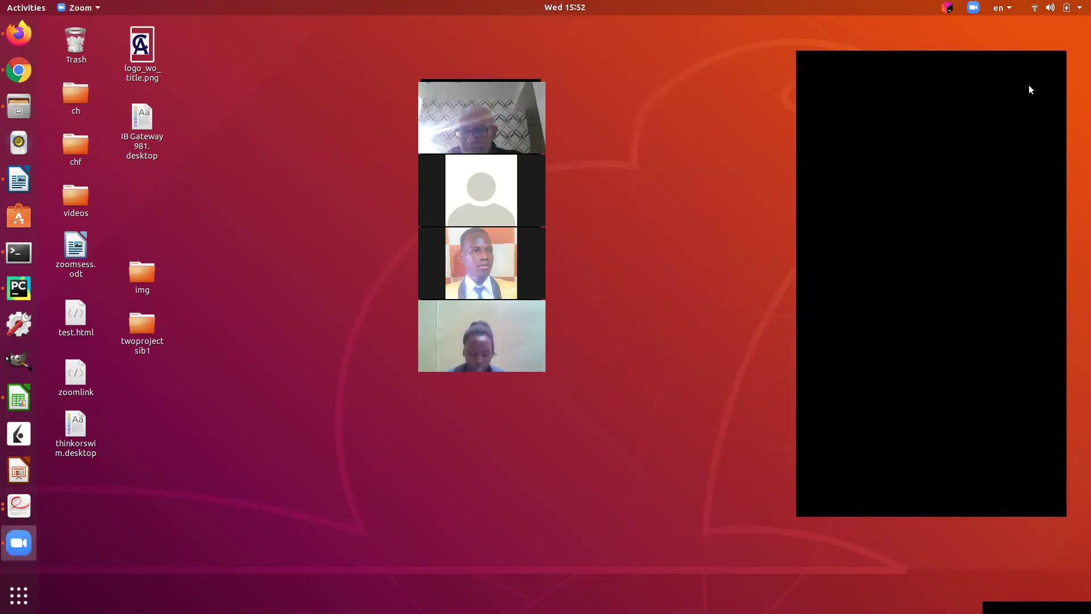
pyautogui.click(972, 8)
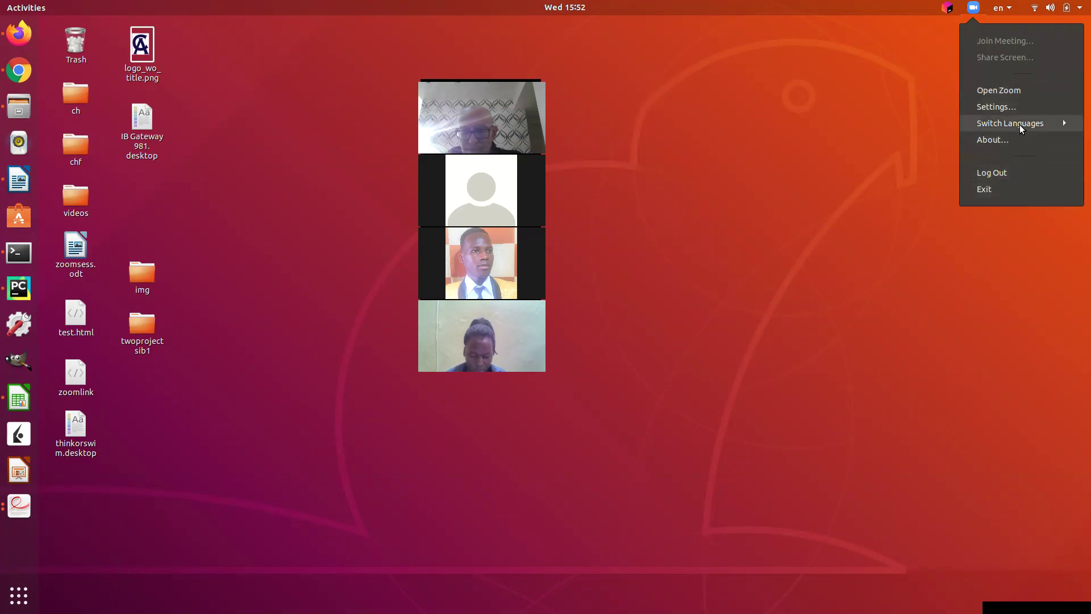
pyautogui.click(797, 332)
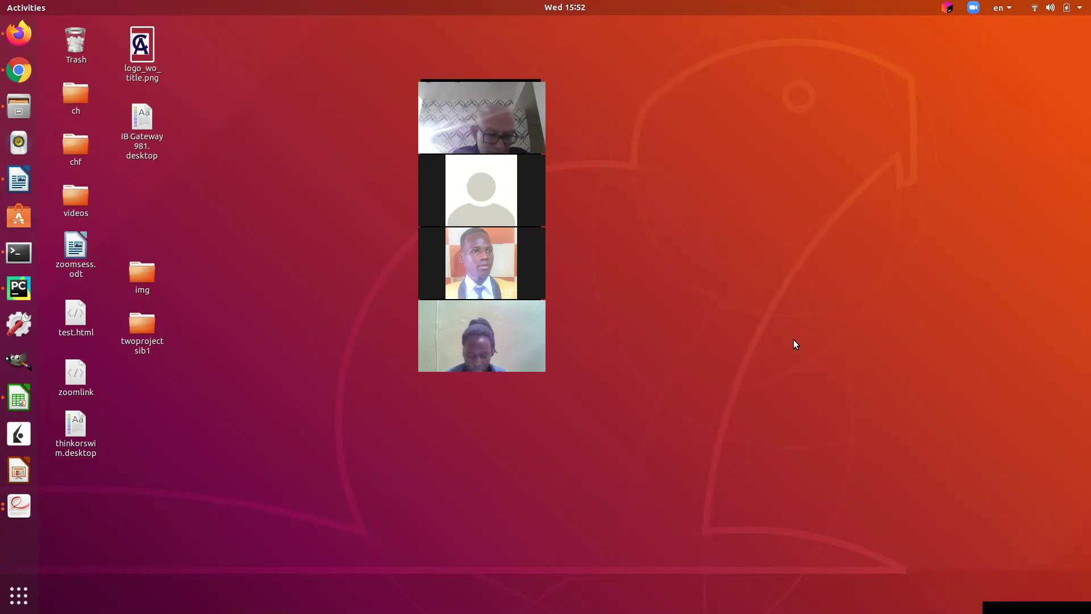
pyautogui.hotkey('ctrl', 'alt', 'Delete')
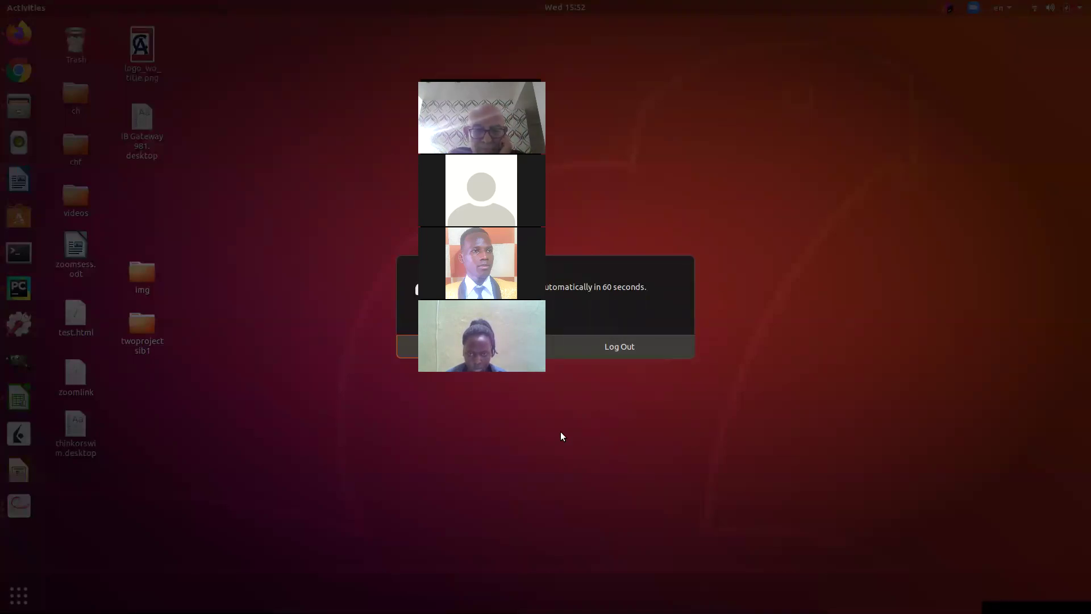
pyautogui.press('Escape')
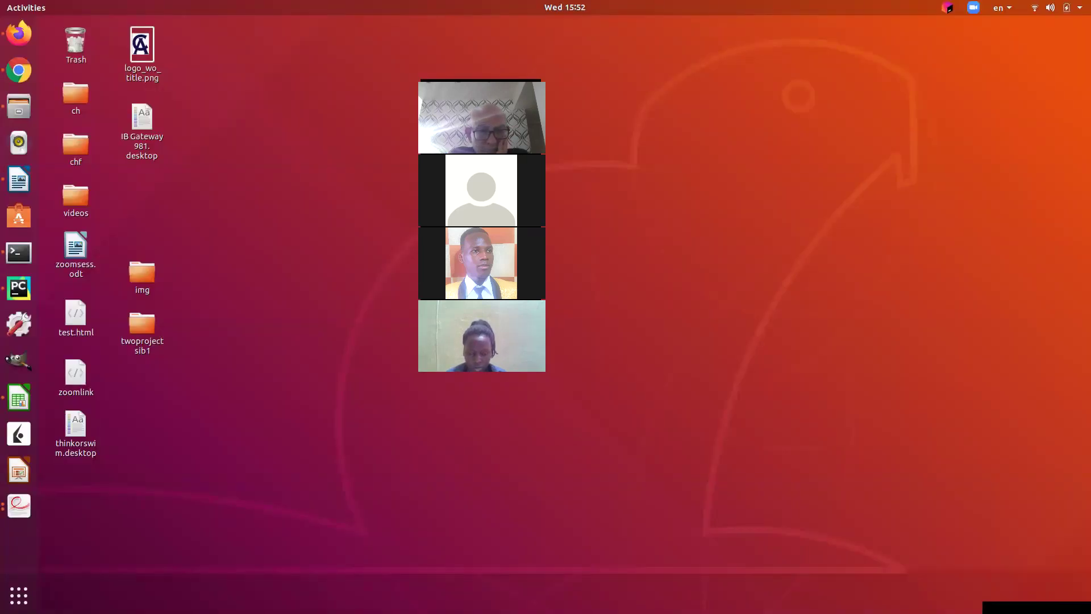
# Collapse the meeting's video panel and move it aside on the desktop
pyautogui.click(432, 89)
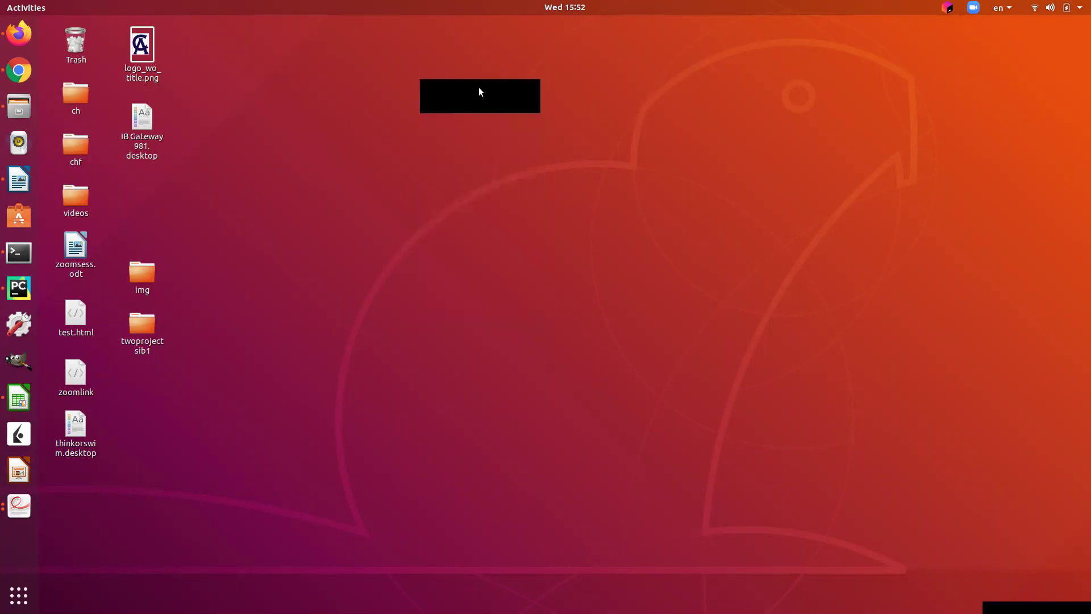
pyautogui.moveTo(509, 91); pyautogui.dragTo(946, 185)
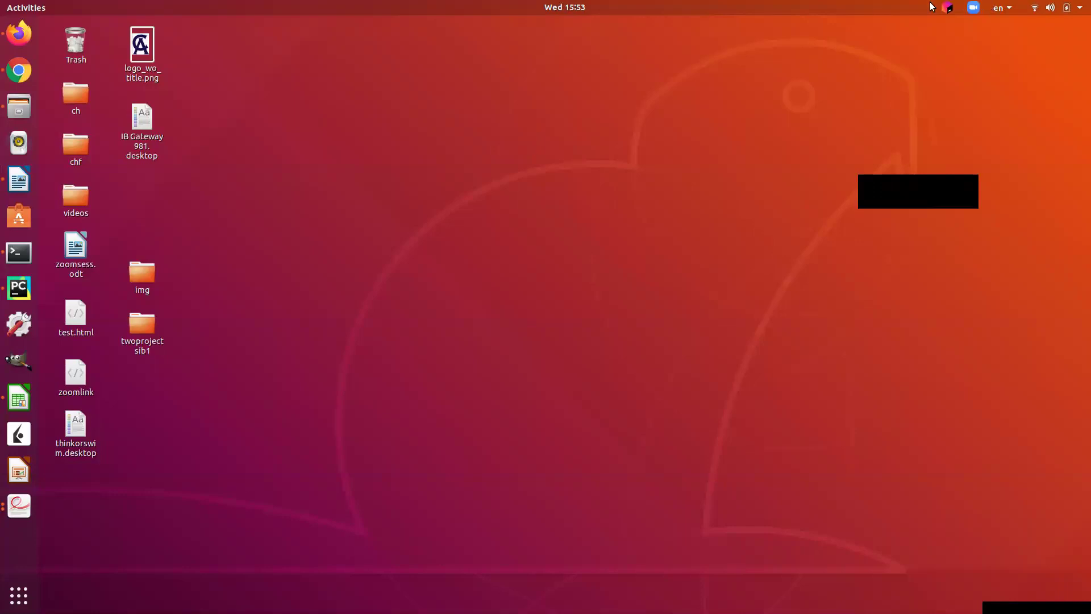
pyautogui.click(974, 8)
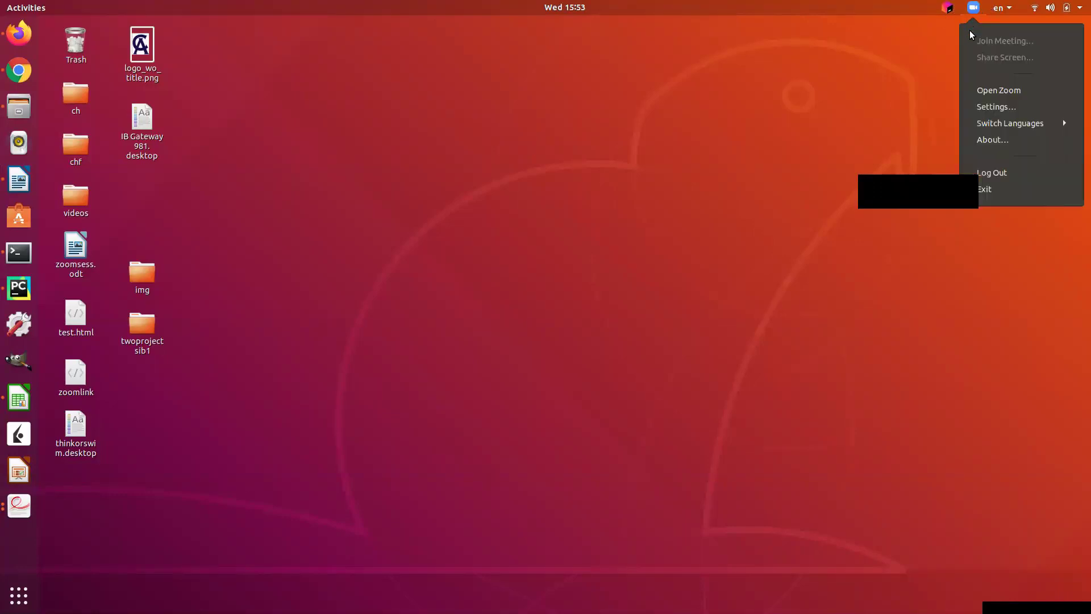
pyautogui.click(995, 91)
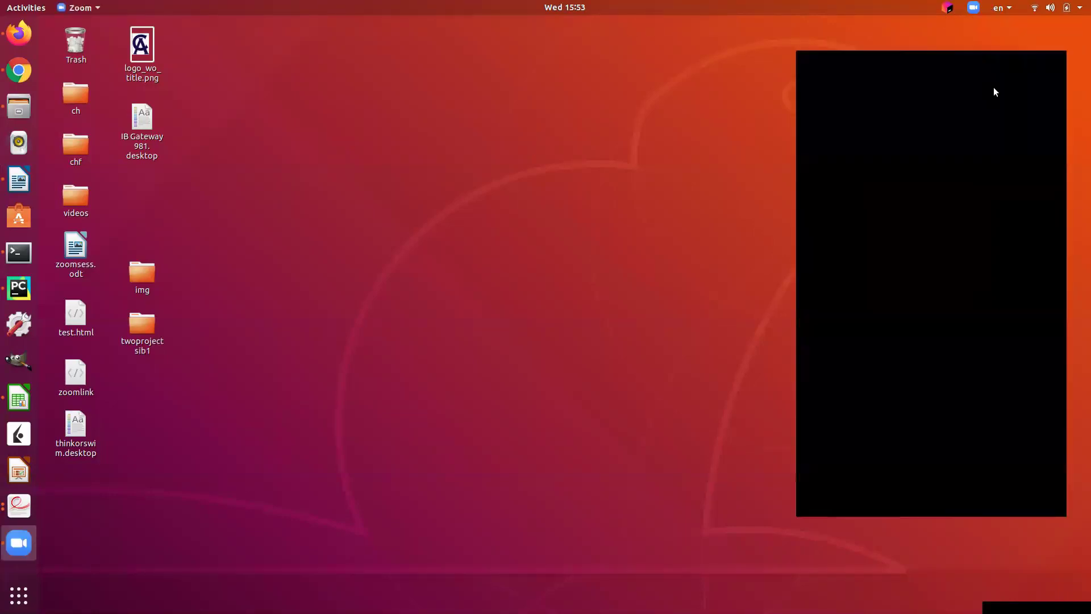
pyautogui.click(596, 334)
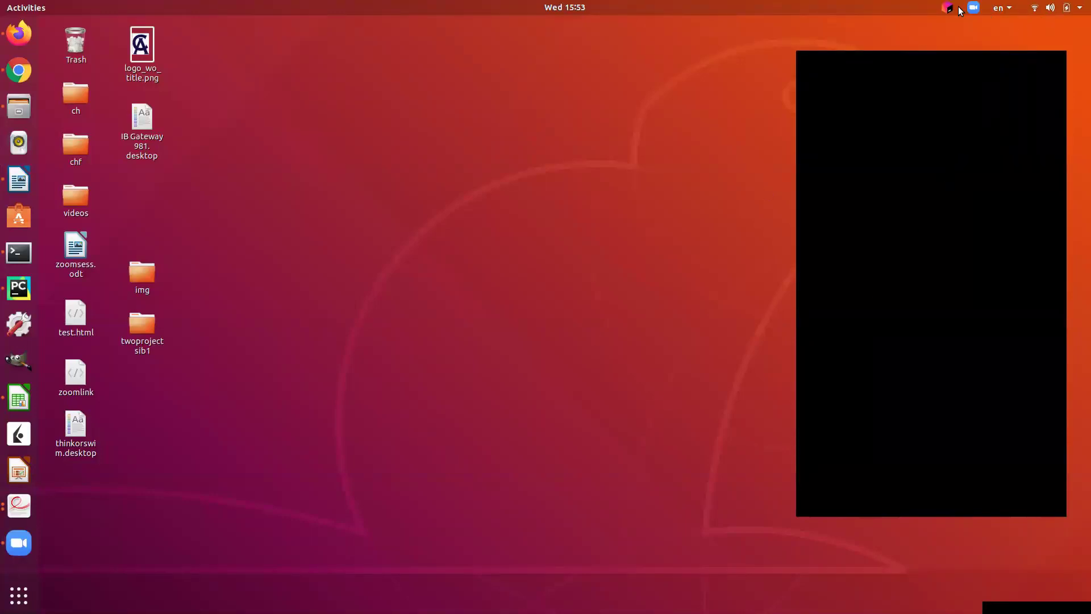
pyautogui.click(1080, 8)
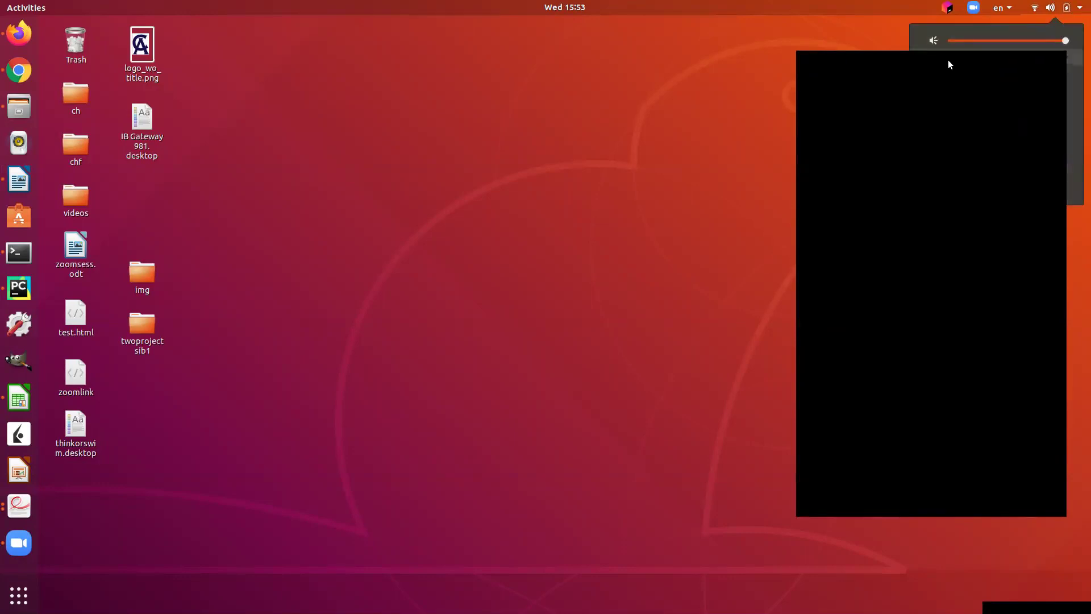
pyautogui.click(509, 248)
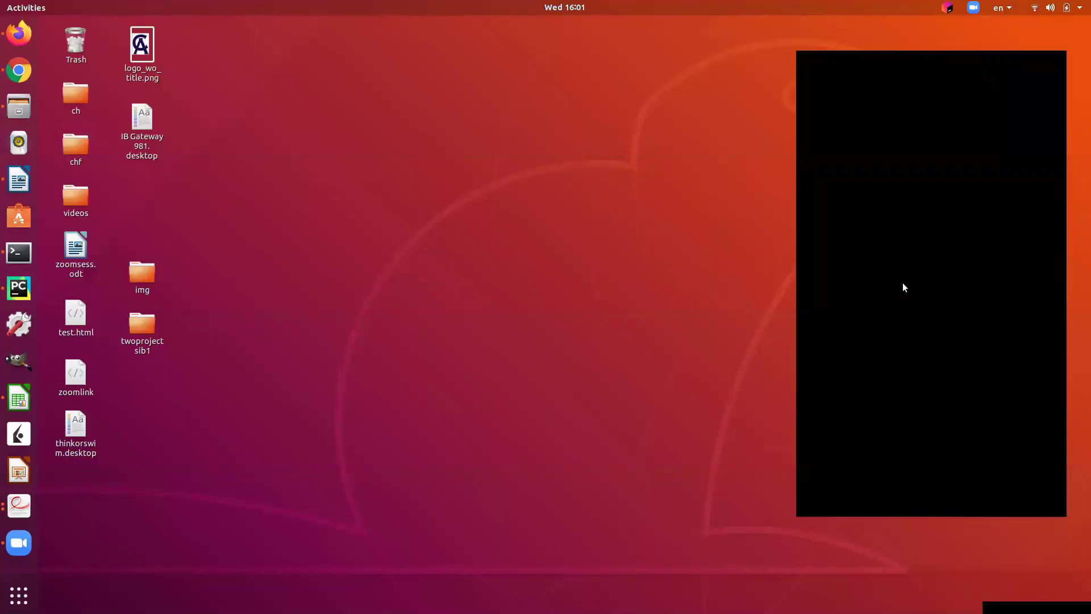
pyautogui.click(1029, 92)
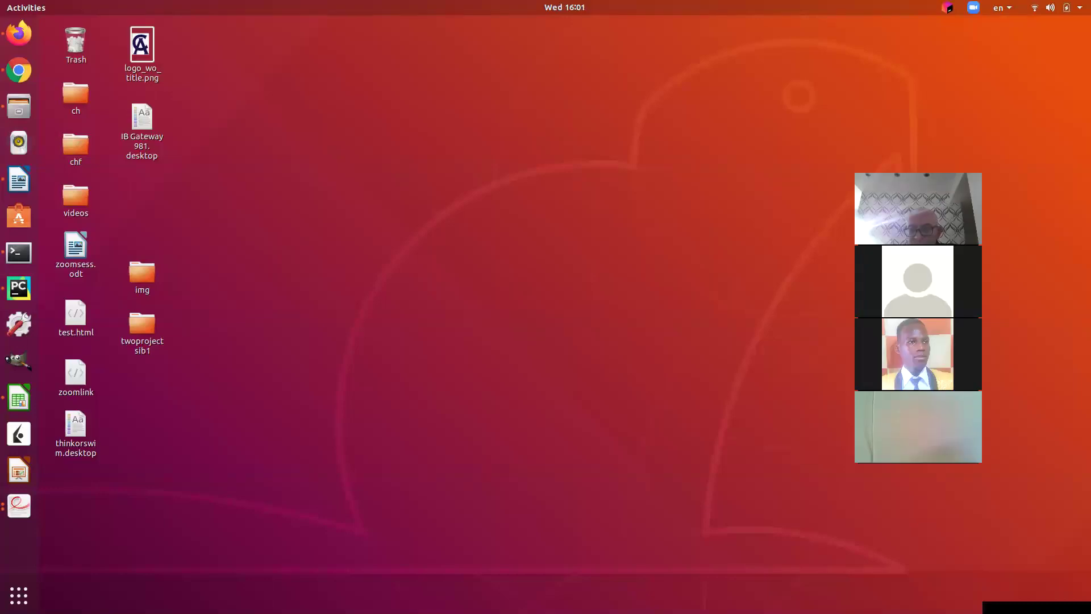
# Exit the Zoom client to end the meeting session
pyautogui.click(973, 9)
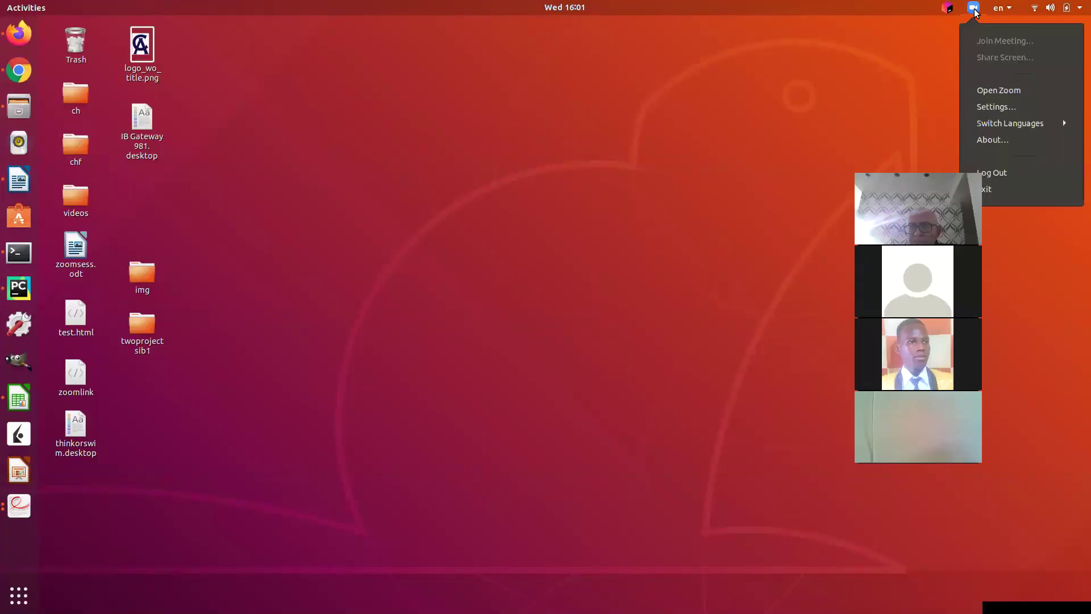
pyautogui.click(991, 189)
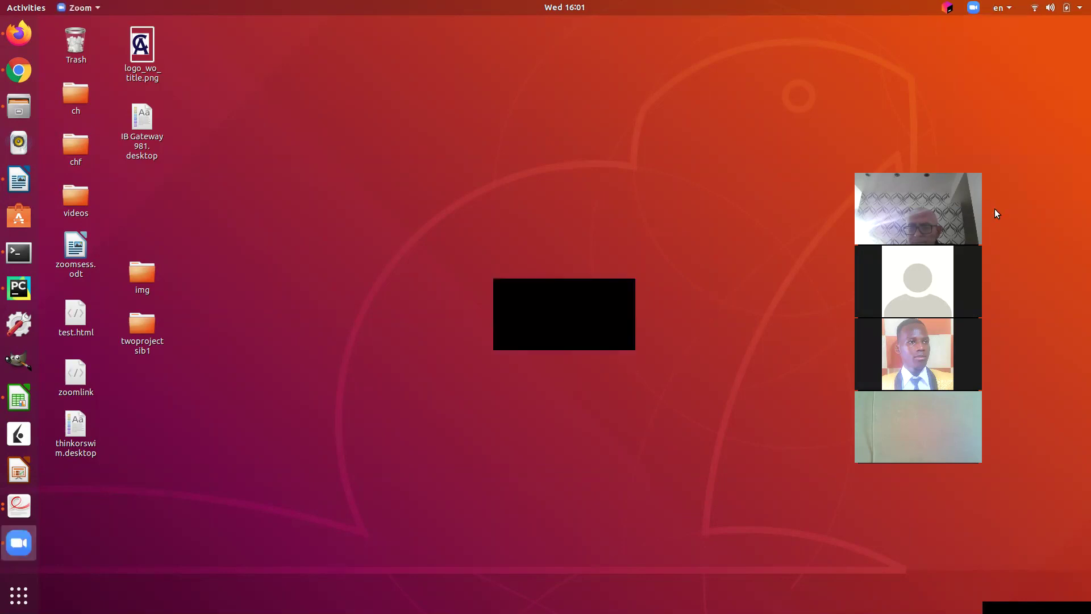